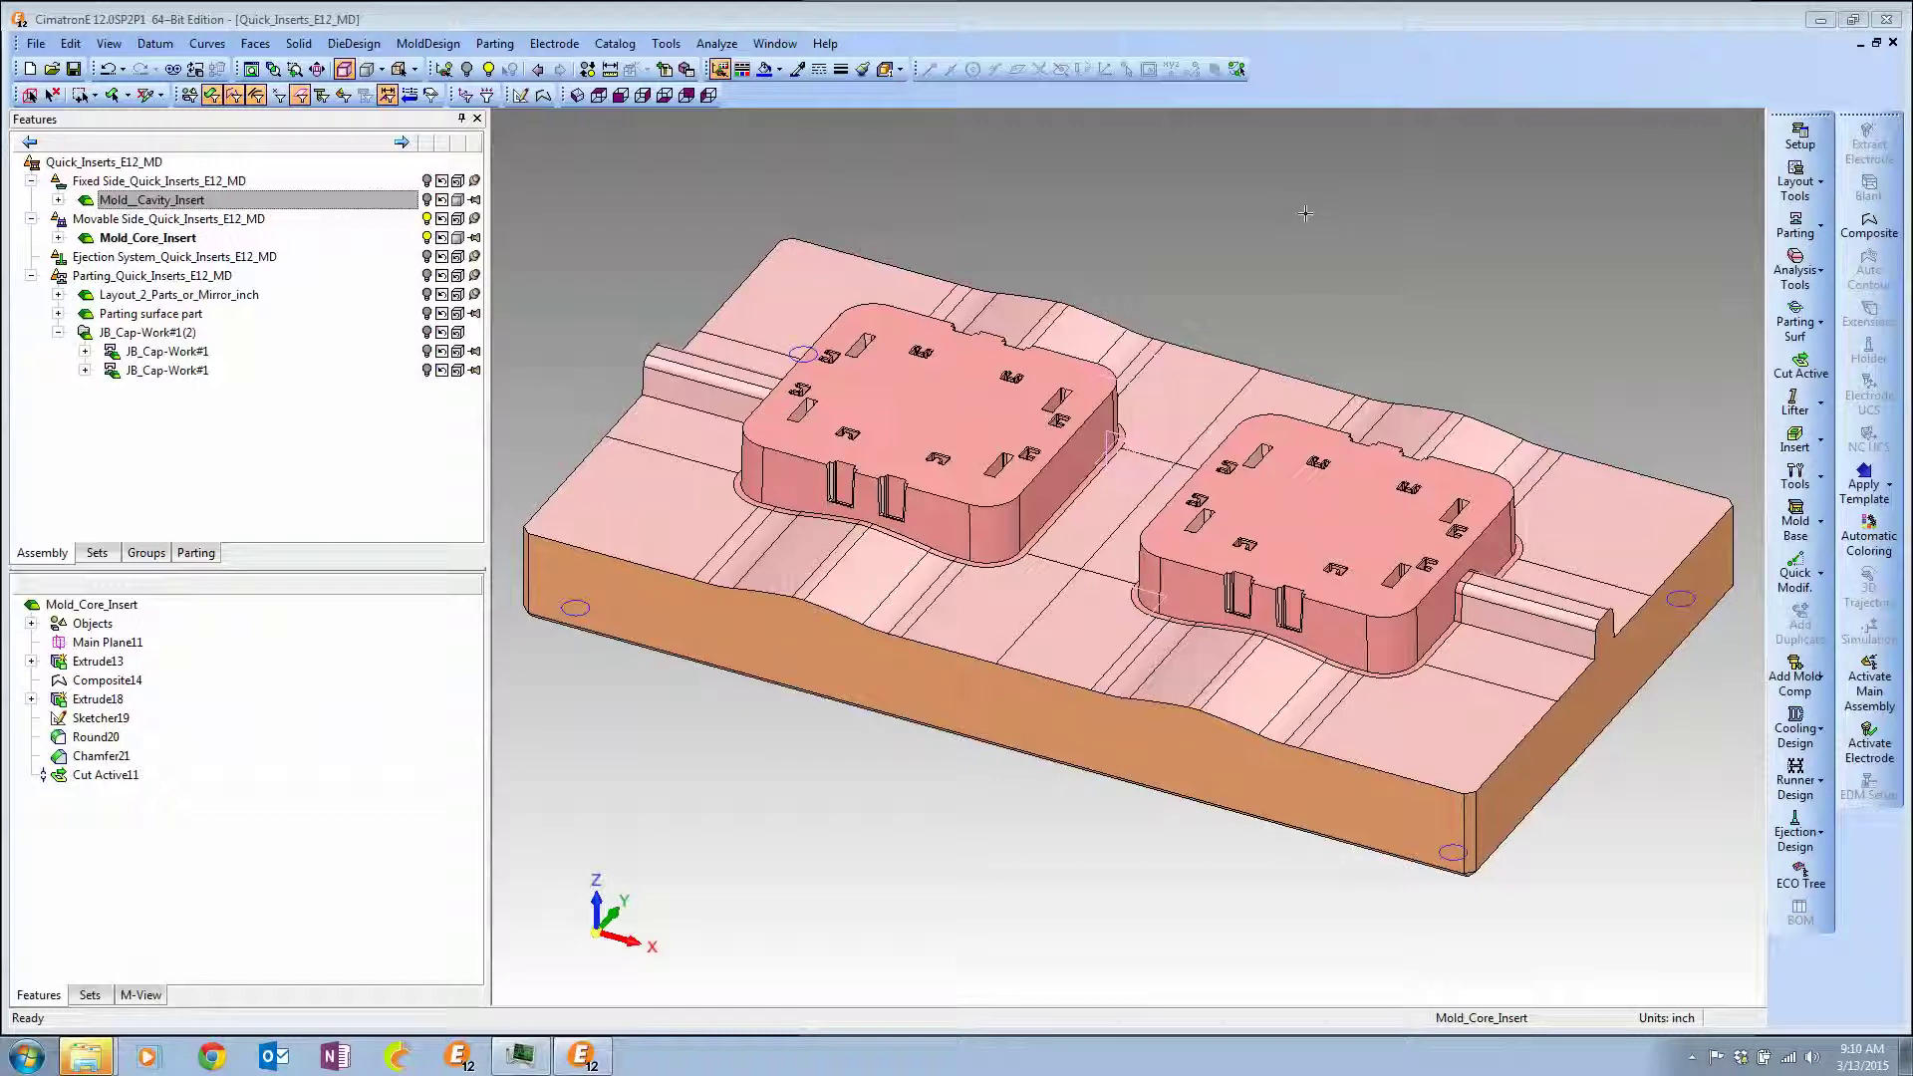
Export the active Mold_Core_Insert component to a new NC document, importing the part with the model UCS of the reference model.
left_click(35, 44)
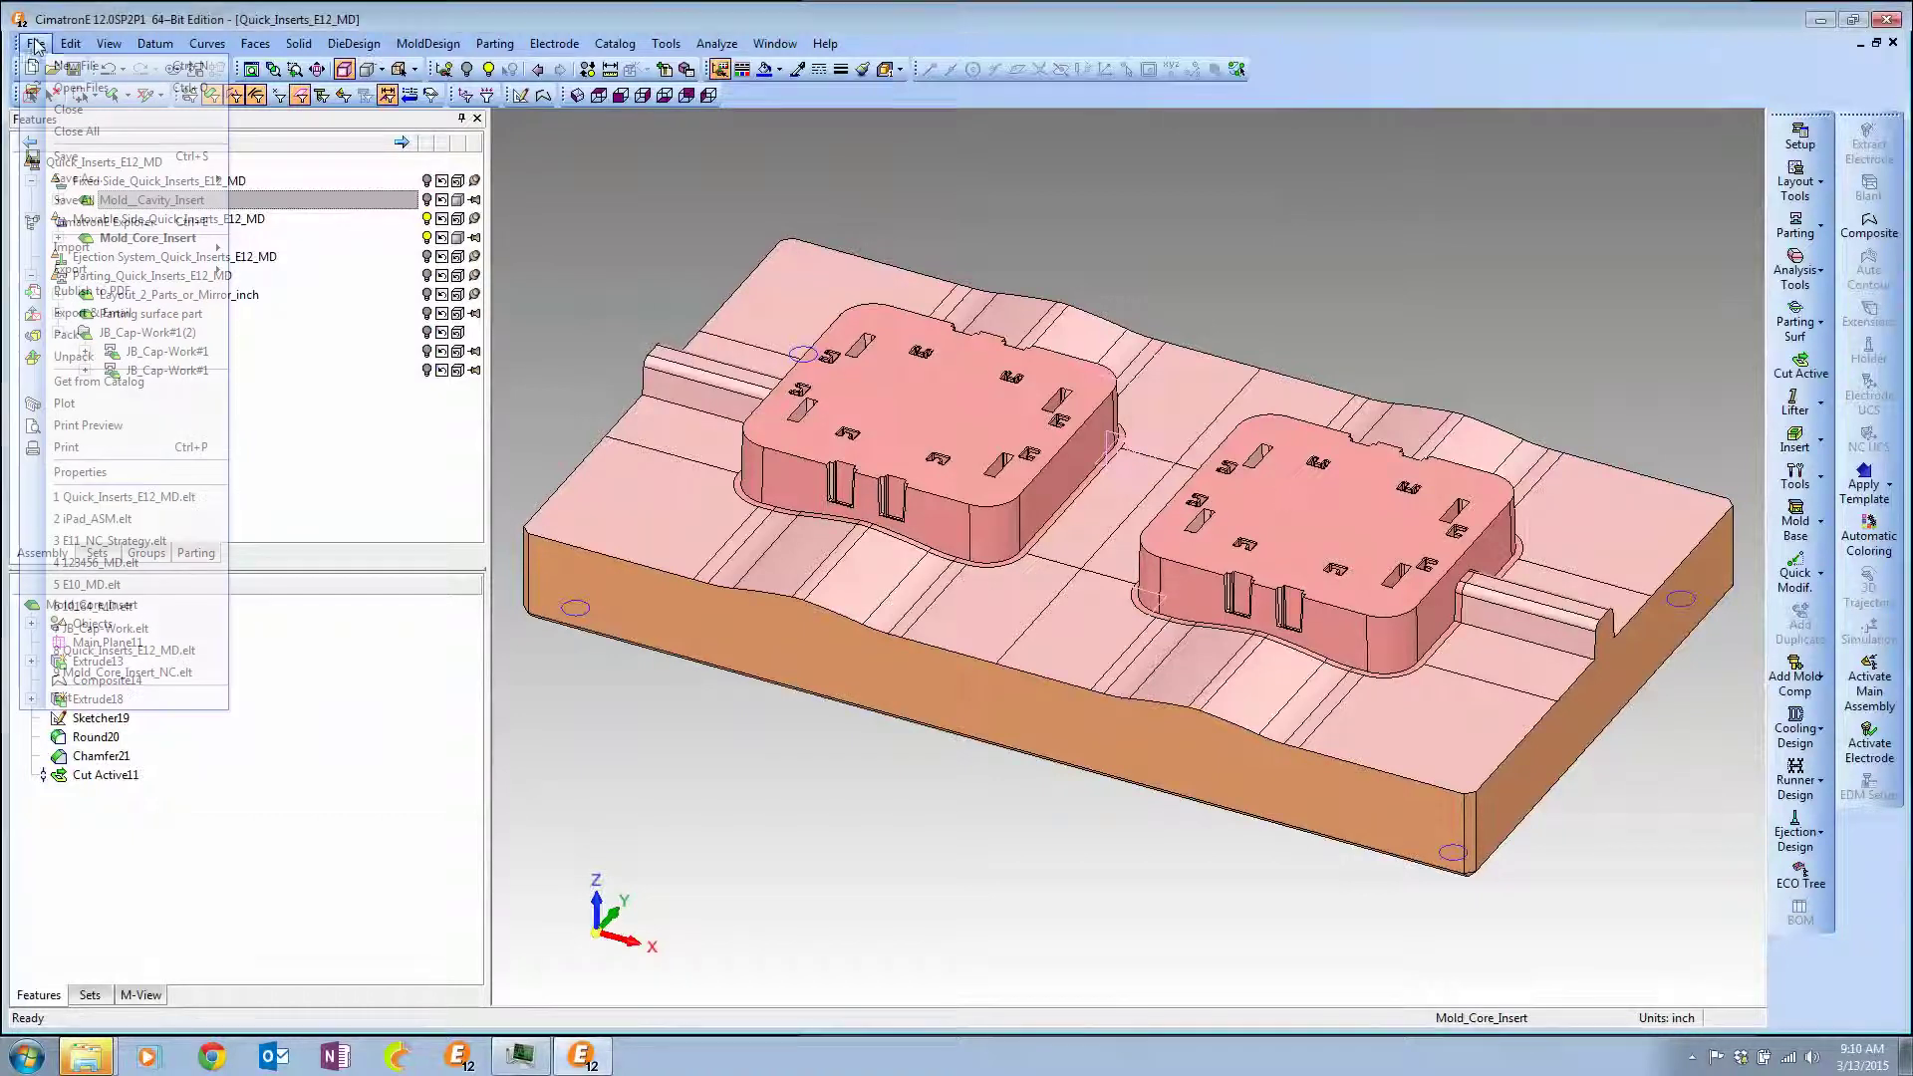
mouse_move(175, 281)
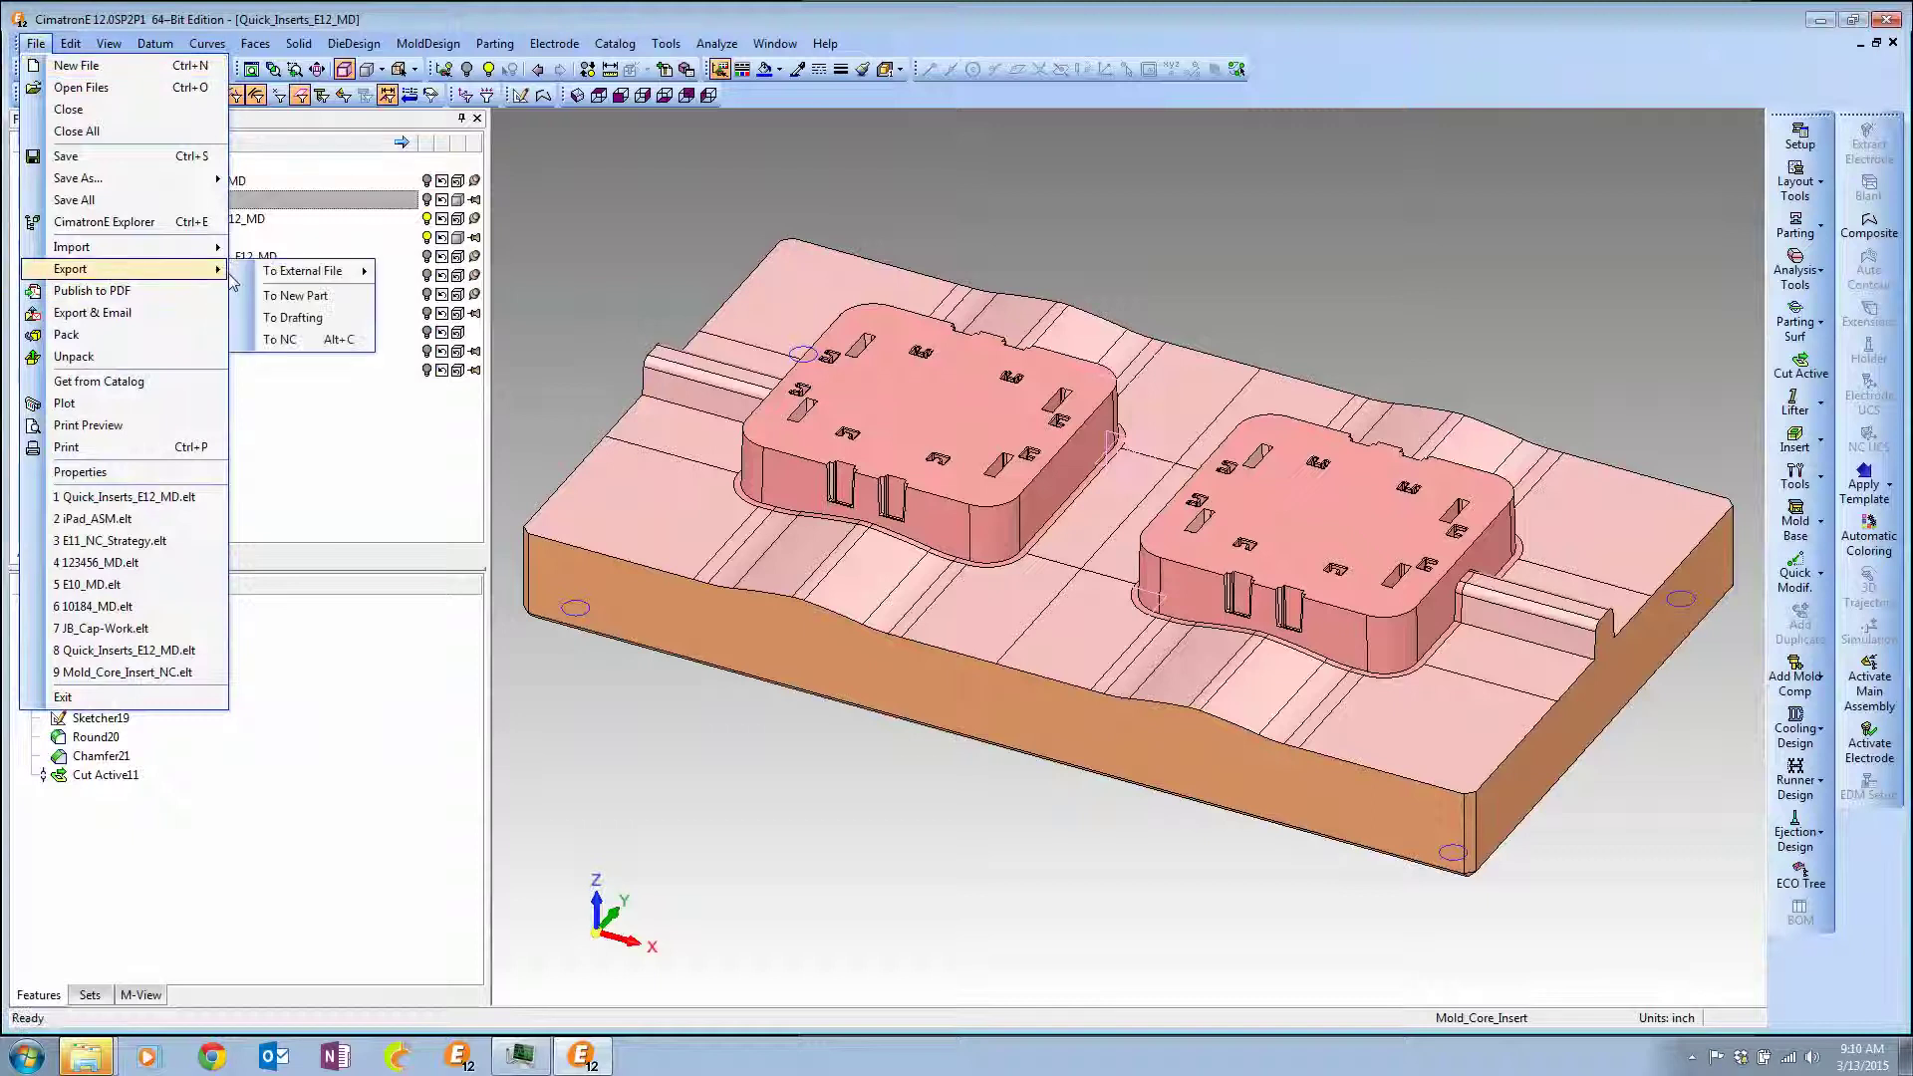
left_click(274, 336)
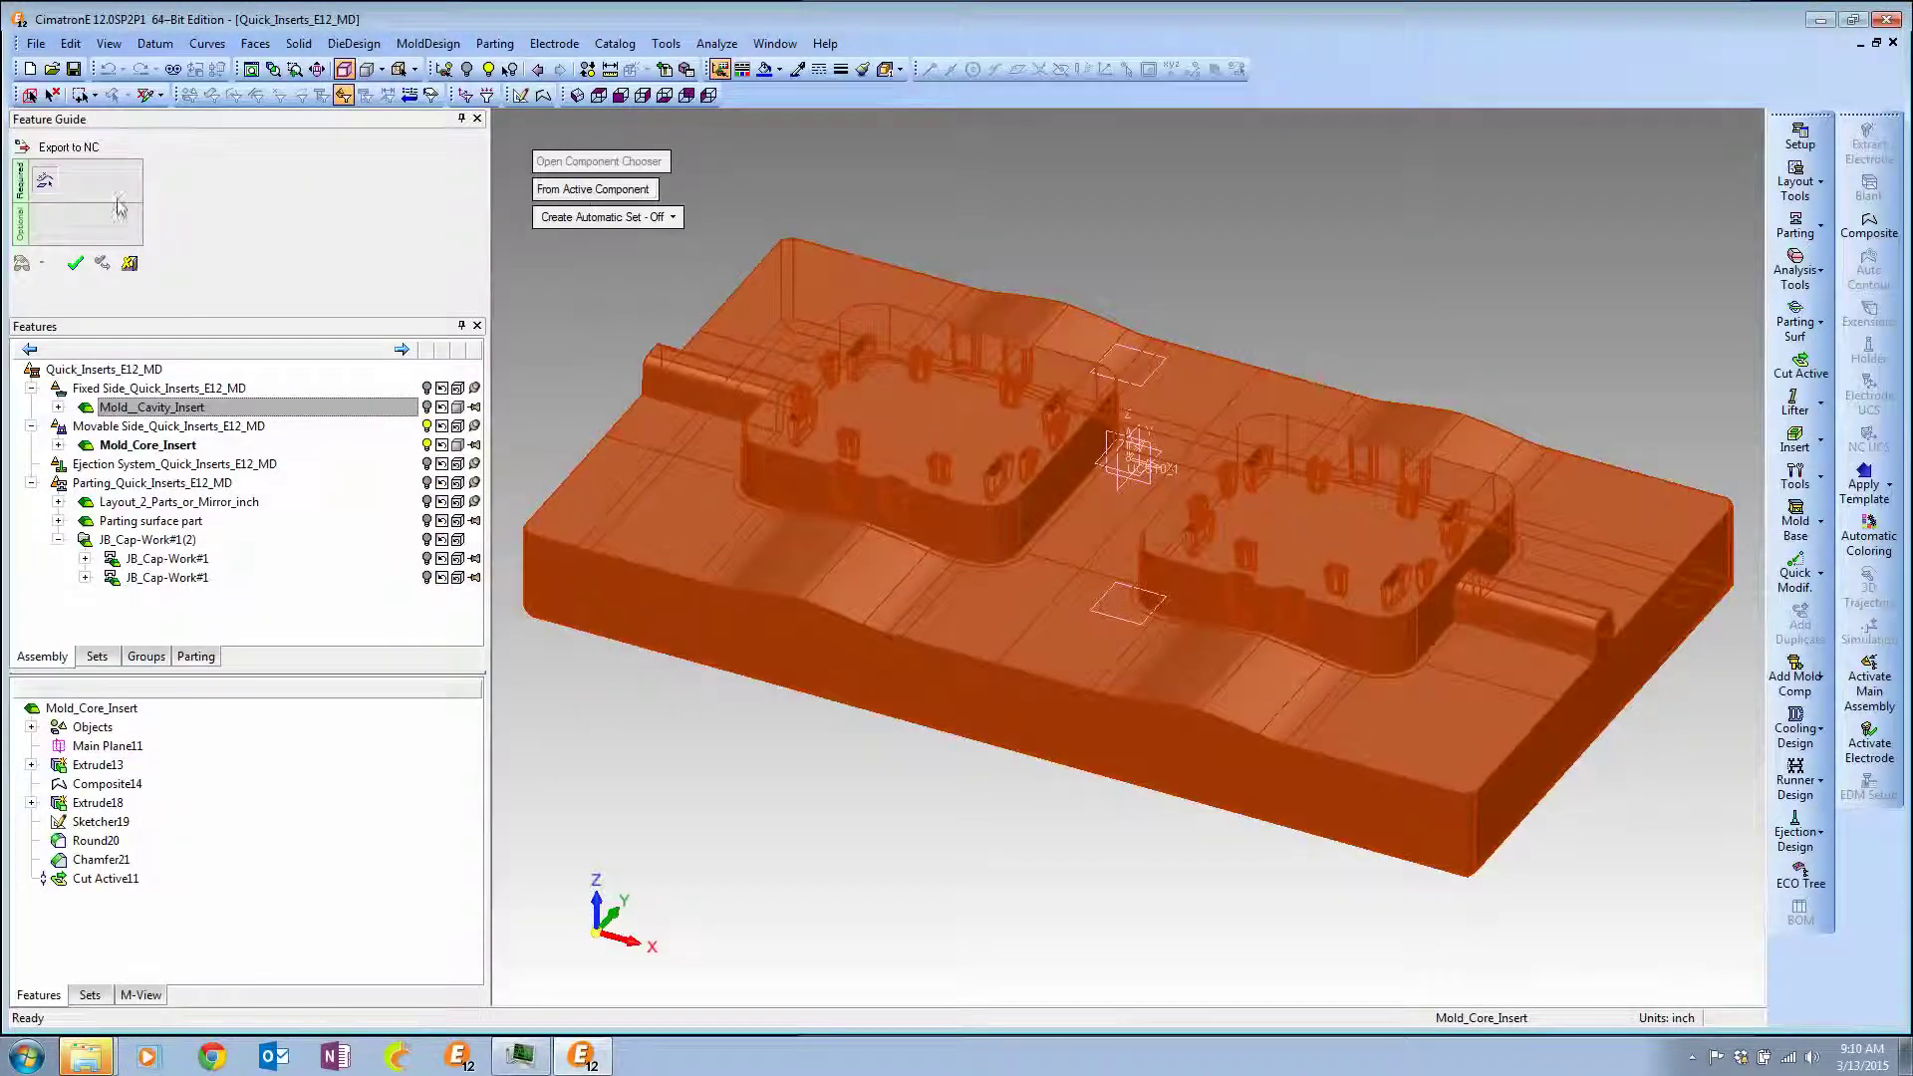
left_click(75, 264)
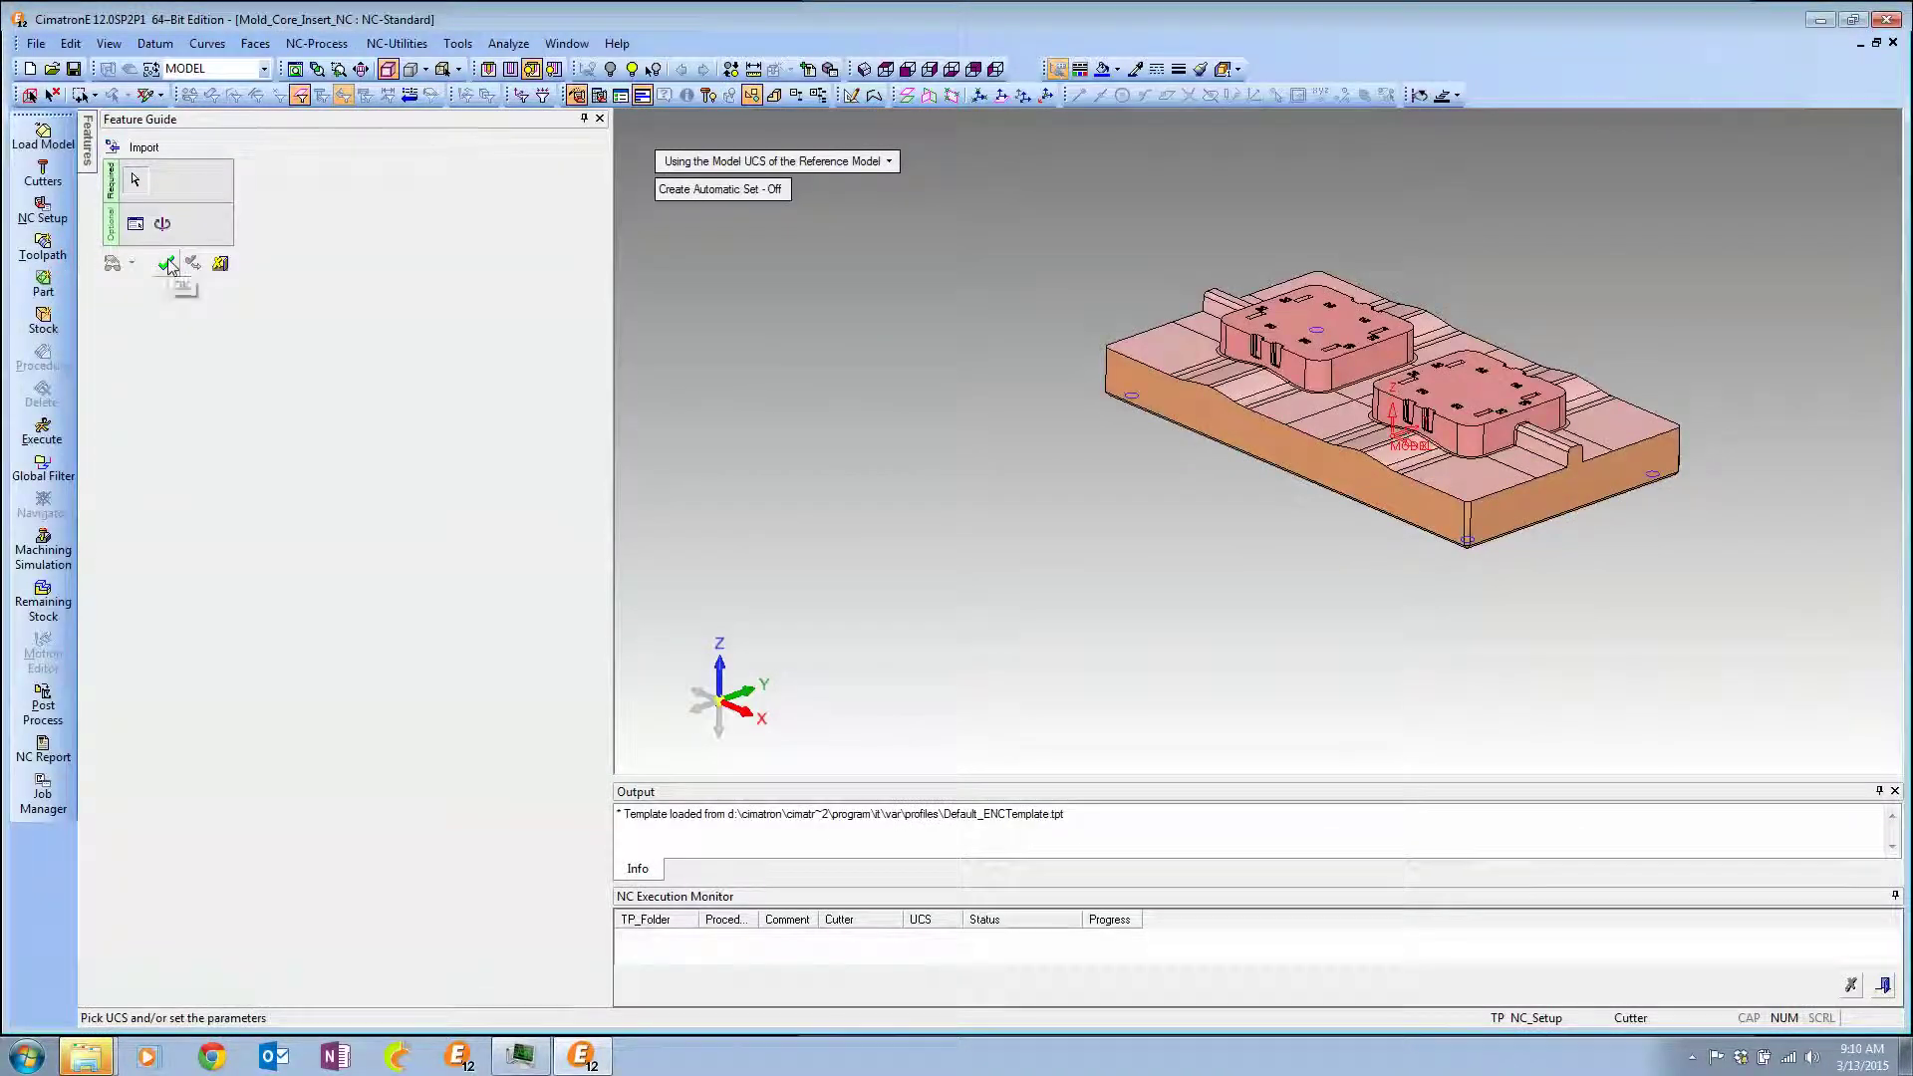
left_click(167, 263)
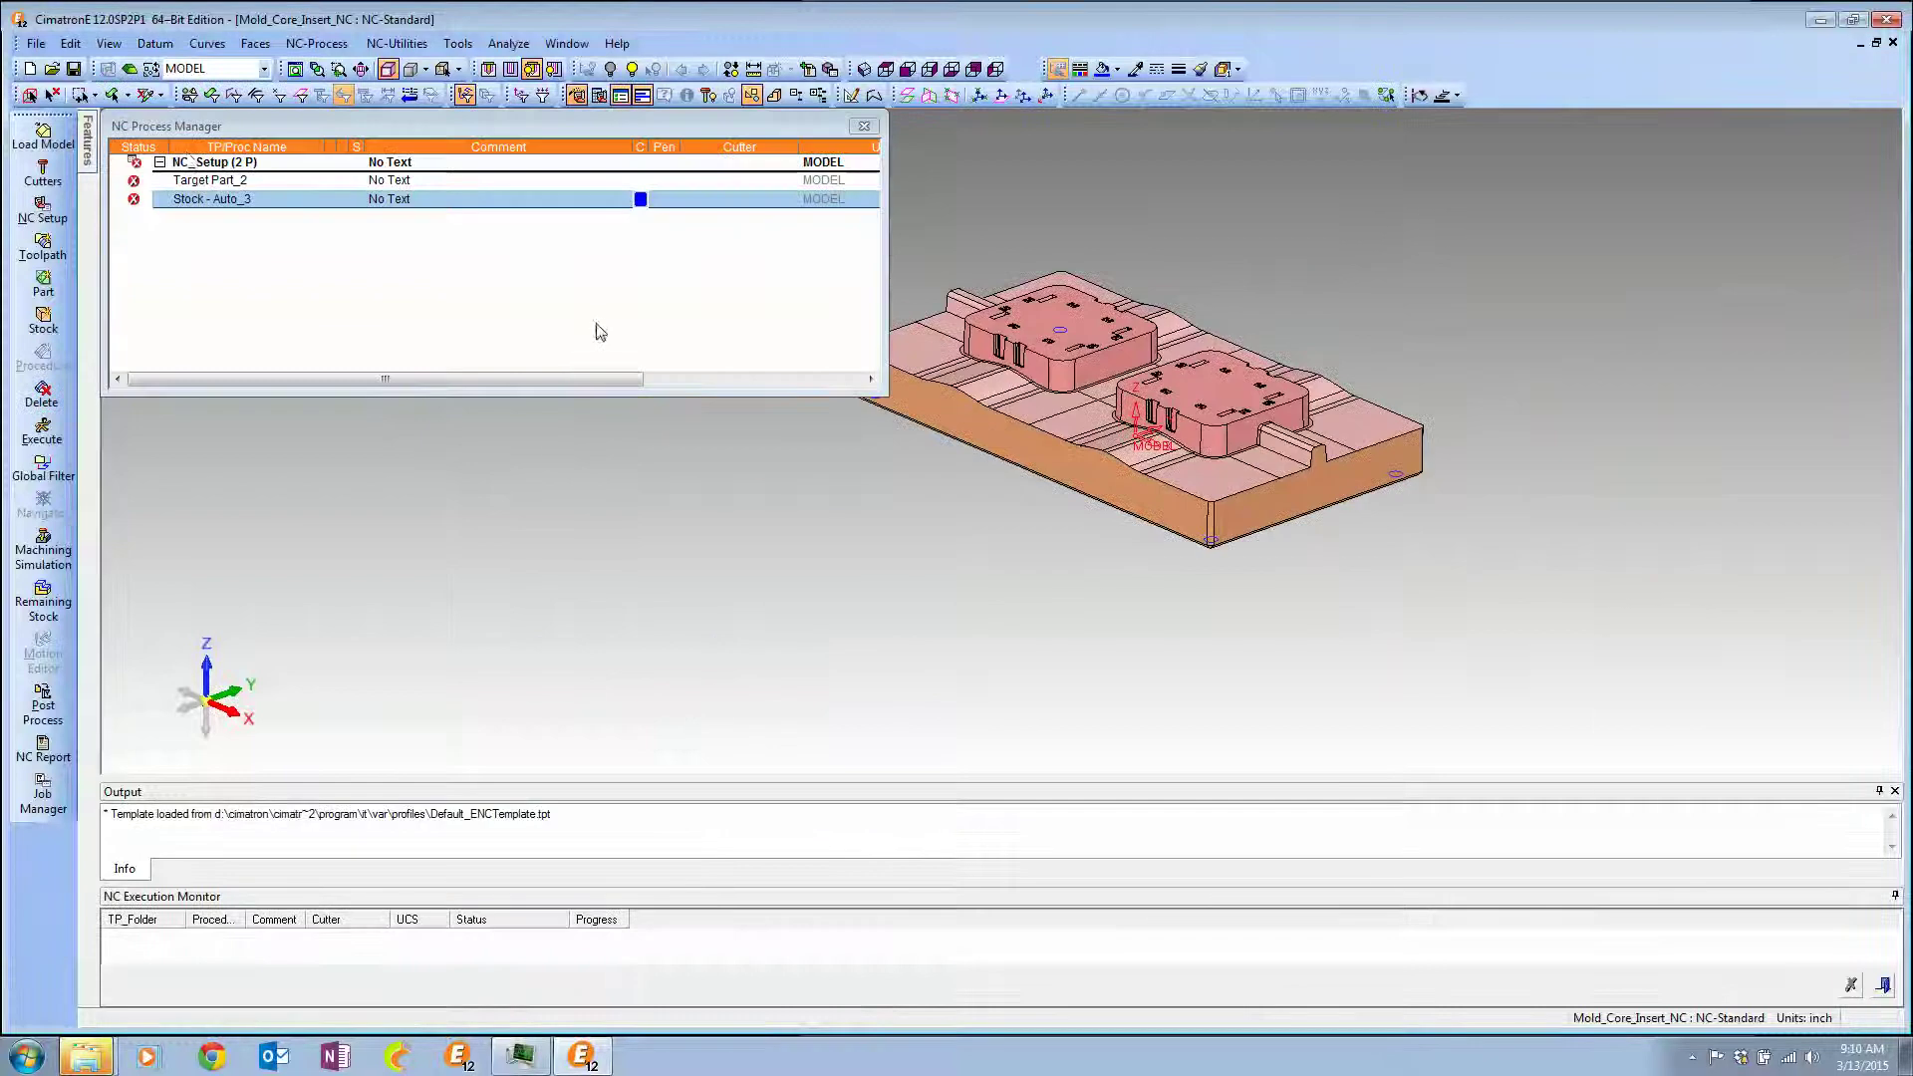
Switch the Mold_Core_Insert_NC document from NC mode to CAD mode.
right_click(223, 162)
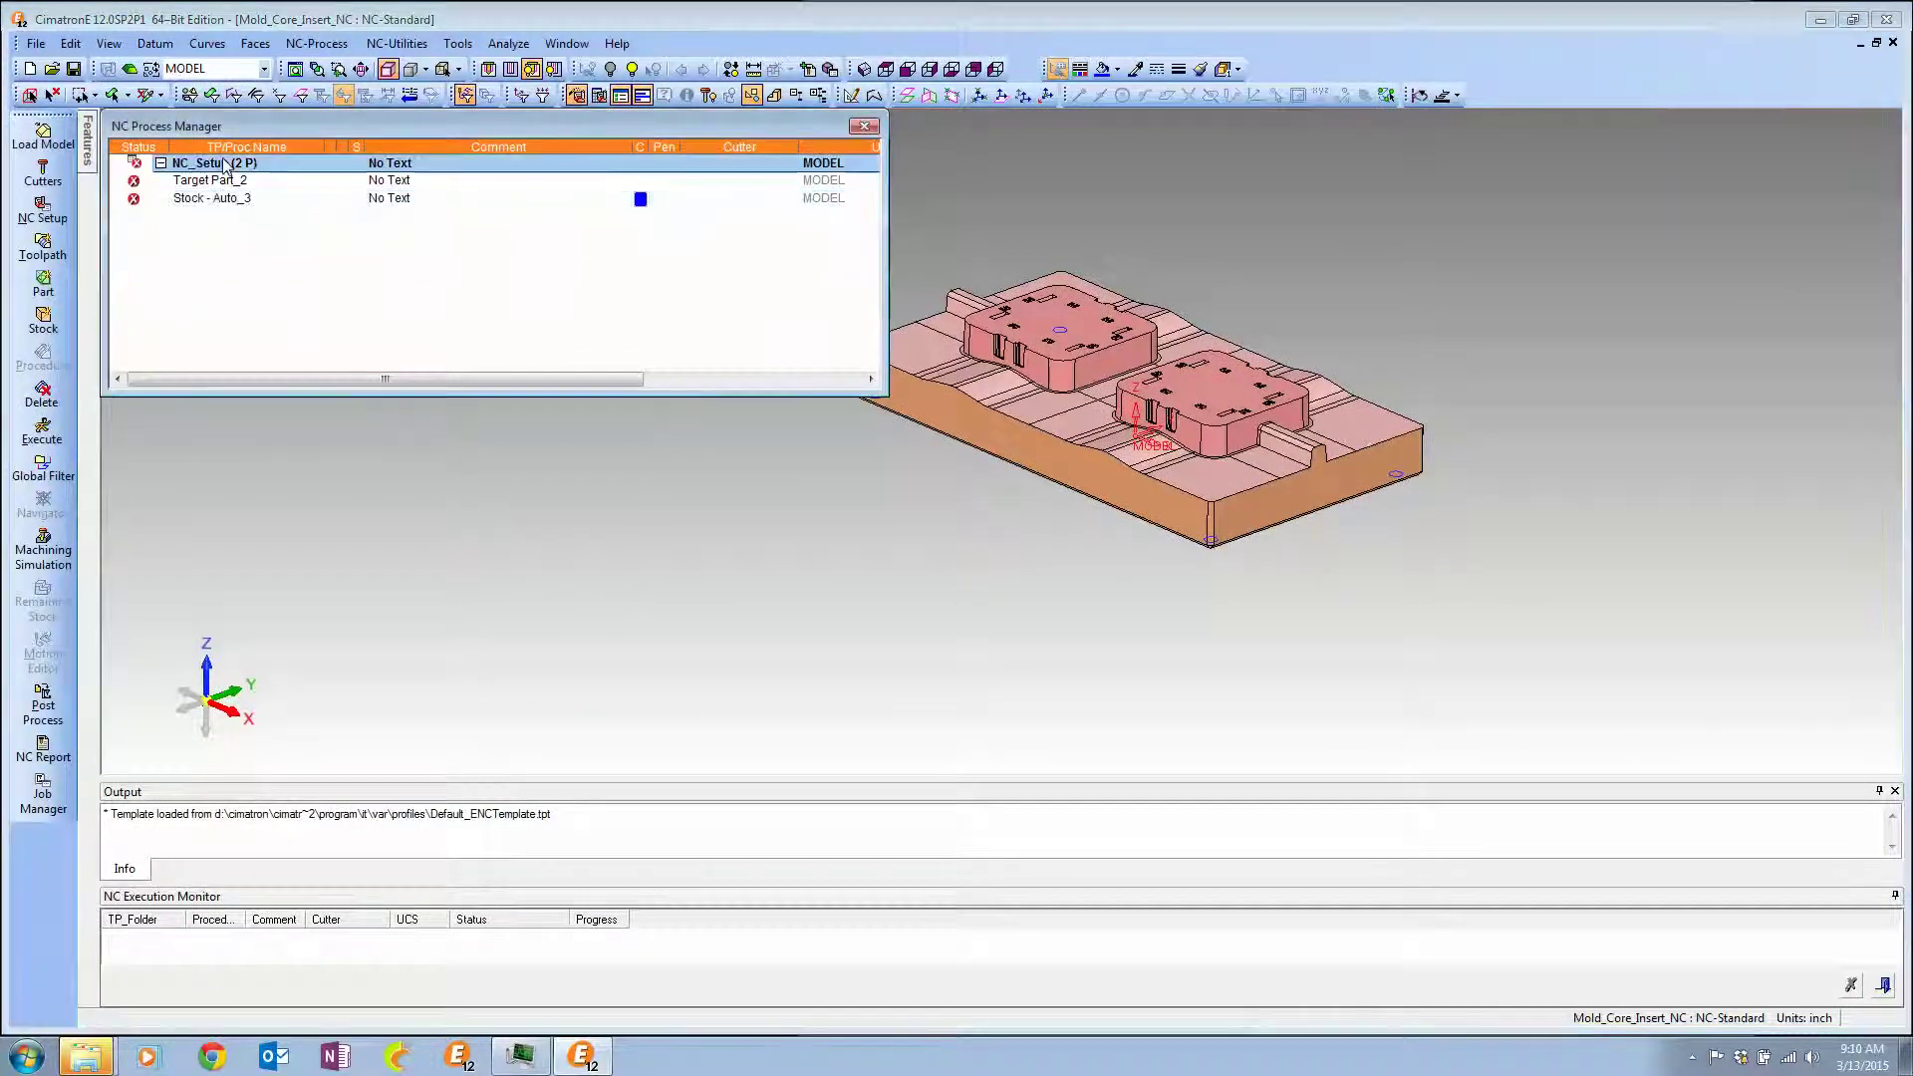
left_click(295, 409)
left_click(436, 303)
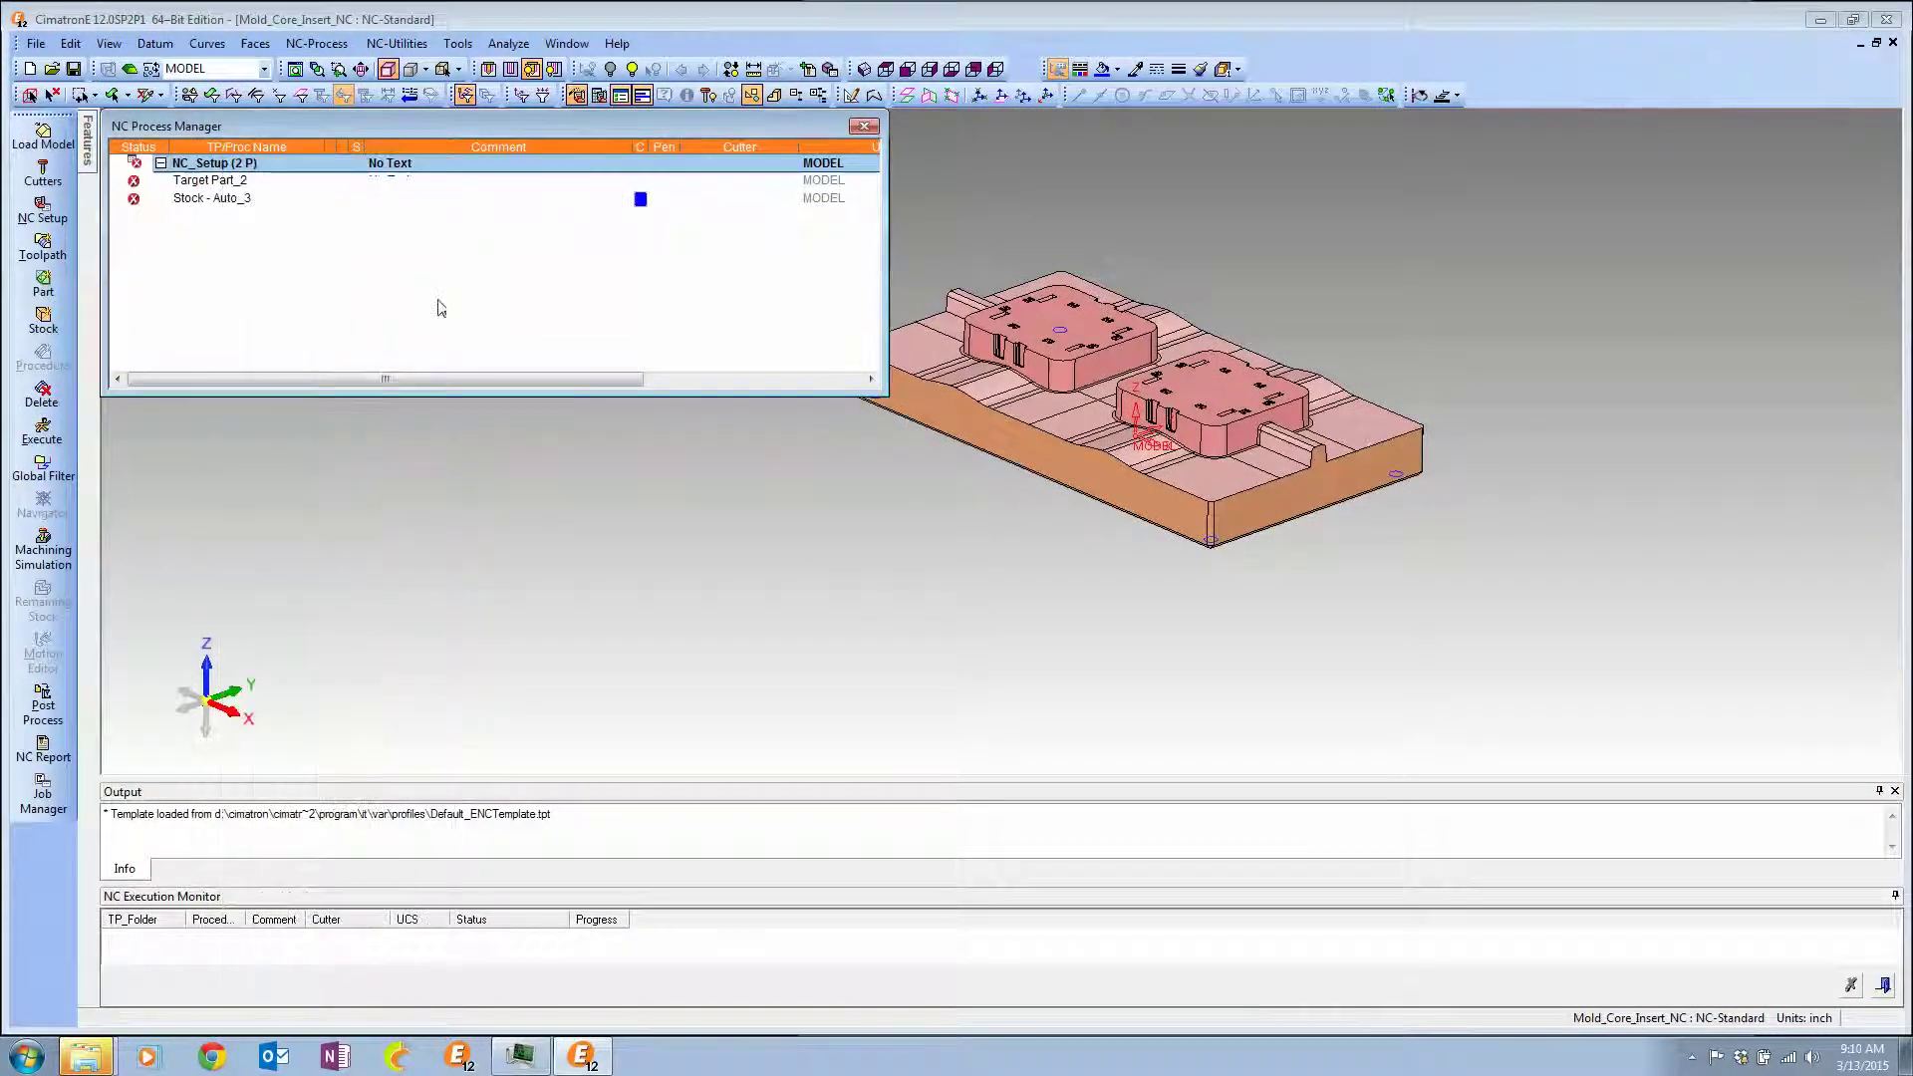
left_click(129, 69)
Close the openings in the left raised core's top face with a Boundary feature set to Islands, Keep original and Inside.
middle_click_drag(935, 426, 1106, 272, "ctrl")
scroll(1106, 272, "up", 2)
scroll(1108, 271, "up", 5)
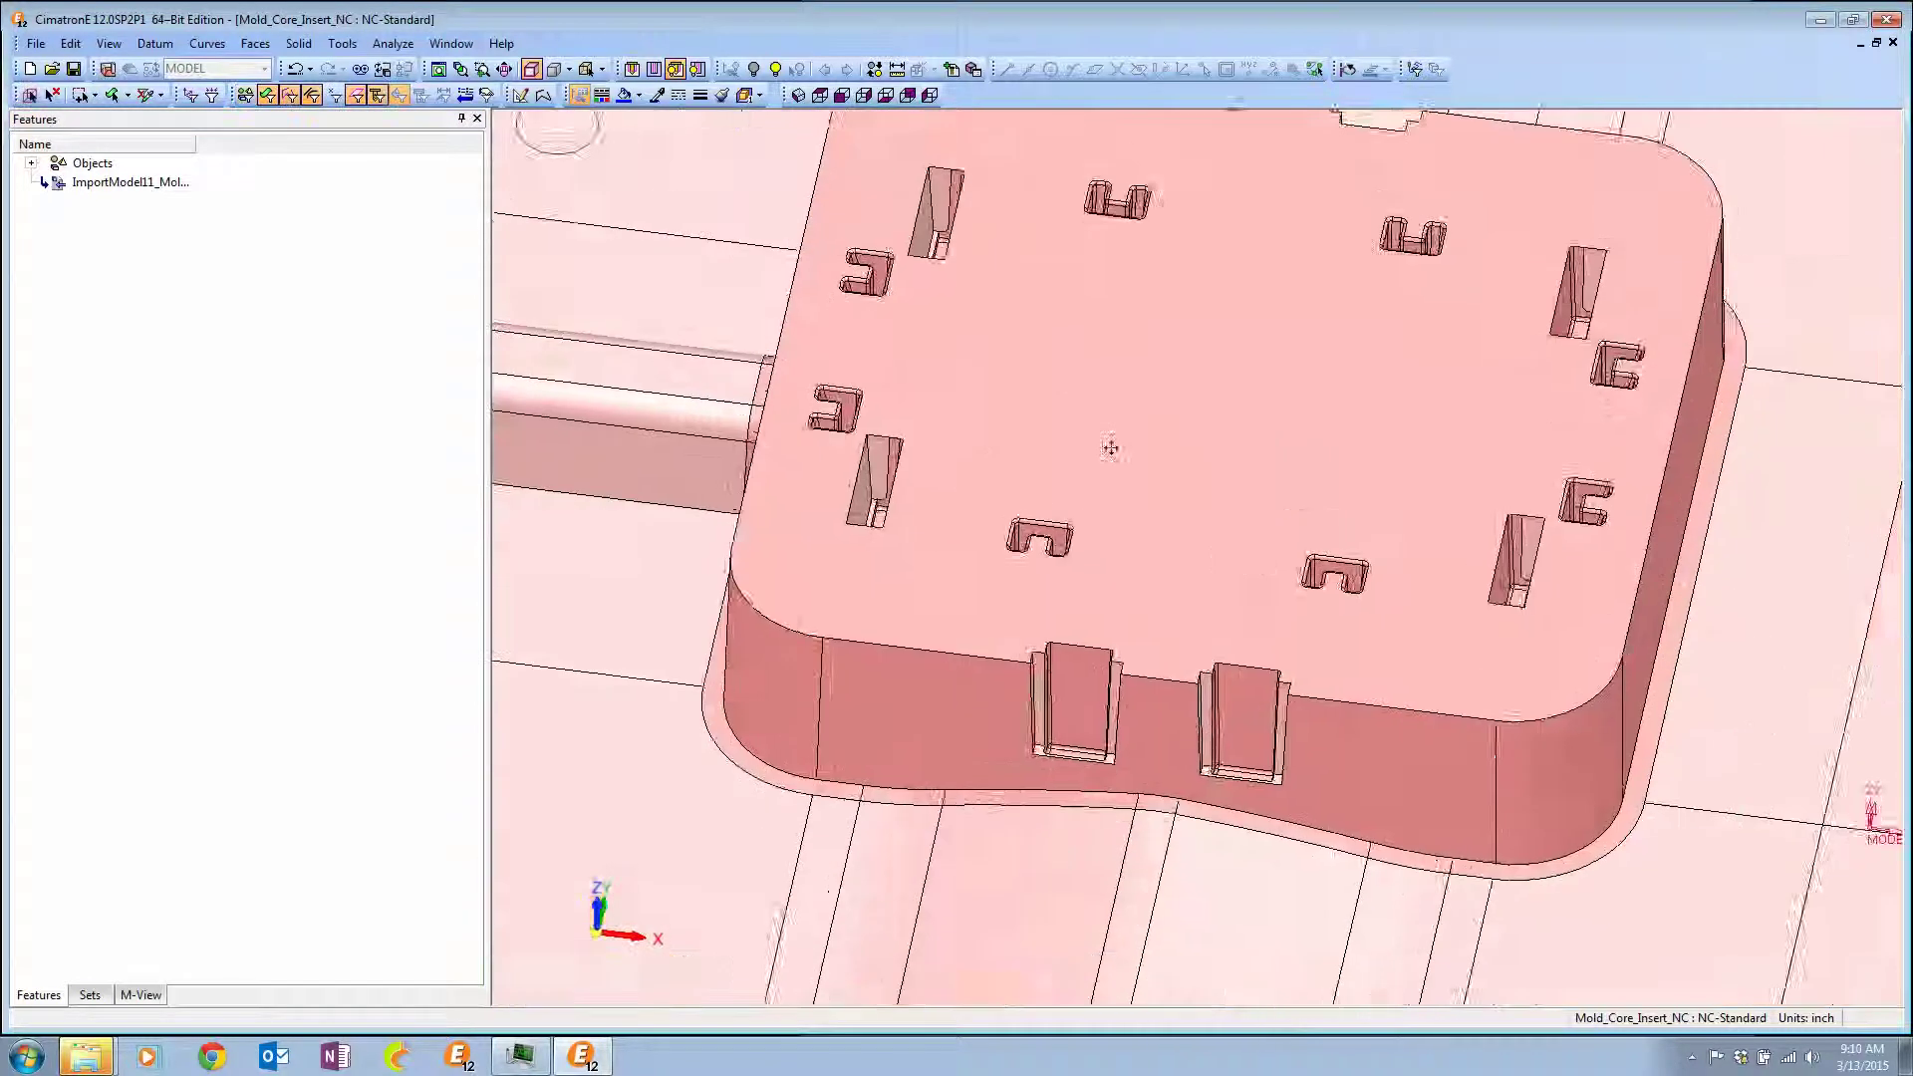
middle_click_drag(1243, 217, 1206, 295, "ctrl")
middle_click_drag(911, 614, 1456, 804)
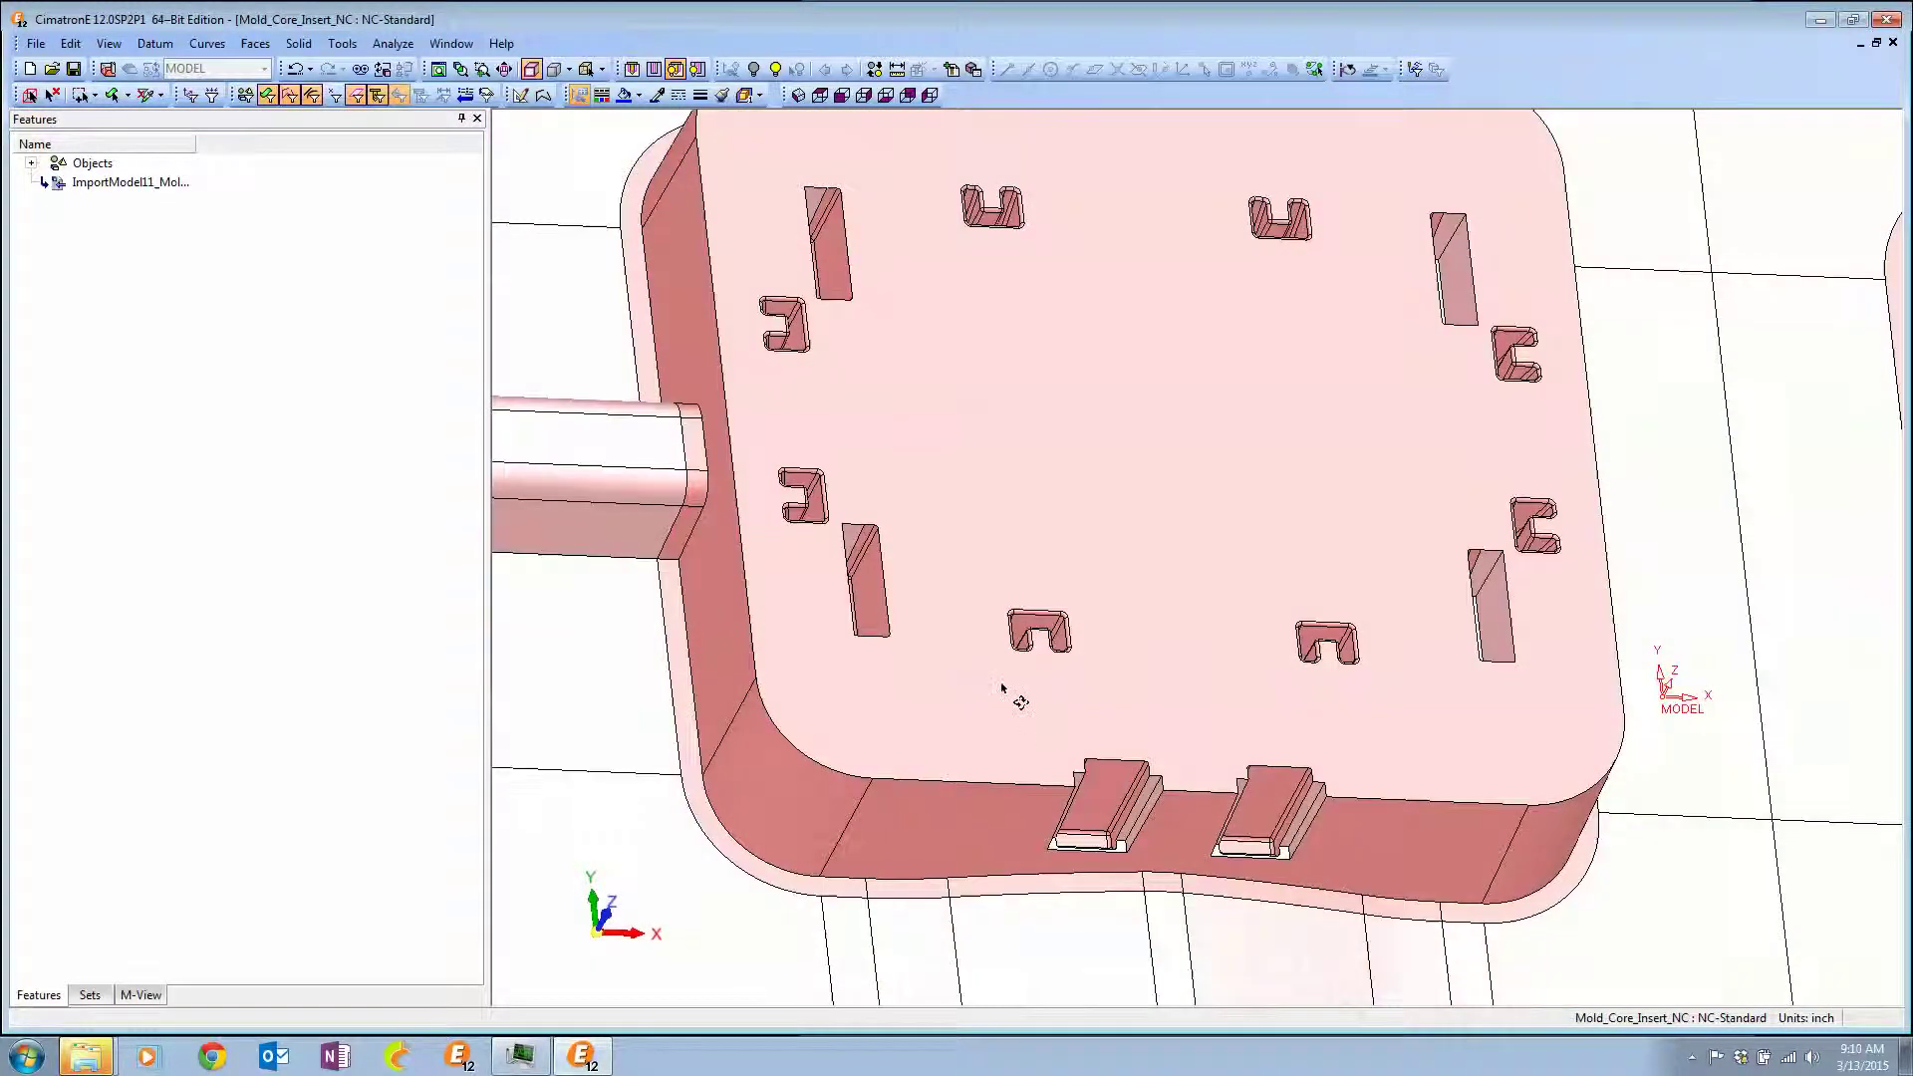
scroll(1101, 504, "down", 5)
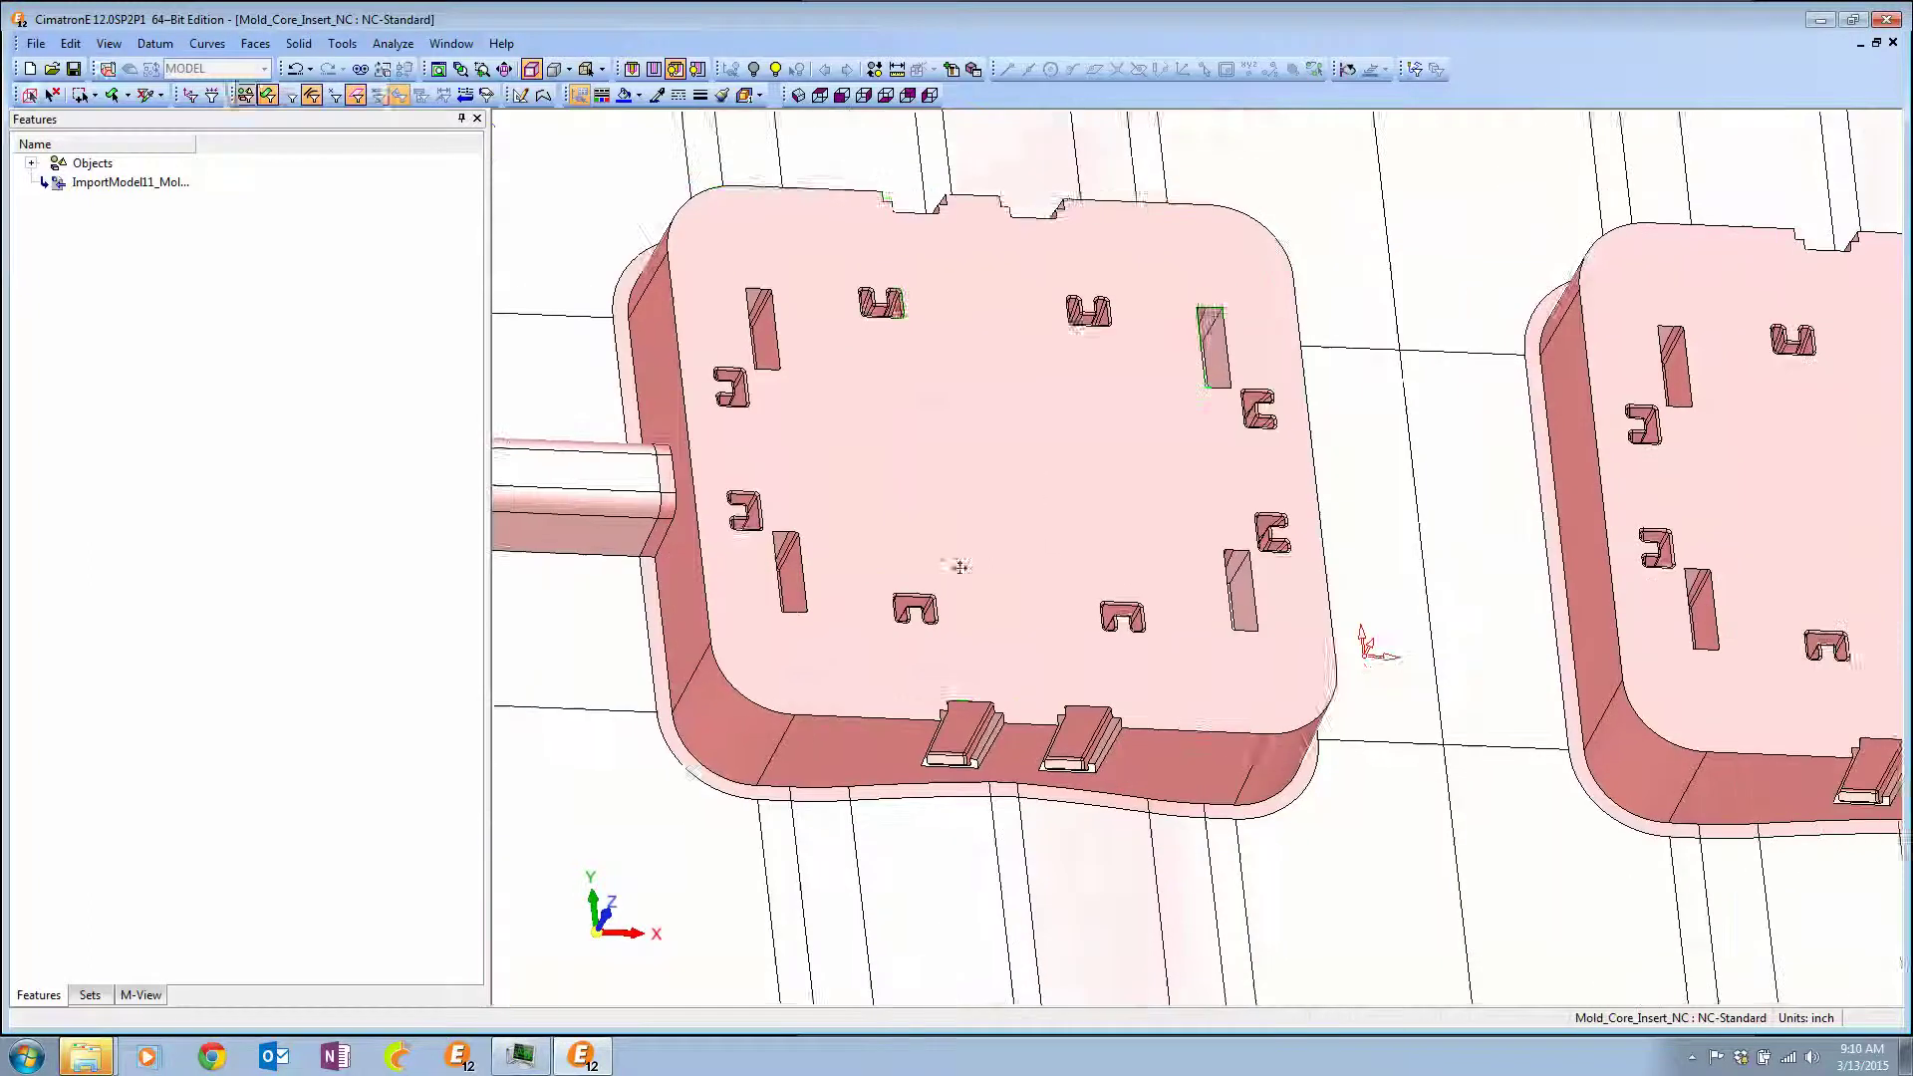
scroll(959, 478, "down", 3)
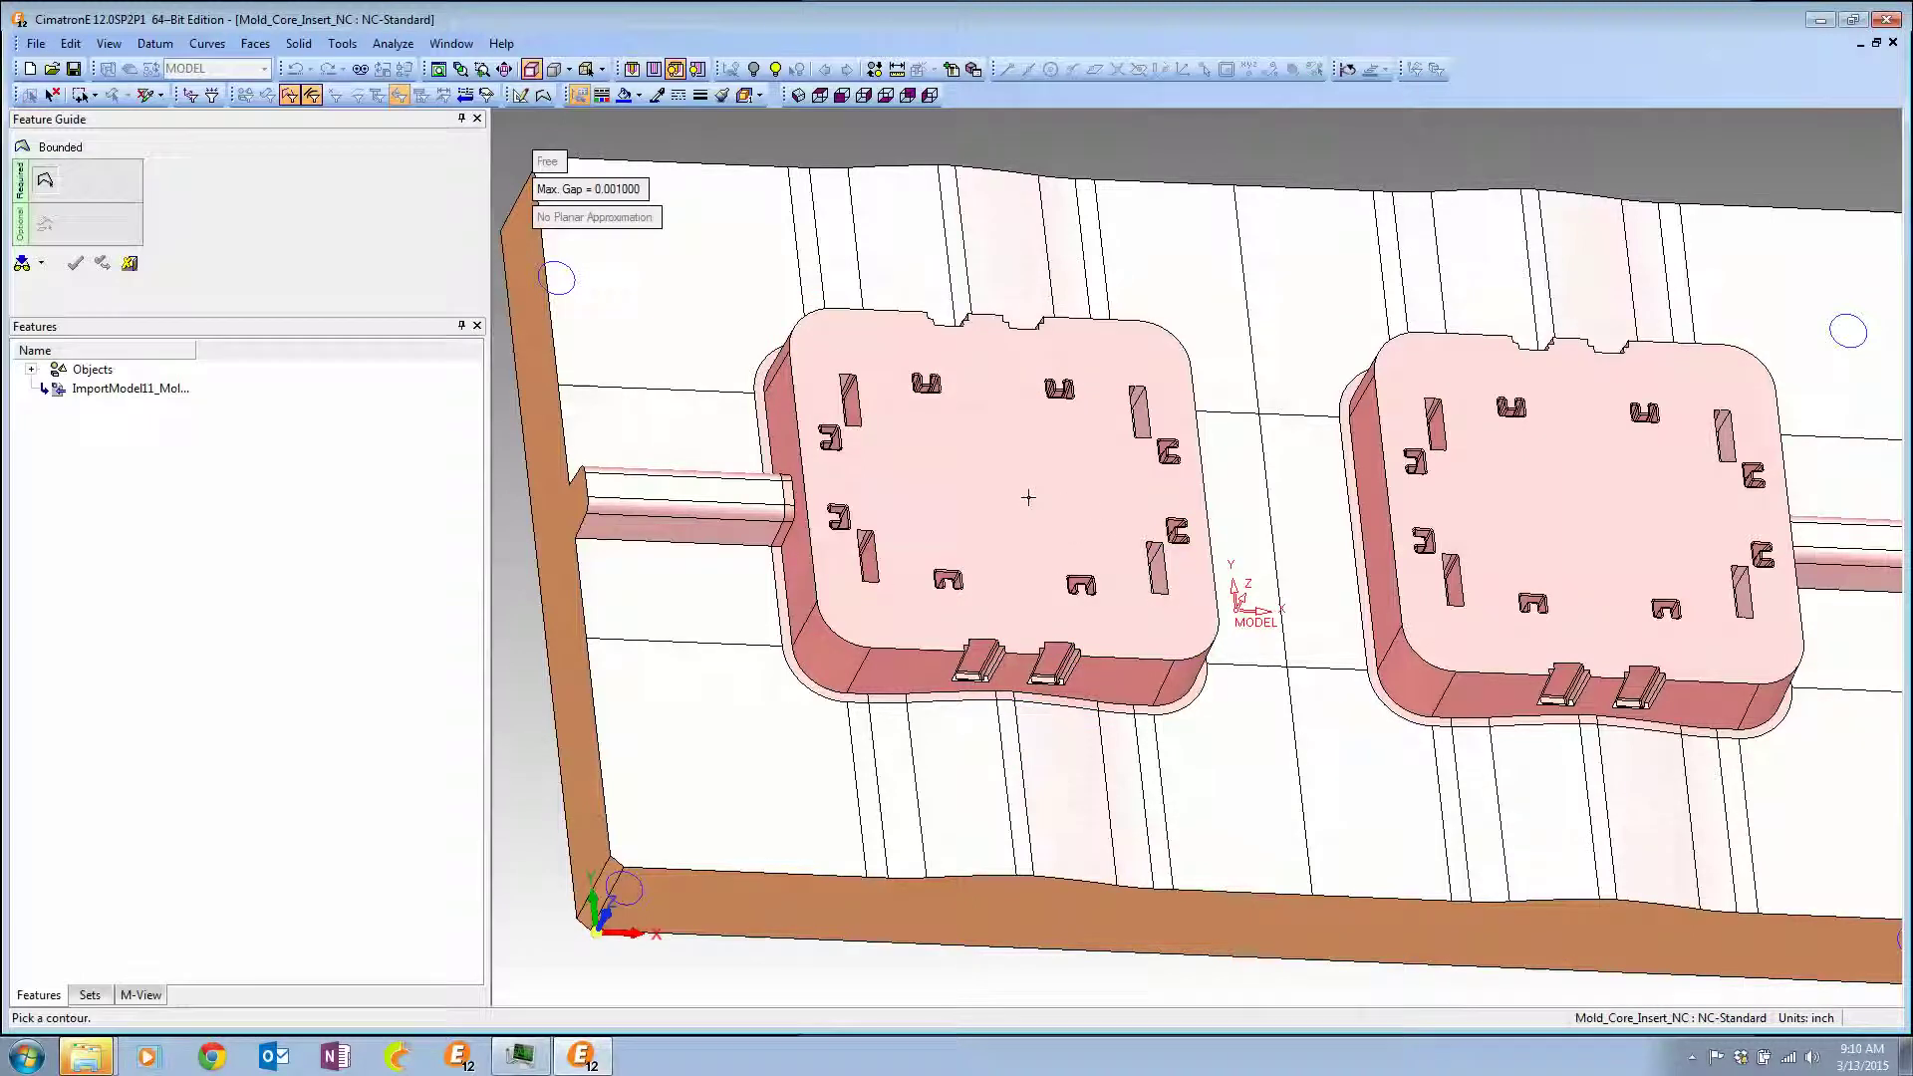
left_click(130, 263)
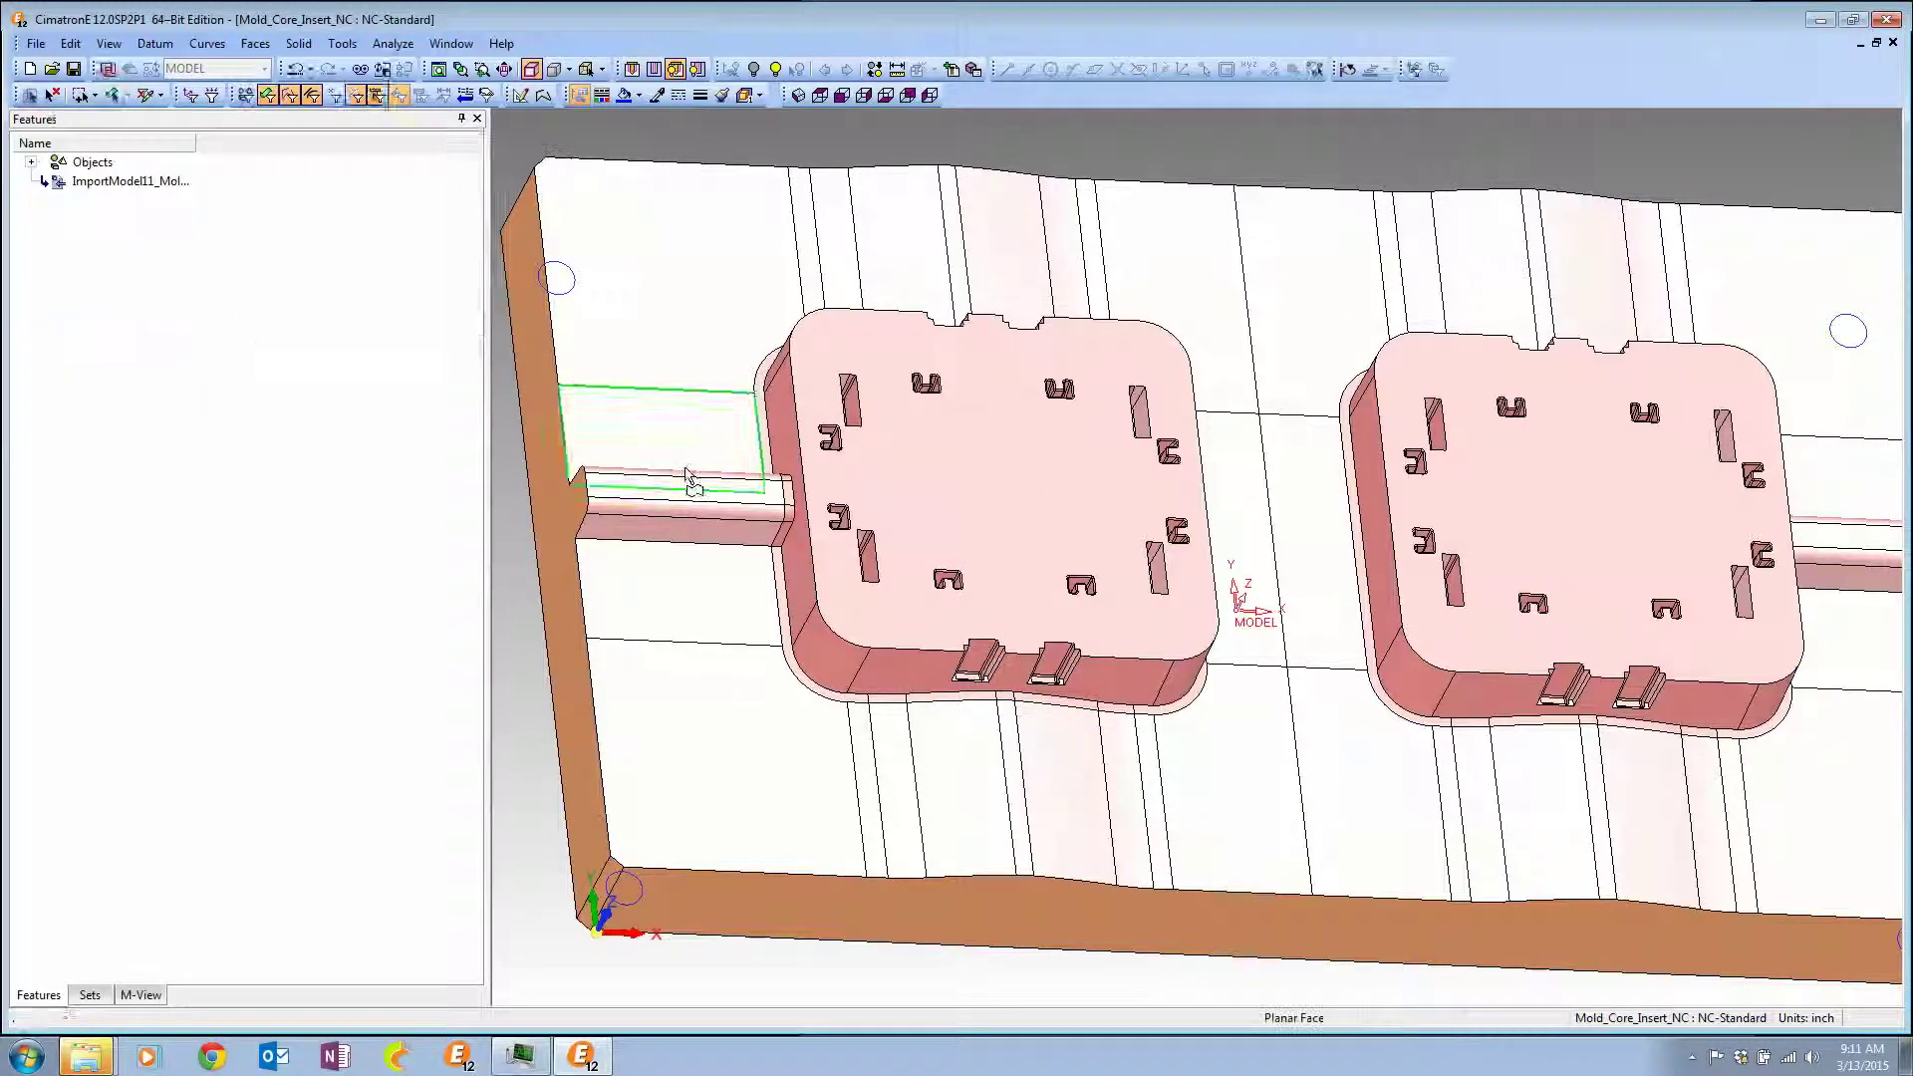
left_click(998, 476)
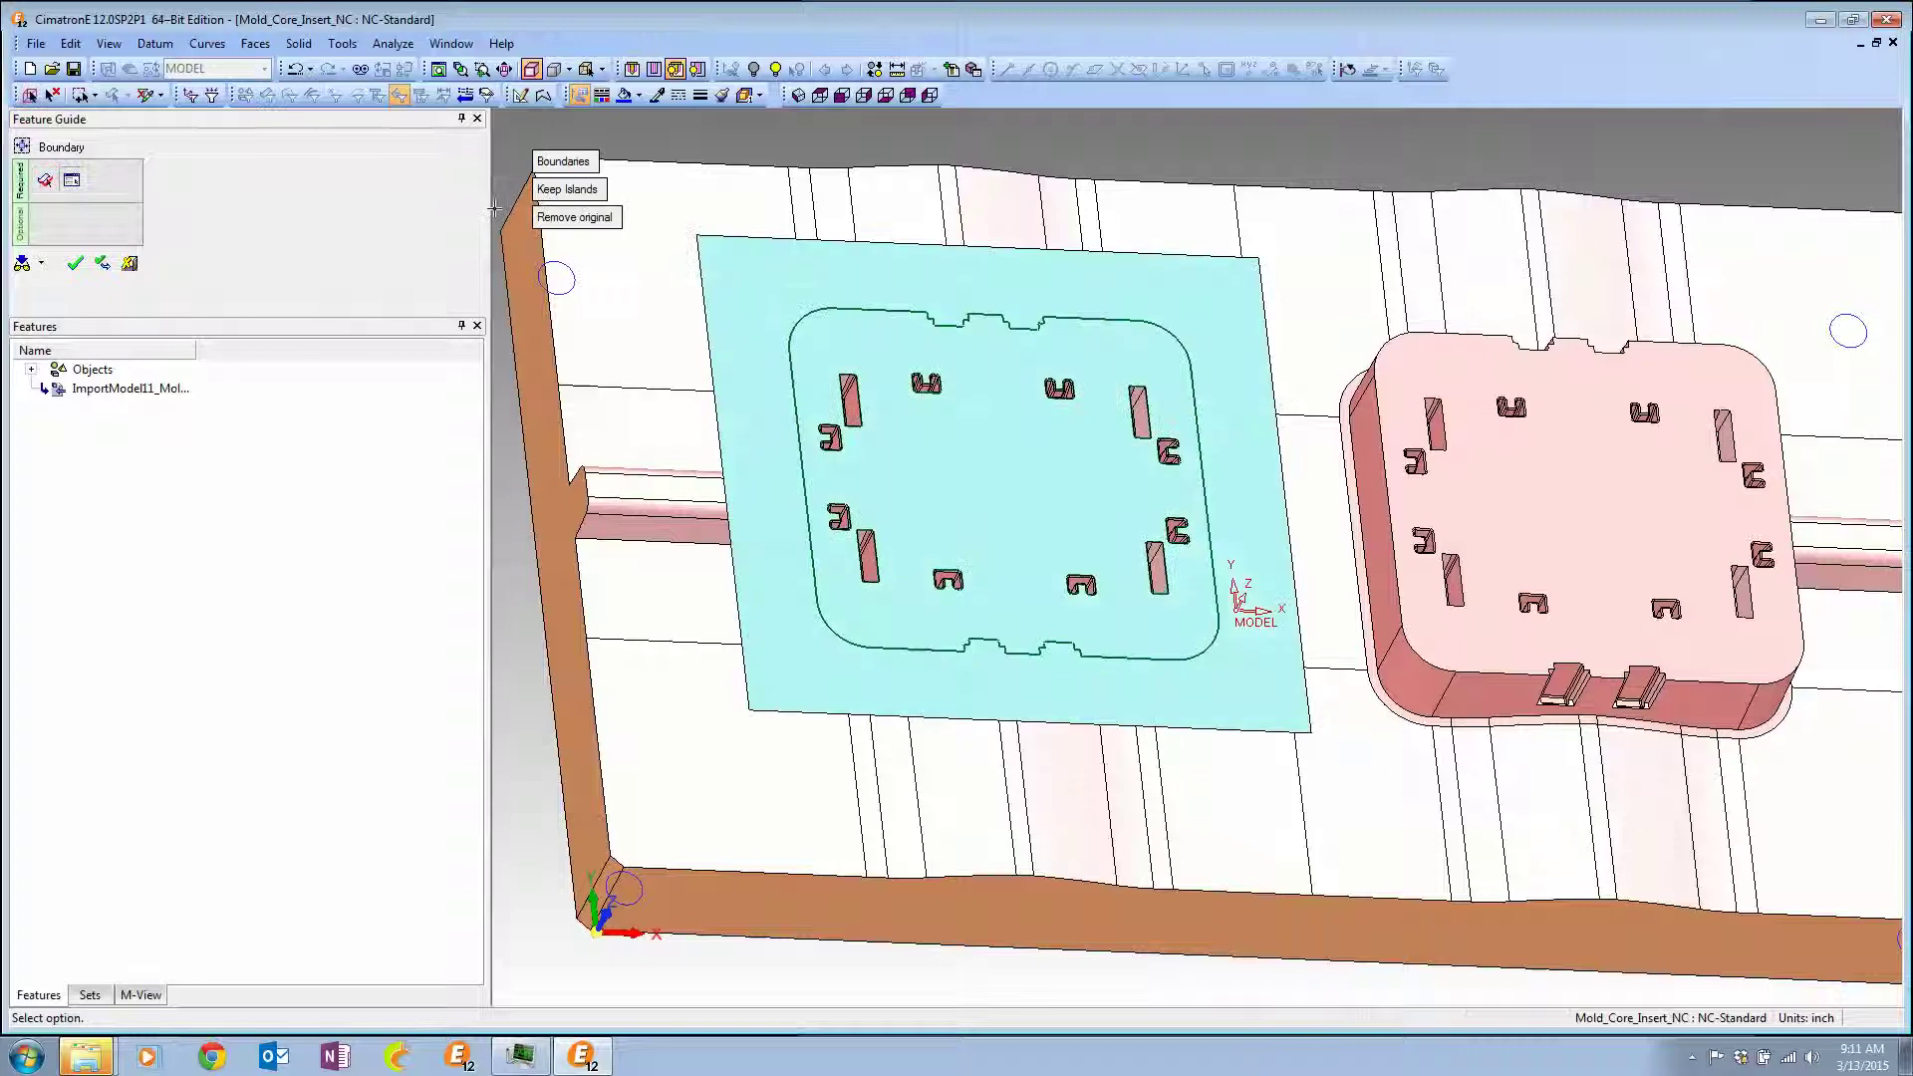
left_click(561, 163)
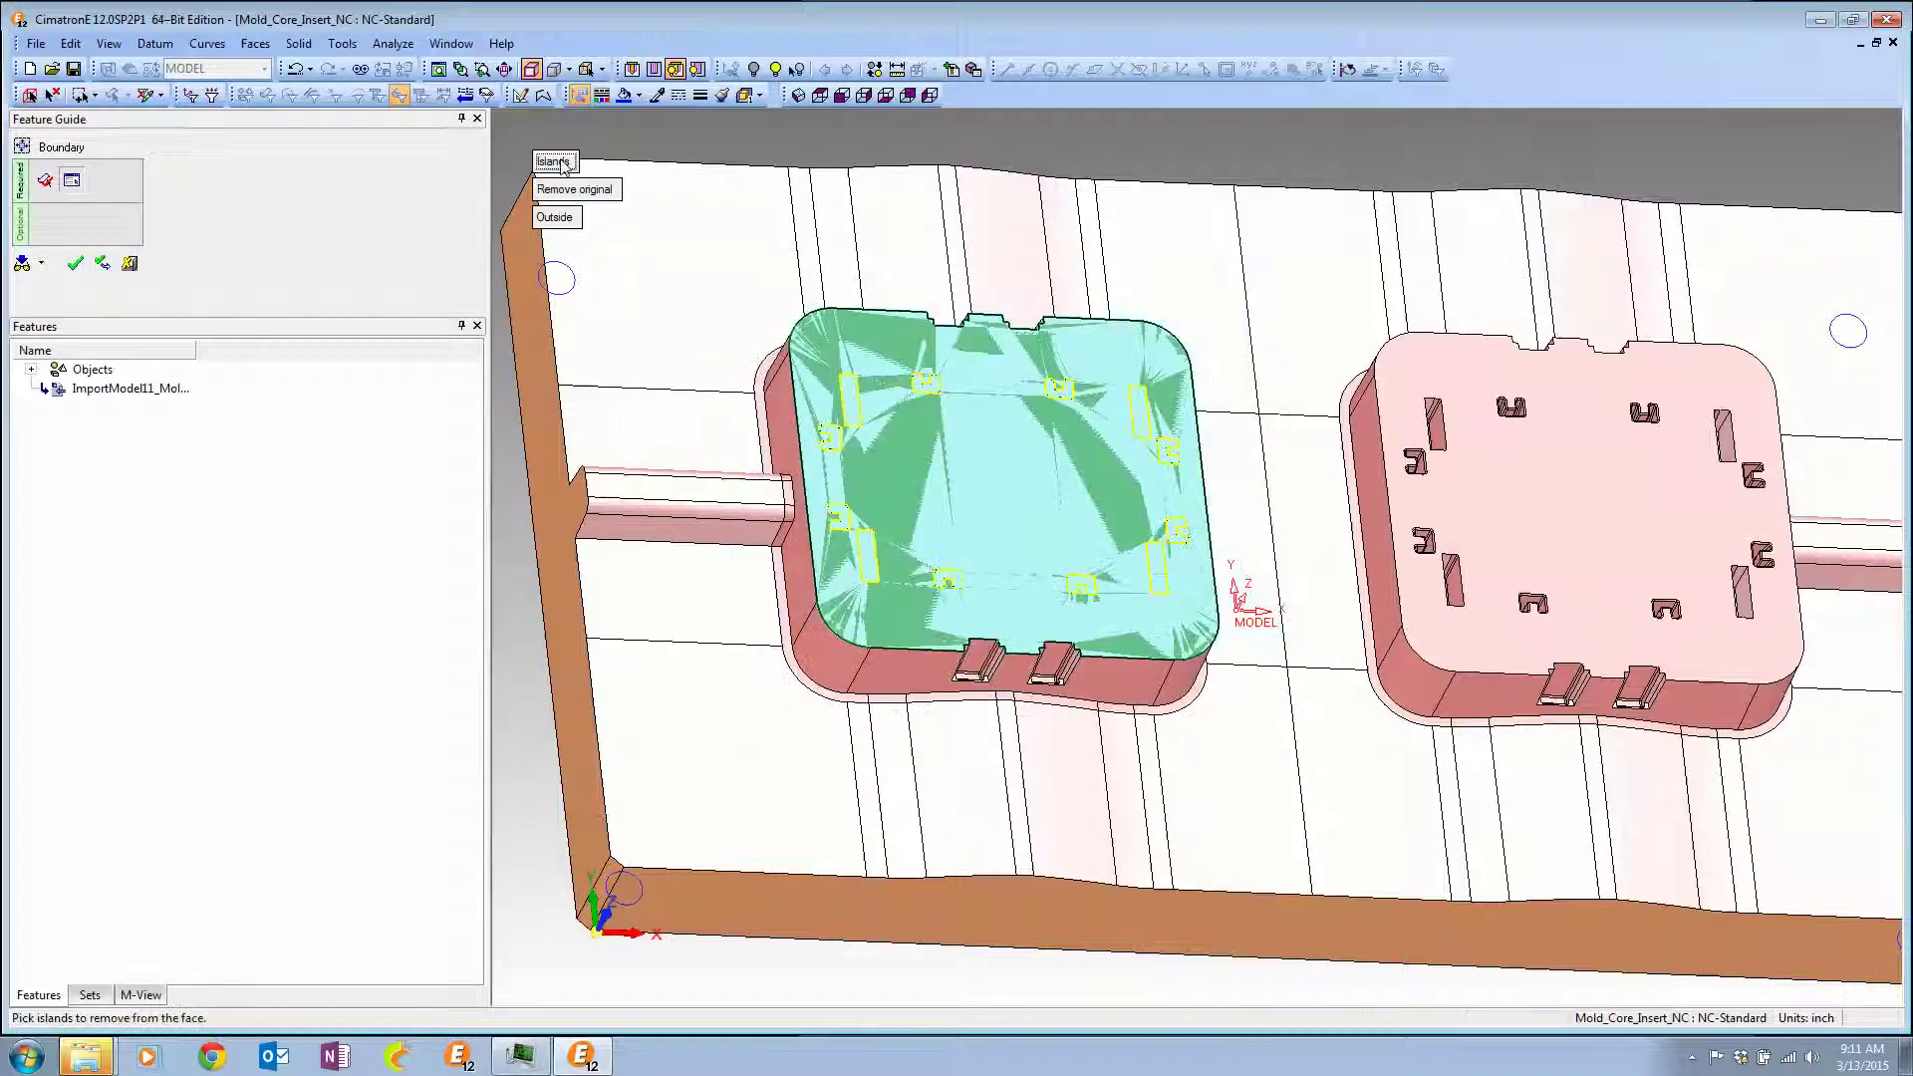
left_click(573, 189)
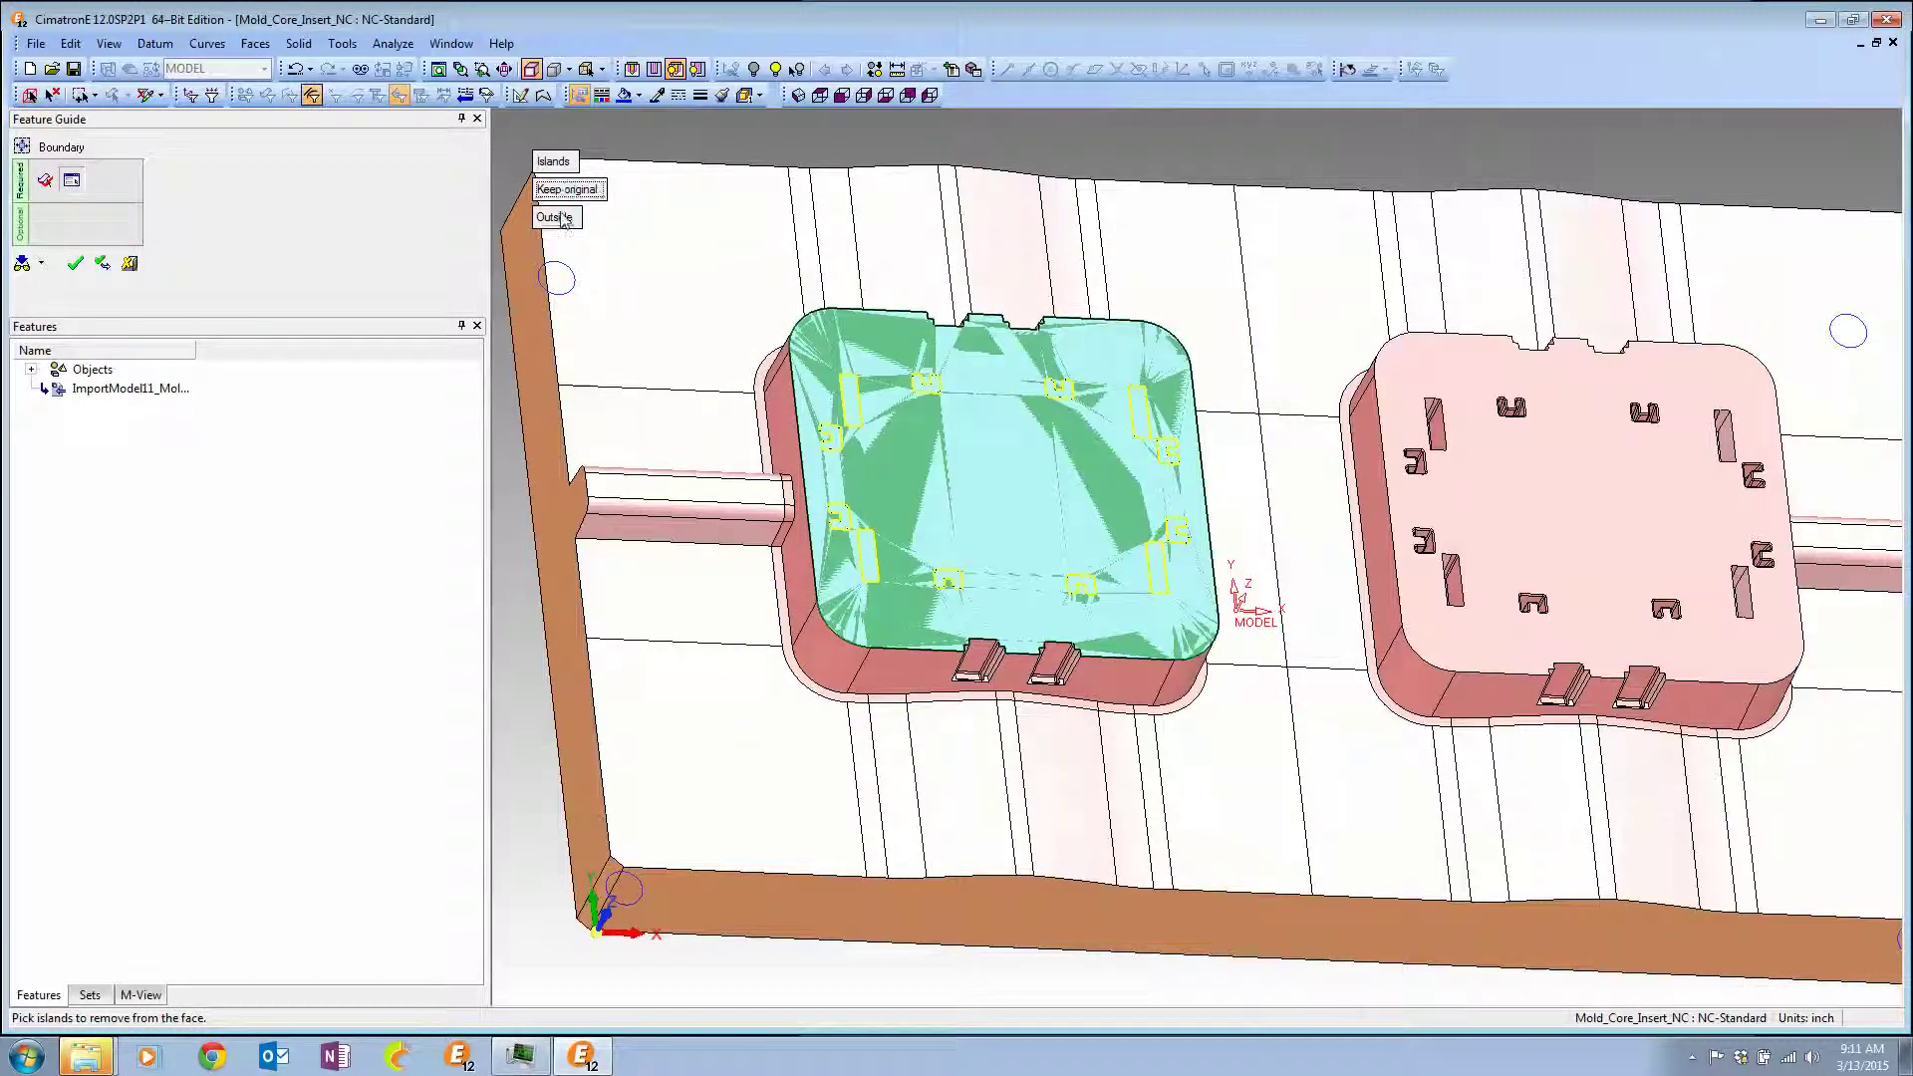
left_click(555, 217)
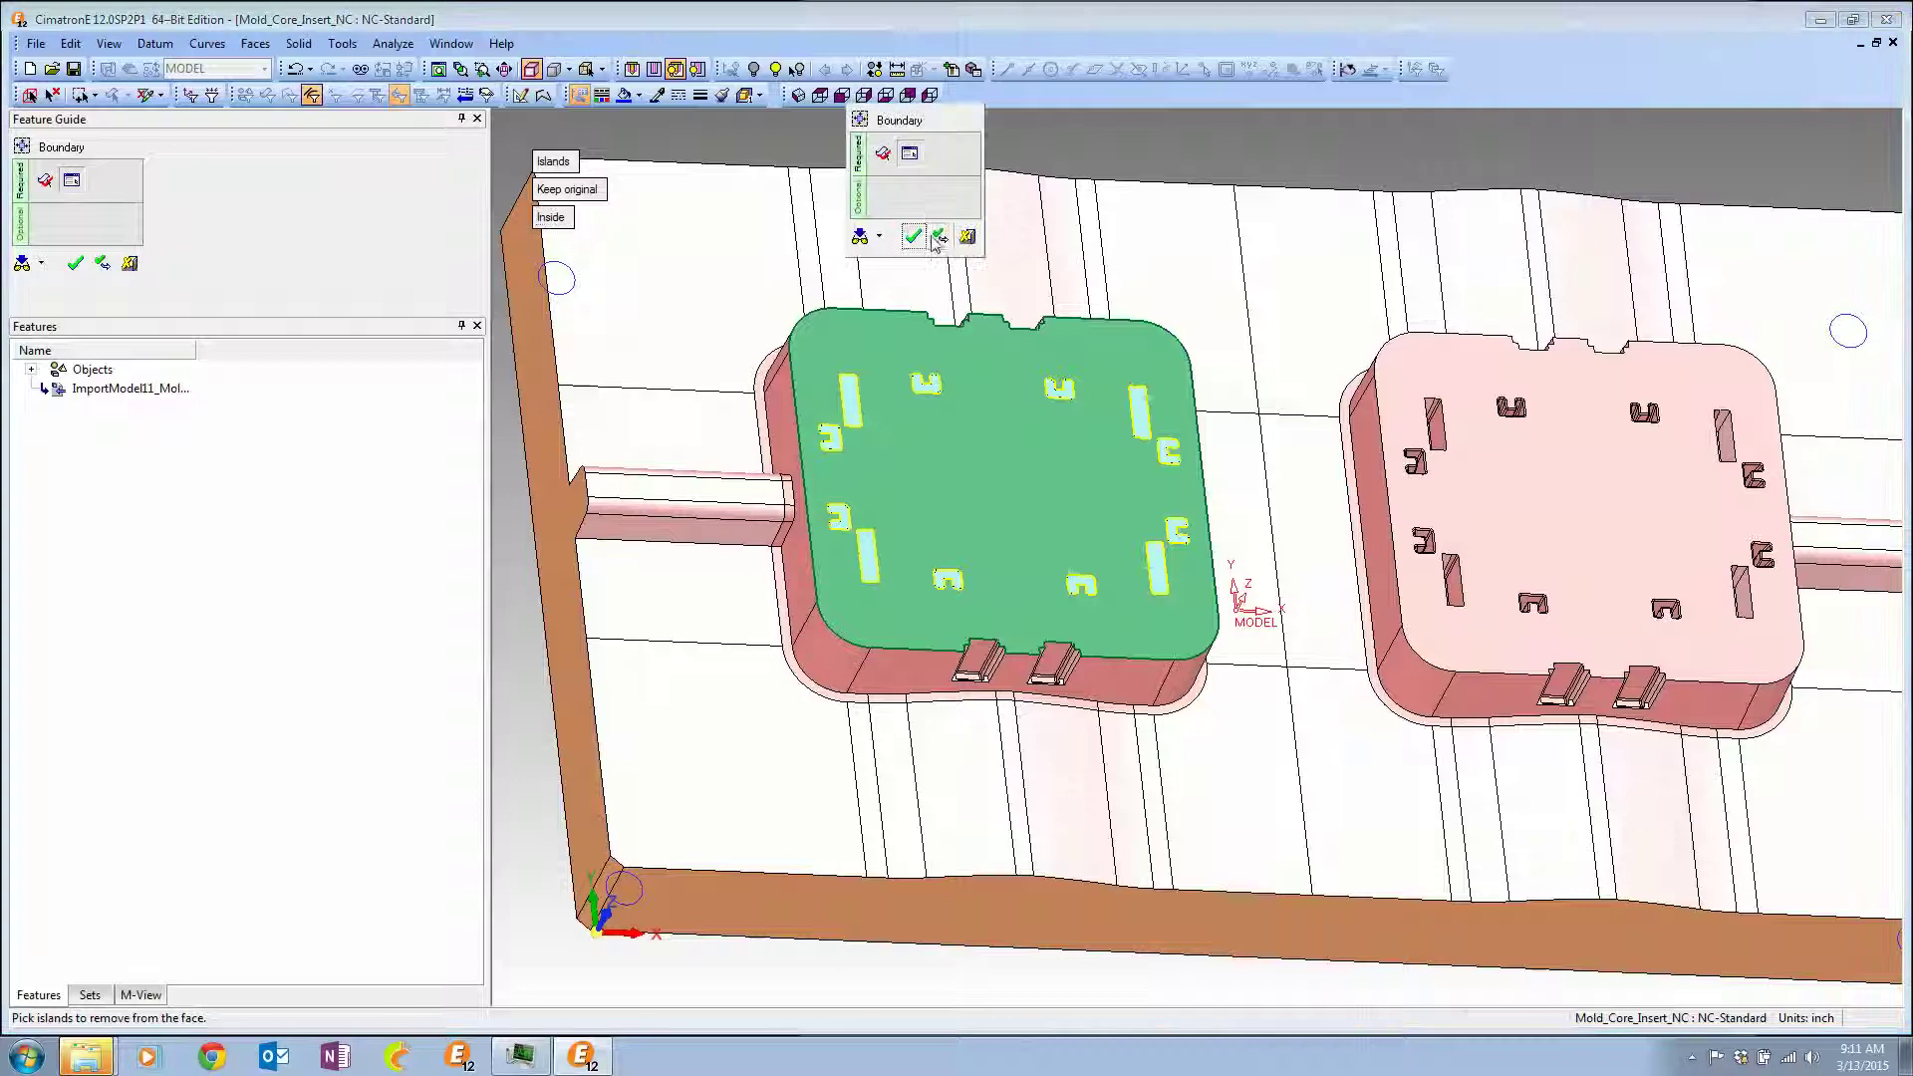
left_click(927, 239)
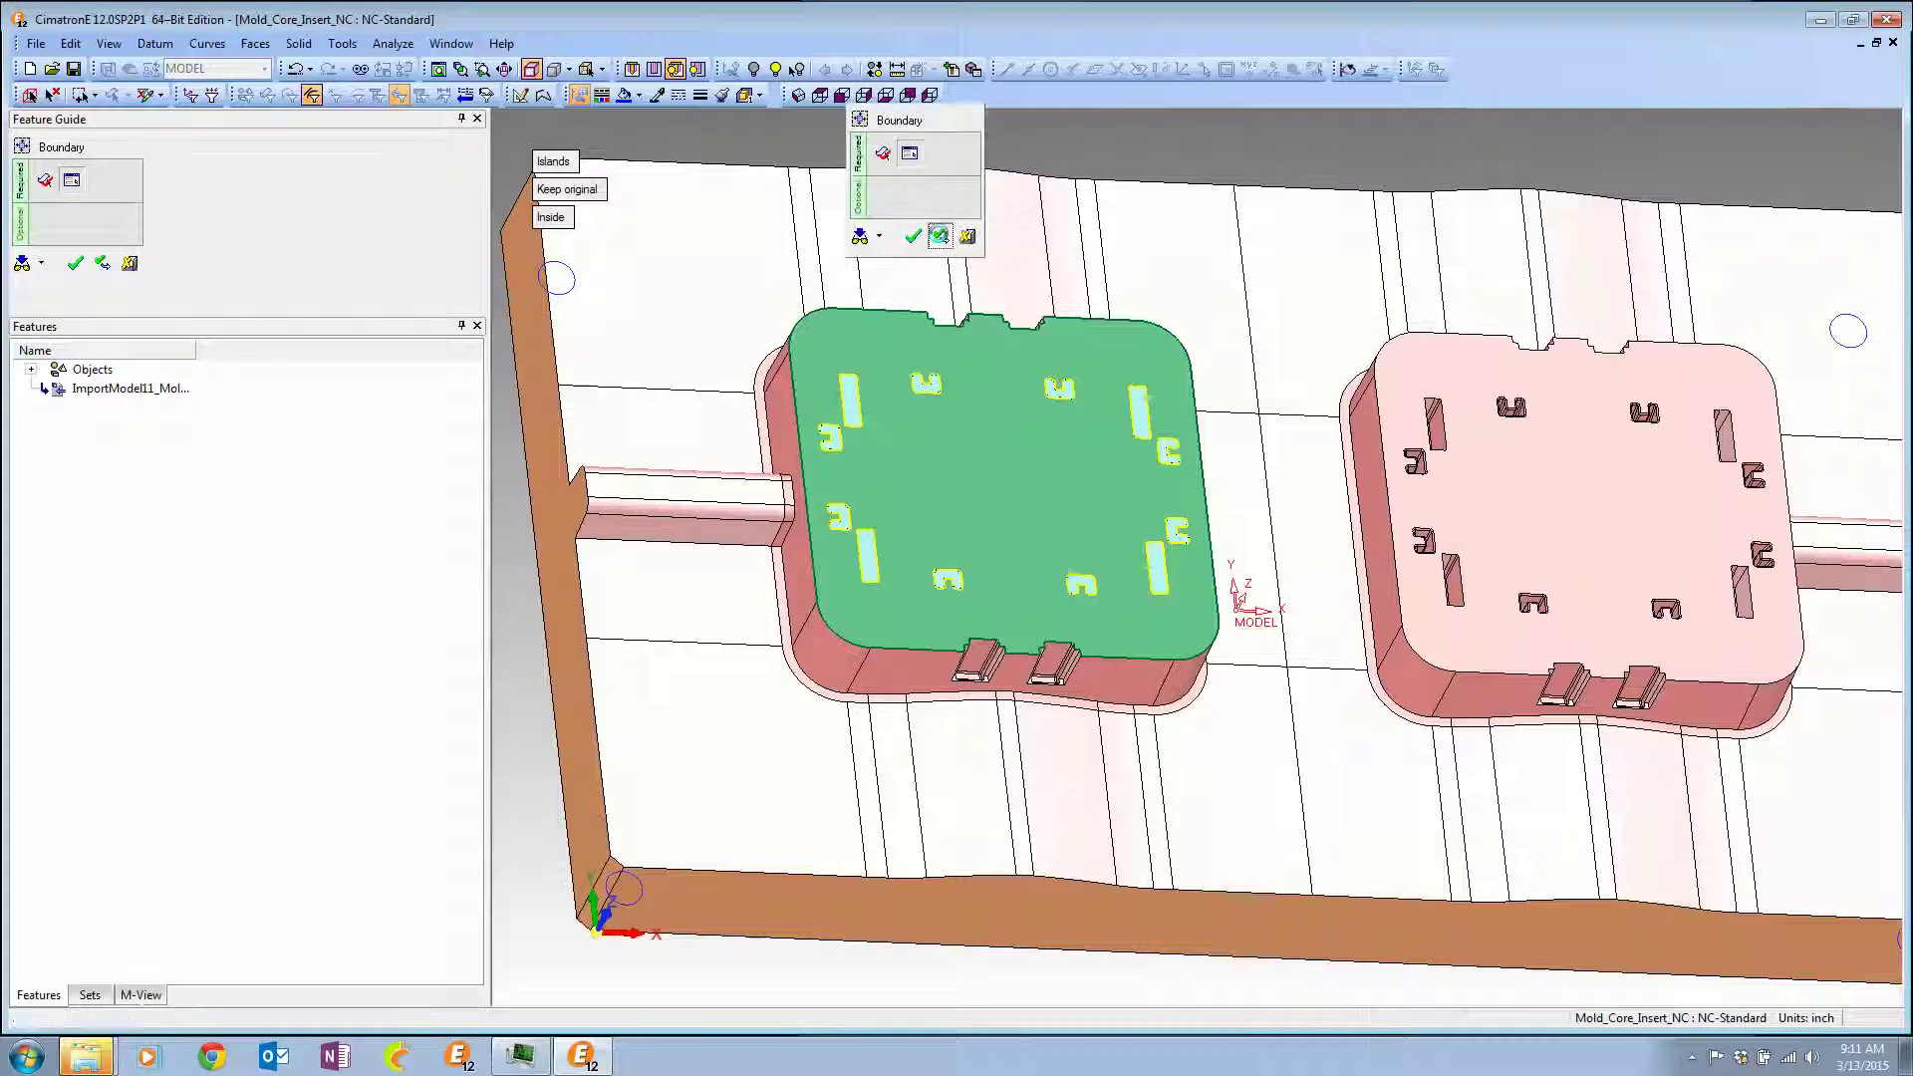
Close the openings in the right raised core's top face with a second Boundary feature using the same options.
left_click(1484, 384)
left_click(1485, 384)
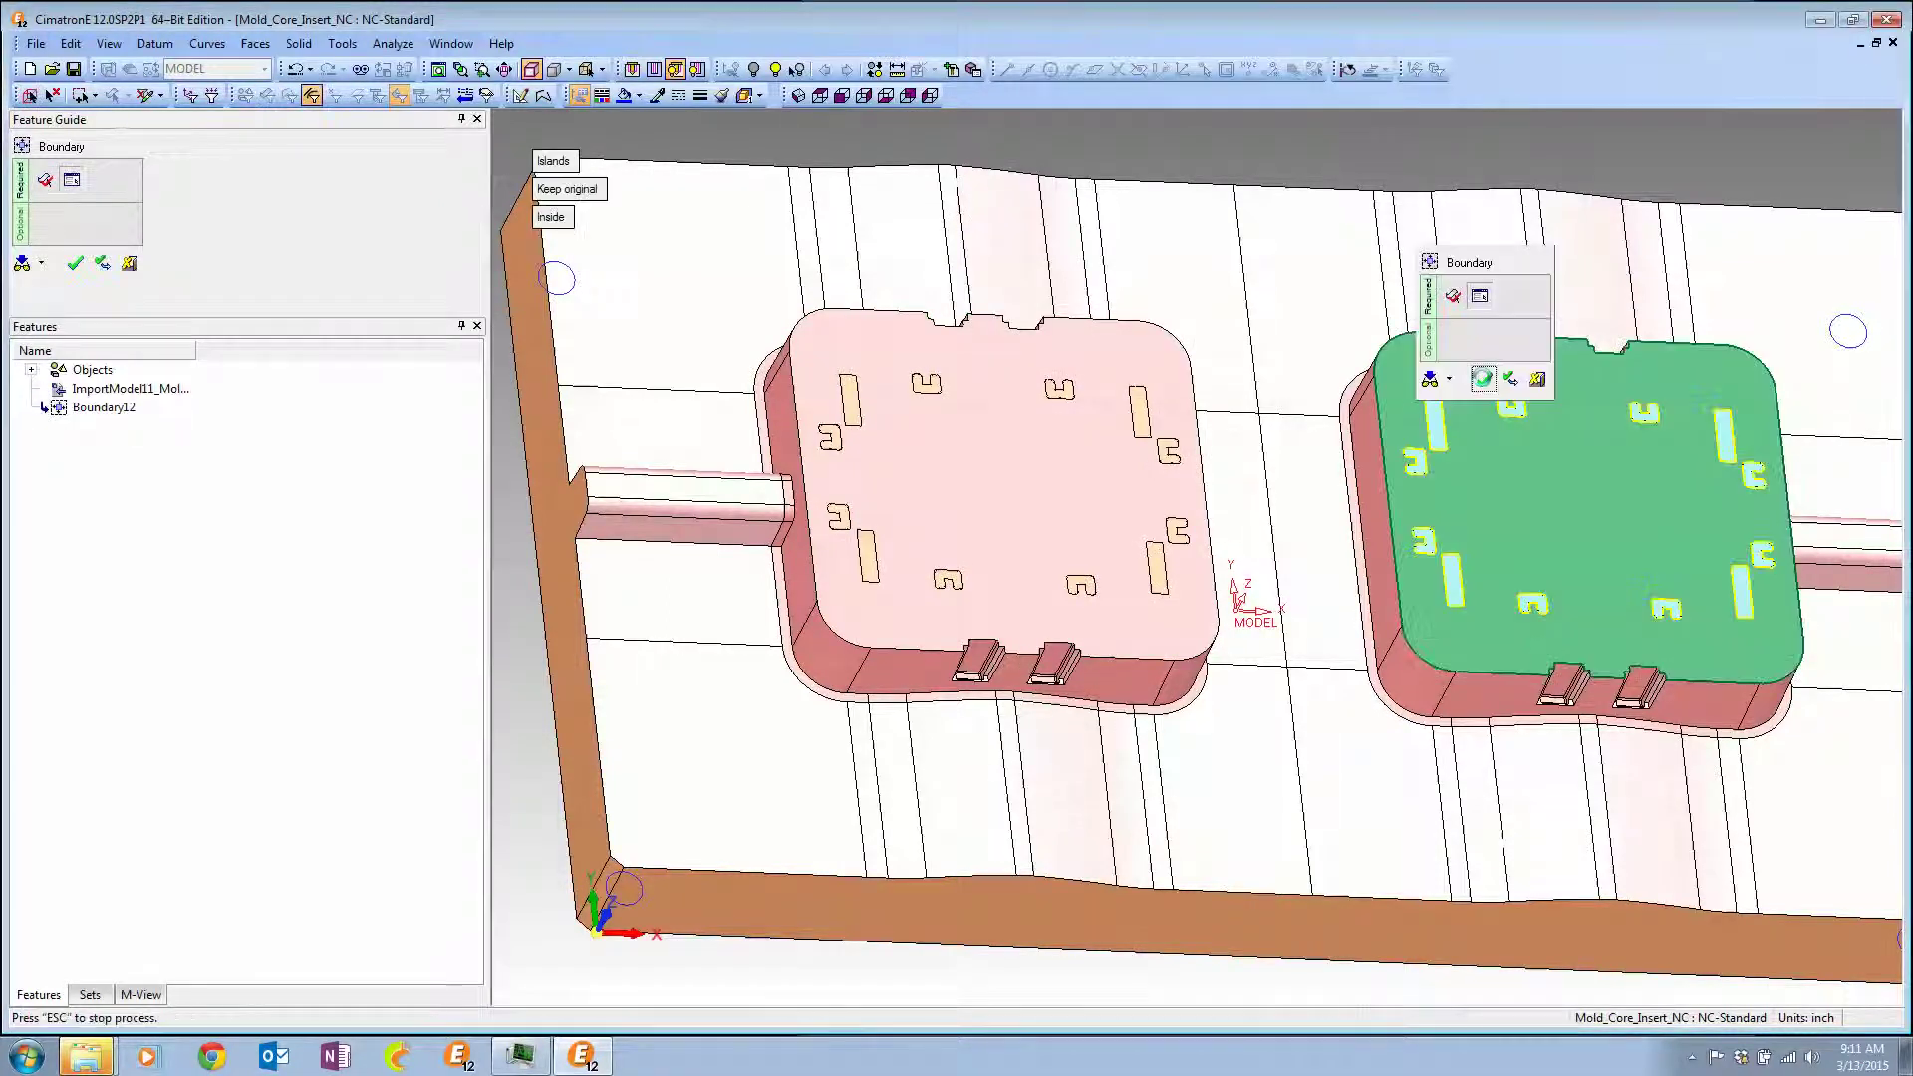
left_click_drag(1535, 598, 968, 375, "ctrl")
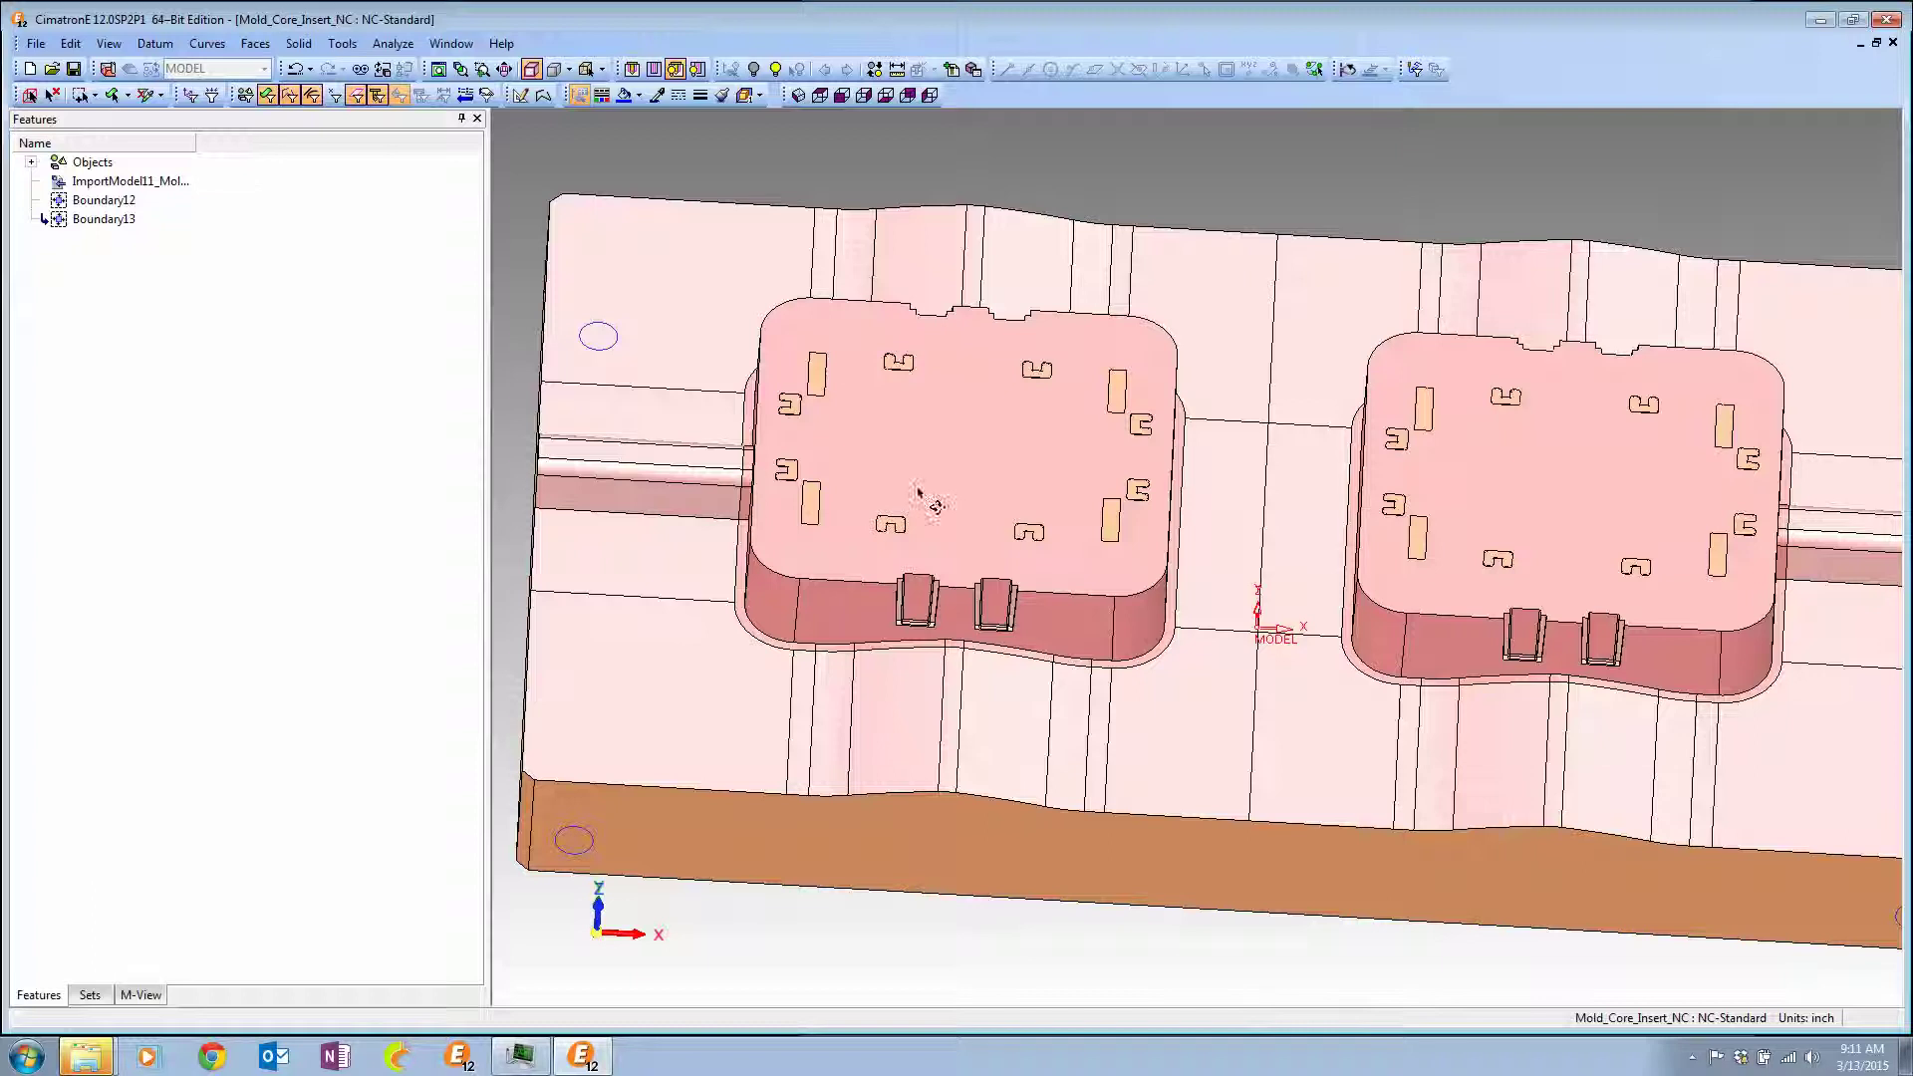
Start Cap Internal Islands and pick the left raised core's top face and its front and back side faces.
scroll(972, 531, "up", 5)
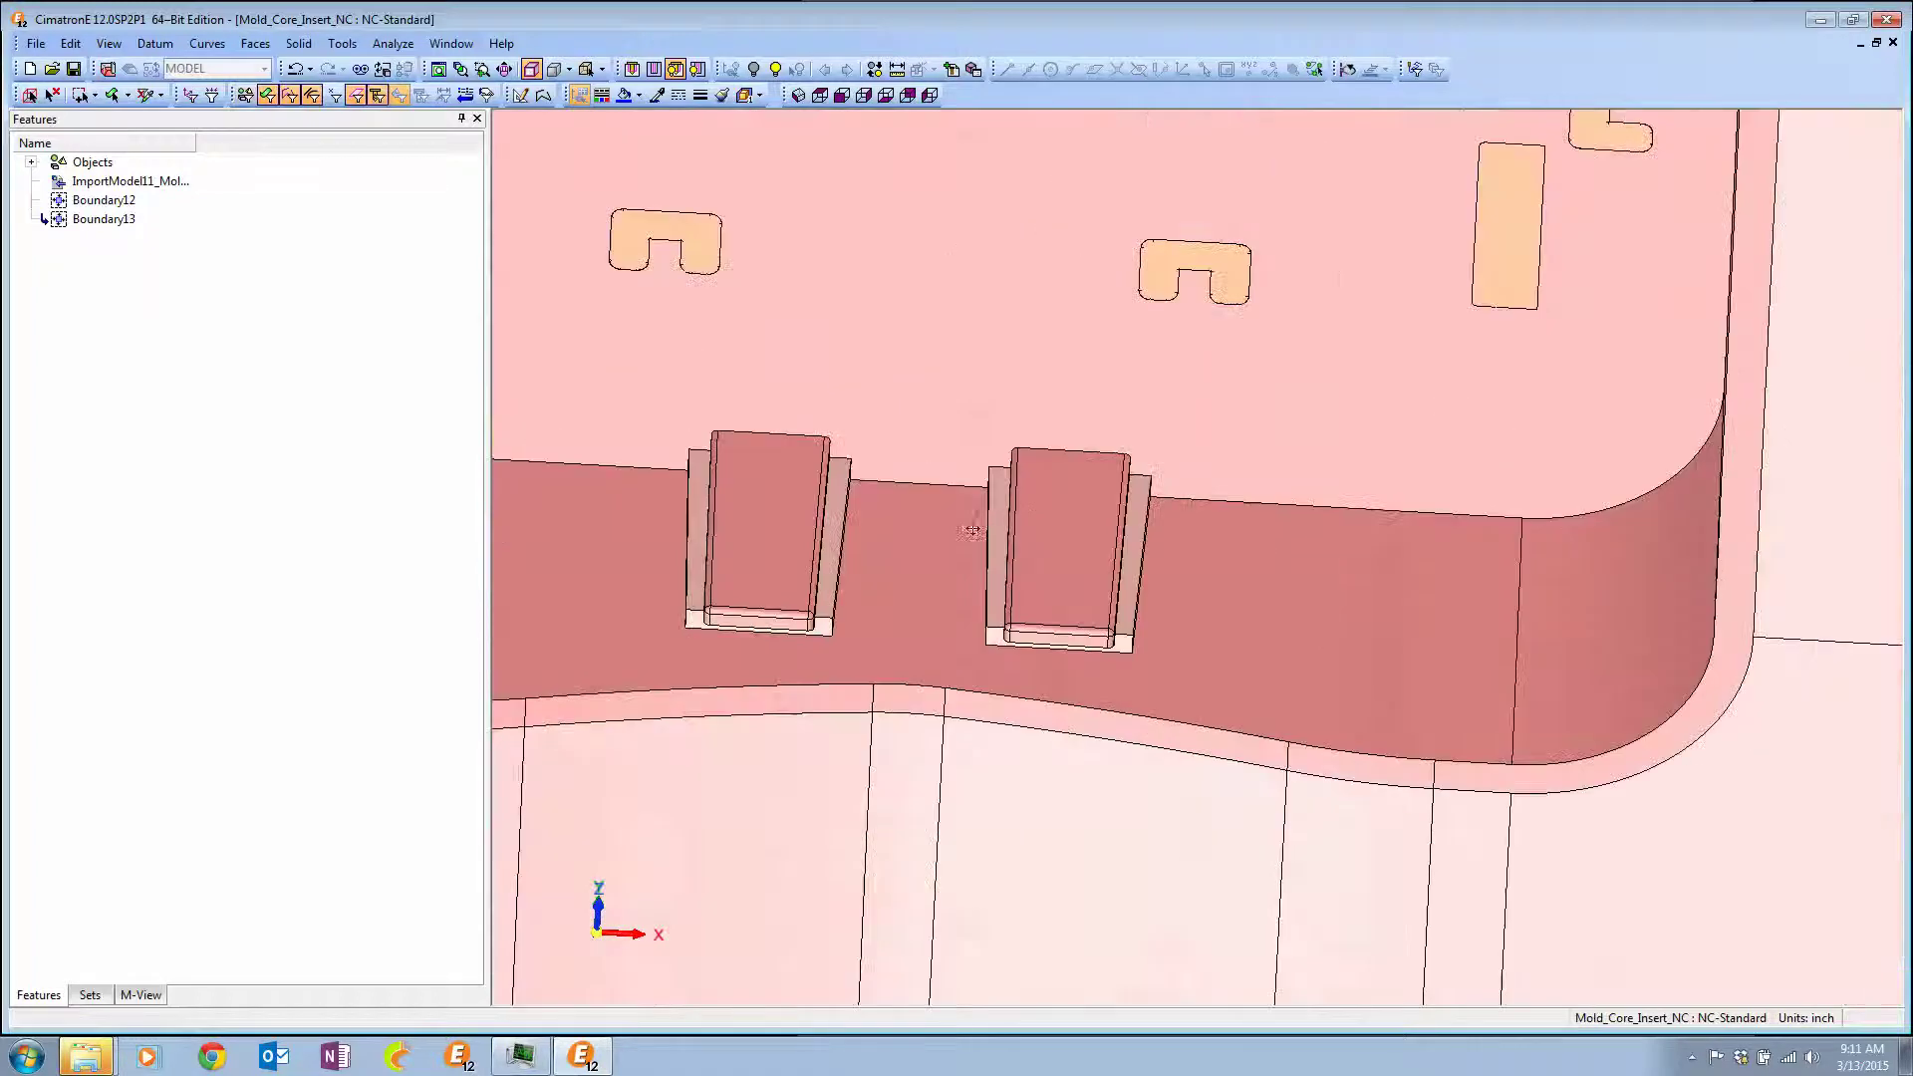
middle_click_drag(877, 338, 1138, 634, "ctrl")
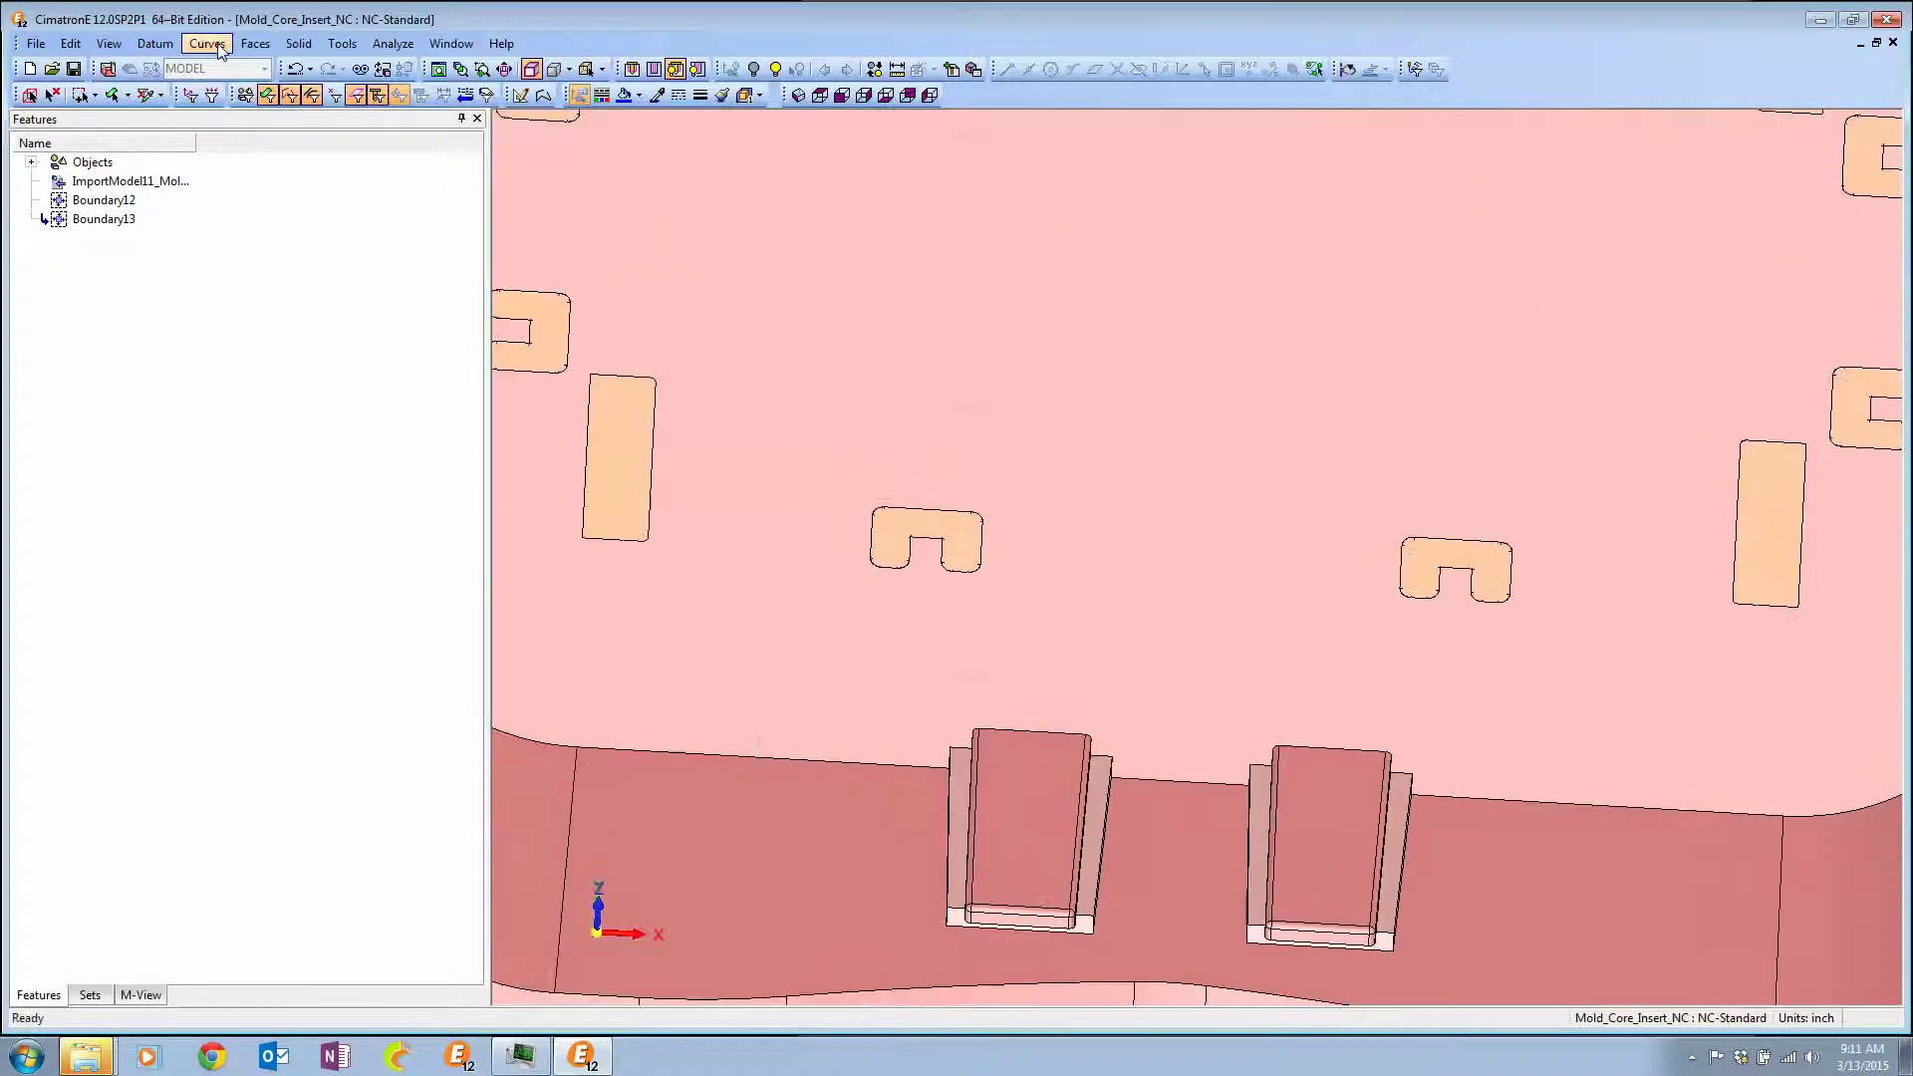
left_click(256, 45)
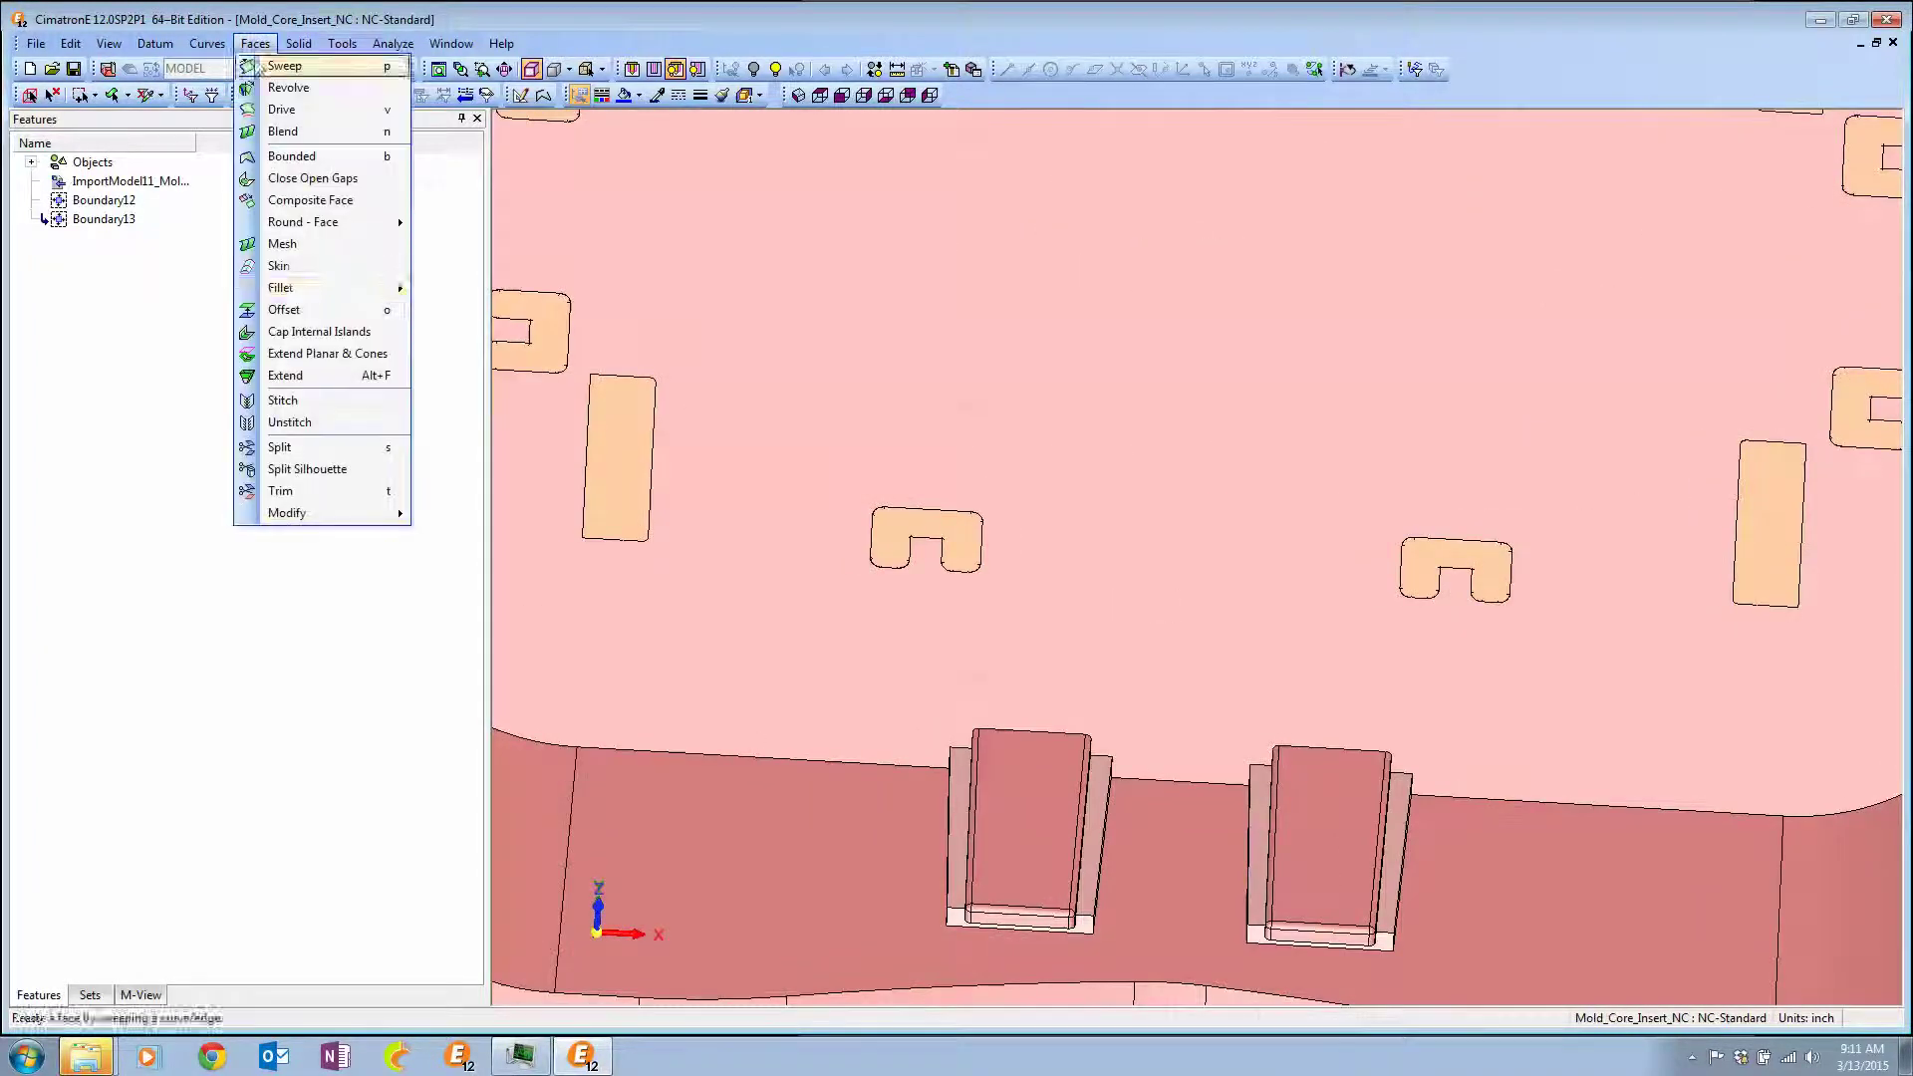
left_click(316, 333)
left_click(1142, 640)
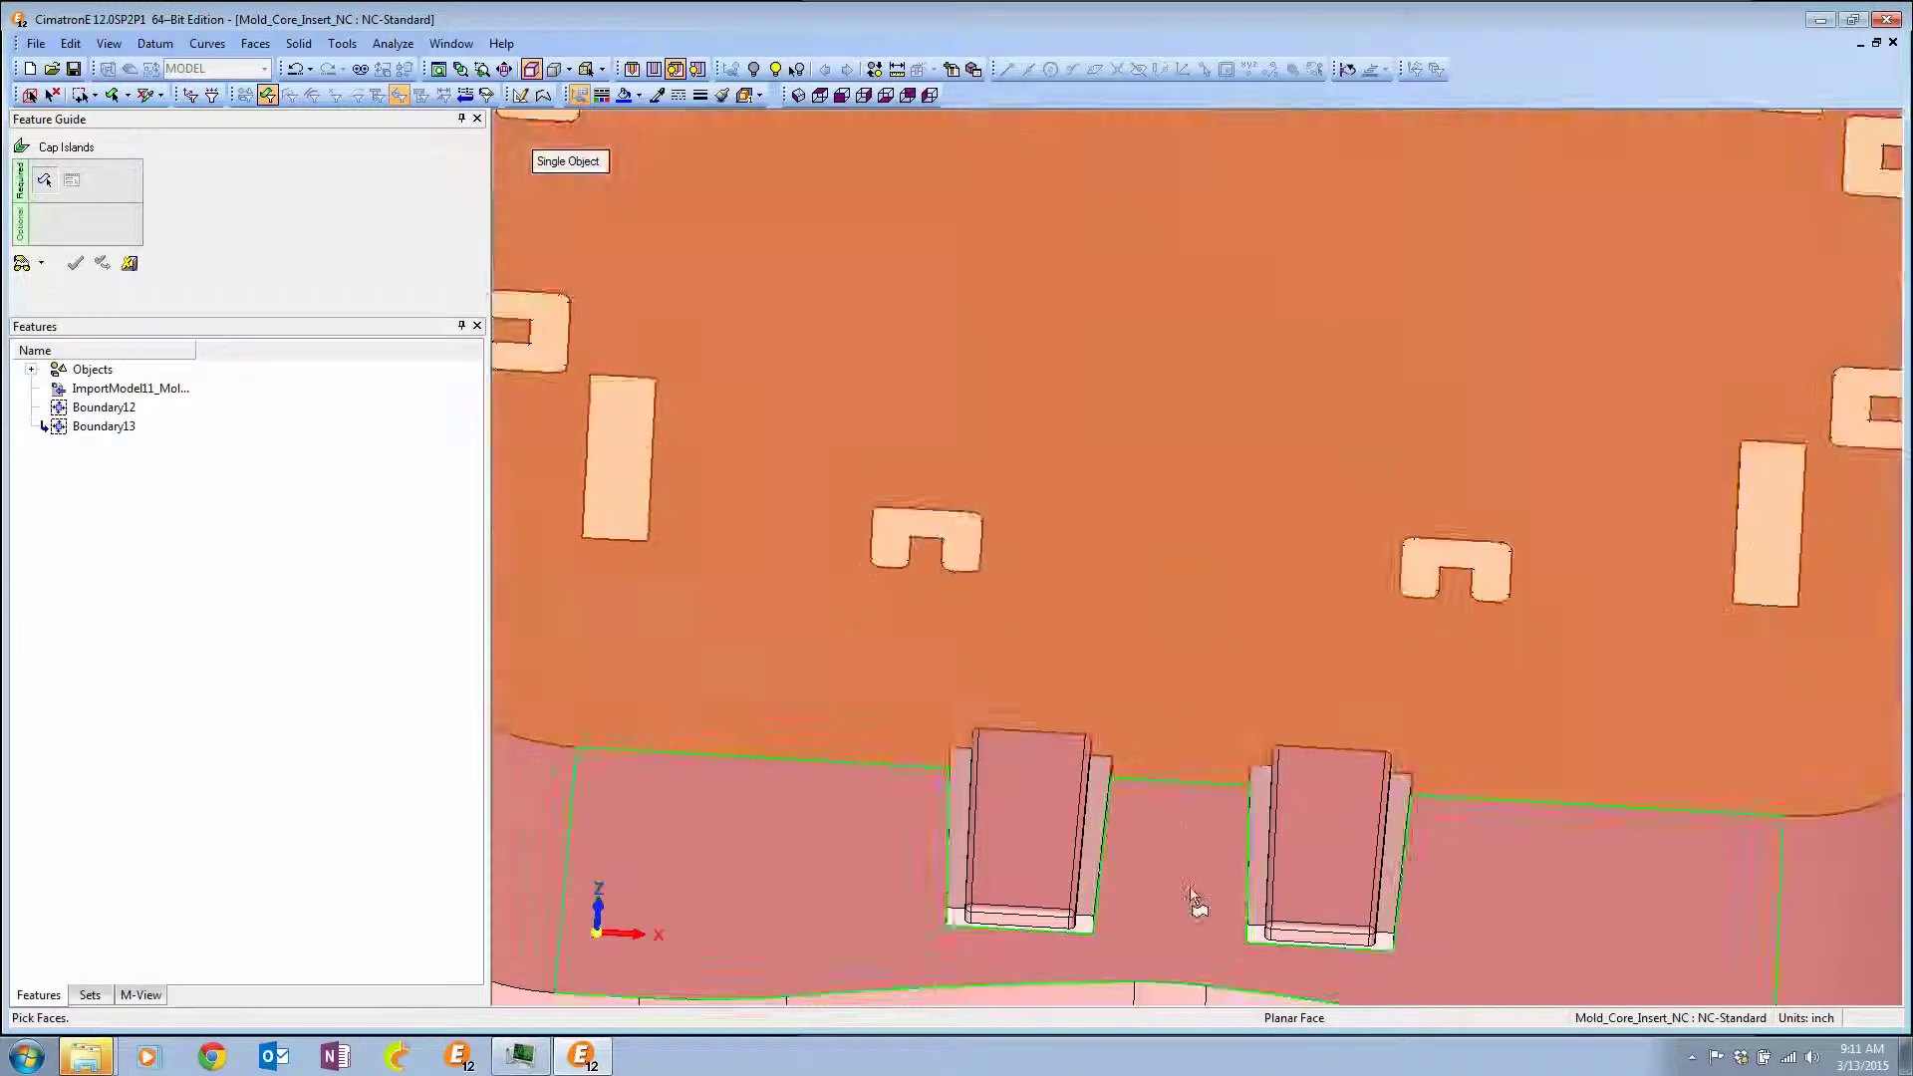
left_click(1193, 893)
right_click_drag(1148, 464, 1180, 765, "ctrl")
left_click_drag(1174, 493, 1158, 649, "ctrl")
middle_click_drag(1166, 401, 1104, 620, "ctrl")
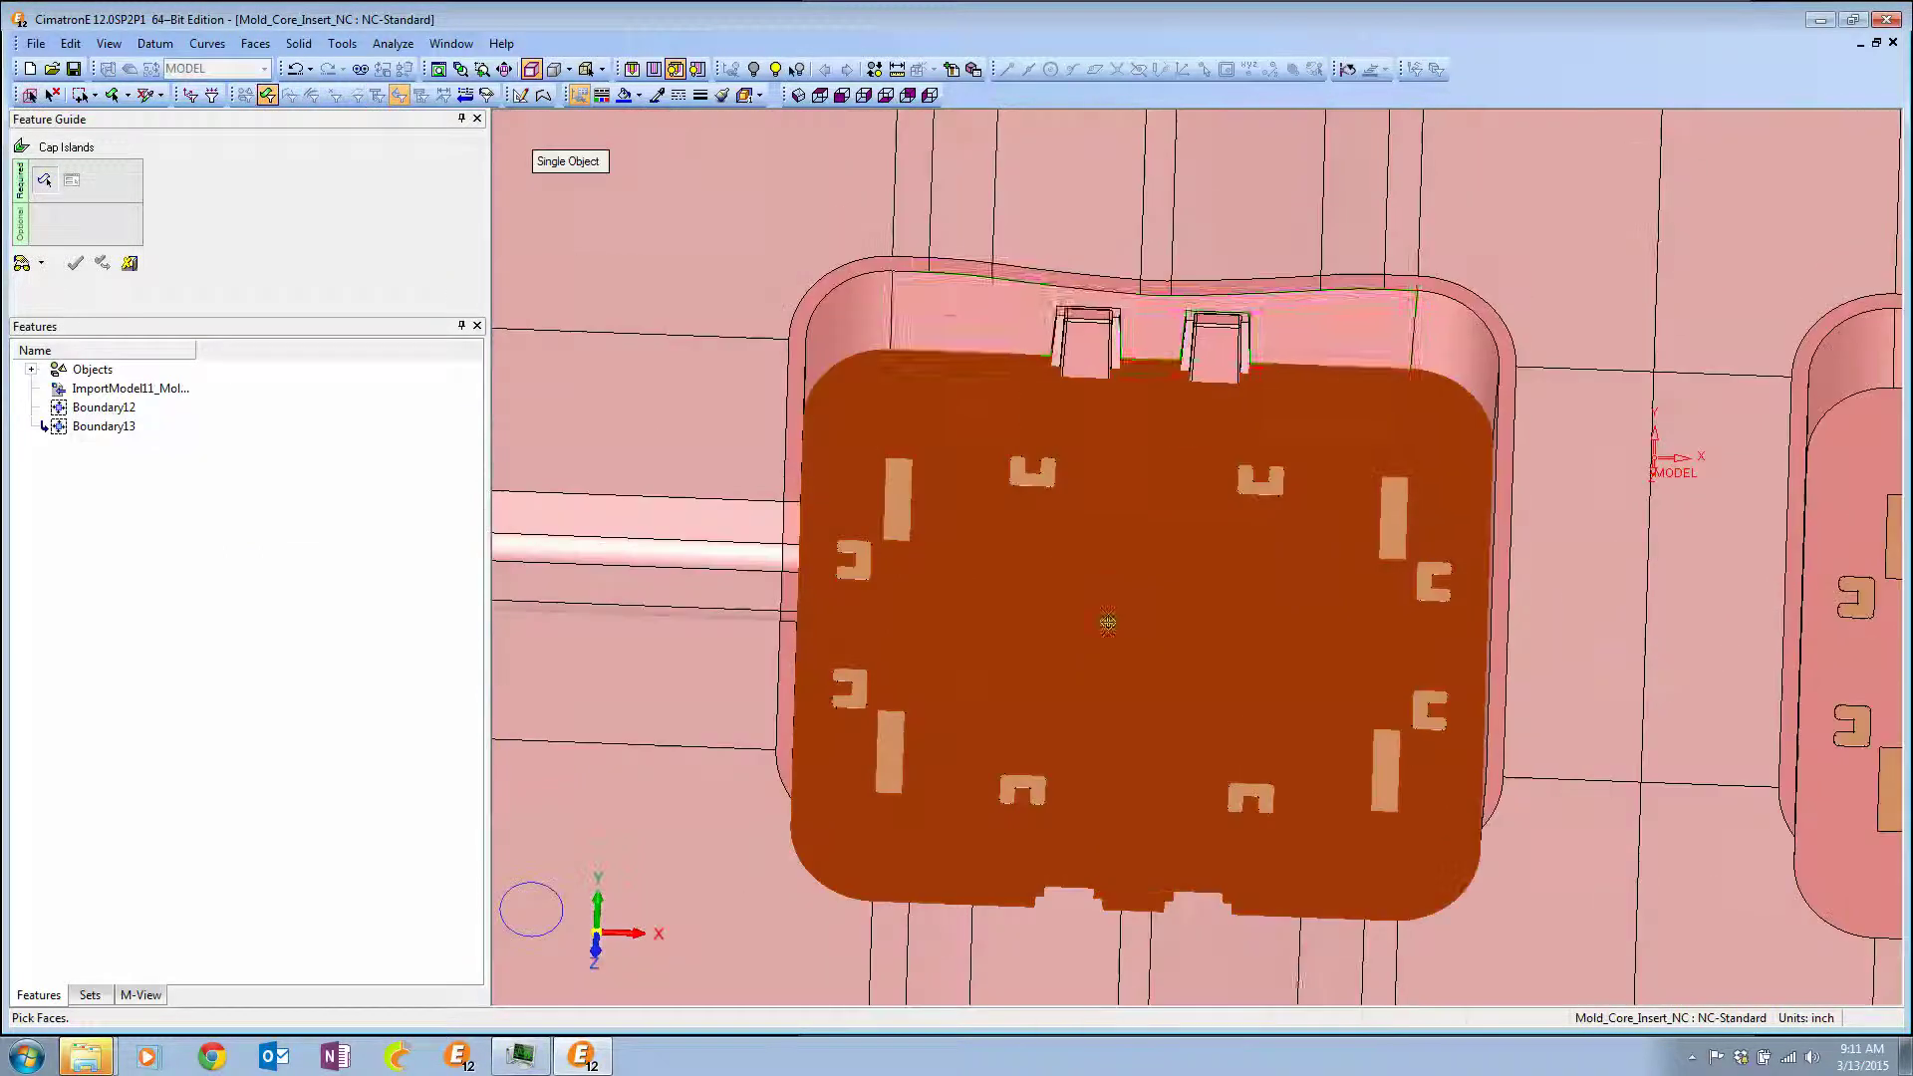
left_click(991, 322)
Add the right raised core's top, front and back faces to the cap and finish the face selection.
scroll(993, 321, "down", 3)
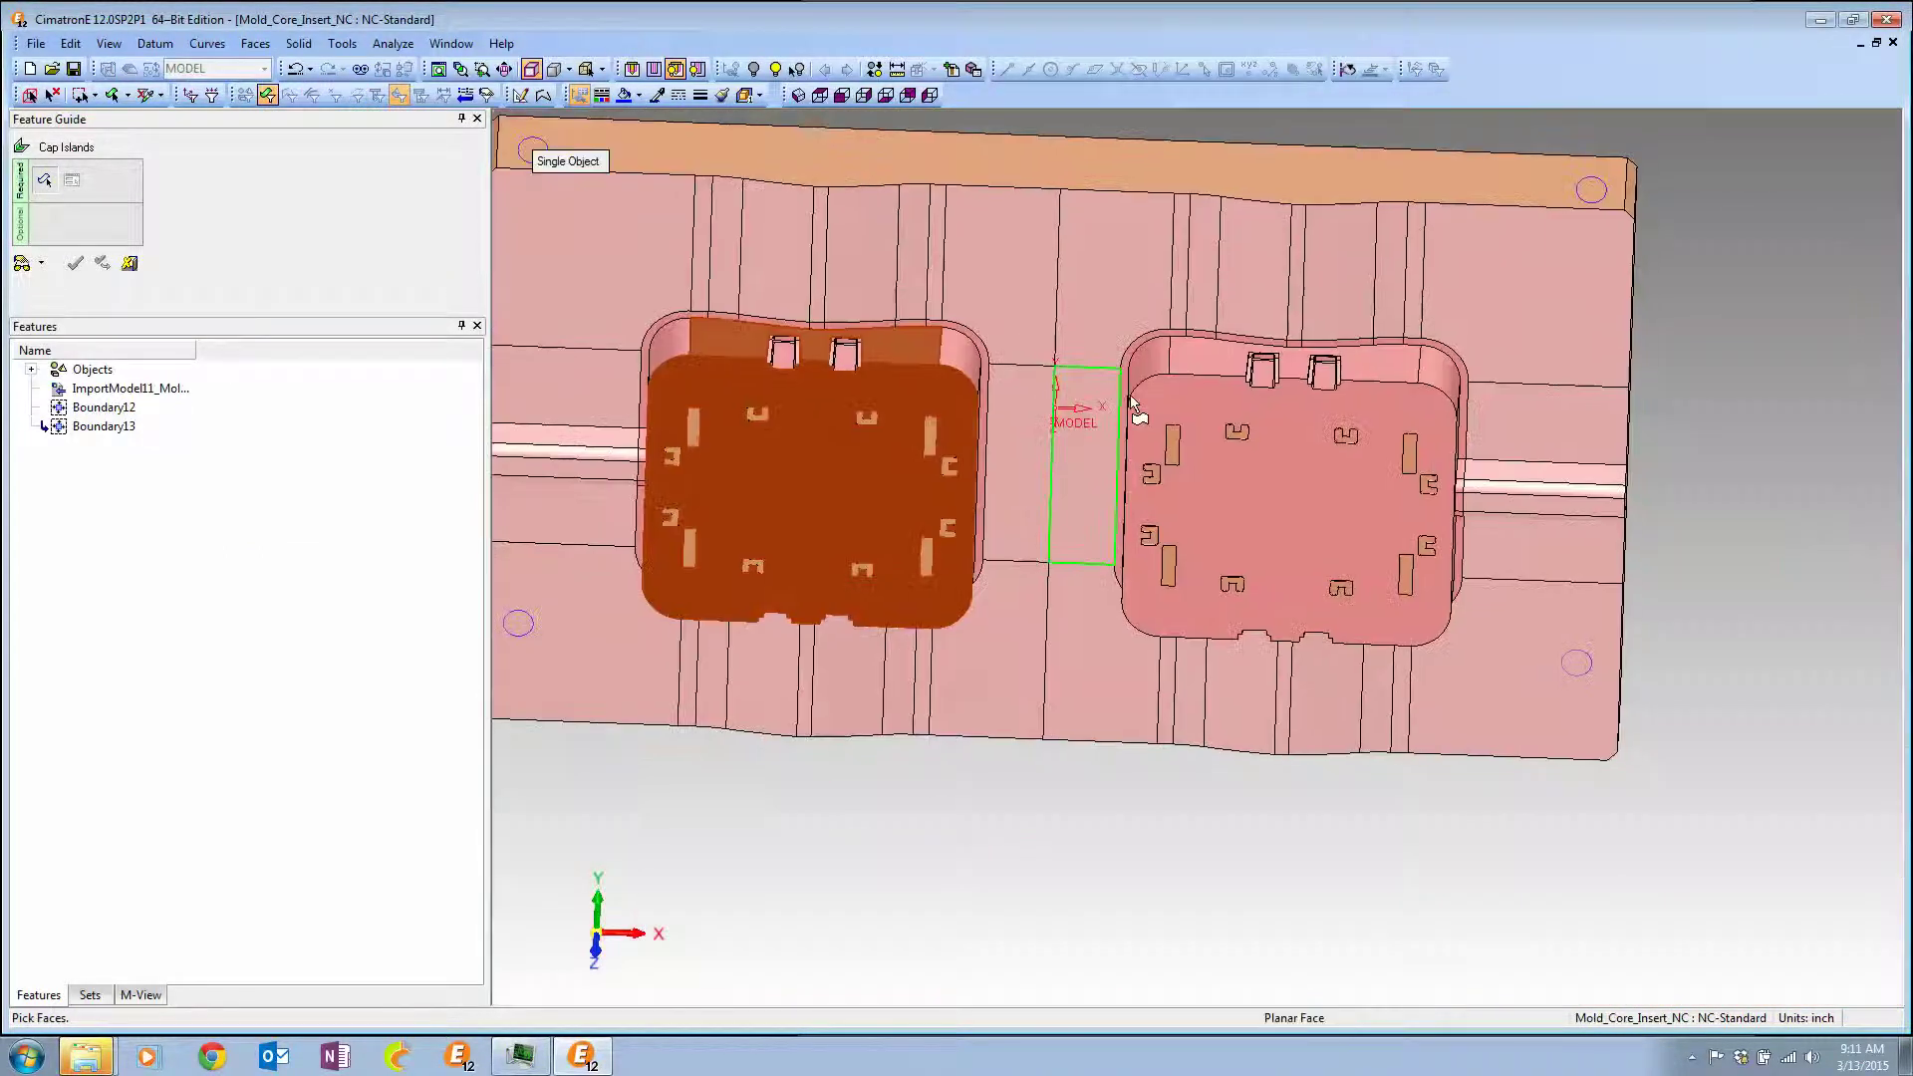
left_click(1190, 354)
left_click(1216, 626)
left_click_drag(1217, 628, 1263, 480, "ctrl")
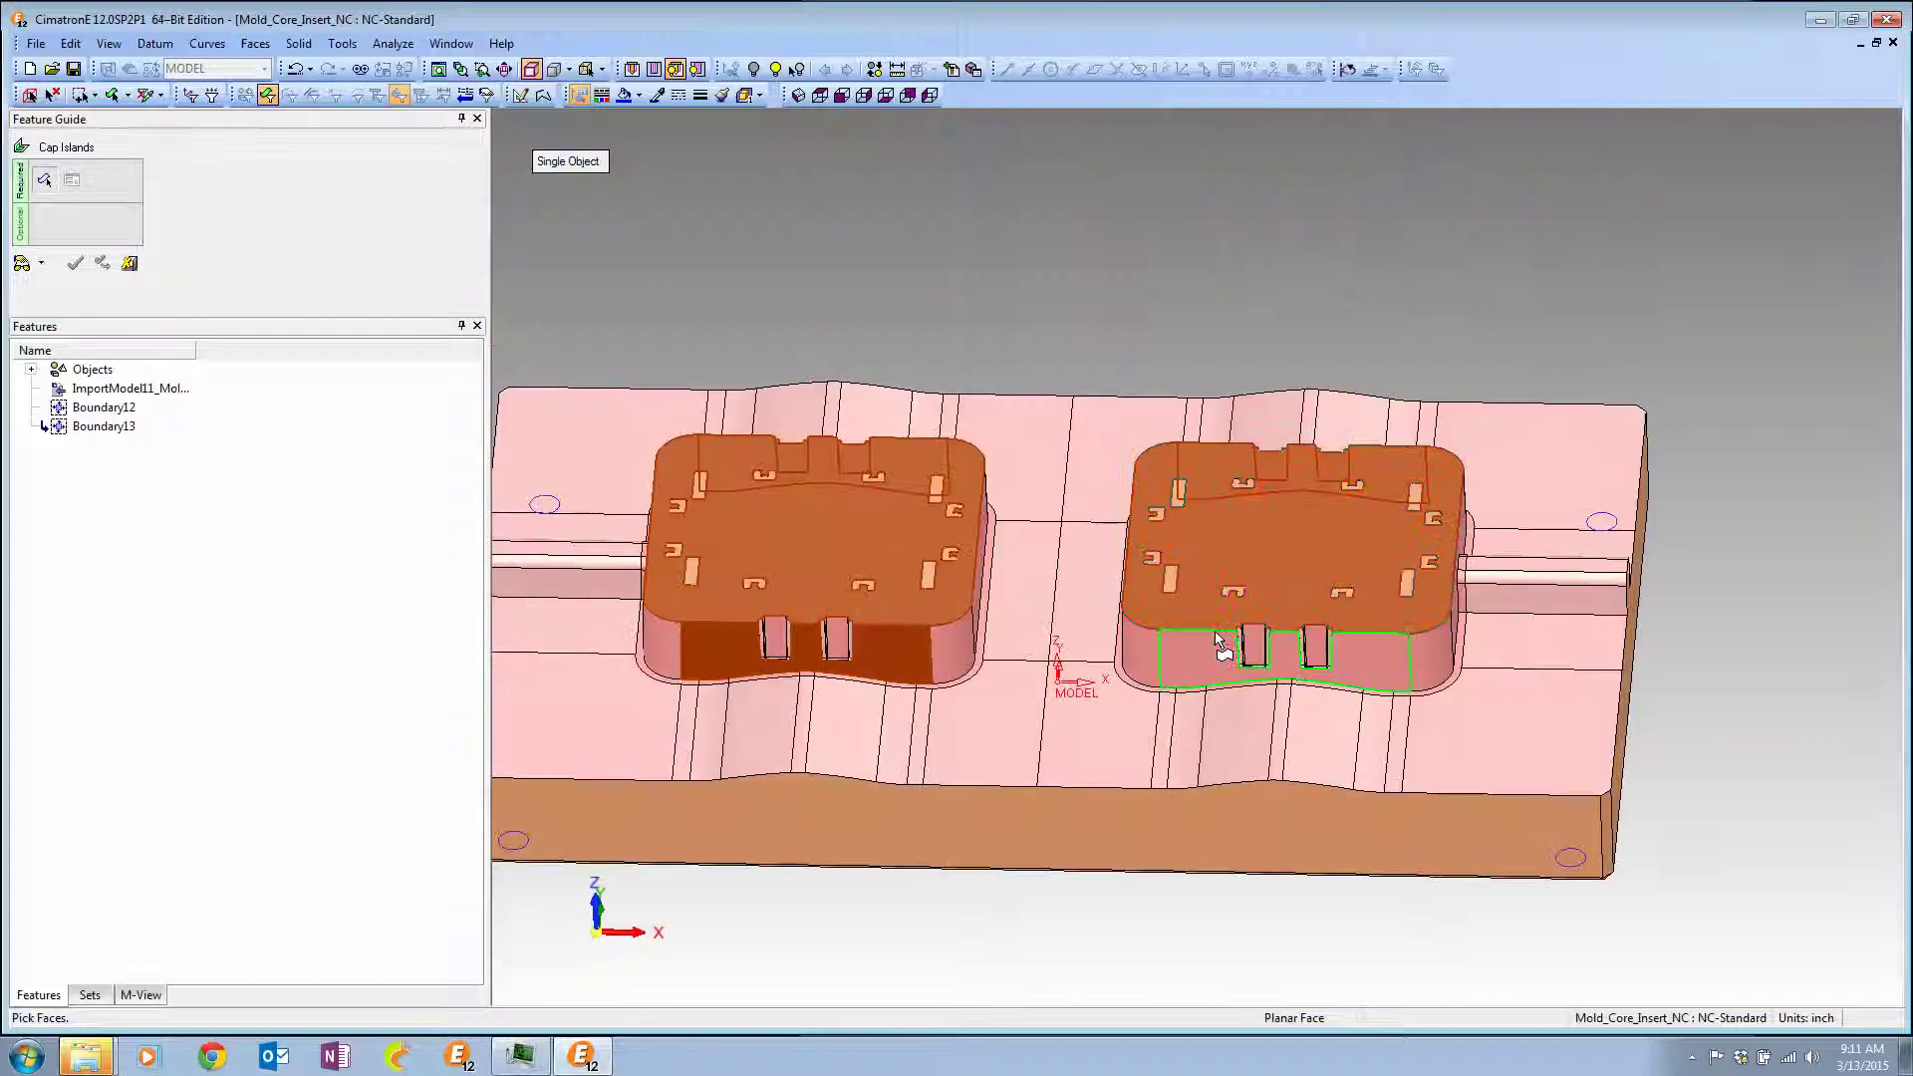
left_click(1223, 648)
middle_click(1218, 630)
Cap the side notches on the front and back of both raised cores by picking their edge loops, without creating wires.
left_click(1252, 626)
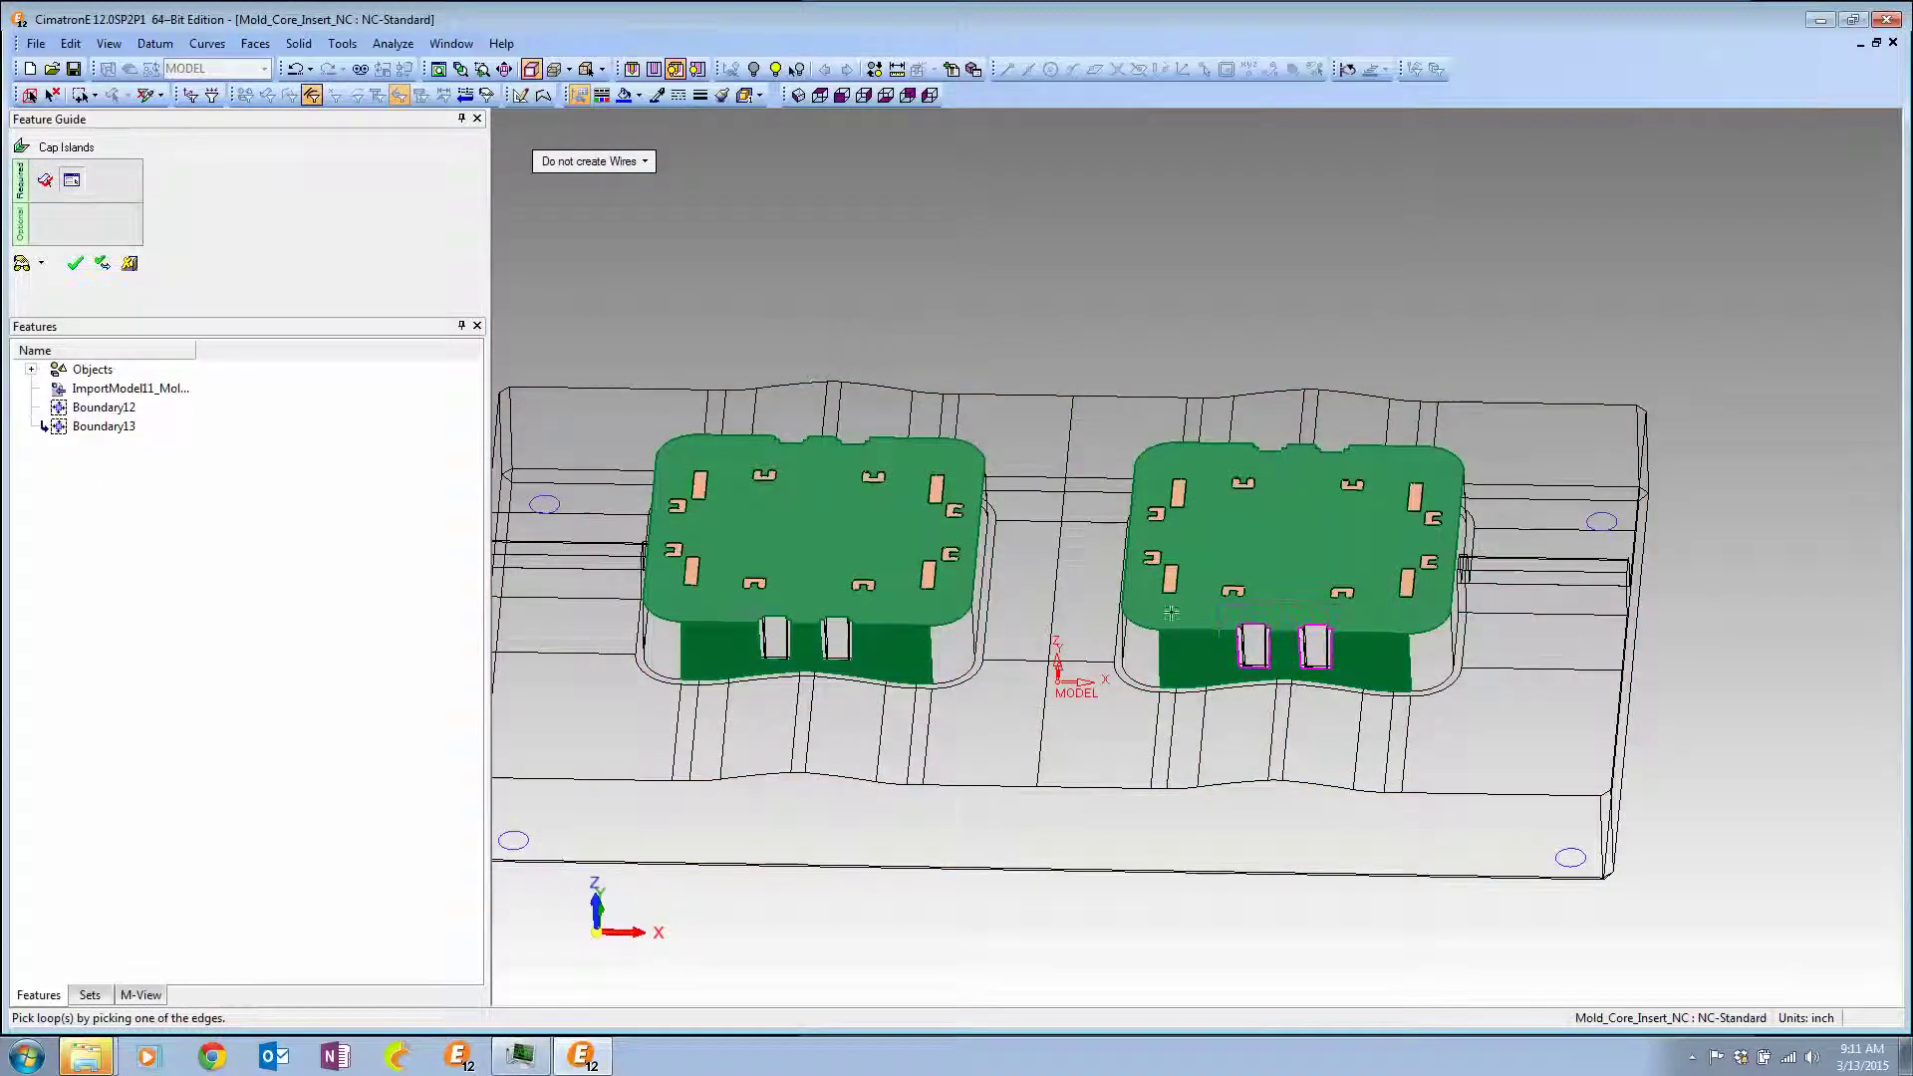
left_click_drag(854, 645, 867, 666)
left_click_drag(867, 665, 867, 797, "ctrl")
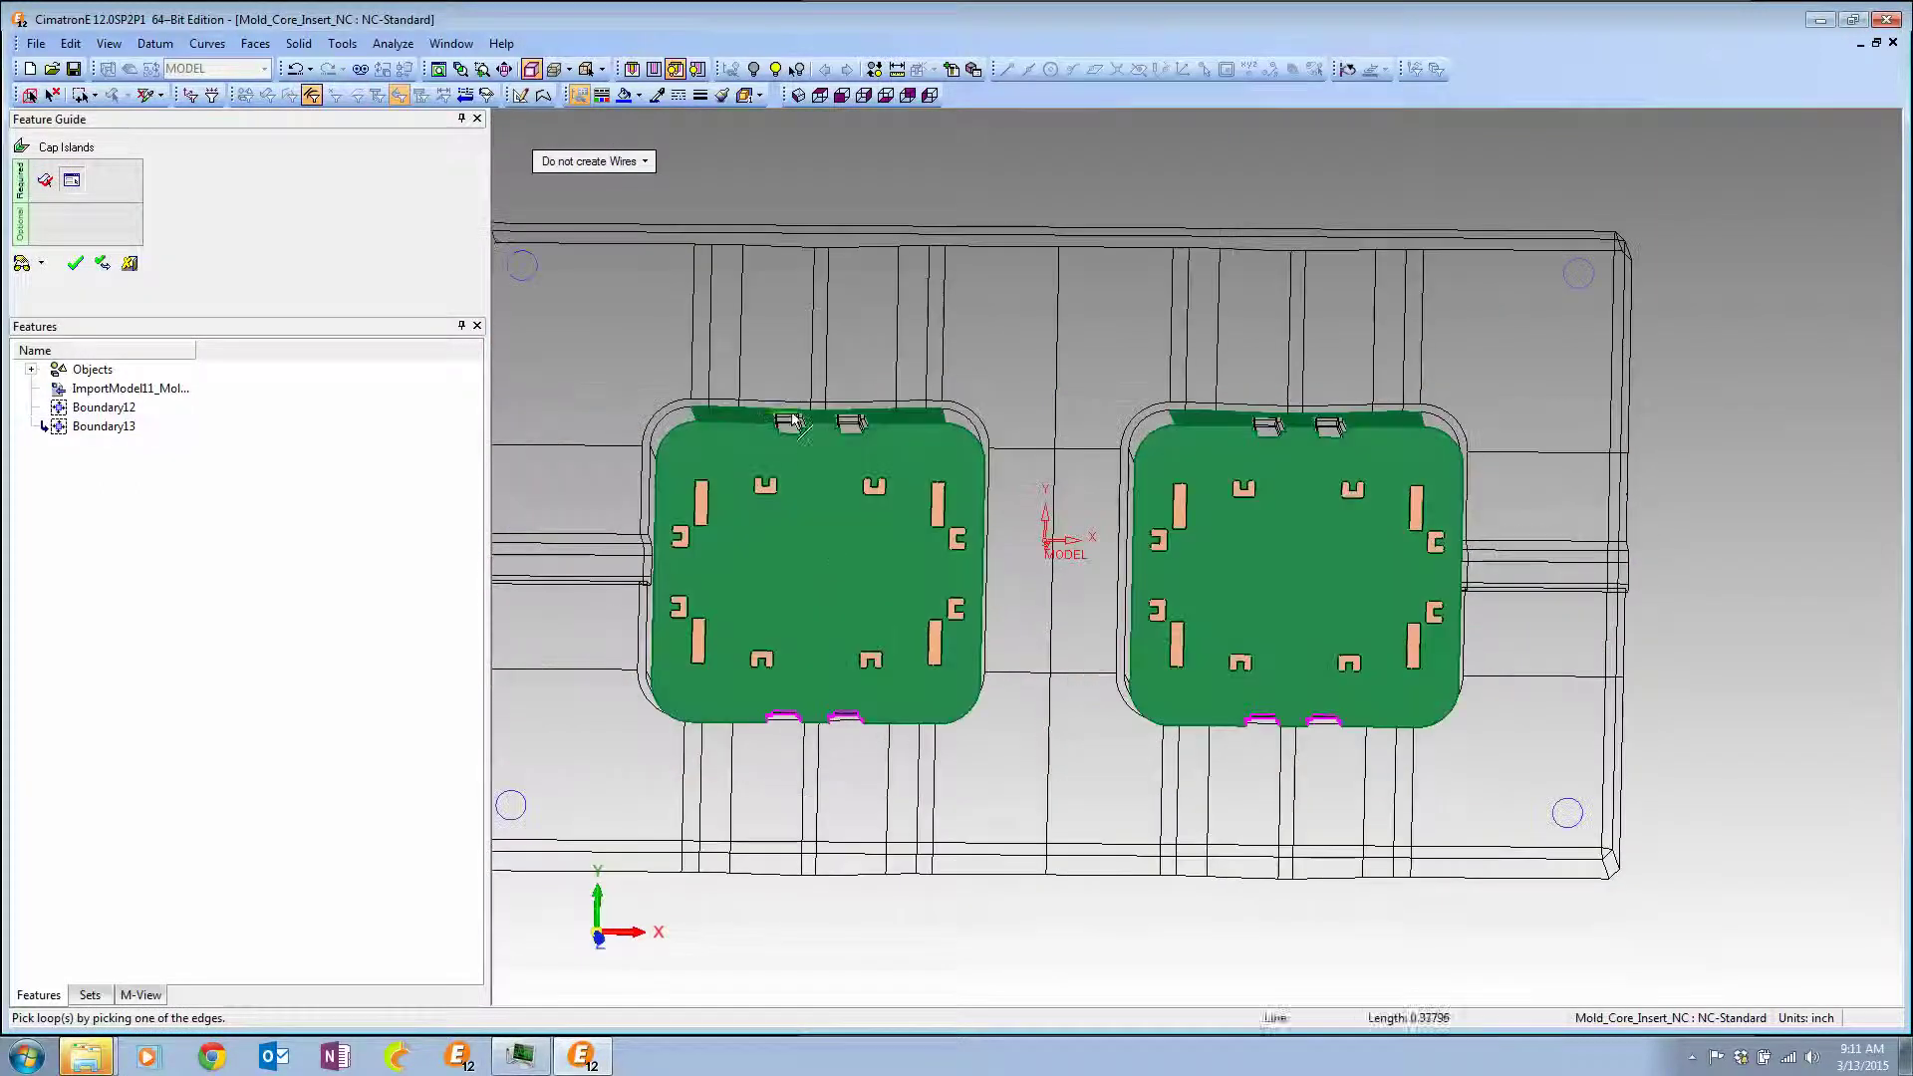
left_click_drag(750, 403, 877, 449)
left_click(1258, 425)
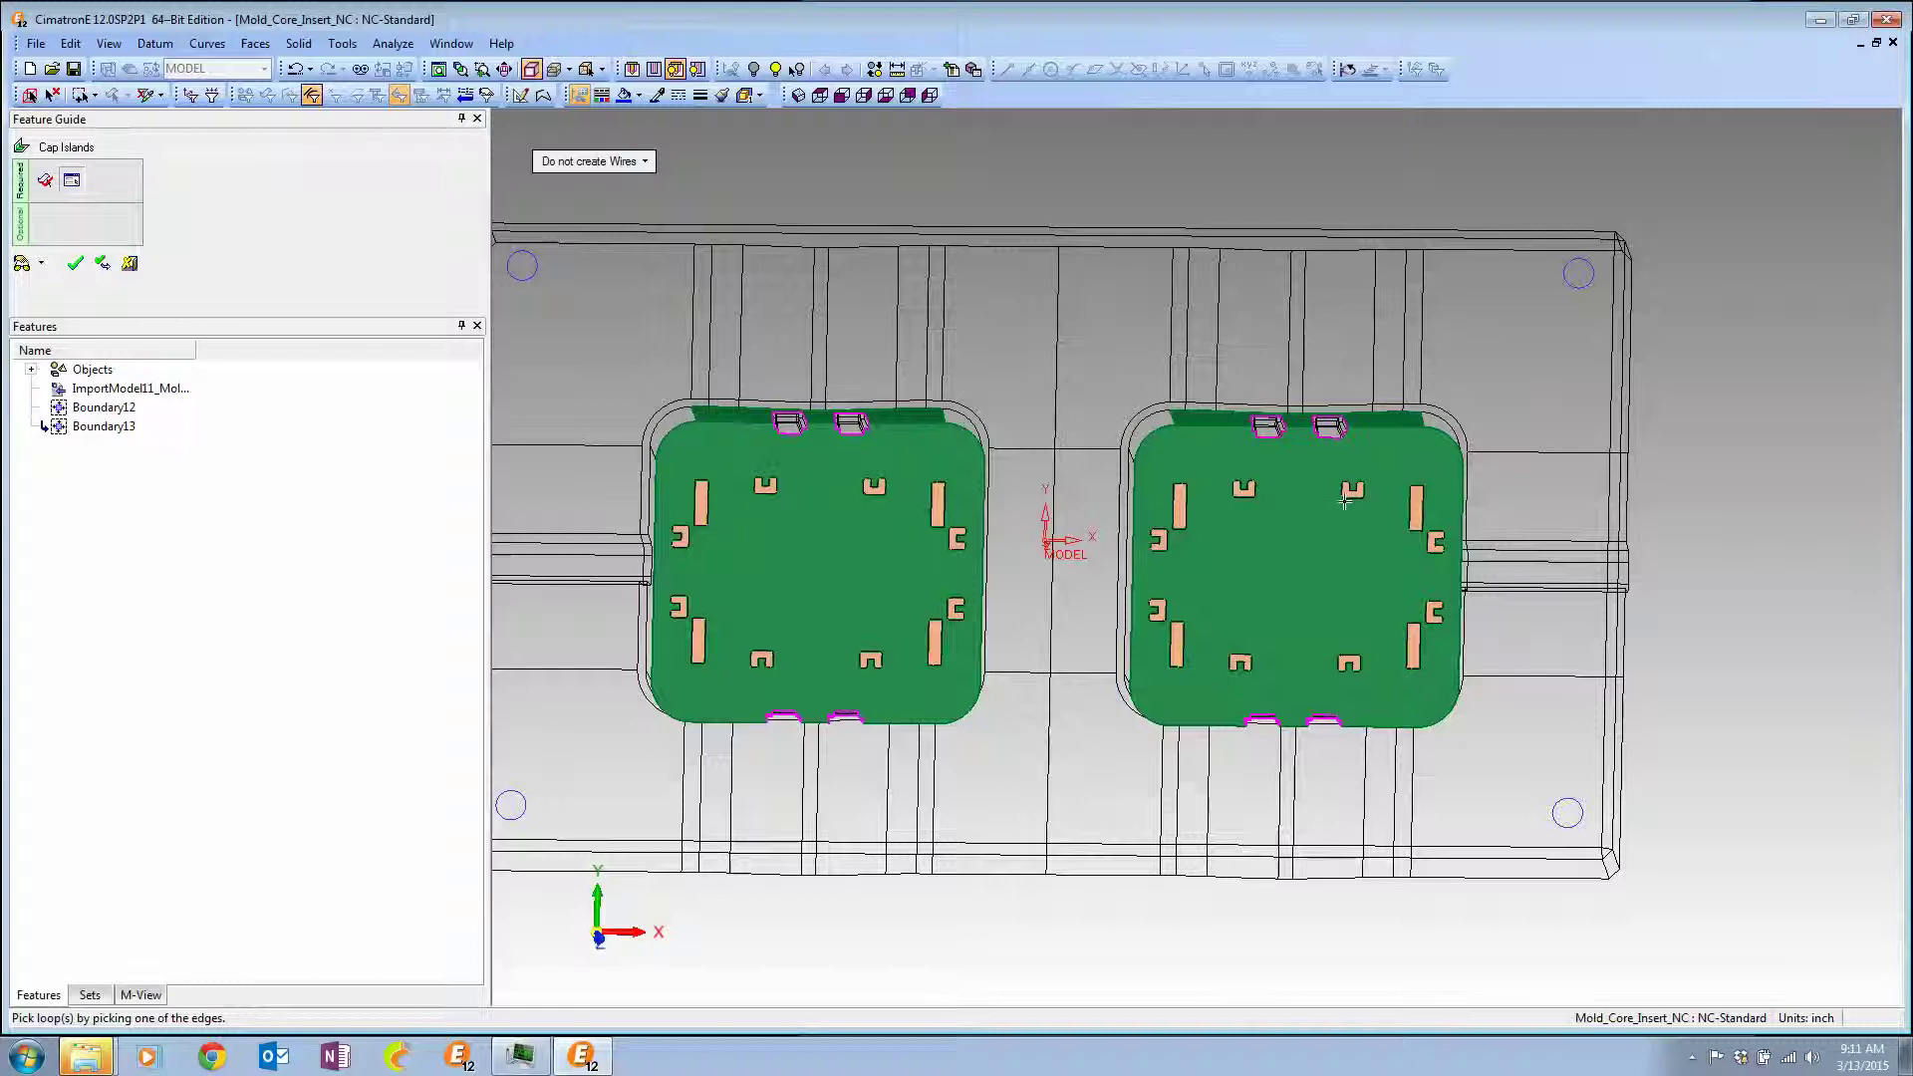
right_click(1108, 165)
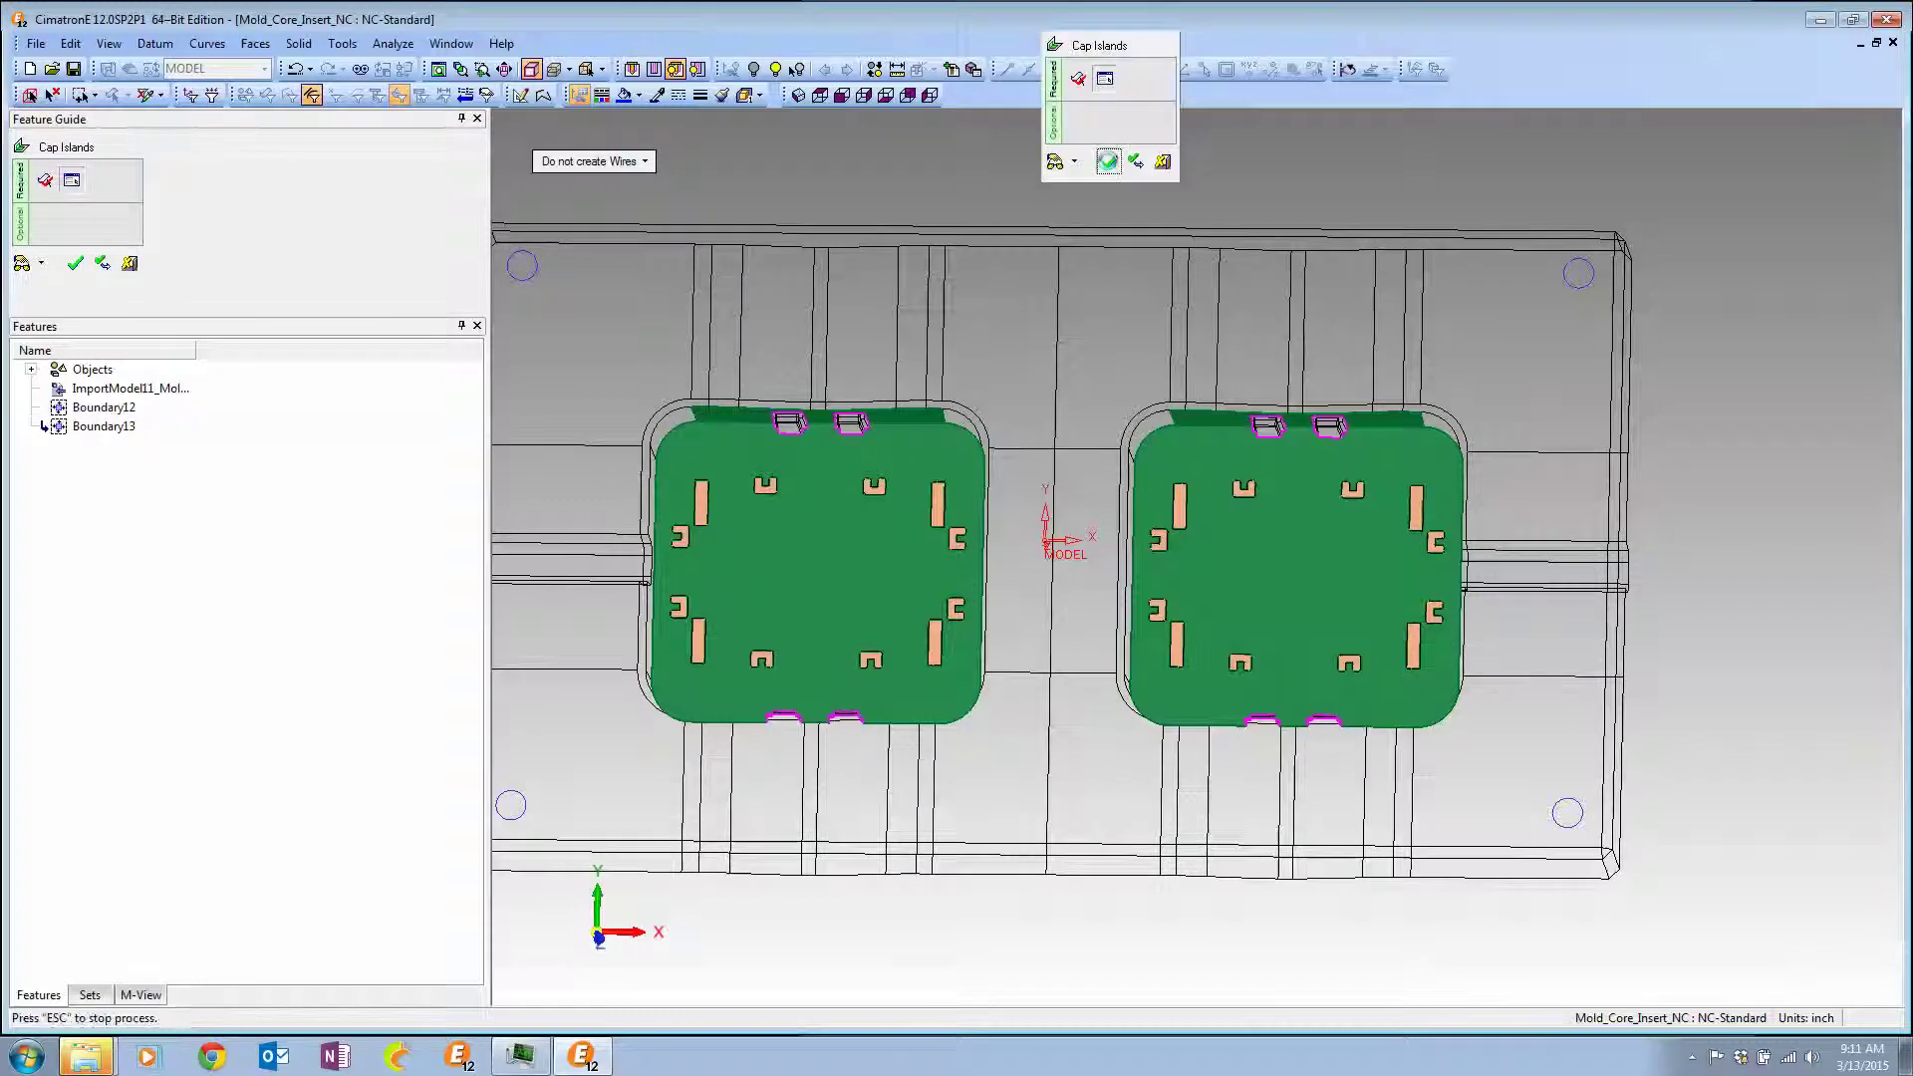
left_click(1106, 158)
Attach the base block's bottom and outer side faces to the HIDE set and turn off that set's display.
left_click_drag(1088, 478, 1080, 309, "ctrl")
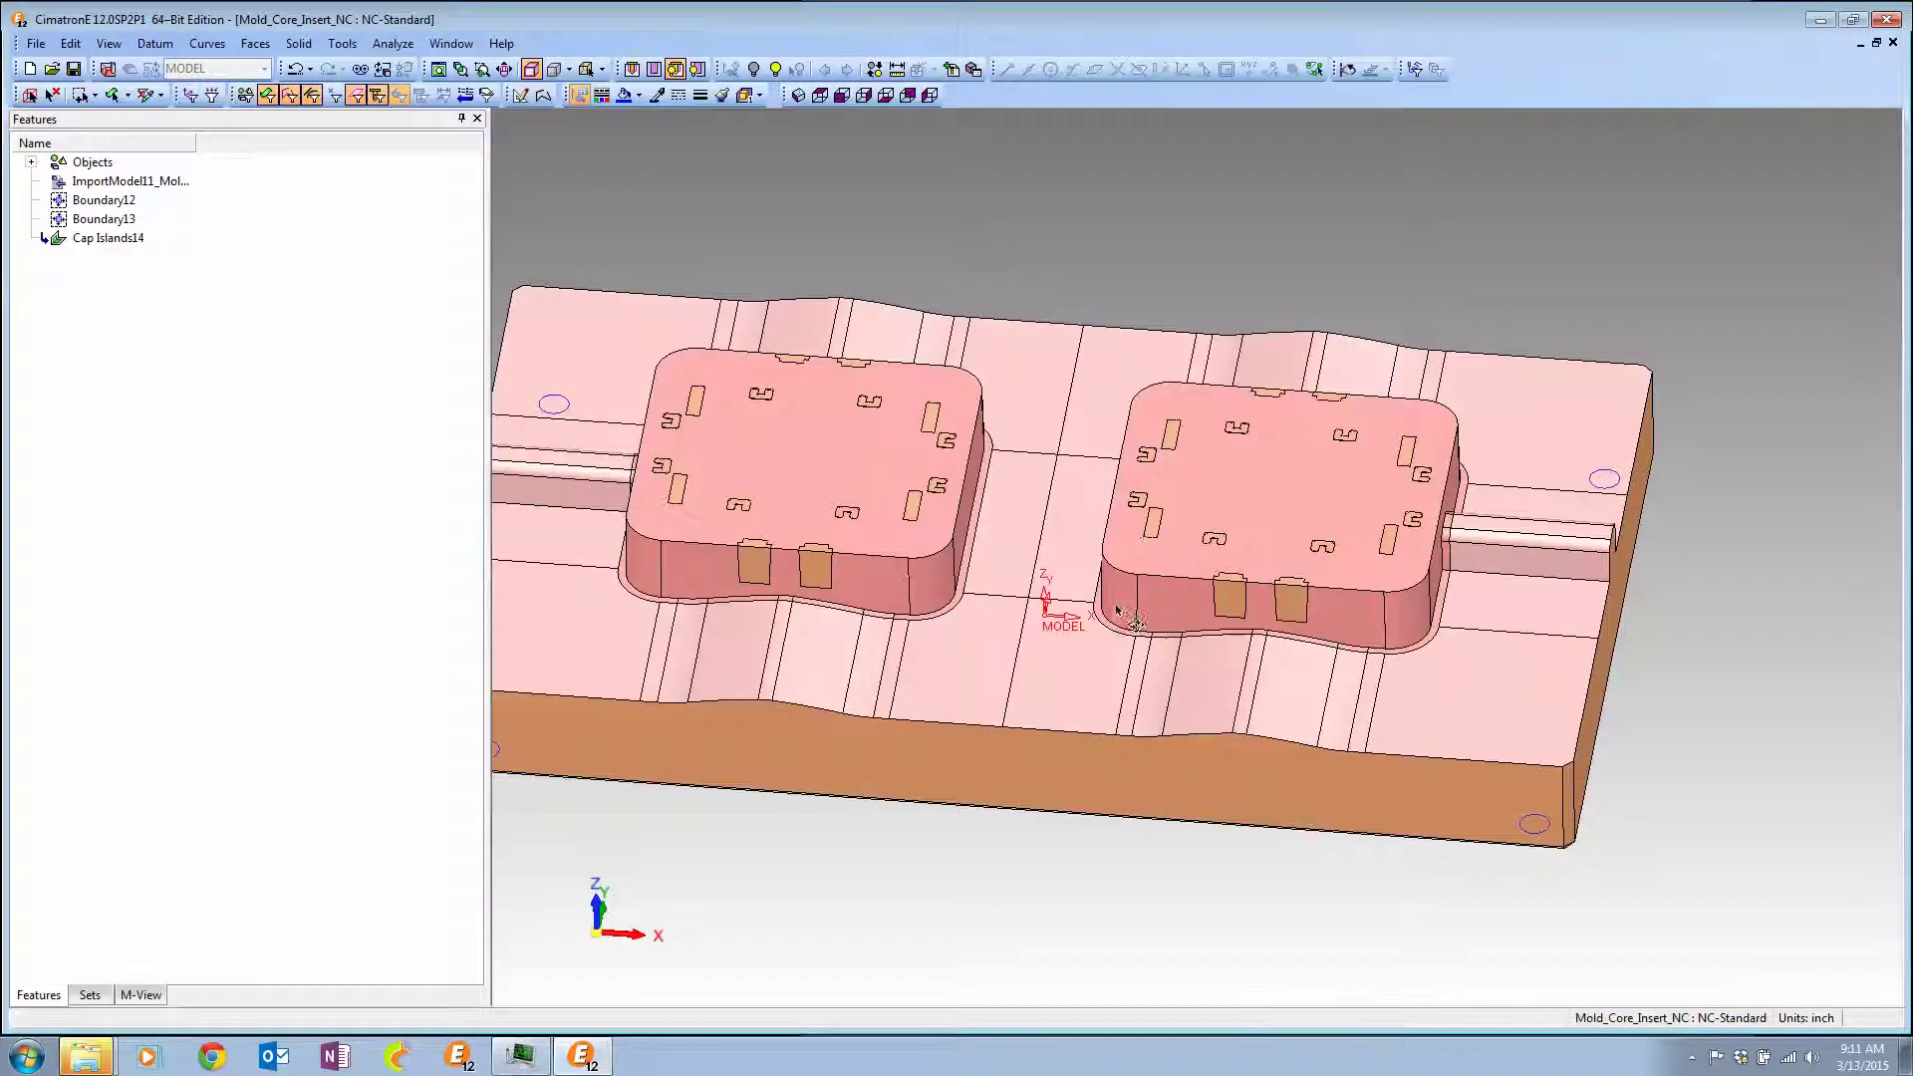
right_click_drag(1134, 626, 1126, 419, "ctrl")
middle_click_drag(636, 157, 1112, 176, "ctrl")
right_click_drag(1191, 389, 1301, 632, "ctrl")
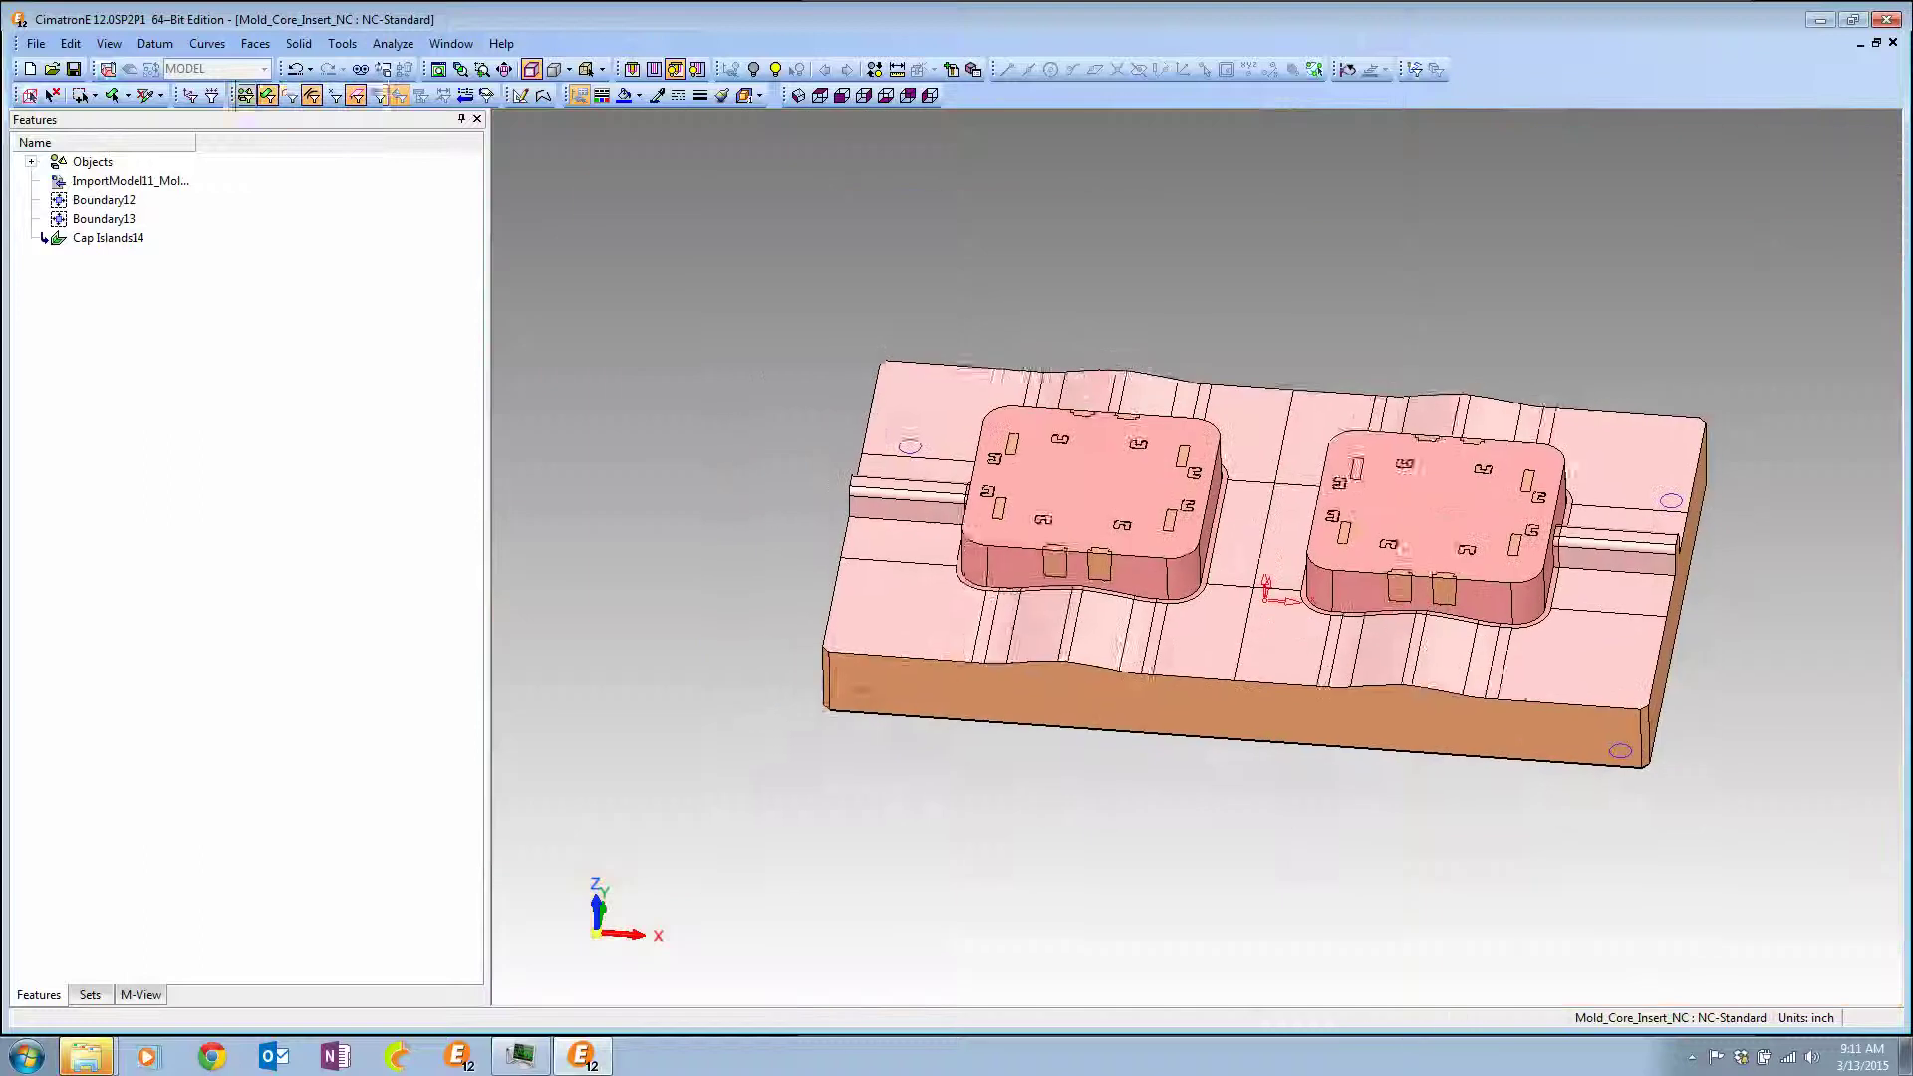
middle_click_drag(1302, 632, 1185, 623, "ctrl")
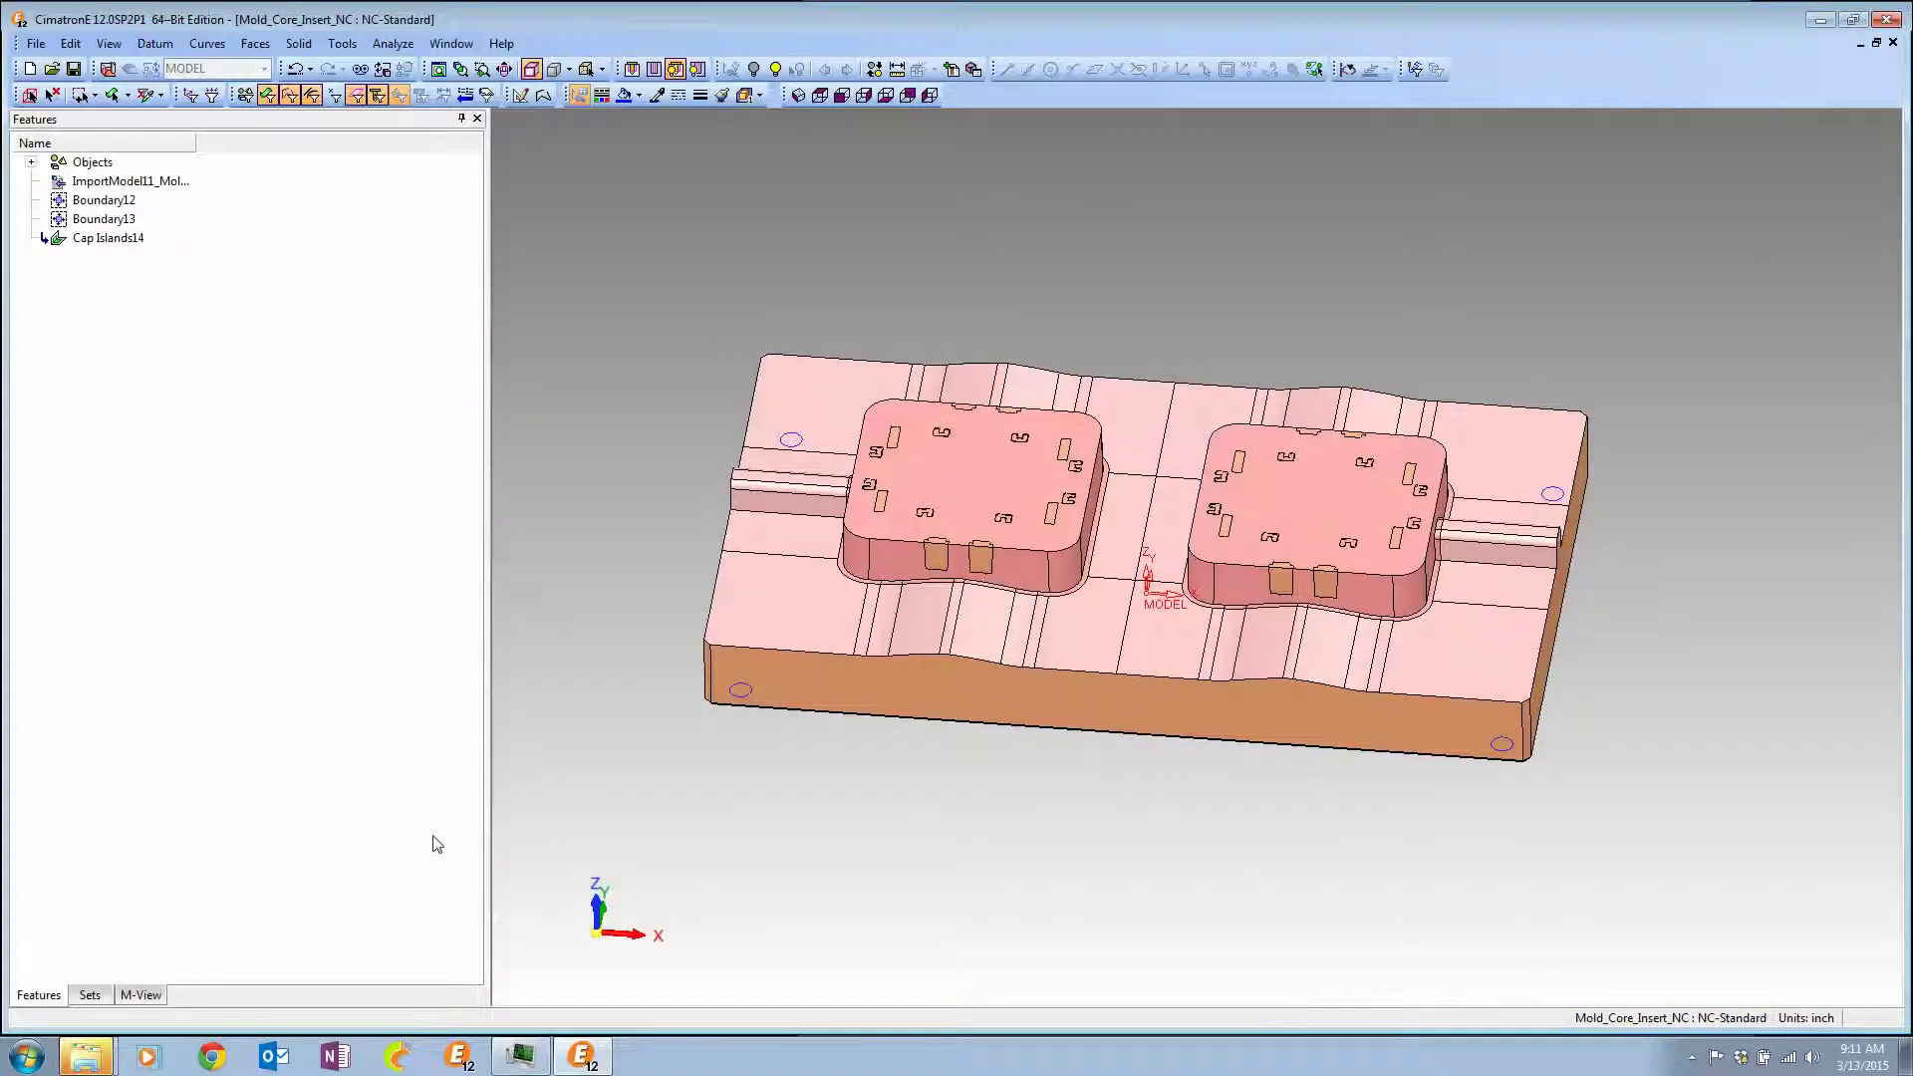
left_click(104, 997)
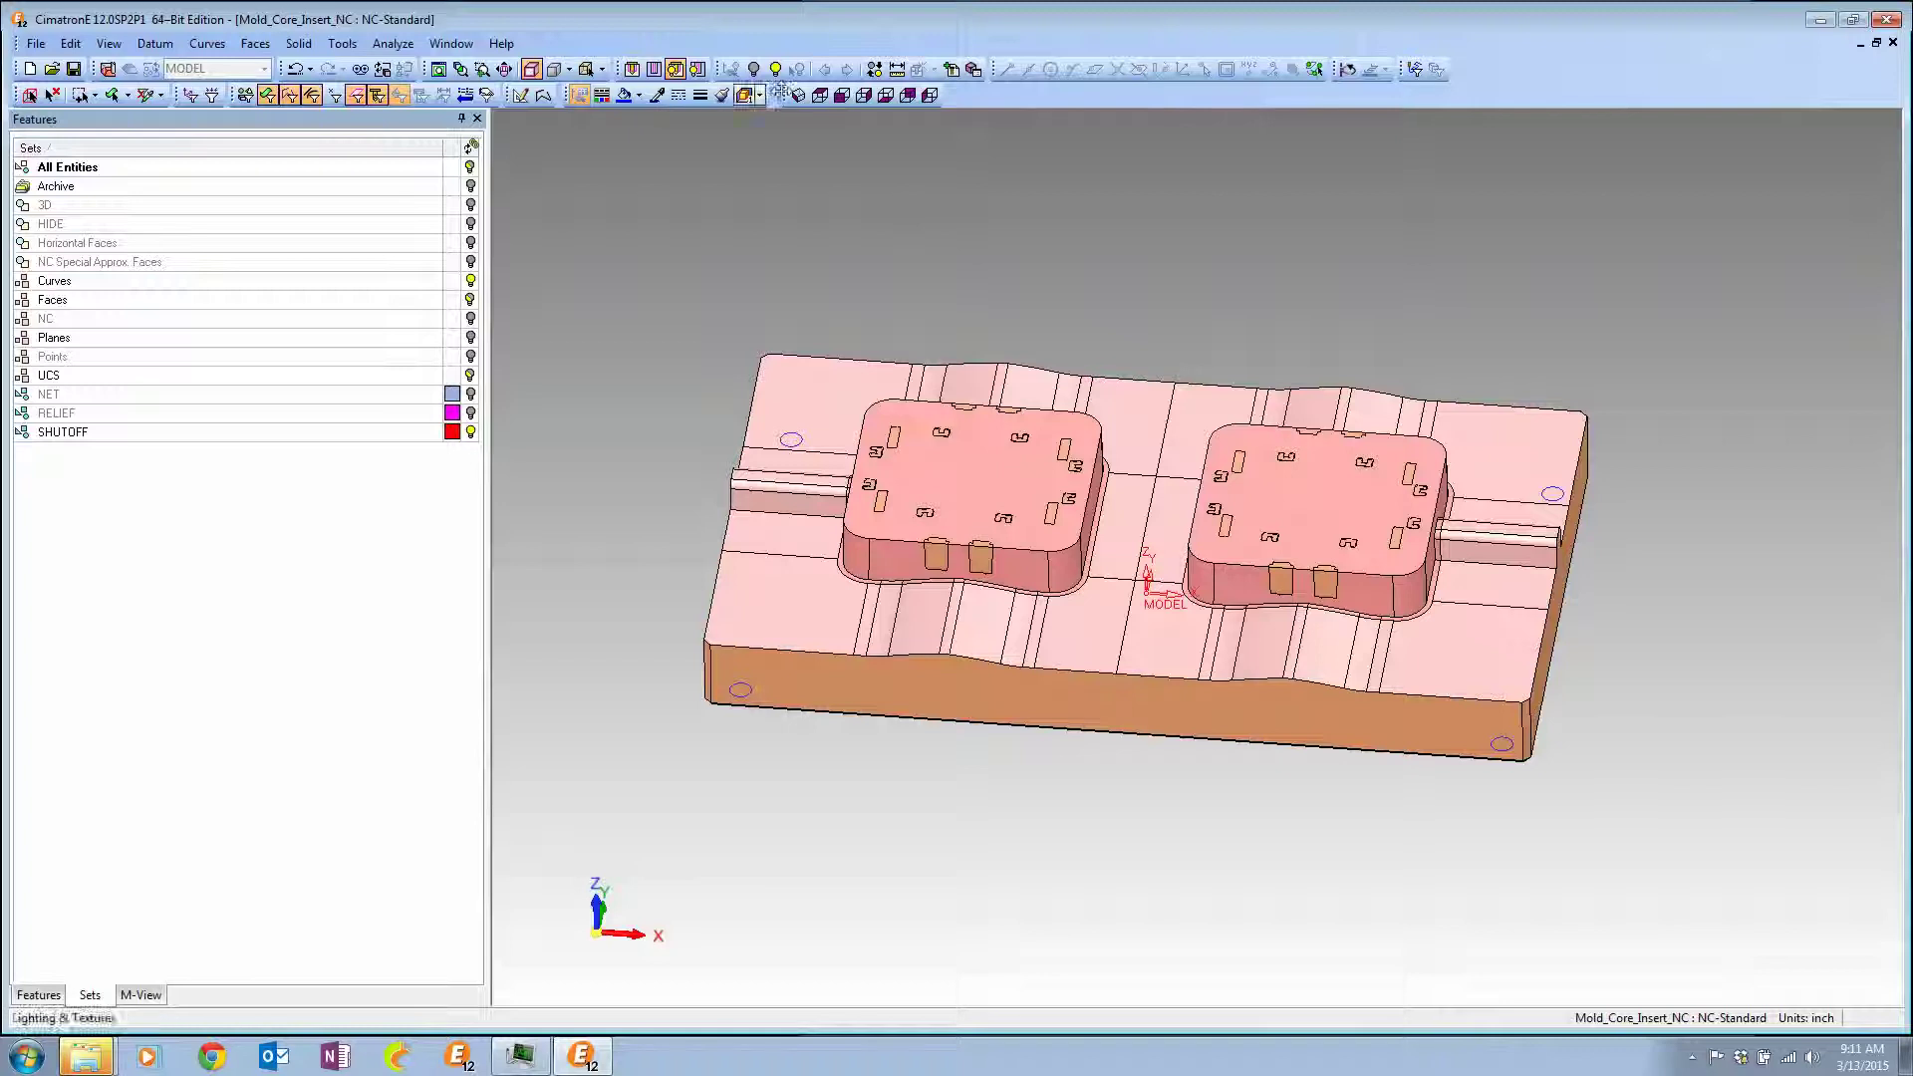
left_click(842, 94)
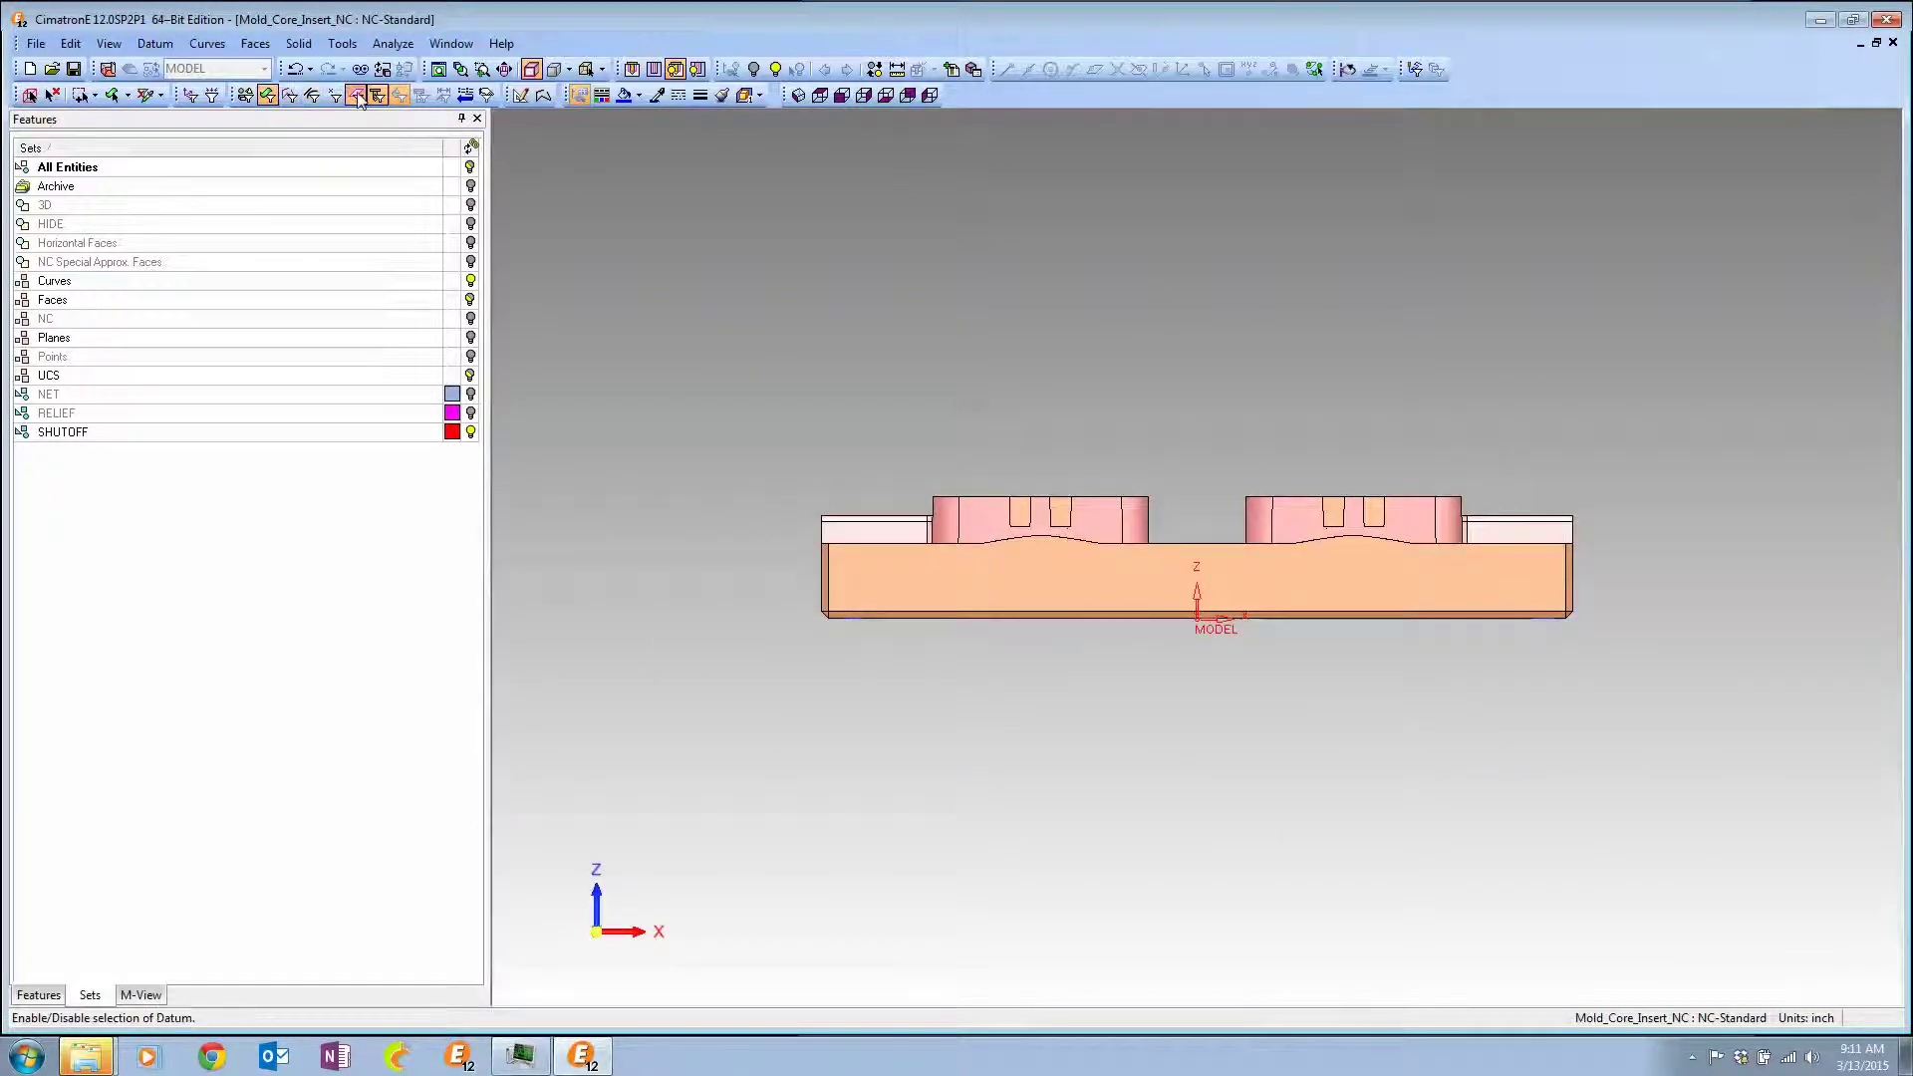
left_click_drag(773, 588, 1679, 710)
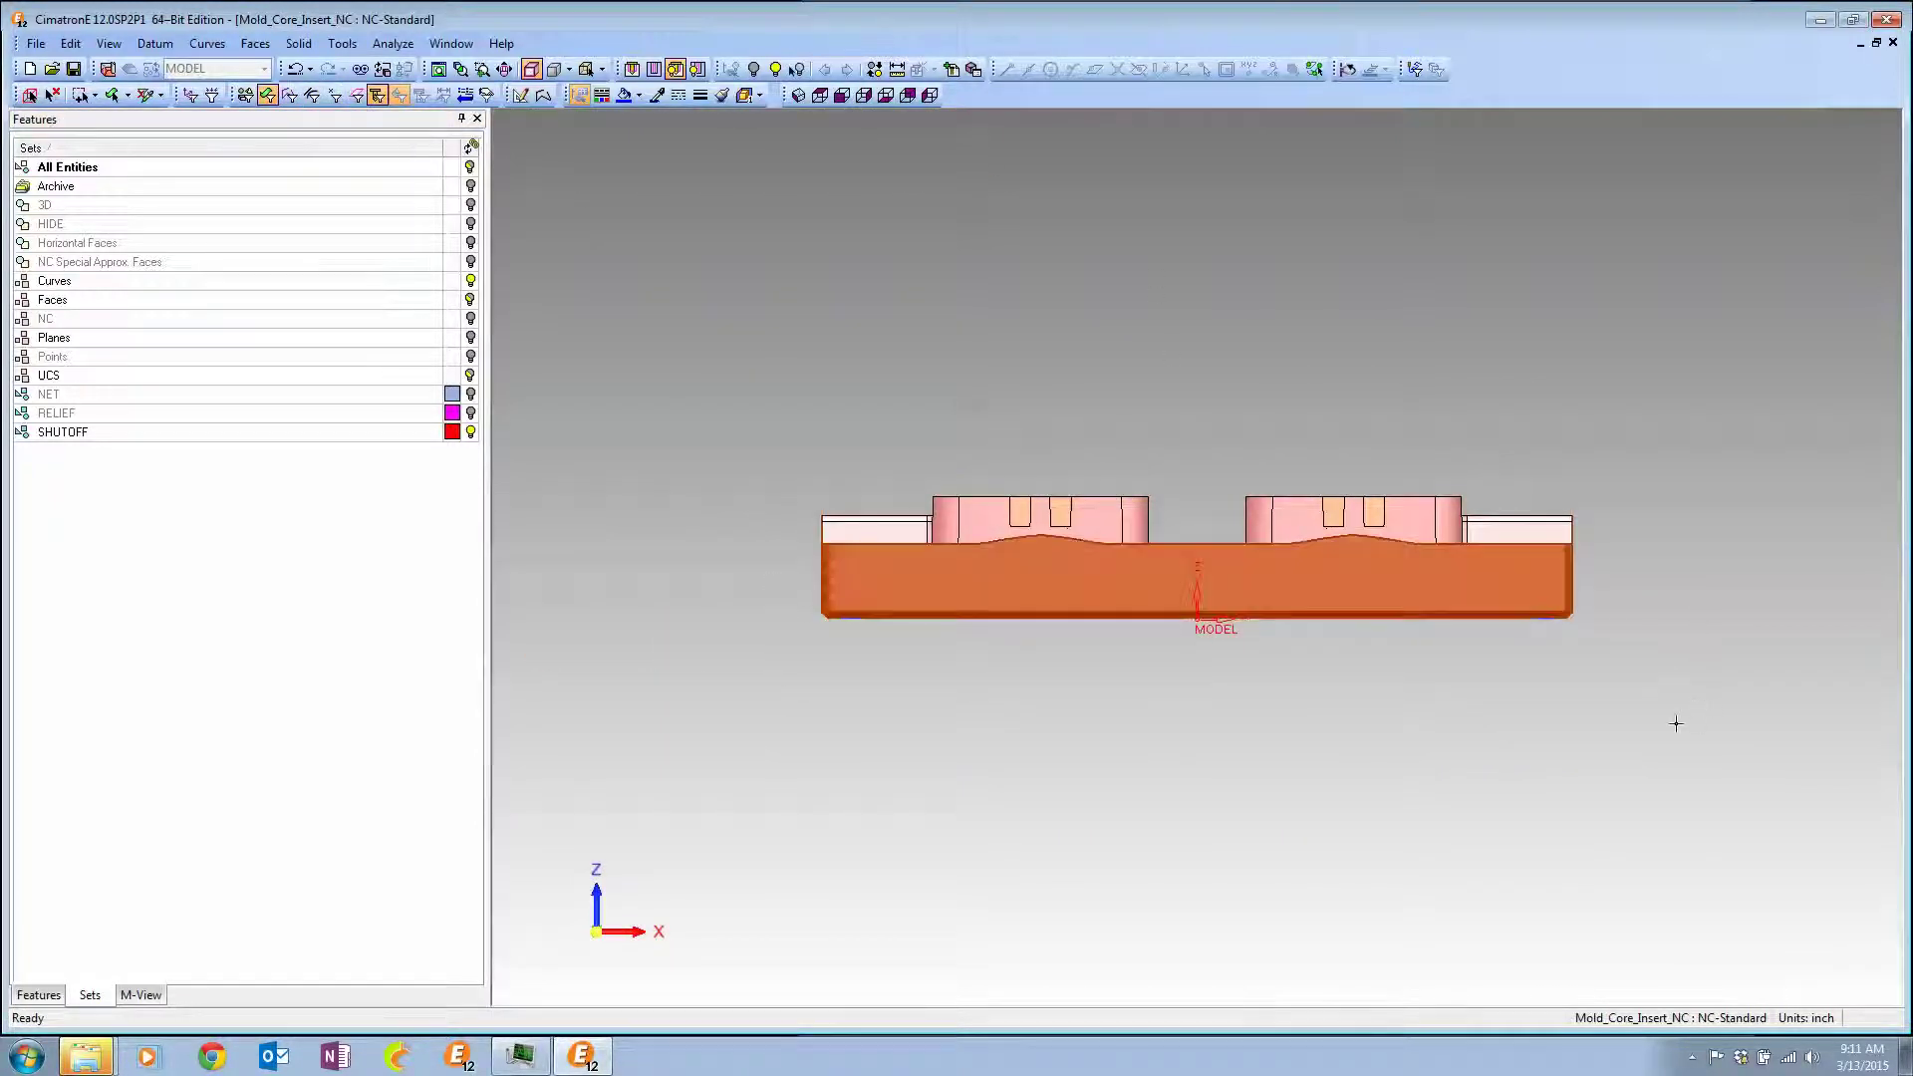
right_click(75, 227)
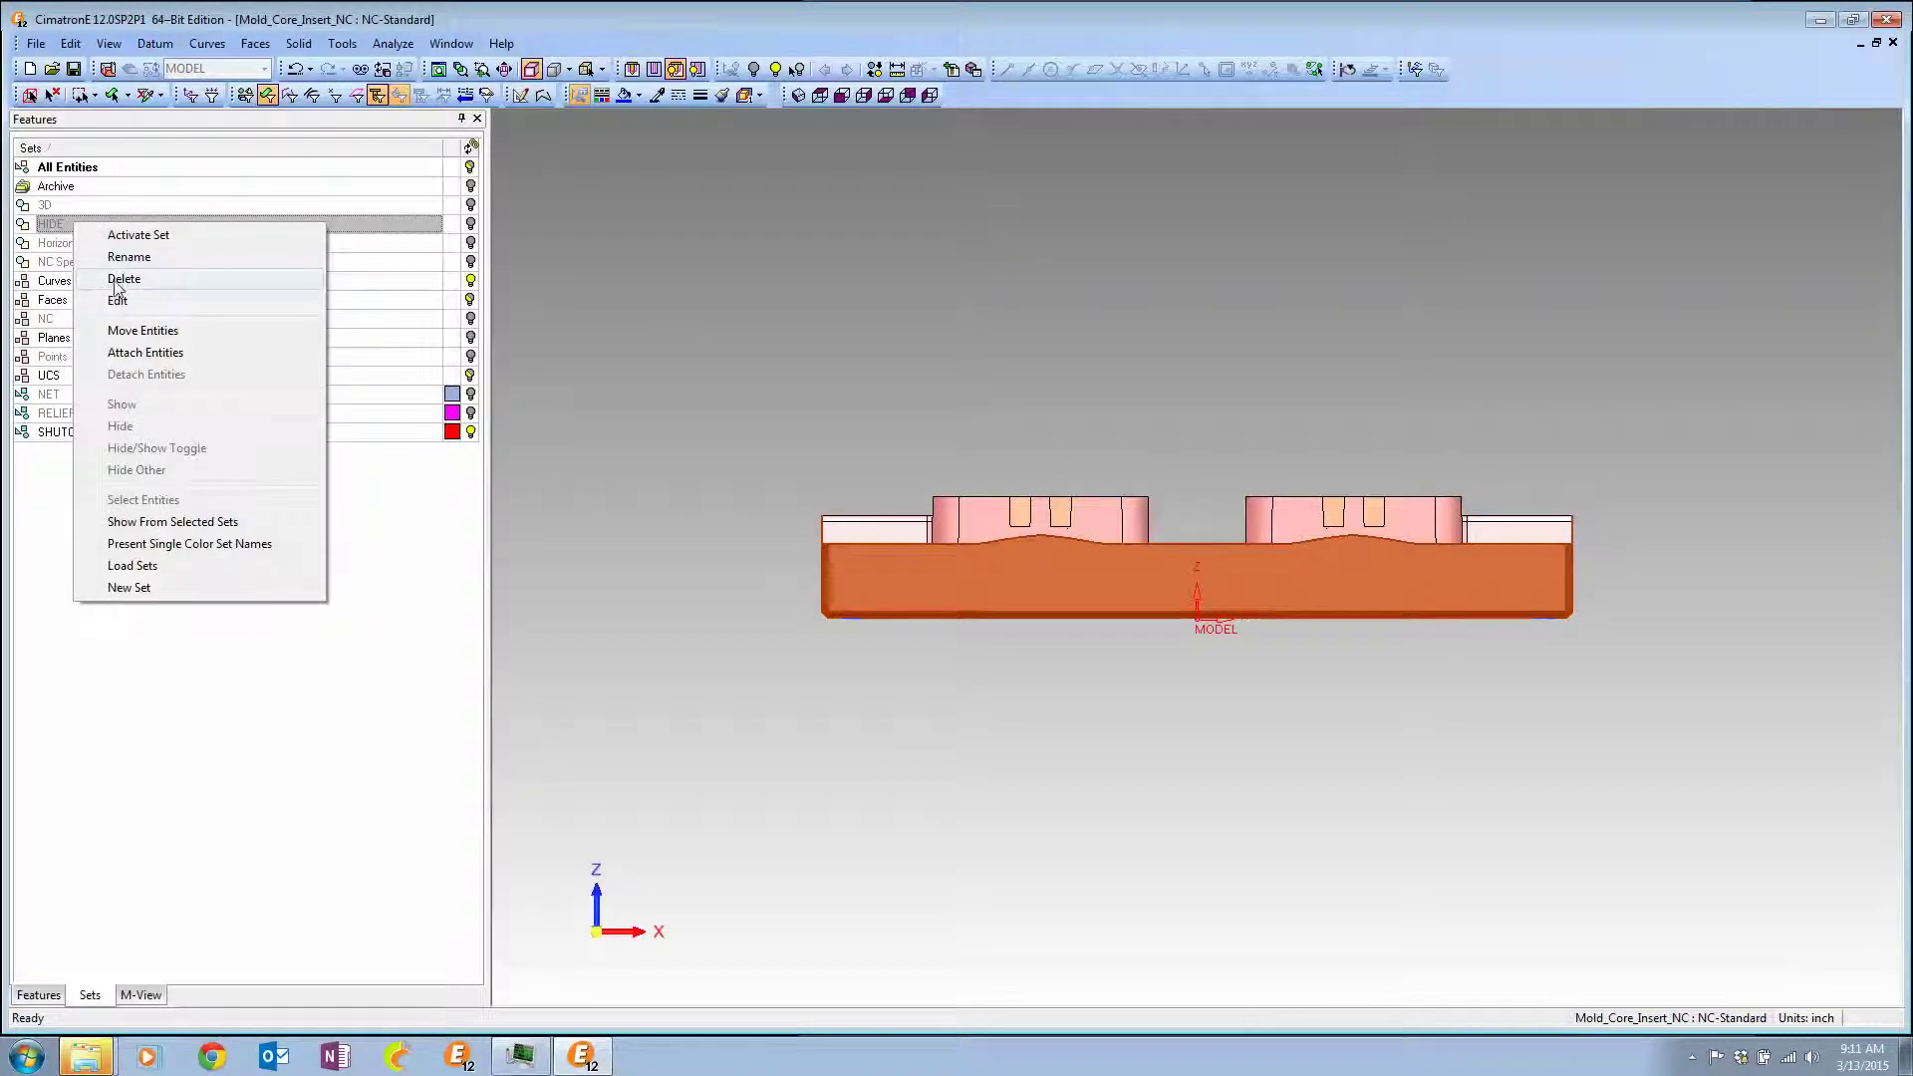
left_click(127, 356)
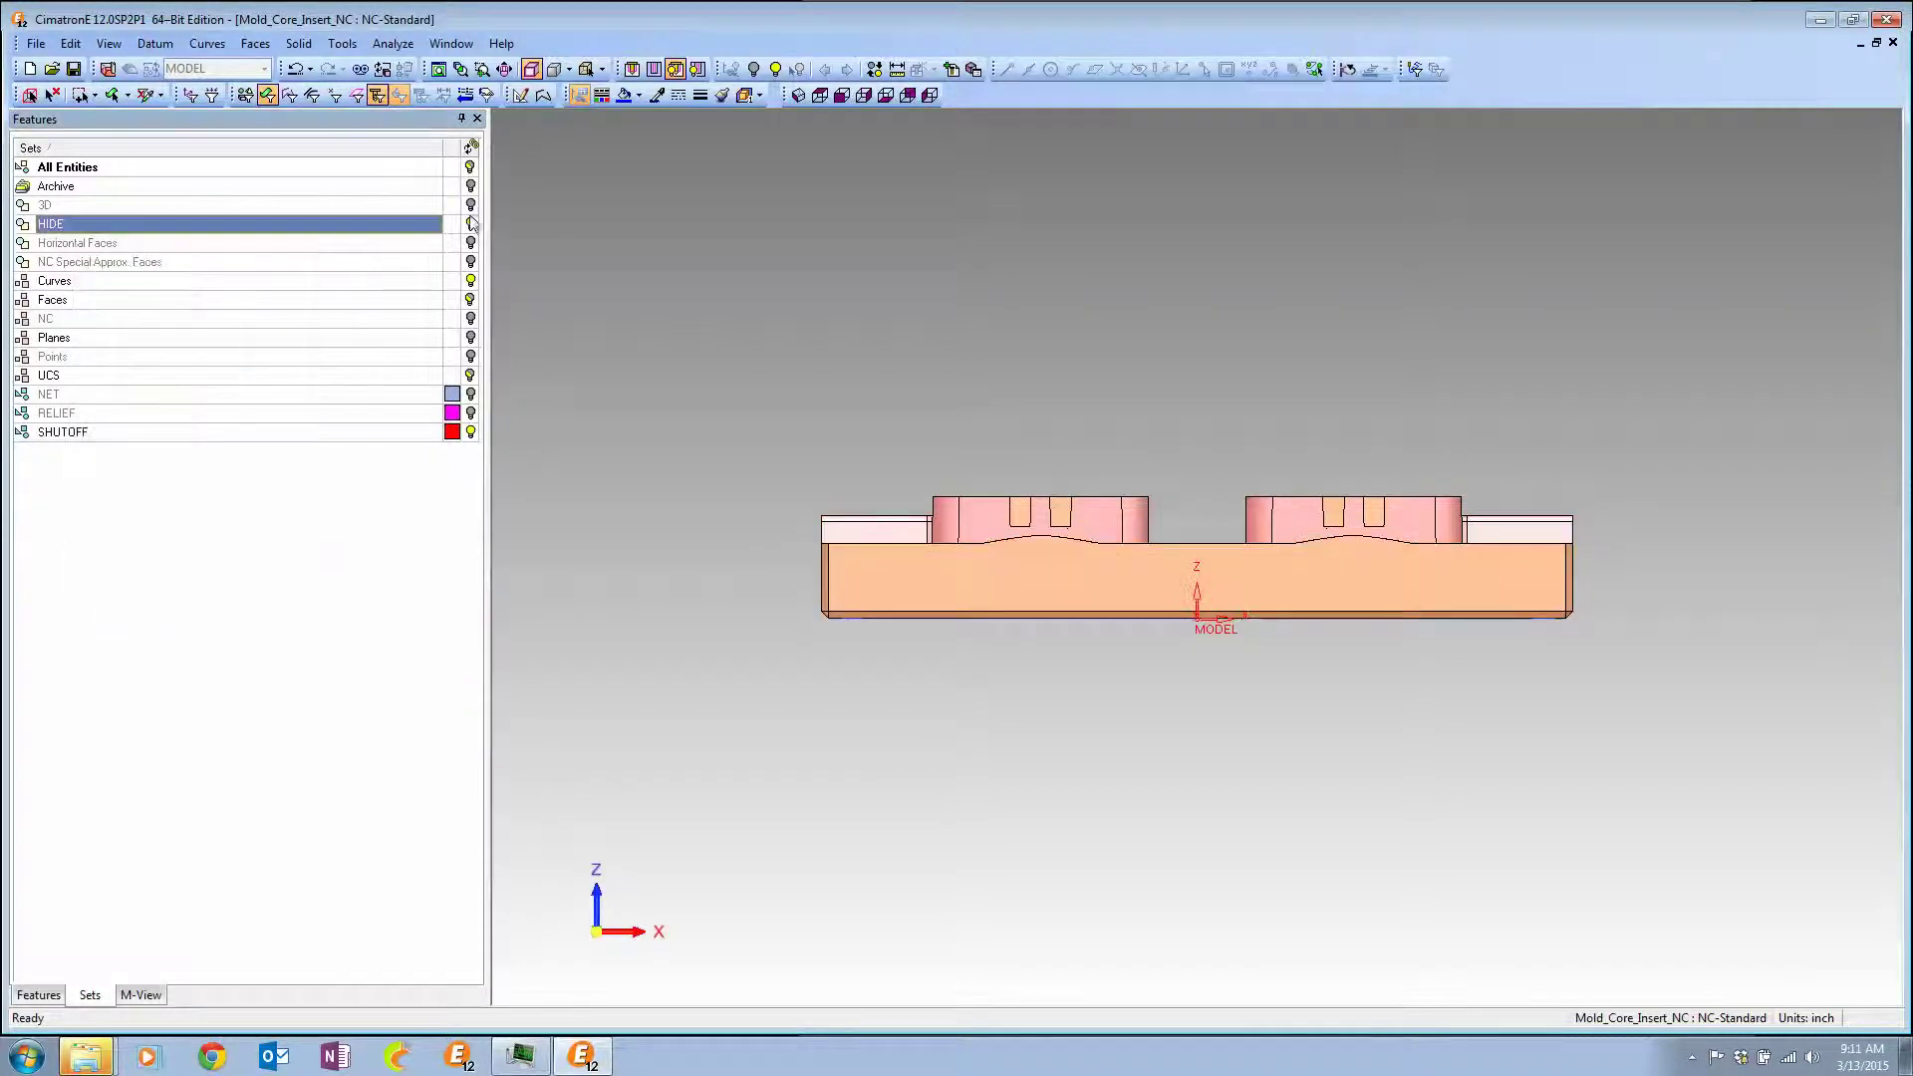
left_click(471, 224)
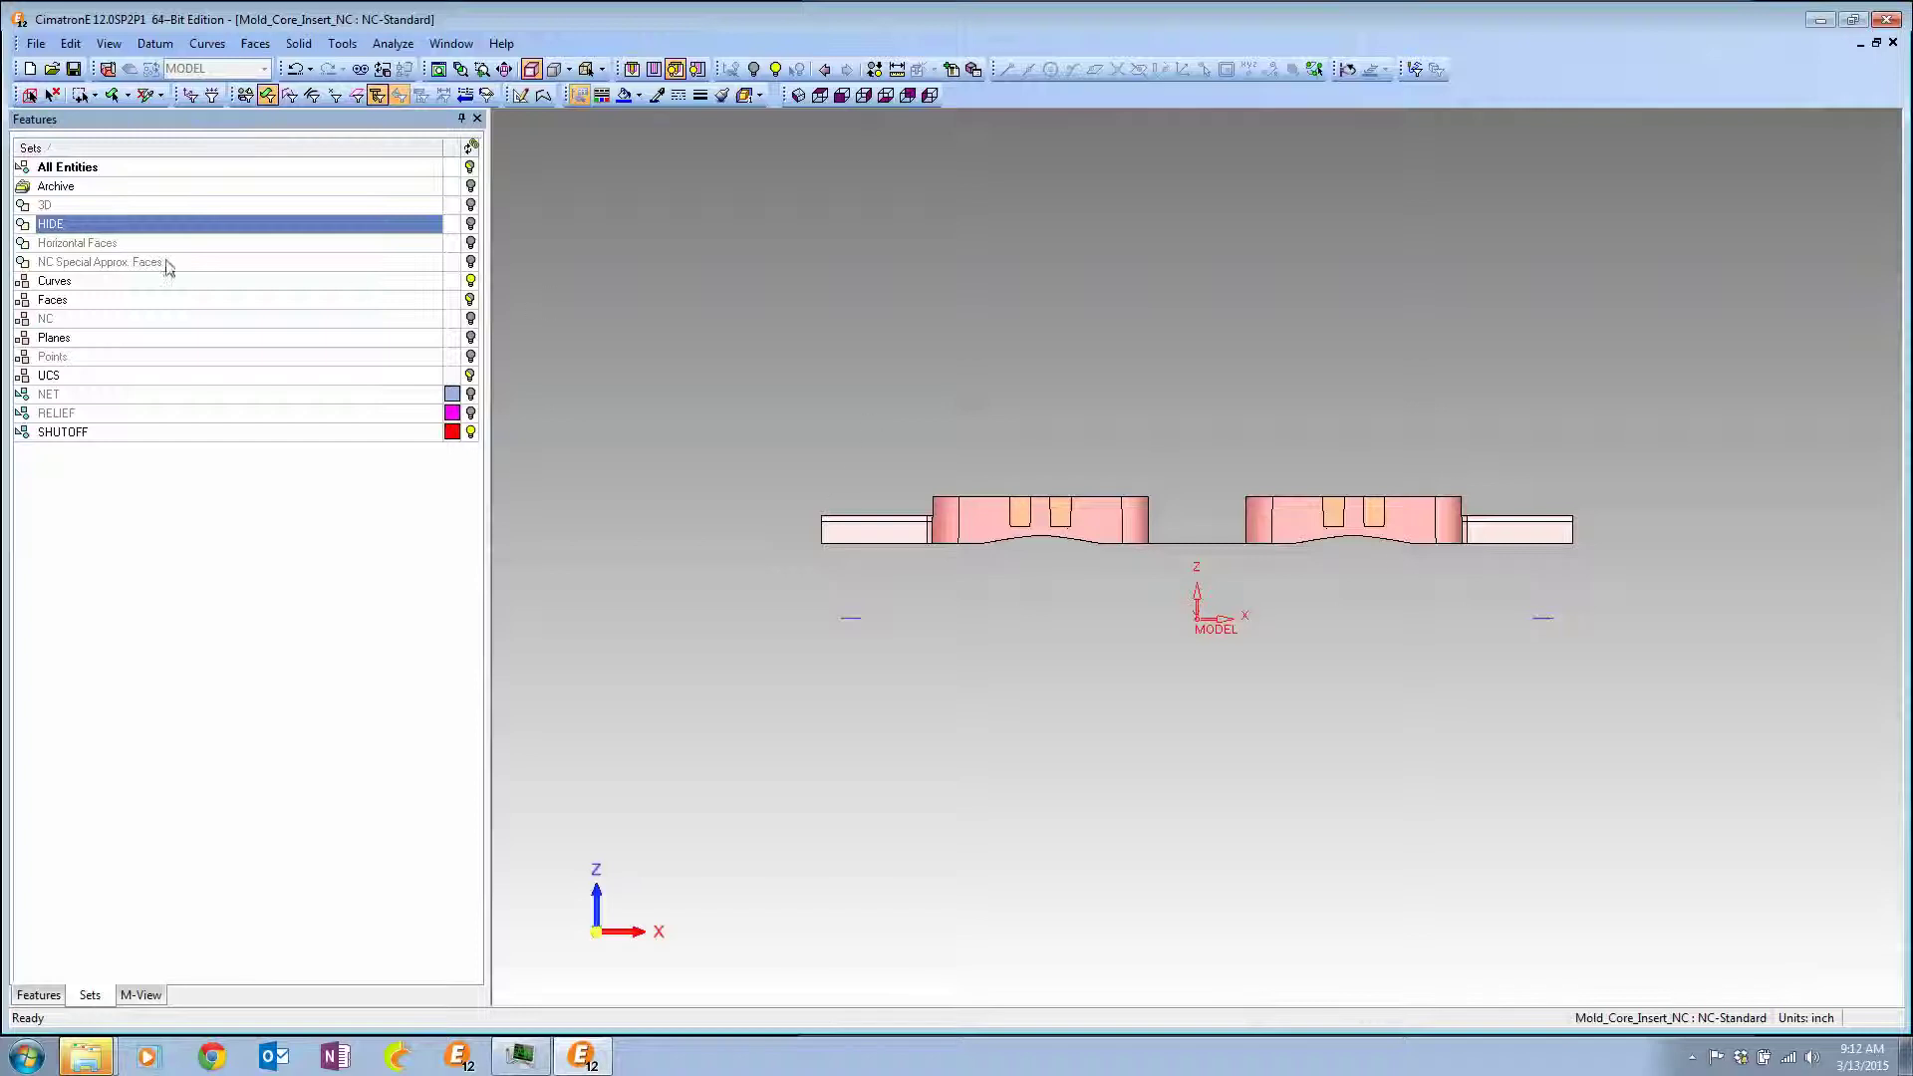
Permanently delete the existing empty NC set.
right_click(83, 320)
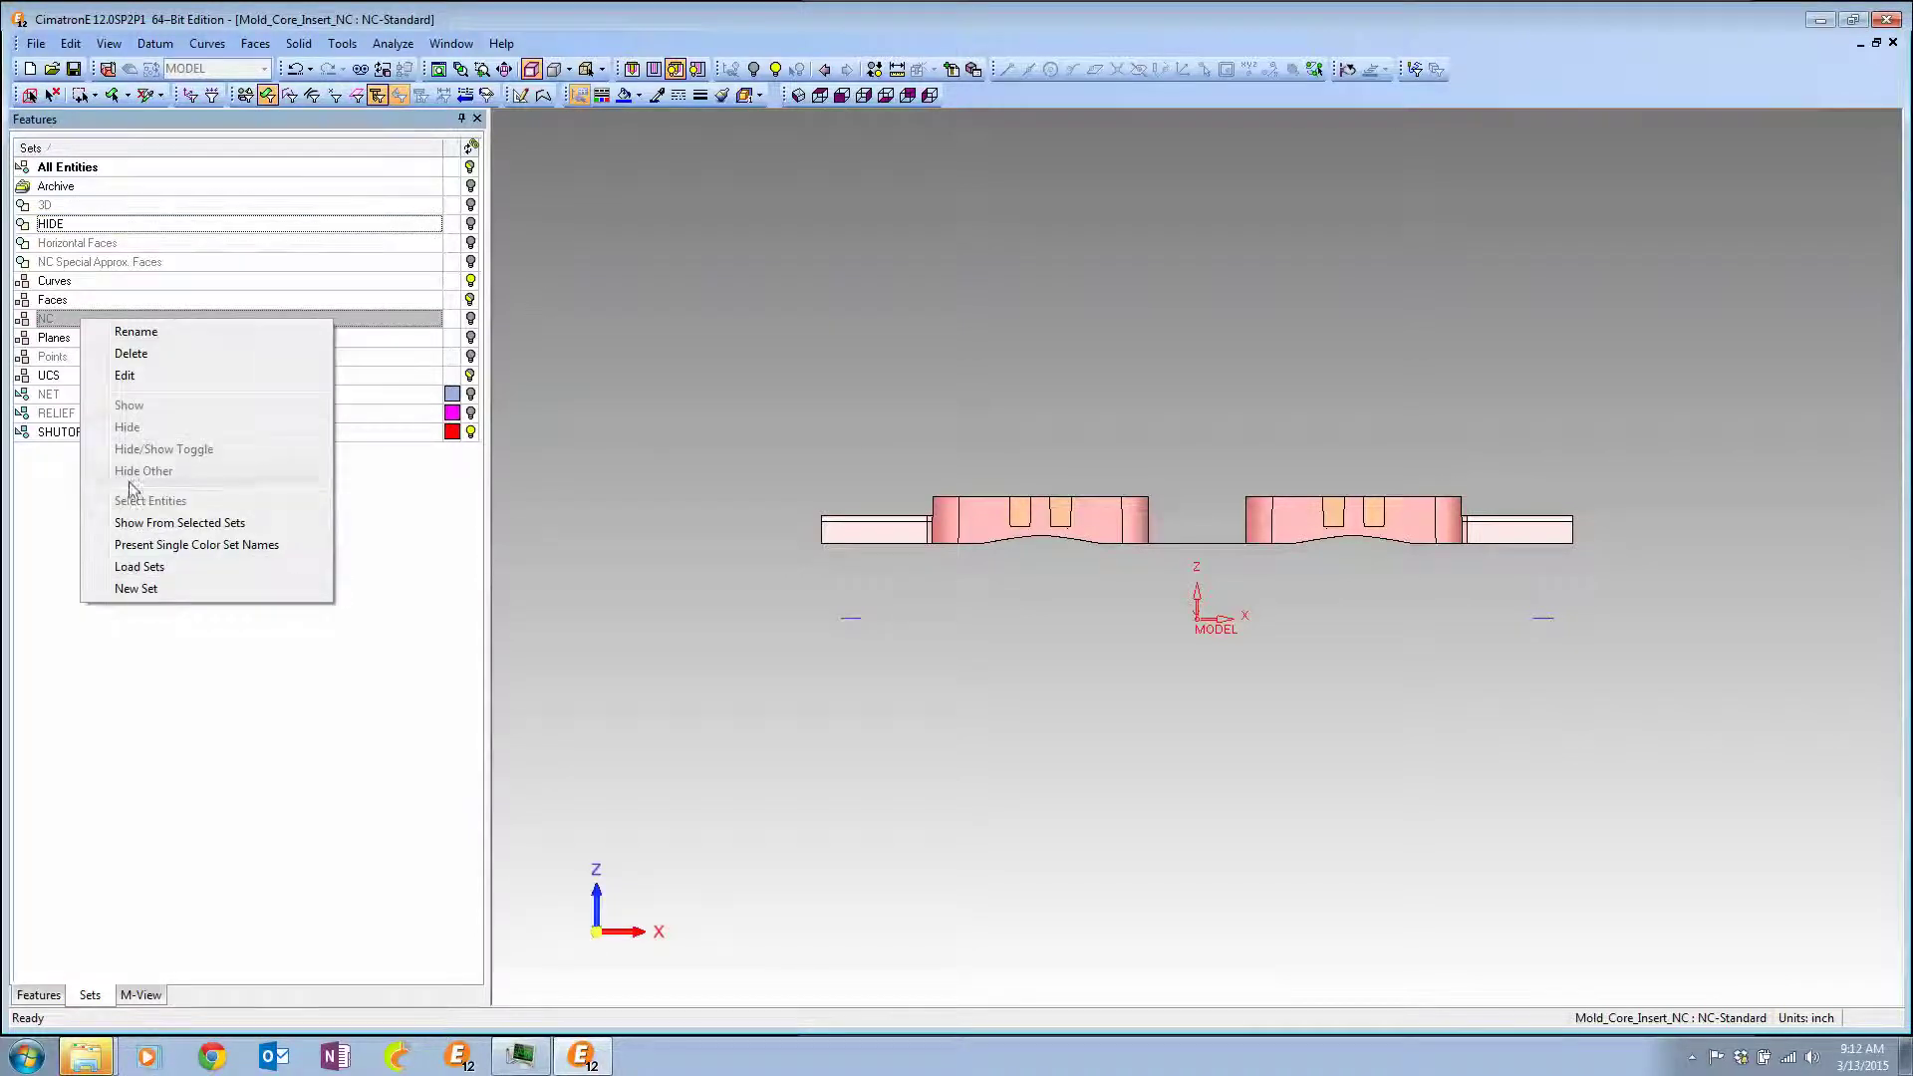
left_click(139, 358)
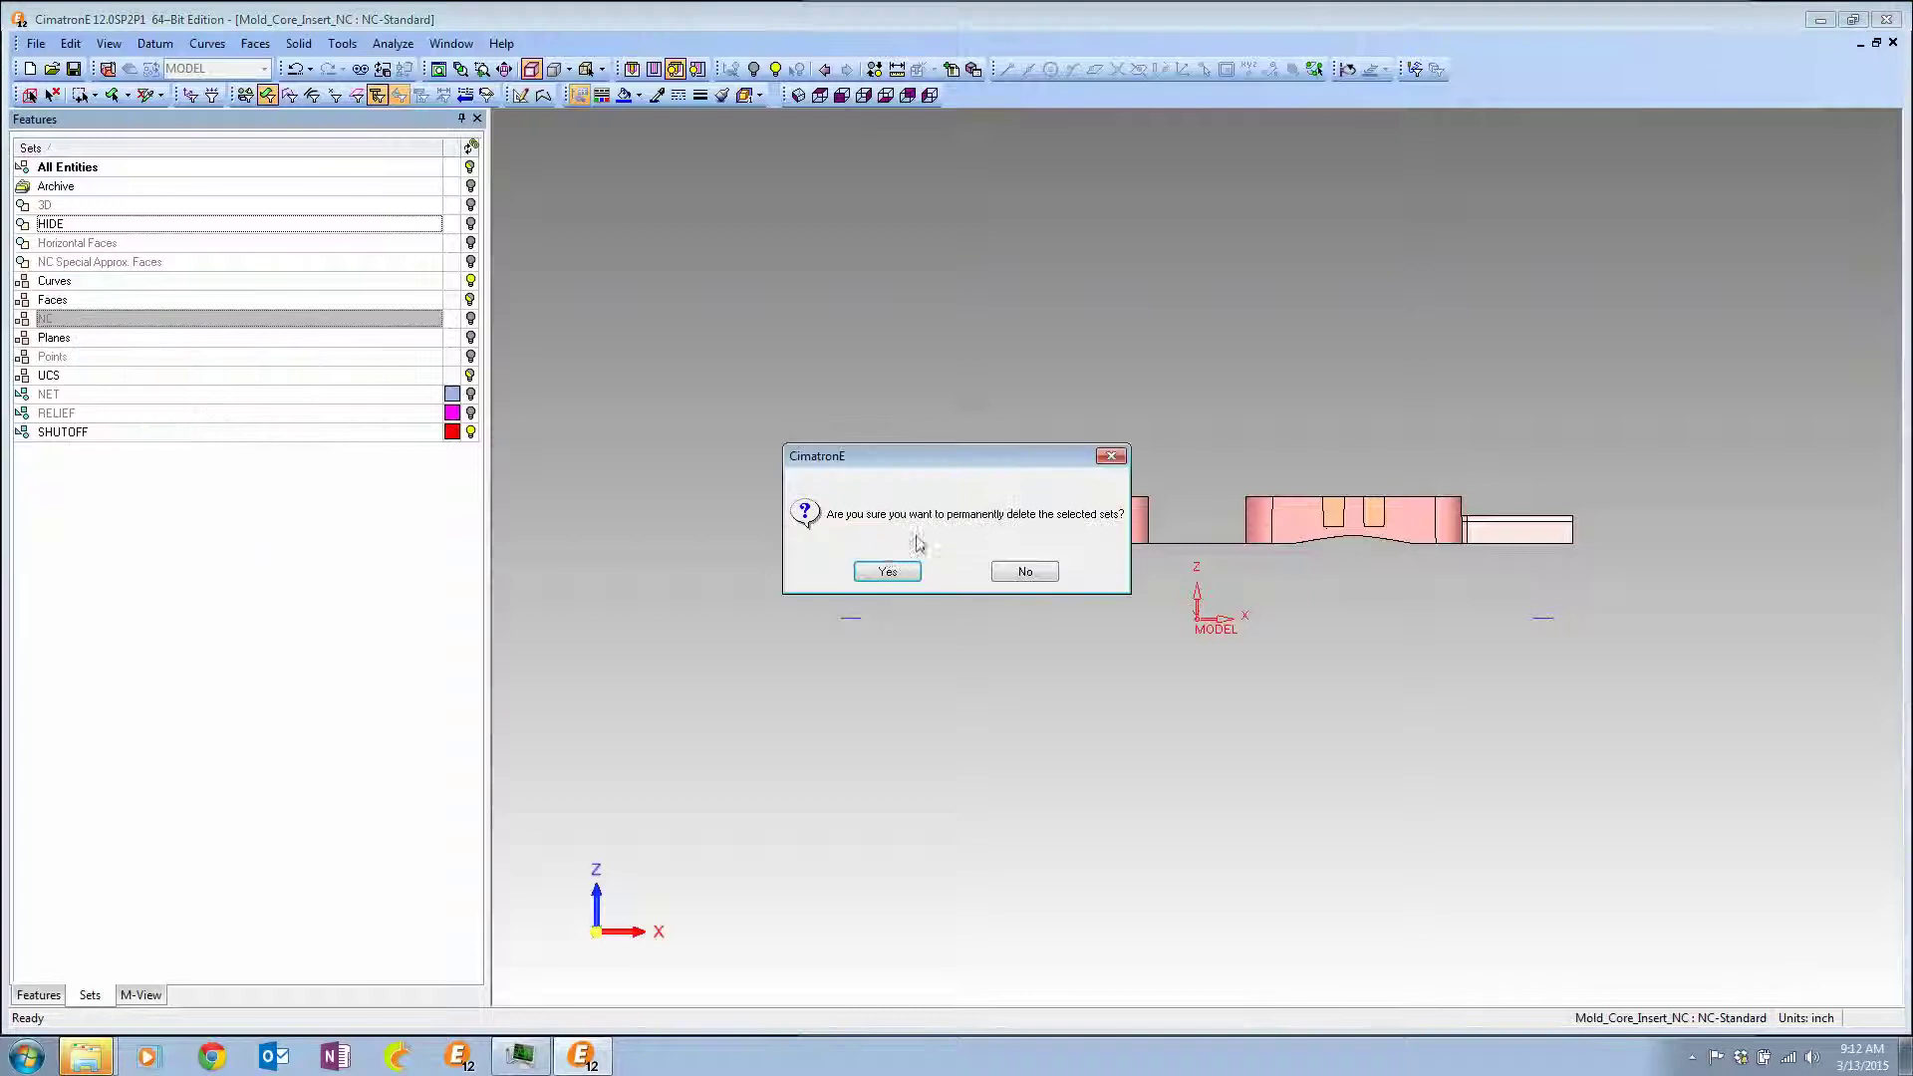
left_click(887, 568)
Create a By Selection set named NC containing all the visible faces of the core's molding surface.
right_click(241, 533)
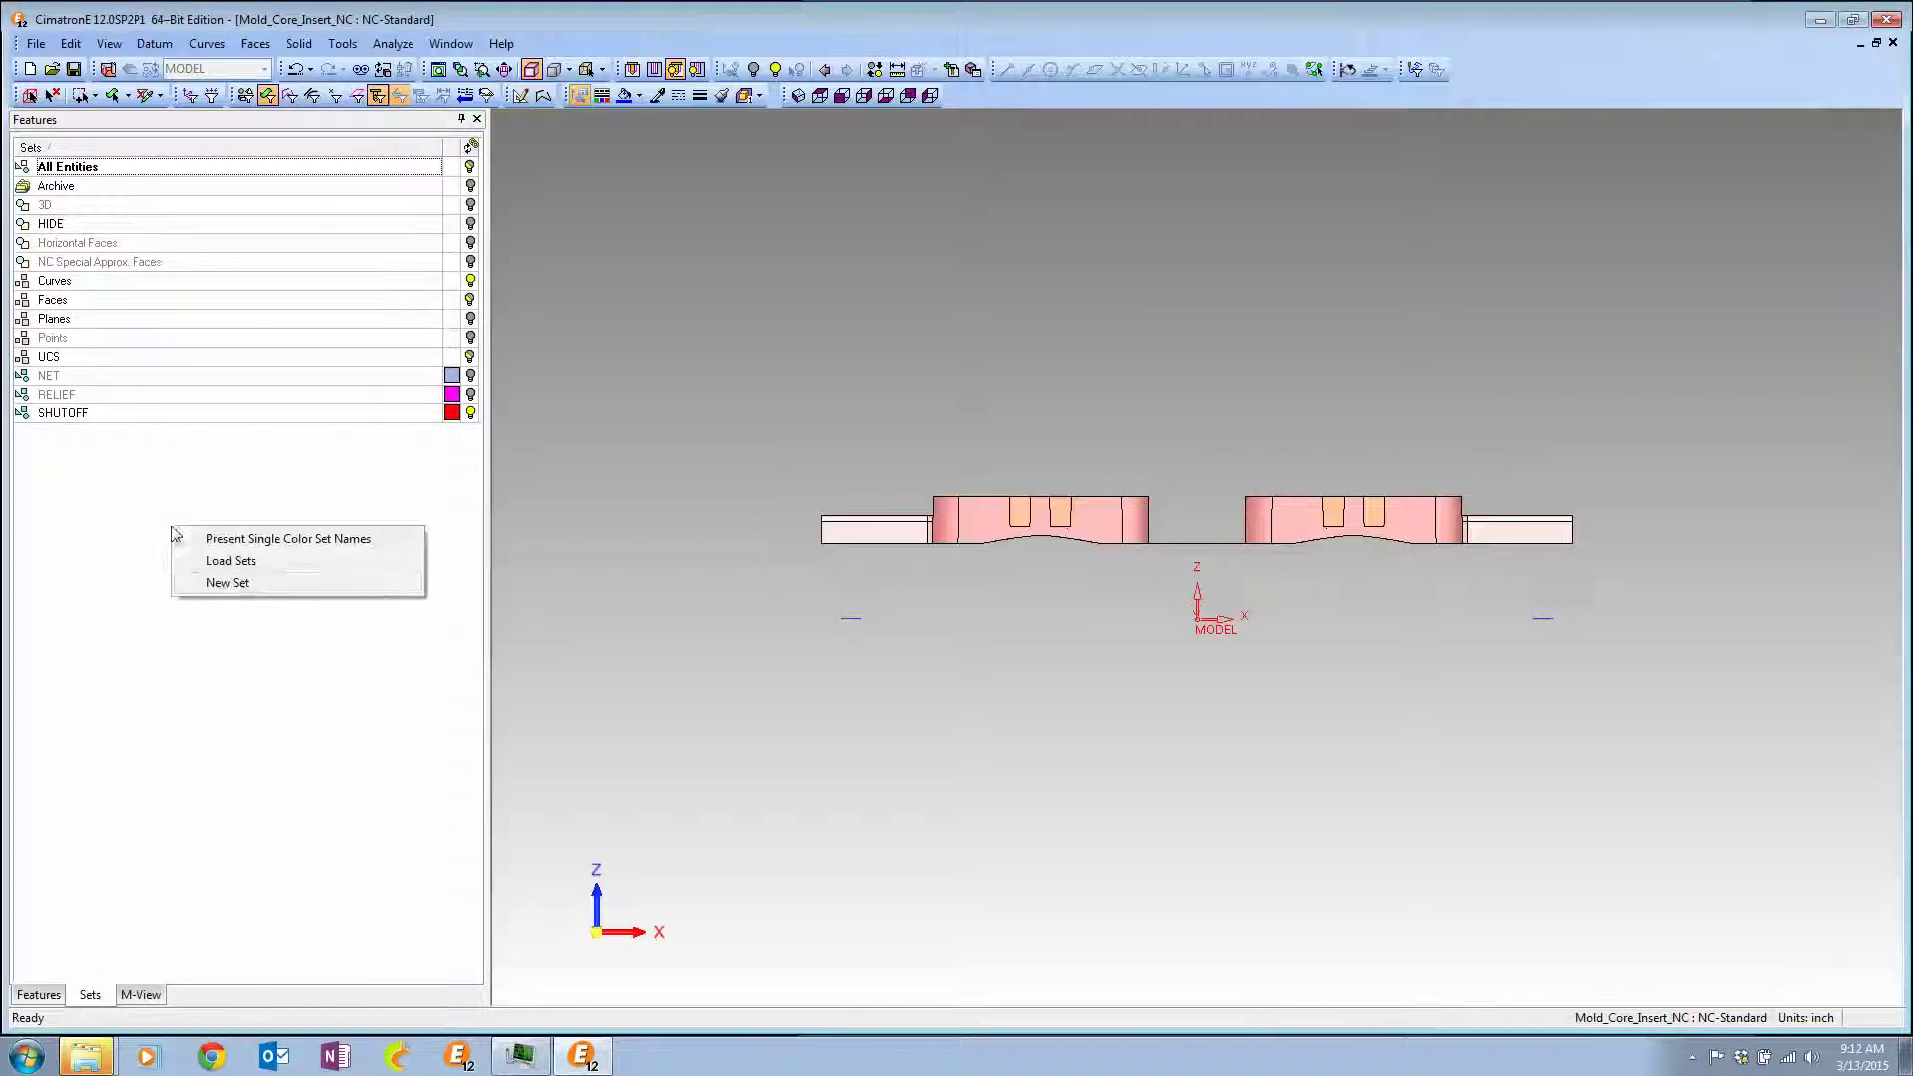
left_click(249, 586)
type("N")
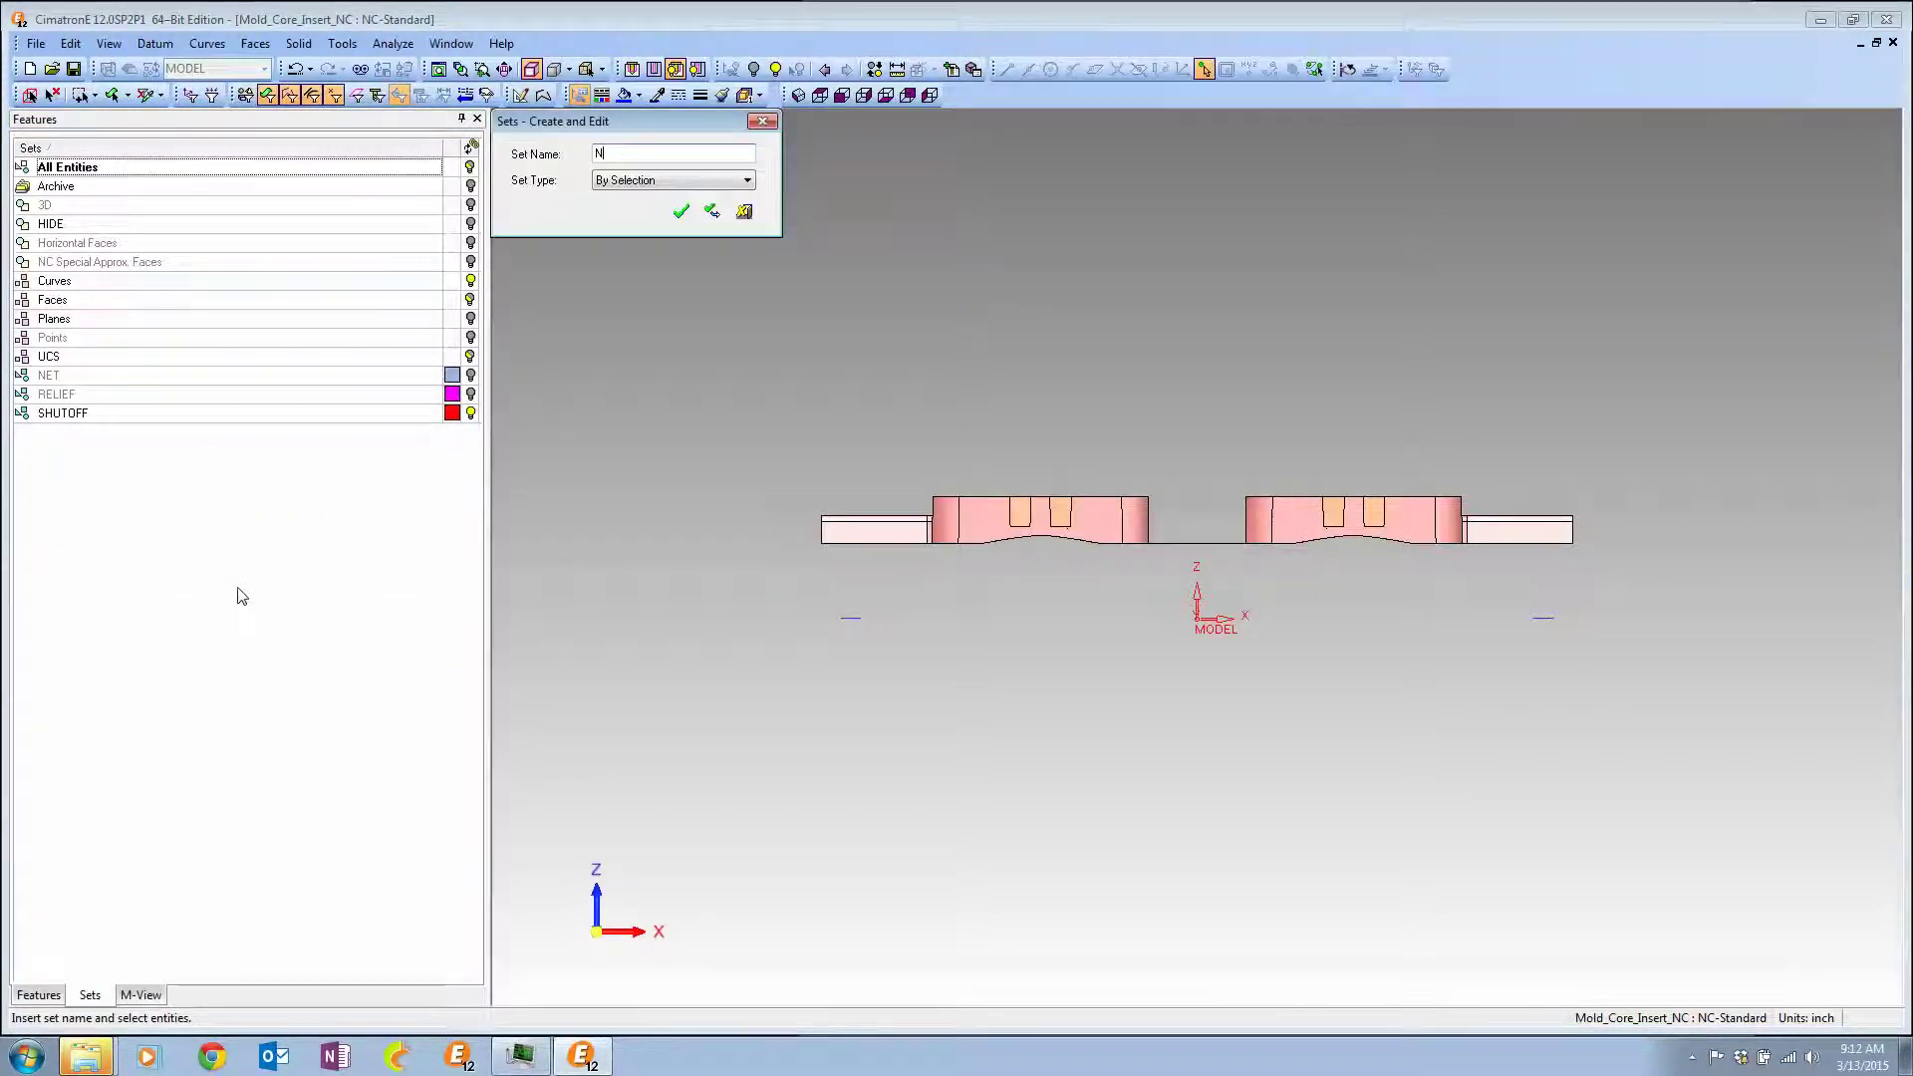
type("C")
left_click_drag(763, 436, 1632, 566)
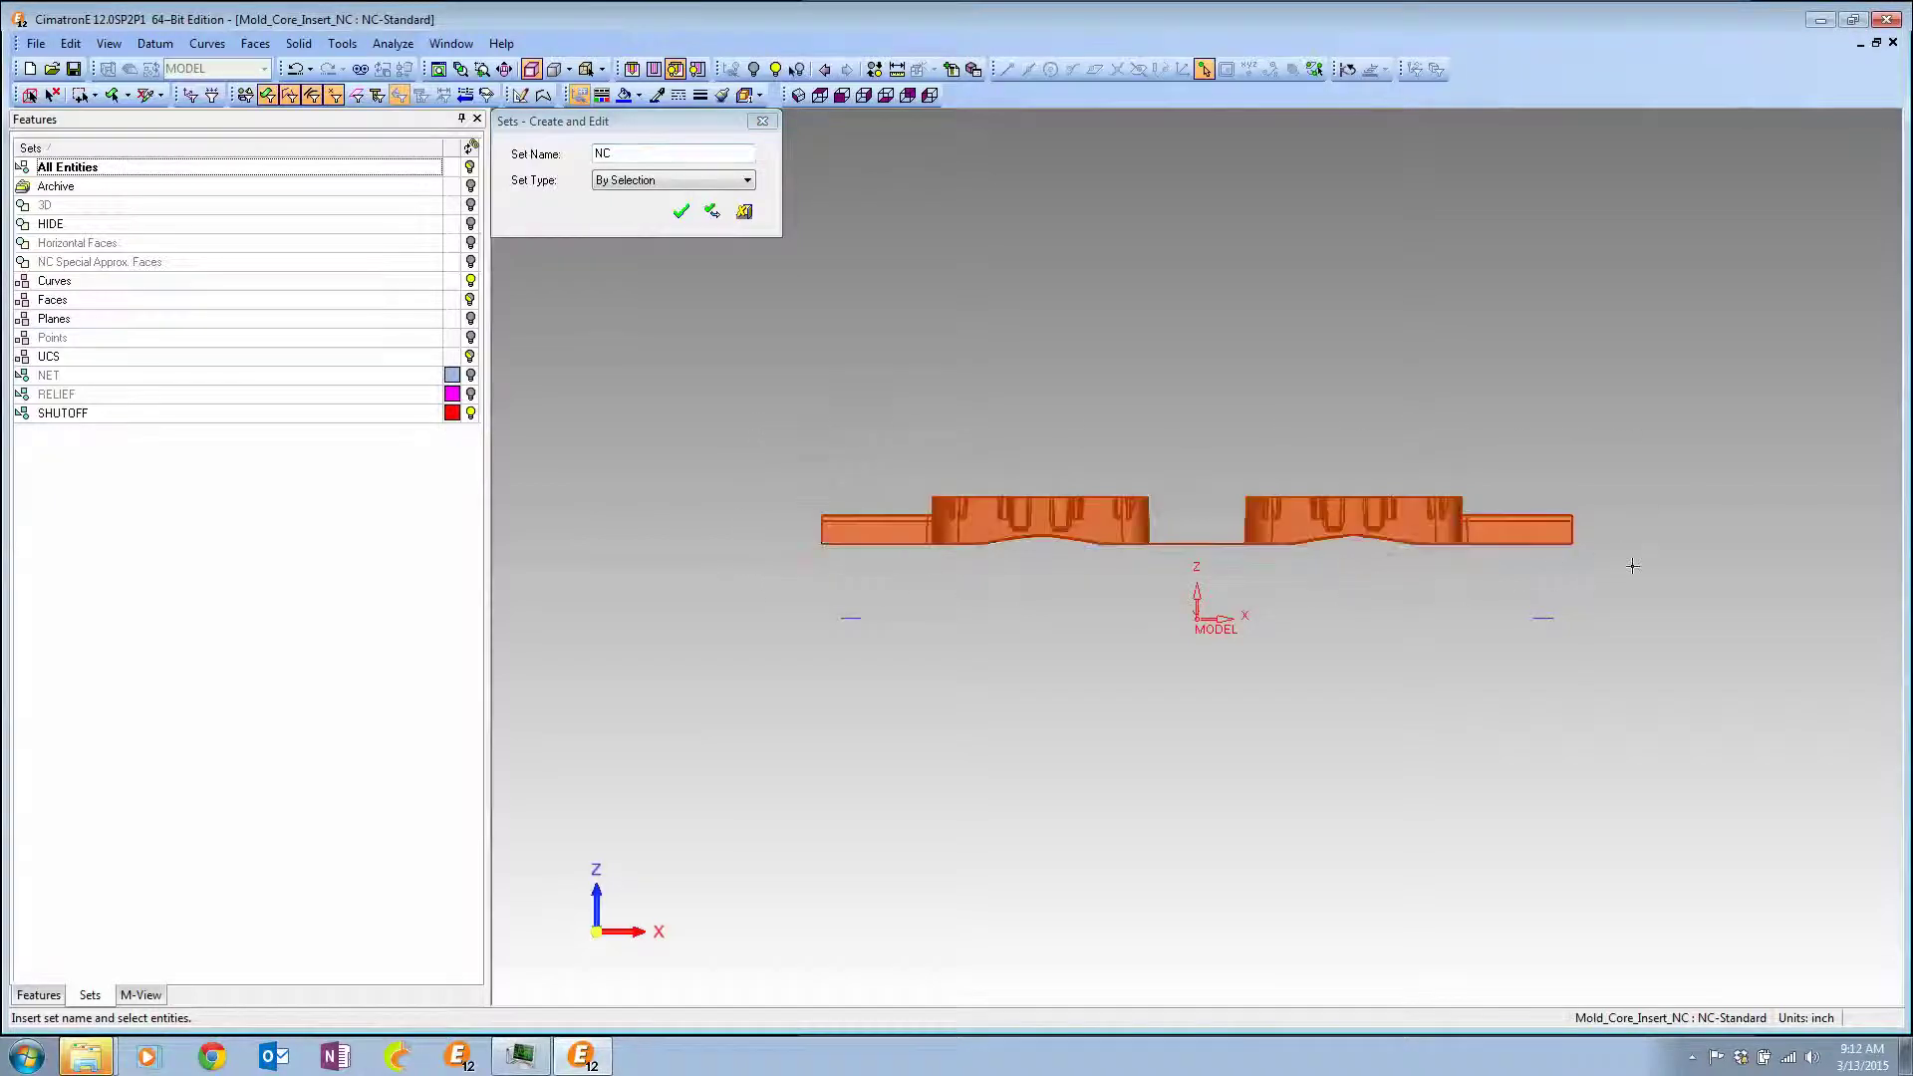
left_click(683, 210)
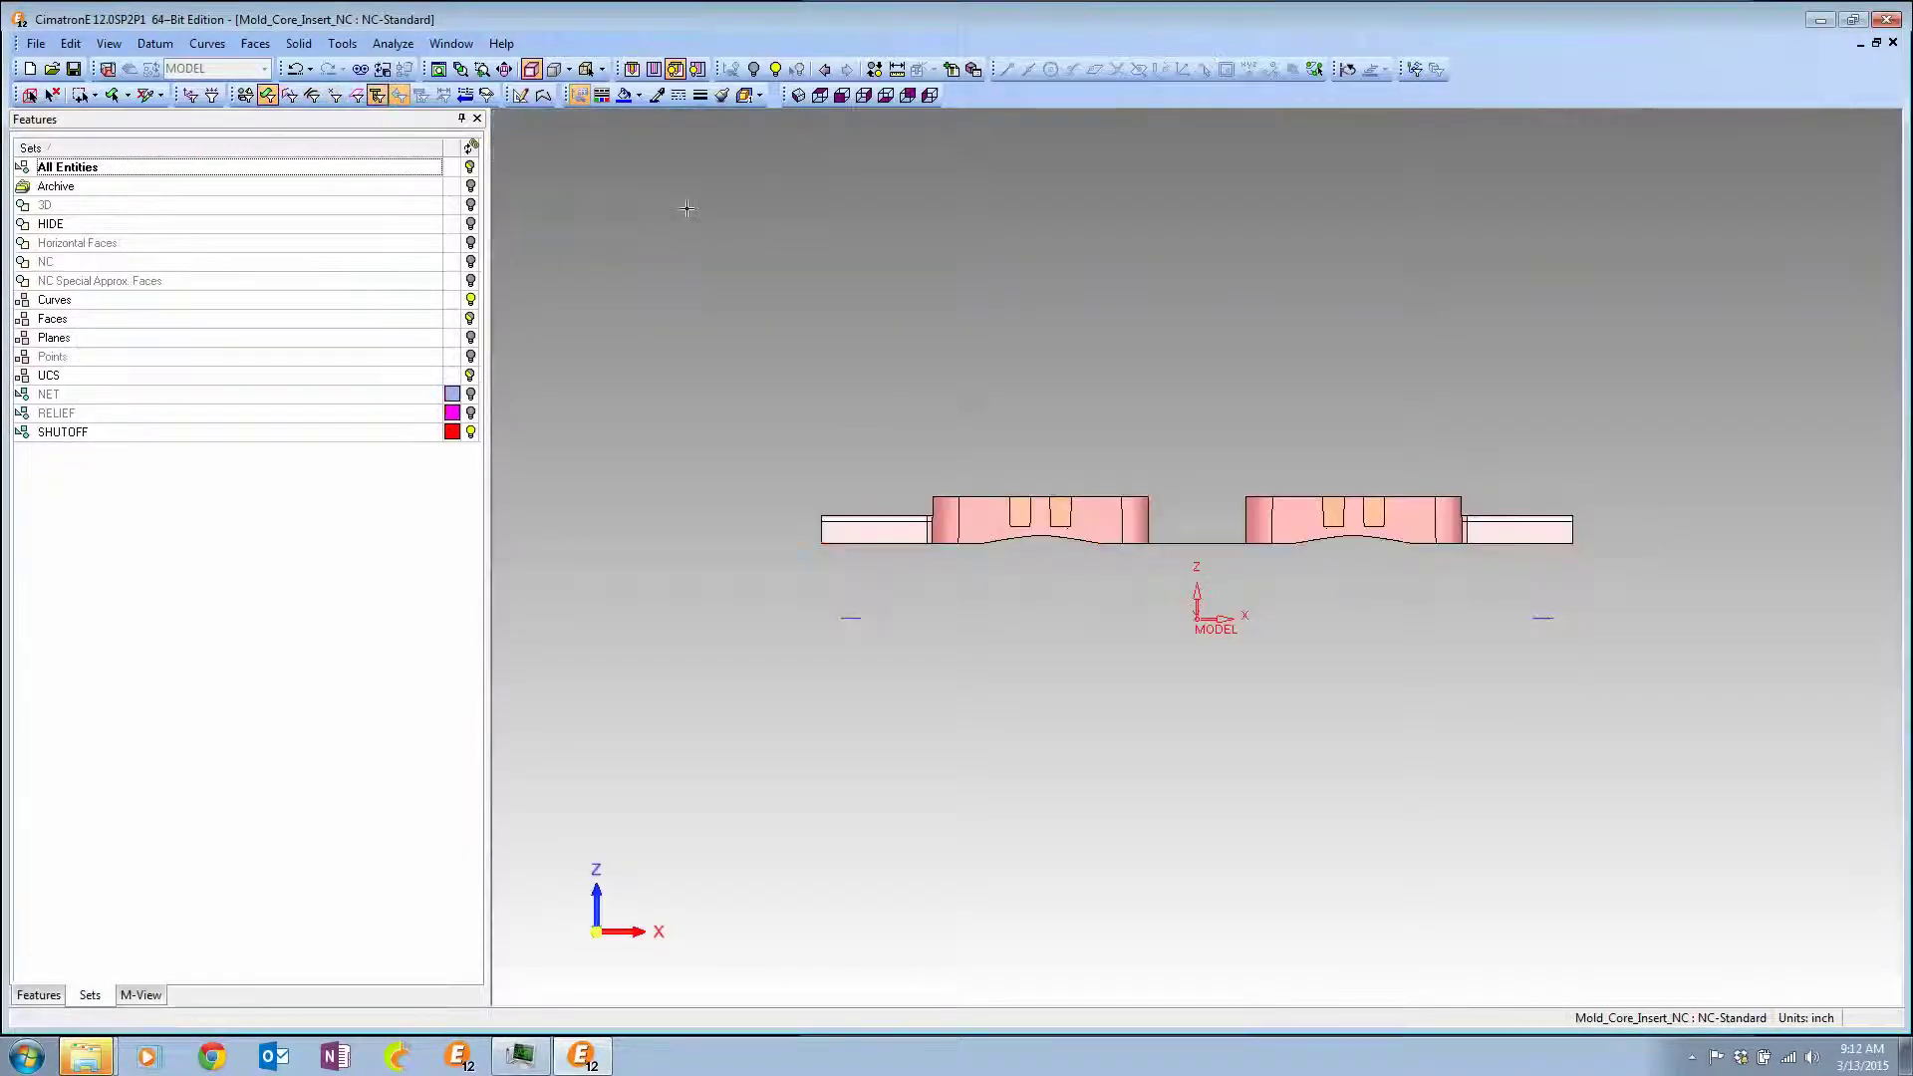
Switch to the NC environment, generate a set of the model's horizontal faces, and return to the CAD environment.
middle_click_drag(941, 362, 897, 361)
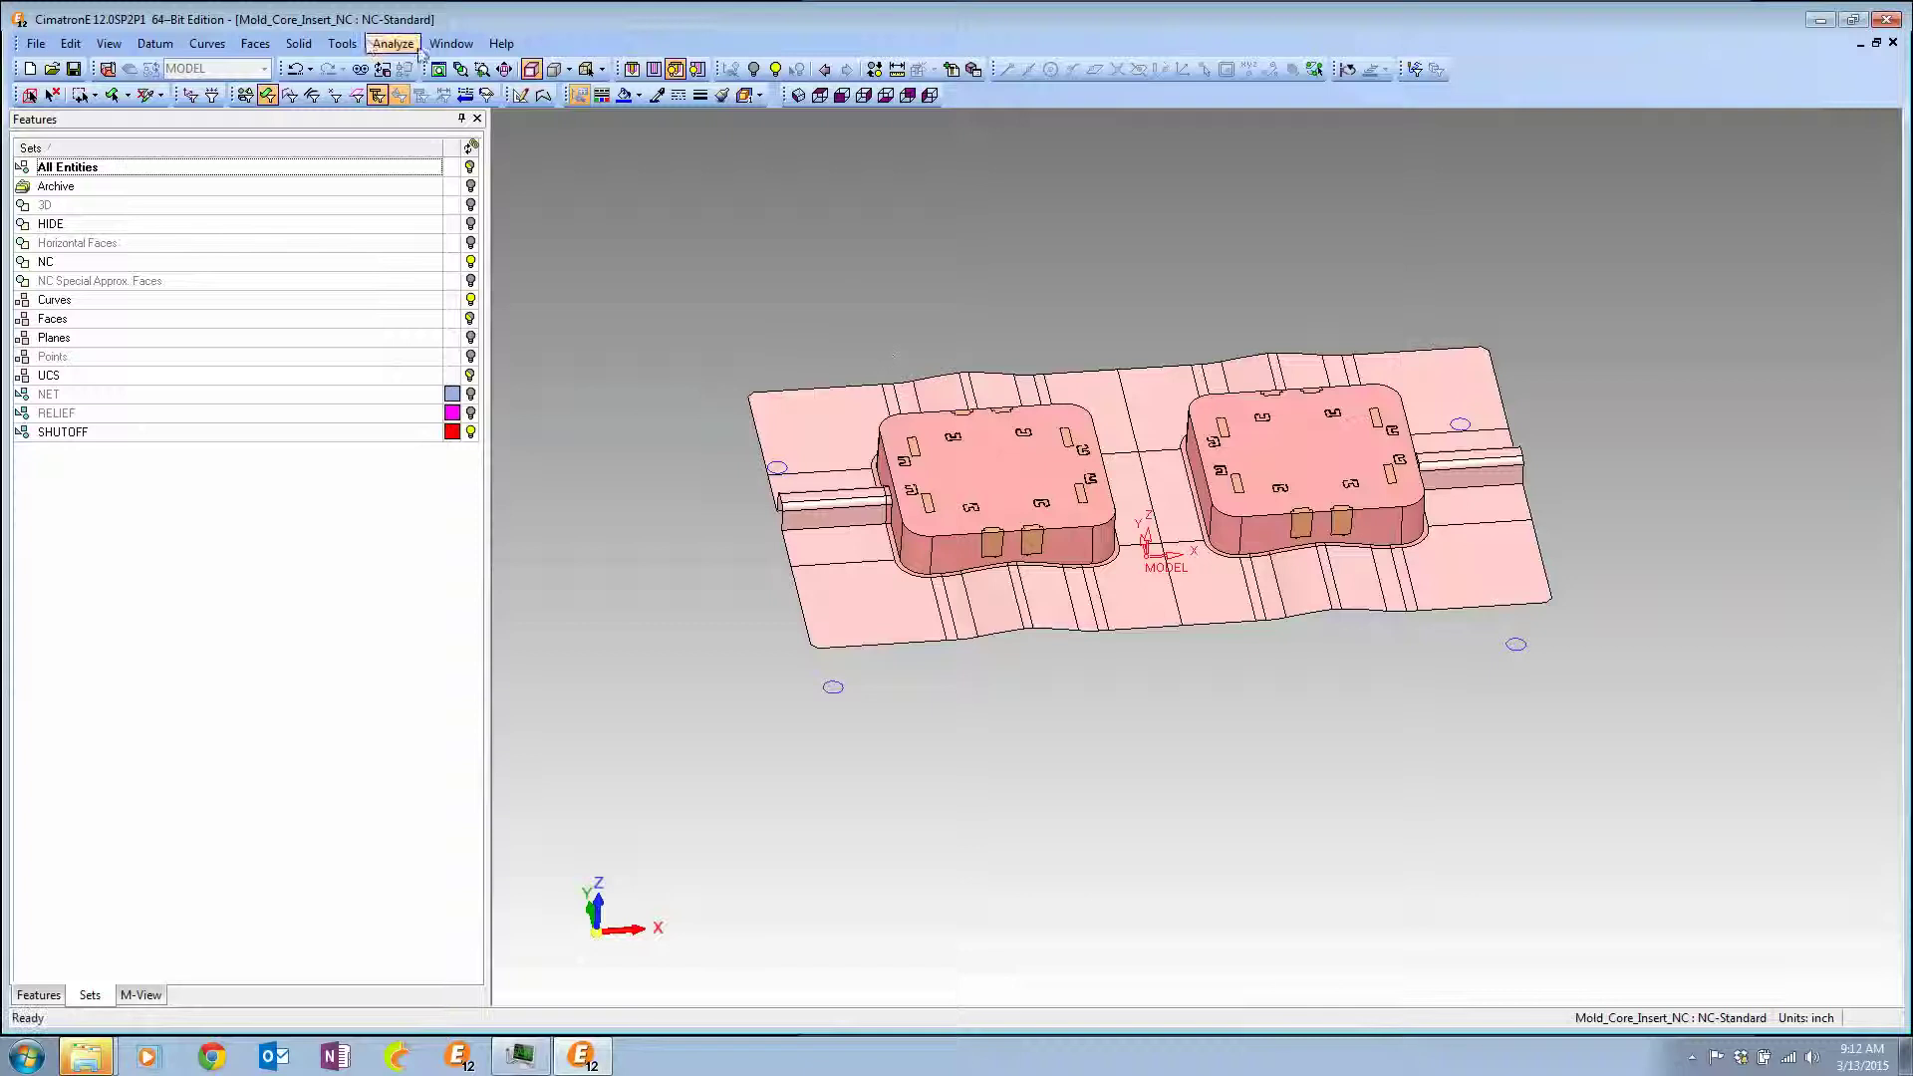
left_click(106, 68)
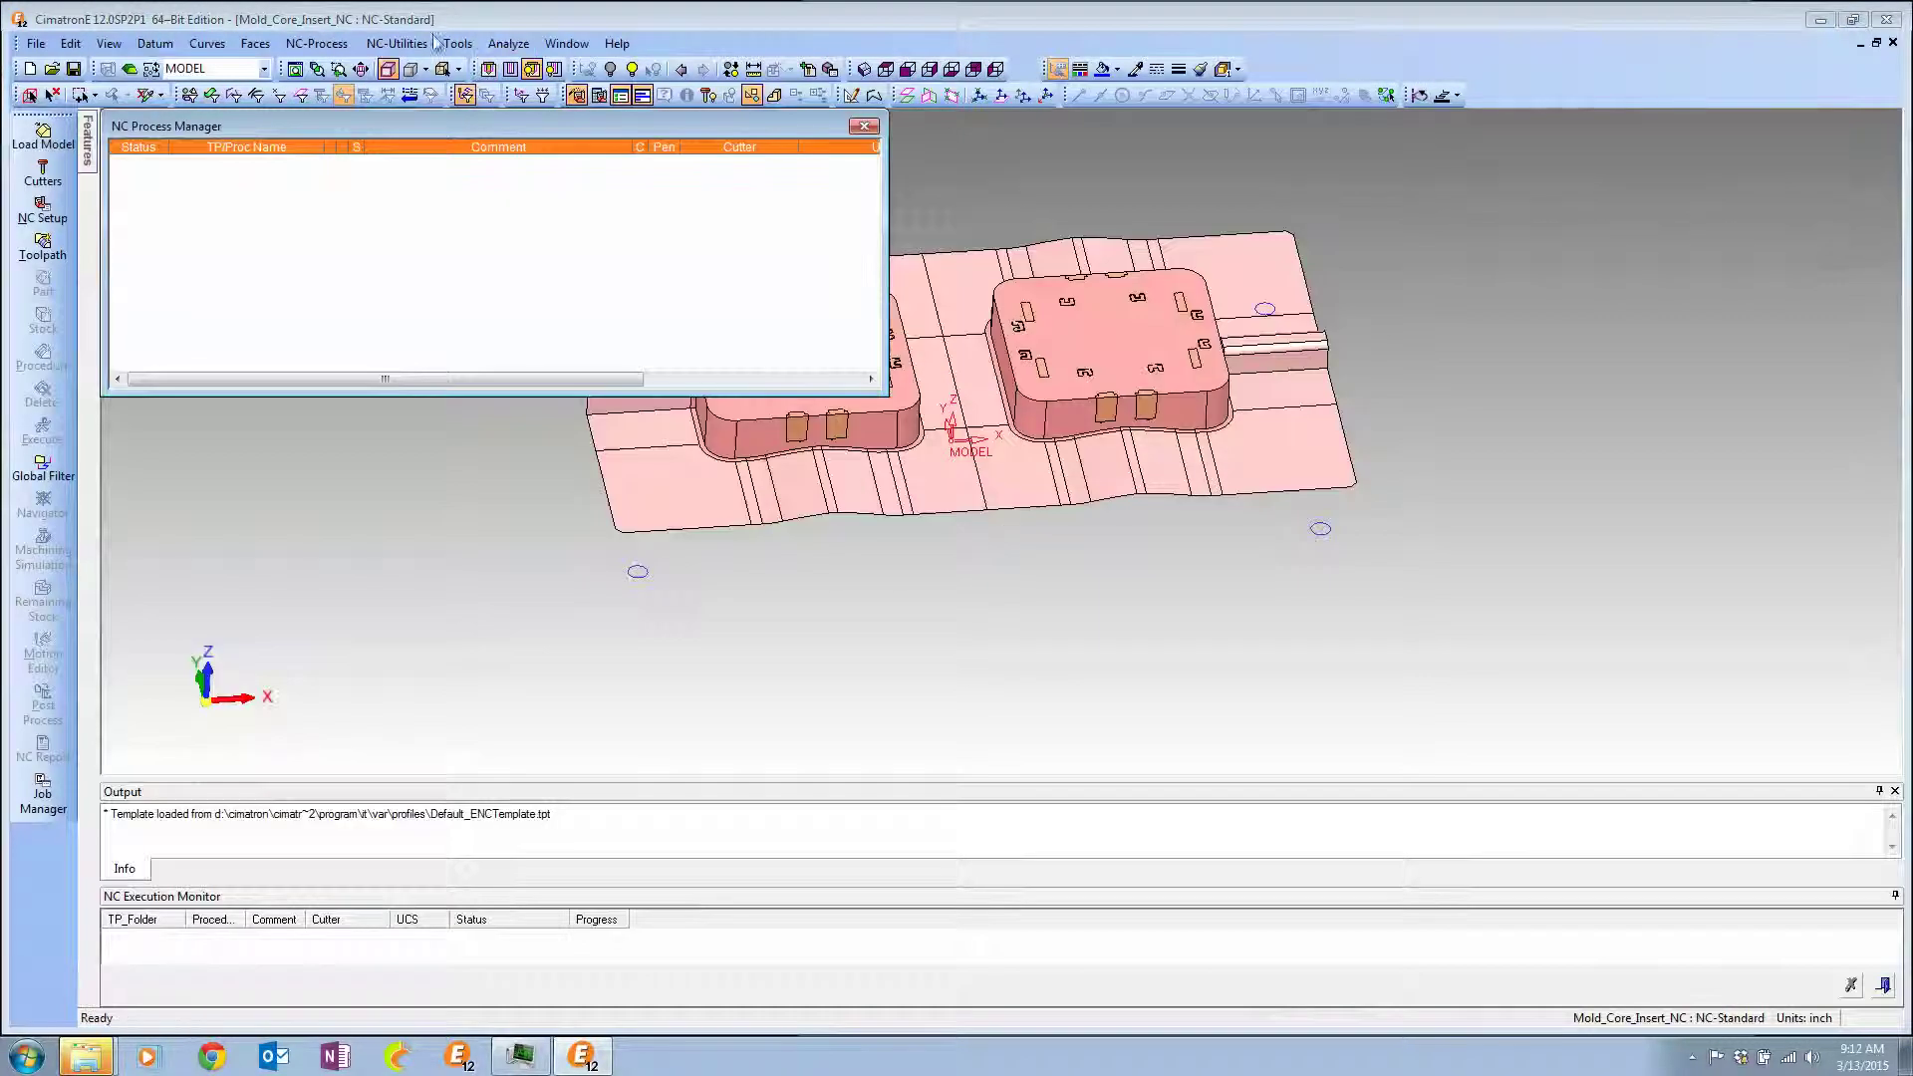
left_click(508, 44)
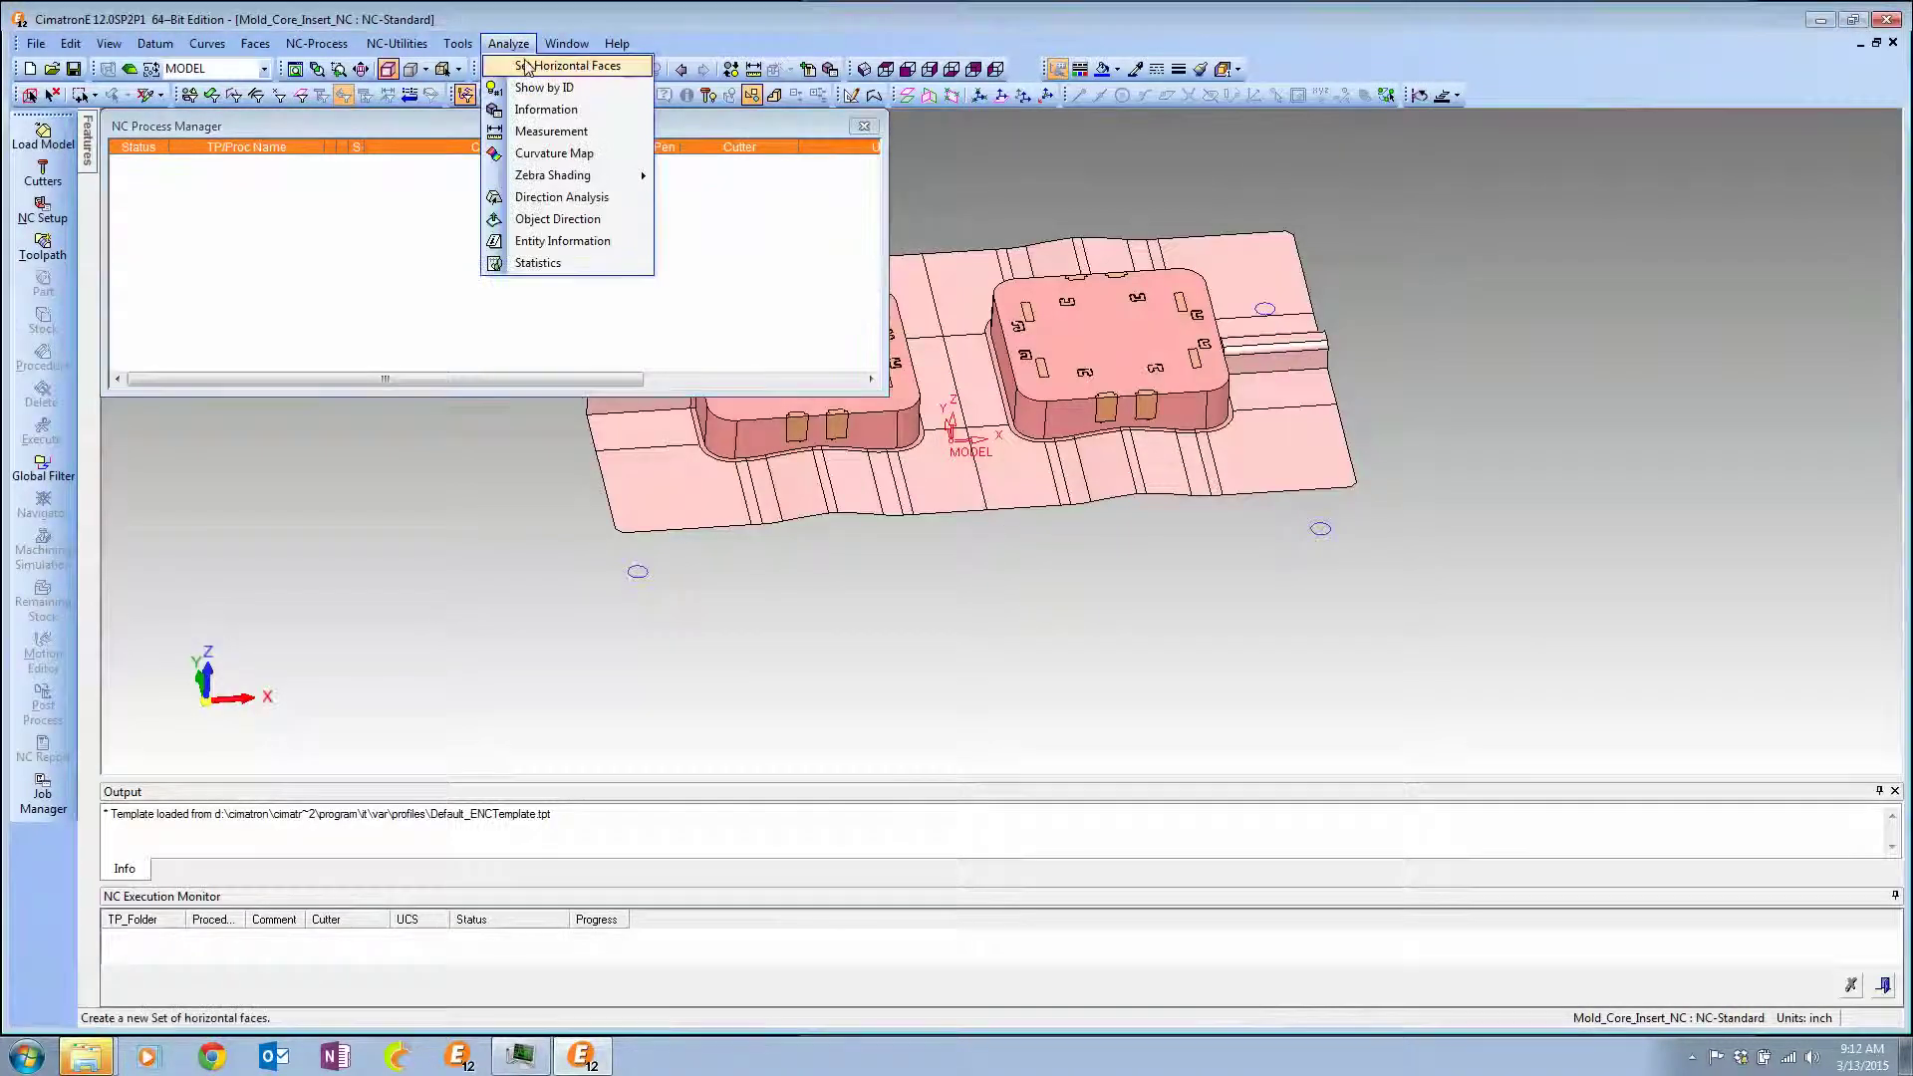
left_click(531, 69)
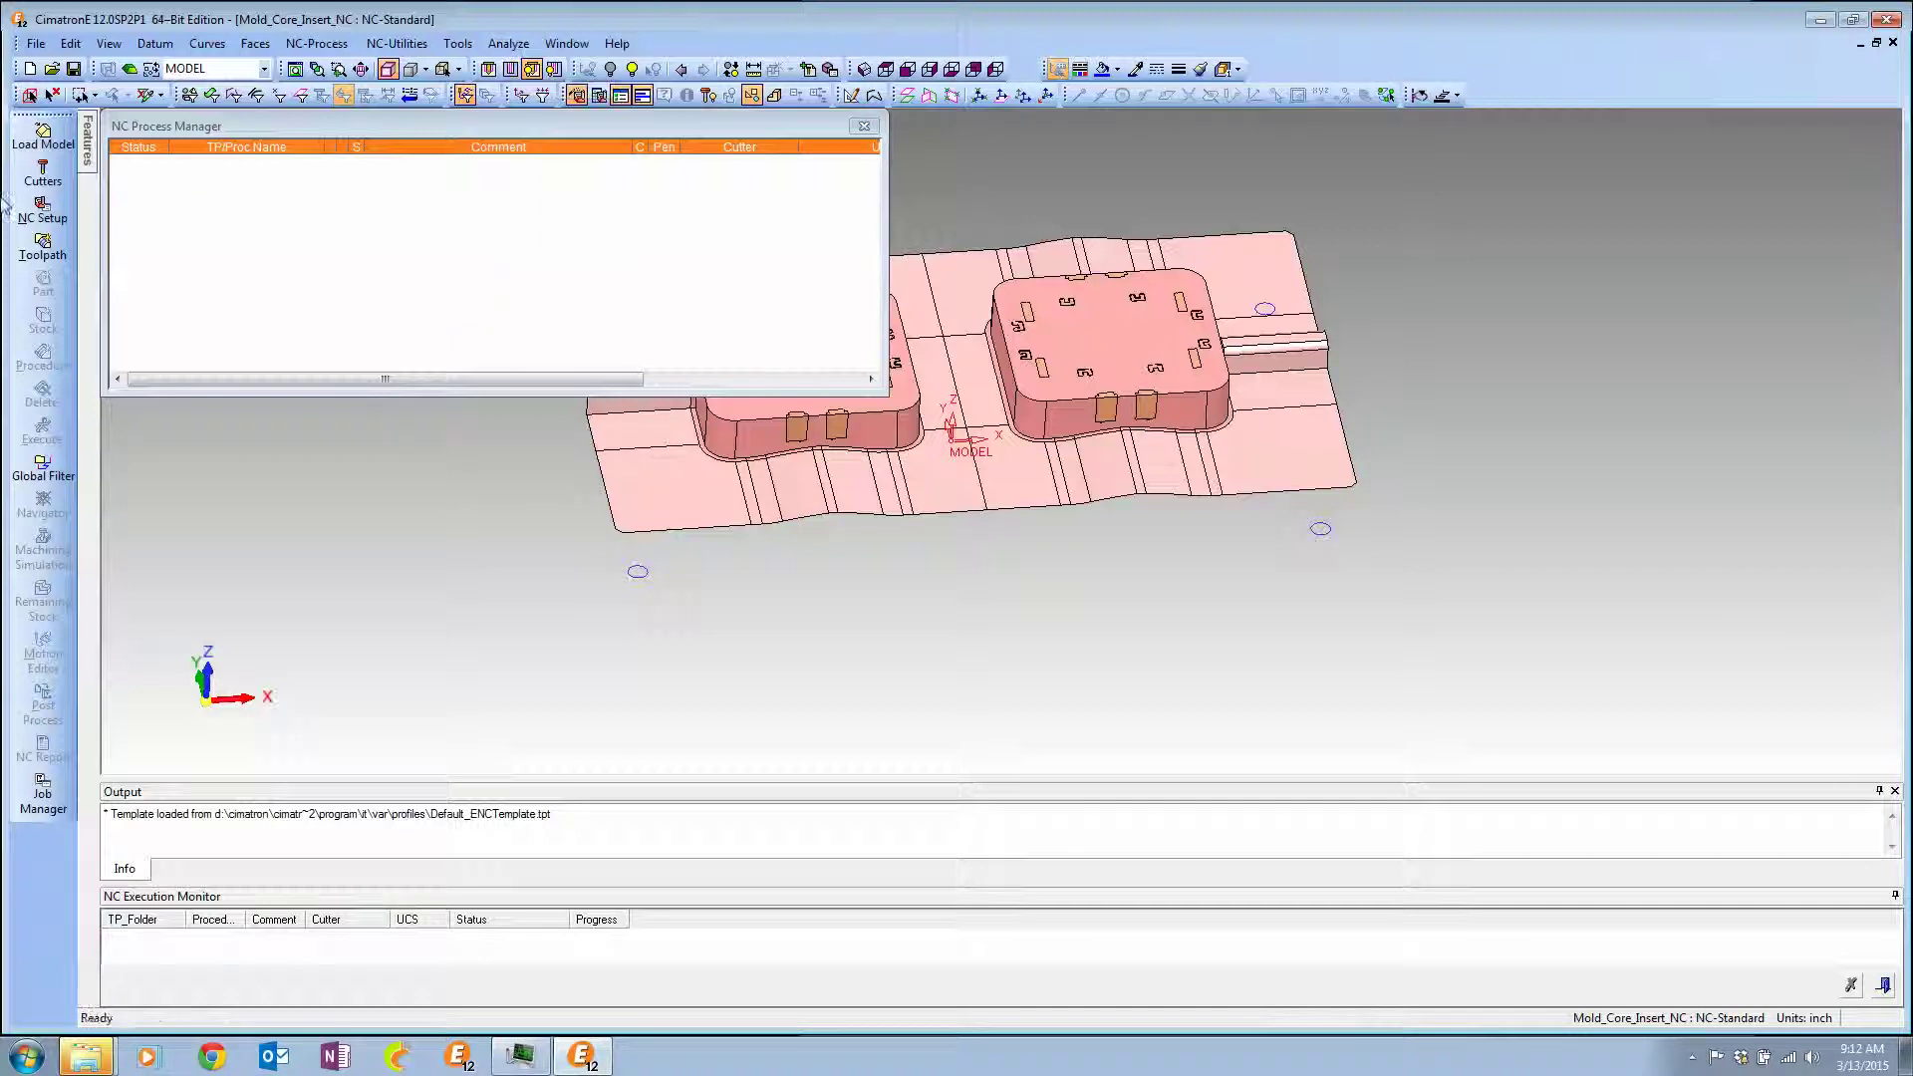
left_click(129, 69)
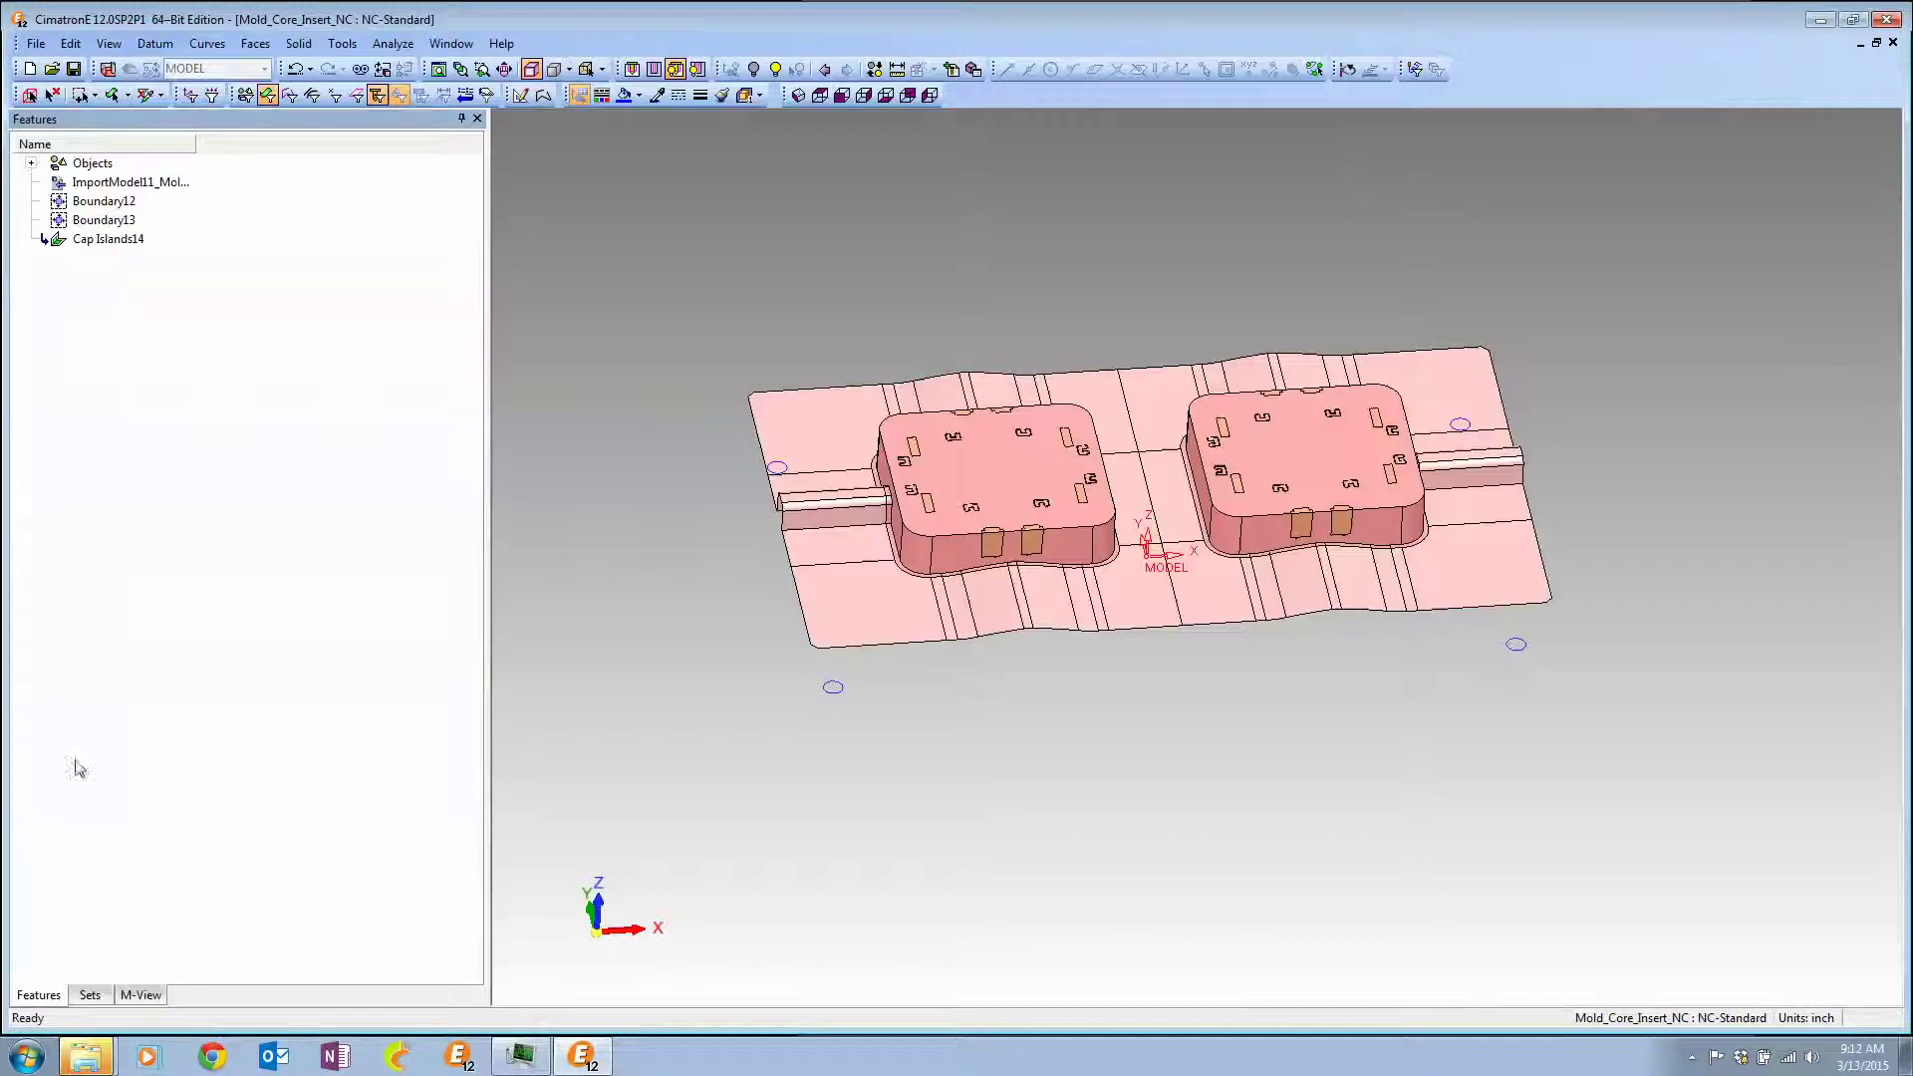
Turn off the display of the Horizontal Faces set.
left_click(89, 995)
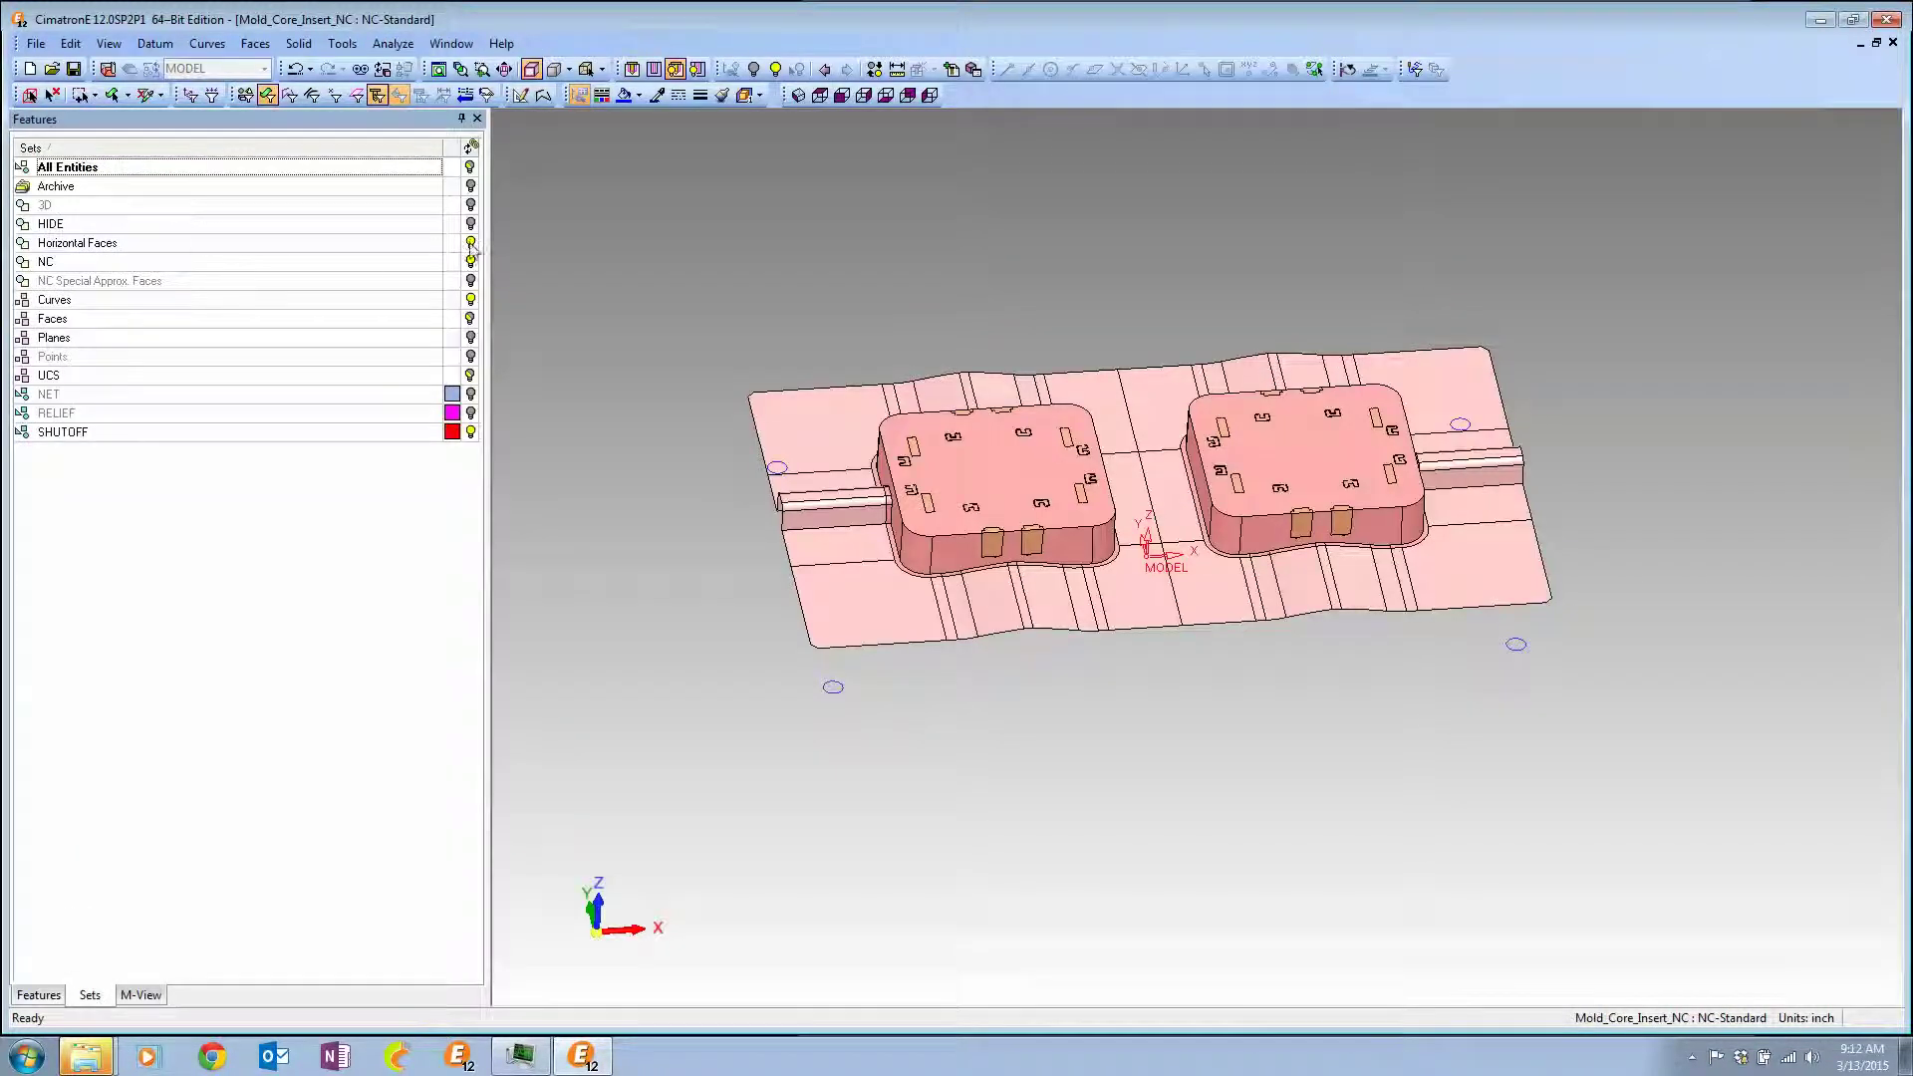
left_click(471, 242)
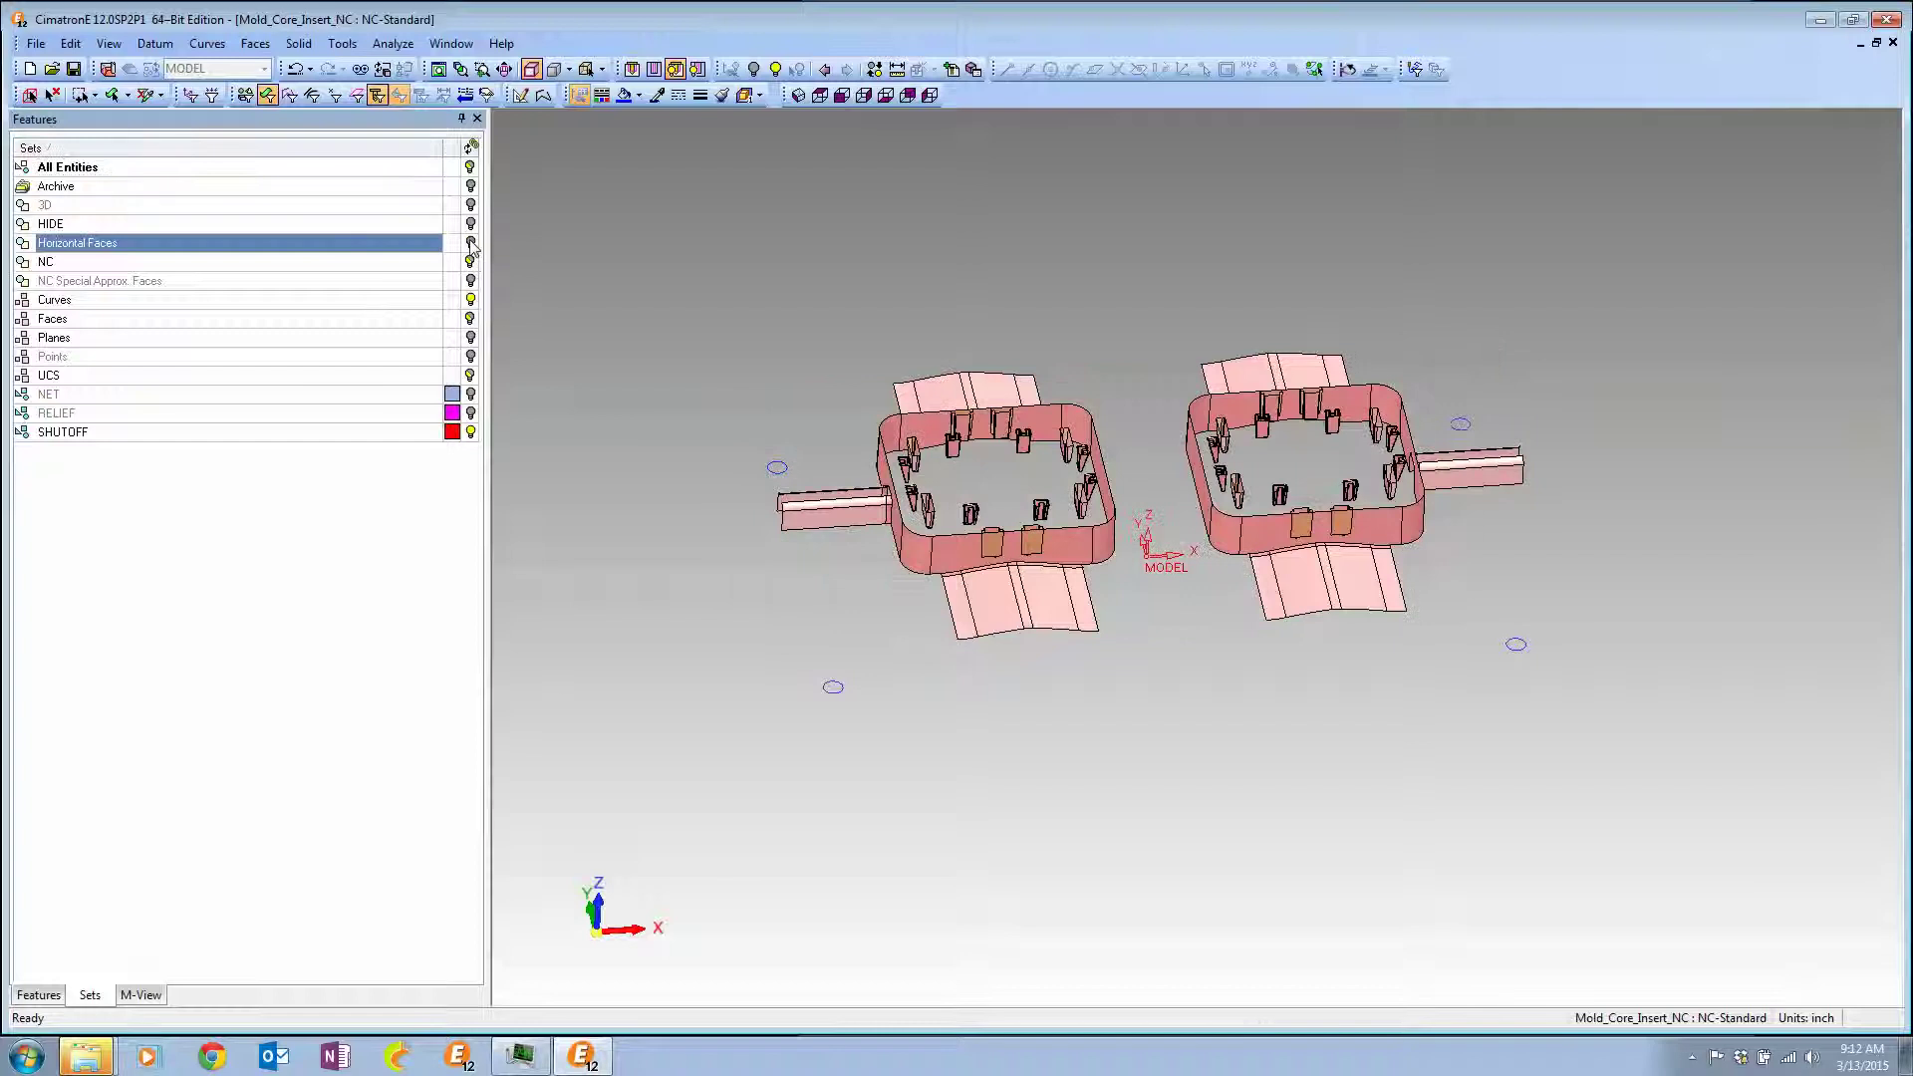
left_click(471, 243)
left_click(471, 243)
From the top view, select all the inner pocket faces and the front and back notch faces of the left raised core.
left_click(820, 95)
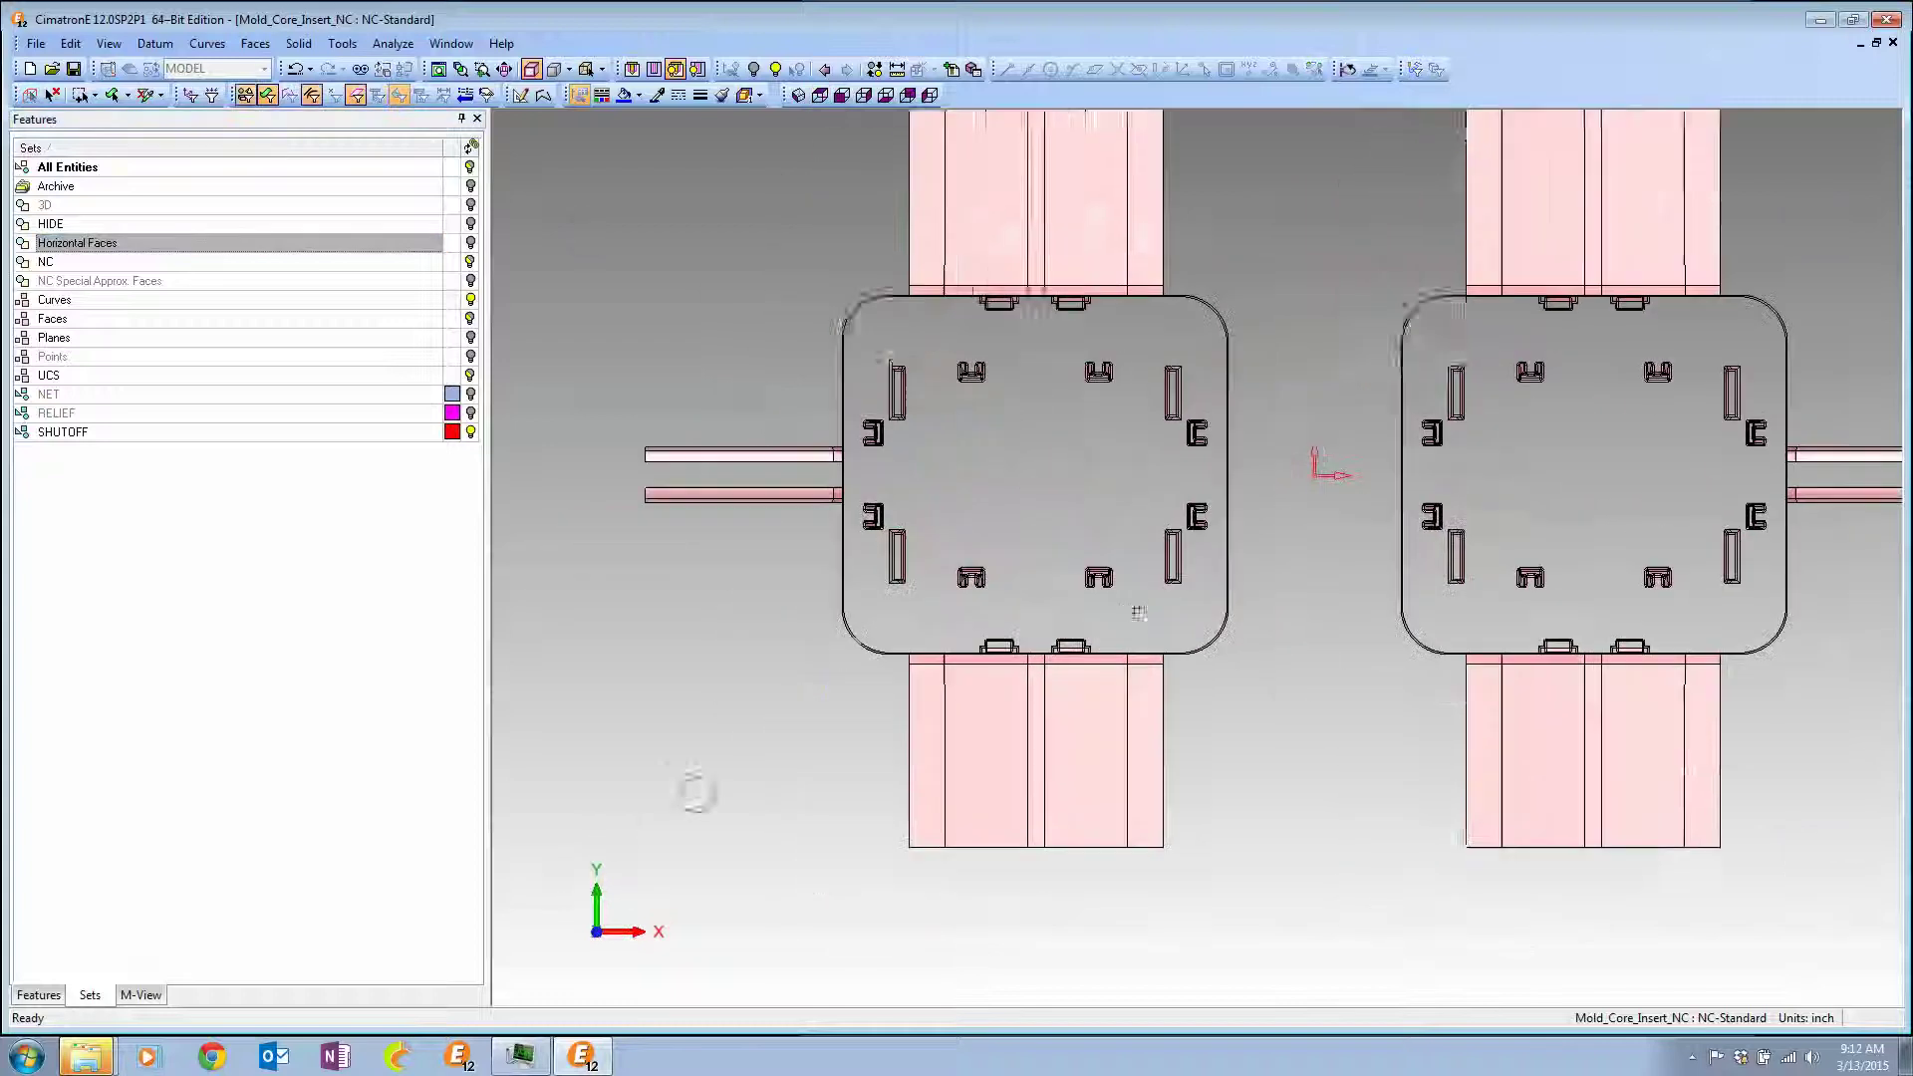
scroll(1043, 564, "up", 4)
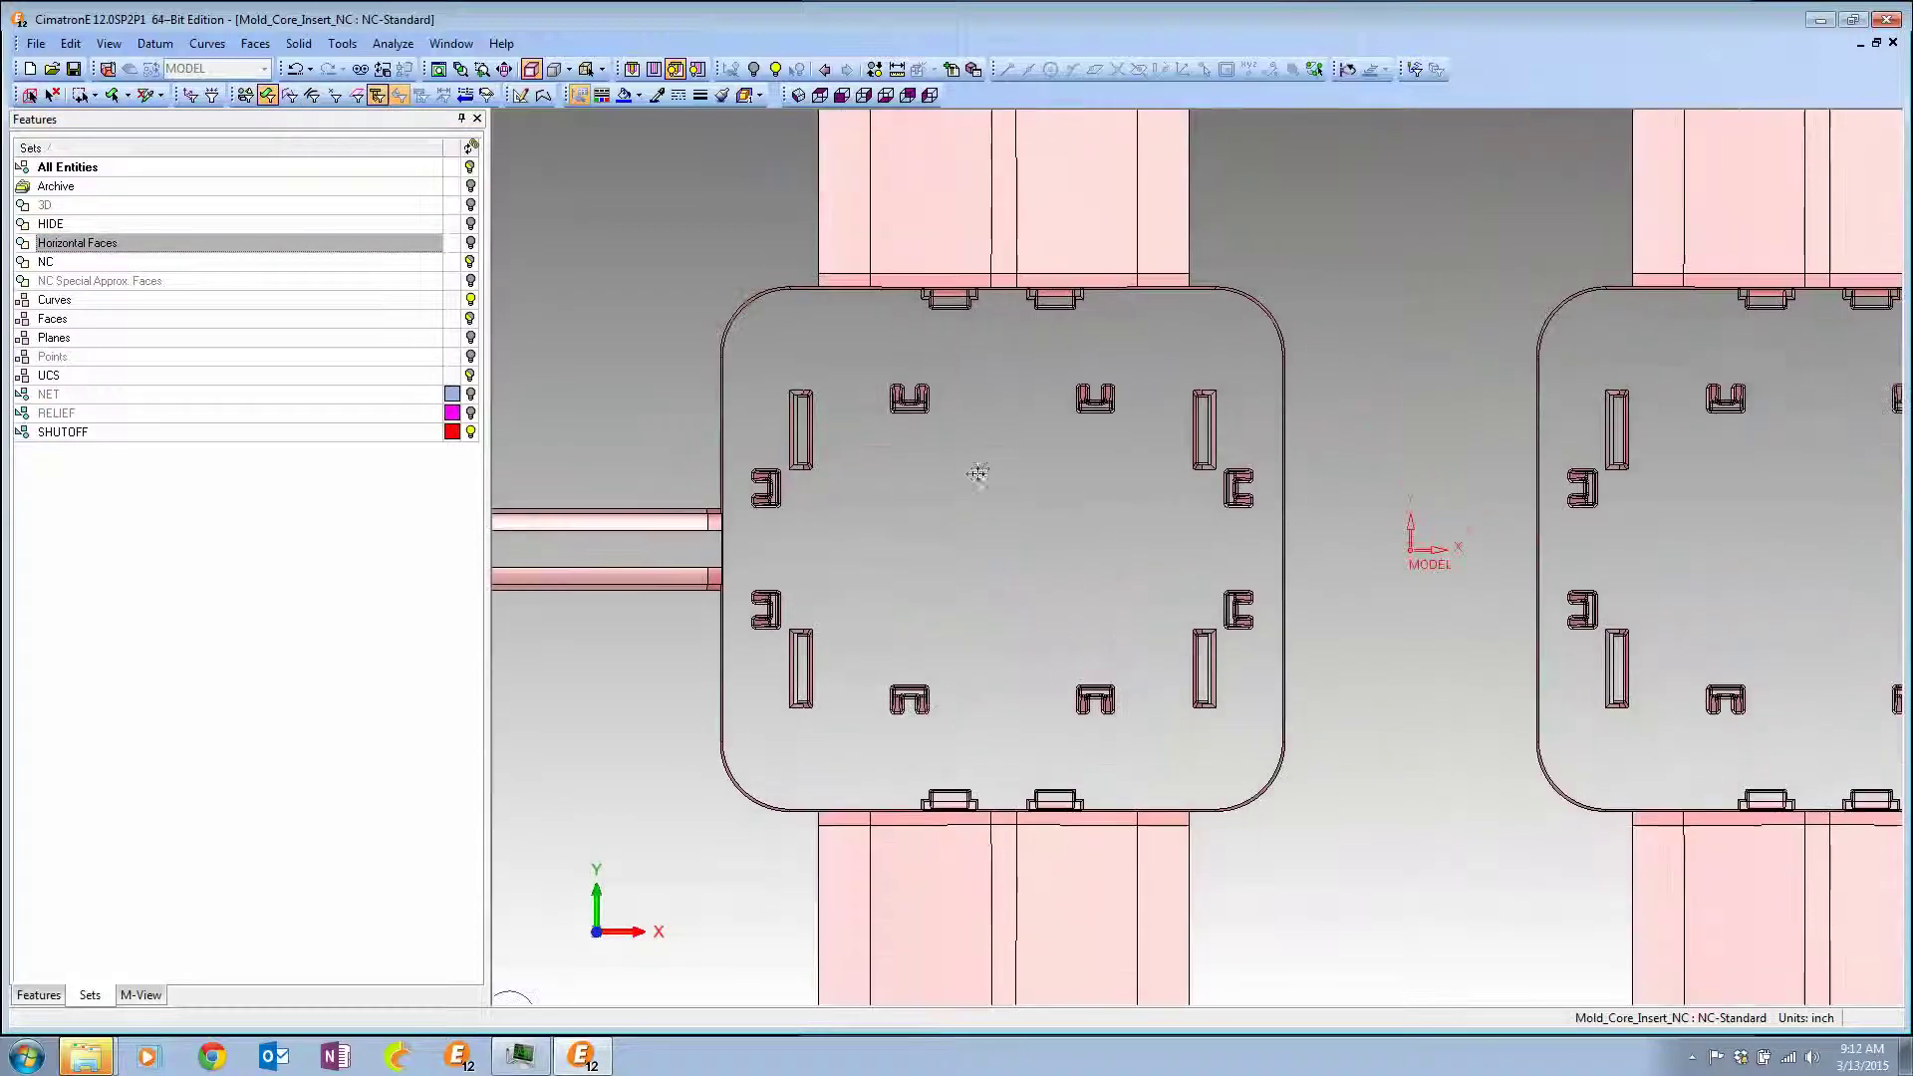
middle_click_drag(977, 474, 900, 468)
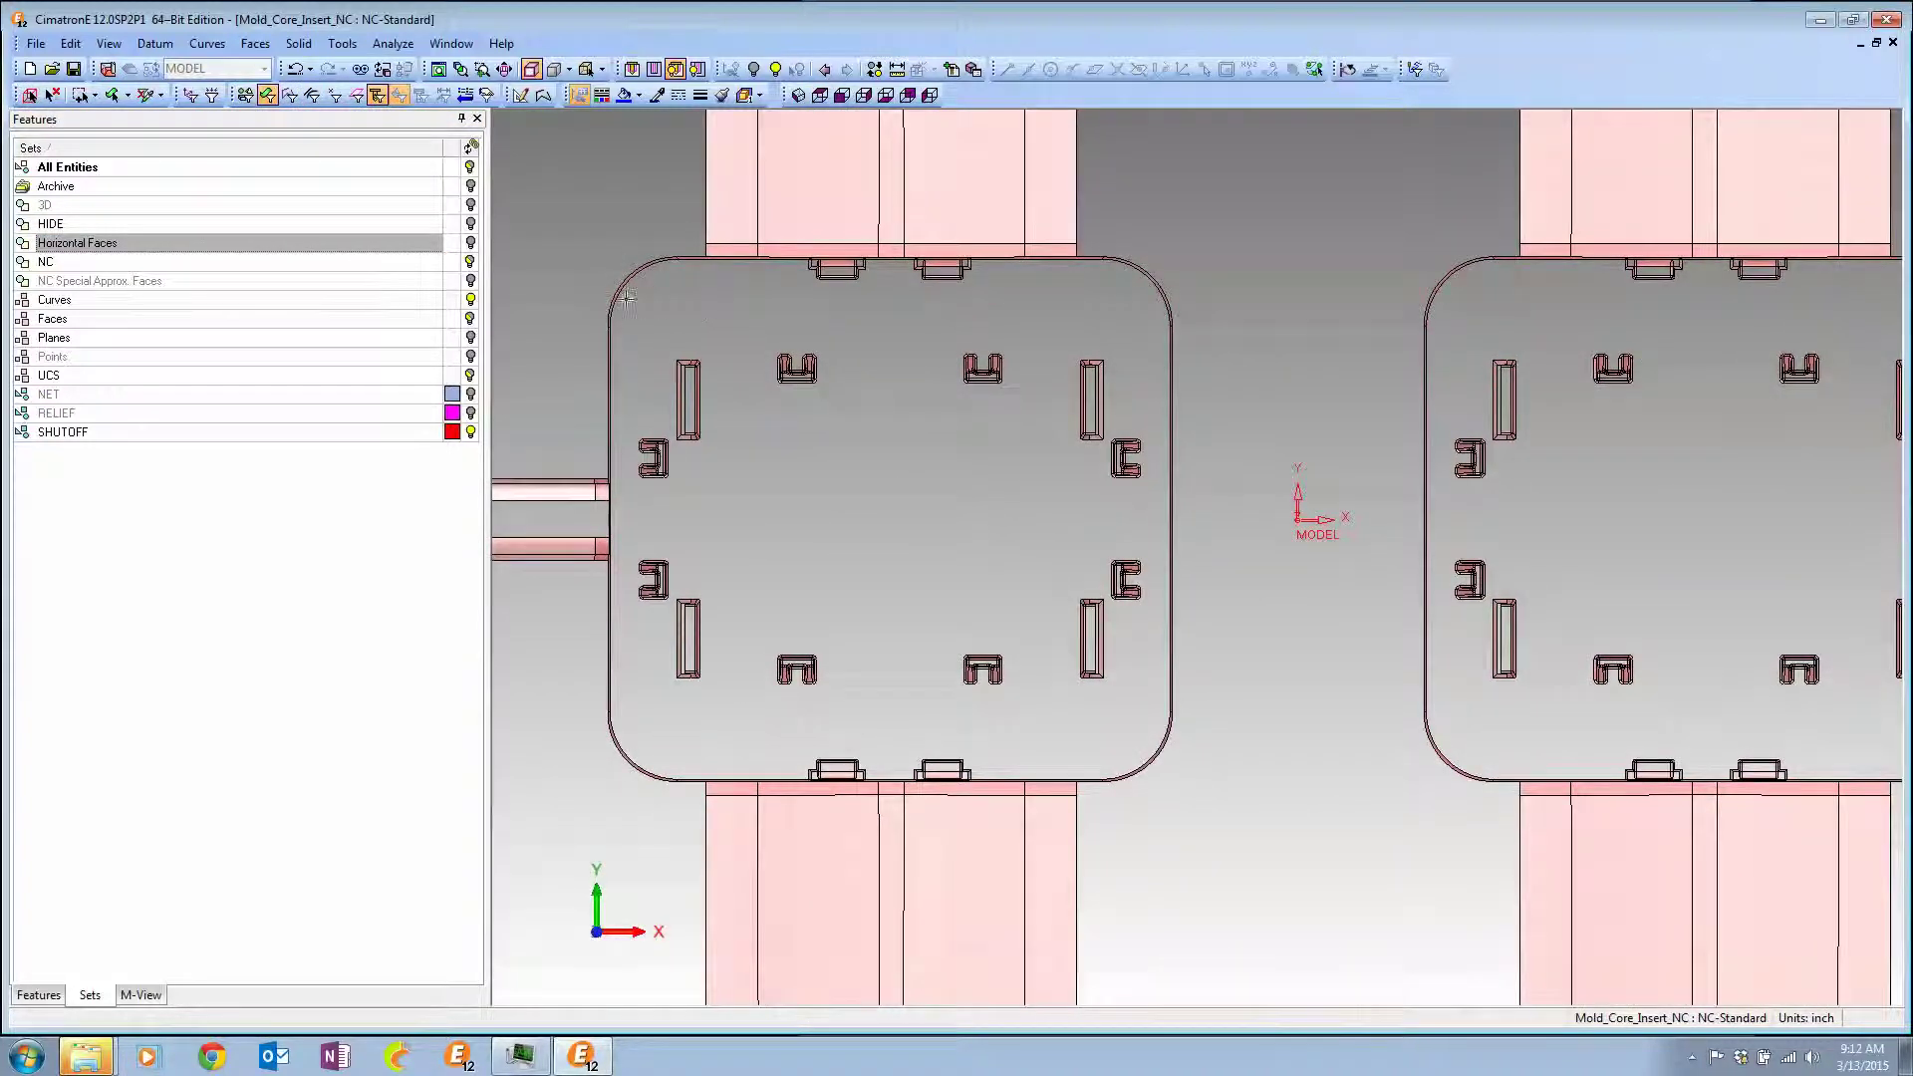
left_click_drag(629, 329, 1152, 711)
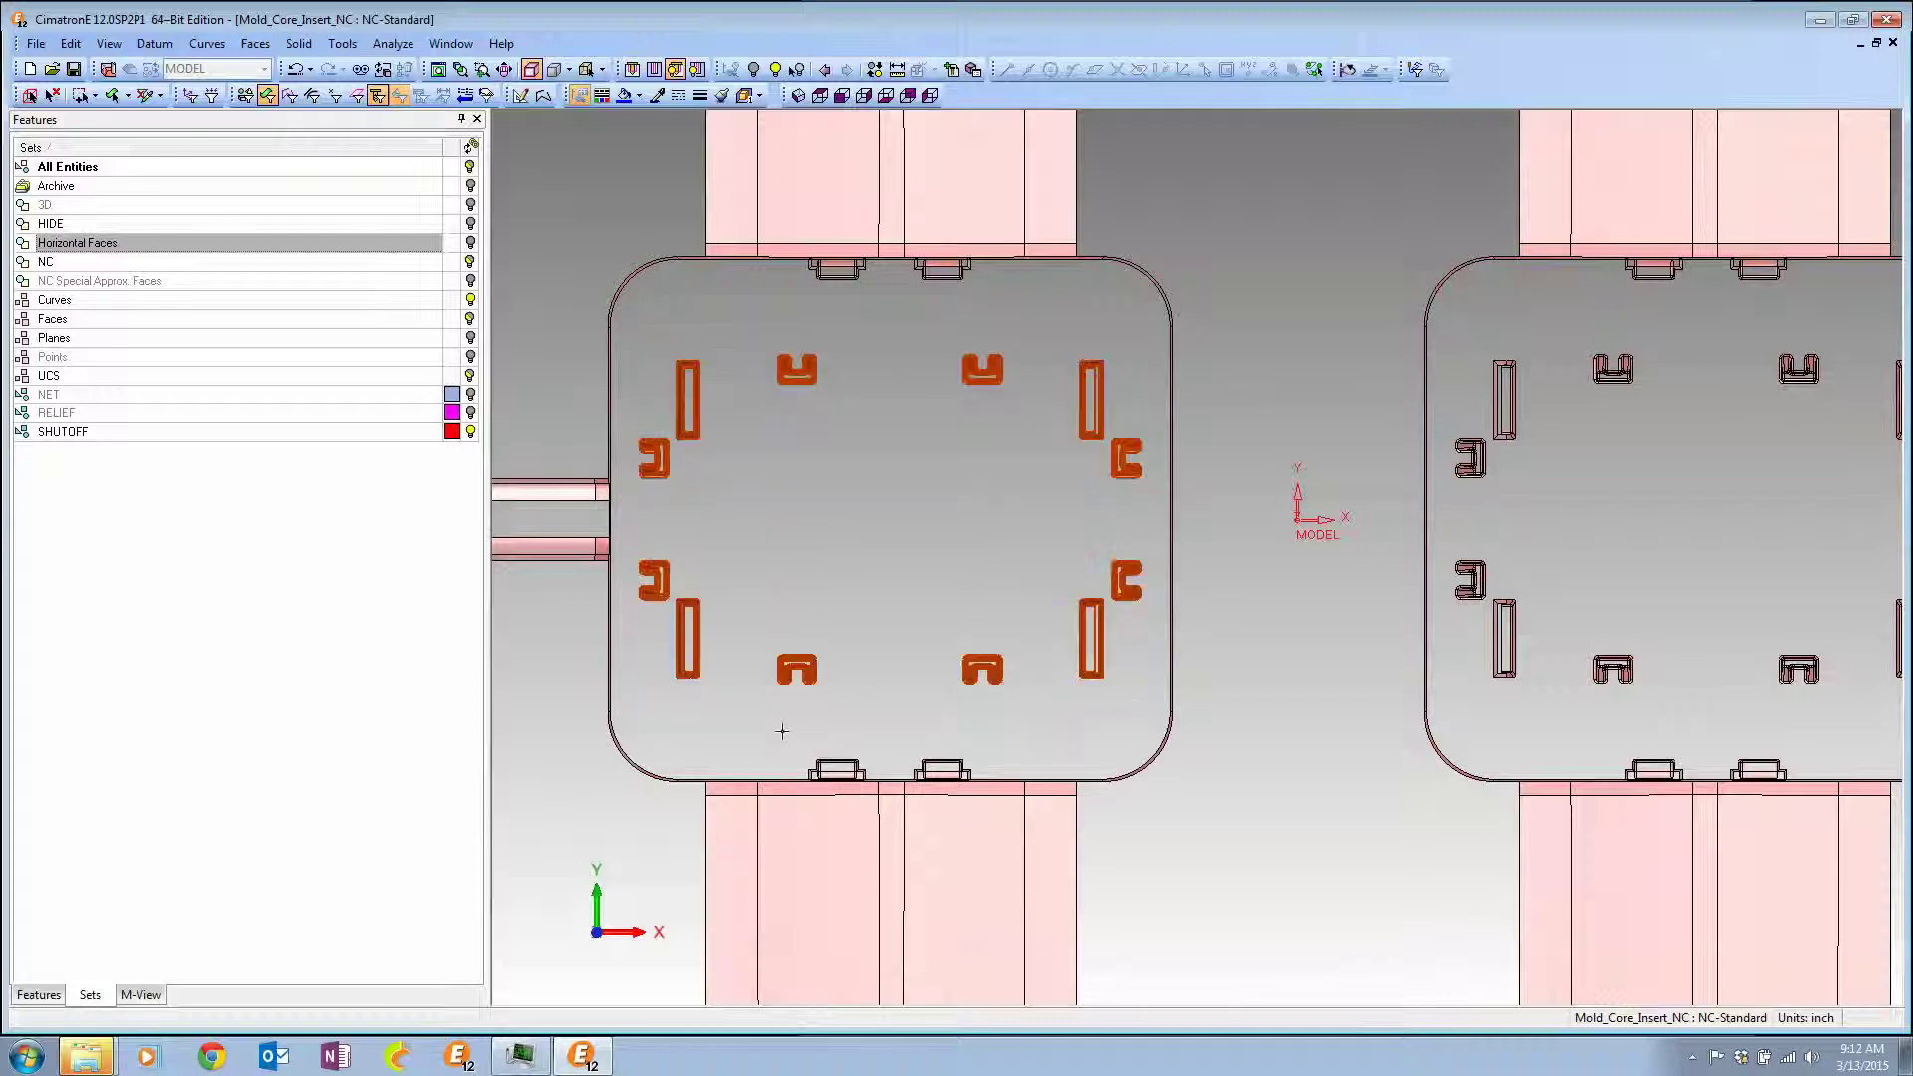
left_click_drag(782, 731, 1035, 783)
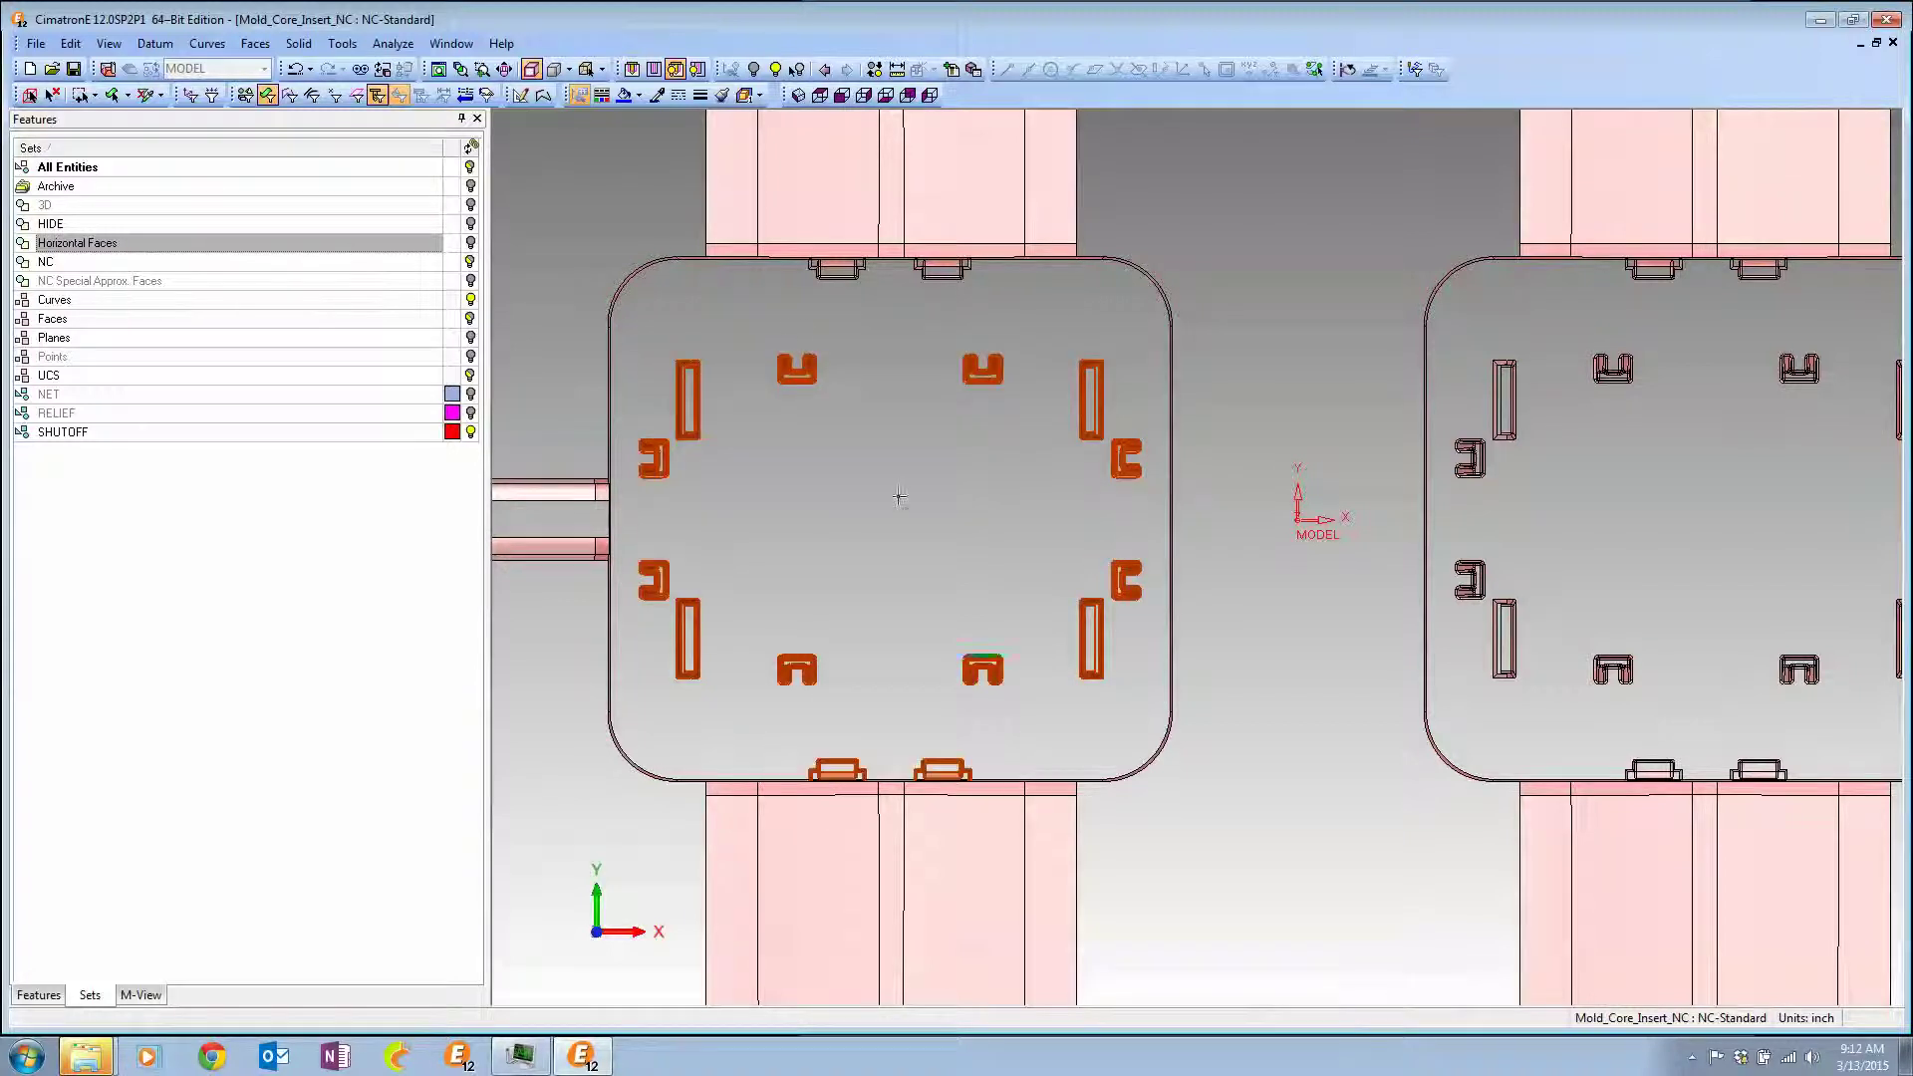
left_click_drag(790, 261, 996, 351)
Add the right raised core's pocket and notch faces to the selection, and attach them all to the hidden HIDE set.
middle_click_drag(1519, 267, 884, 309)
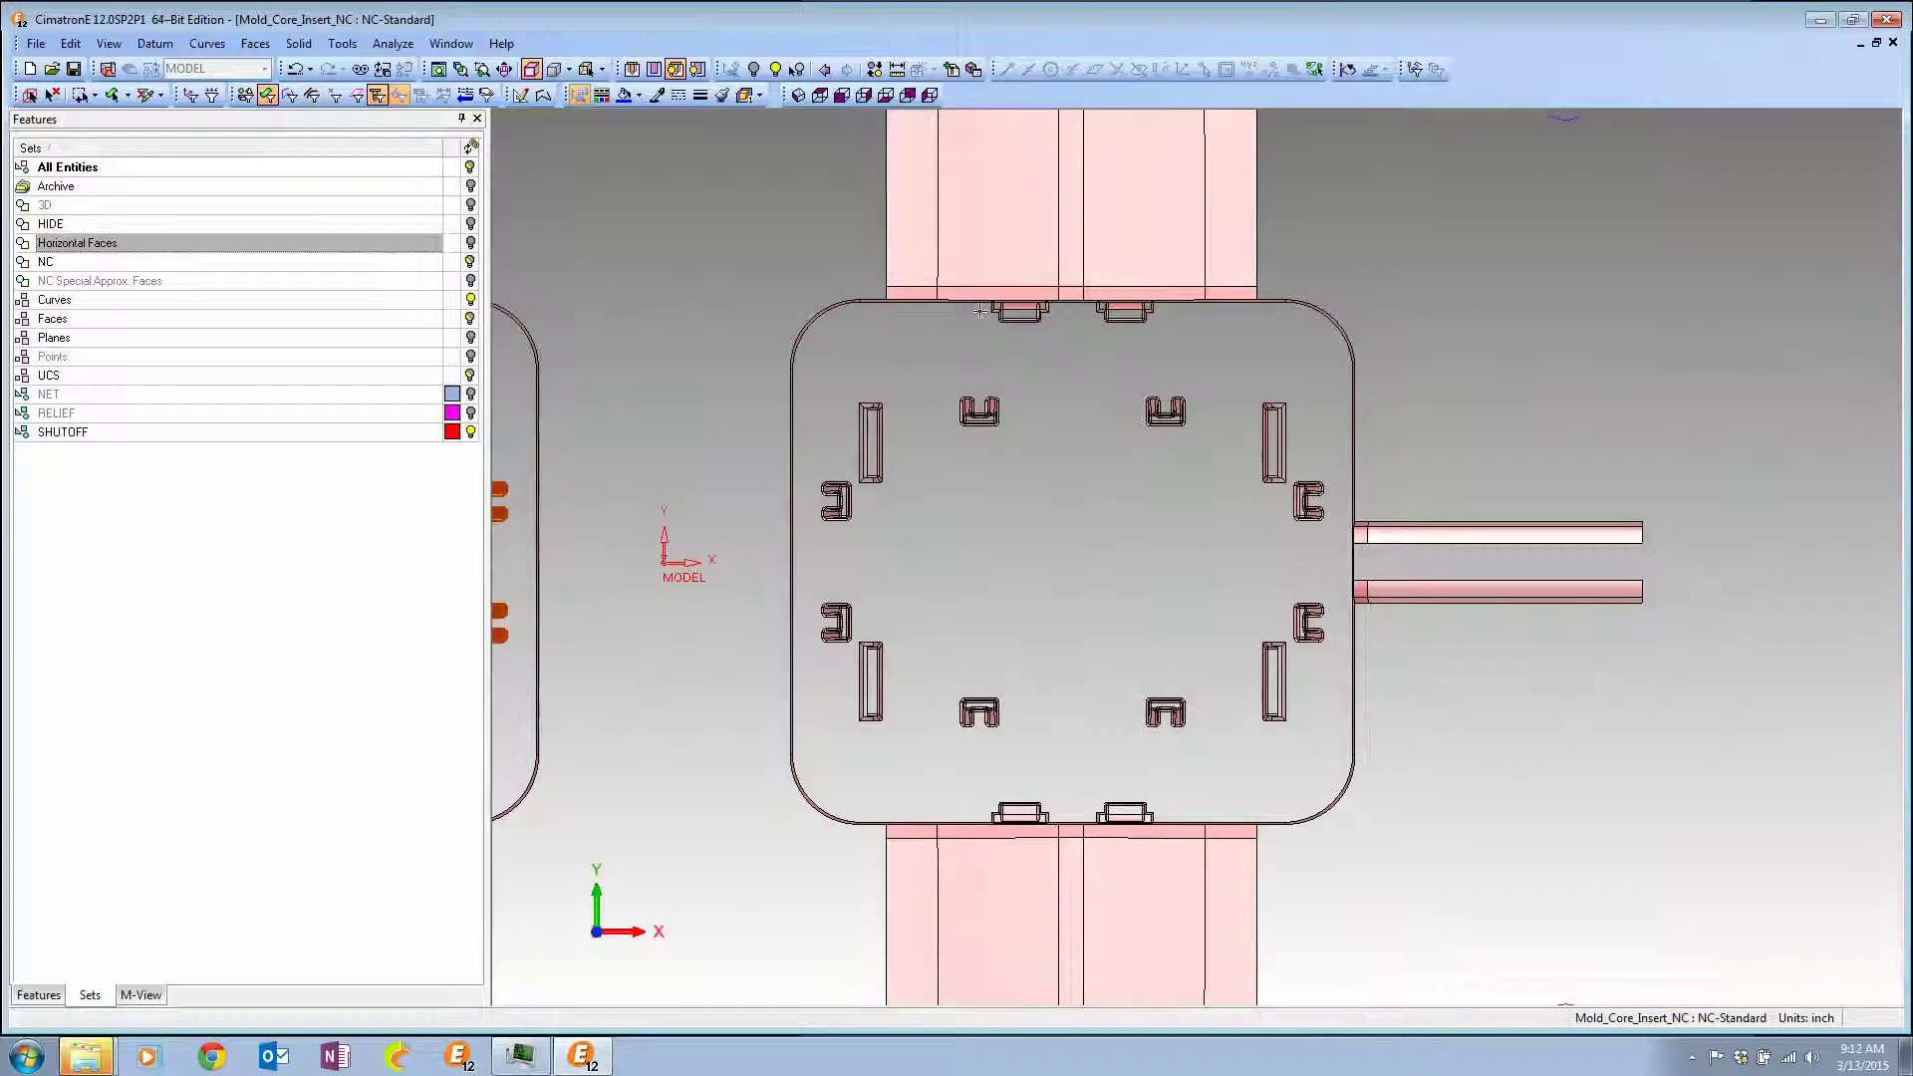
left_click_drag(968, 305, 1184, 382)
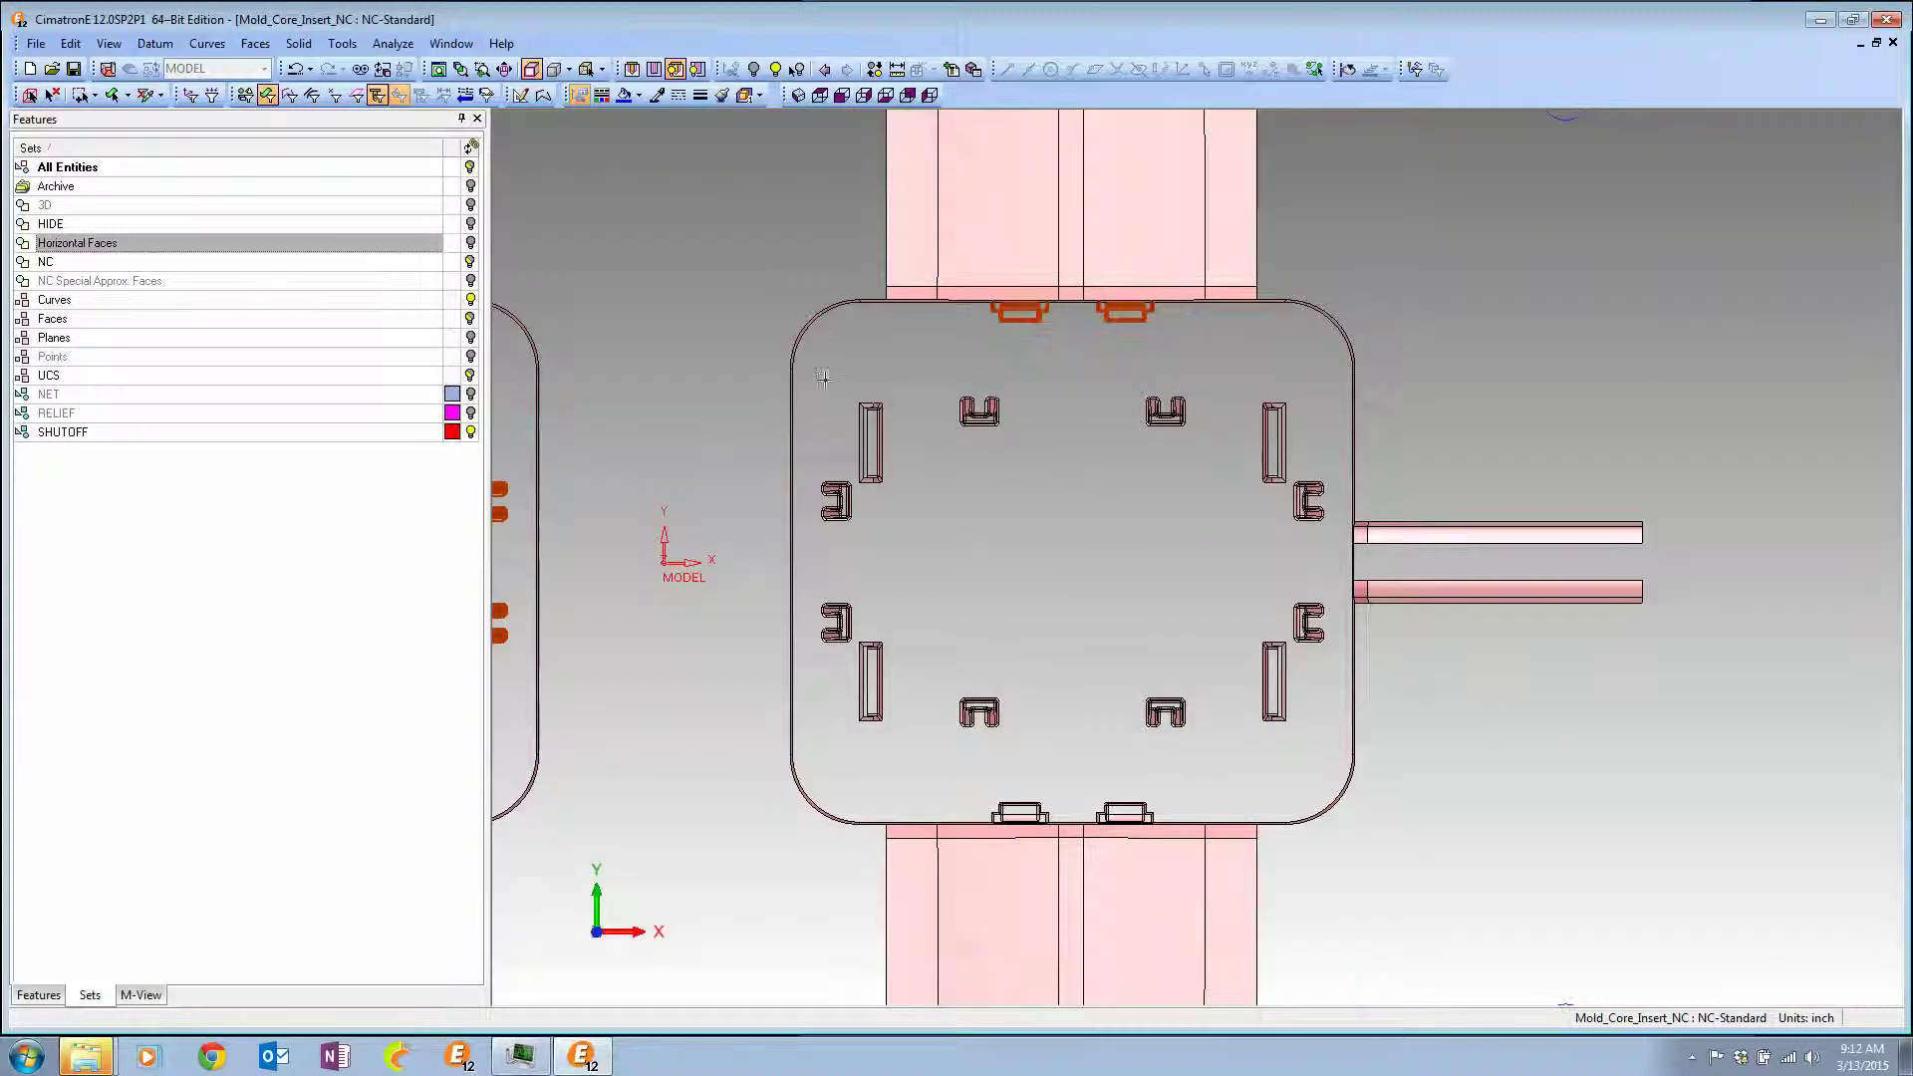
left_click_drag(829, 338, 1325, 767)
middle_click_drag(1216, 969, 1200, 751)
scroll(1200, 752, "up", 4)
left_click_drag(652, 598, 1117, 642)
scroll(1469, 756, "down", 6)
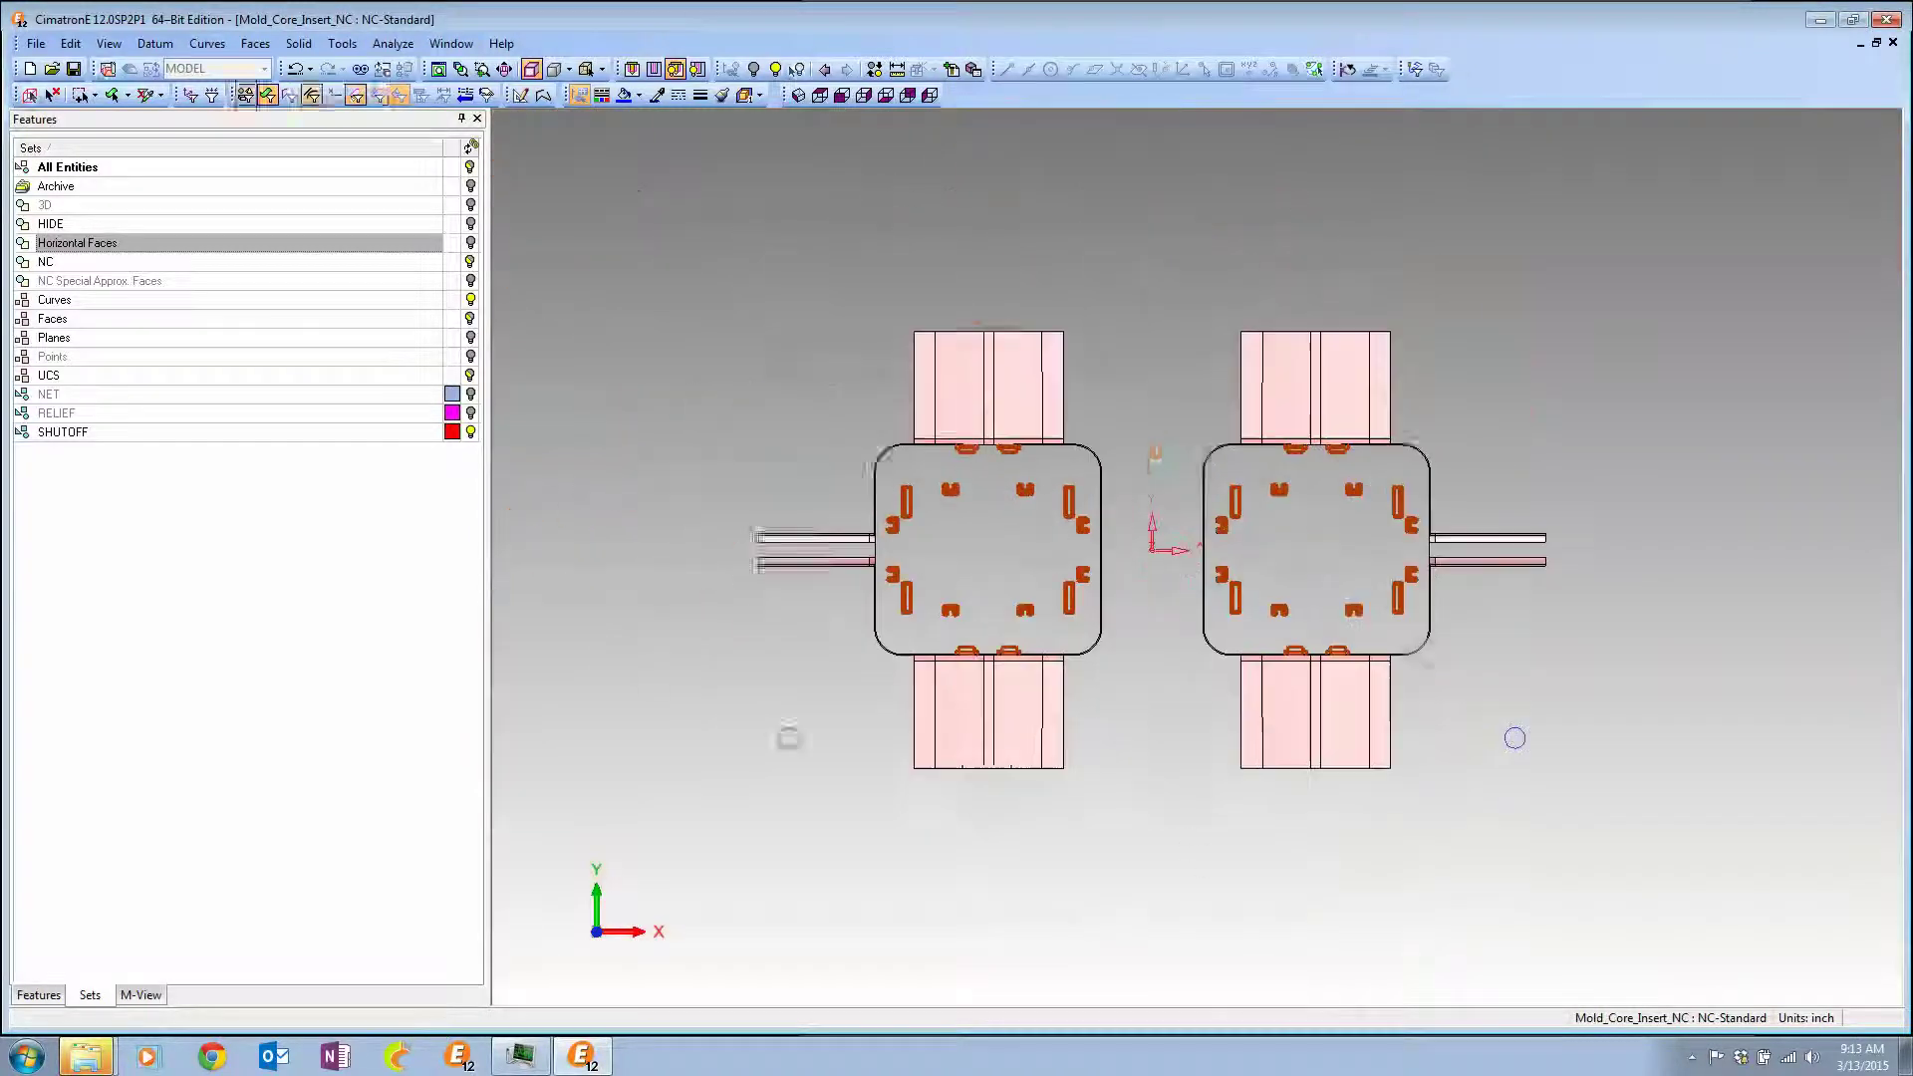
right_click(75, 229)
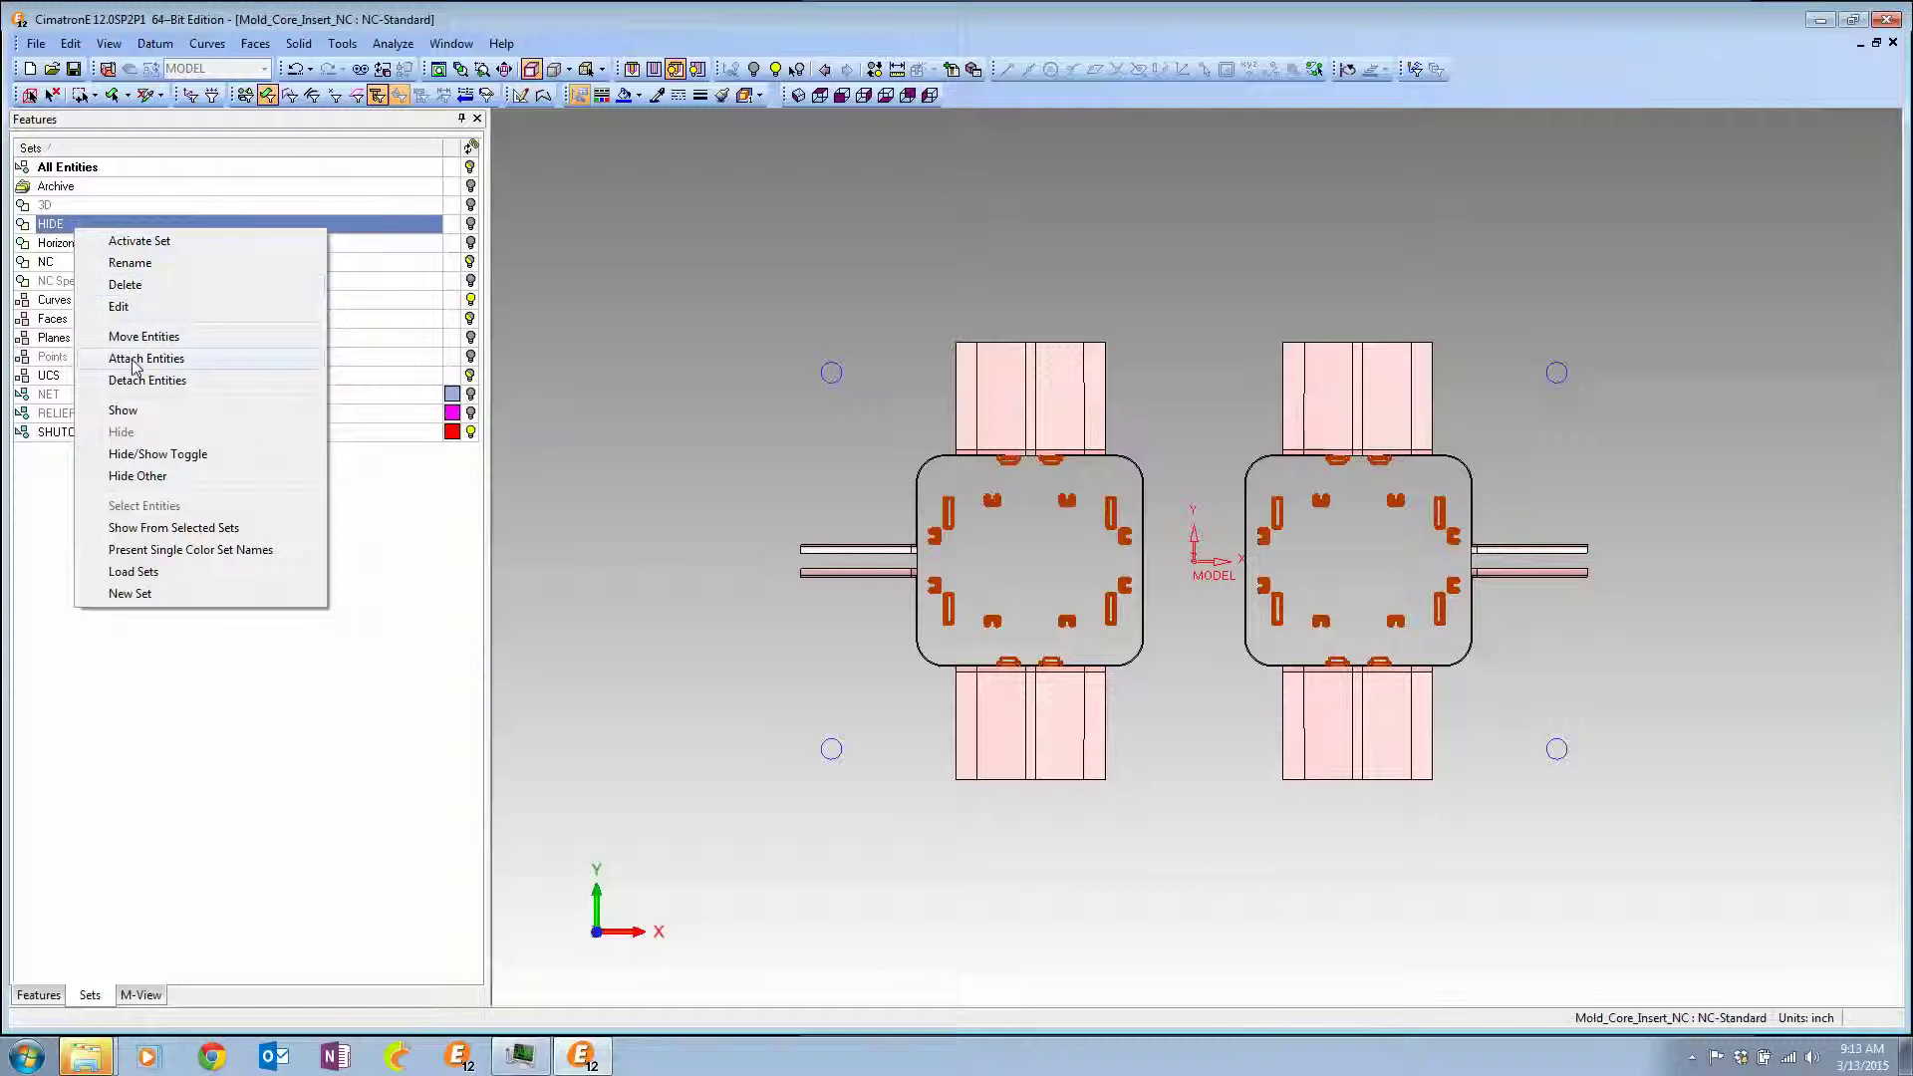
left_click(136, 361)
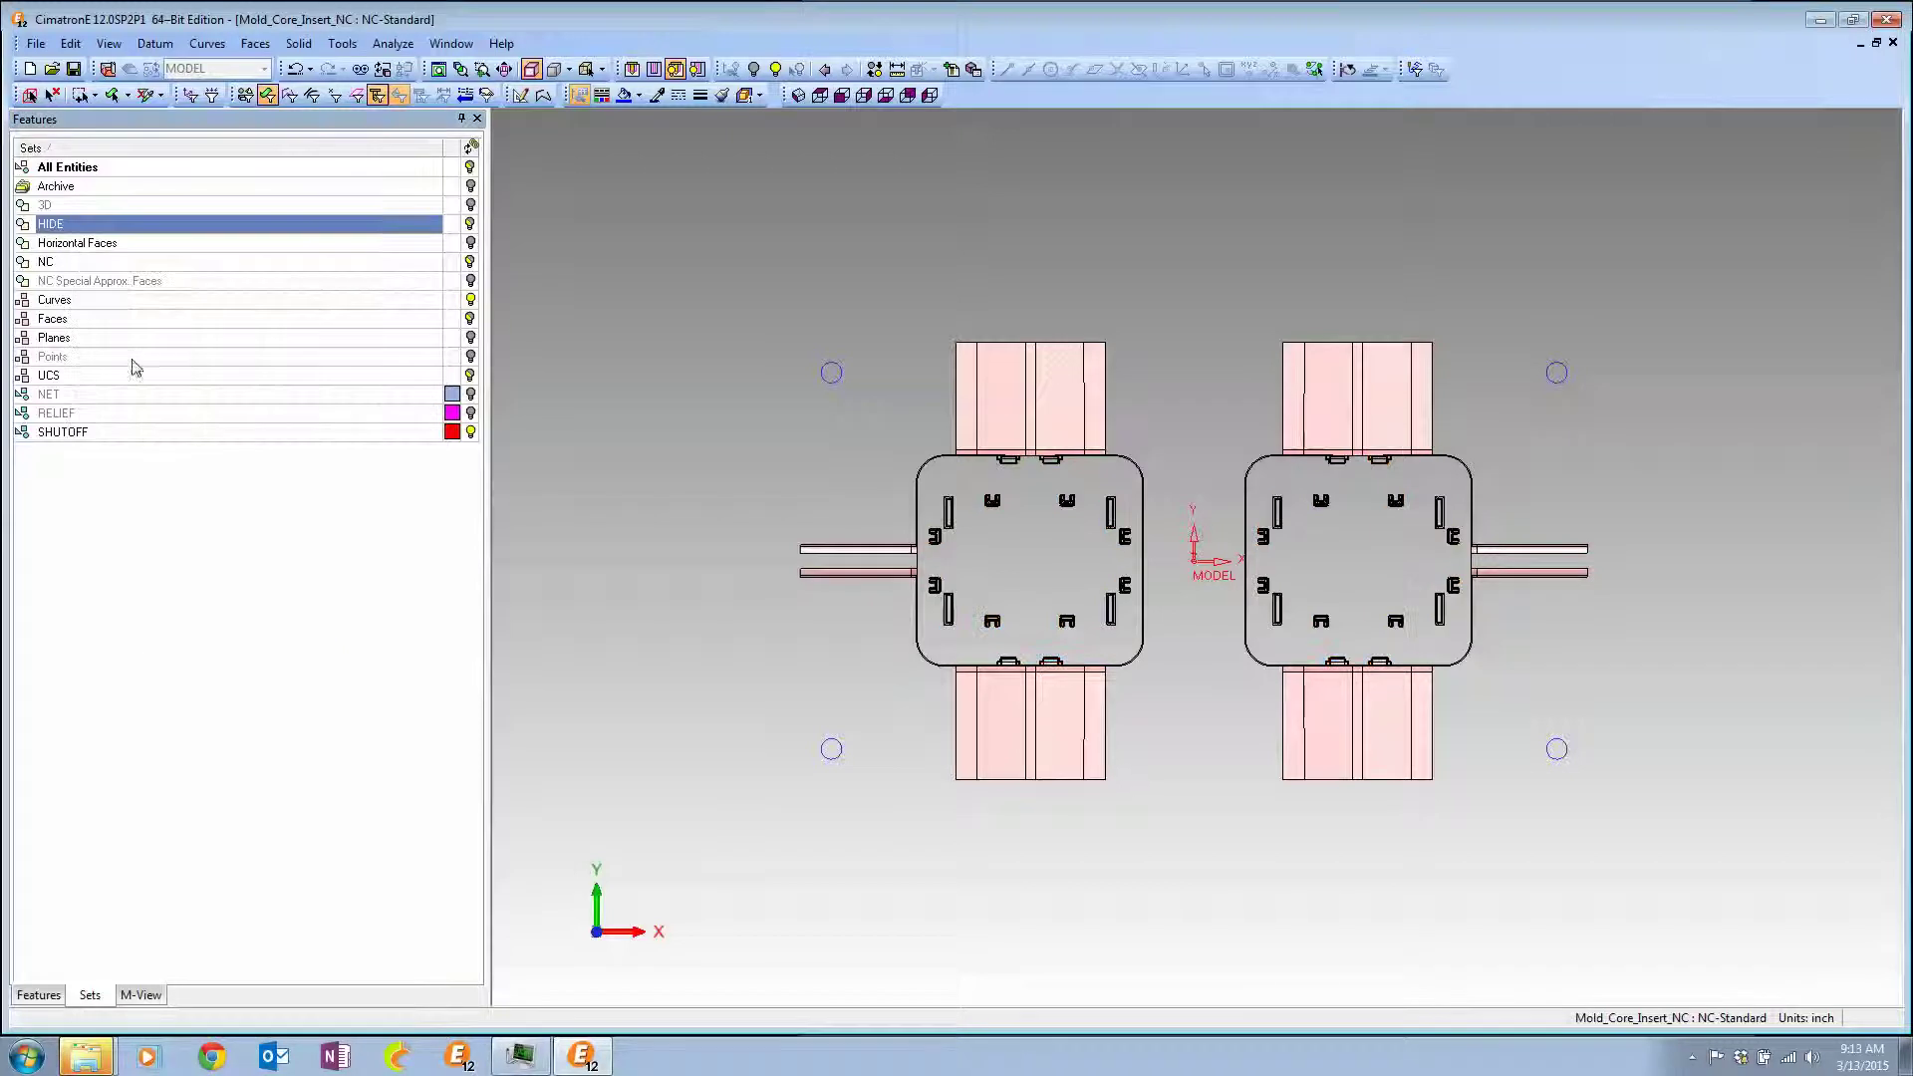
left_click(471, 224)
left_click(471, 225)
Attach the small leftover pocket faces inside the right raised core to the HIDE set and hide that set.
middle_click_drag(964, 478, 995, 403, "ctrl")
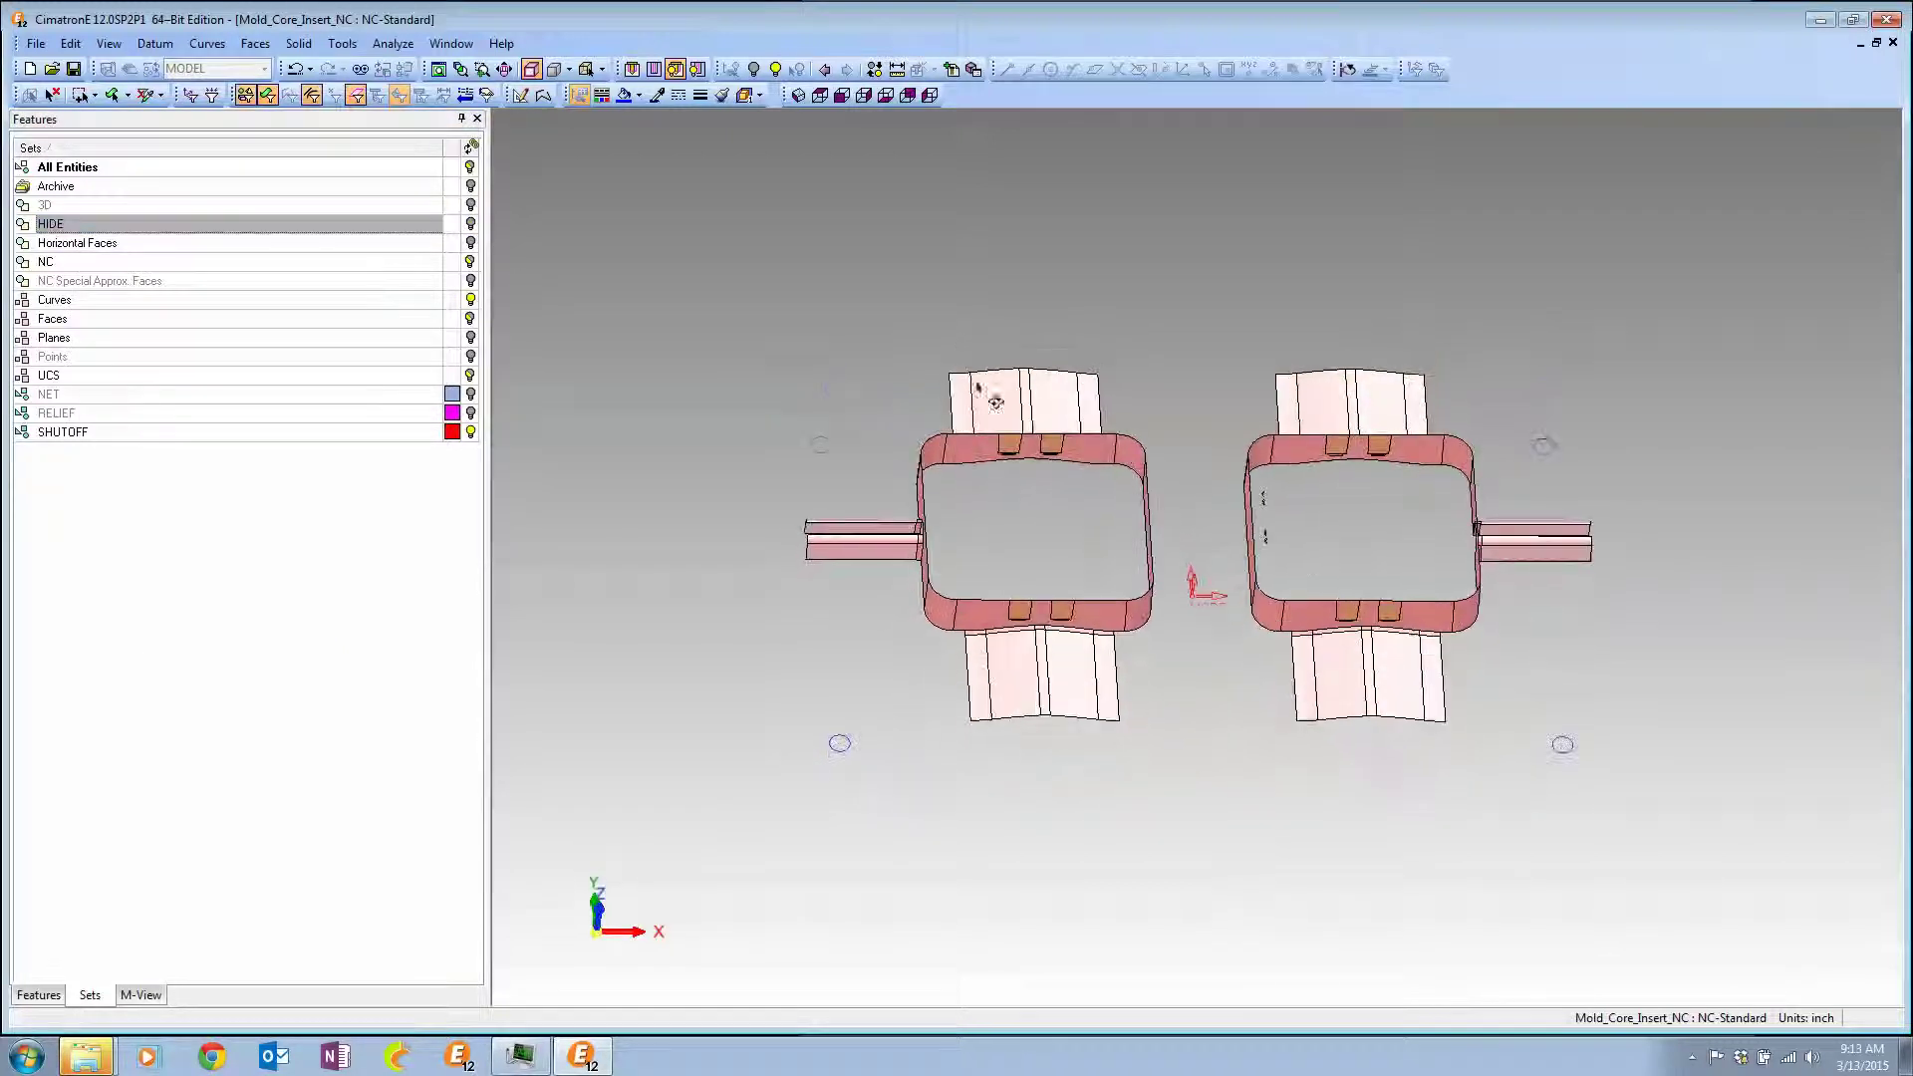
middle_click_drag(1311, 560, 1126, 578, "ctrl")
right_click_drag(1126, 578, 979, 406, "ctrl")
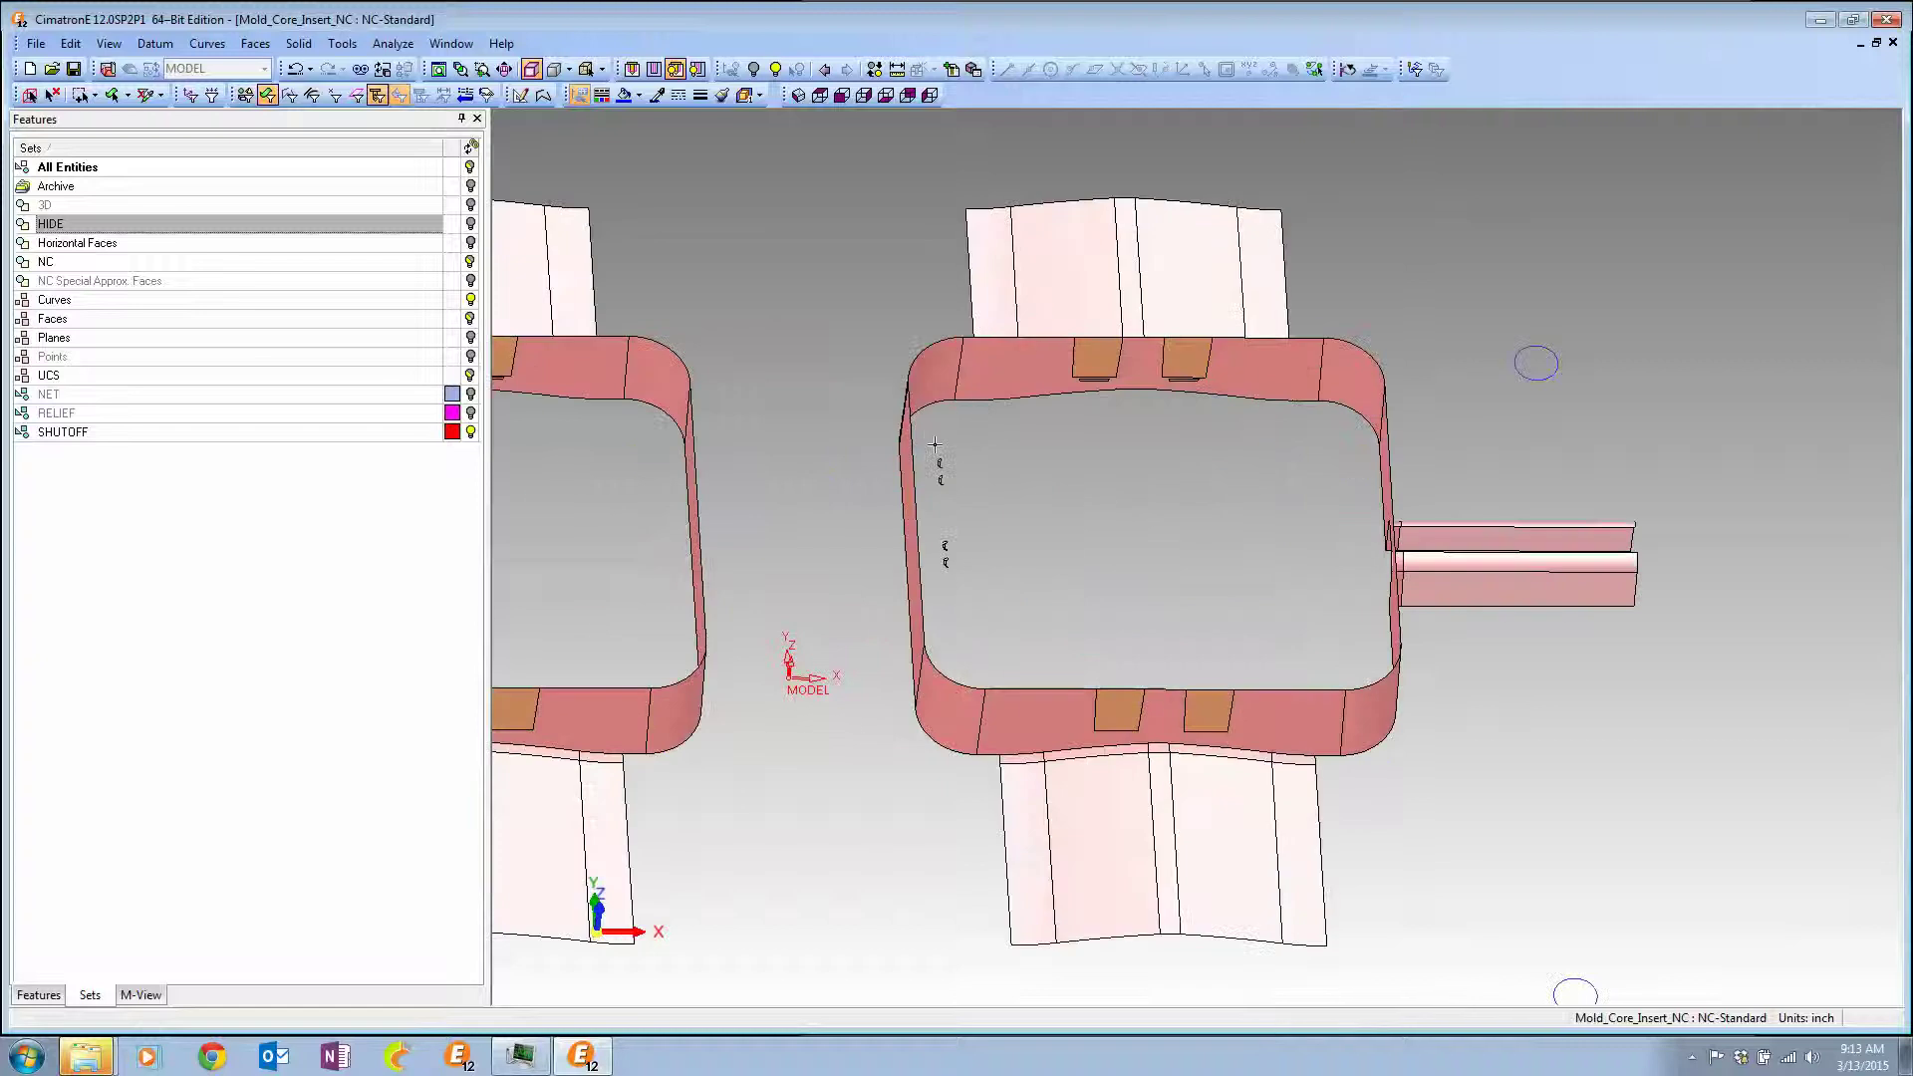
left_click_drag(935, 444, 991, 588)
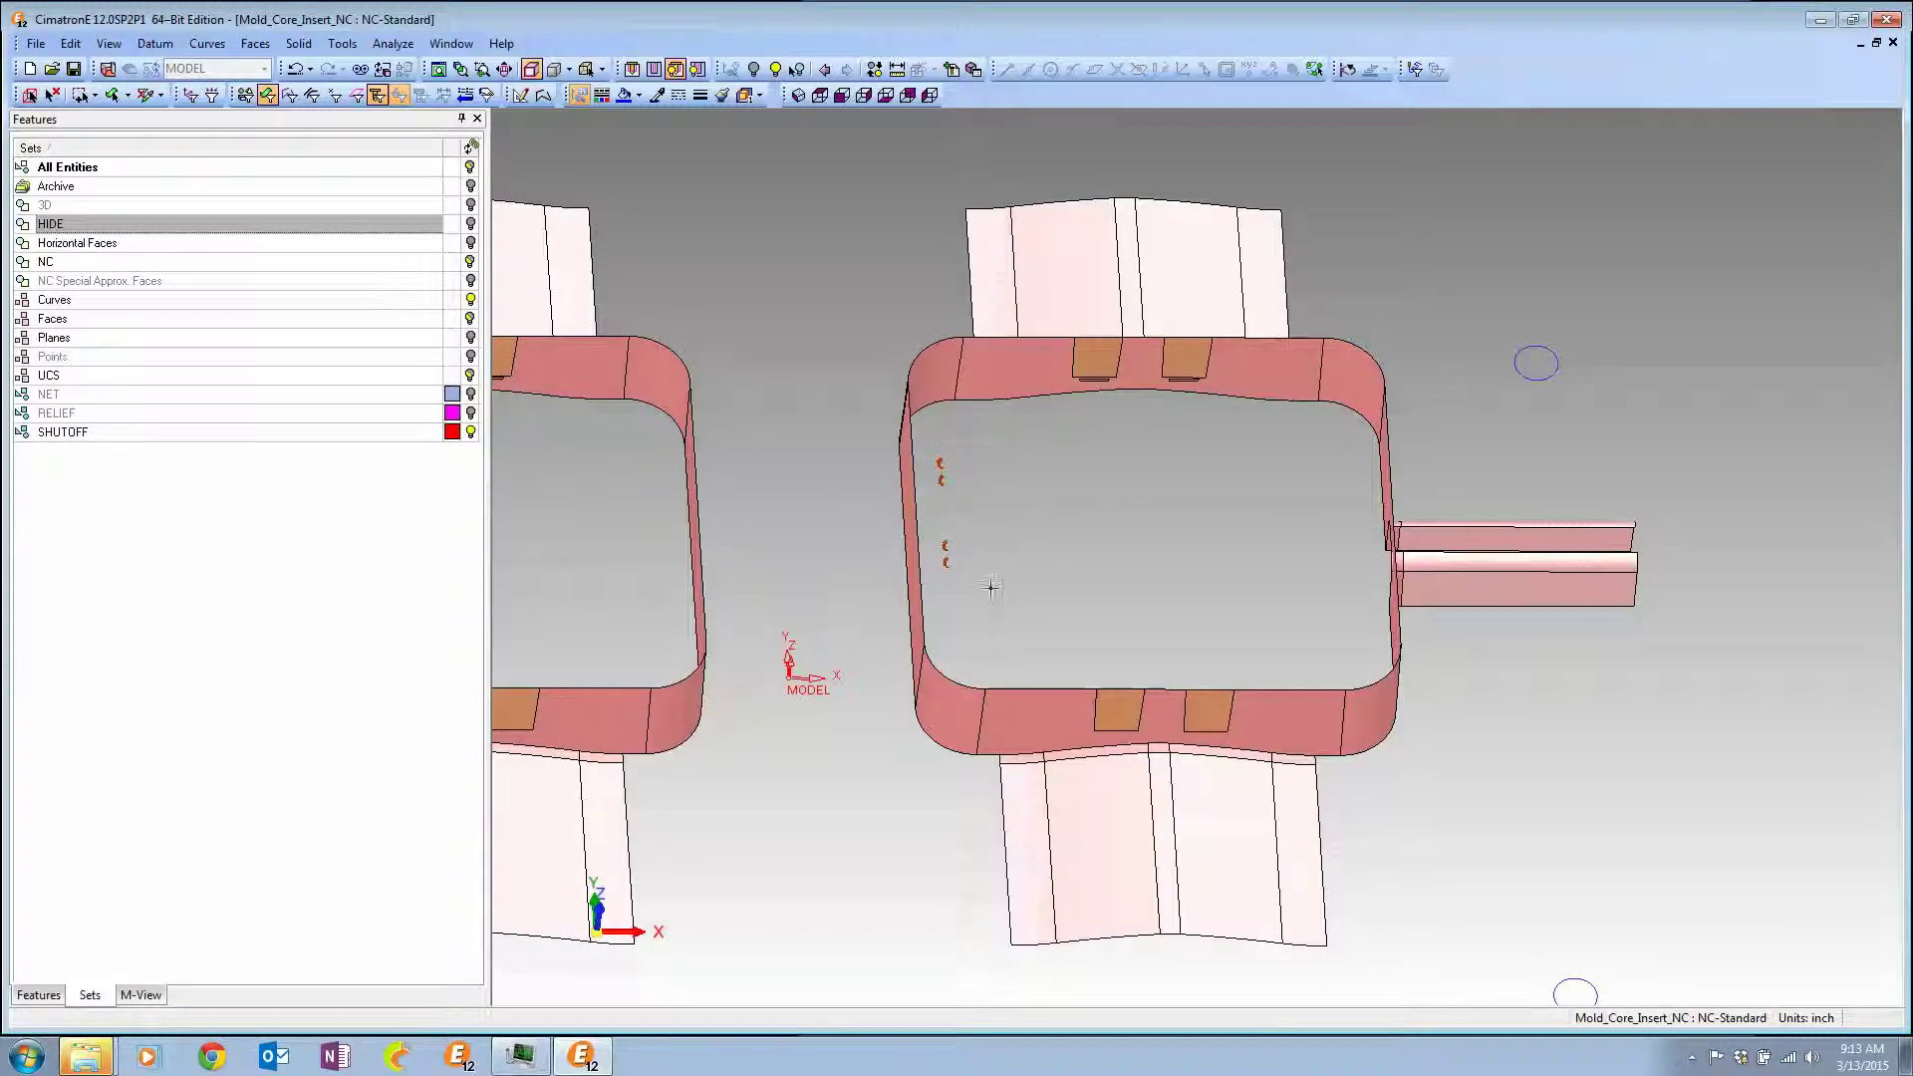
right_click(108, 228)
left_click(166, 333)
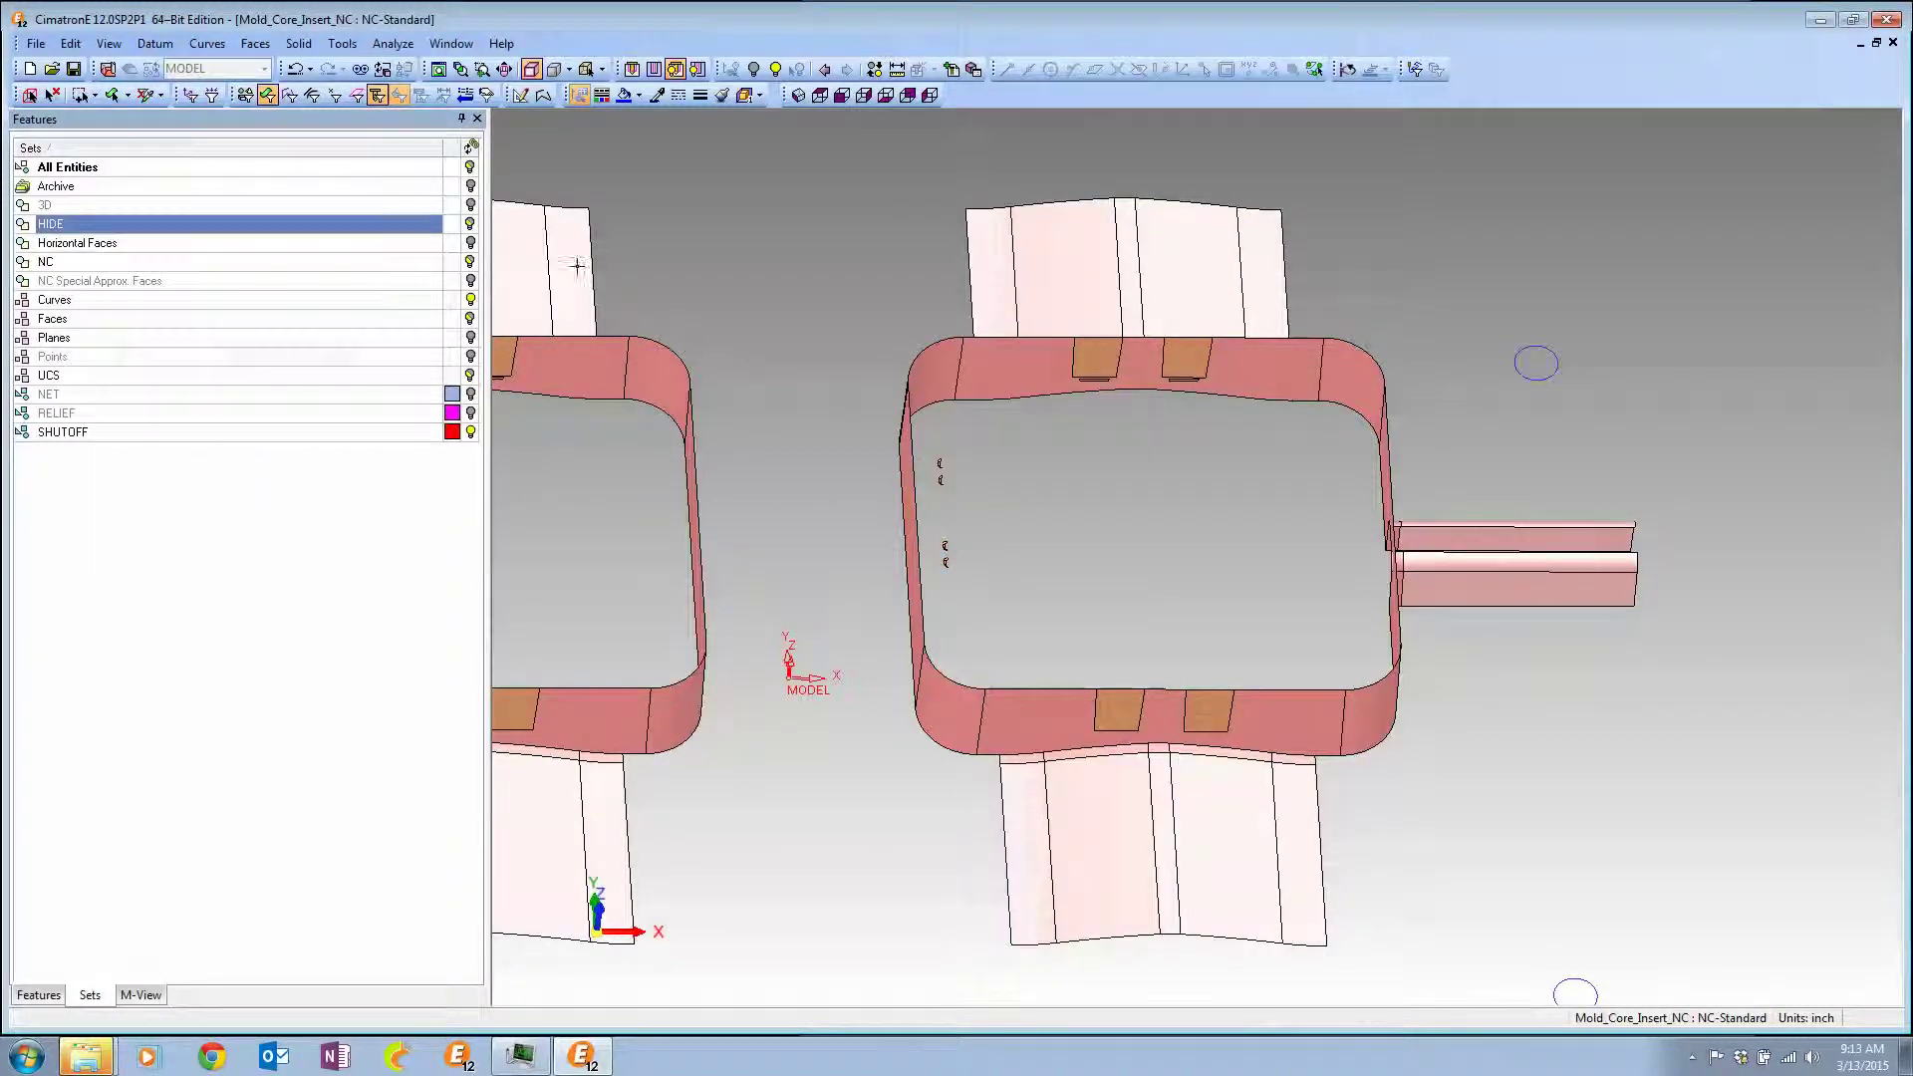
left_click(469, 224)
left_click(469, 224)
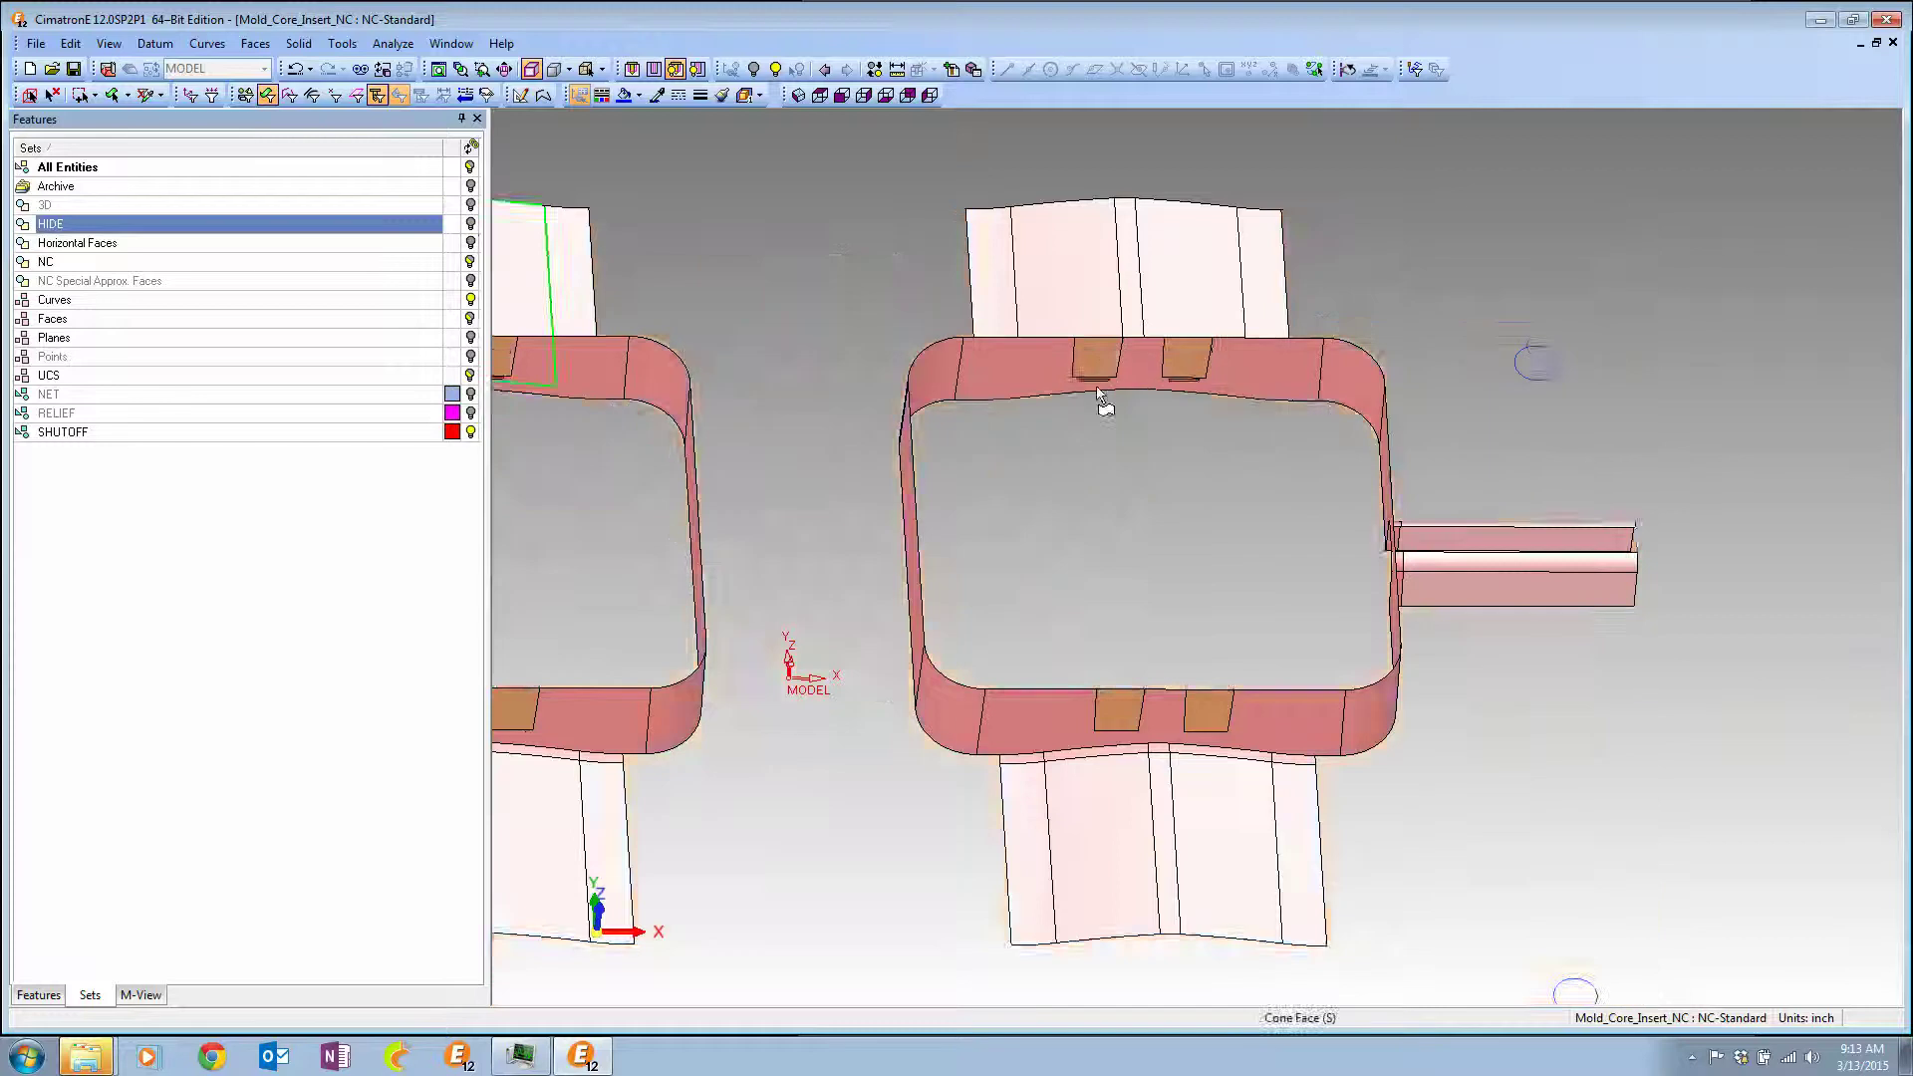
Select all the remaining visible faces around both raised cores and attach them to the 3D set.
right_click_drag(1102, 402, 738, 519, "ctrl")
middle_click_drag(737, 518, 912, 424, "ctrl")
left_click_drag(912, 424, 919, 470, "ctrl")
middle_click_drag(920, 472, 961, 536)
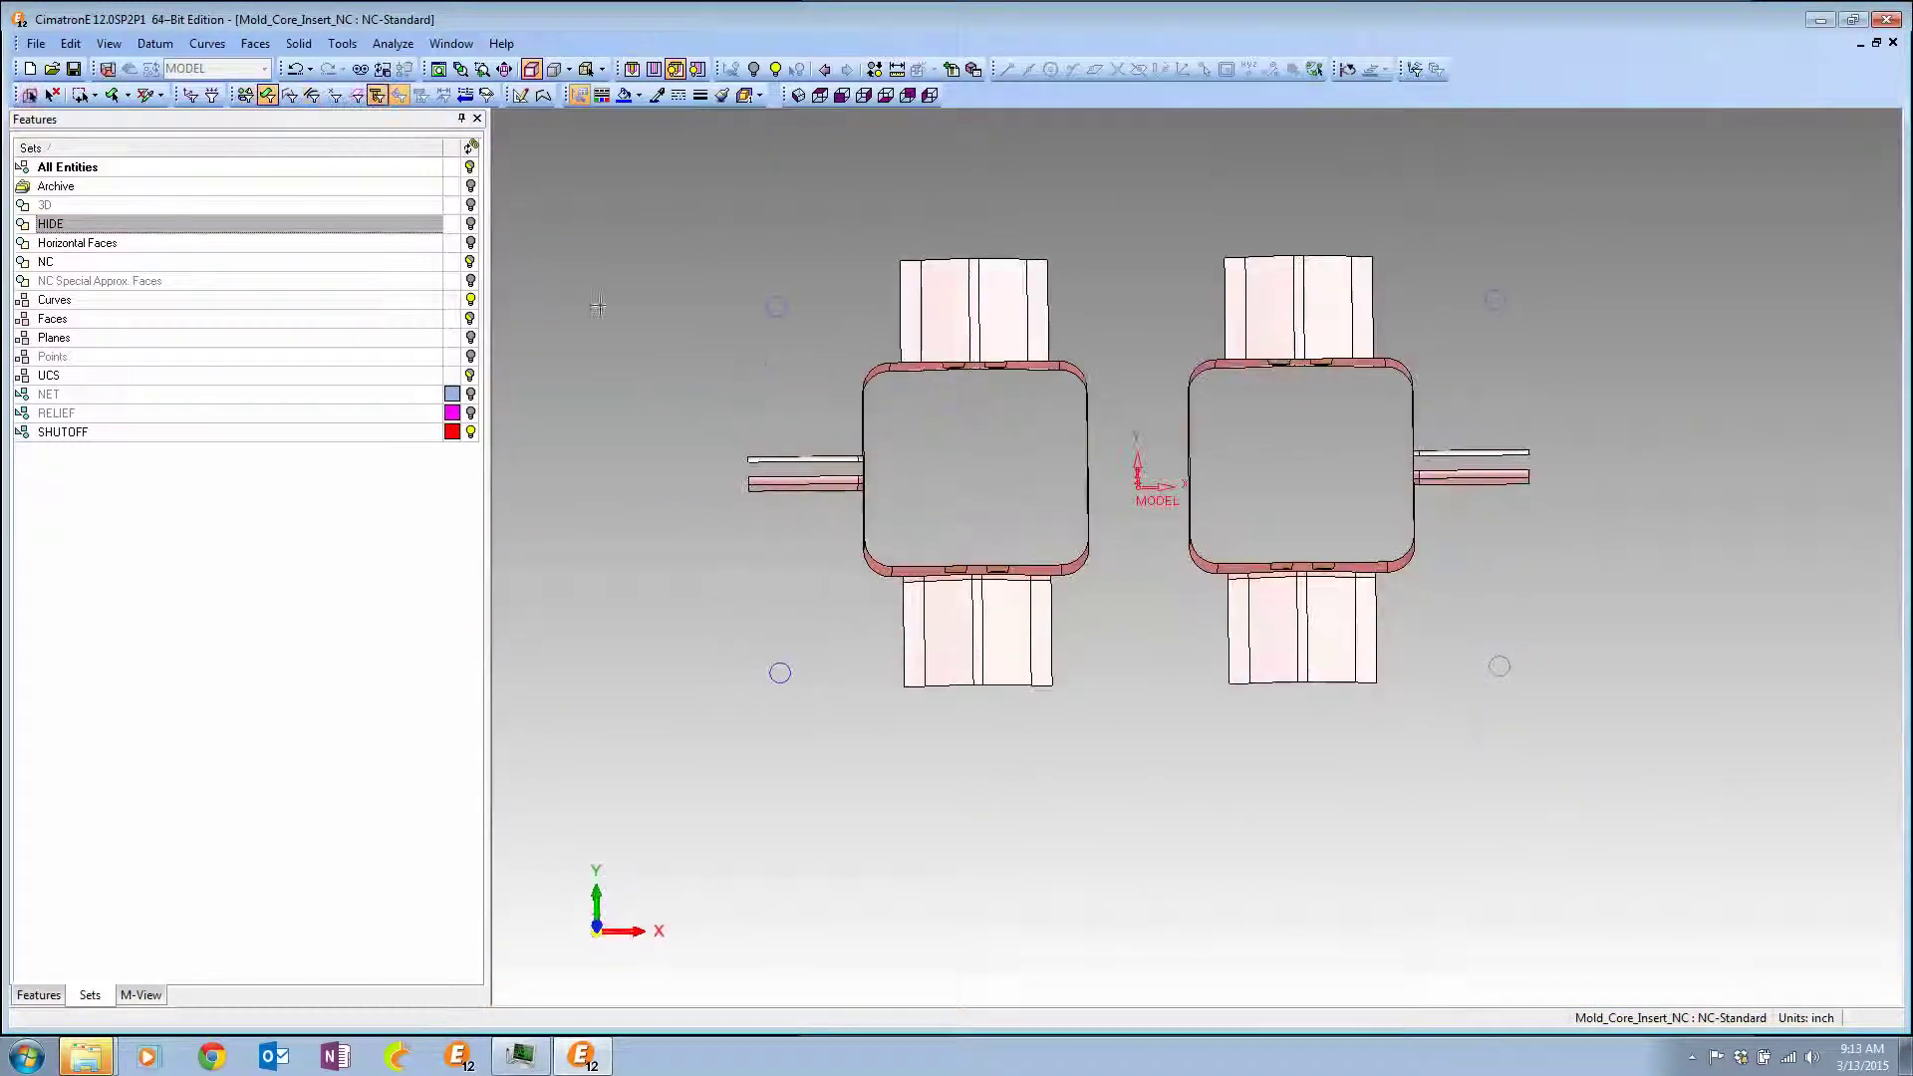
middle_click_drag(847, 371, 804, 294)
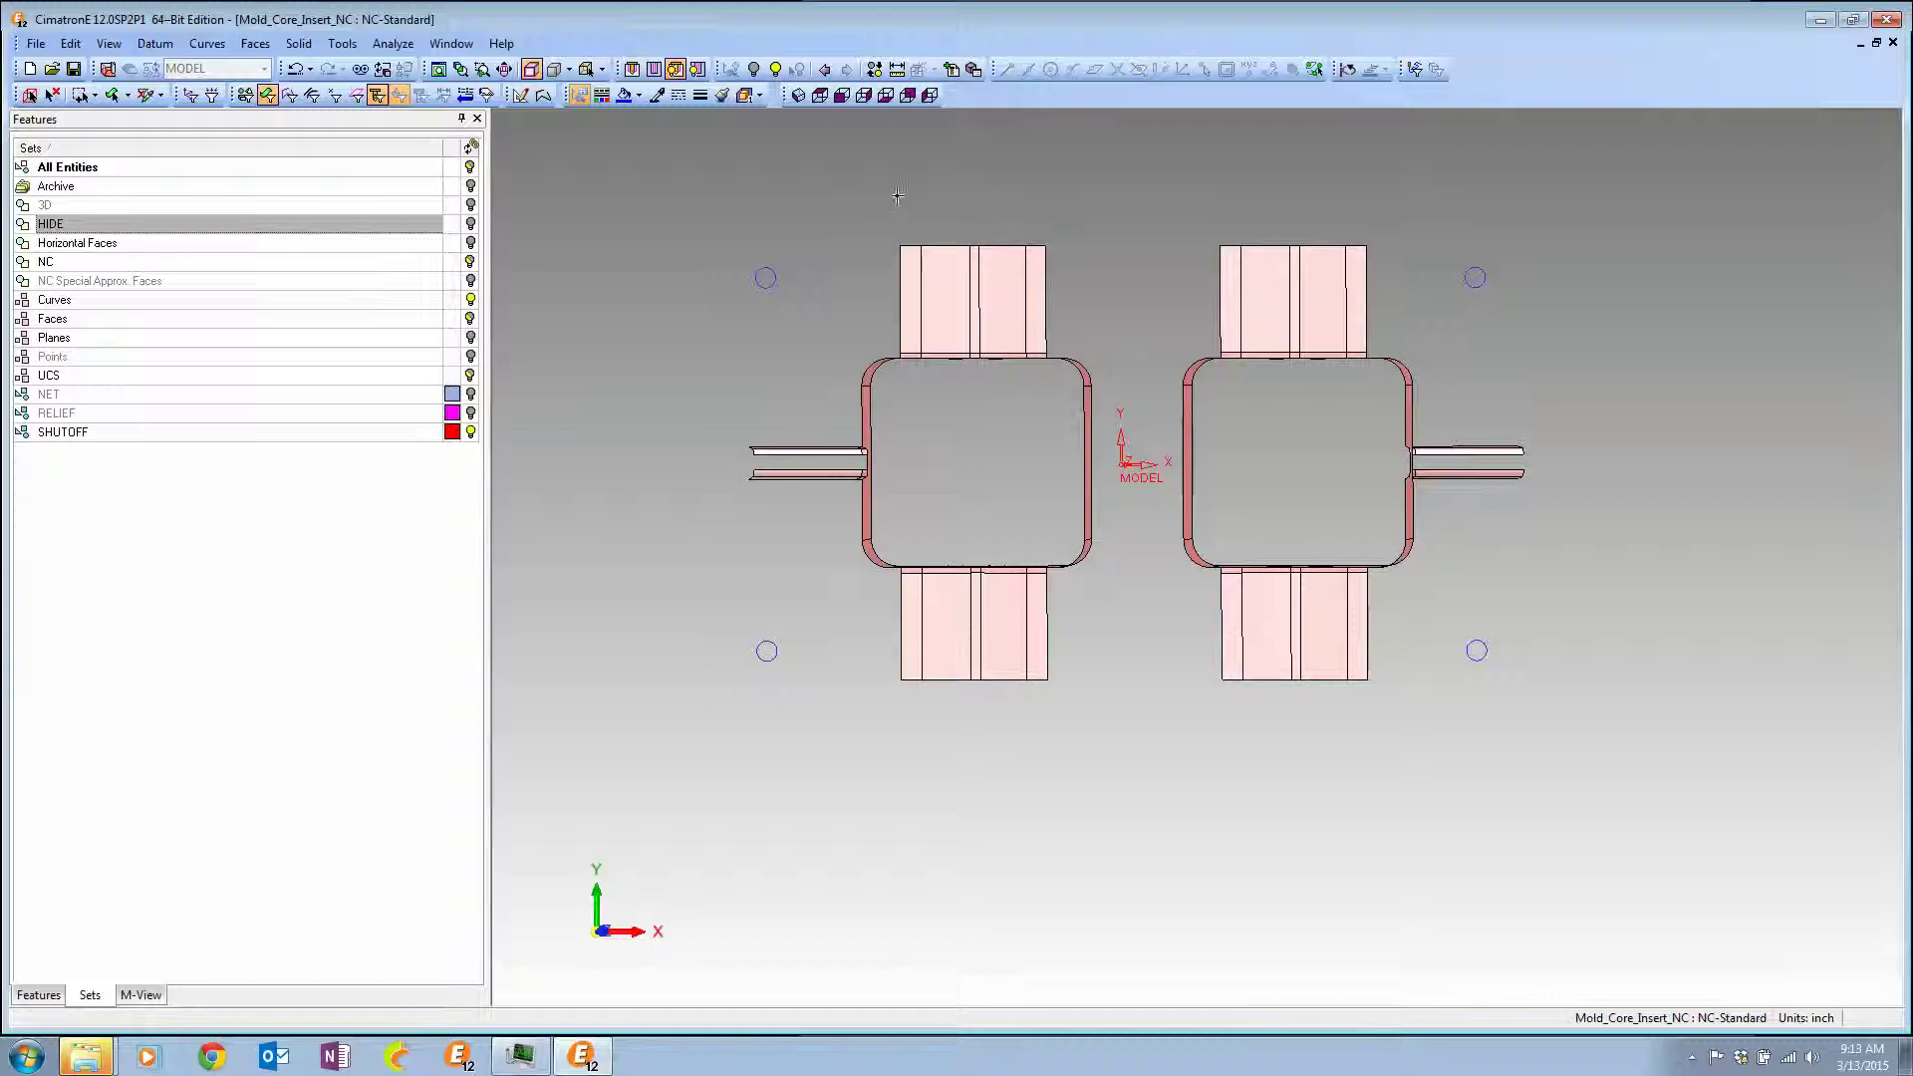
left_click_drag(842, 211, 1108, 762)
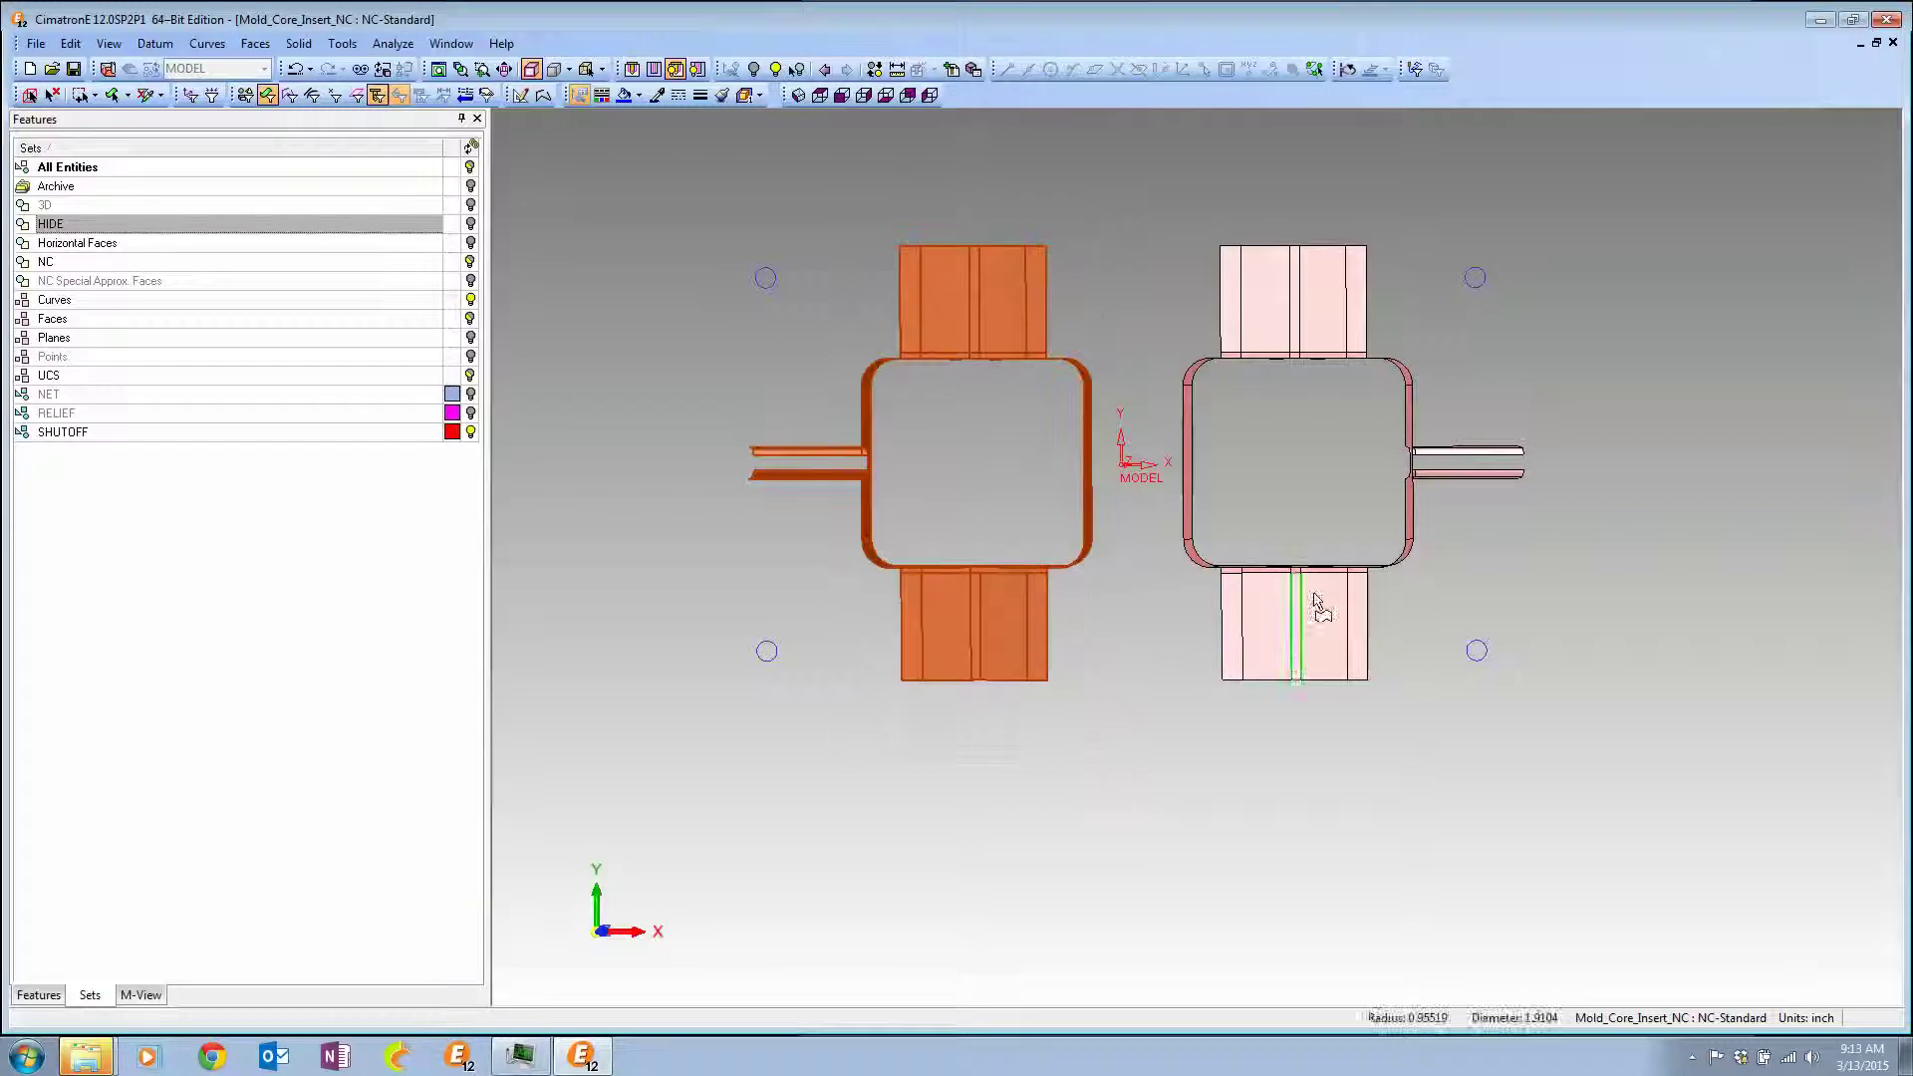
left_click_drag(1248, 335, 1397, 693)
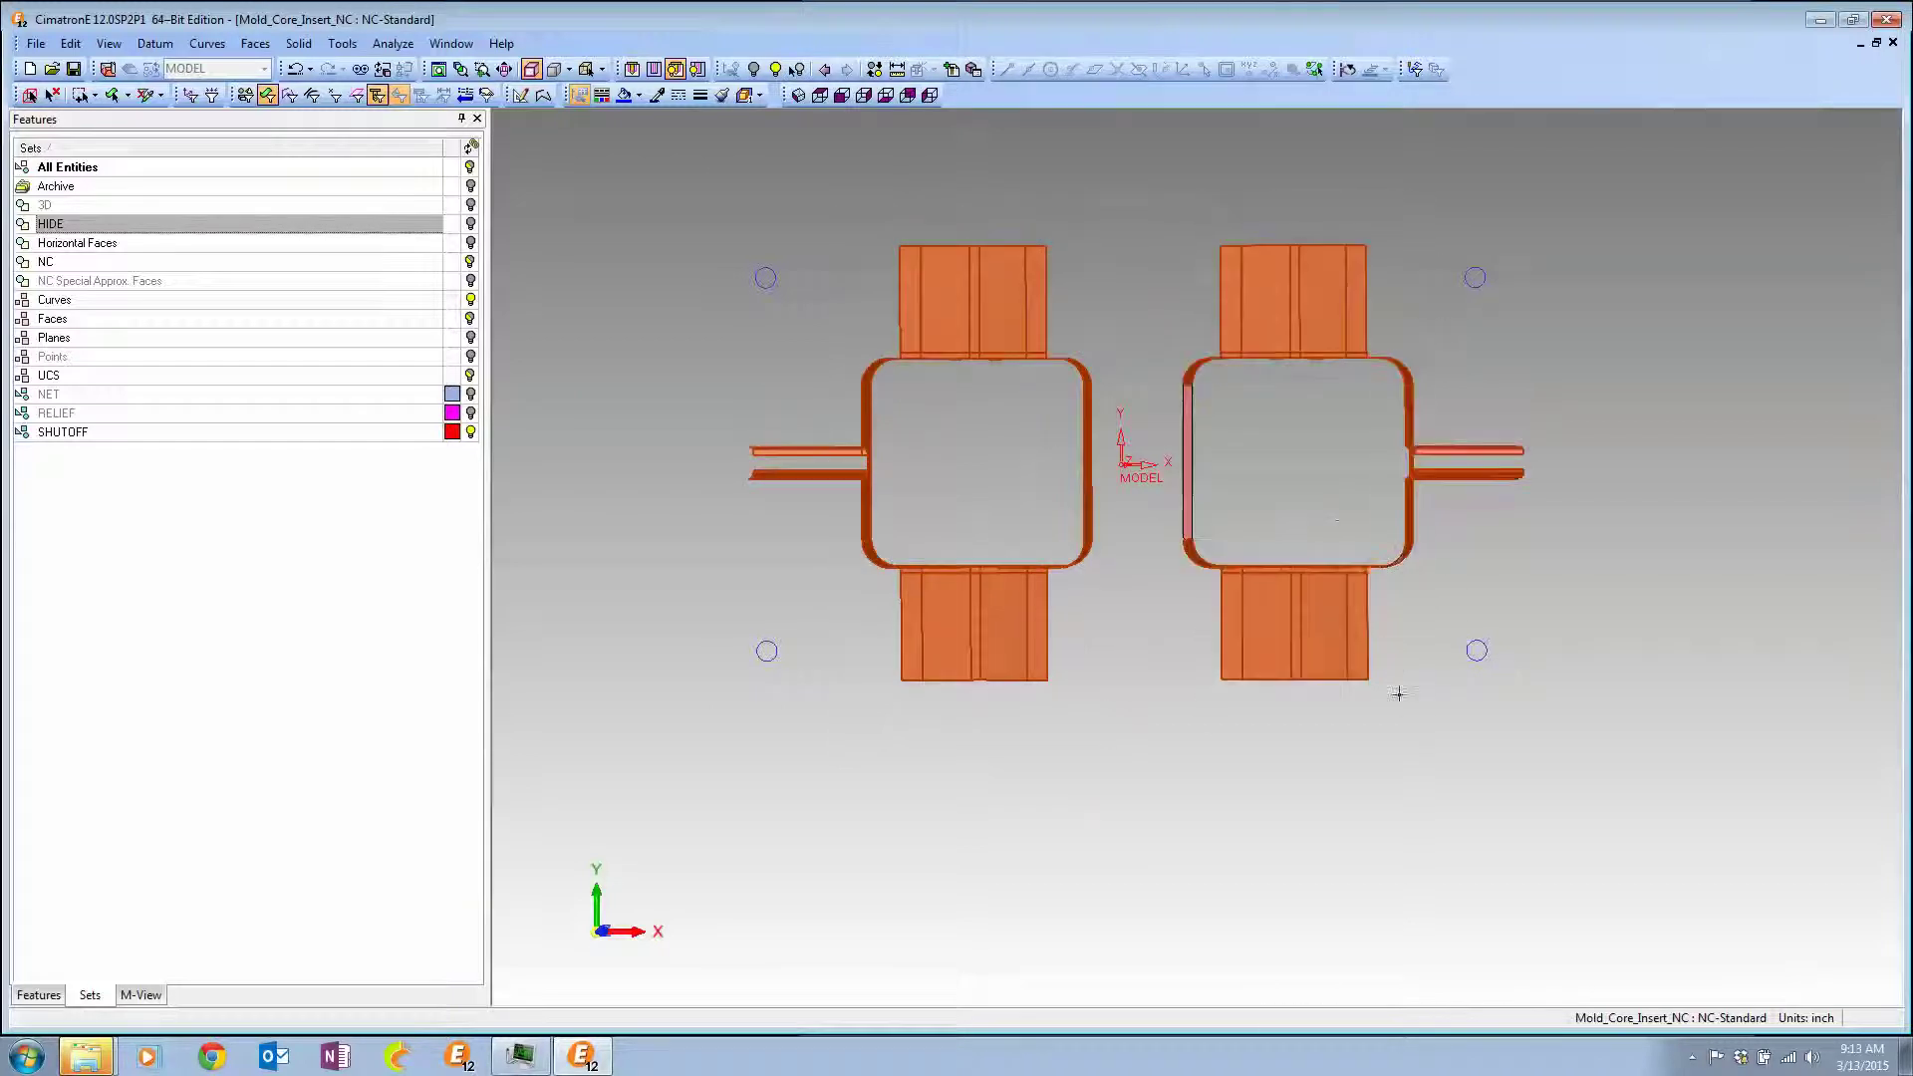
middle_click_drag(1323, 469, 1307, 470)
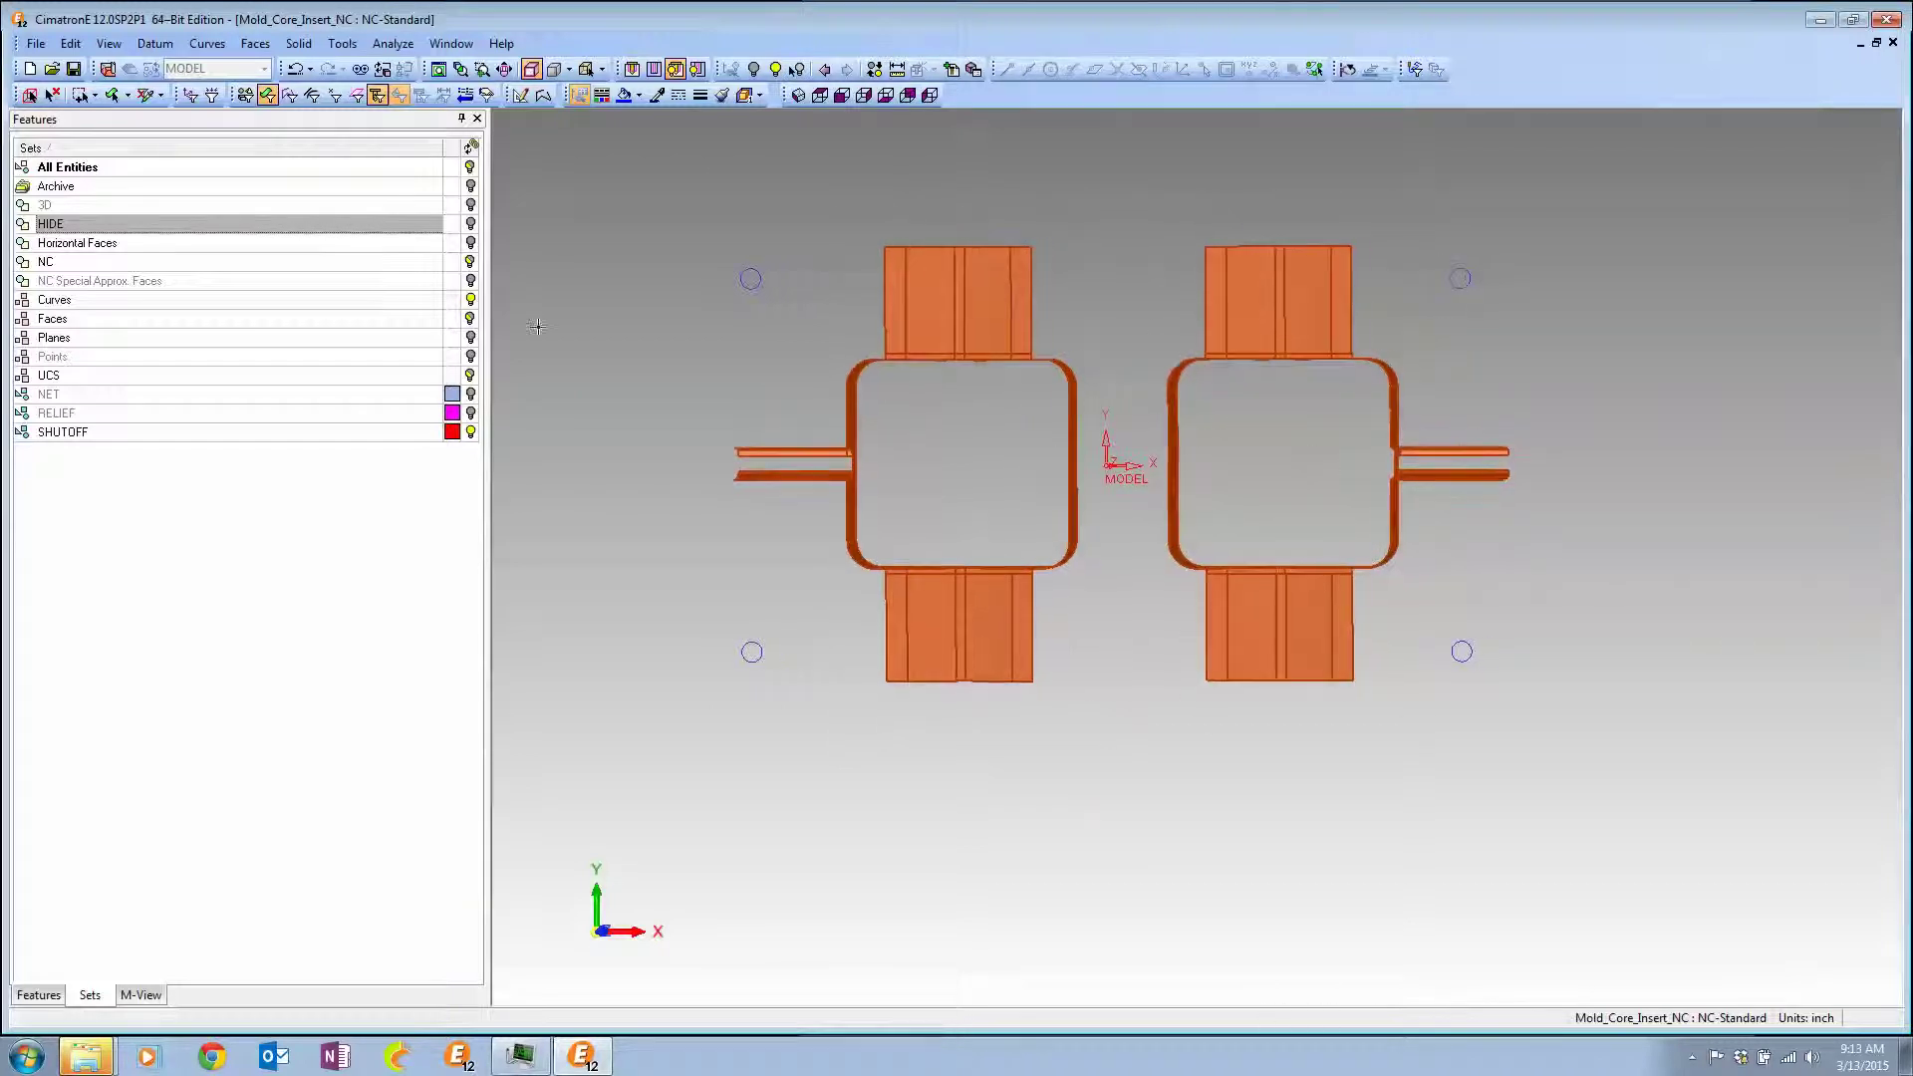
right_click(116, 206)
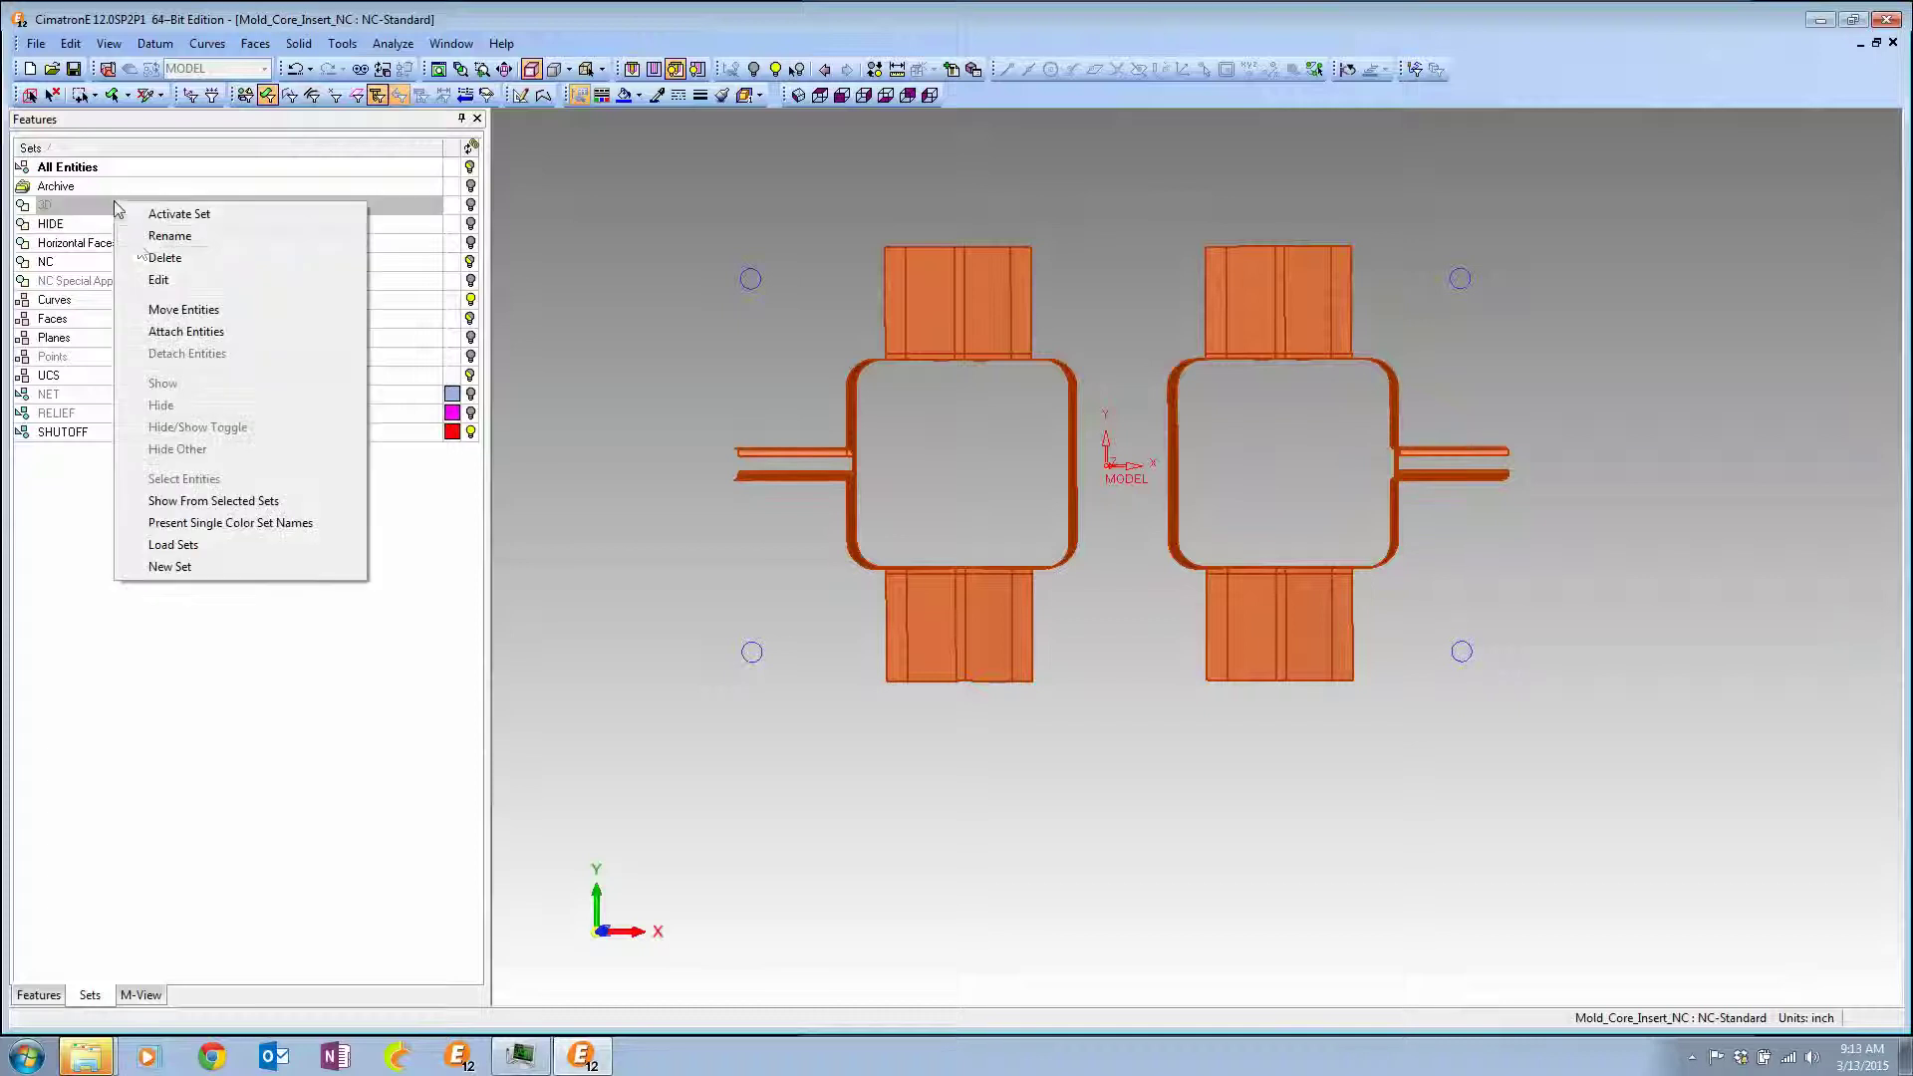
left_click(189, 333)
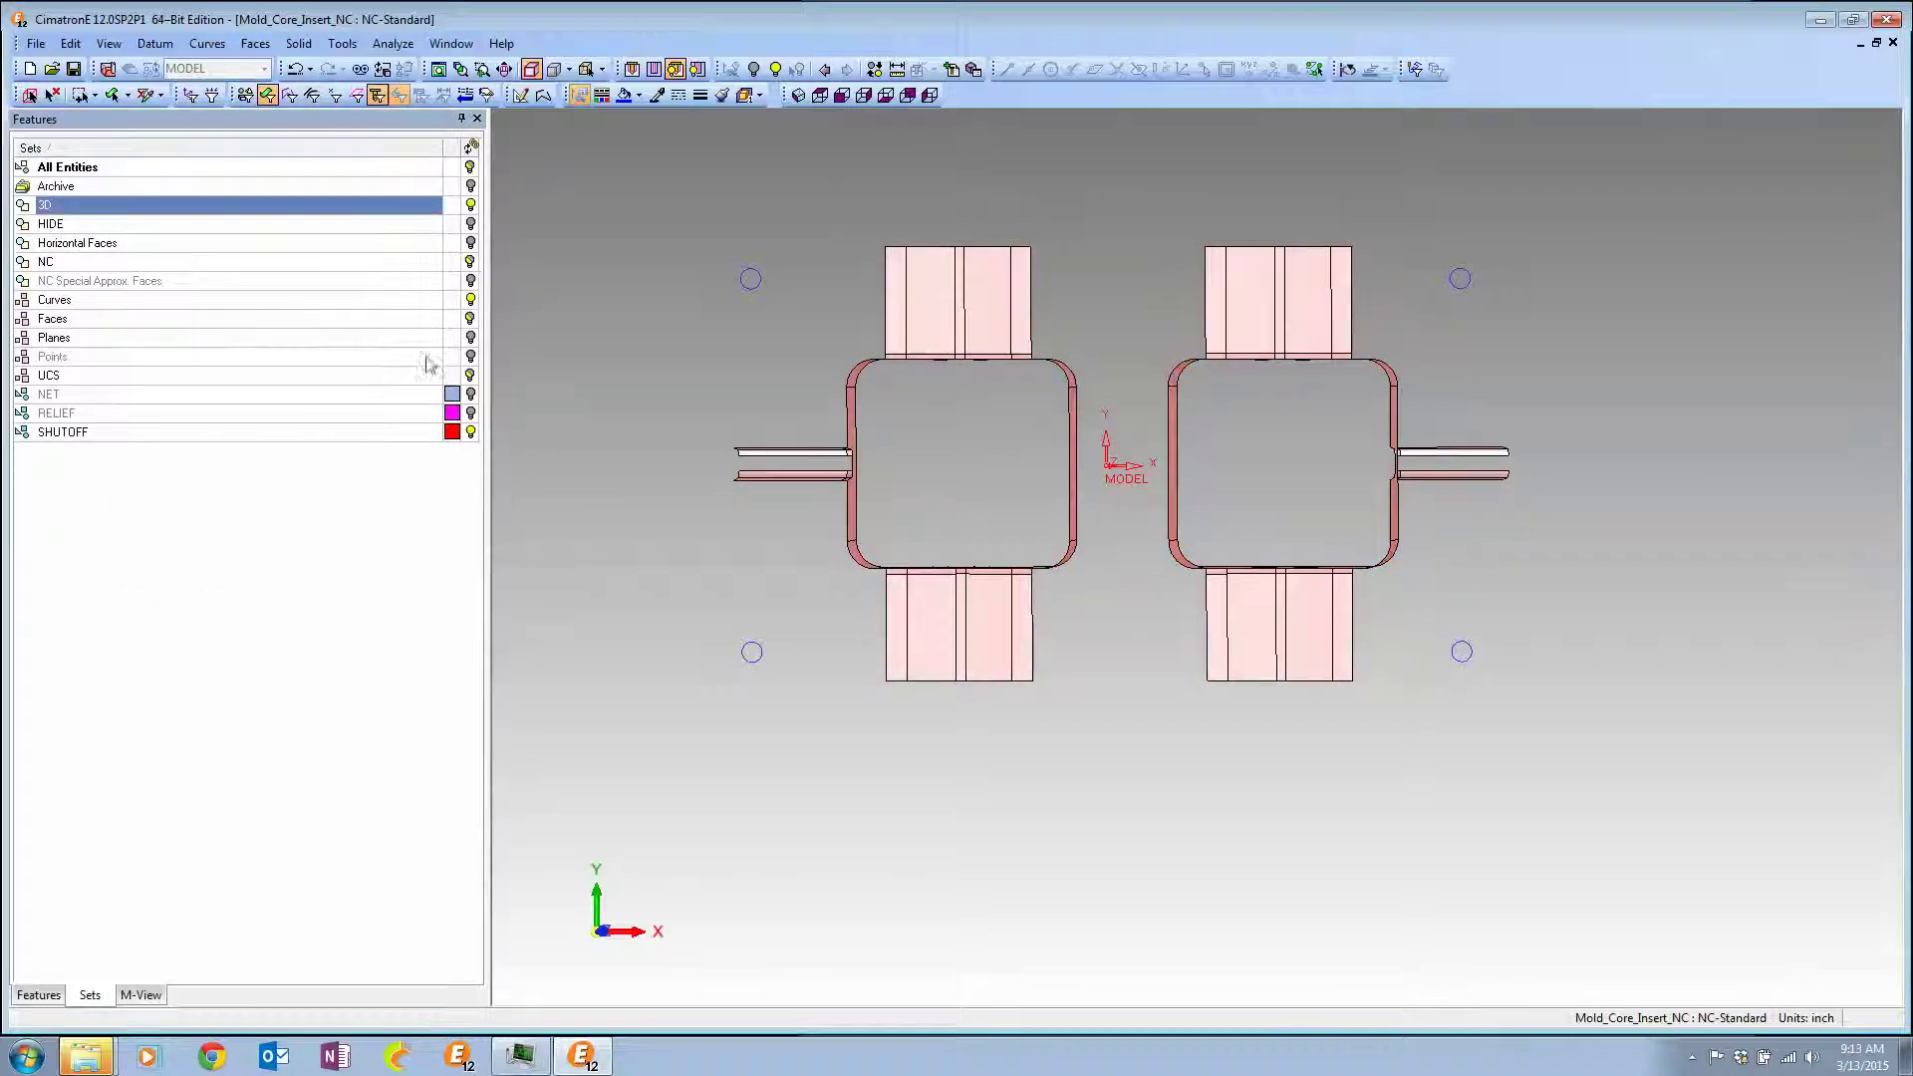
Check the 3D set by turning its display off and on, and display the Horizontal Faces set as well.
left_click(470, 205)
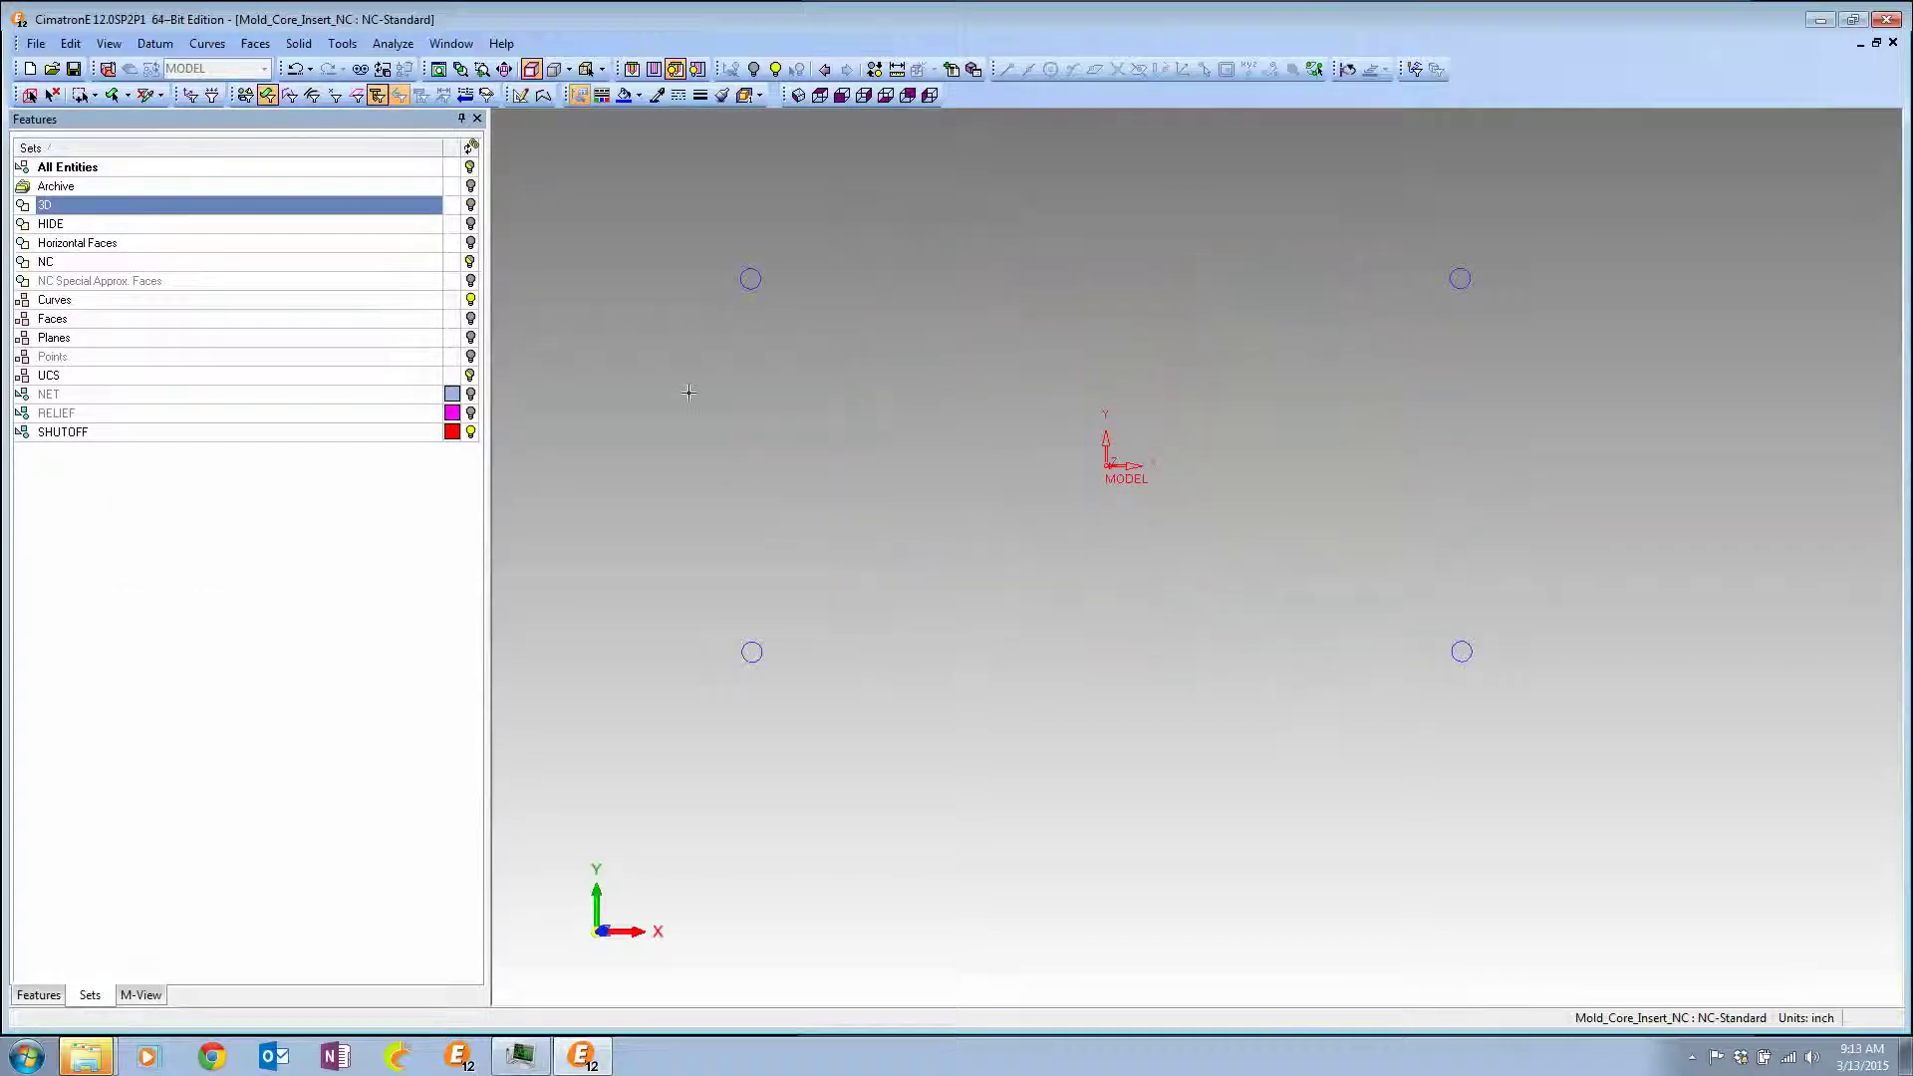
left_click(471, 206)
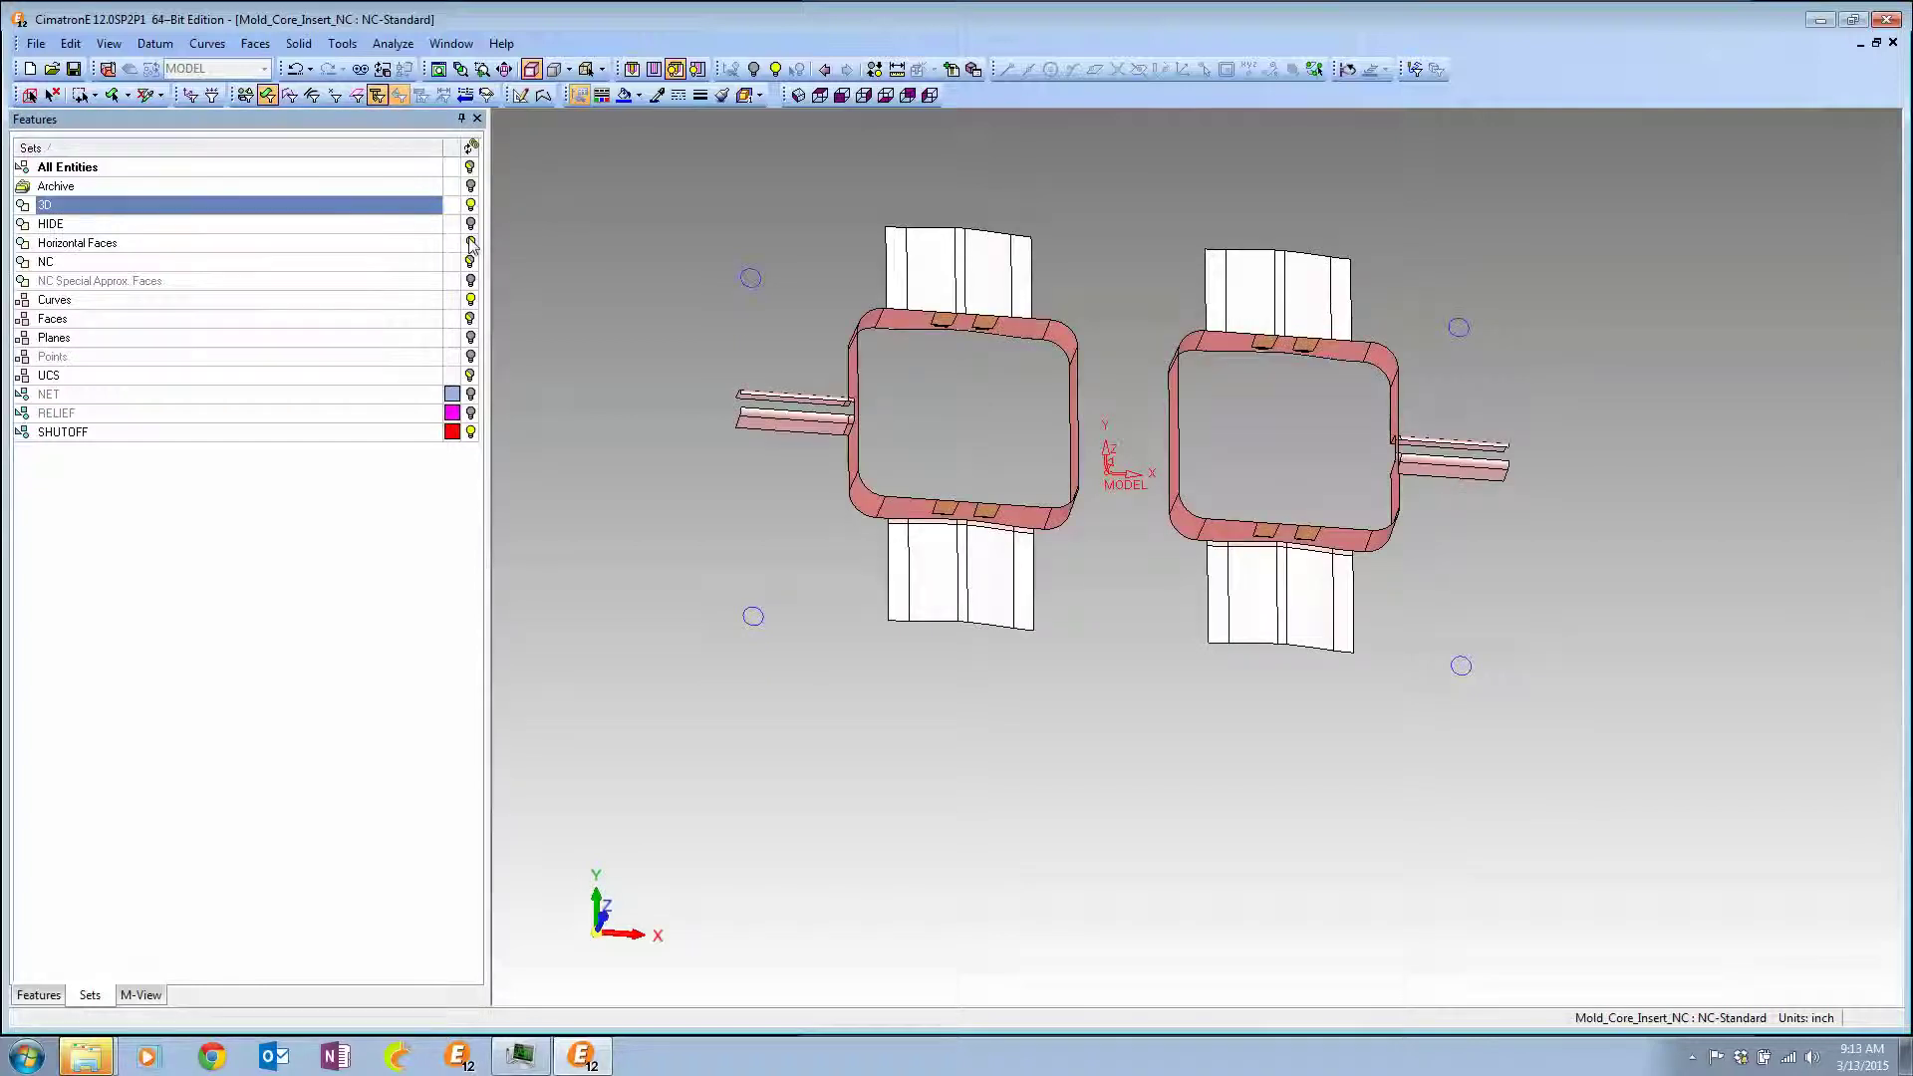
left_click(472, 244)
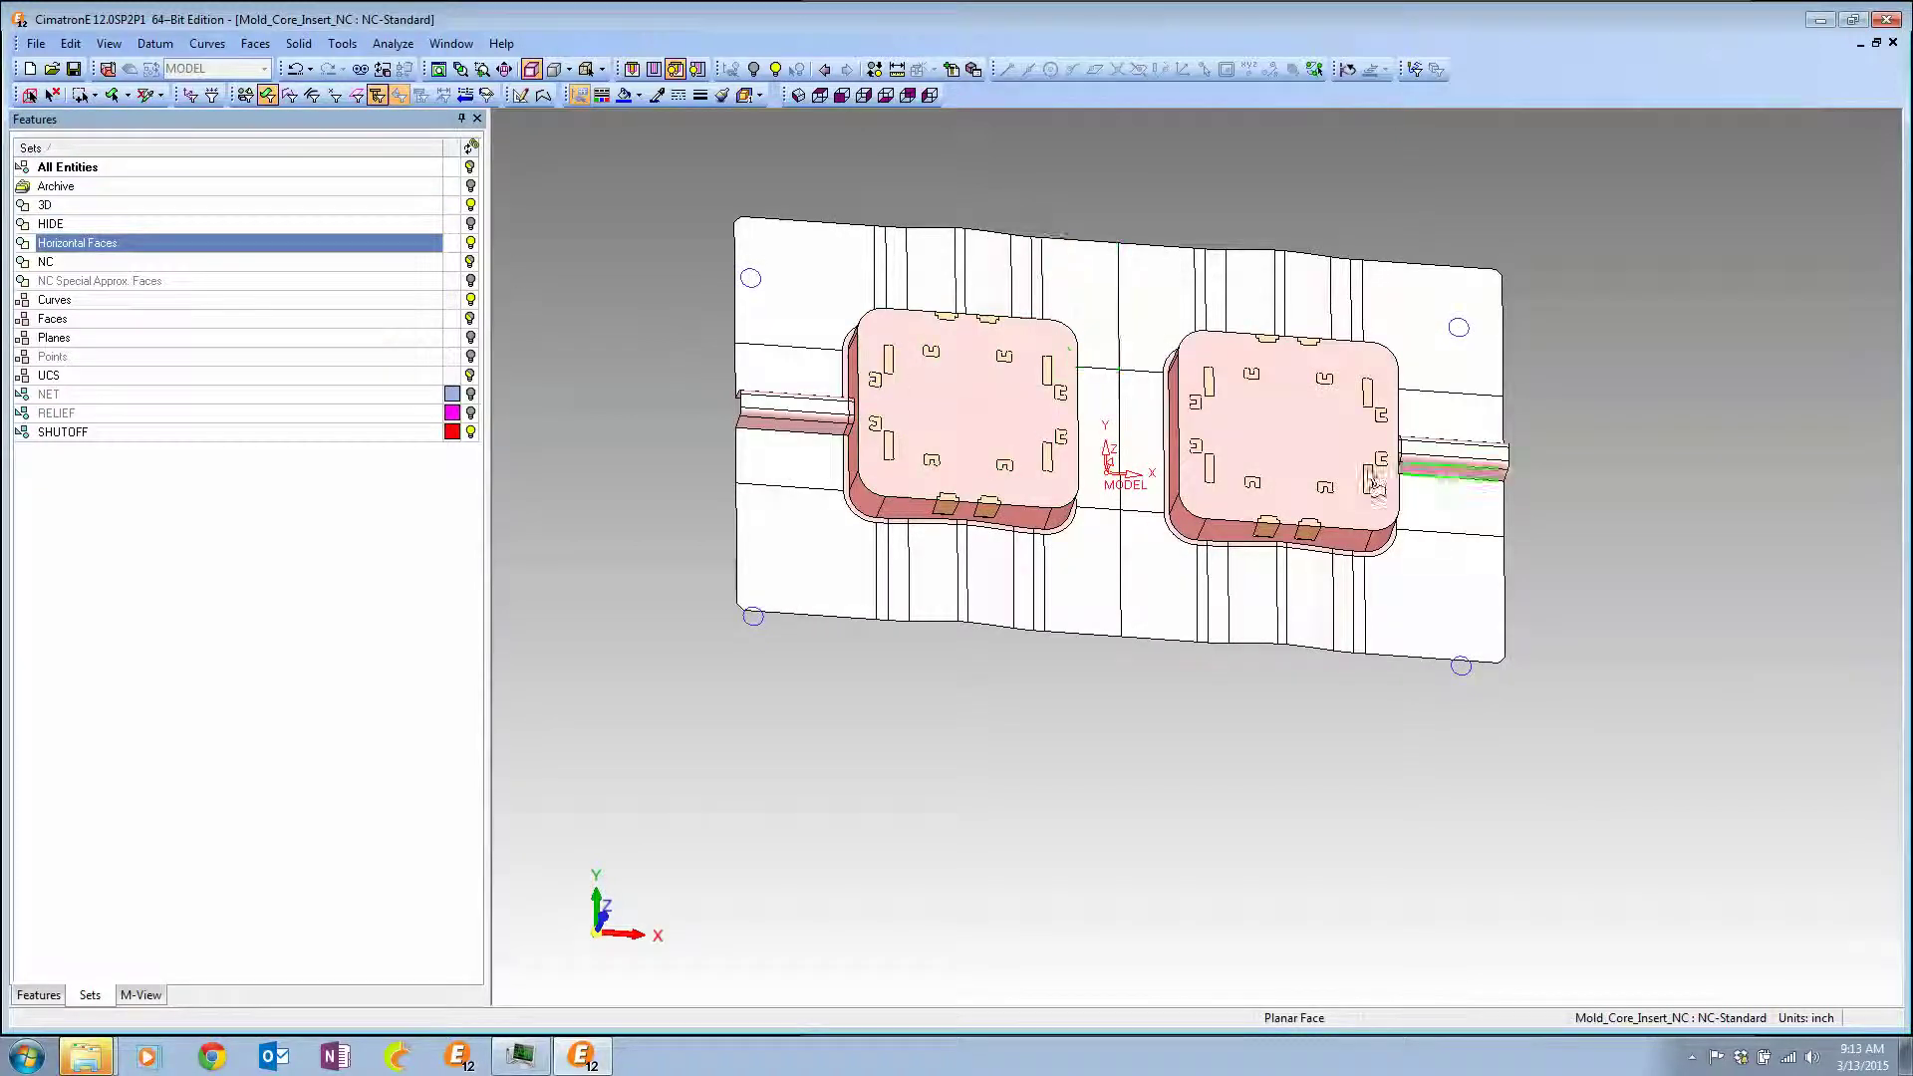
middle_click_drag(1056, 419, 1269, 508, "ctrl")
left_click_drag(1270, 508, 1133, 621, "ctrl")
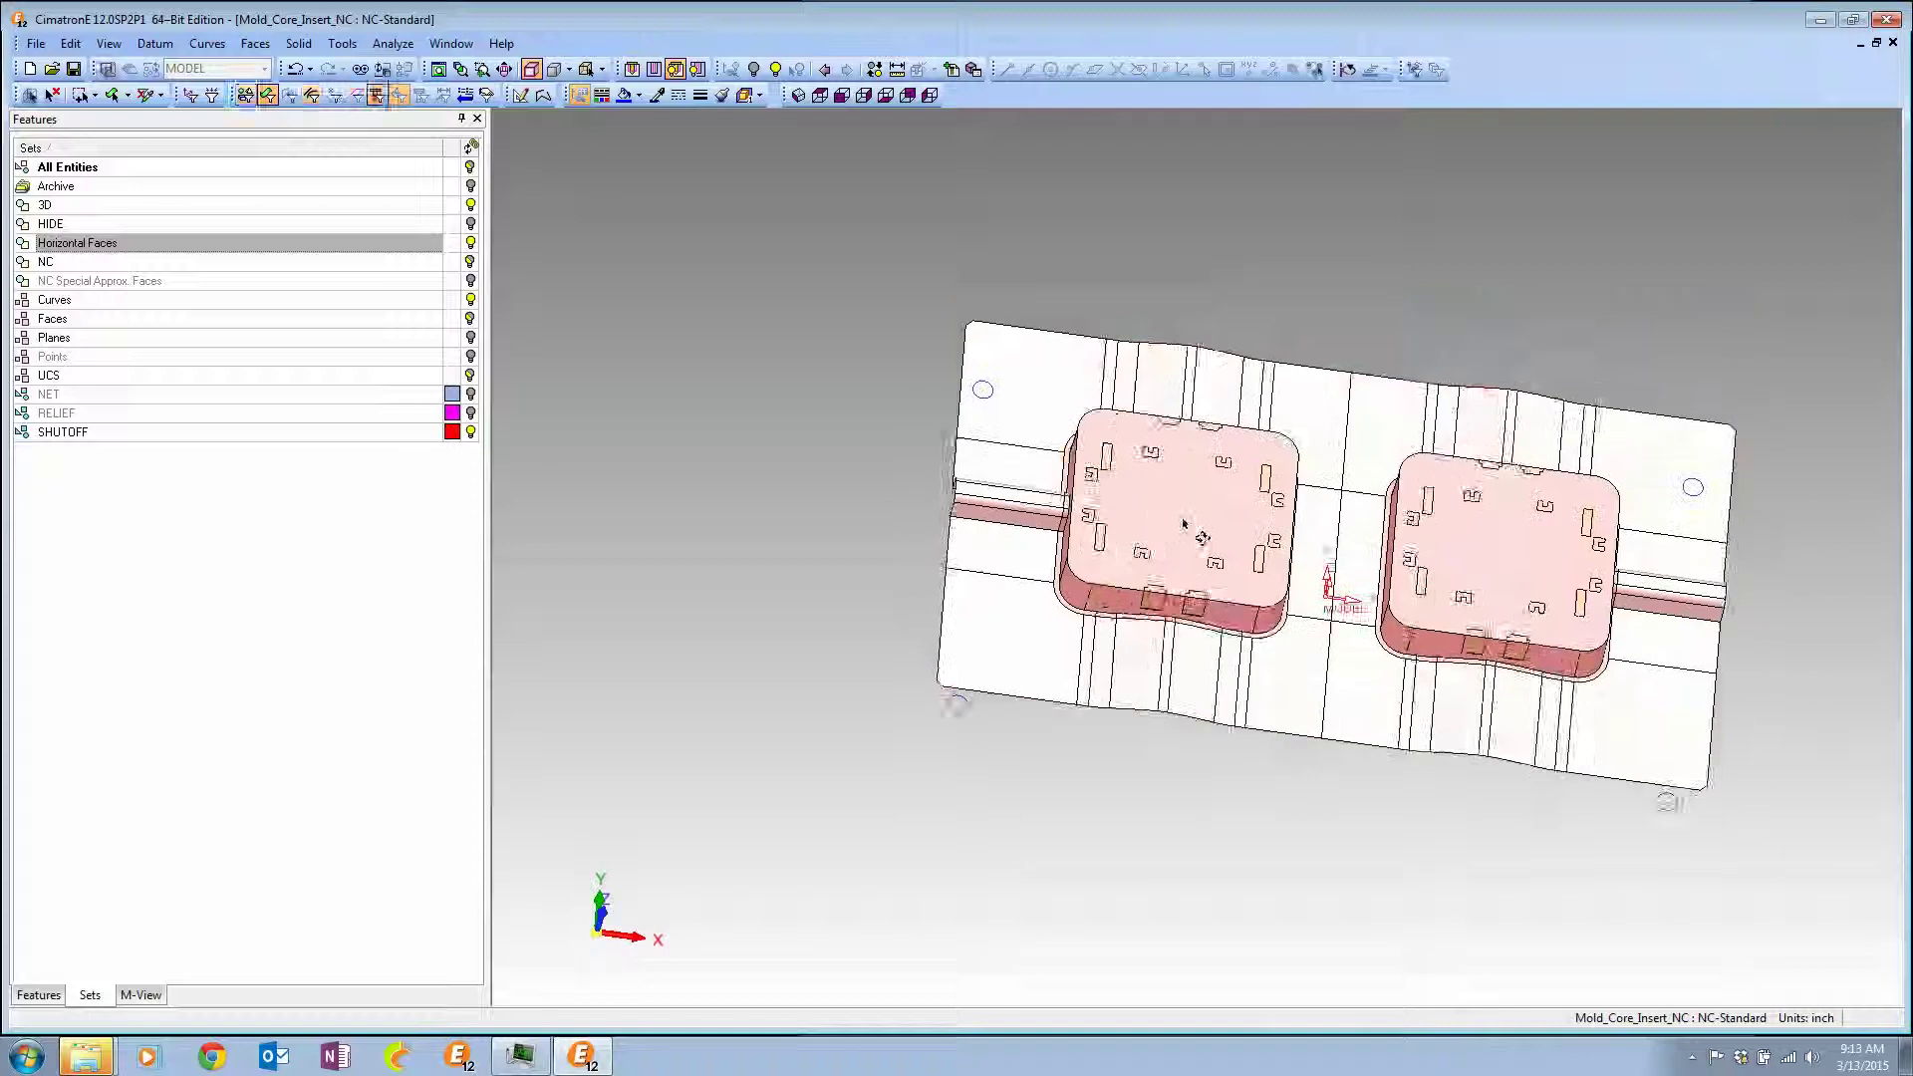
middle_click_drag(1187, 521, 1030, 470)
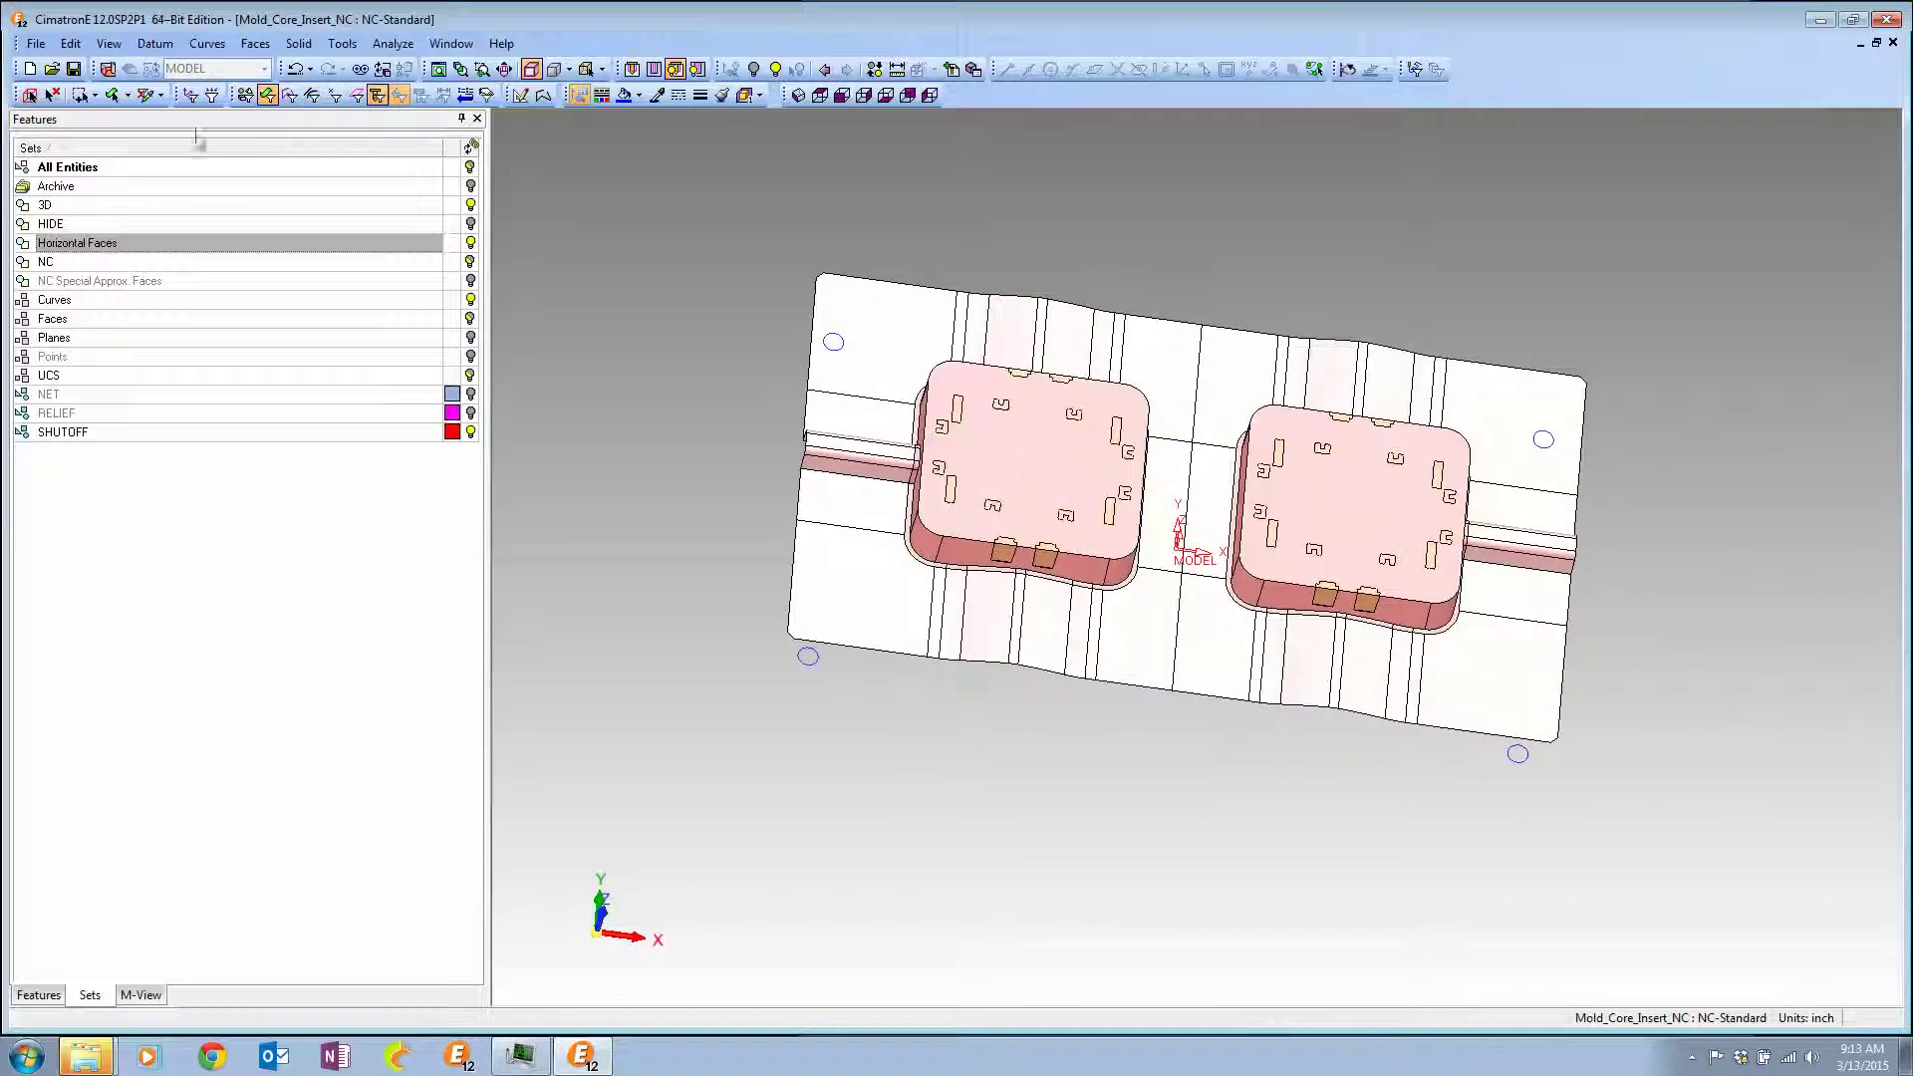
Switch to the NC environment and start applying an NC template in the process manager.
left_click(108, 70)
right_click(185, 196)
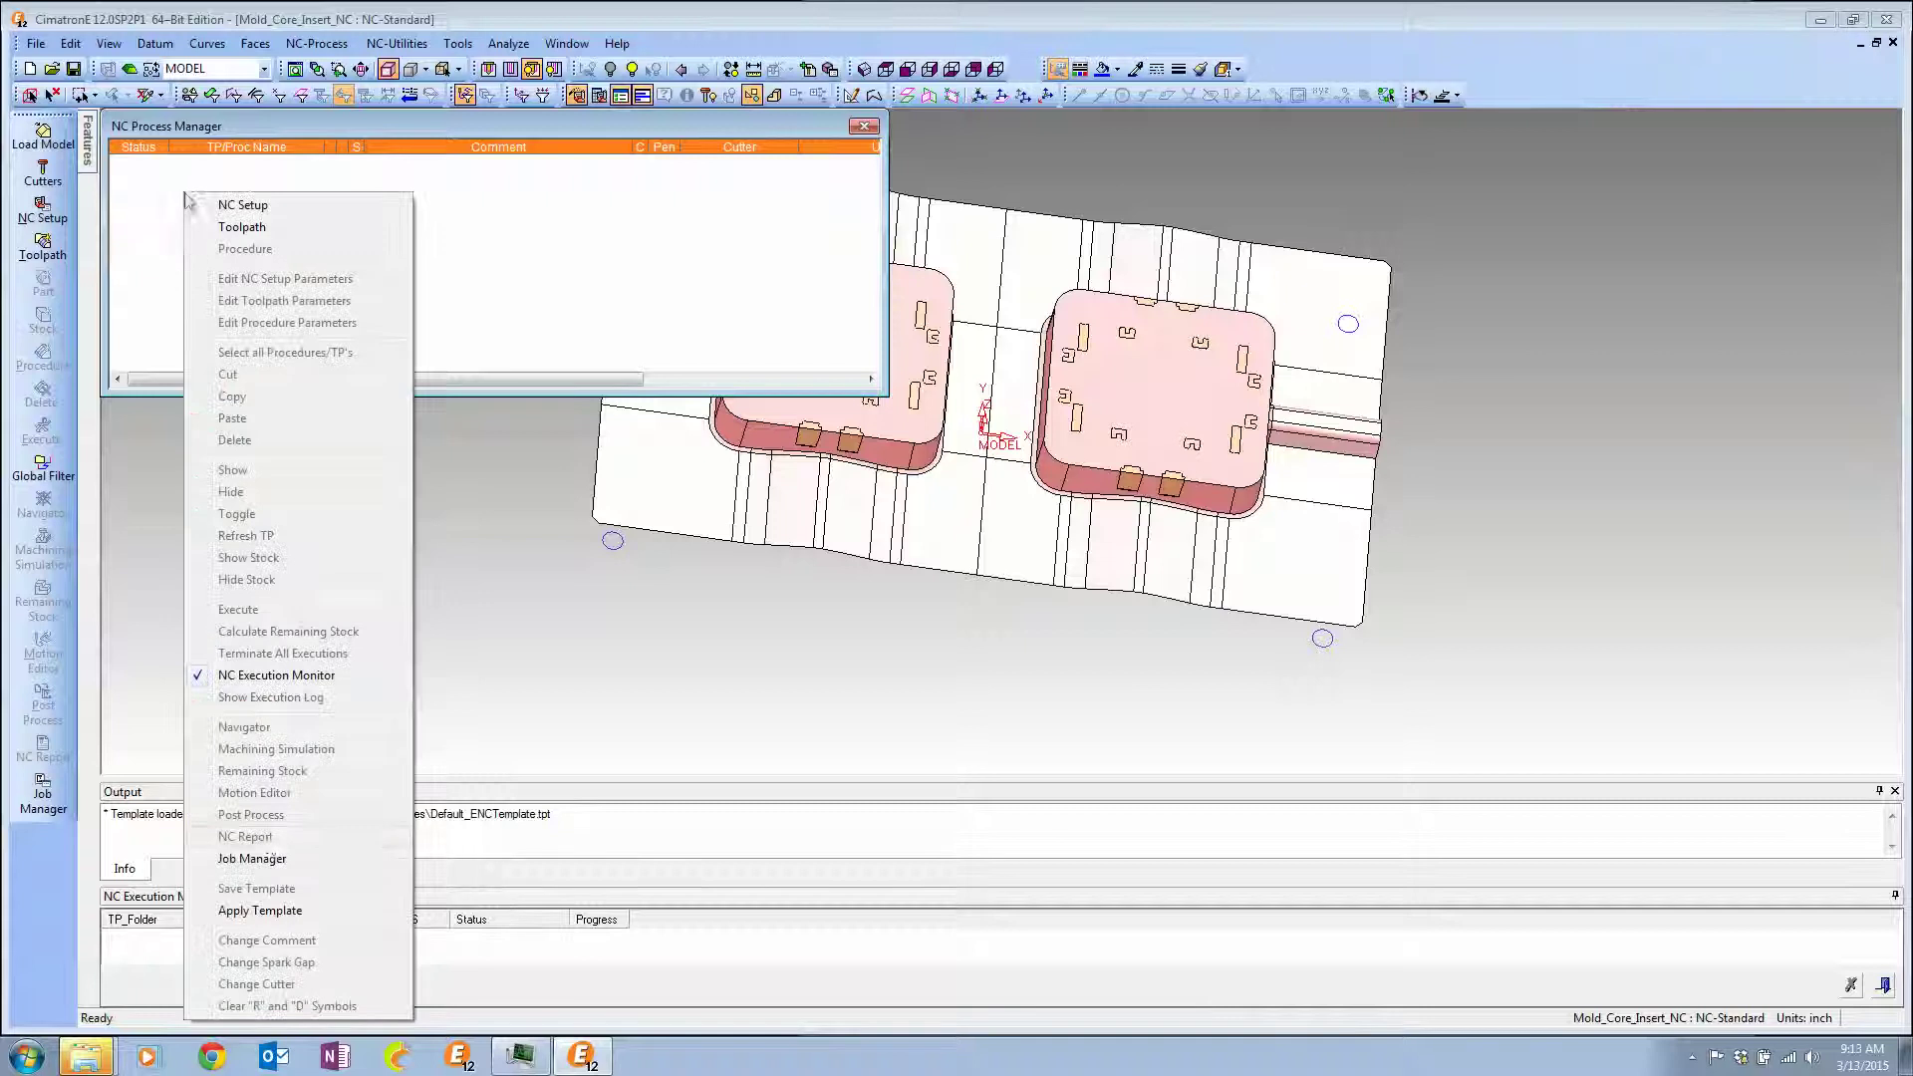
left_click(262, 911)
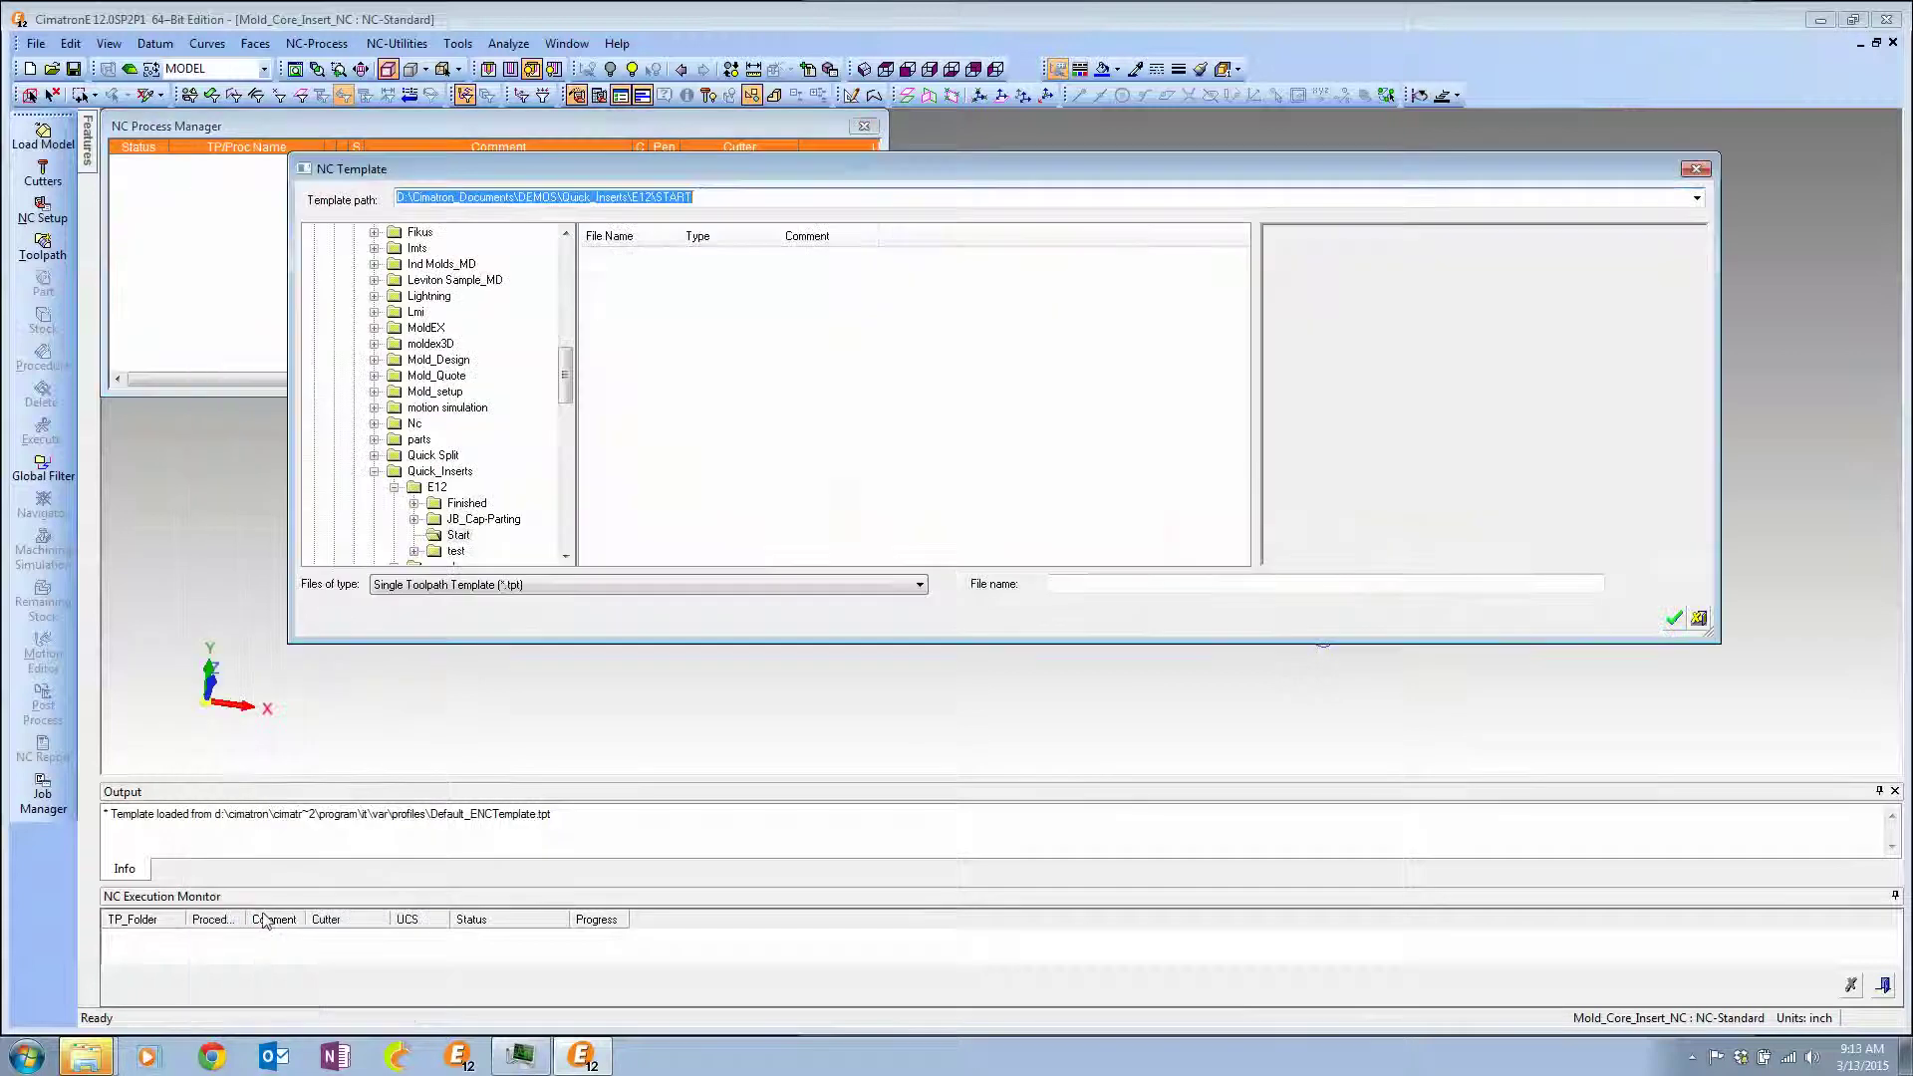
Load the template E12_Simple_Strategy.tpt from the folder D:\Cimatron_Templates\Nc\E12.
left_click_drag(567, 386, 575, 321)
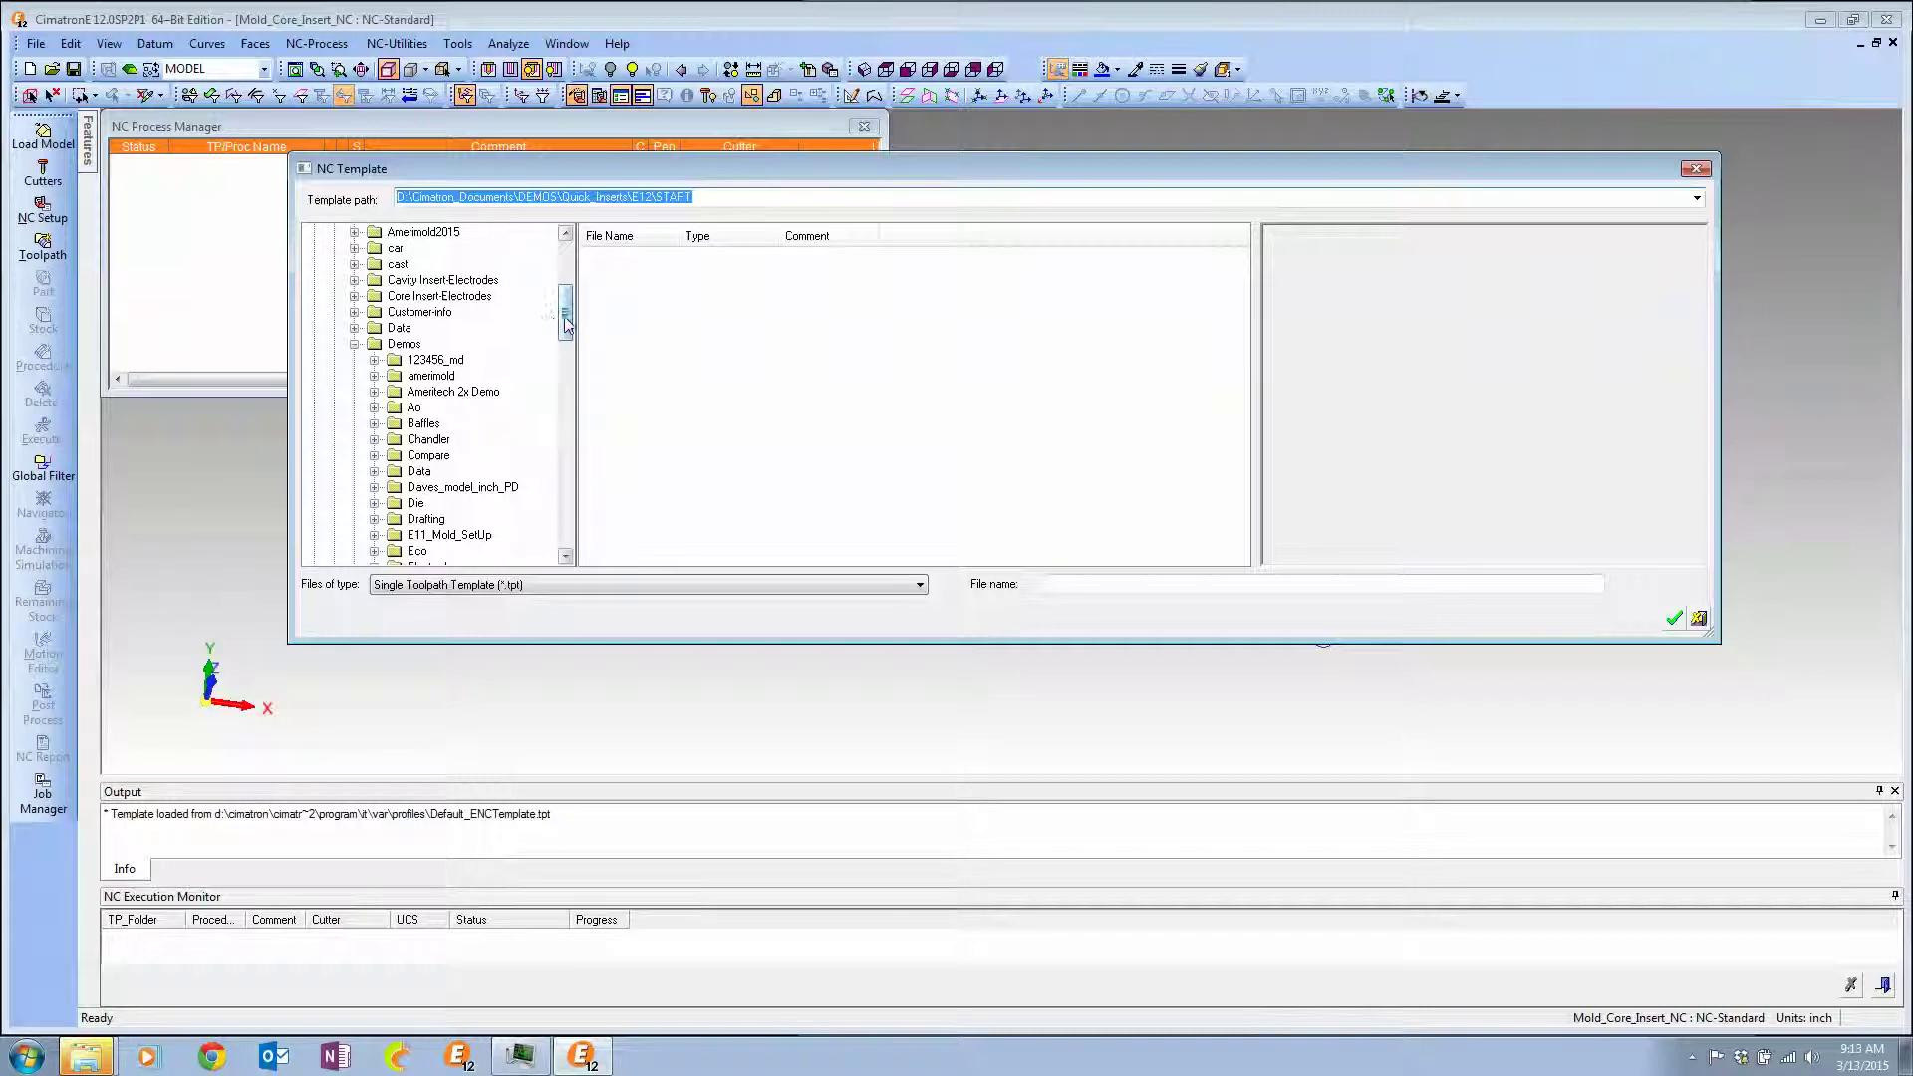
scroll(565, 318, "up", 3)
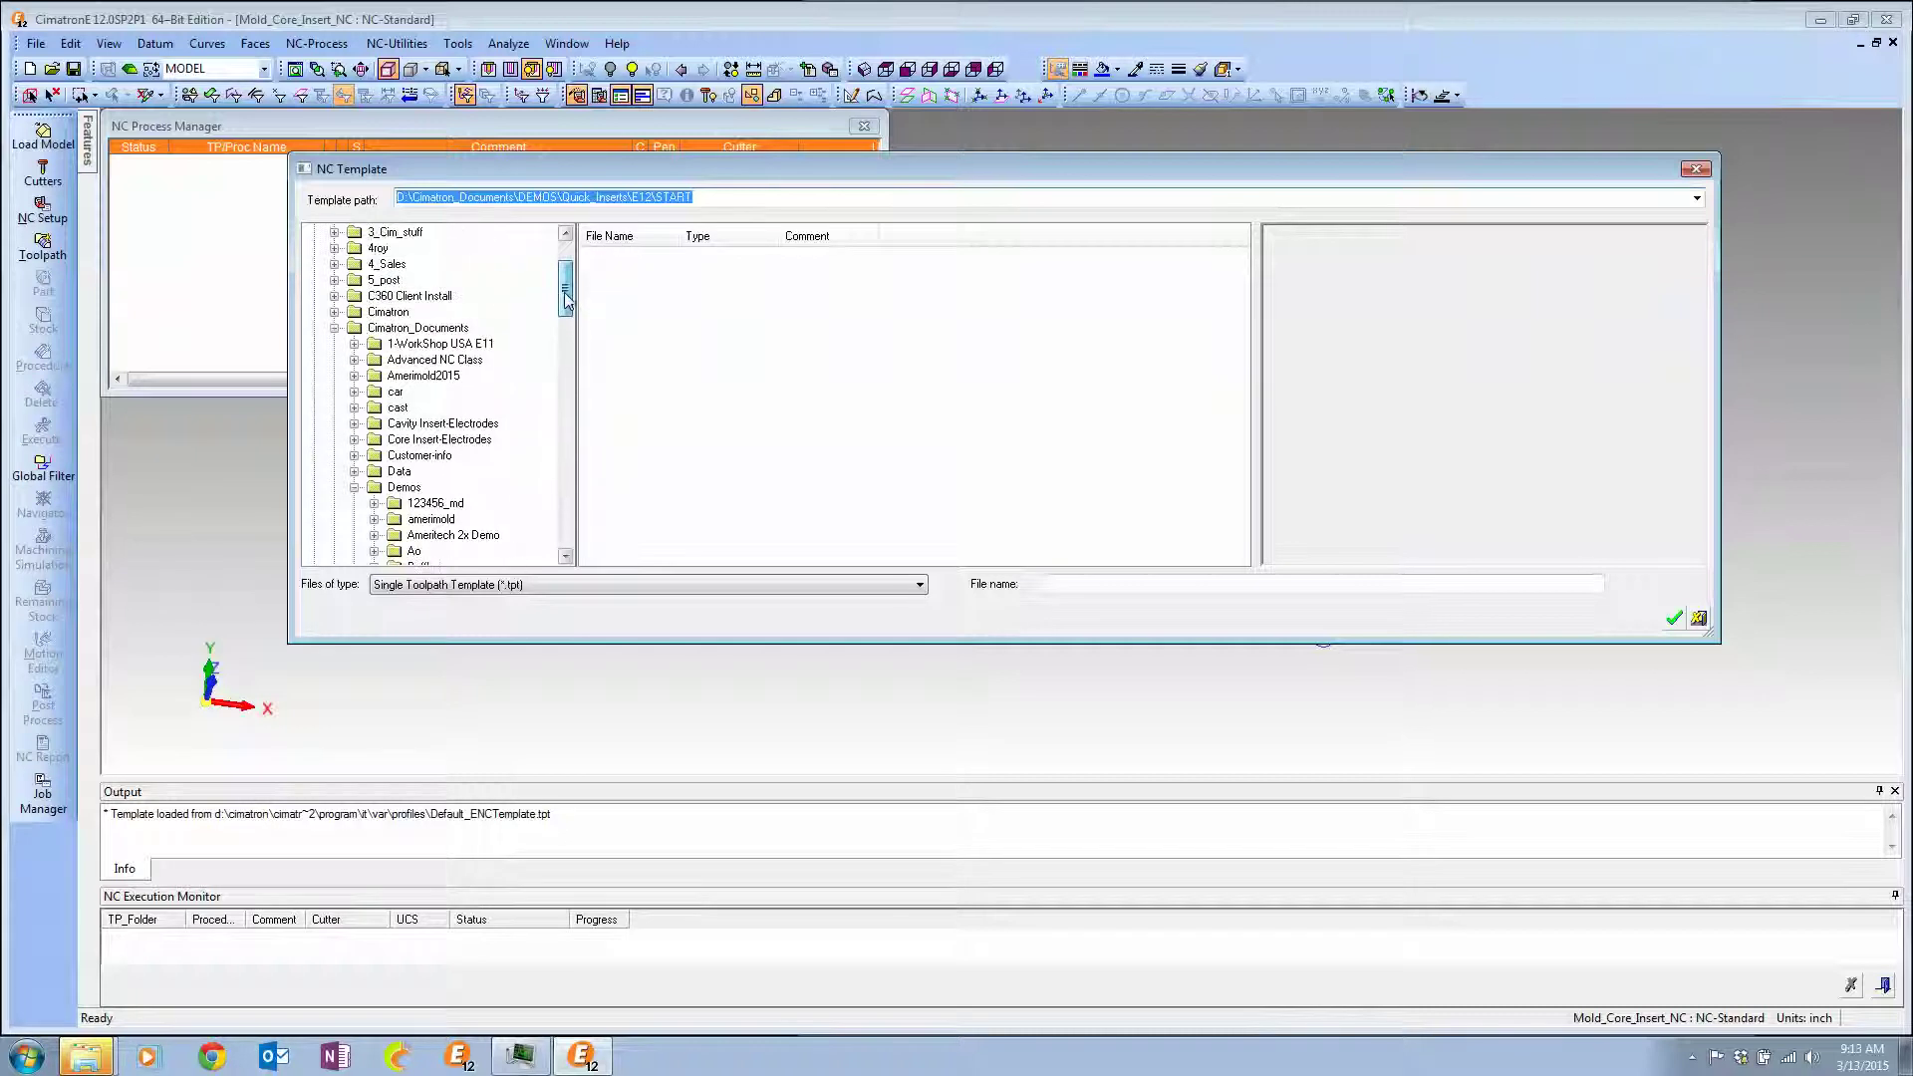
left_click(335, 329)
left_click(335, 344)
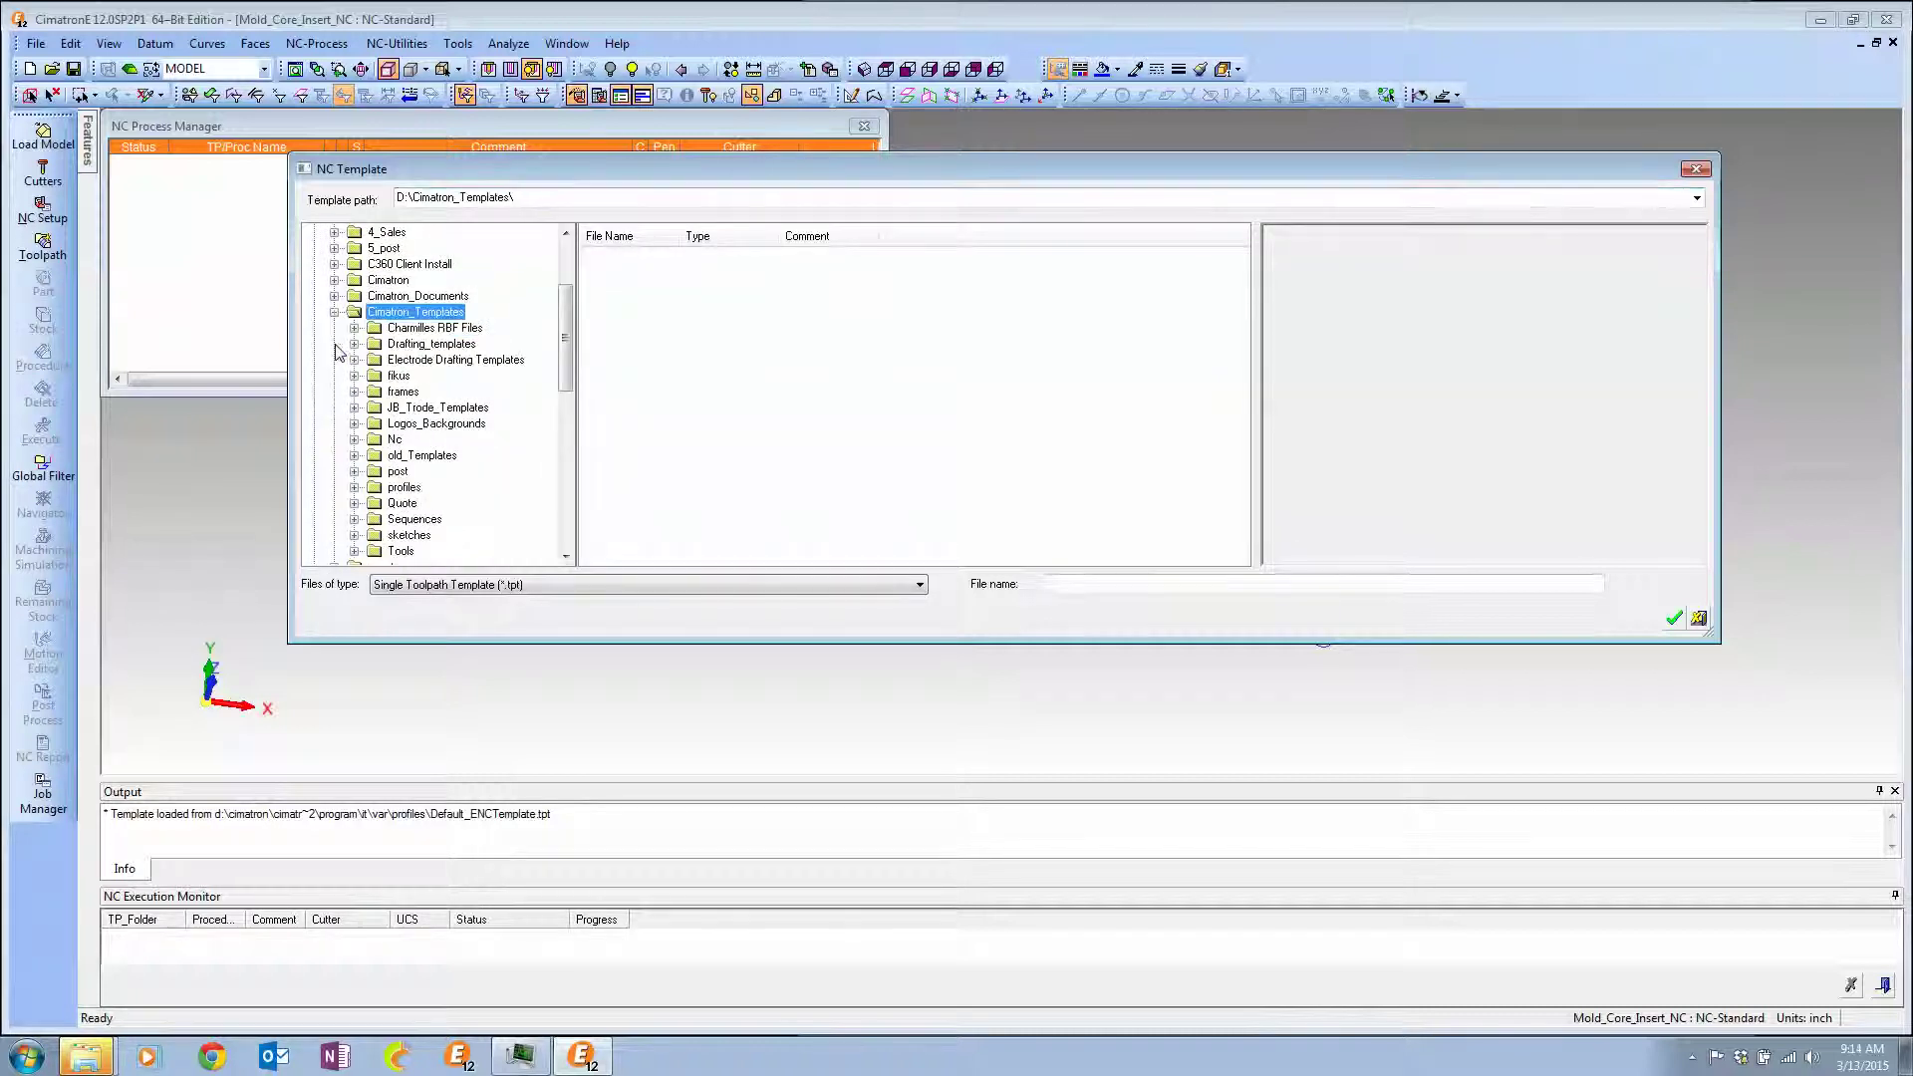
left_click(369, 439)
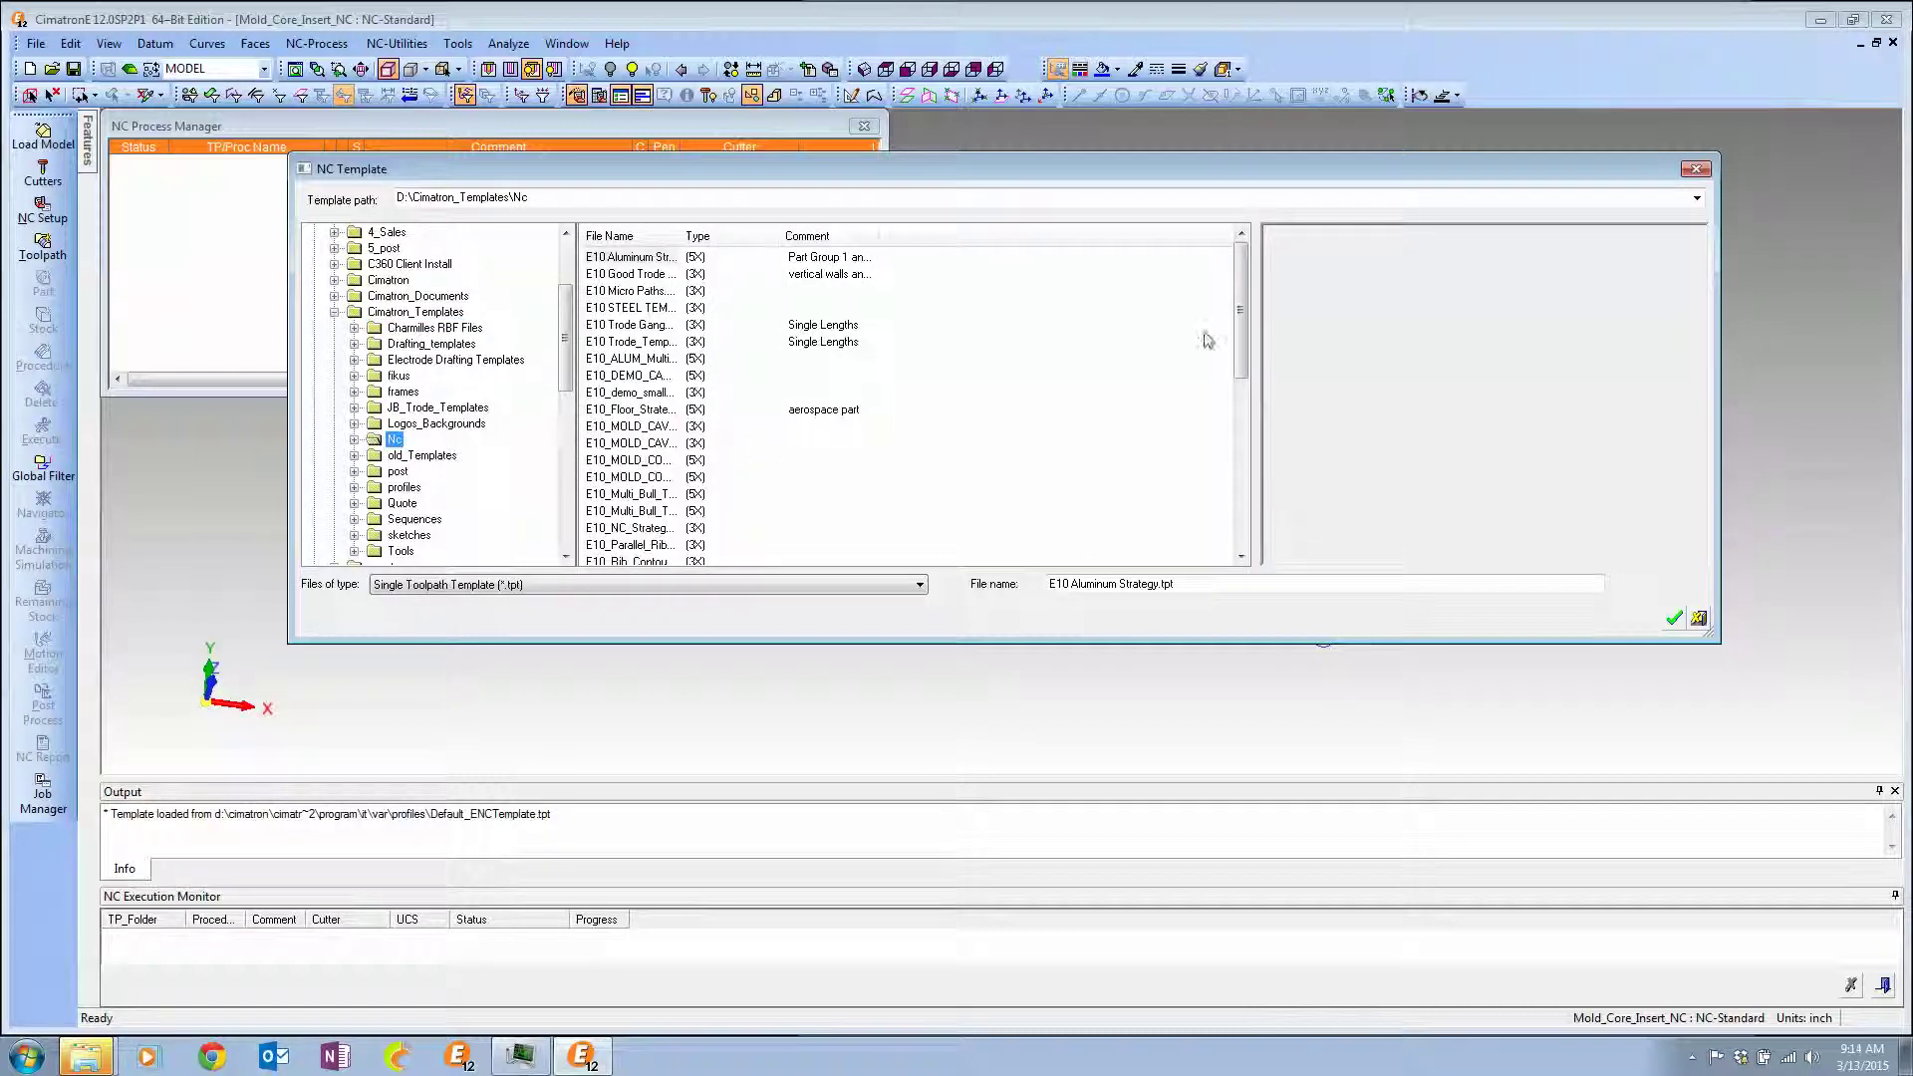
scroll(1225, 350, "down", 8)
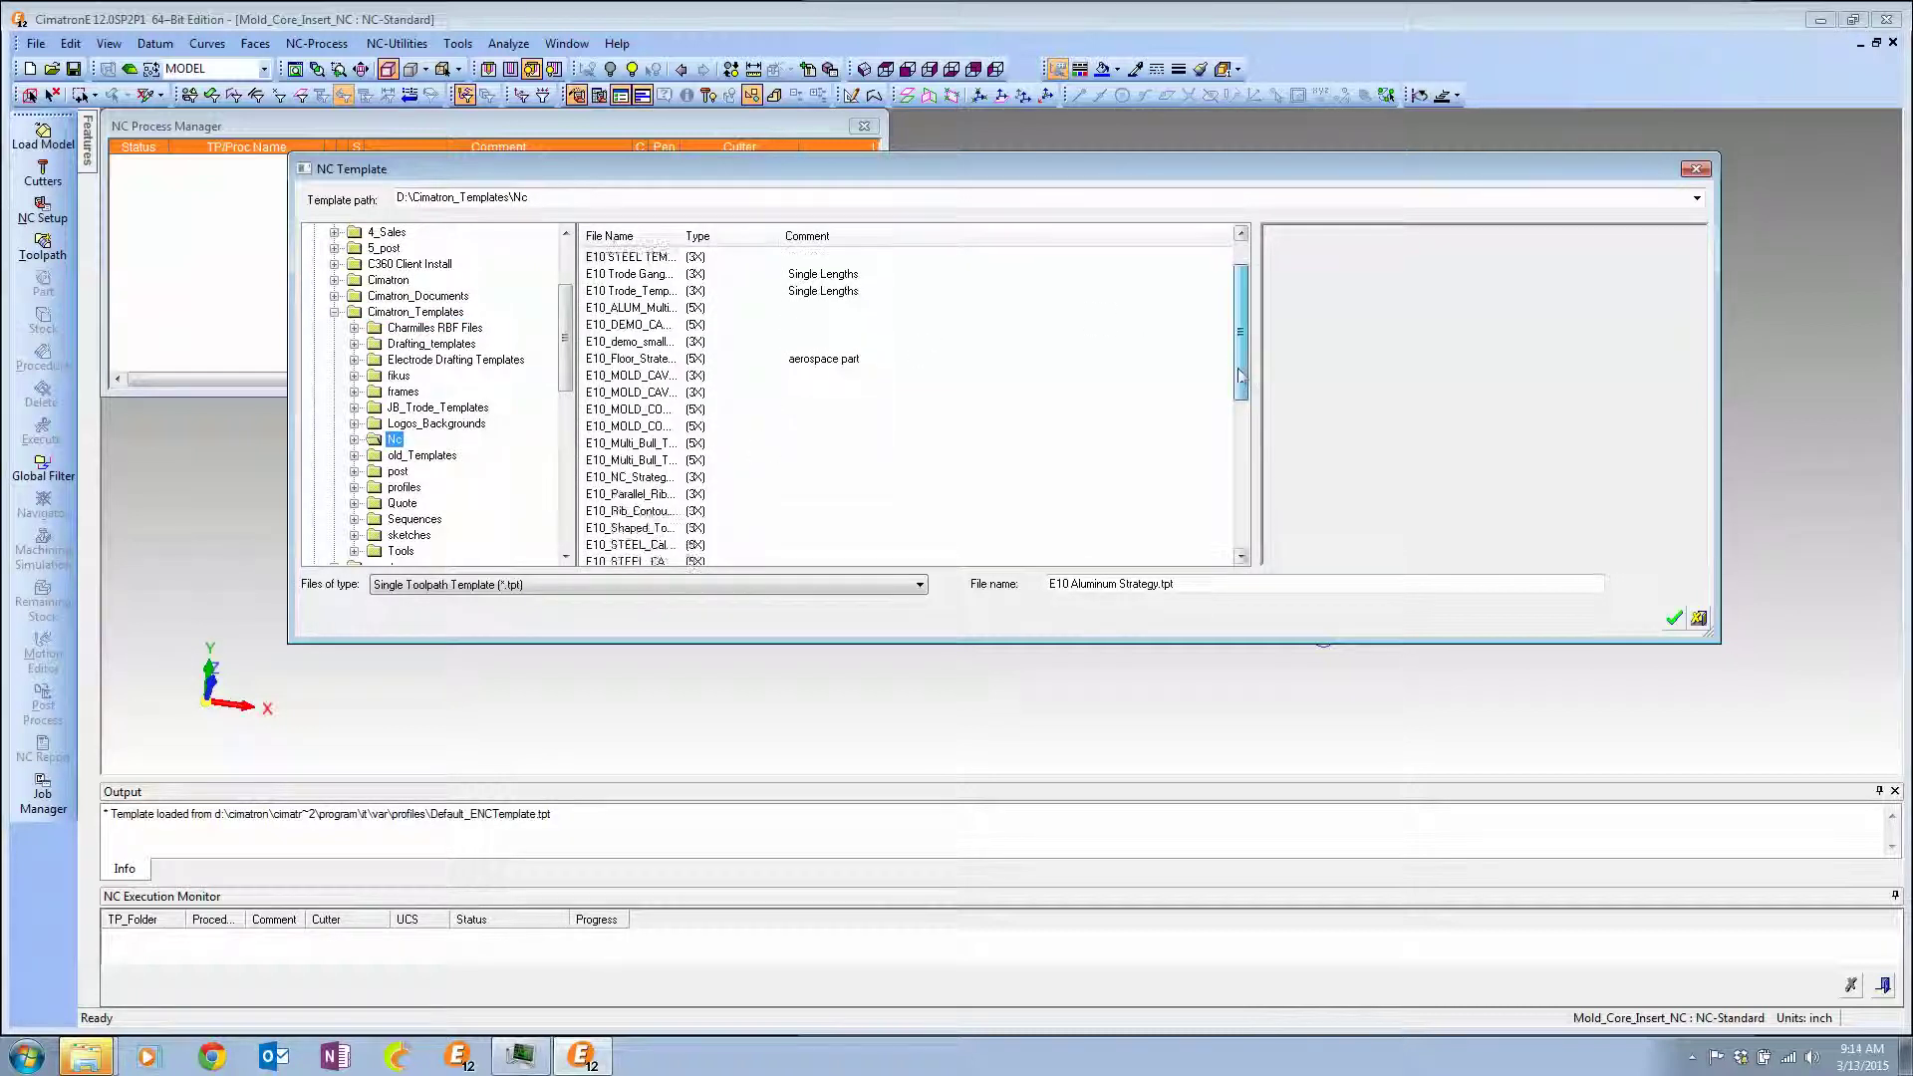
left_click(354, 440)
left_click(395, 487)
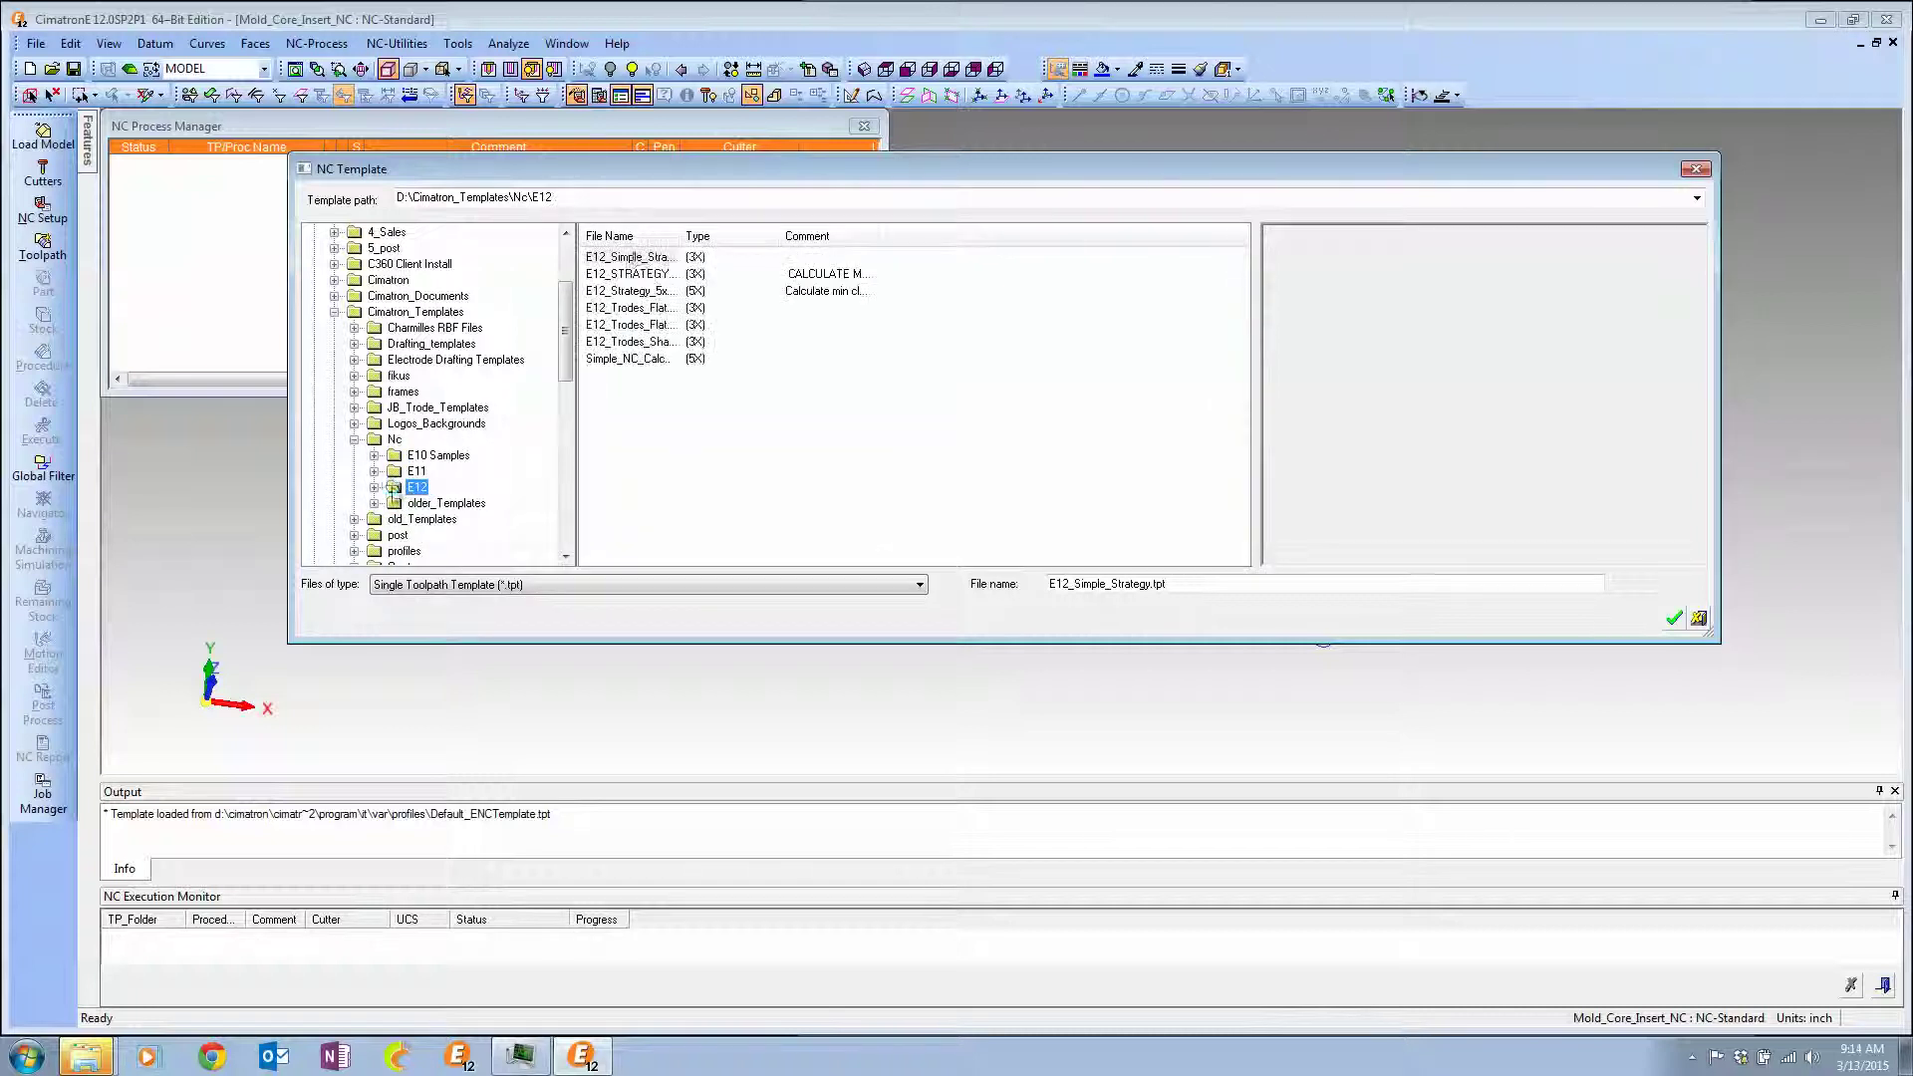
left_click(635, 261)
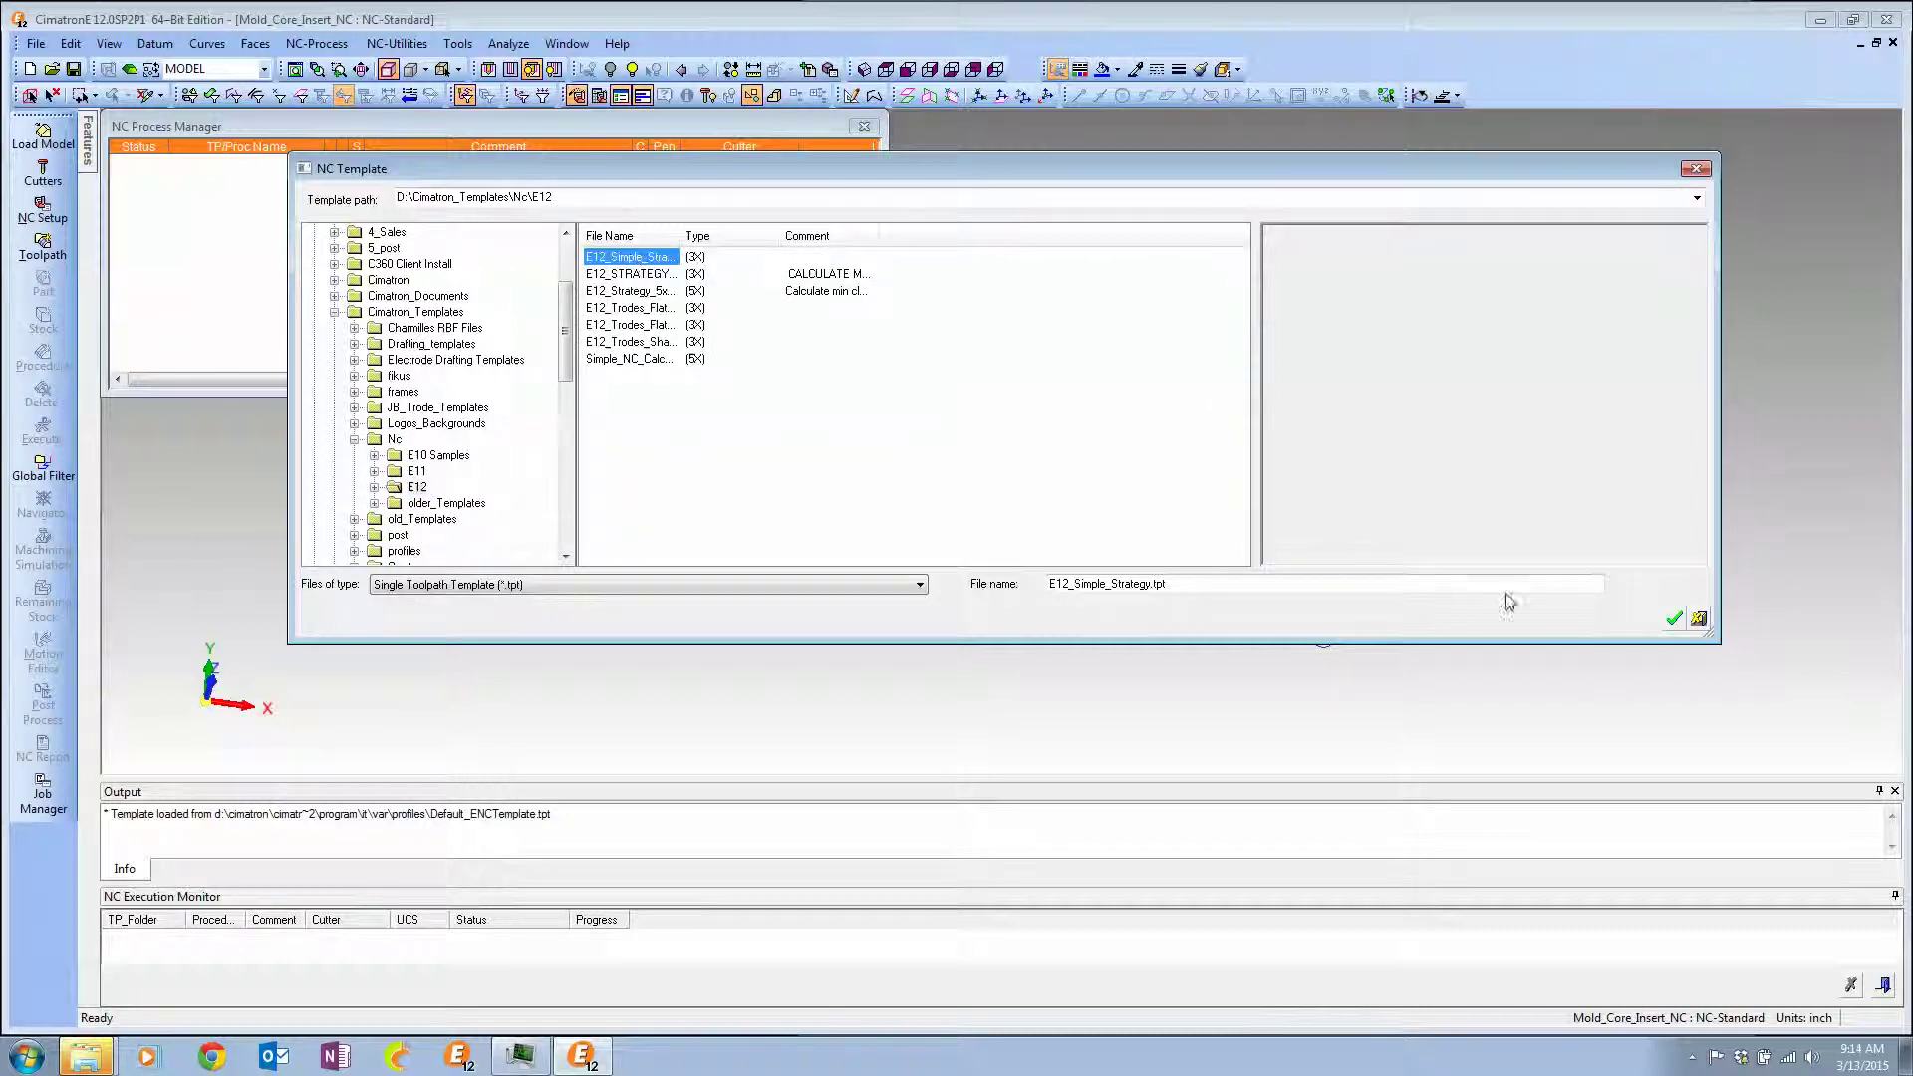
left_click(1673, 616)
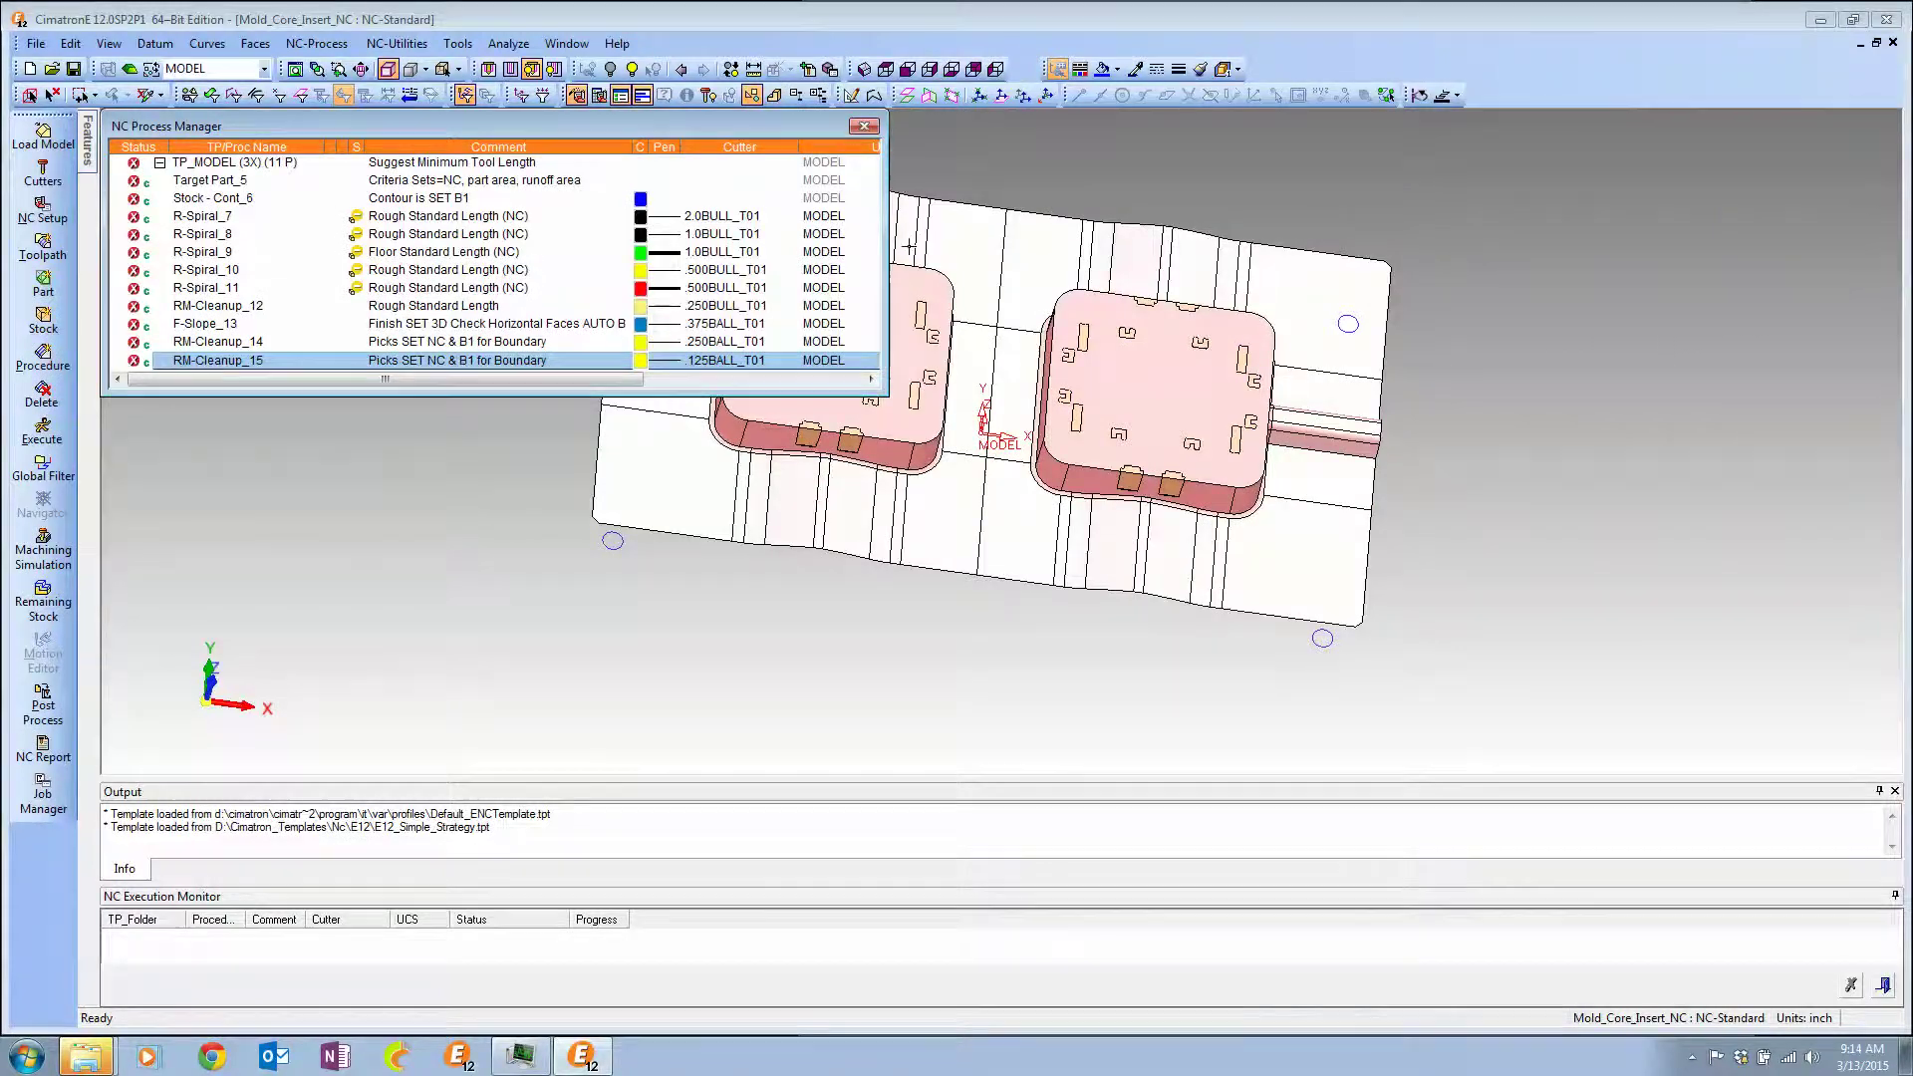
Create a composite curve around the whole insert with the Faces Outer Boundary option, using all the visible faces.
middle_click_drag(999, 428, 1332, 430)
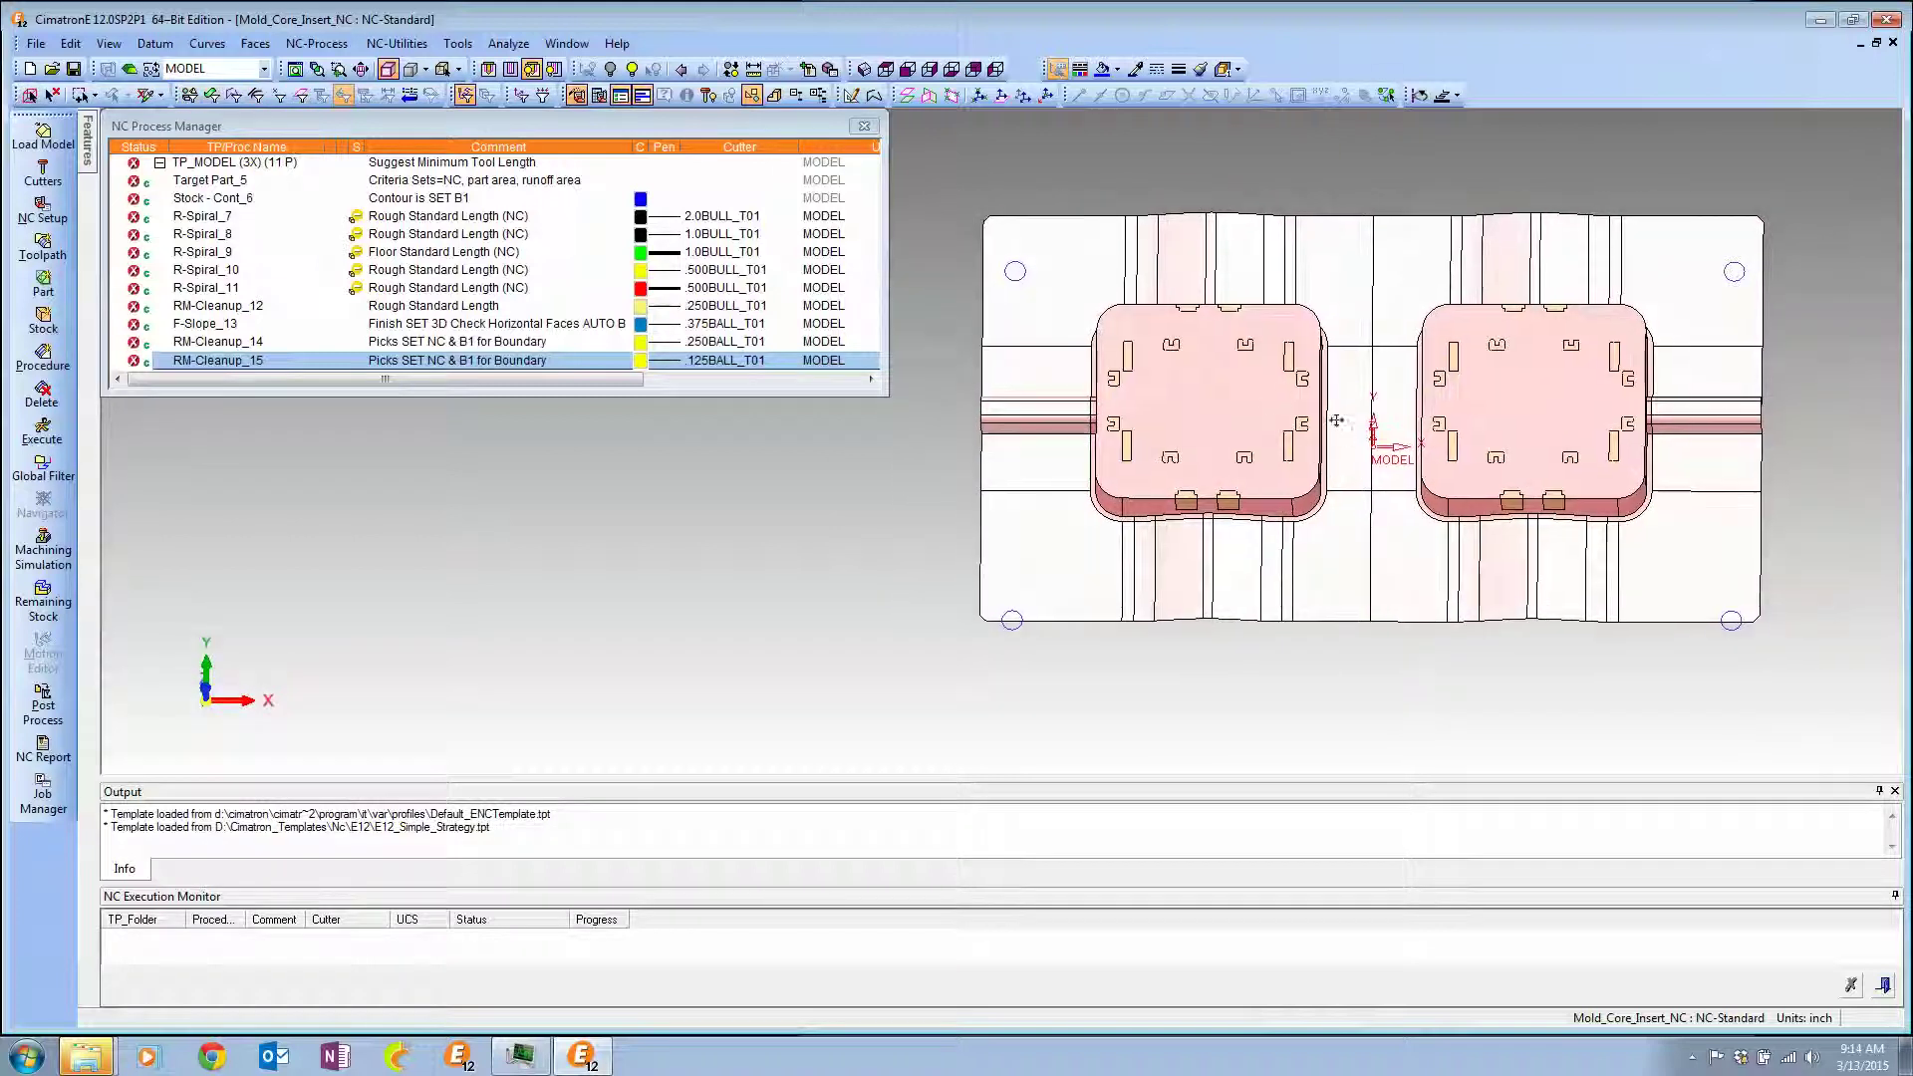
key("c")
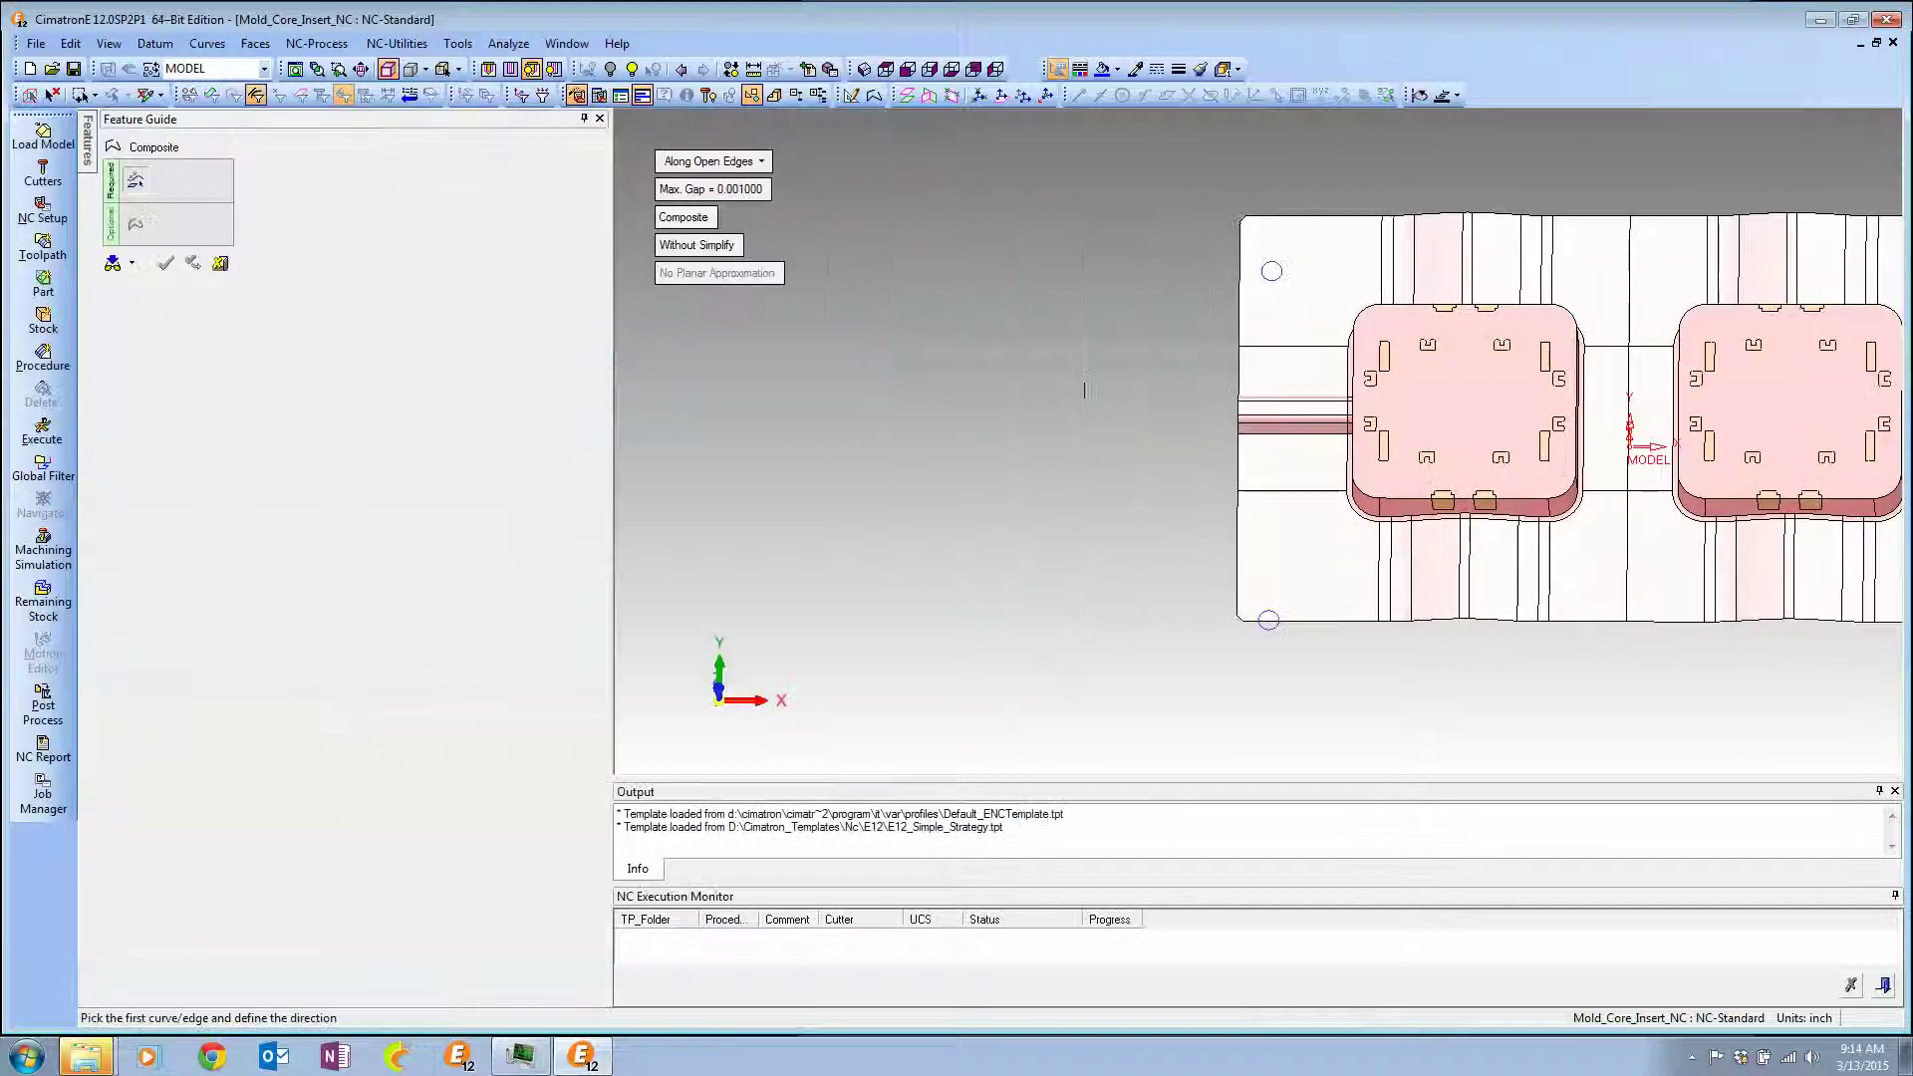
right_click_drag(1076, 338, 1105, 496, "ctrl")
middle_click_drag(1105, 496, 815, 455, "ctrl")
left_click(702, 165)
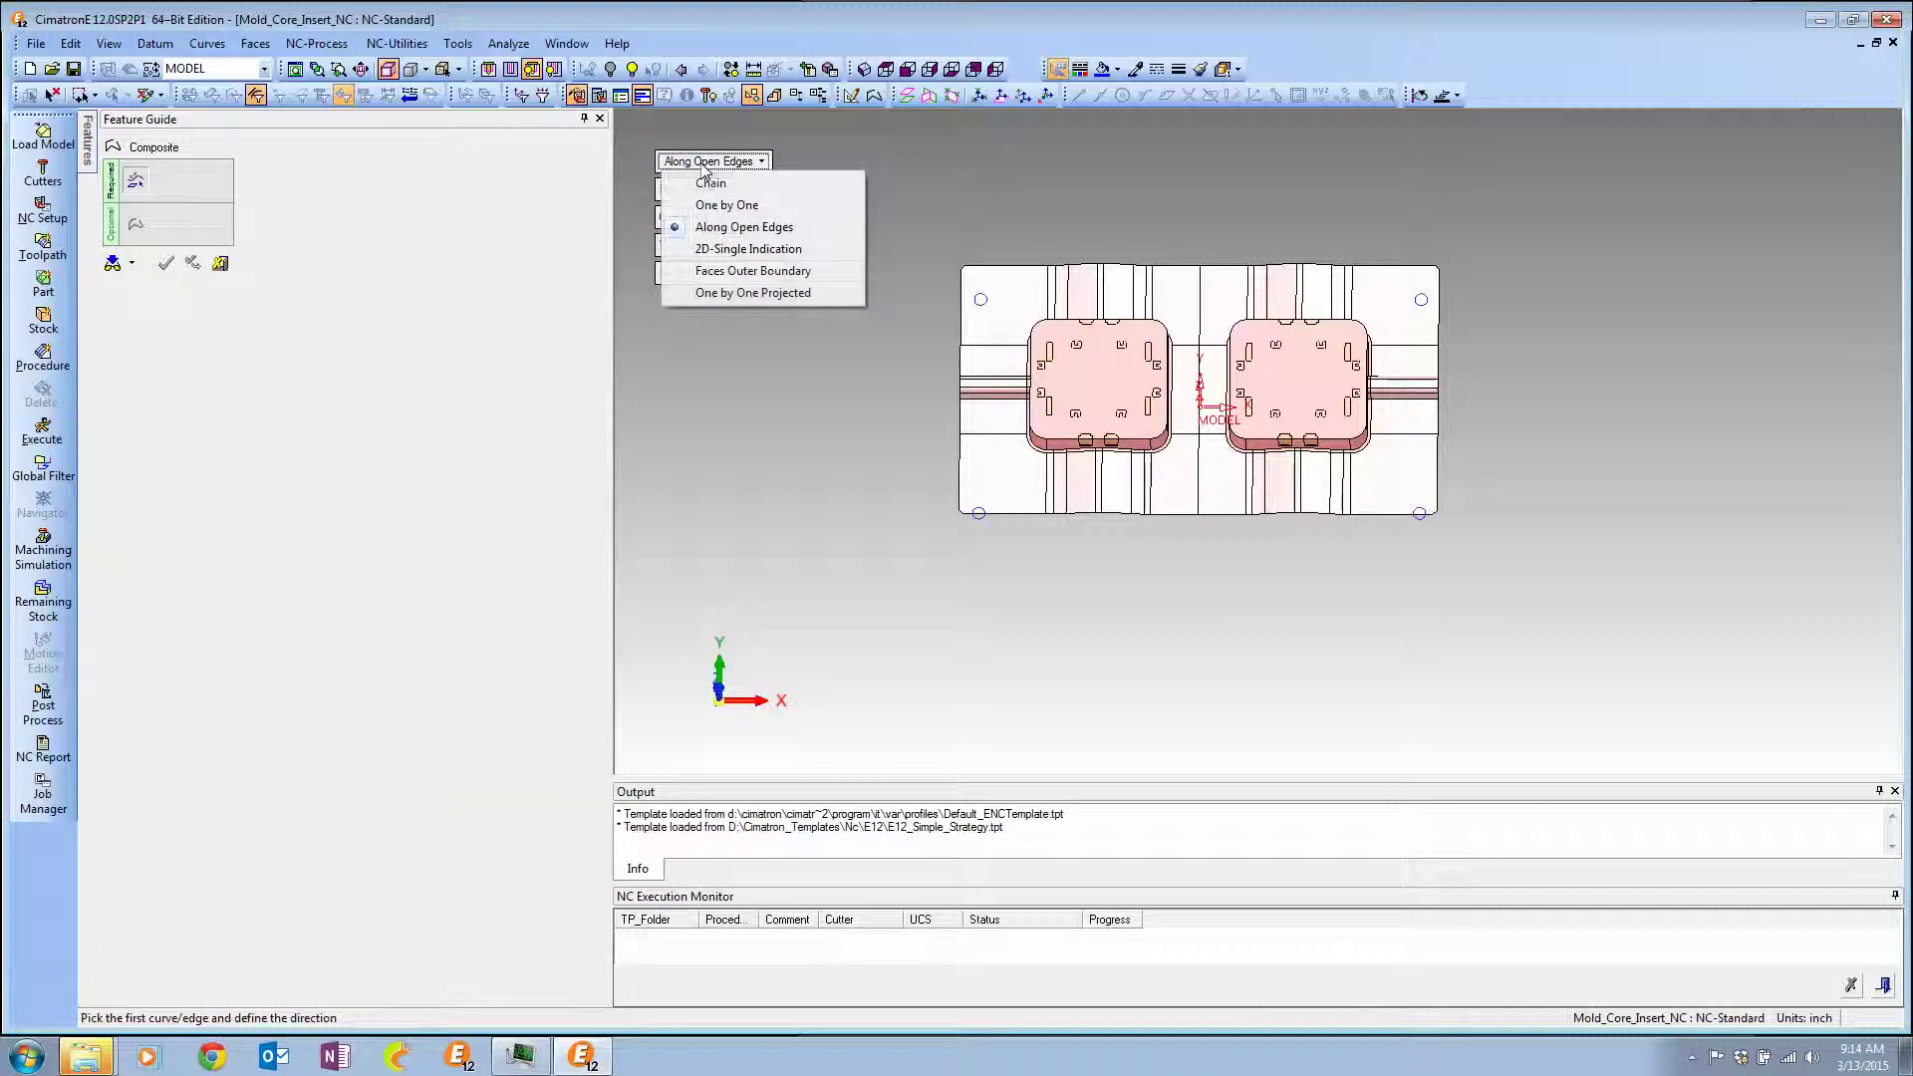
left_click(714, 274)
left_click_drag(926, 190, 1502, 616)
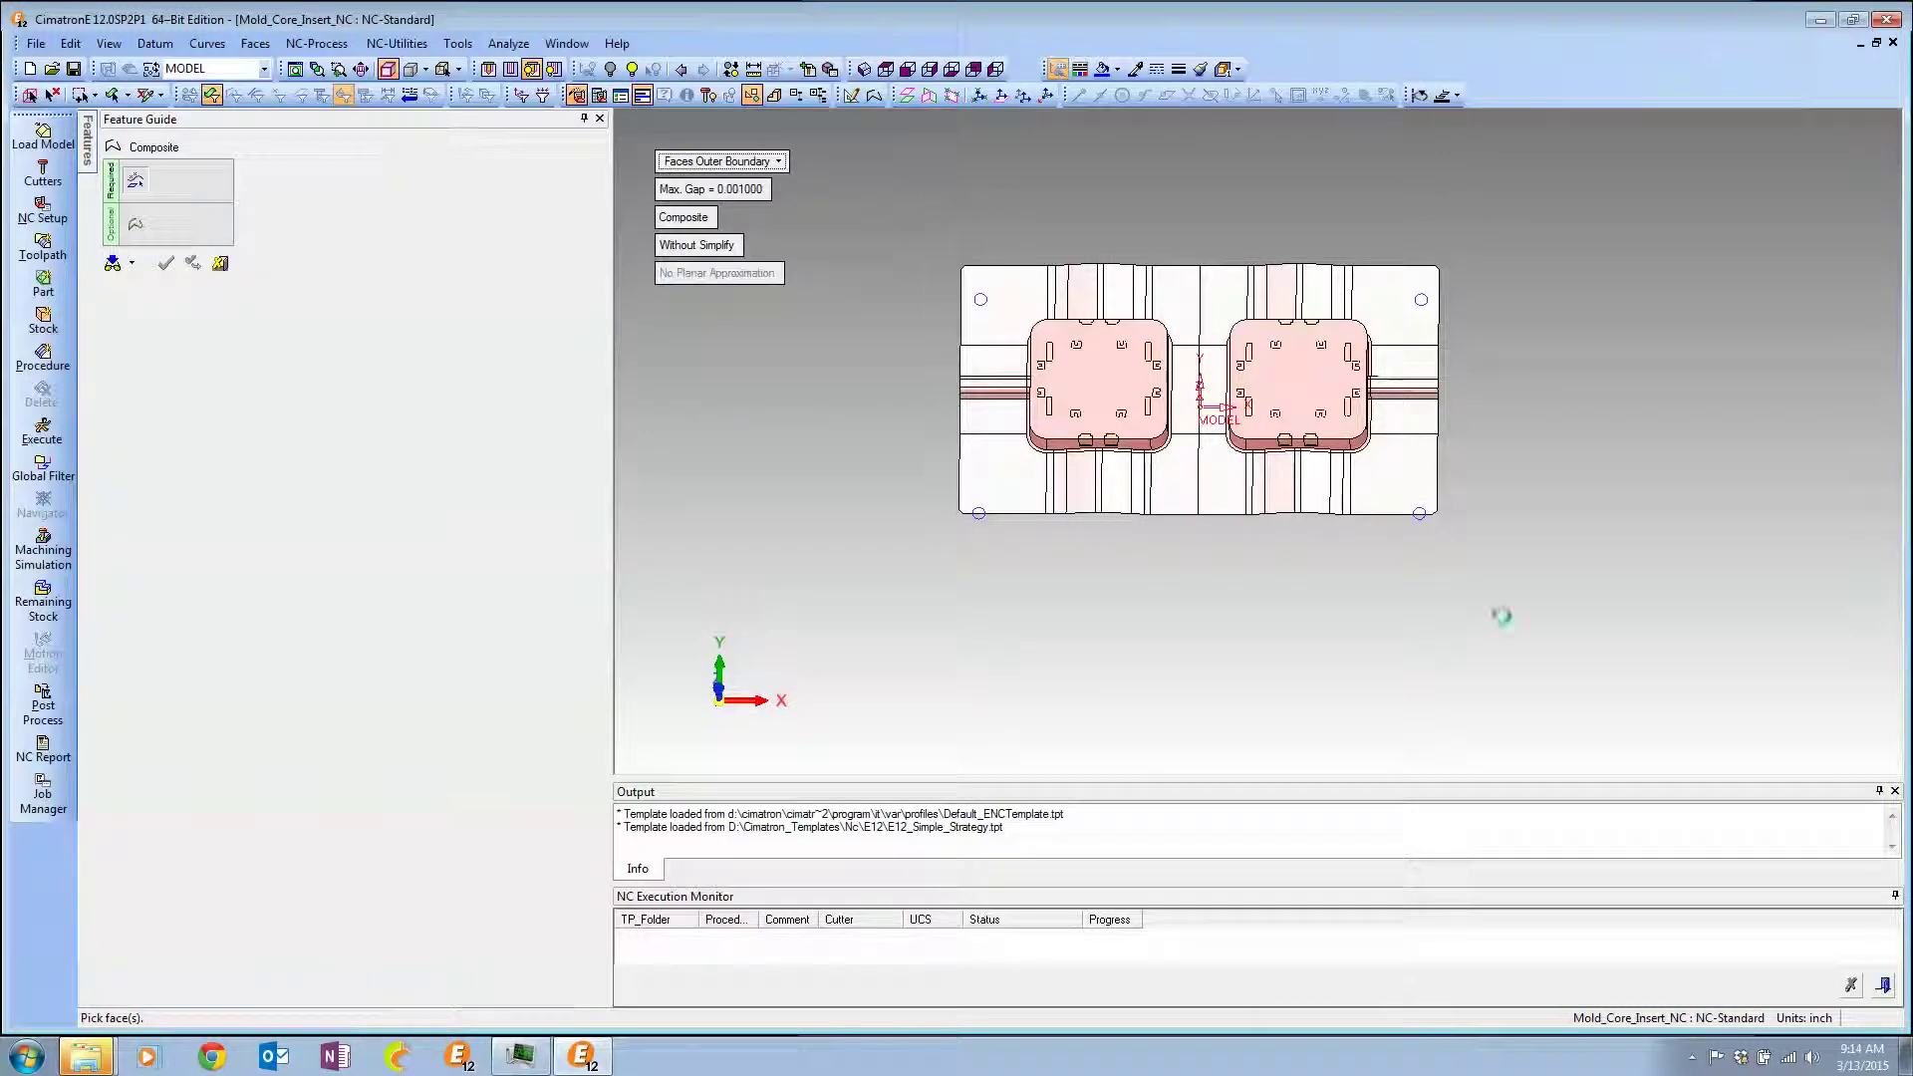
middle_click(1502, 616)
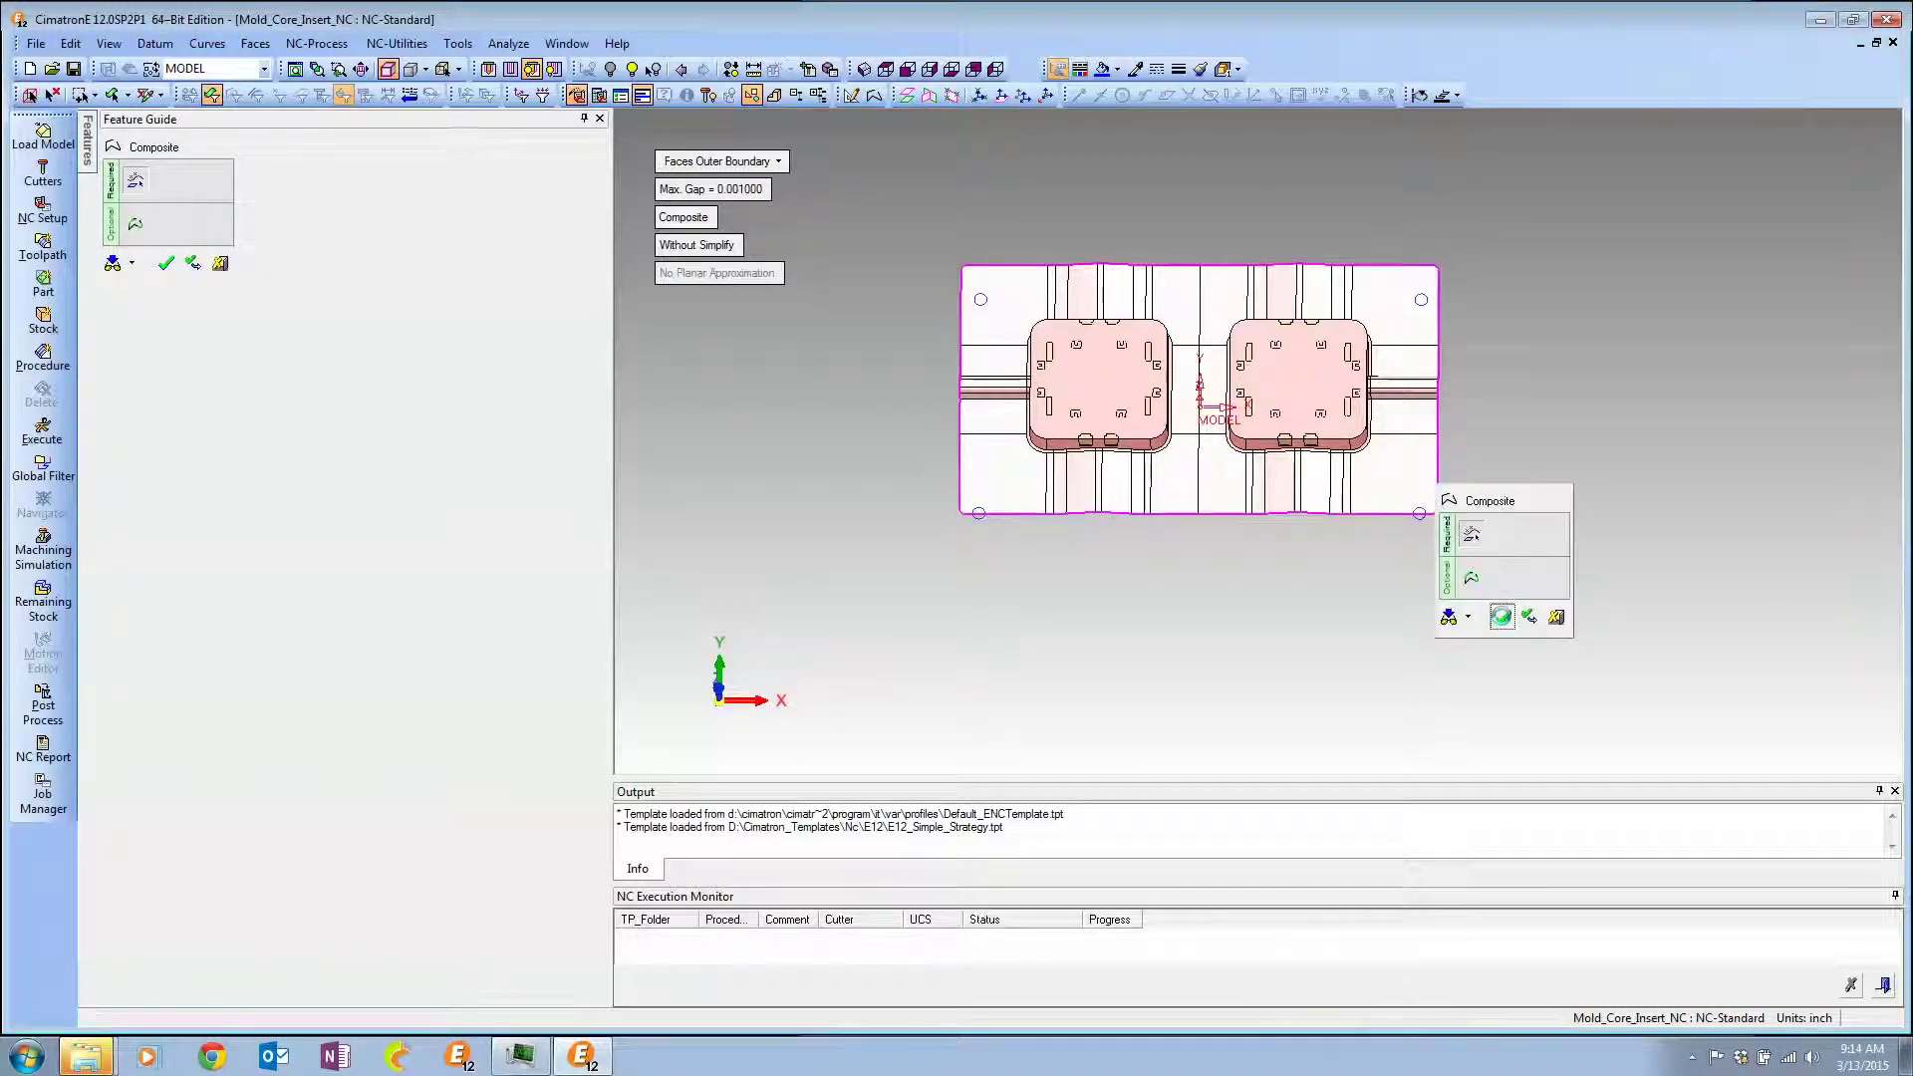
left_click(1502, 616)
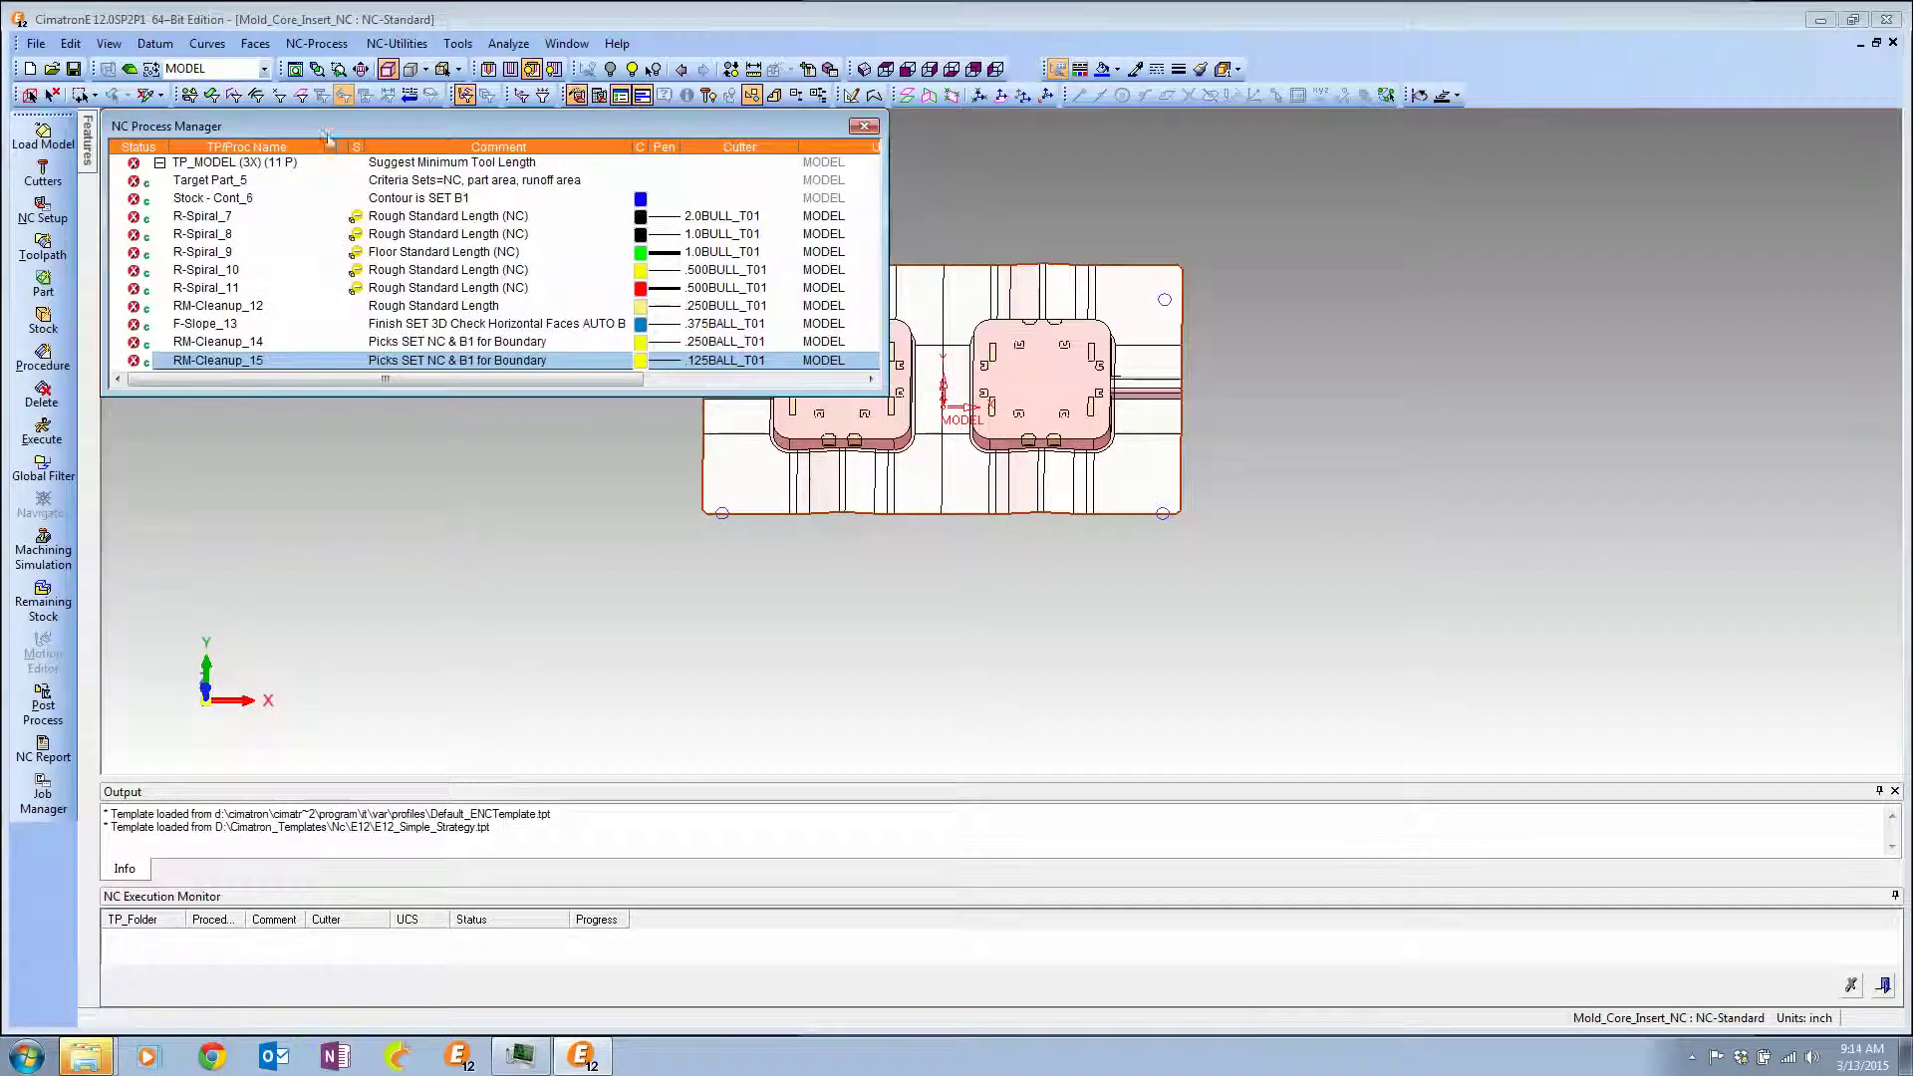
Create a By Selection set named B1 containing the outer boundary curve around the insert.
left_click(128, 70)
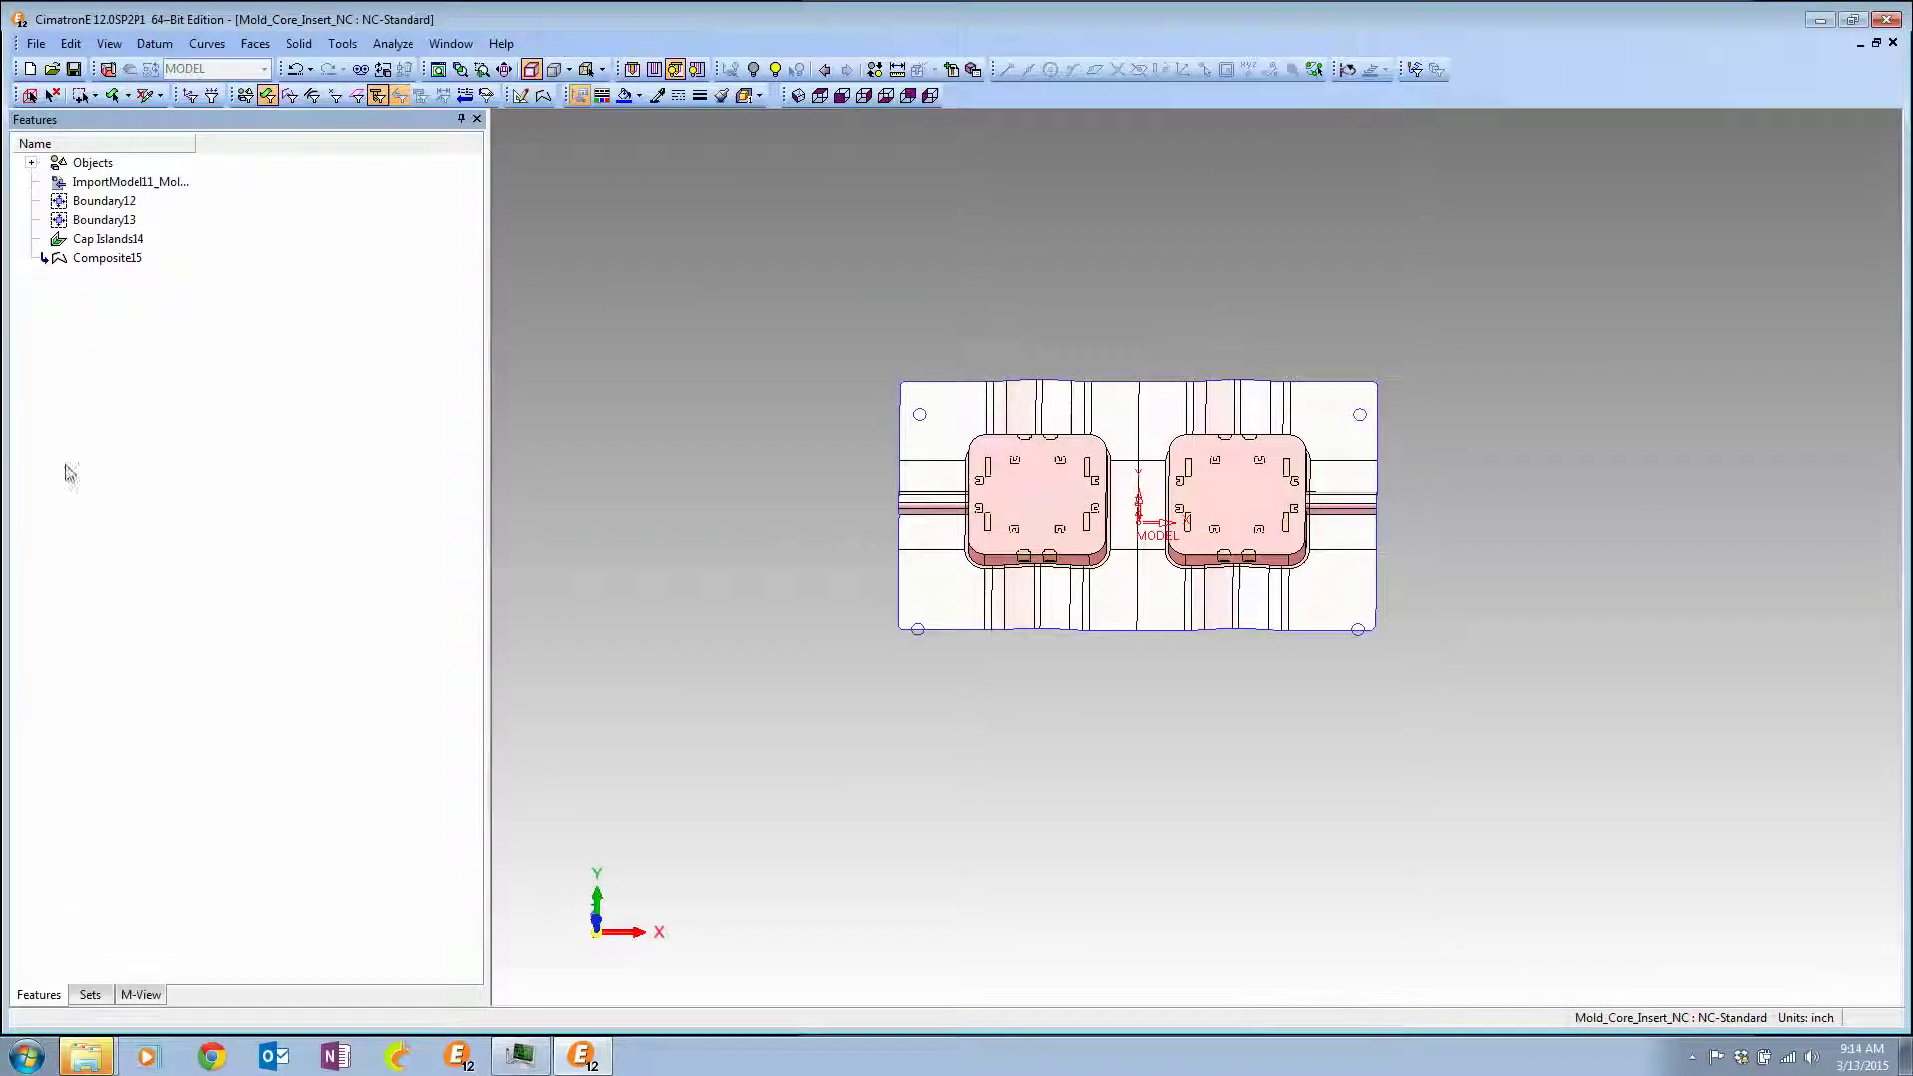
left_click(89, 995)
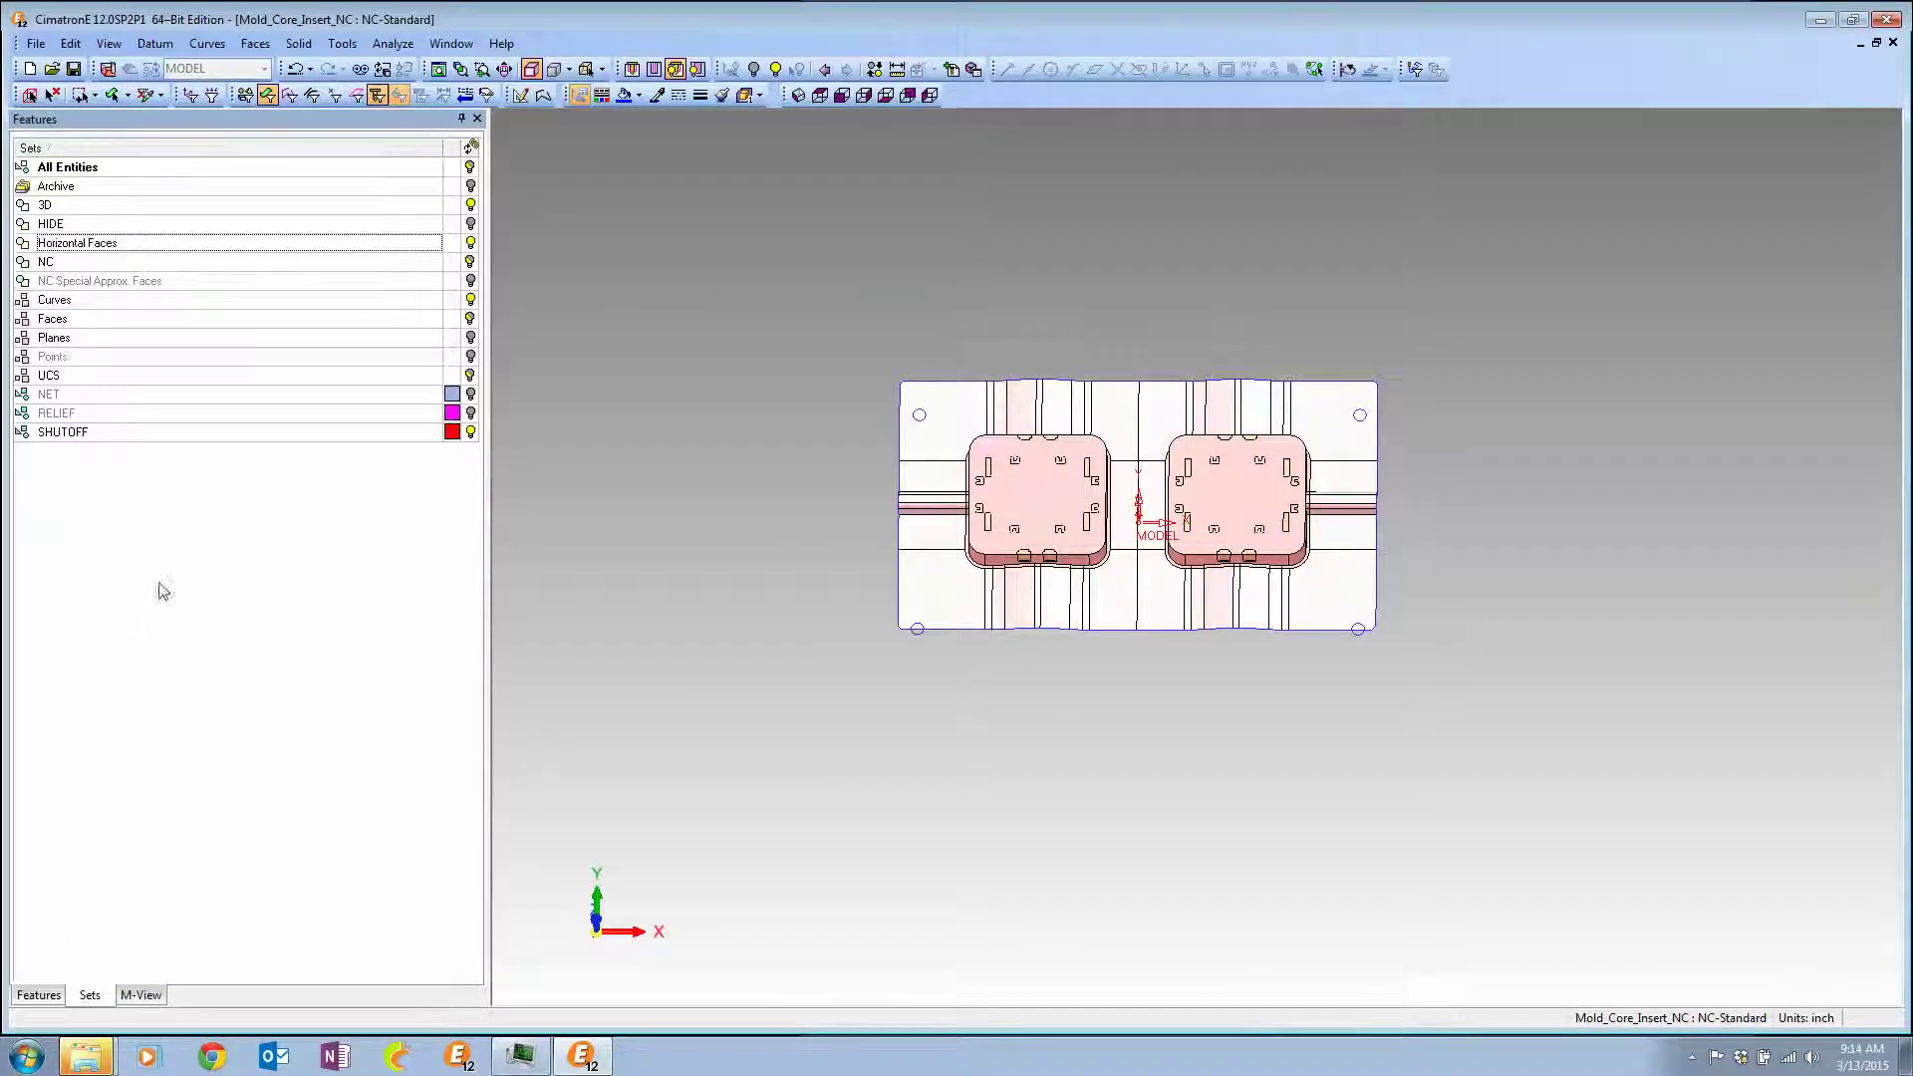
right_click(271, 635)
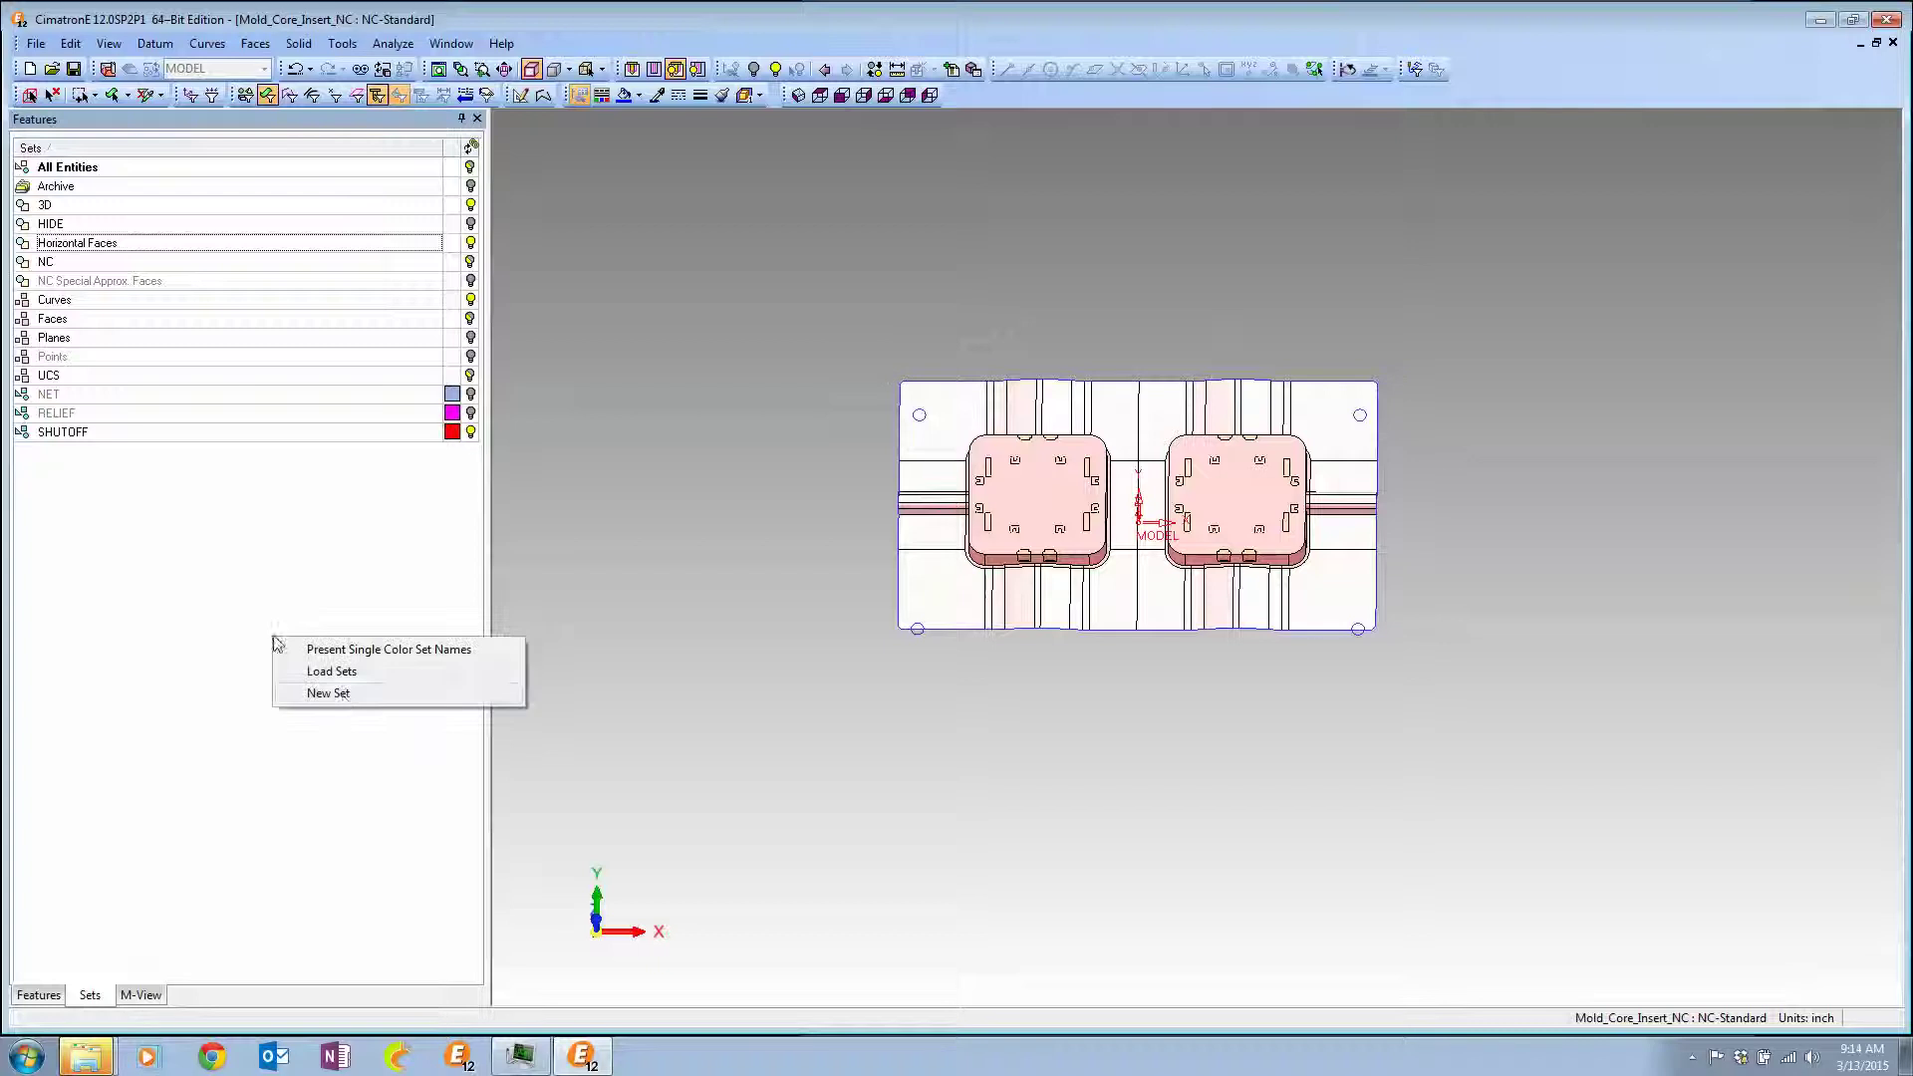
left_click(350, 694)
type("B1")
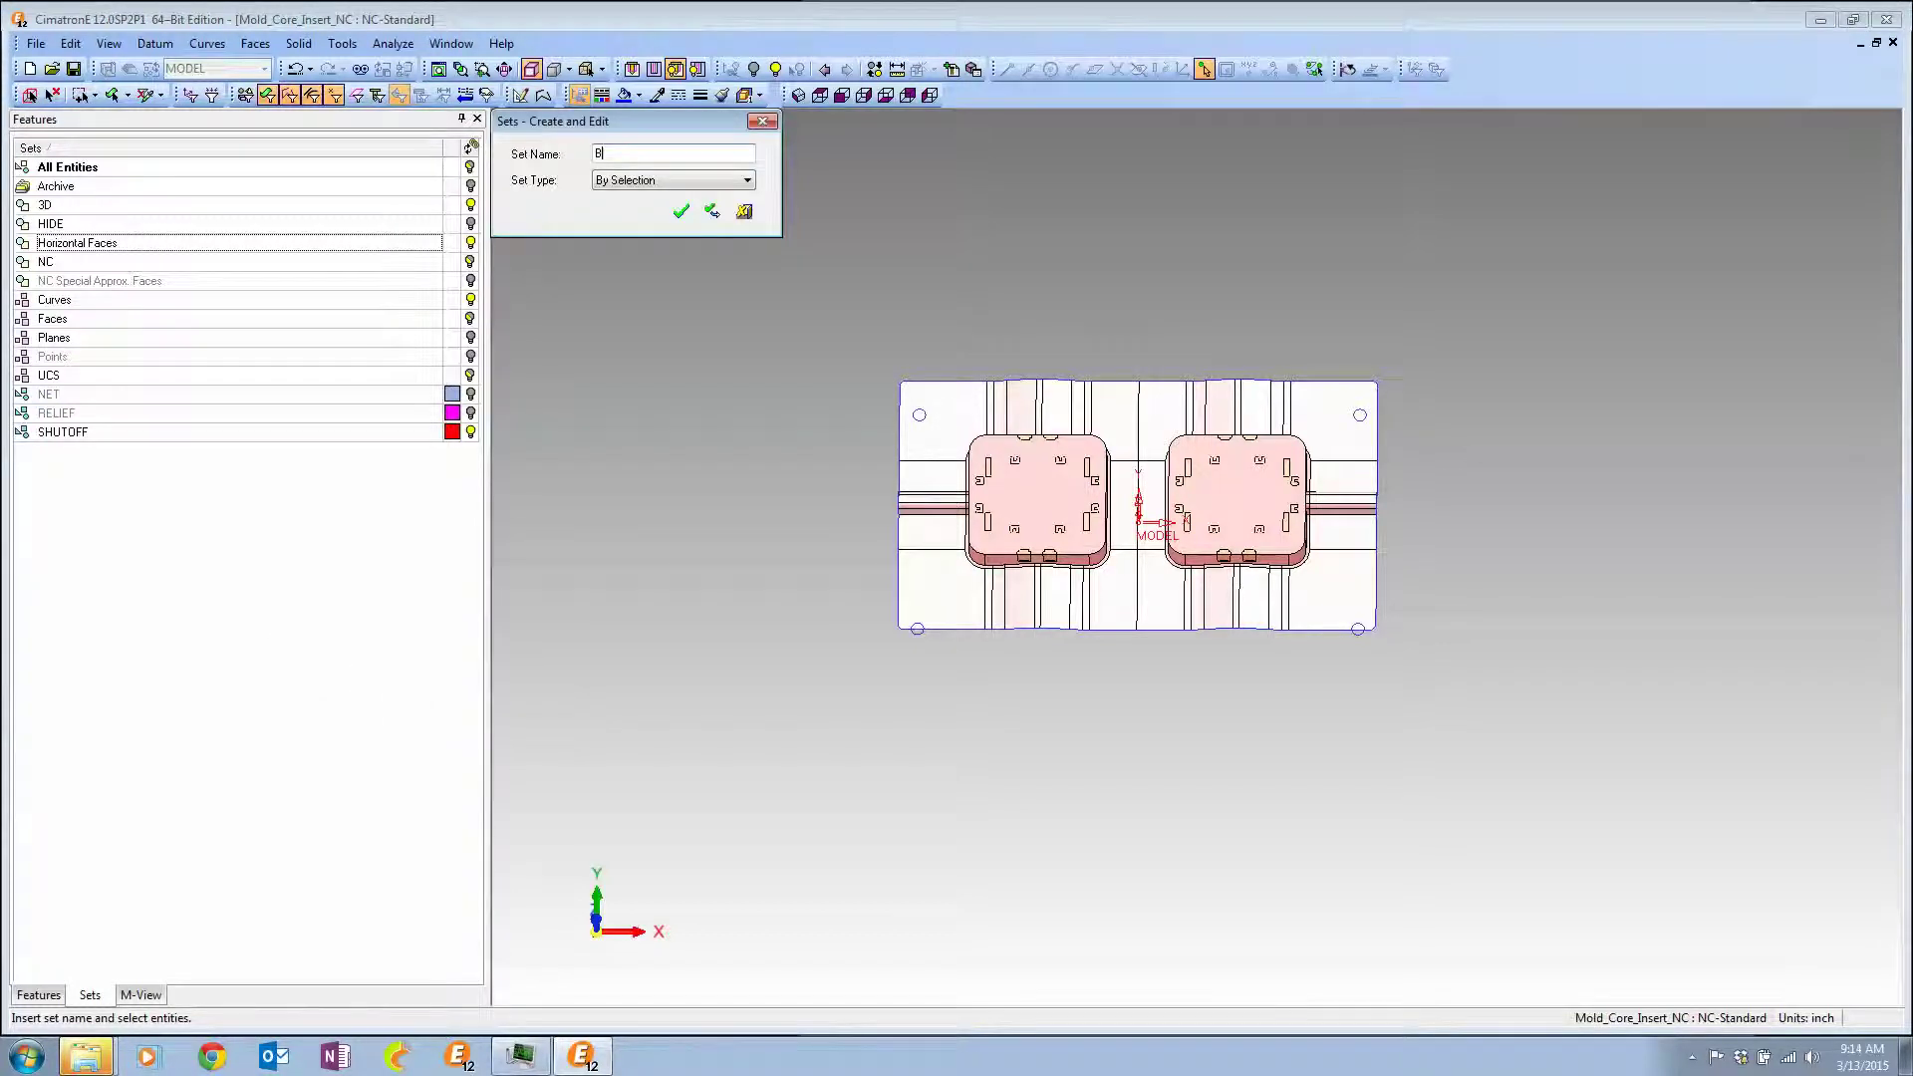
left_click(932, 383)
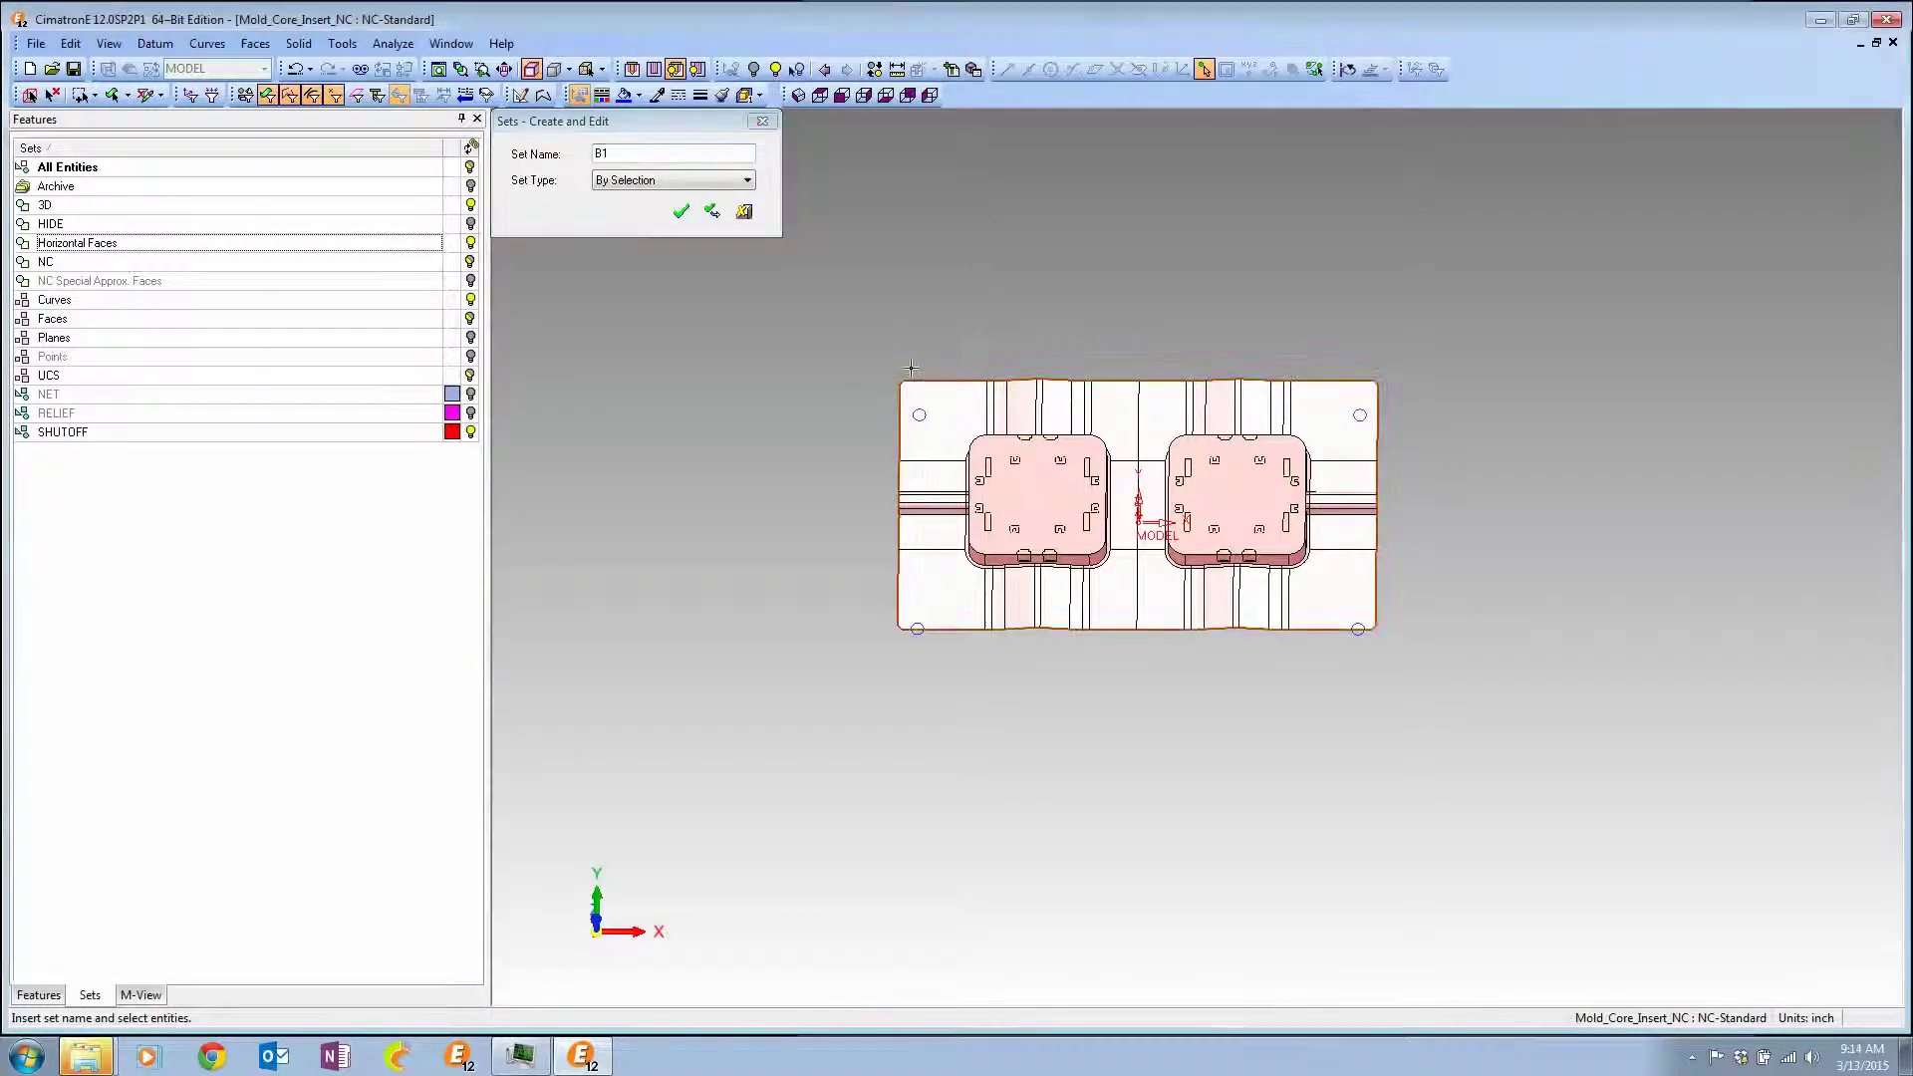
left_click(682, 212)
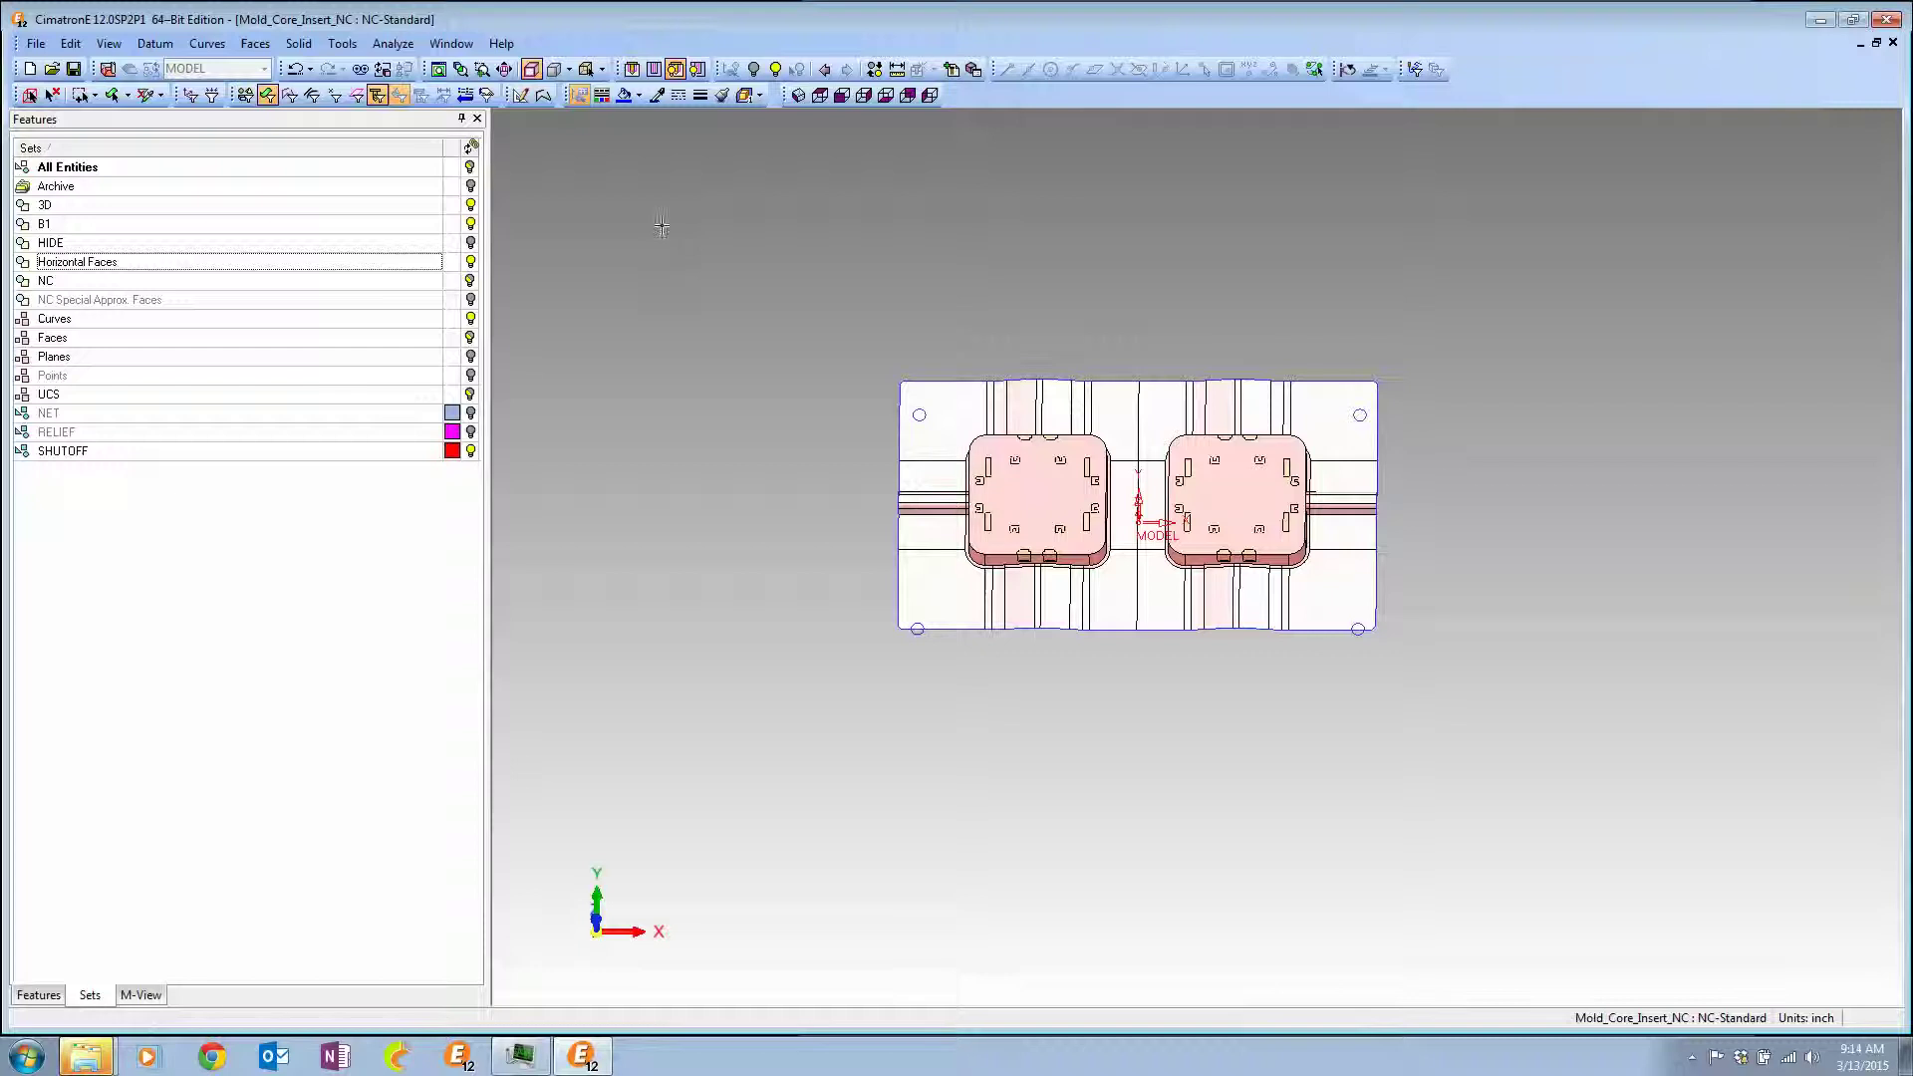
Back in the NC environment, set TP_MODEL's Z clearance to 3 and use that clearance for all procedures.
left_click(107, 68)
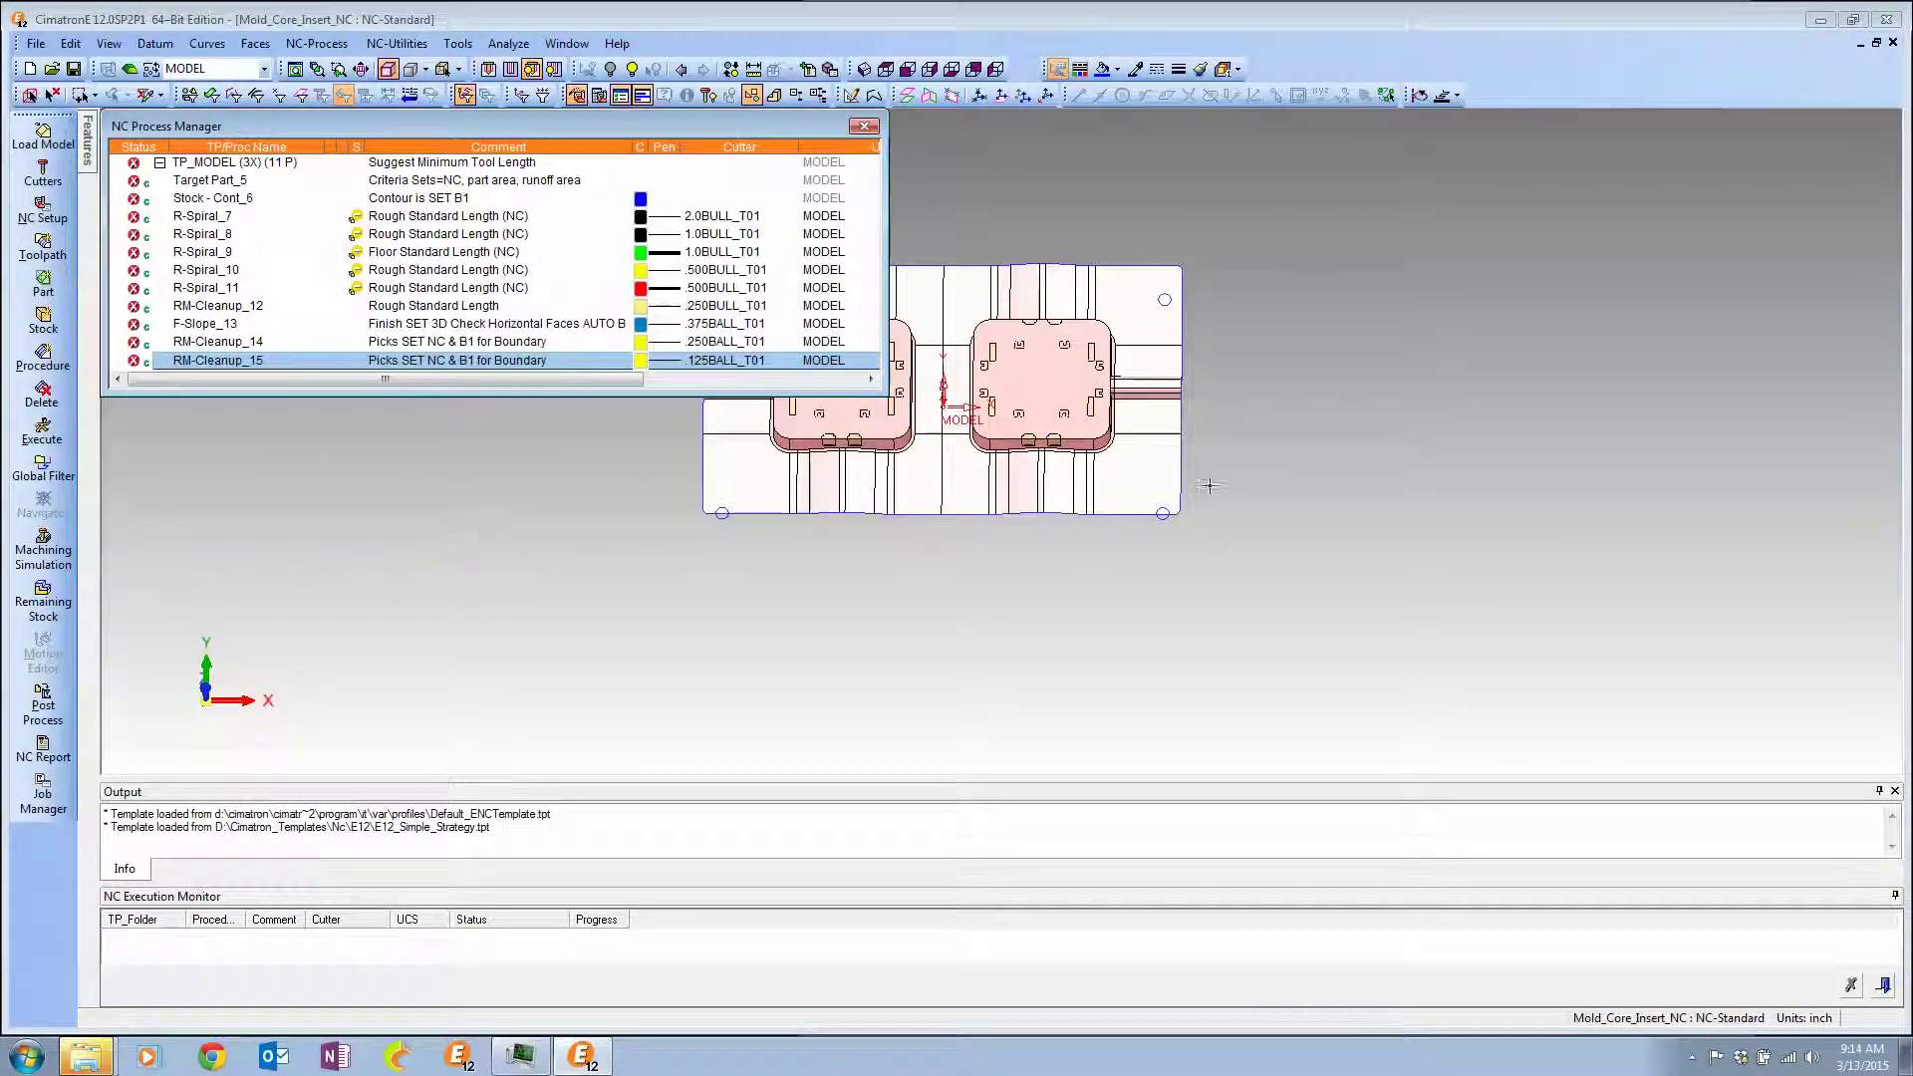
middle_click_drag(985, 425, 1342, 439, "ctrl")
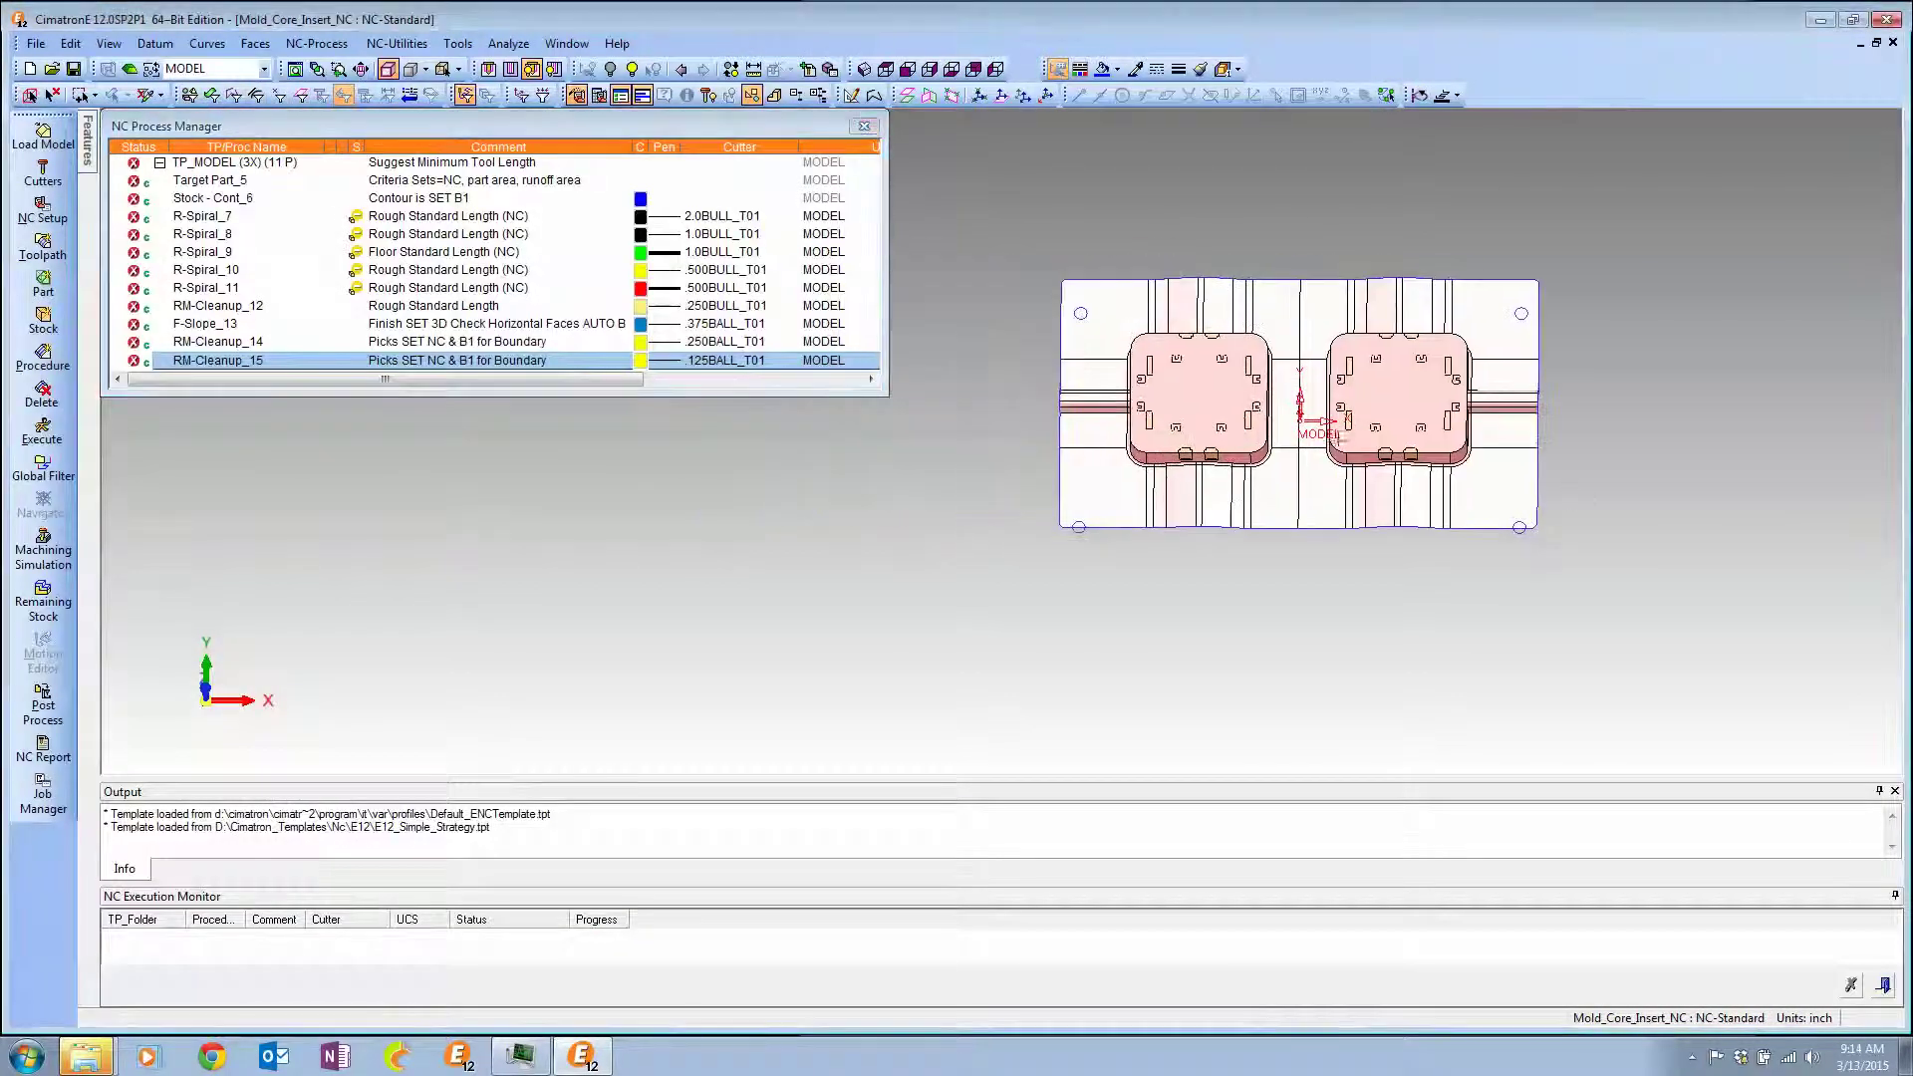
double_click(224, 164)
left_click_drag(1052, 438, 1083, 342, "ctrl")
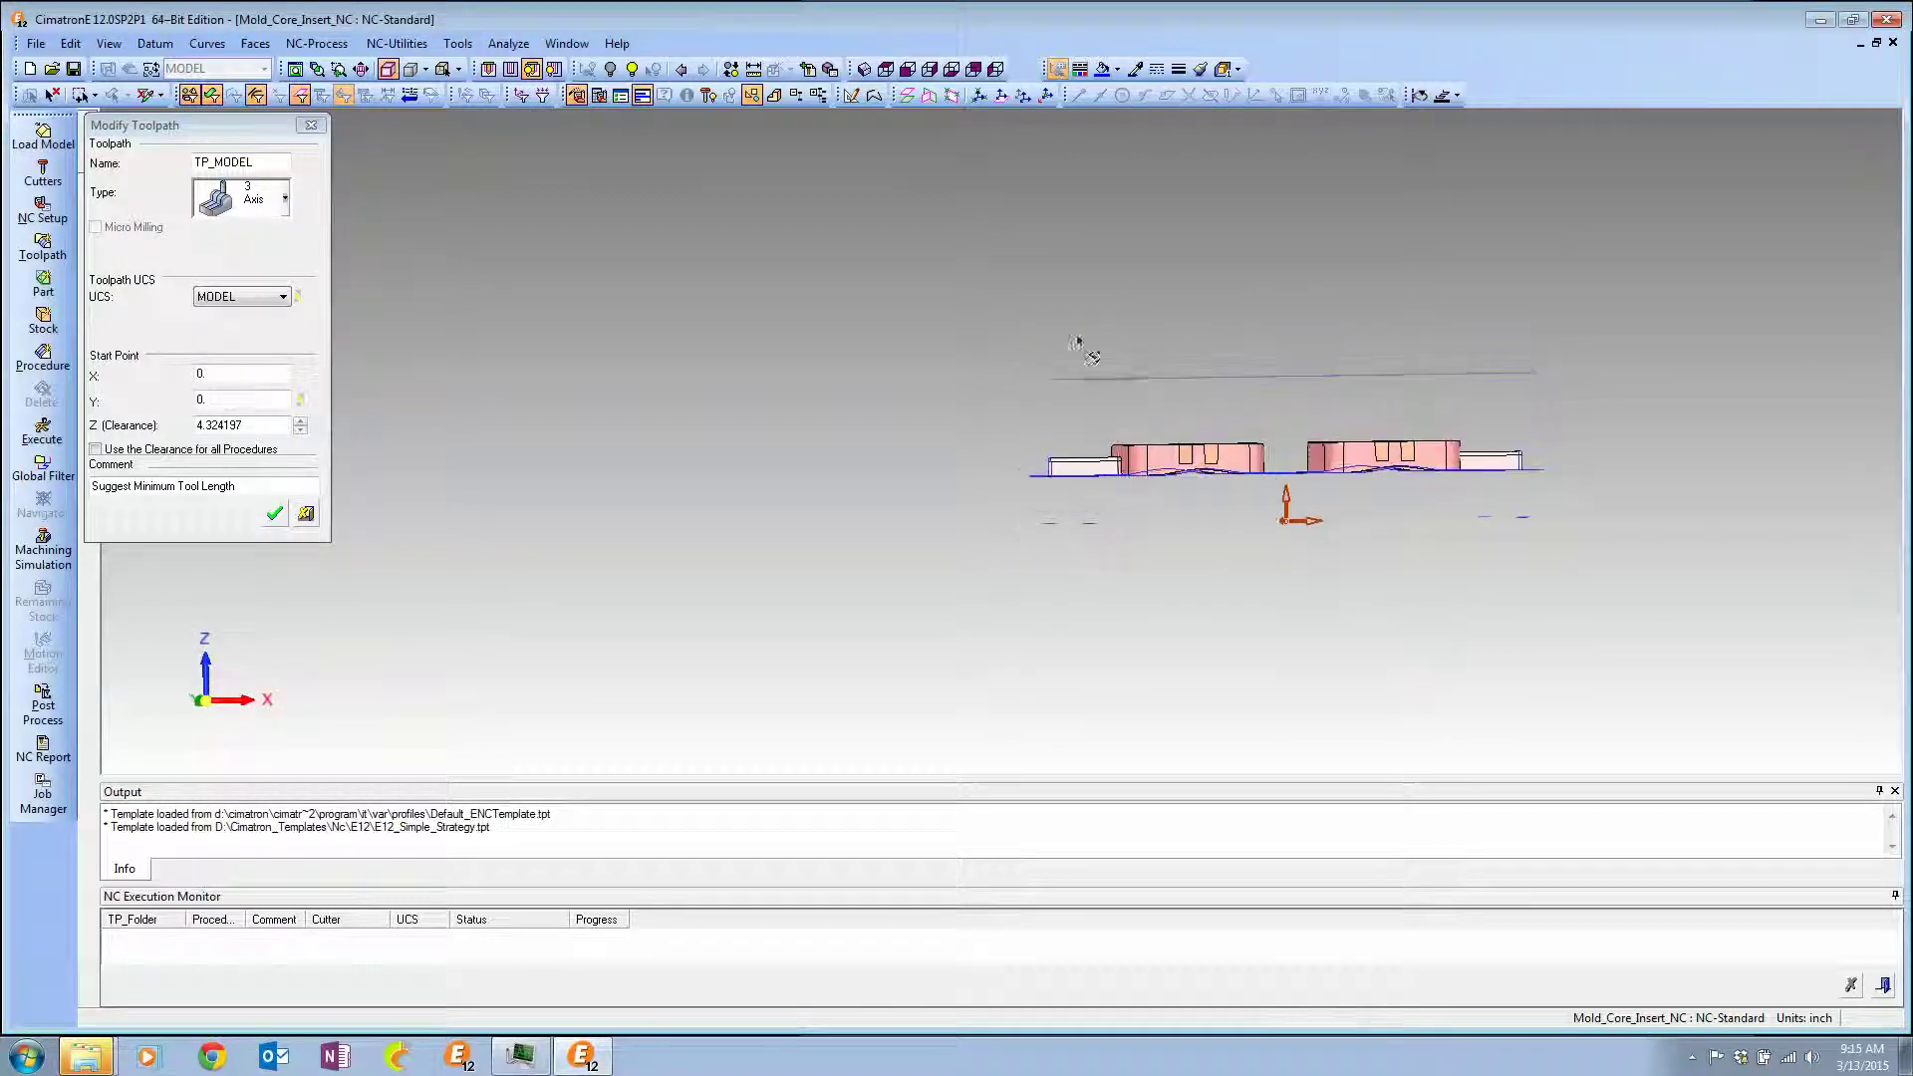
left_click_drag(253, 427, 164, 440)
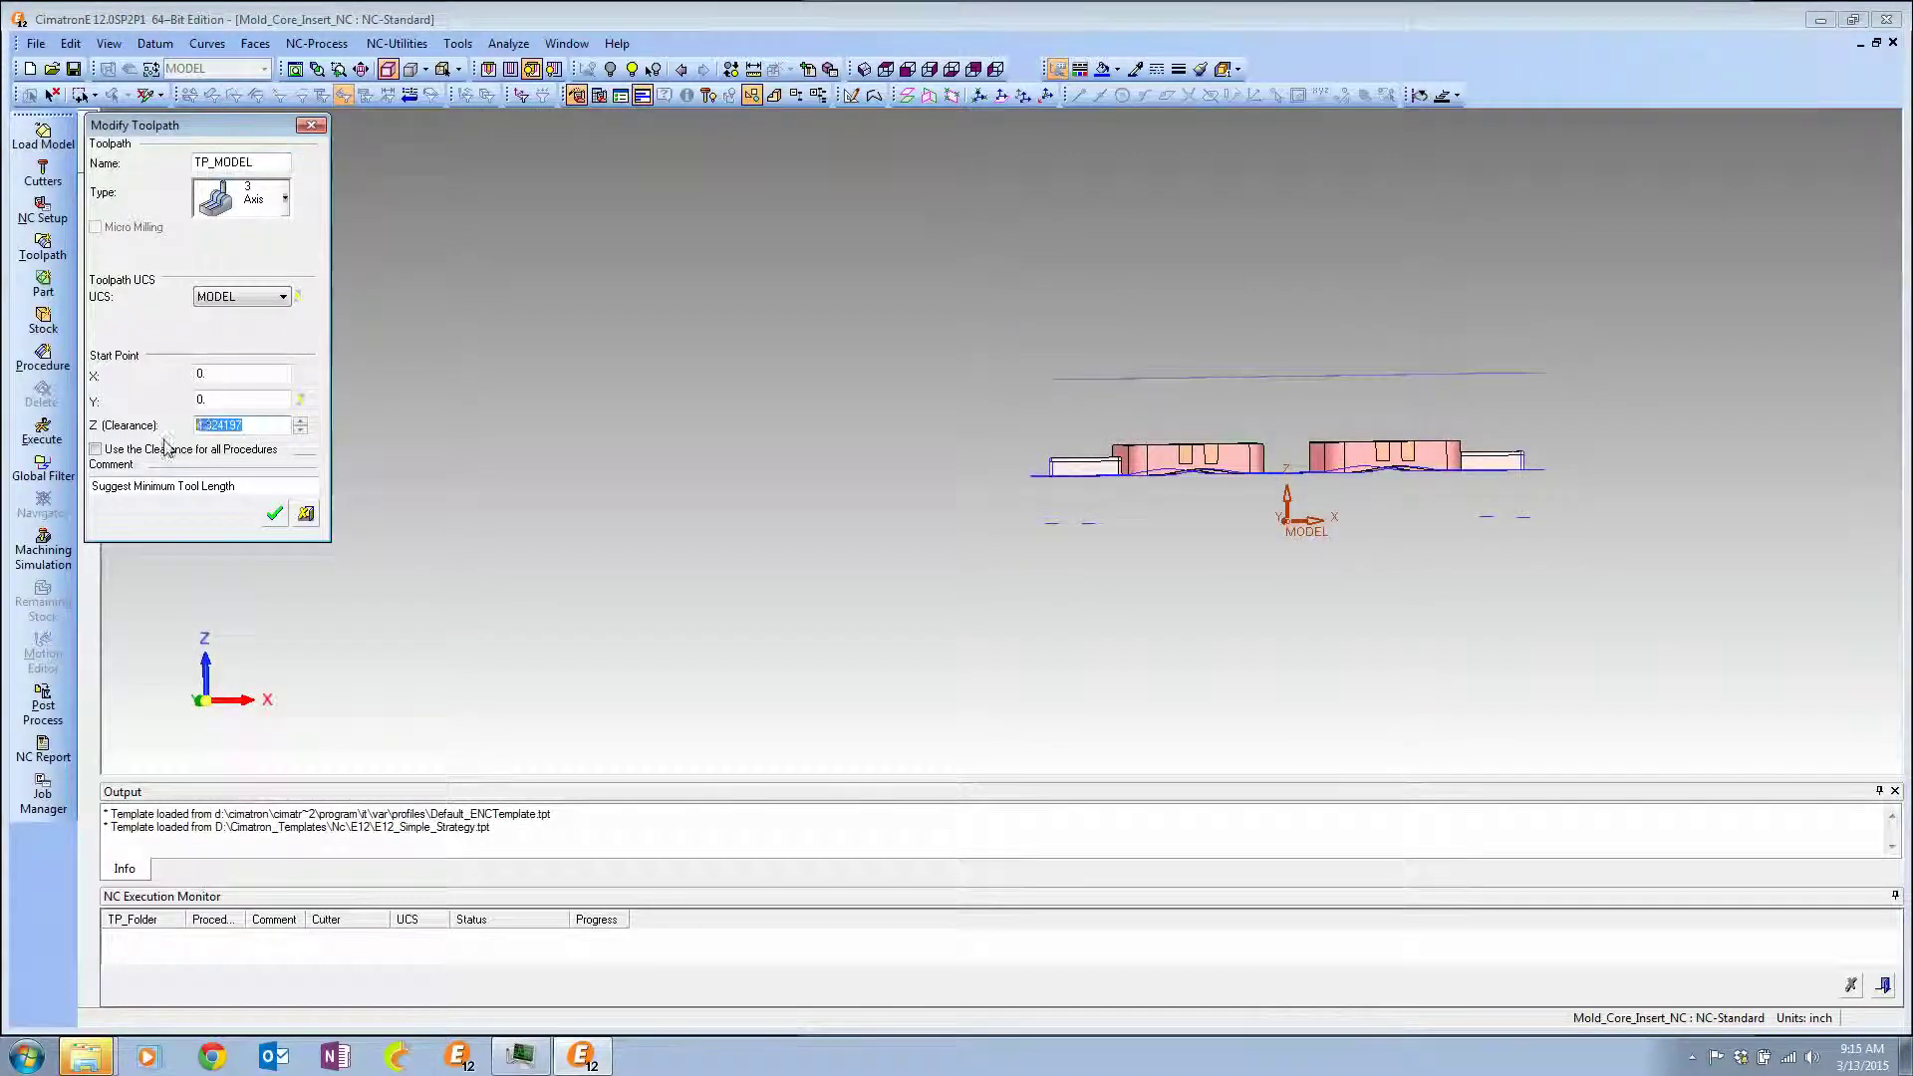
type("3.")
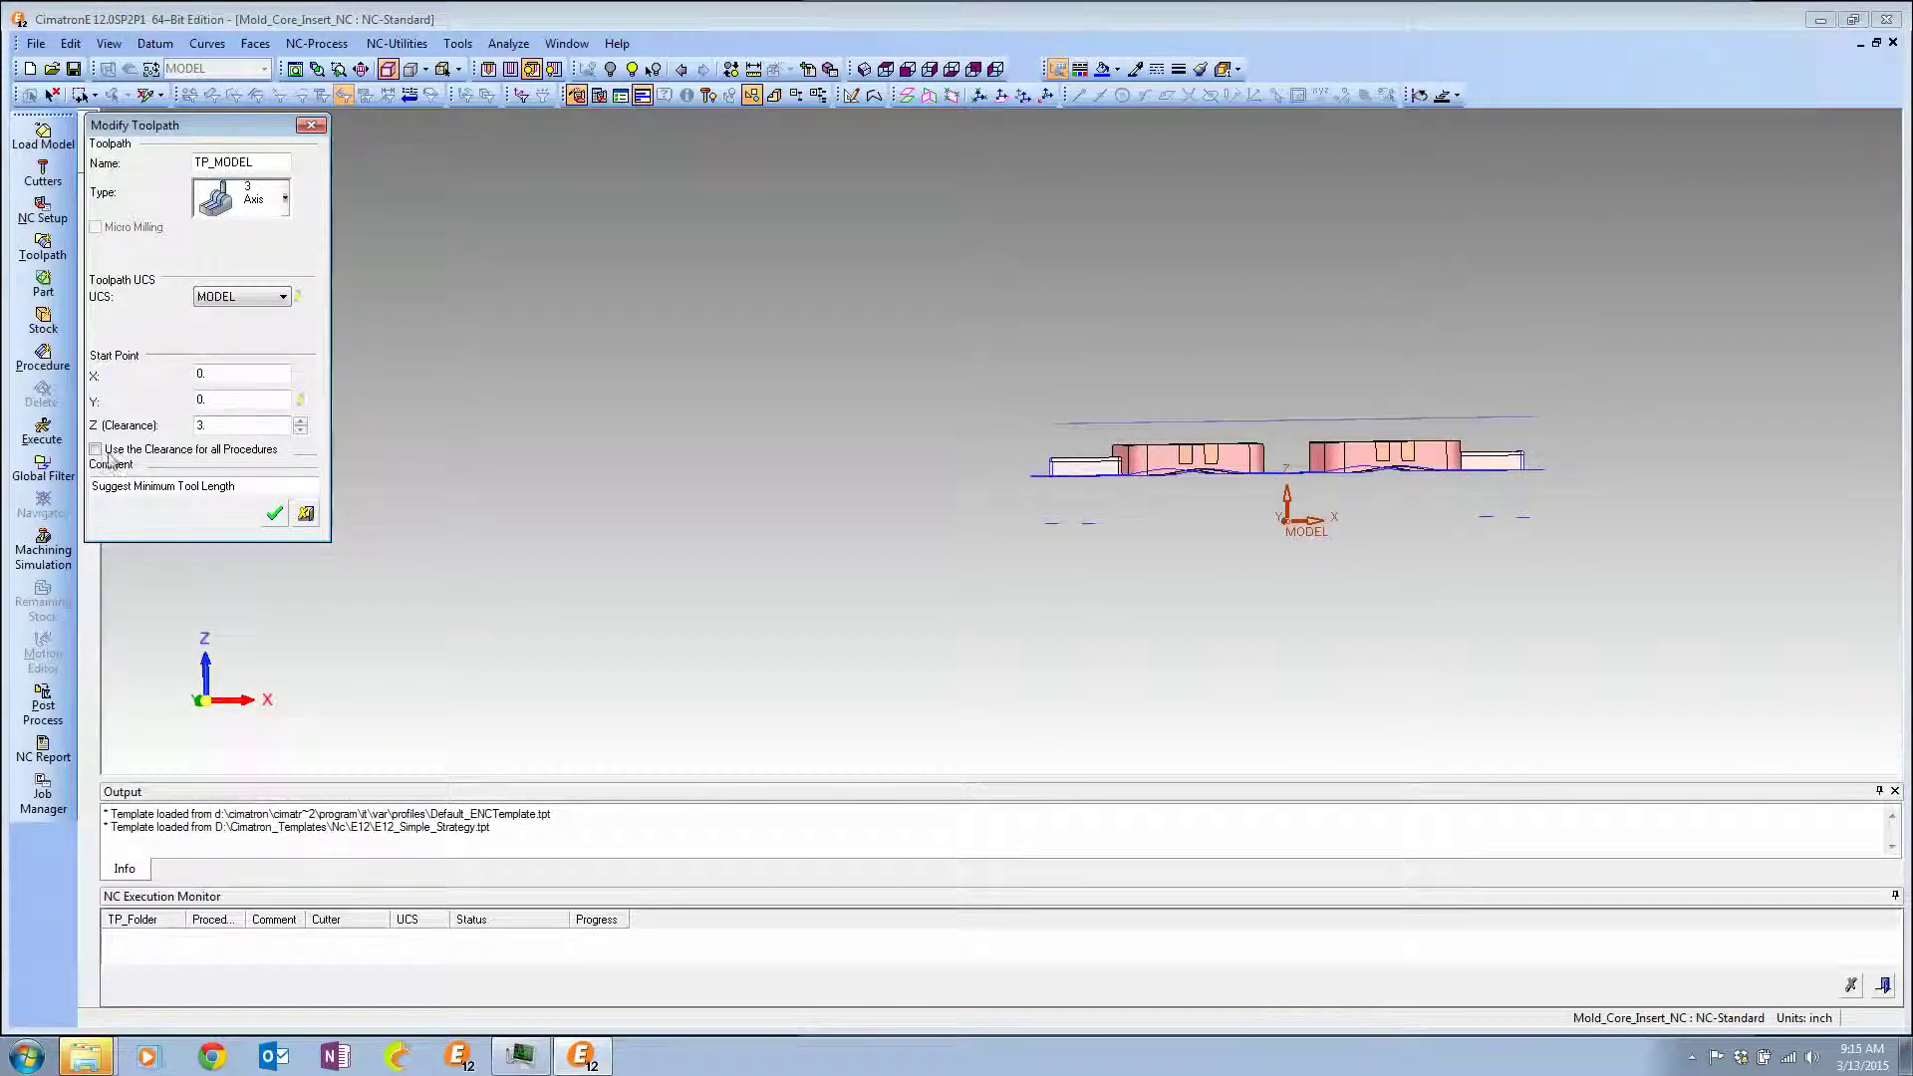
left_click(277, 515)
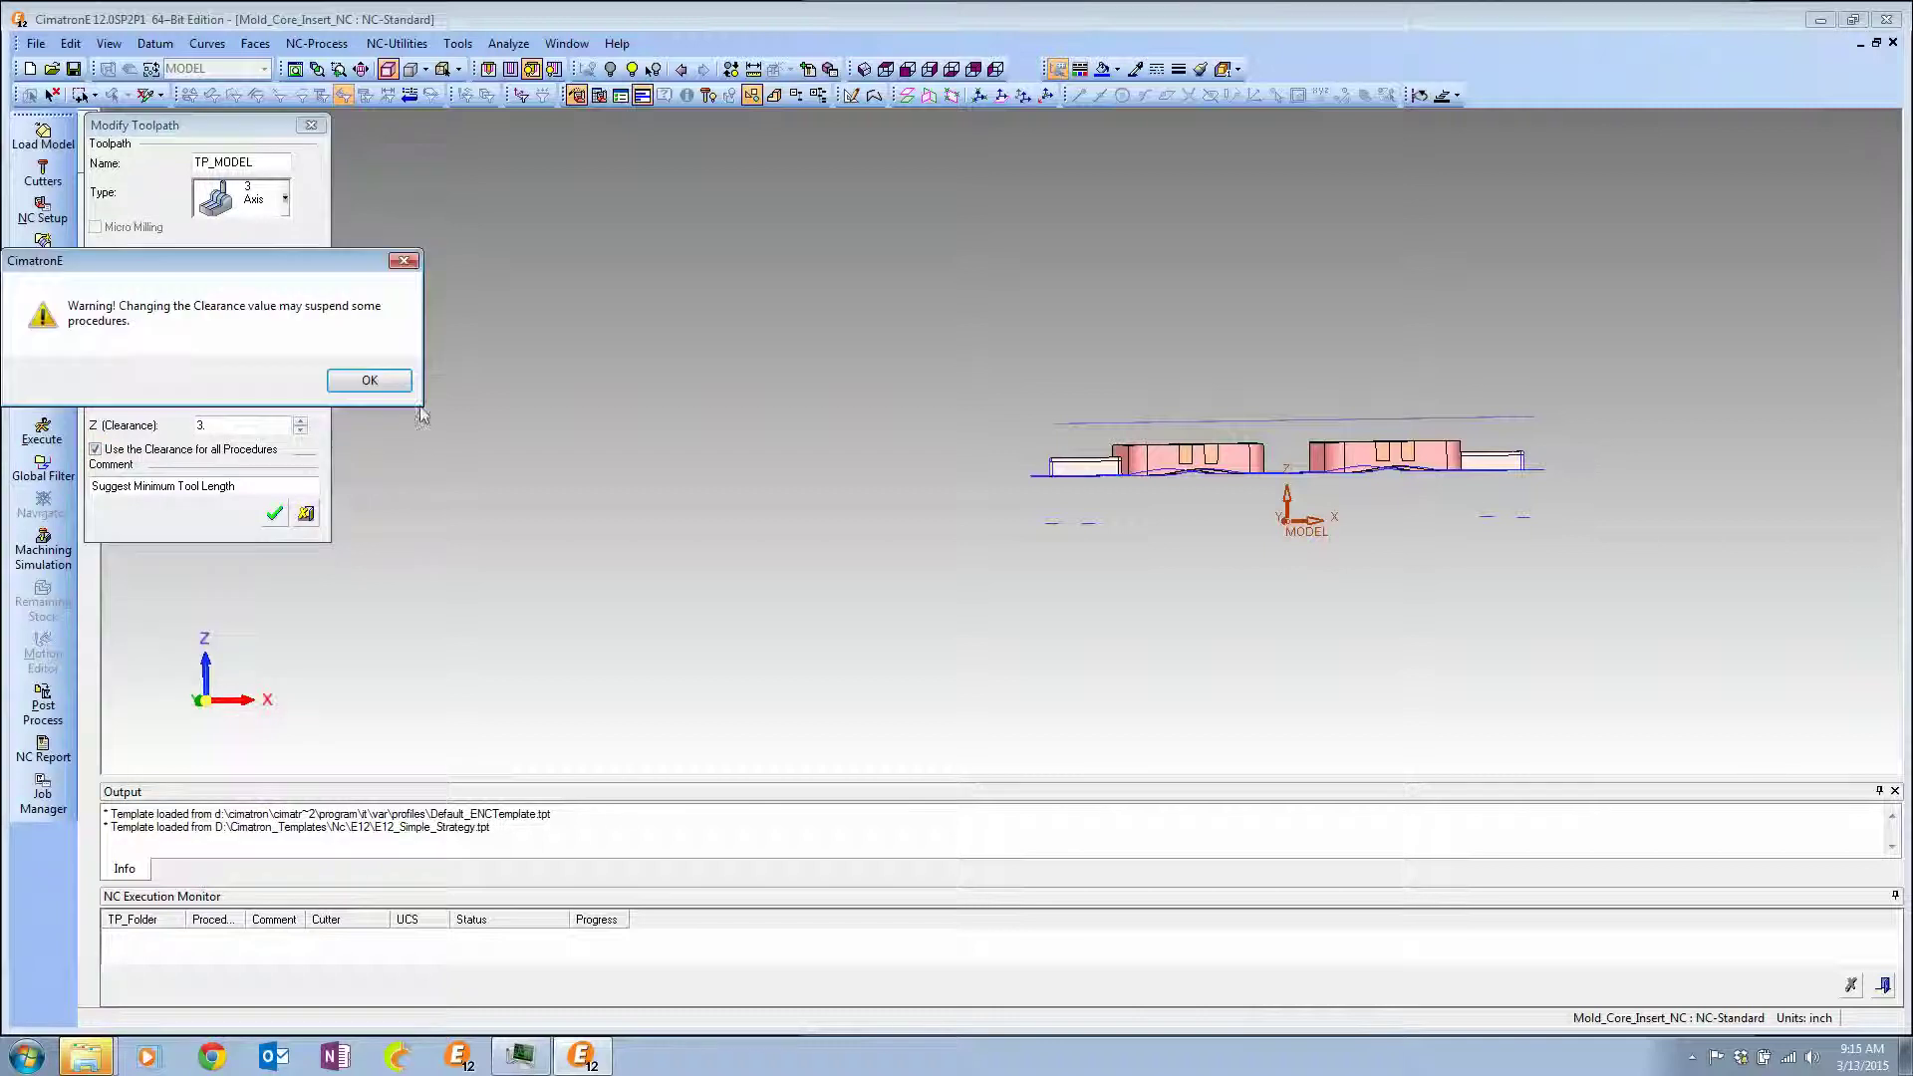
left_click(376, 384)
Open the Target Part_5 procedure and accept its criteria-selected faces as the target part.
left_click(205, 180)
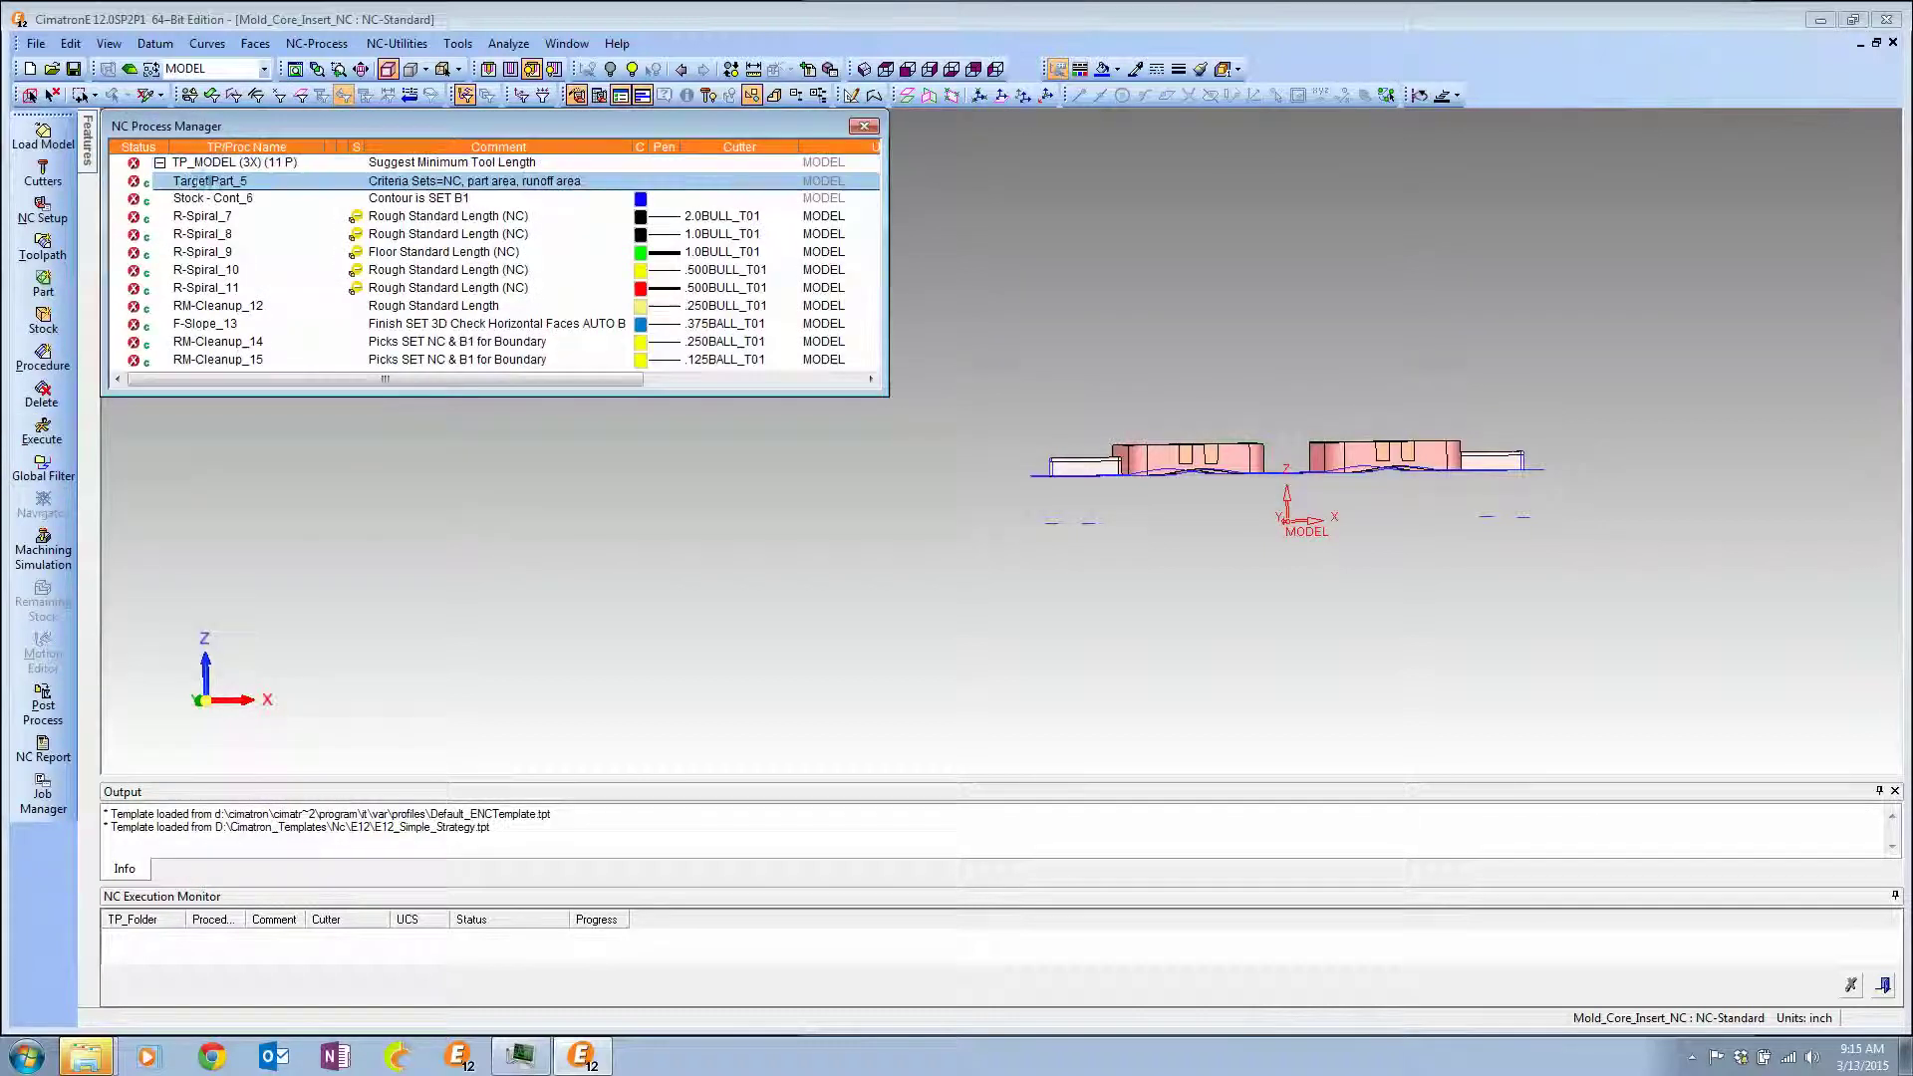
middle_click_drag(858, 406, 853, 461)
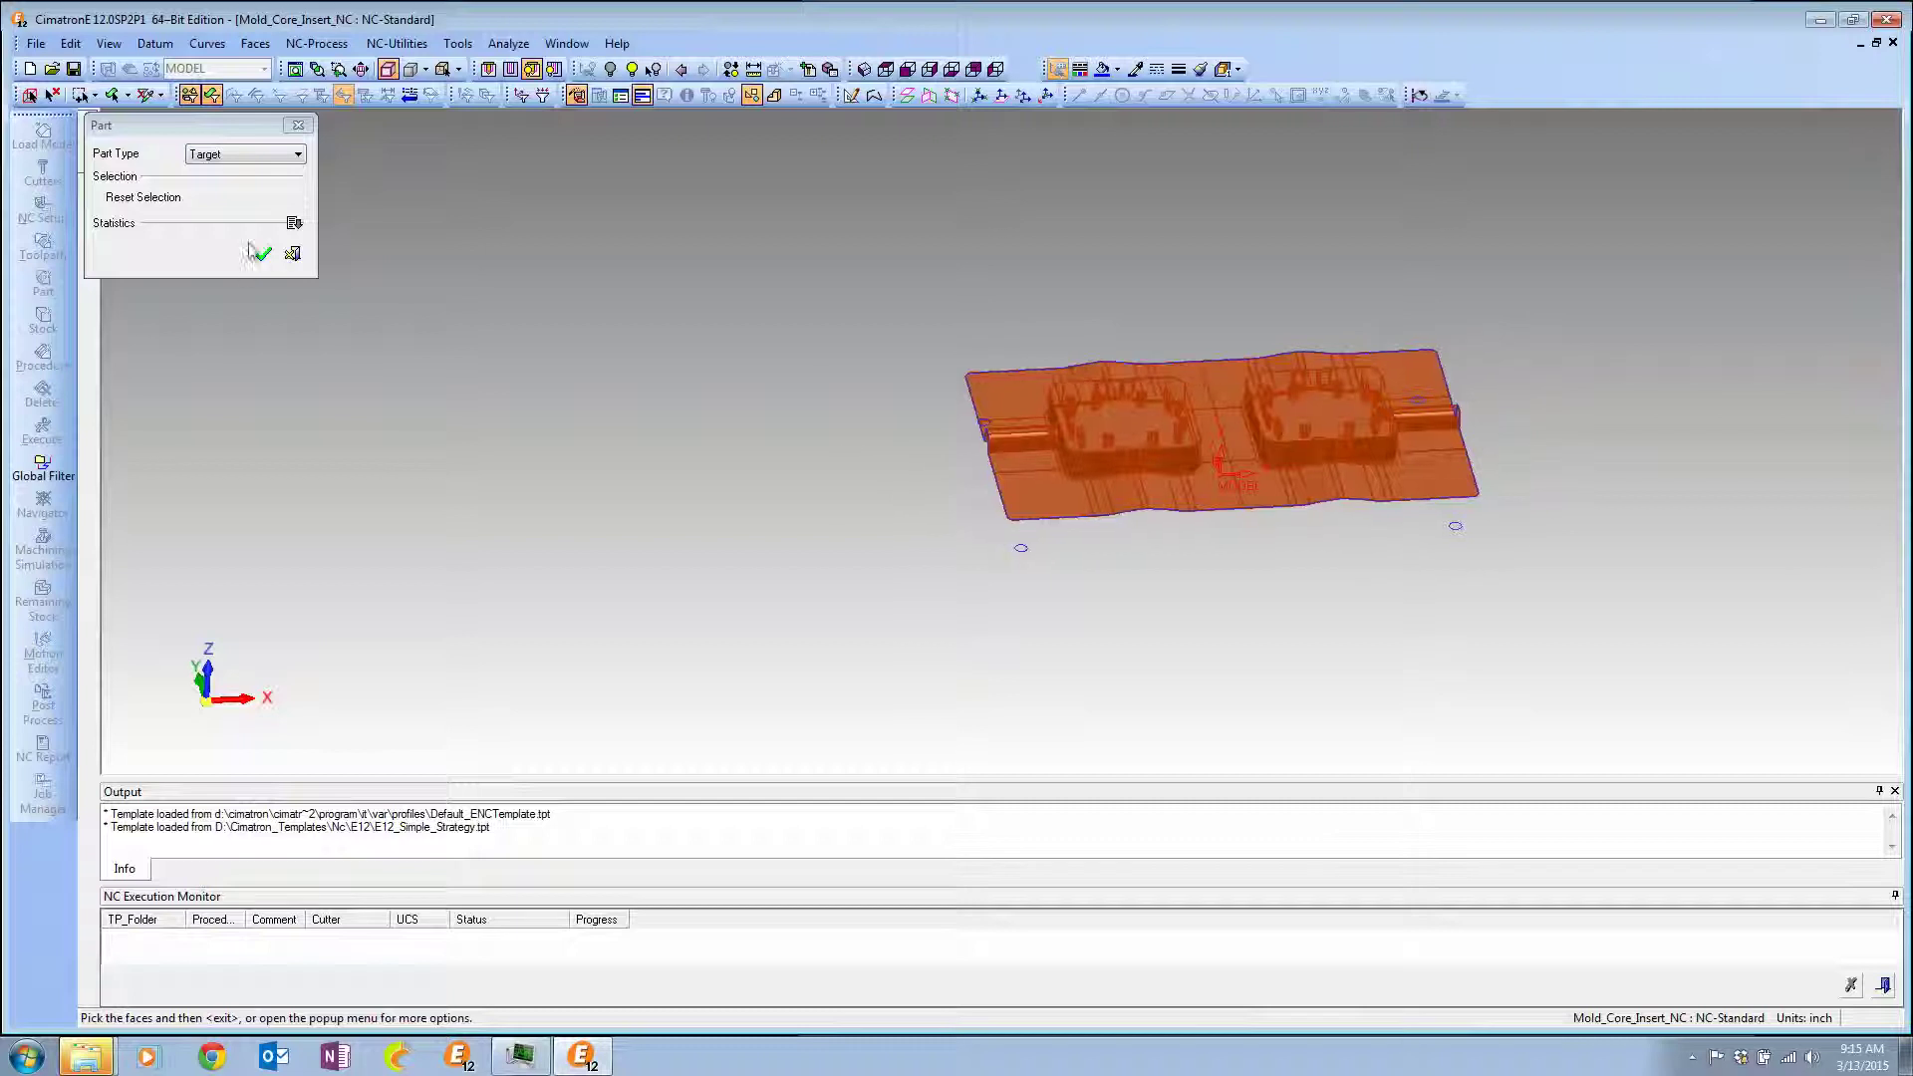
left_click(262, 256)
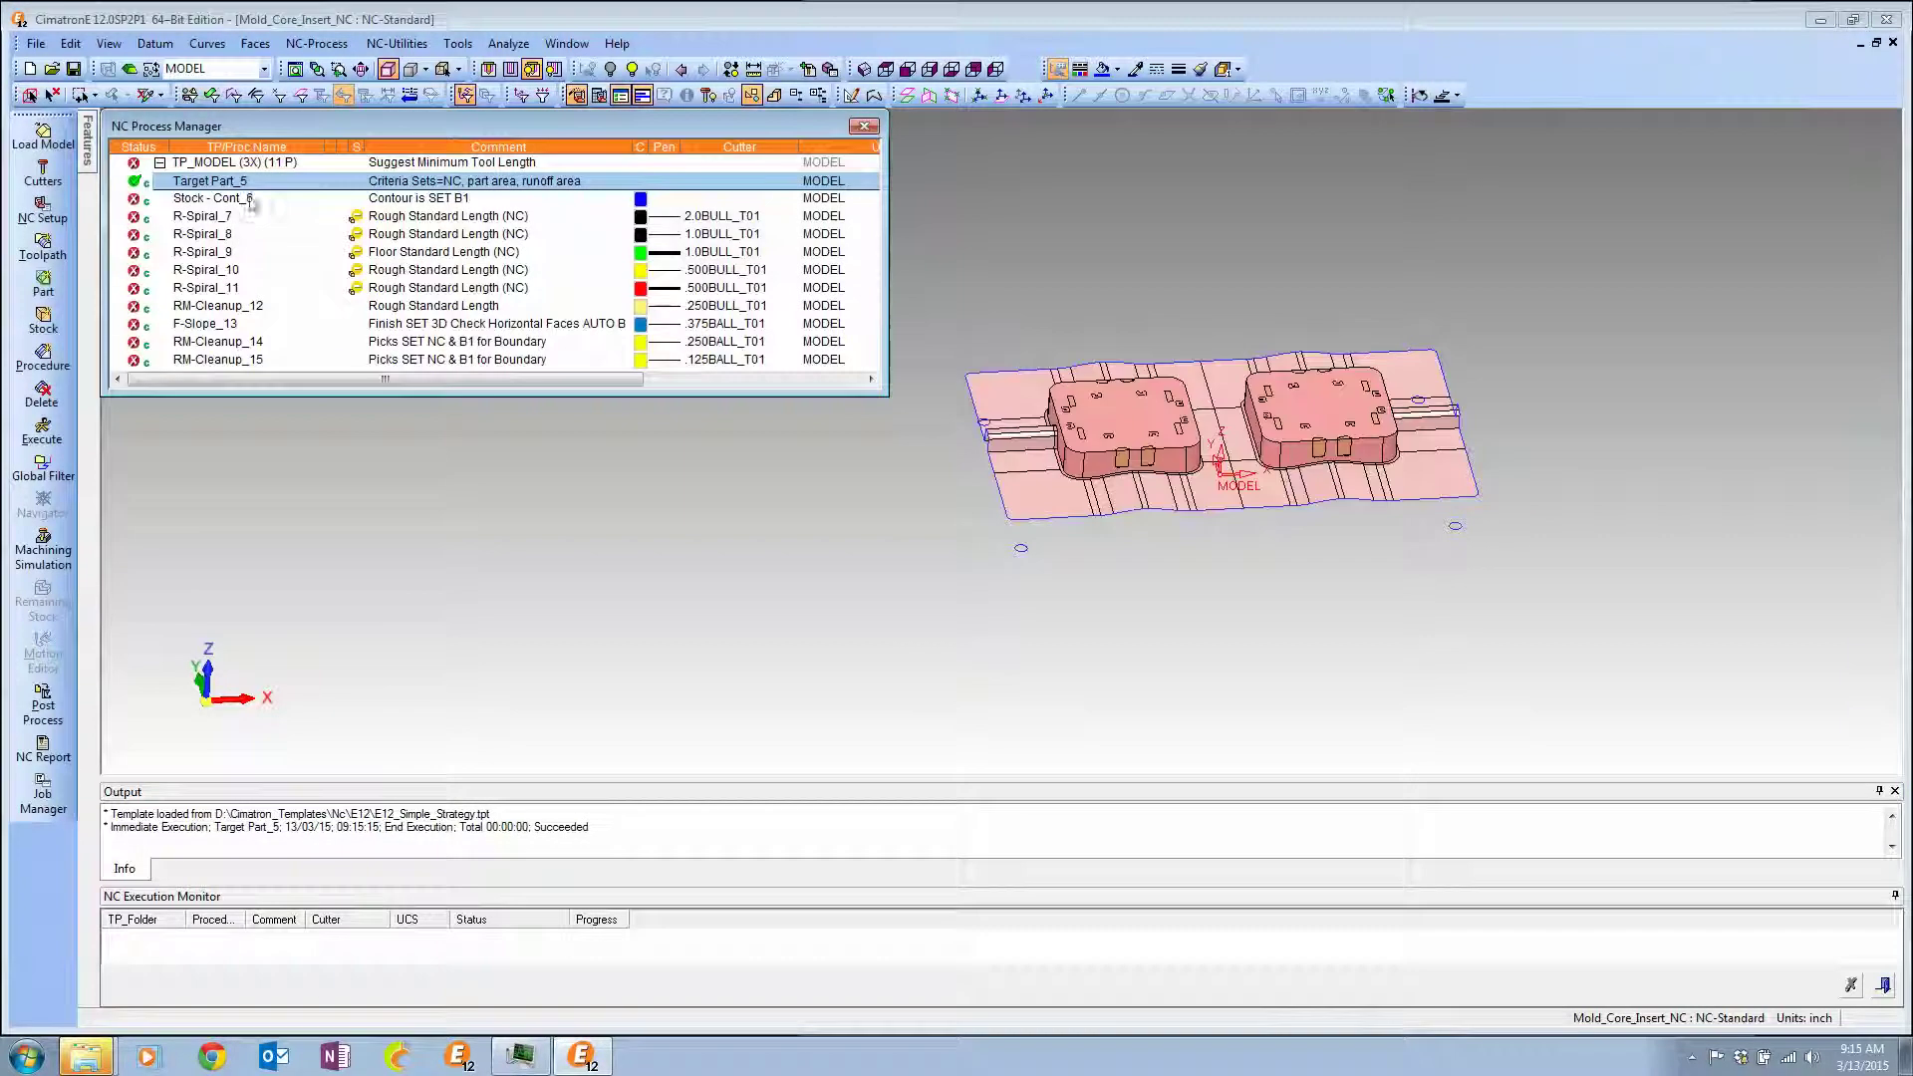
Calculate the Stock - Cont_6 contour stock with Z-Top 2.375 and Z-Bottom 0, inspect its preview around the insert, and close the definition.
double_click(200, 201)
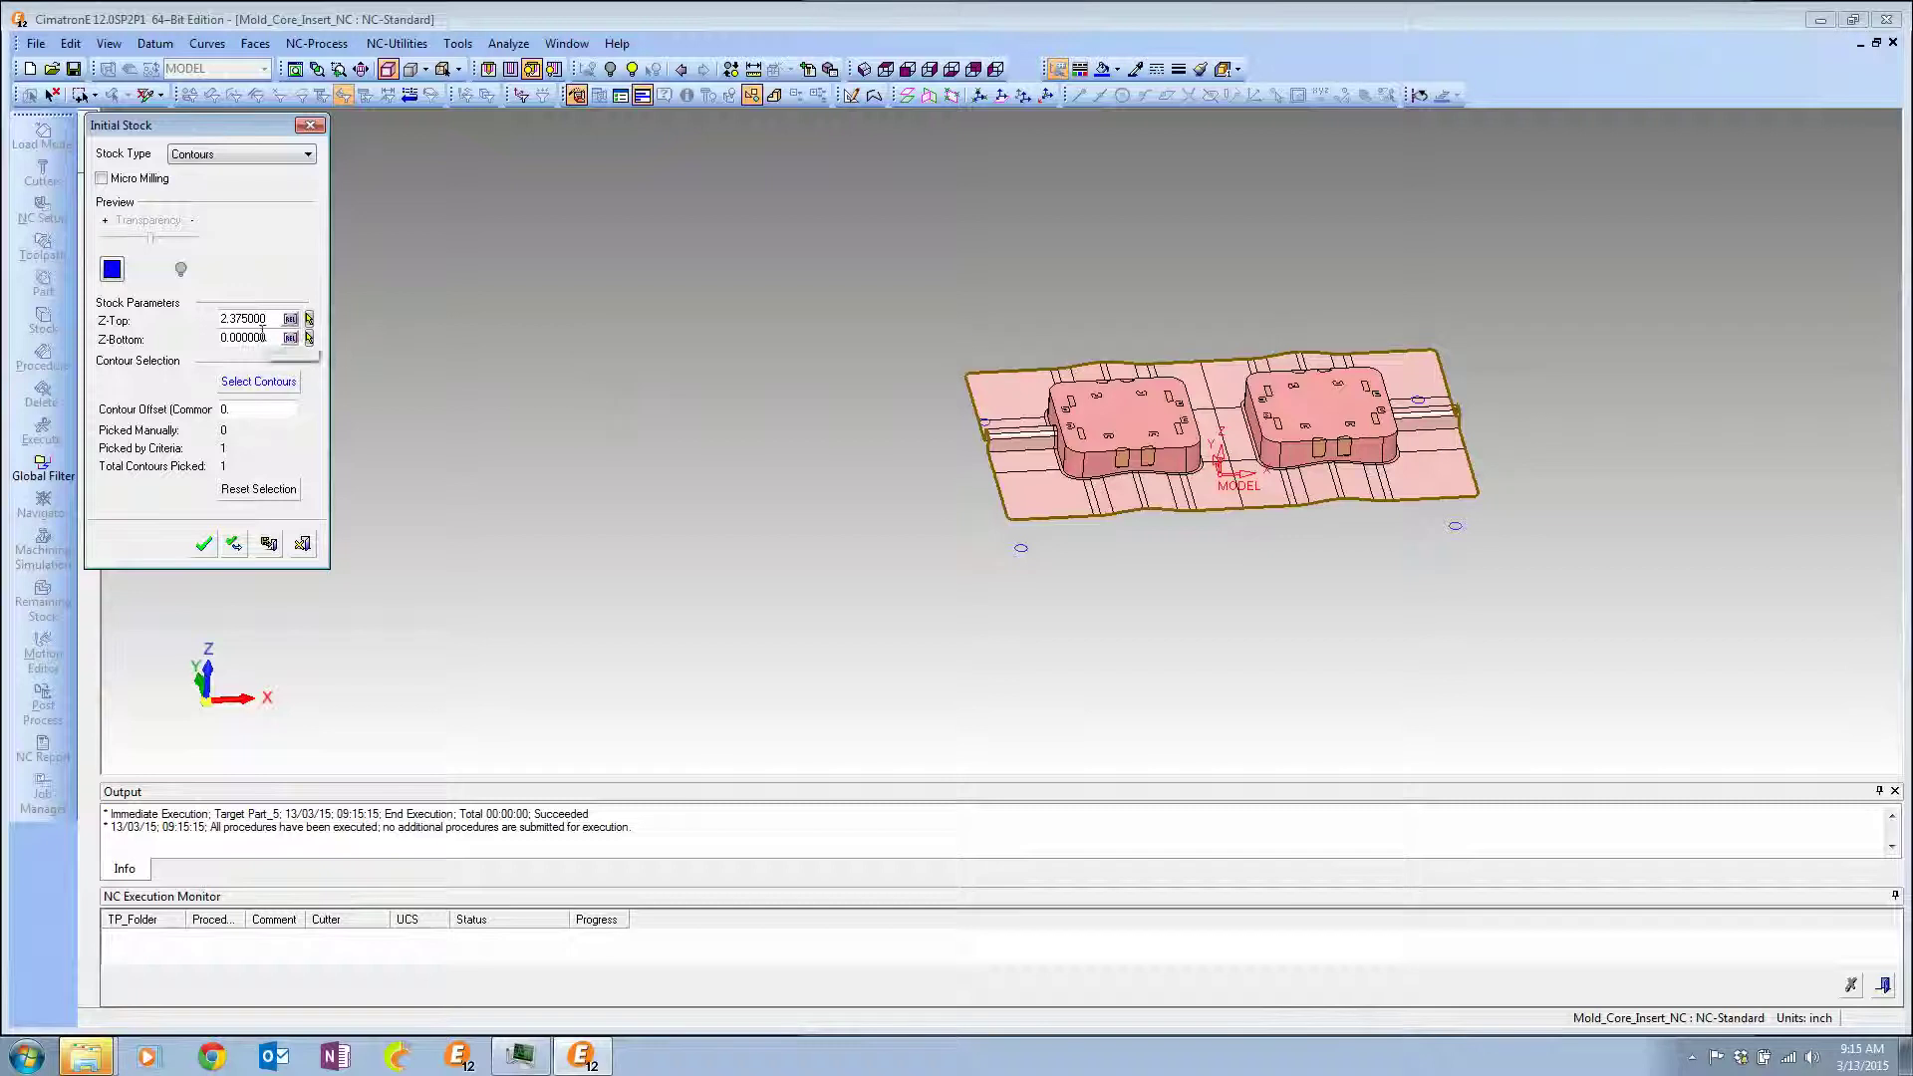
left_click(233, 543)
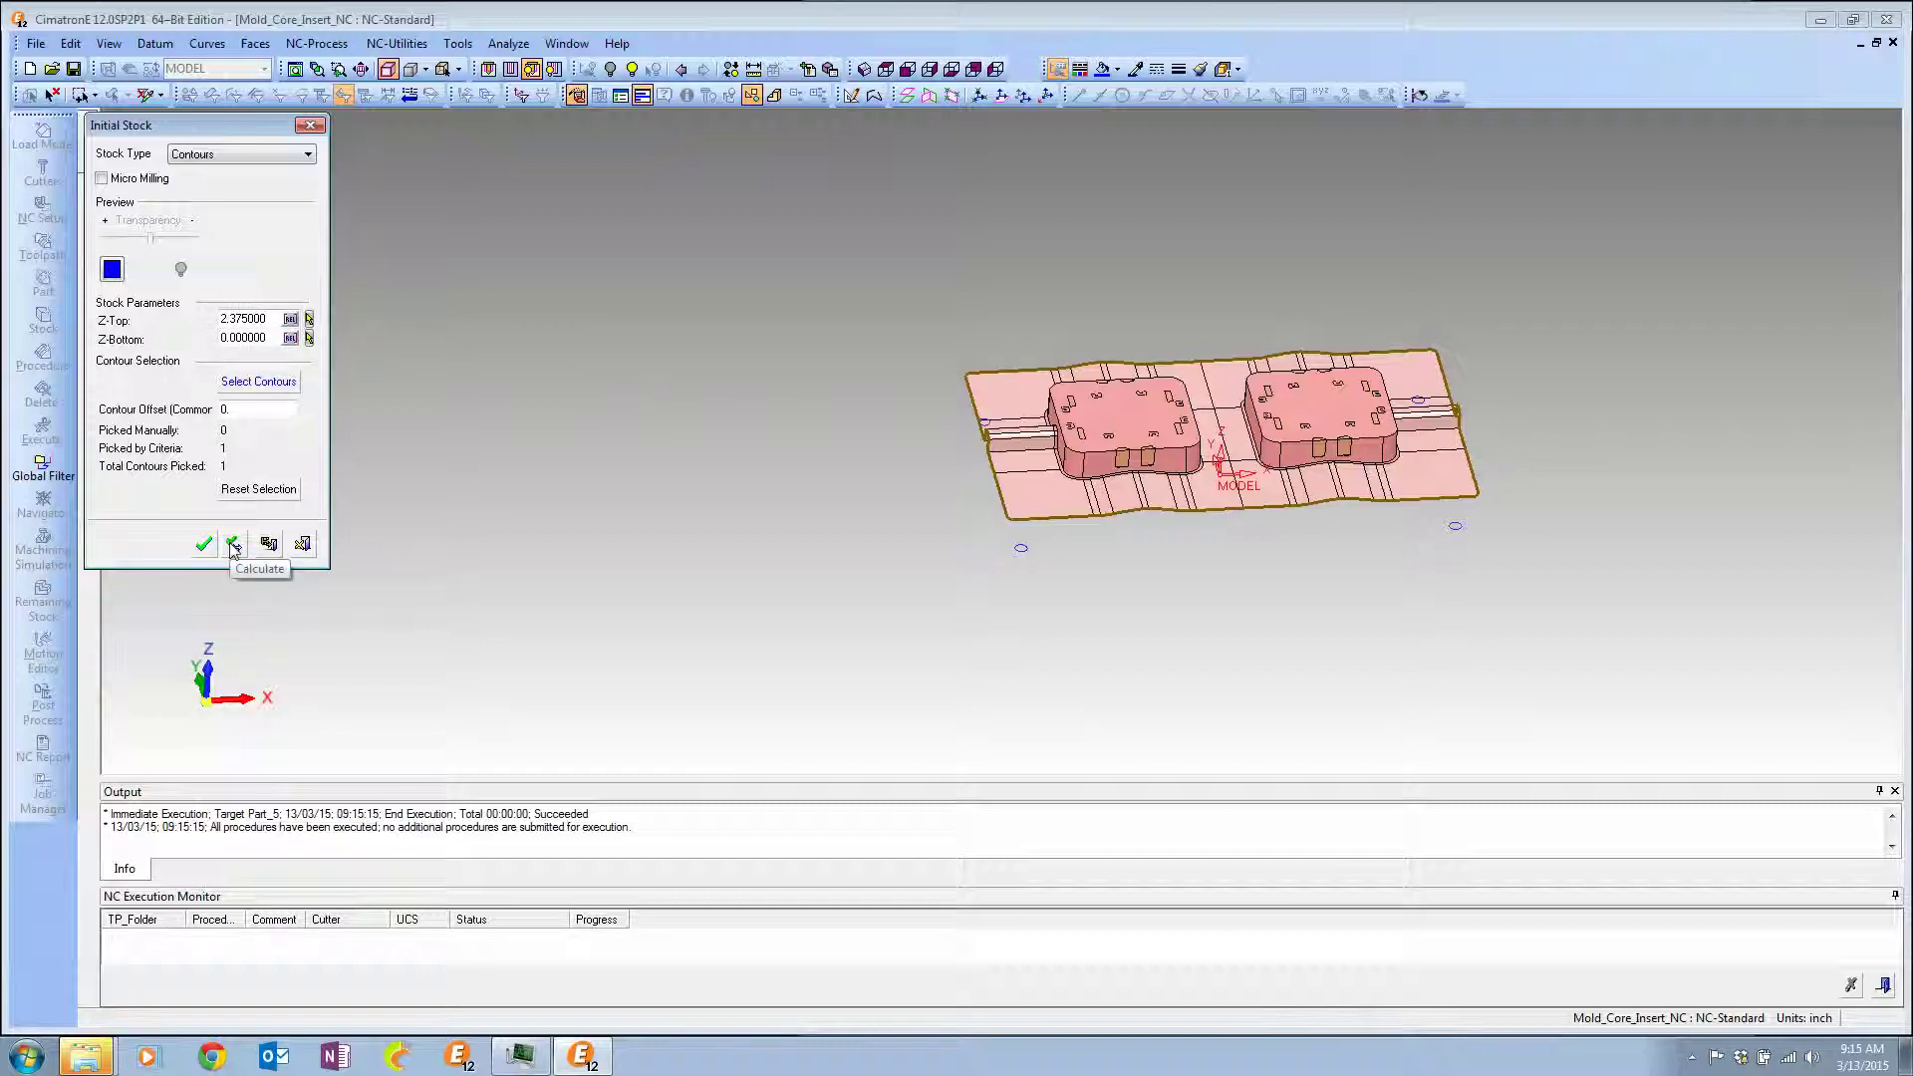
left_click_drag(820, 481, 820, 418, "ctrl")
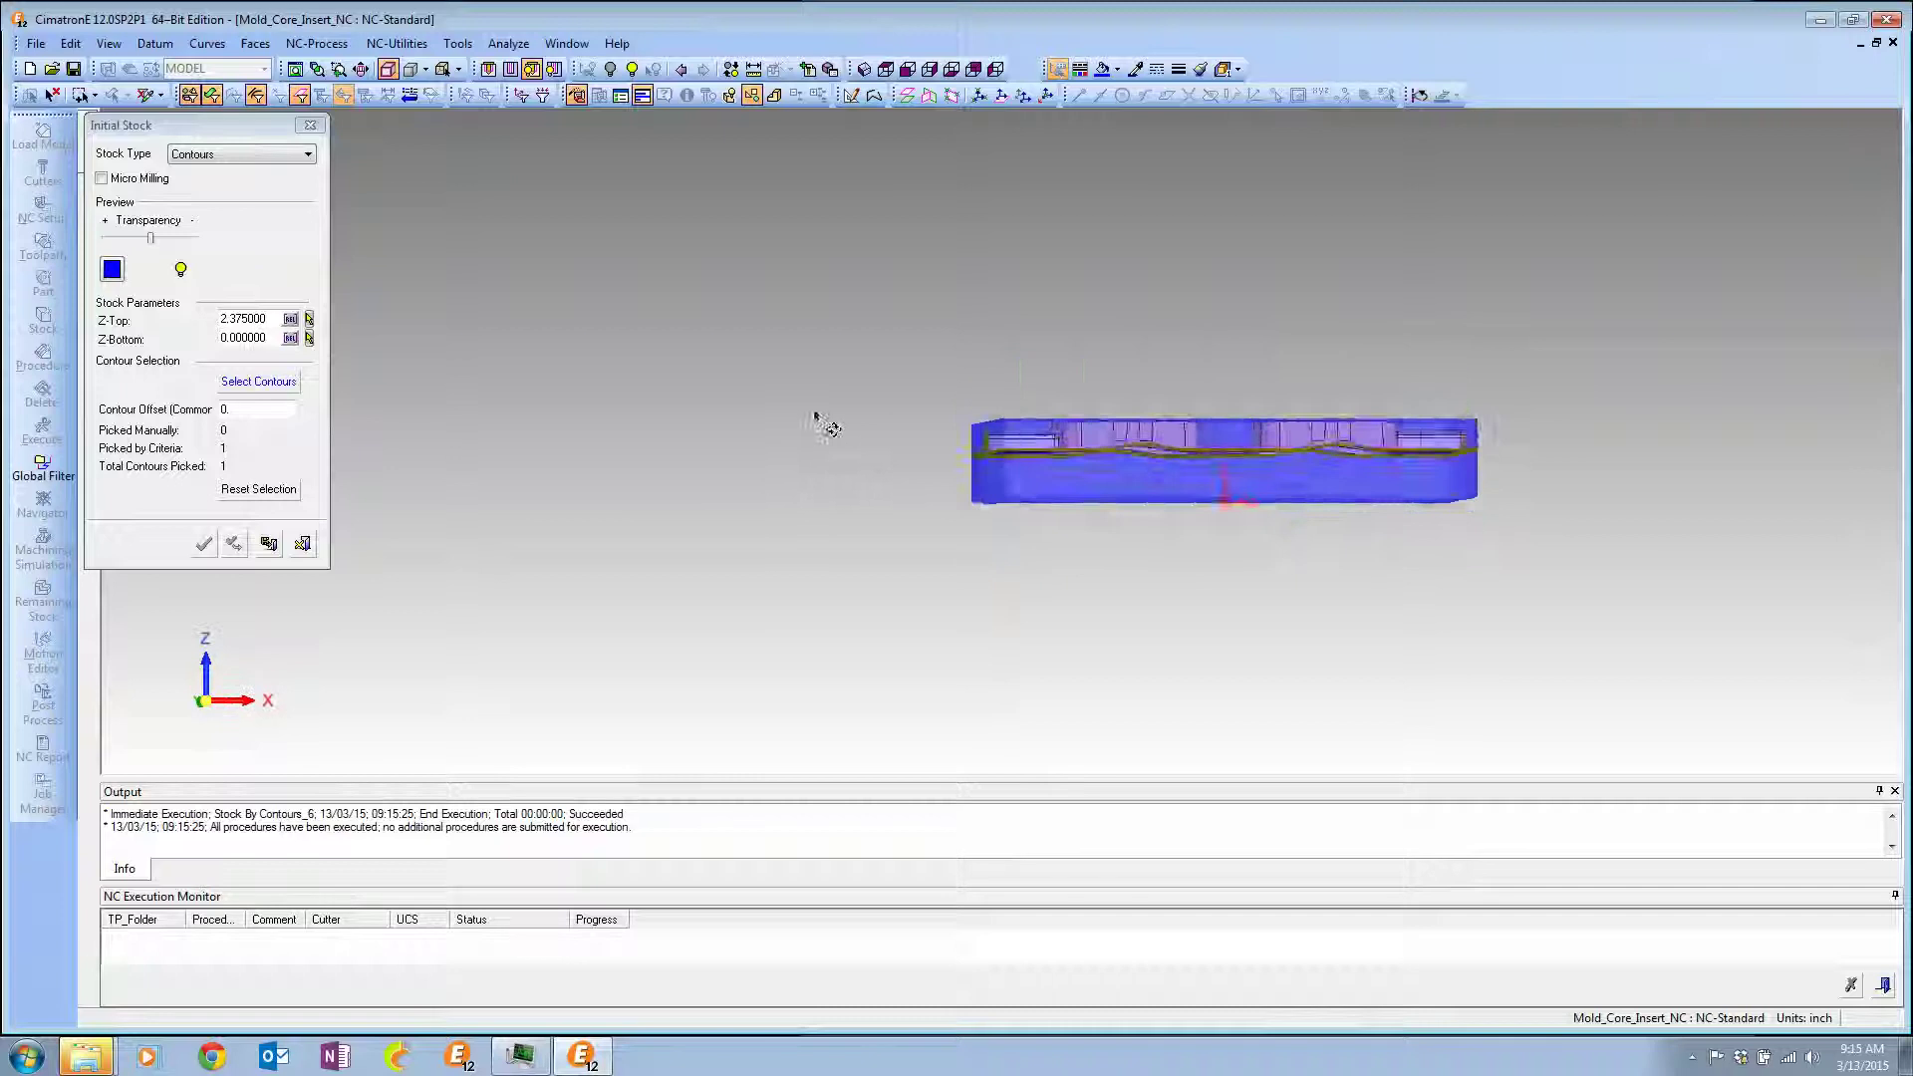
right_click_drag(820, 418, 1087, 520, "ctrl")
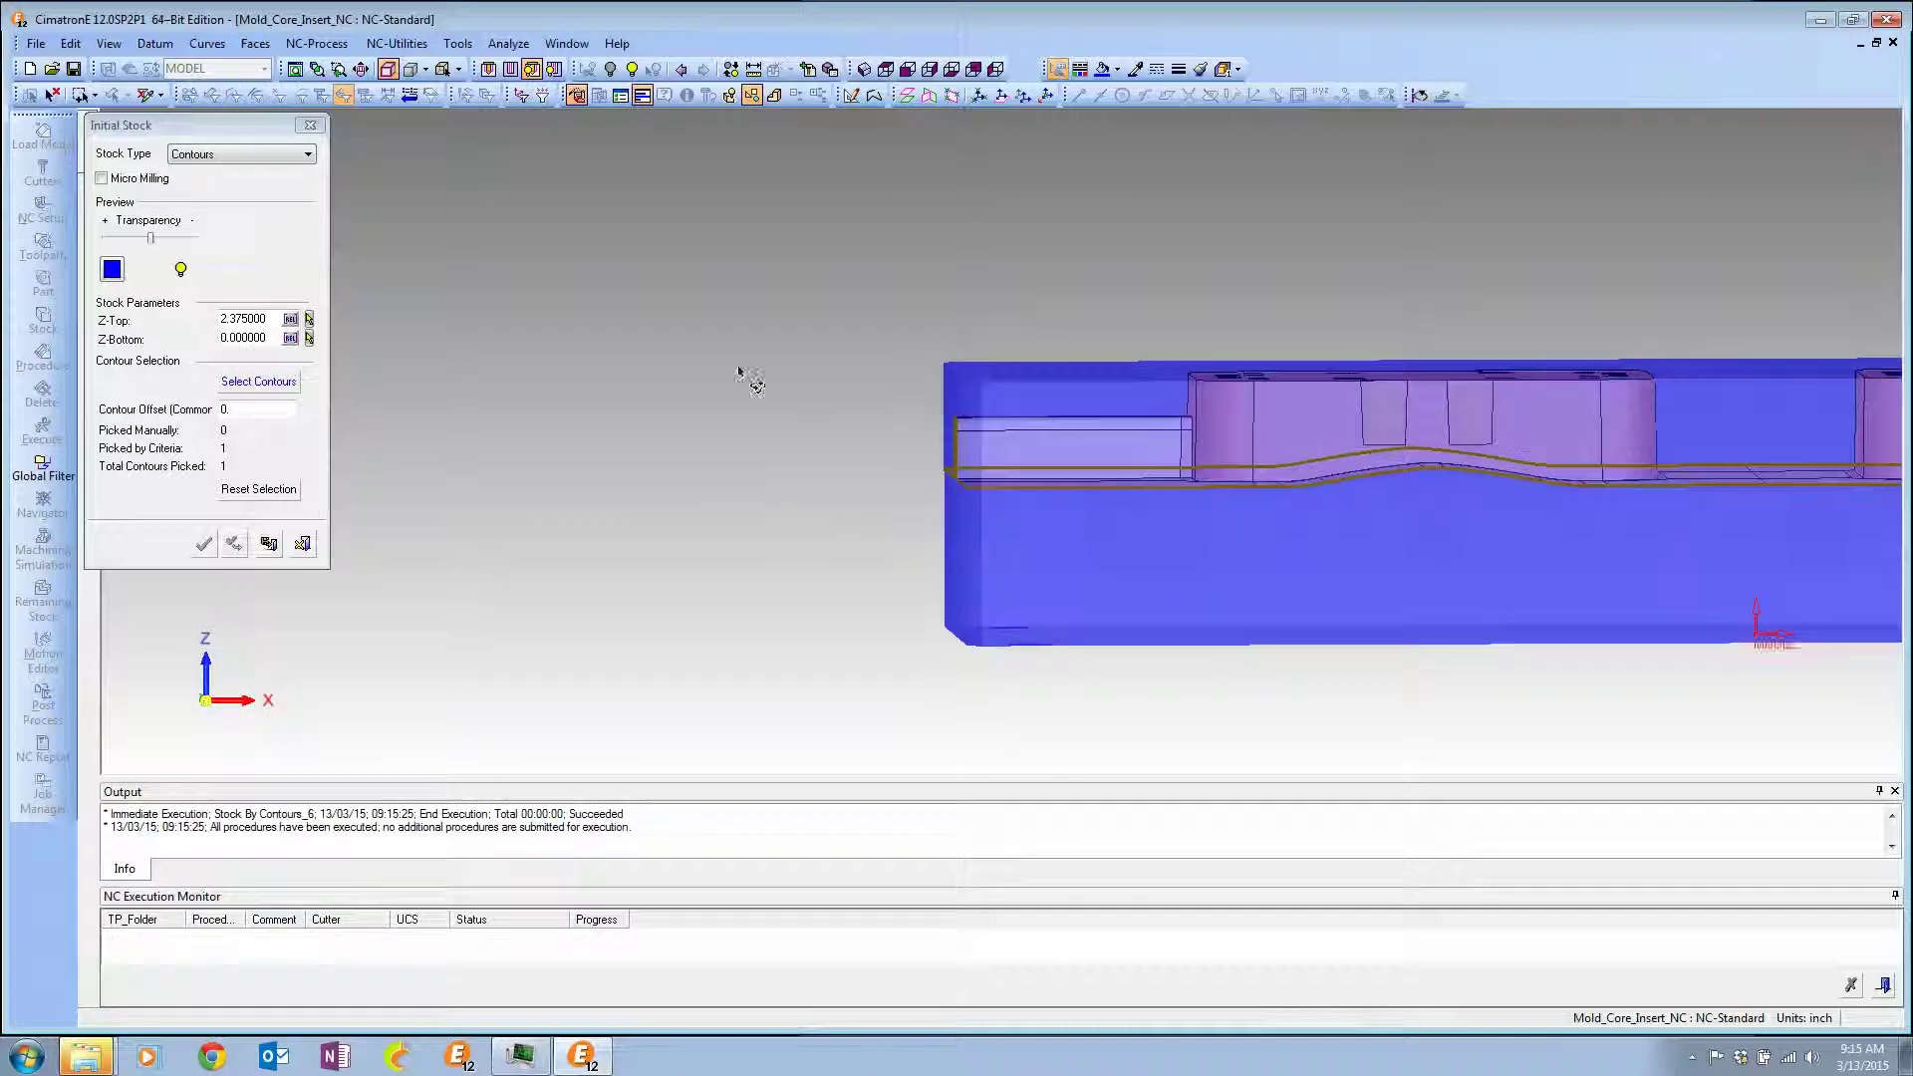
right_click_drag(738, 371, 781, 543, "ctrl")
left_click_drag(782, 543, 780, 556, "ctrl")
left_click(301, 546)
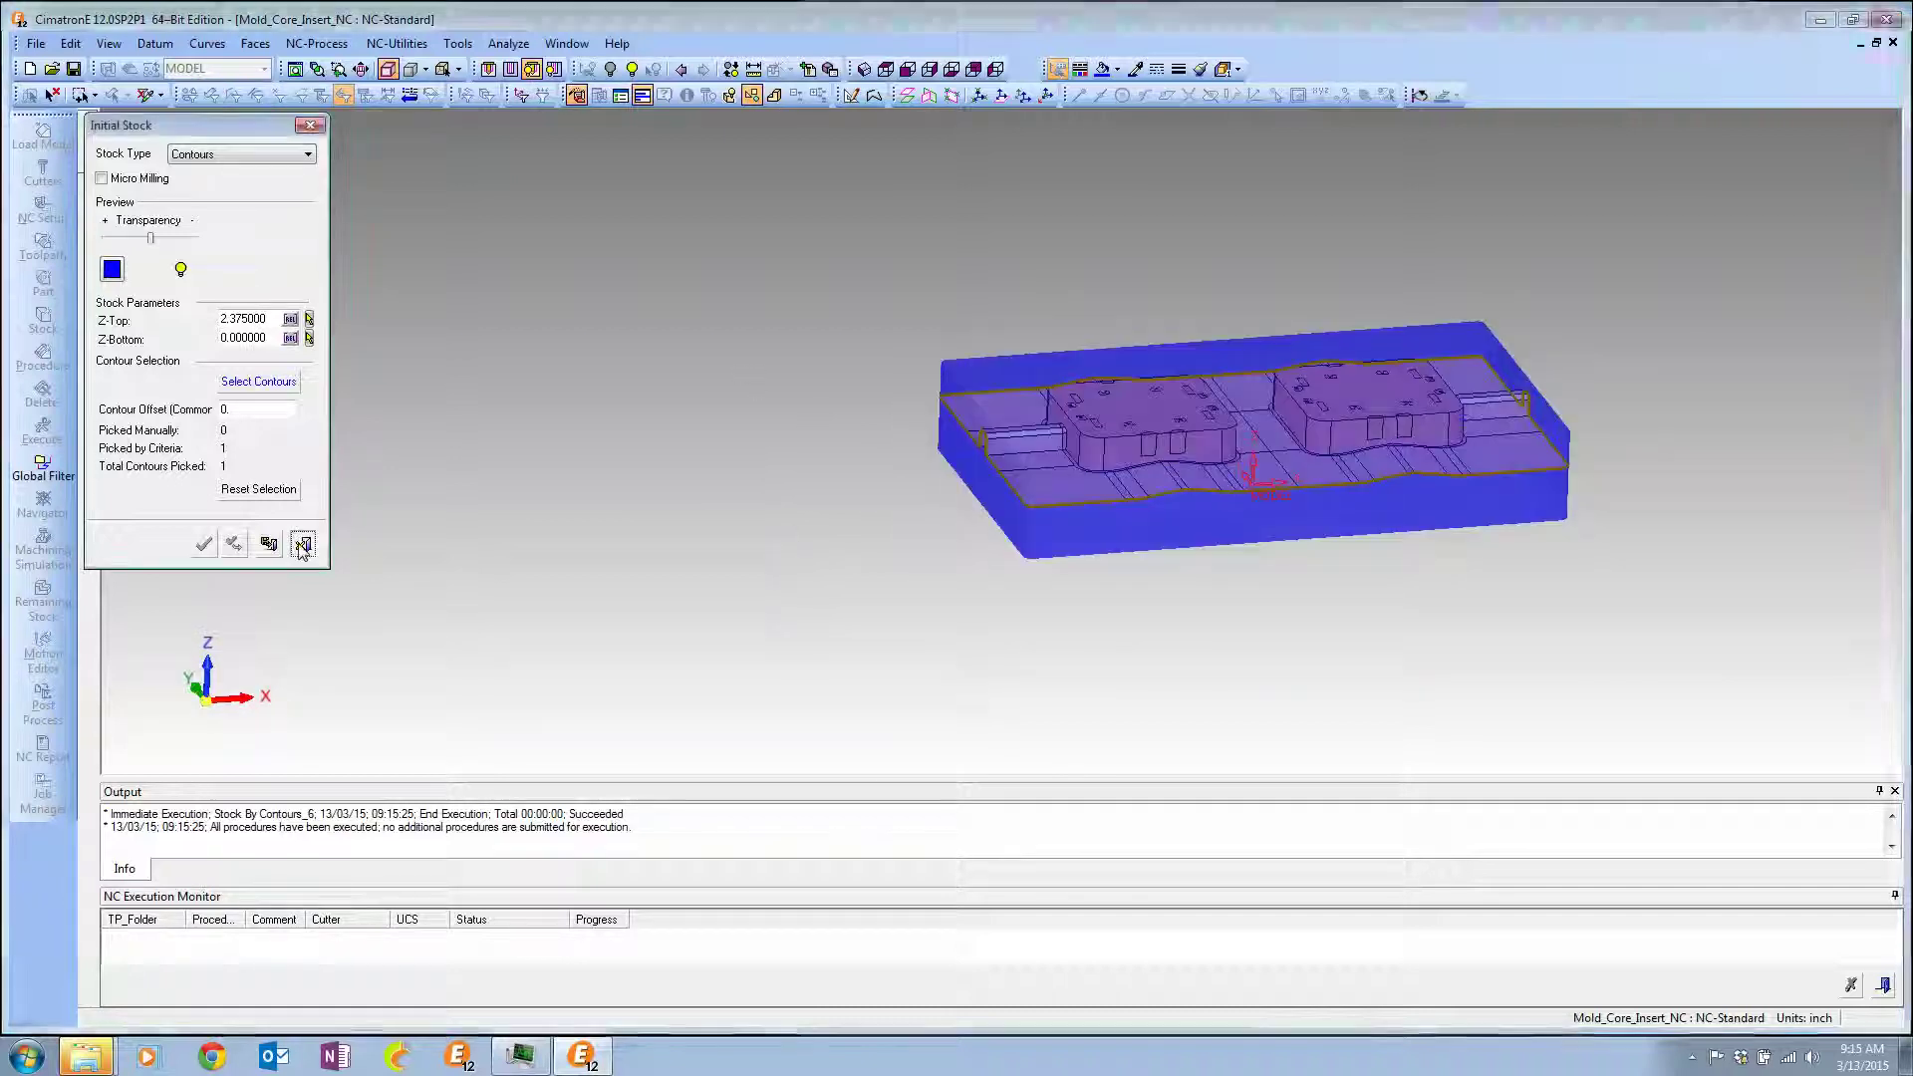
left_click(303, 544)
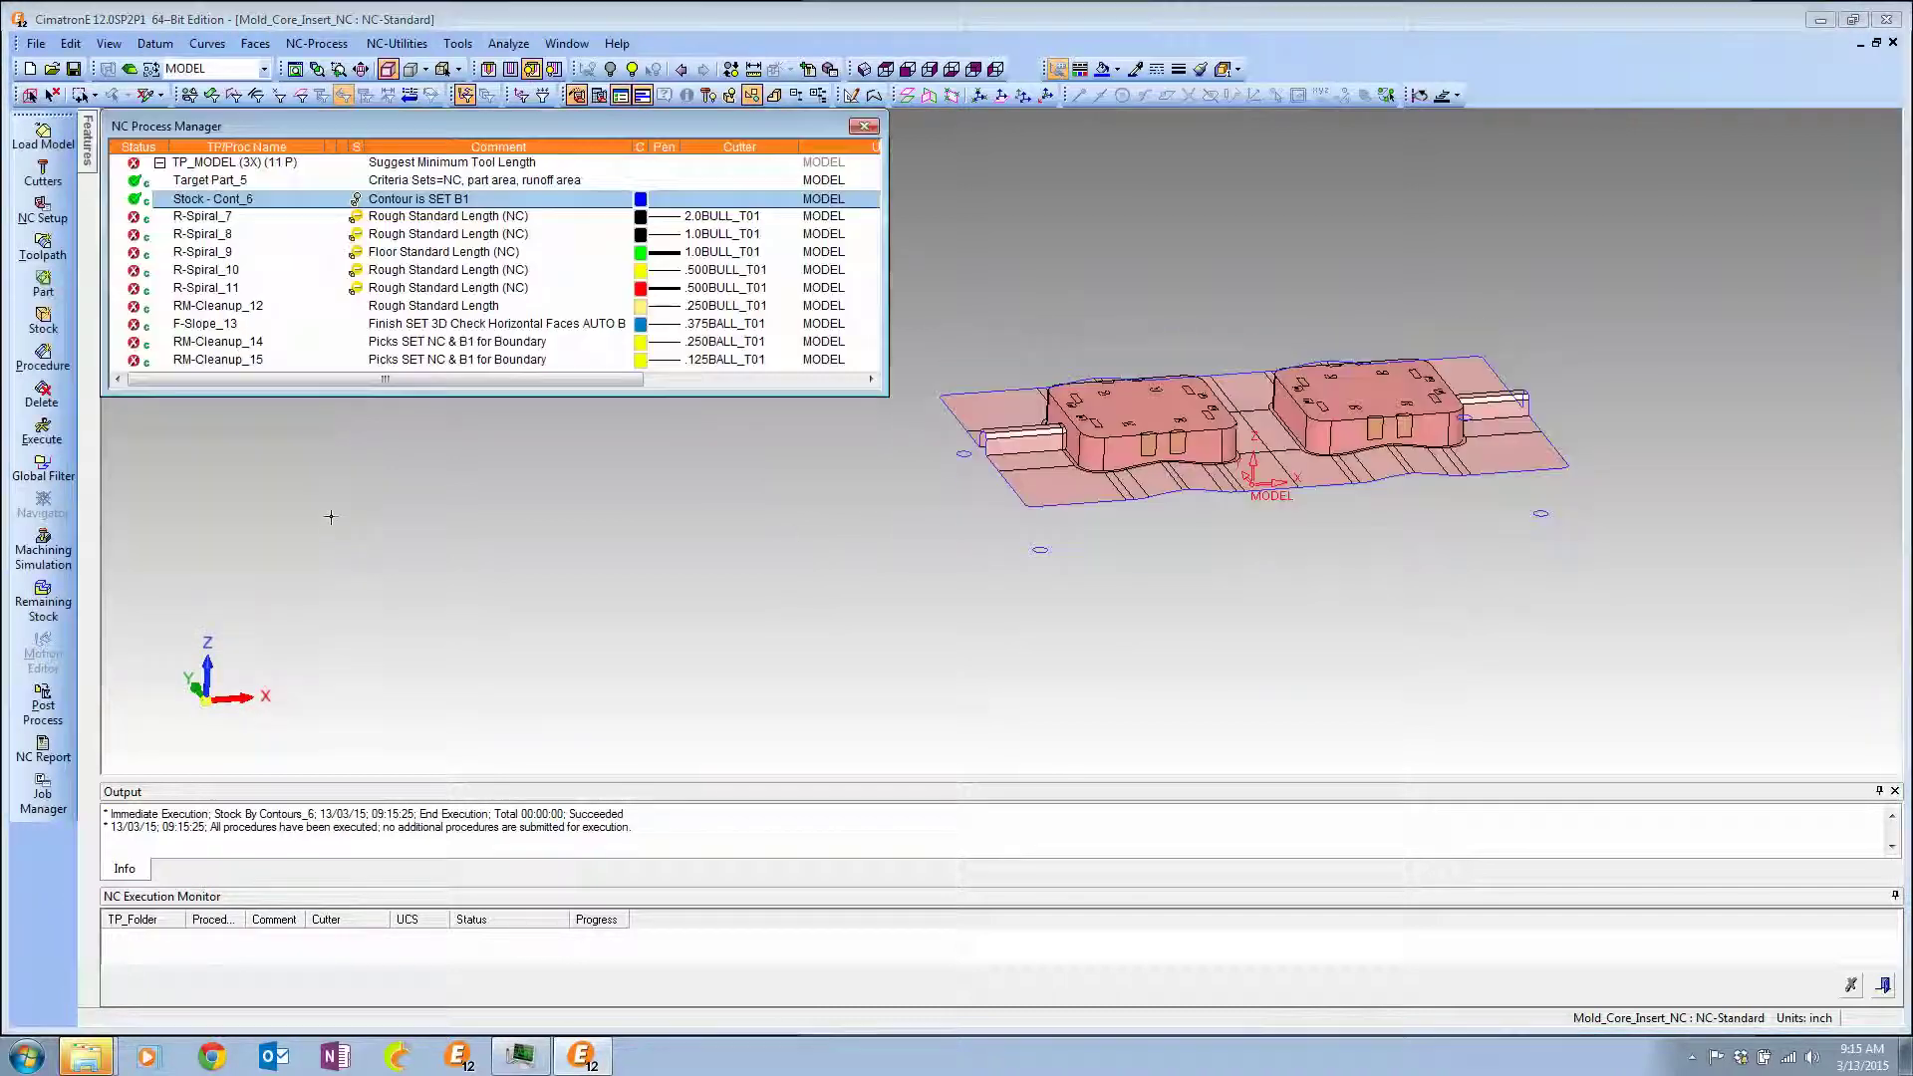
Execute all the procedures from R-Spiral_7 through RM-Cleanup_15, with a notification when all have been executed.
left_click(194, 219)
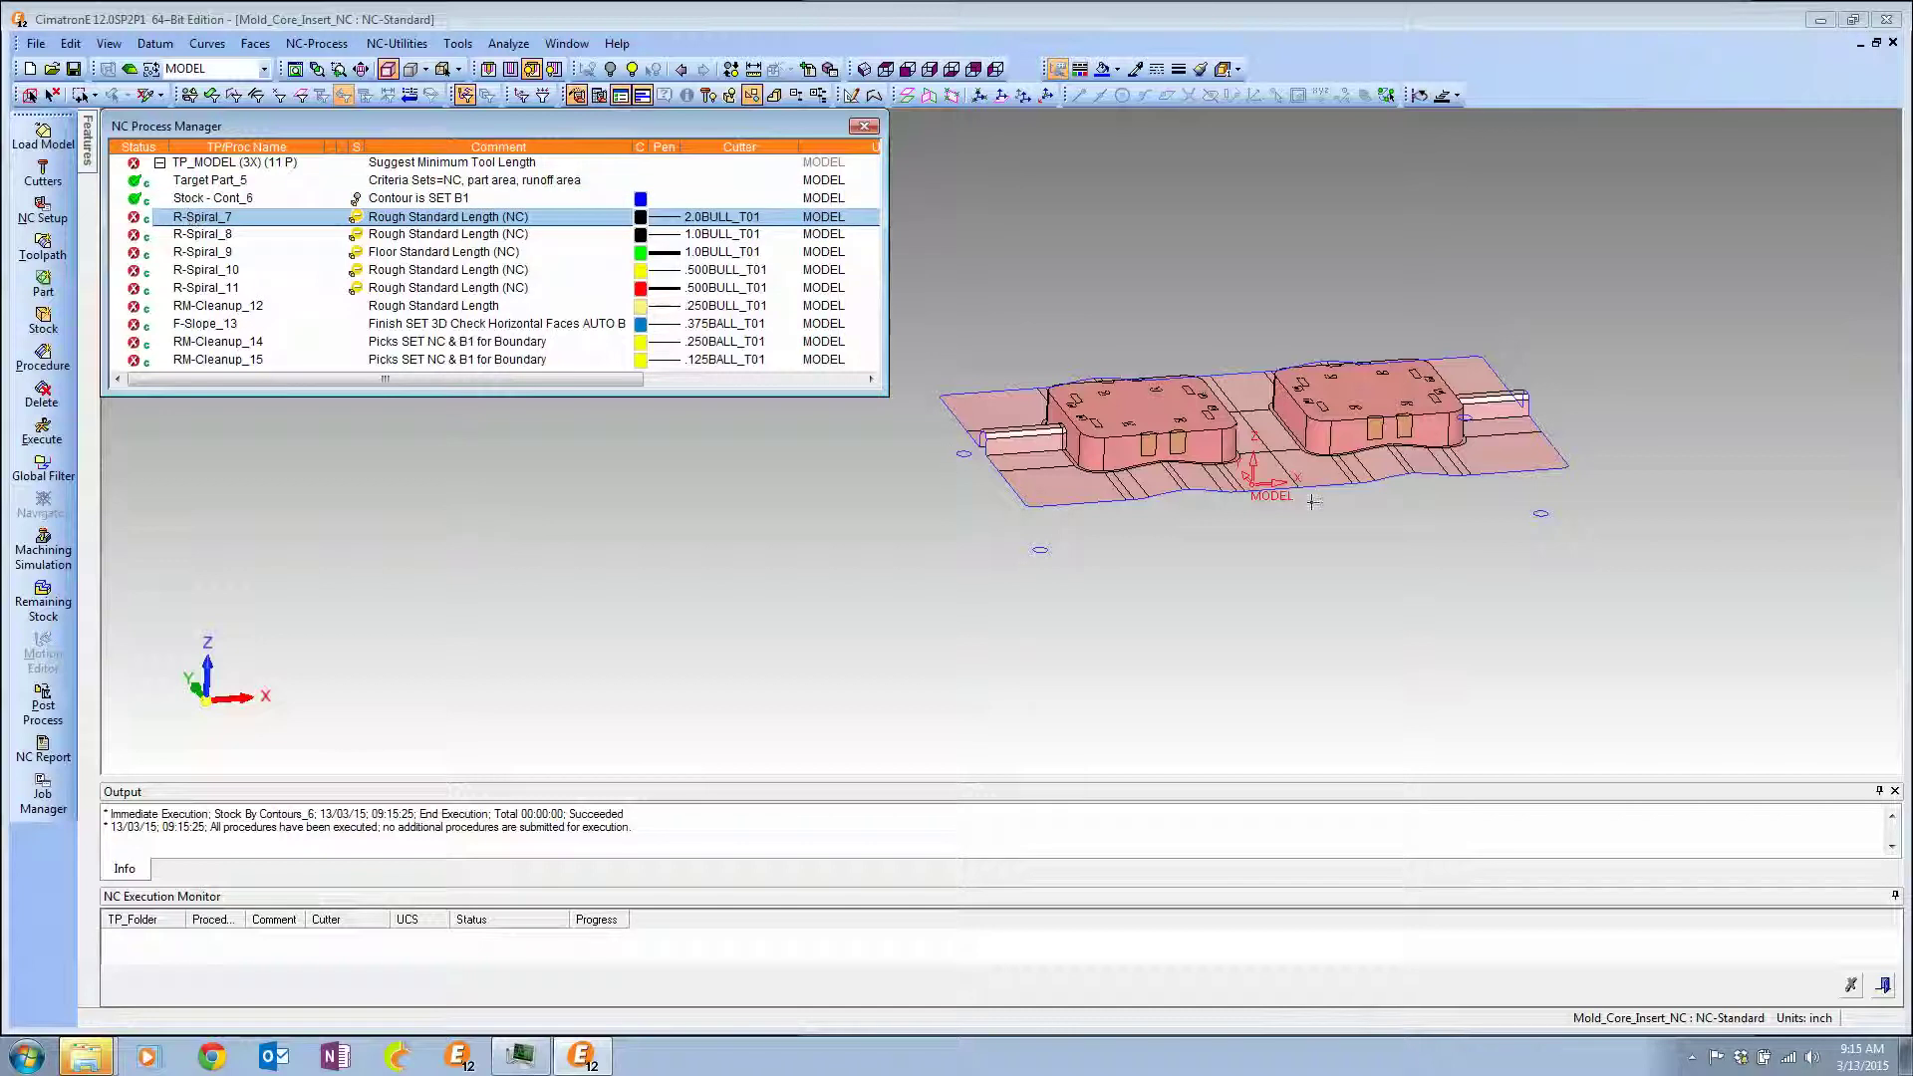
middle_click_drag(1313, 502, 1277, 594)
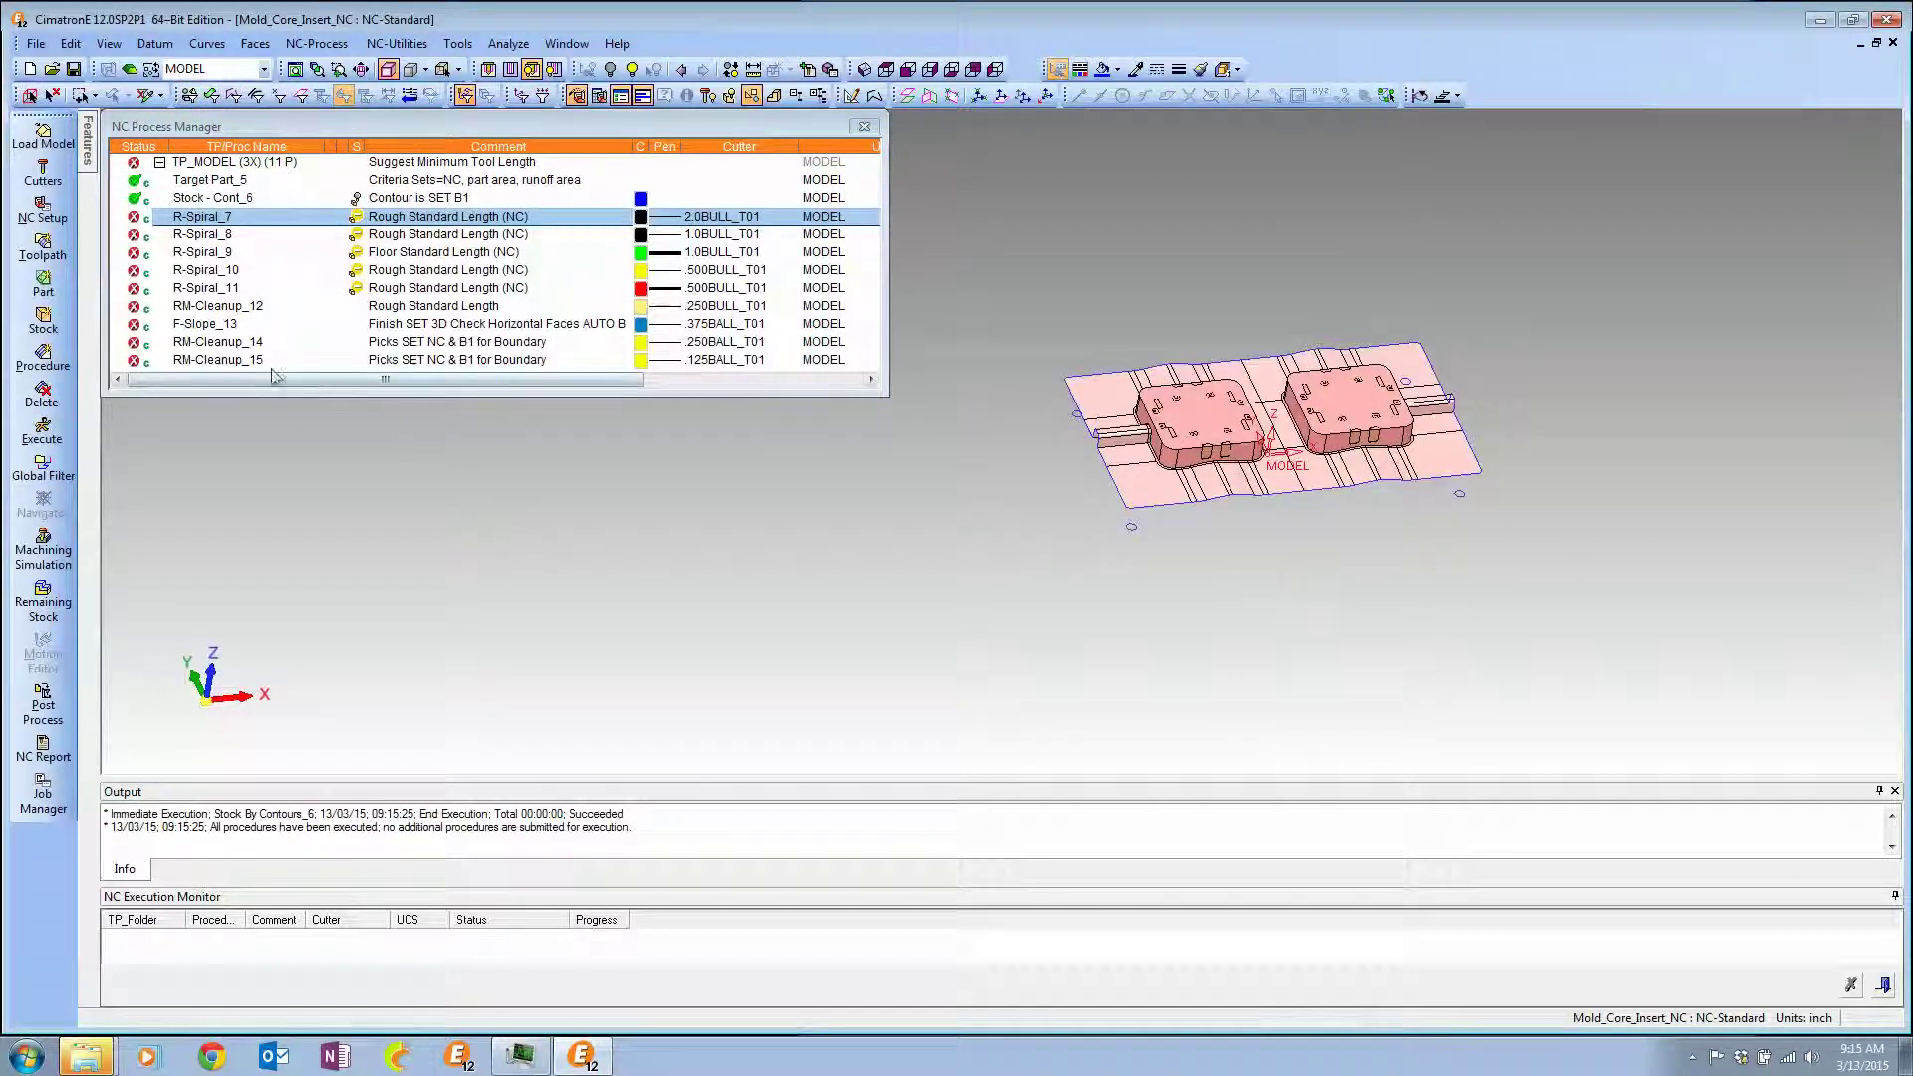
left_click(219, 365, "shift")
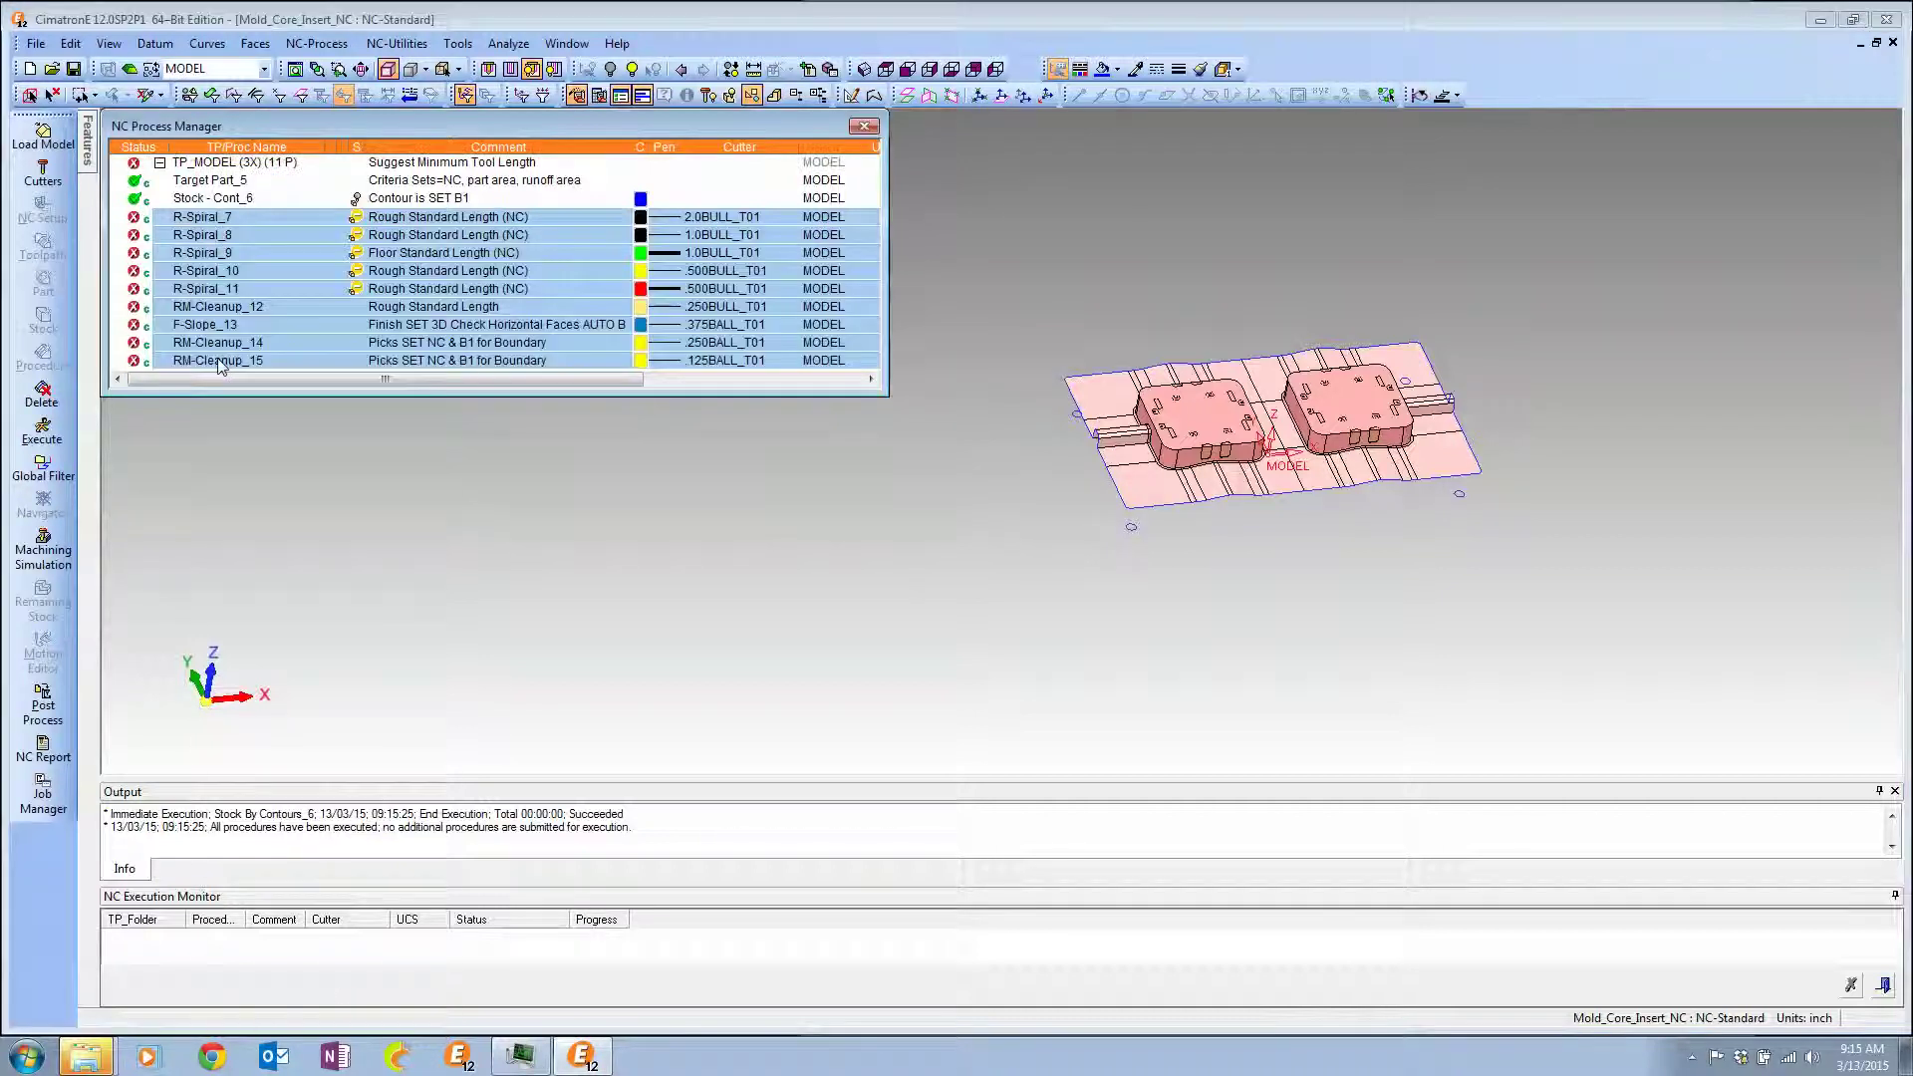
right_click(220, 365)
left_click(271, 628)
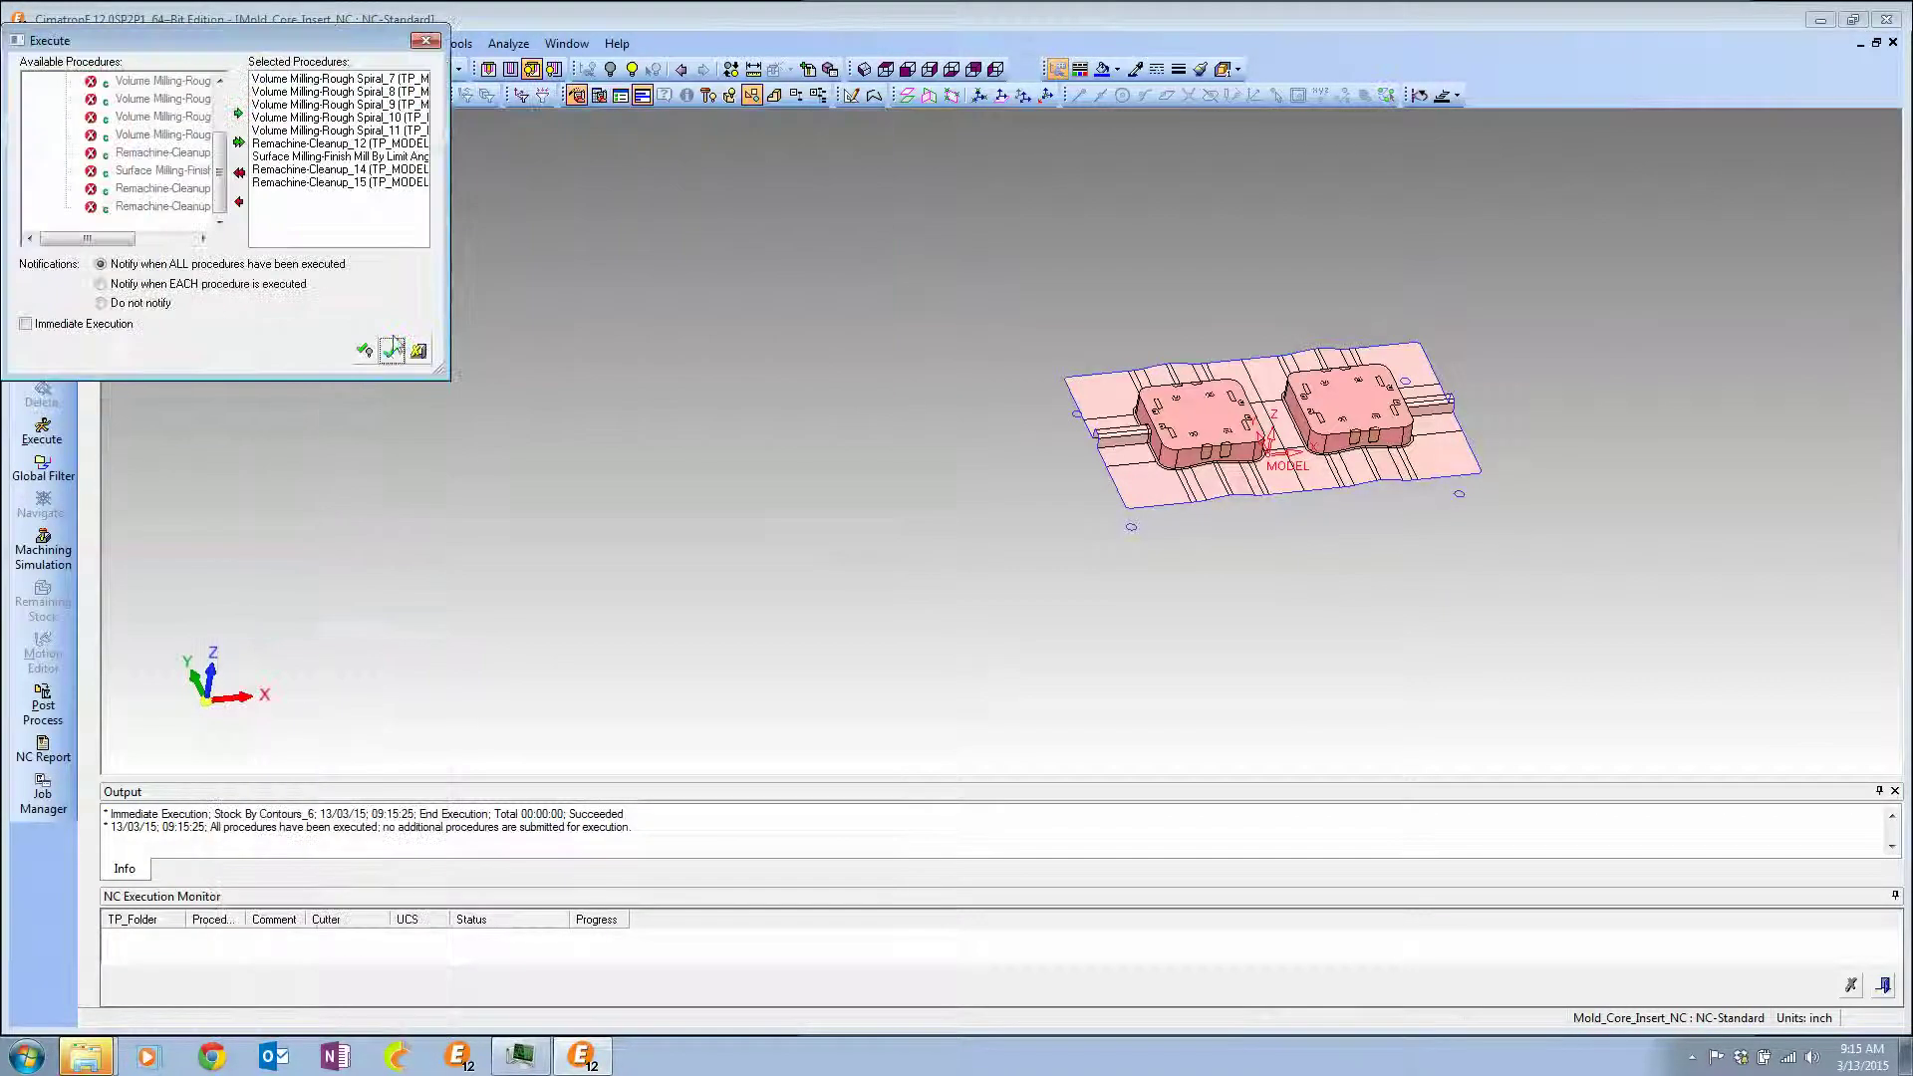
left_click(395, 345)
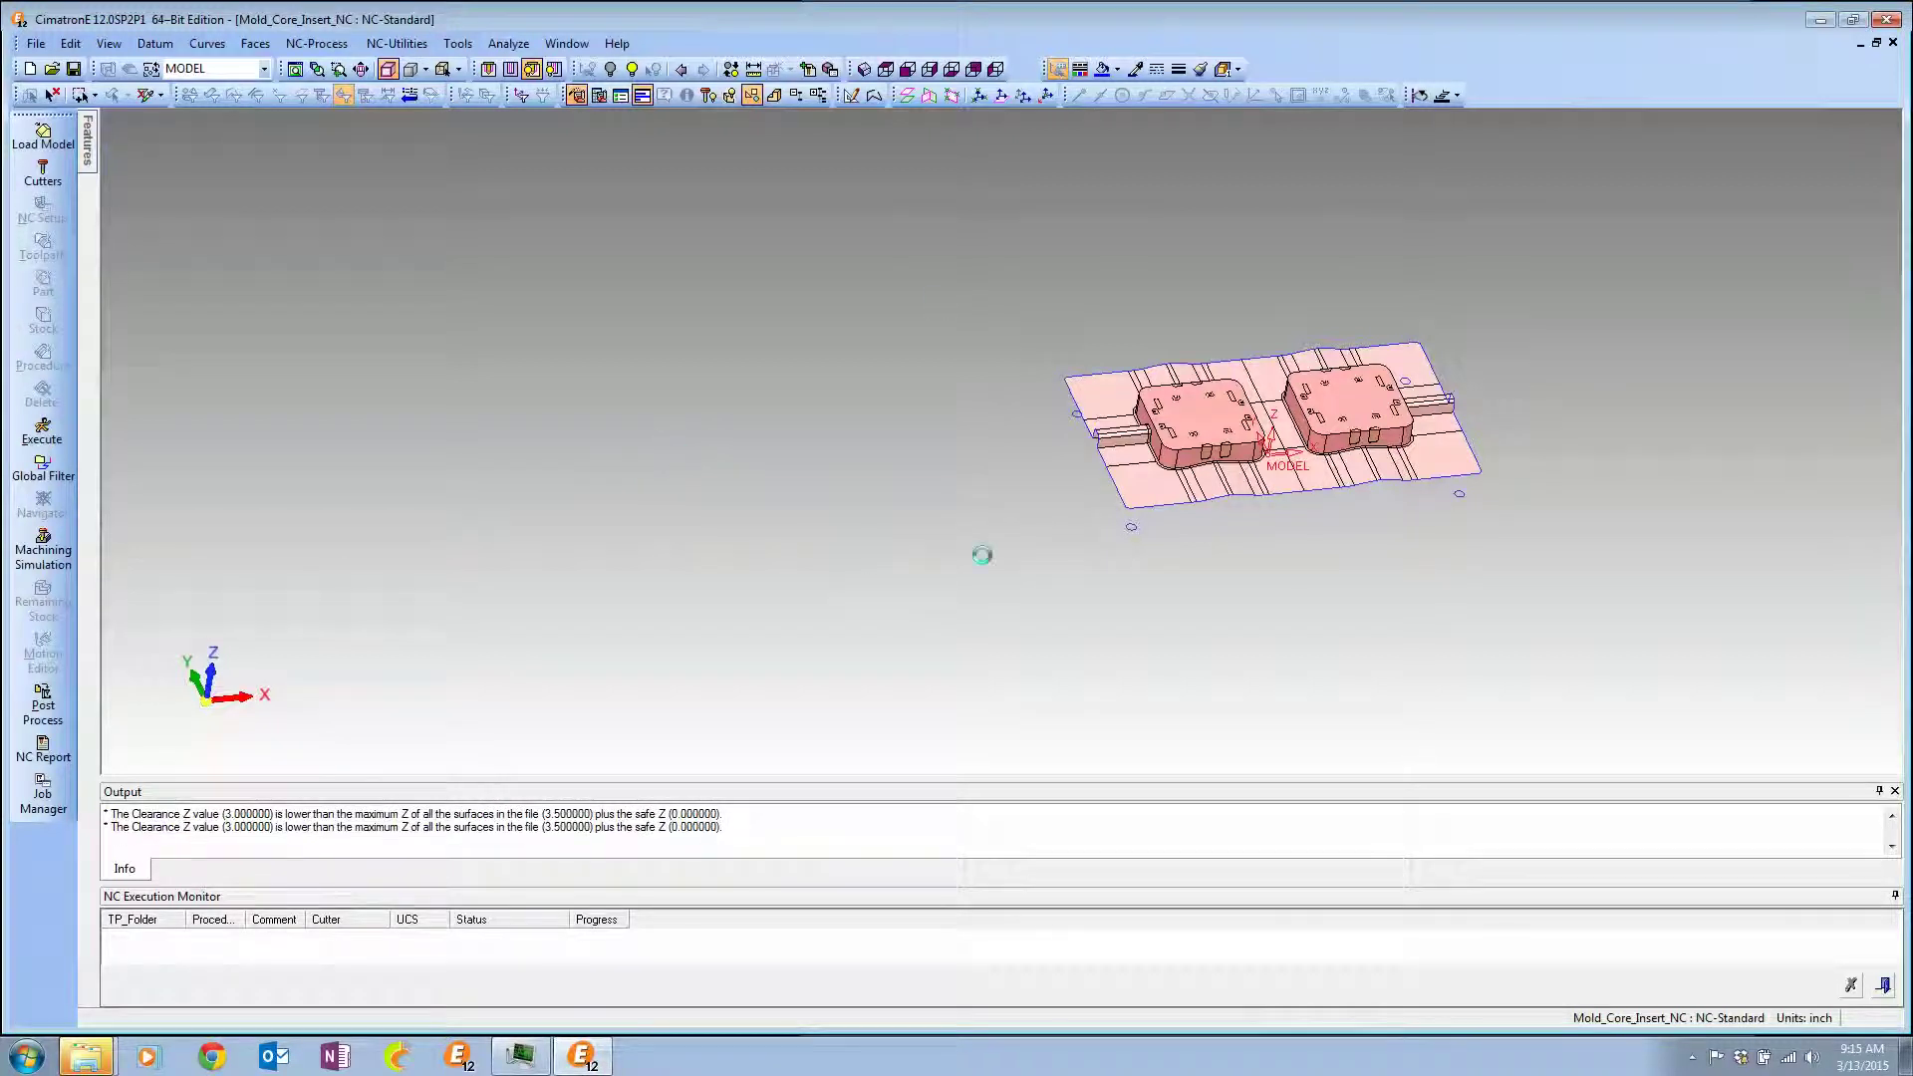
Open the R-Spiral_7 roughing toolpath in the Navigator and set it to navigate by layer.
scroll(1041, 468, "up", 3)
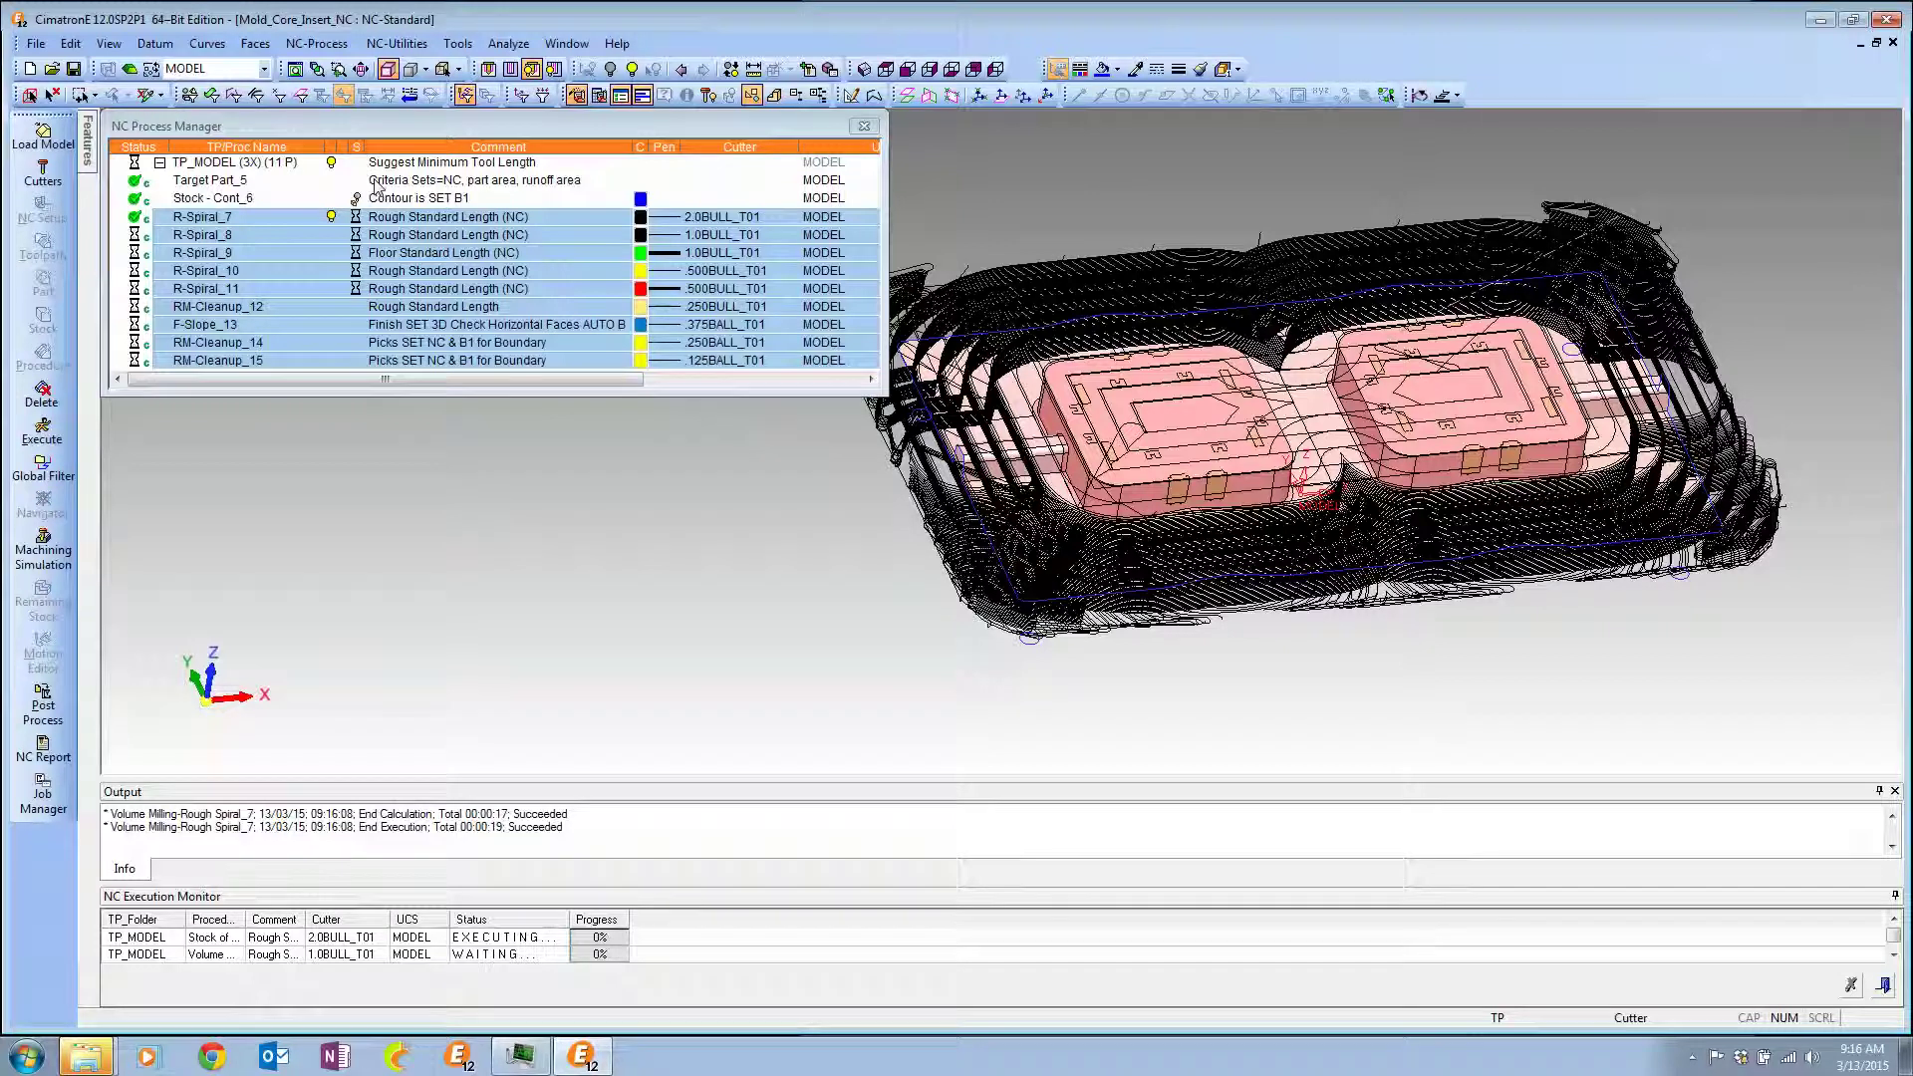
left_click(209, 221)
right_click(210, 223)
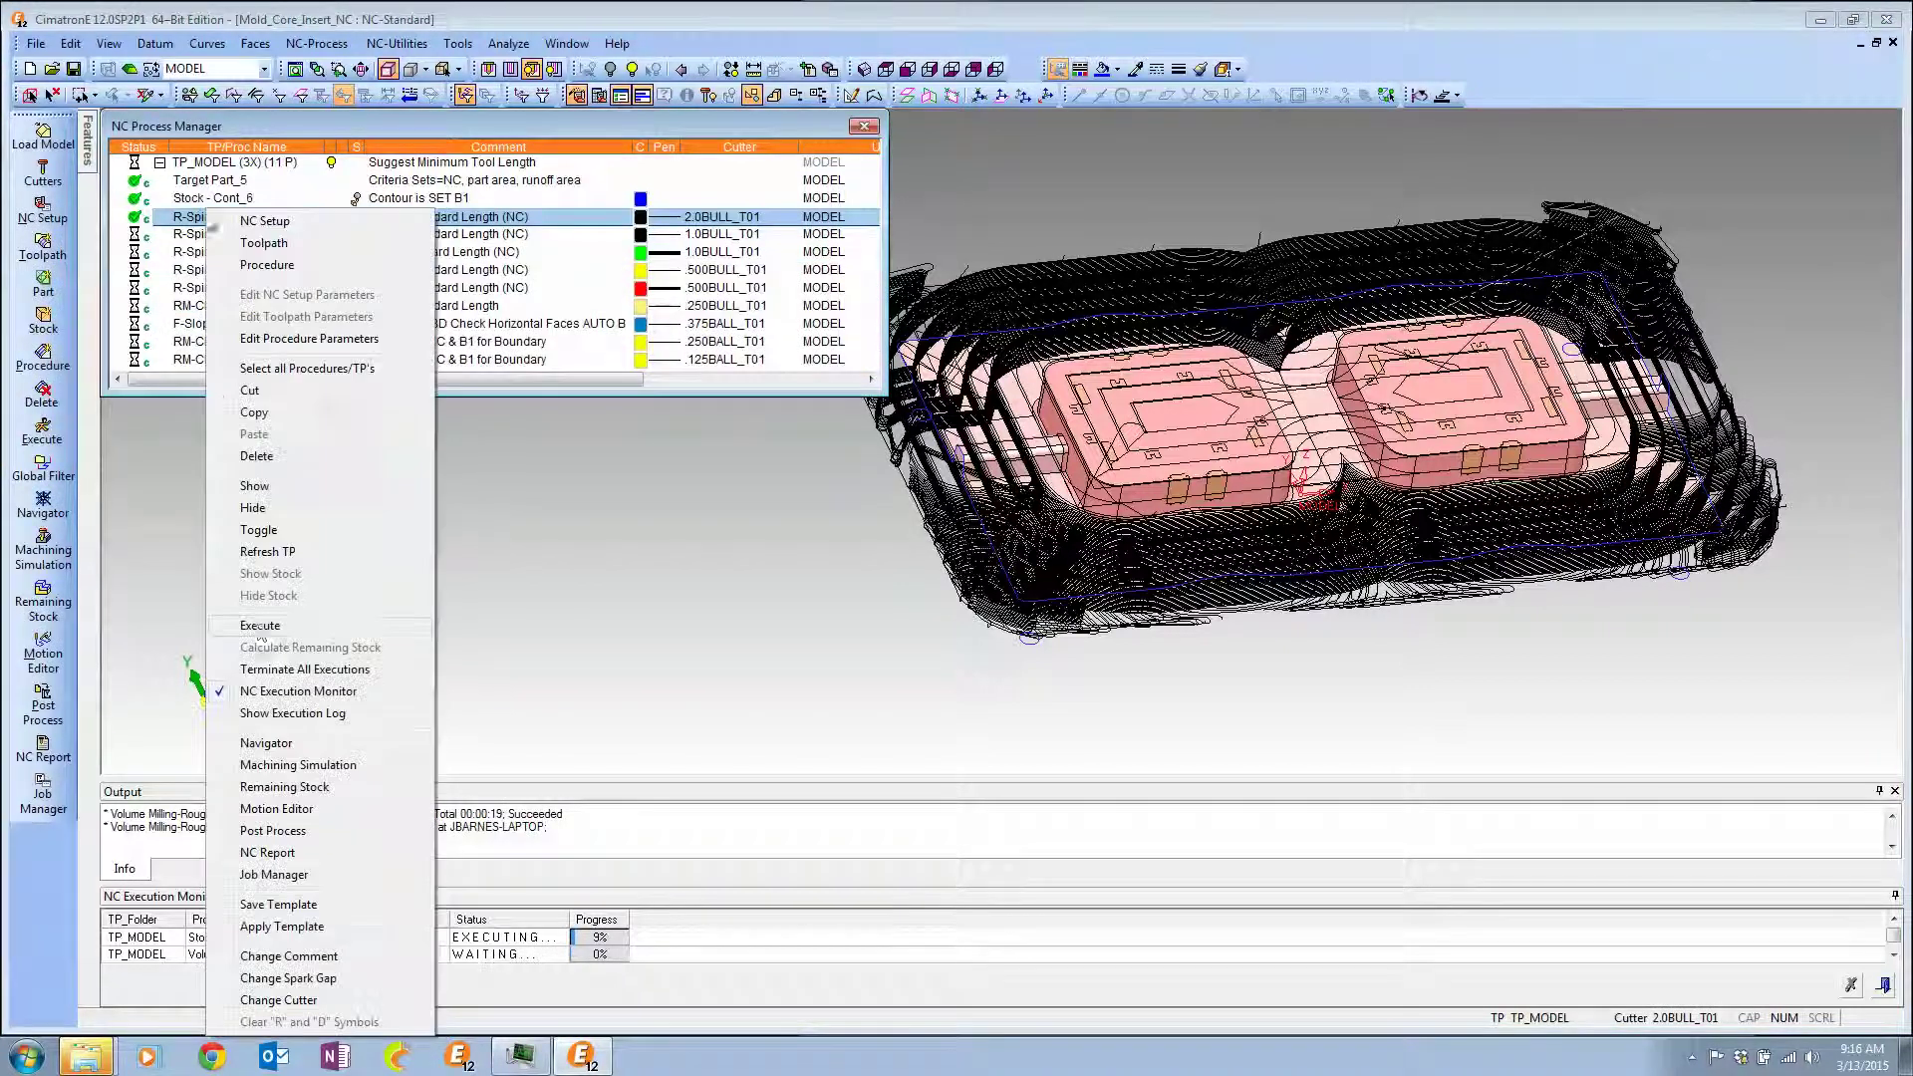
left_click(277, 754)
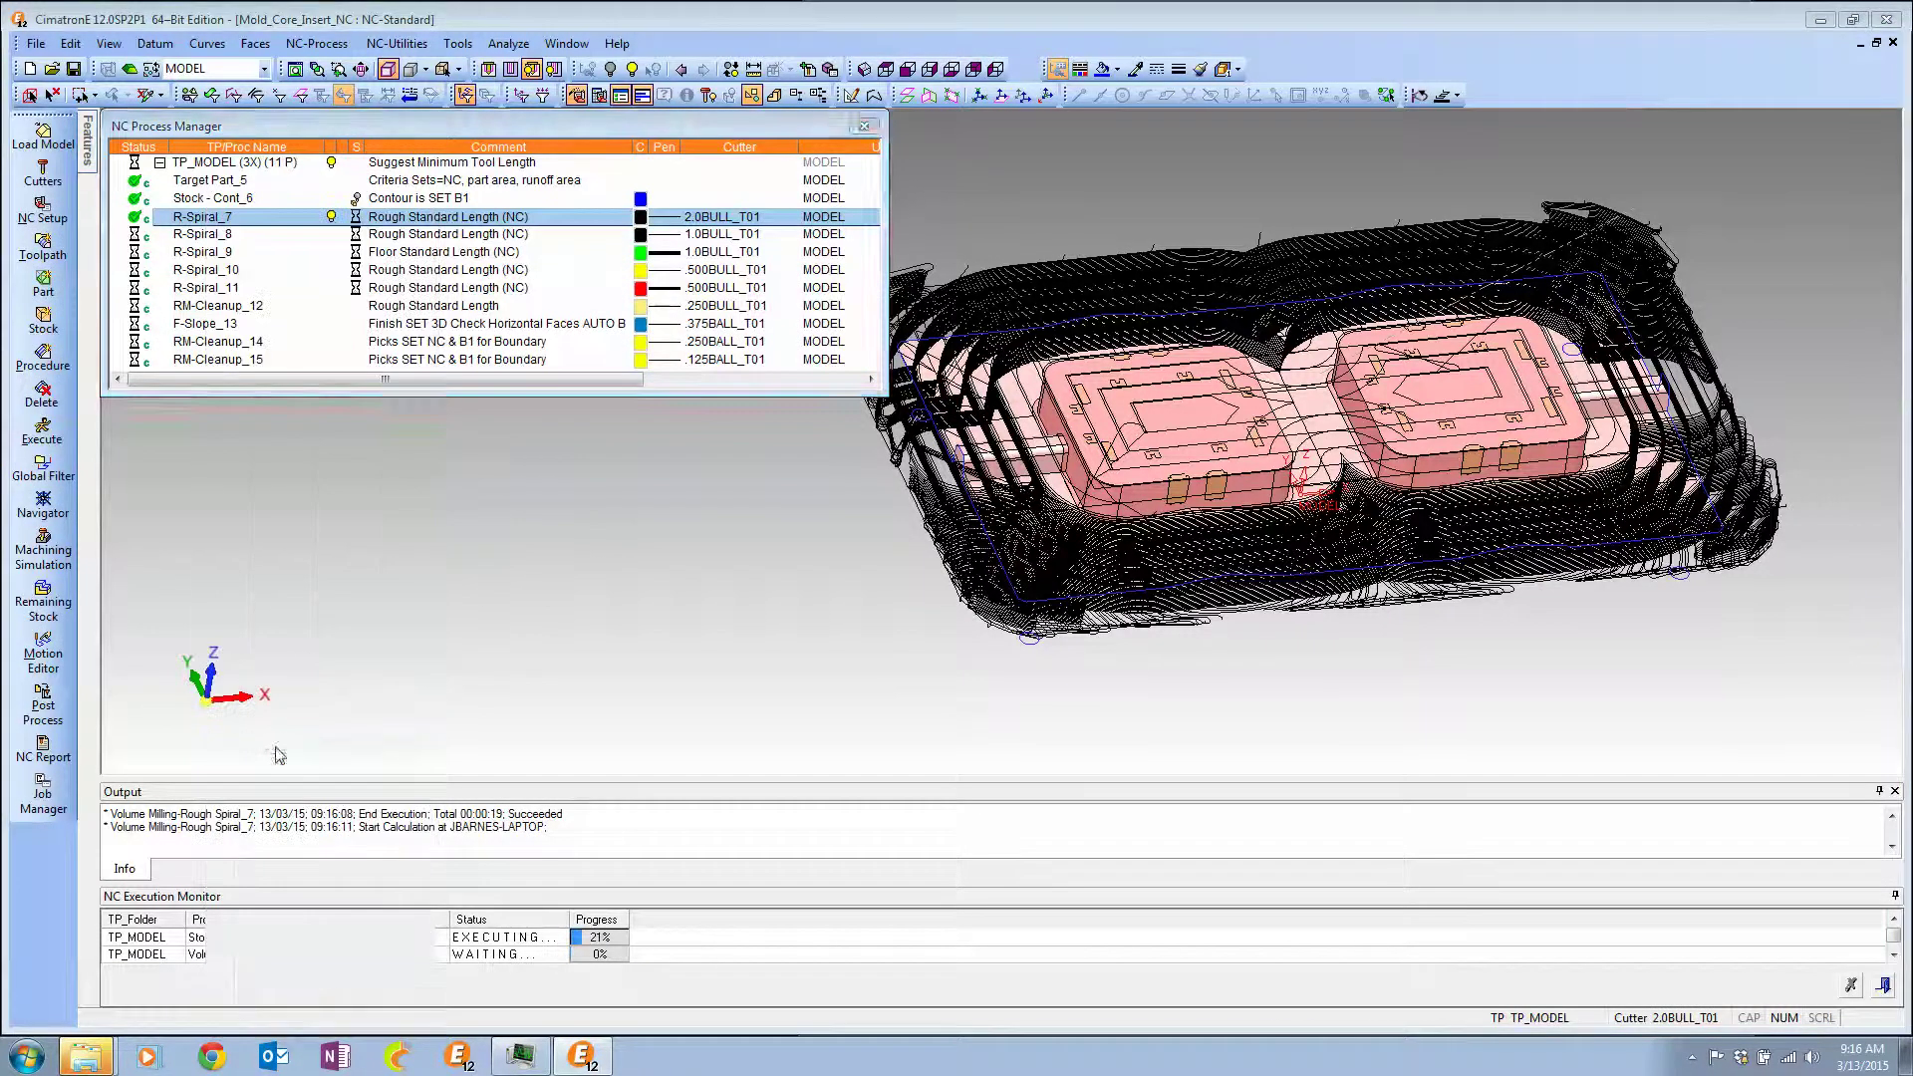
left_click(257, 228)
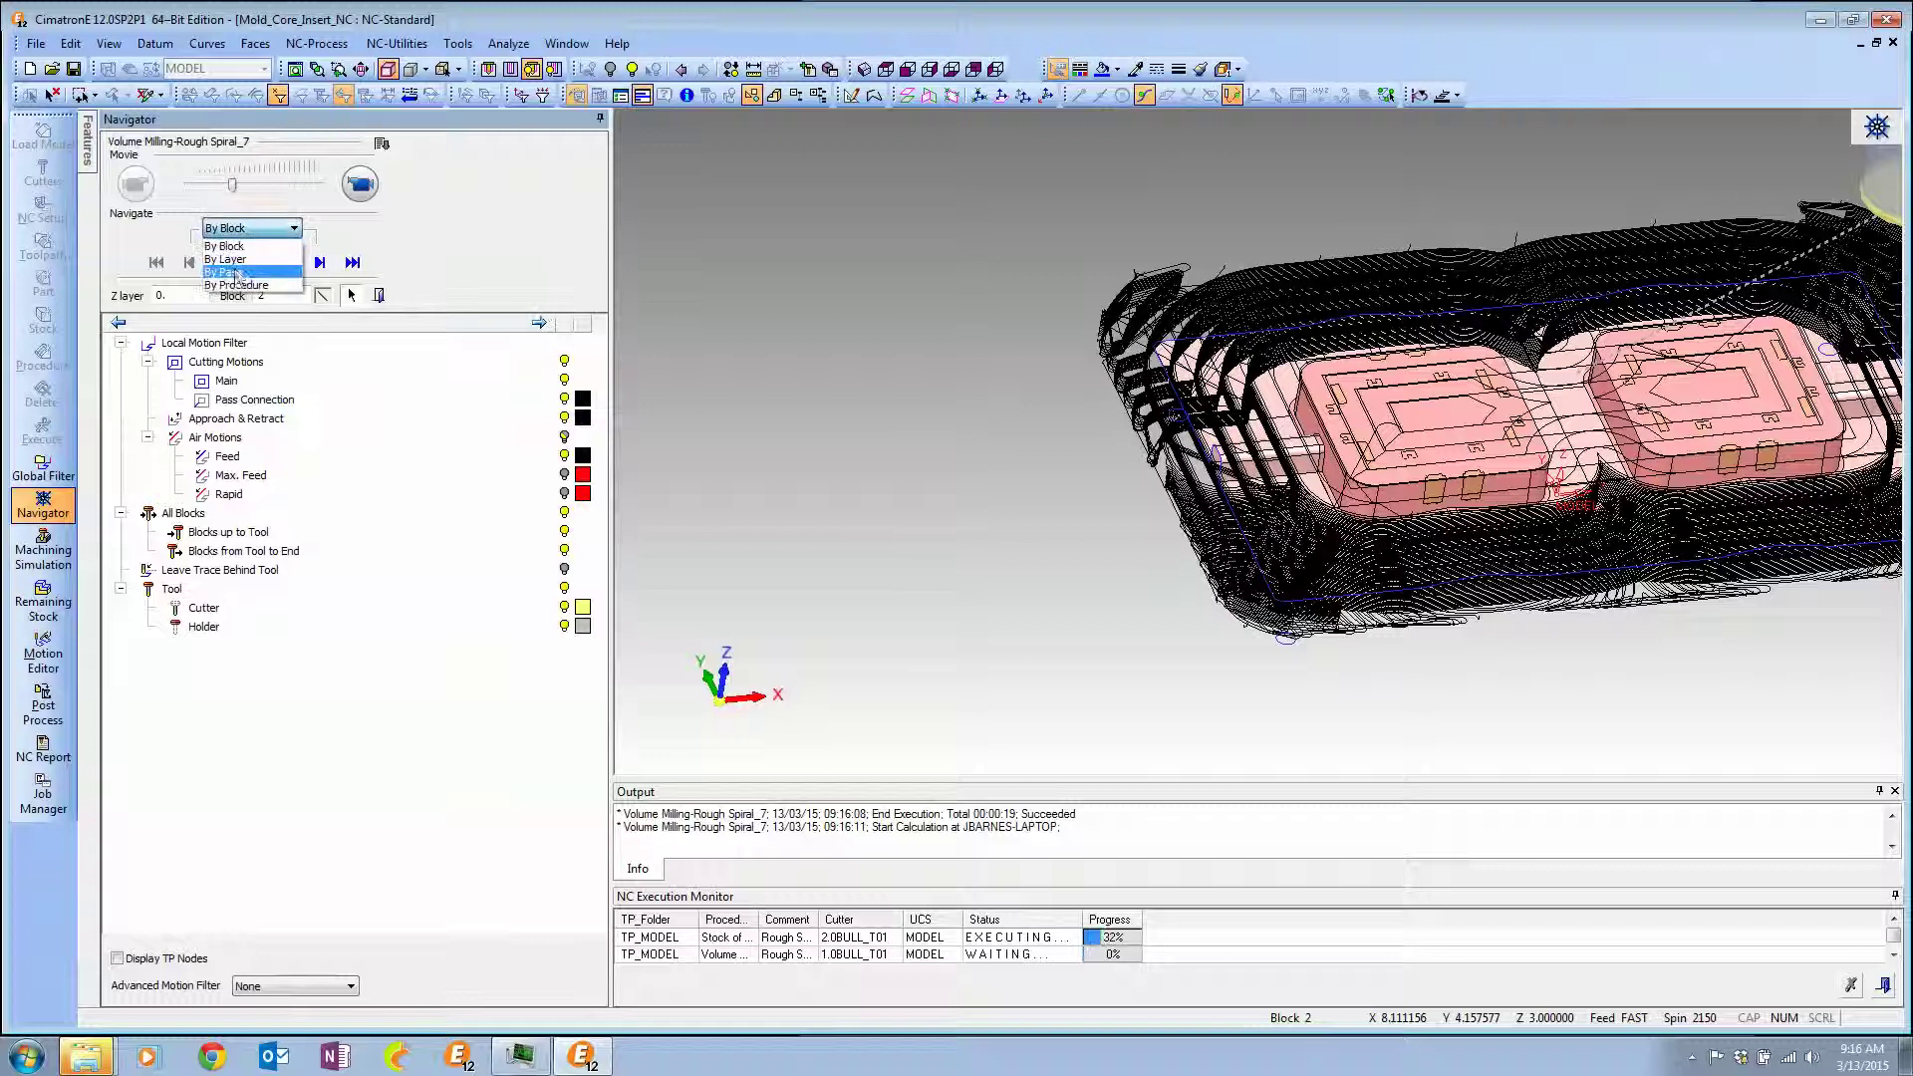
left_click(234, 258)
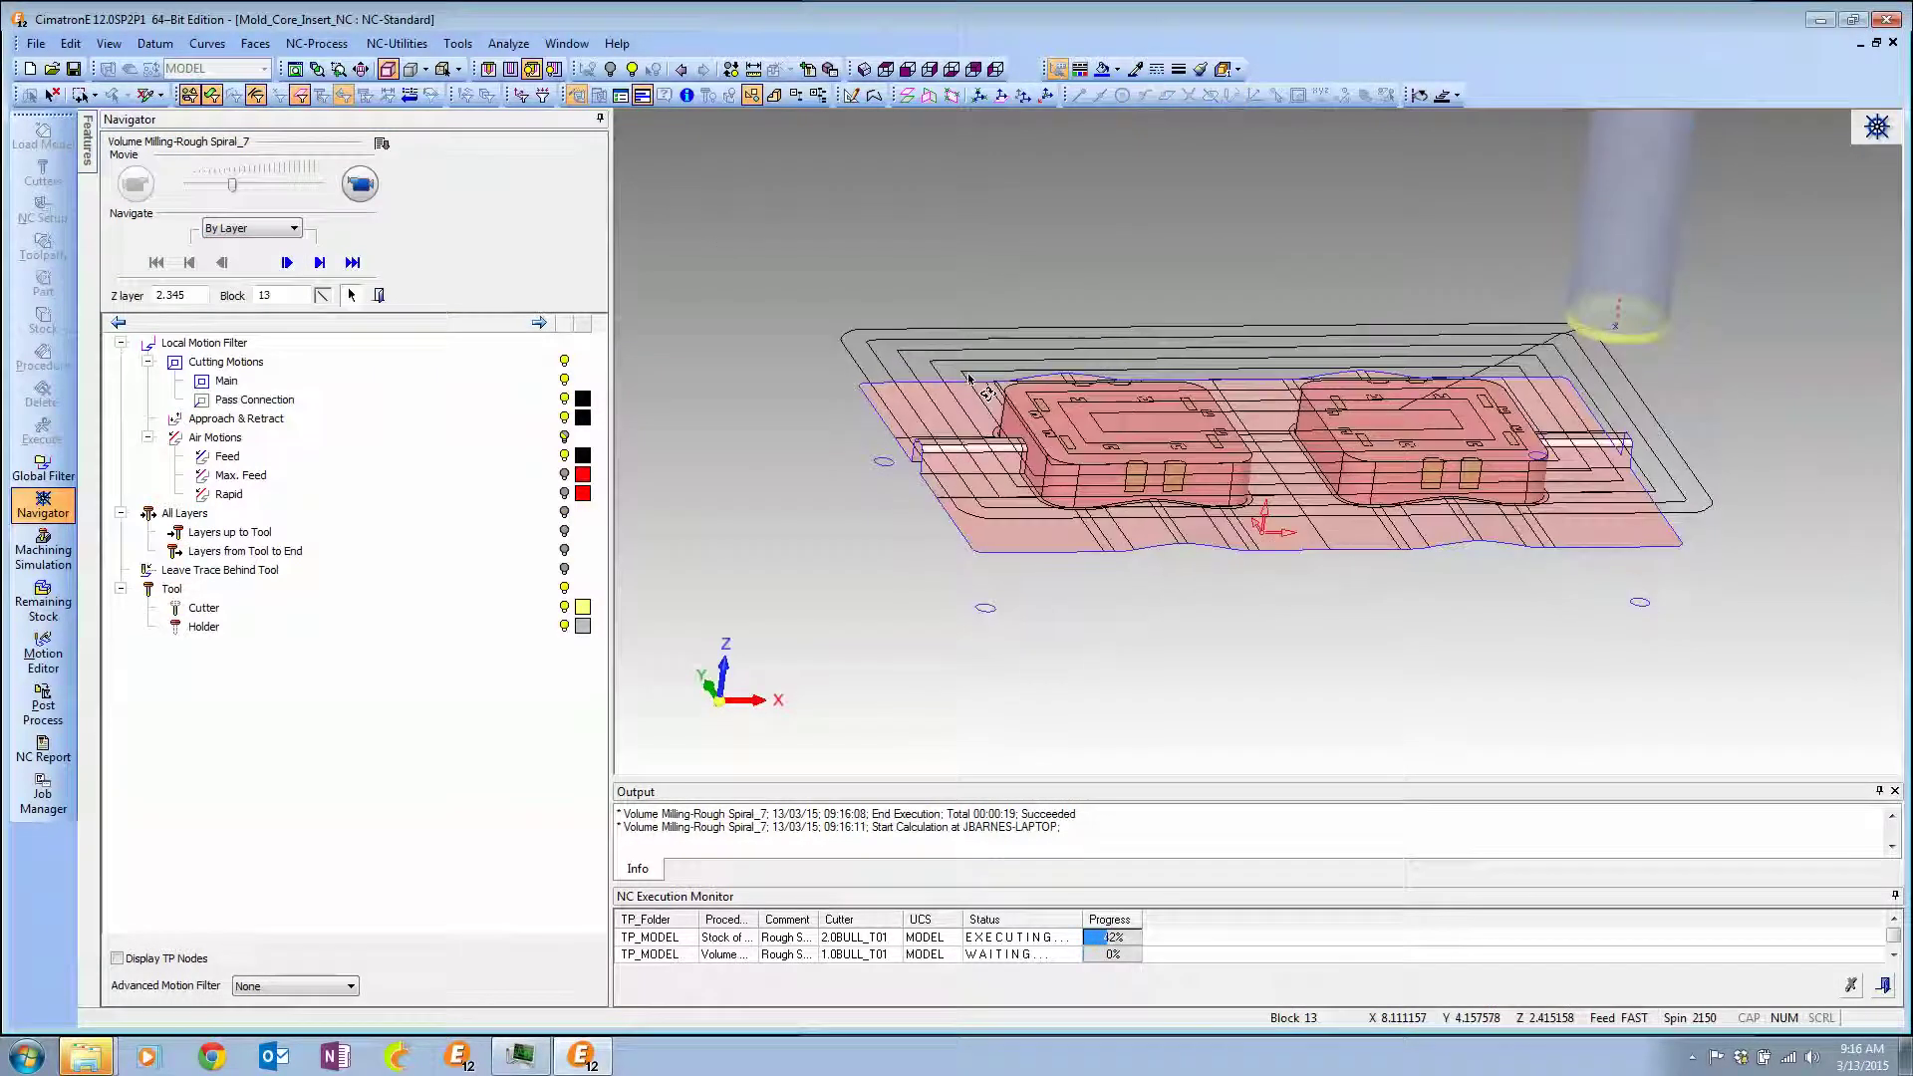
Play the R-Spiral_7 tool motion as a movie, adjusting the playback speed to examine the cutting passes.
left_click(359, 183)
left_click_drag(256, 195, 297, 192)
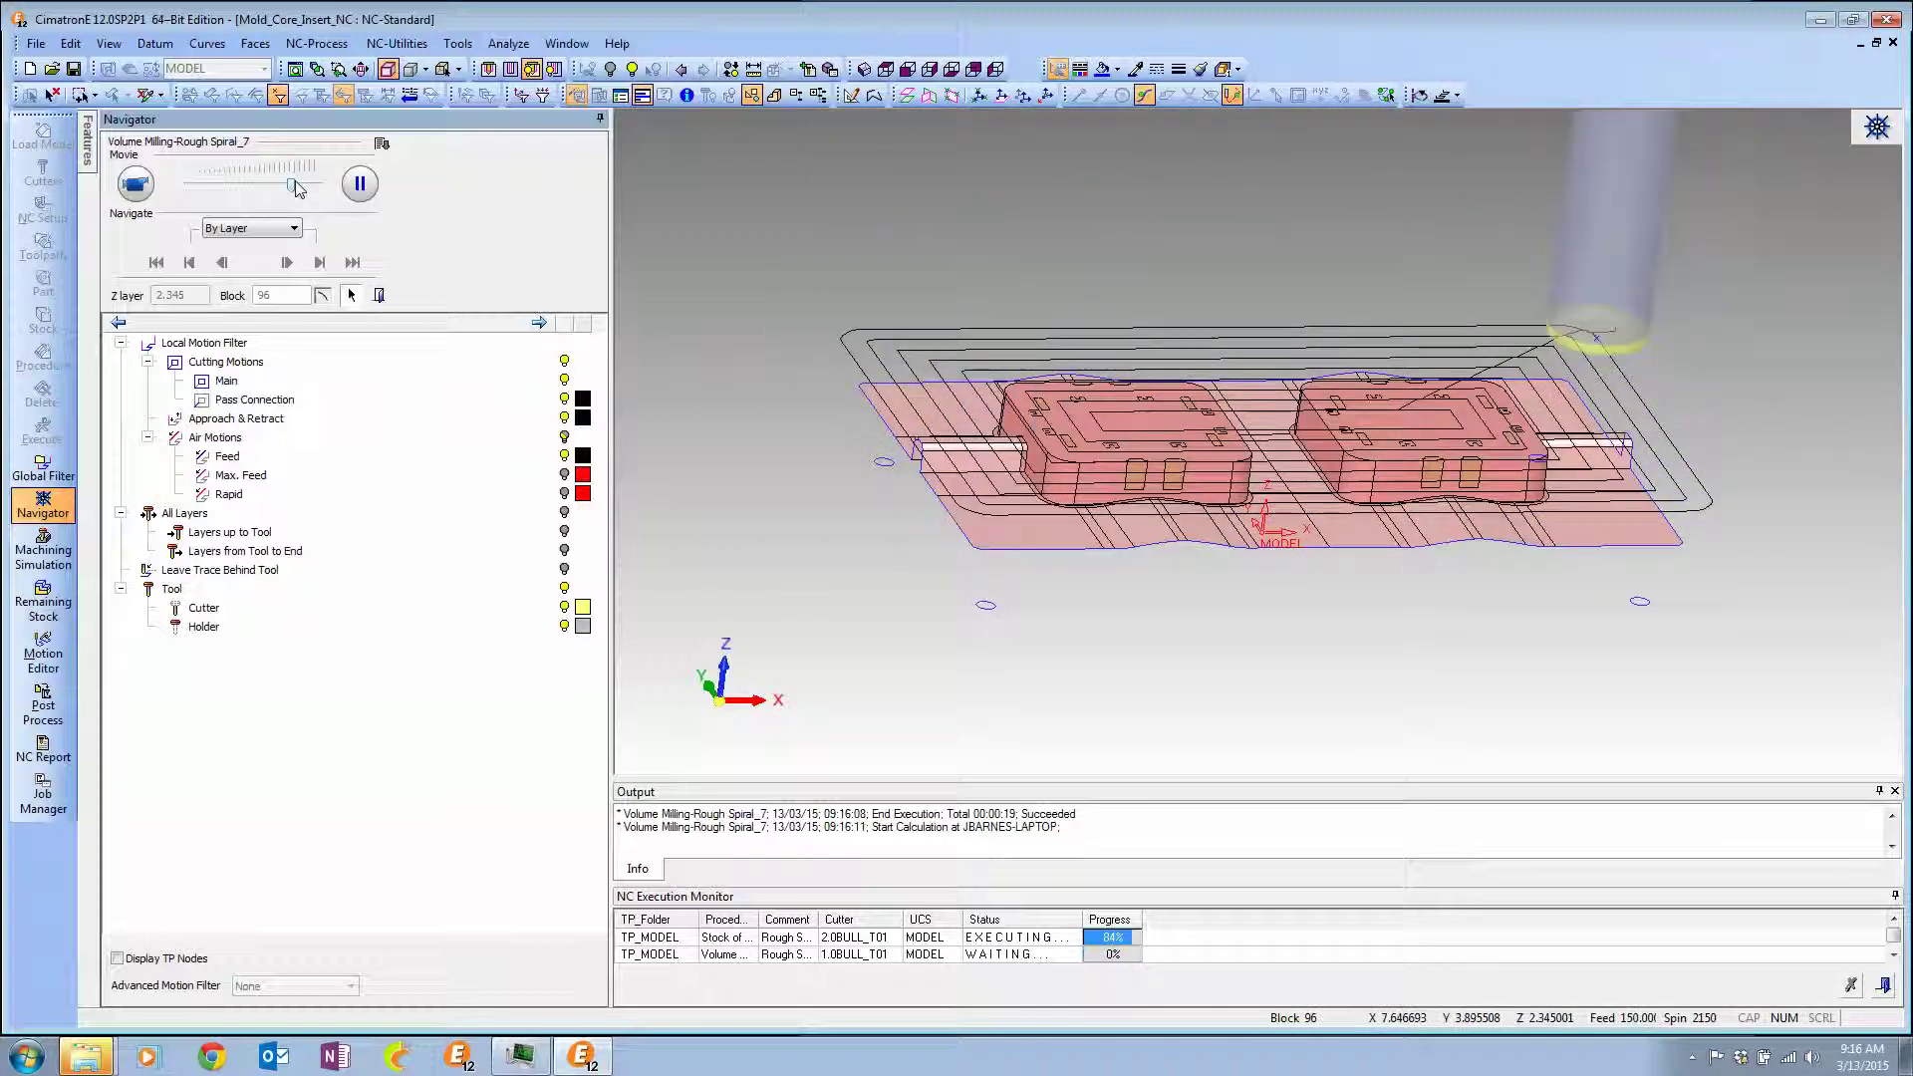
left_click_drag(297, 189, 322, 186)
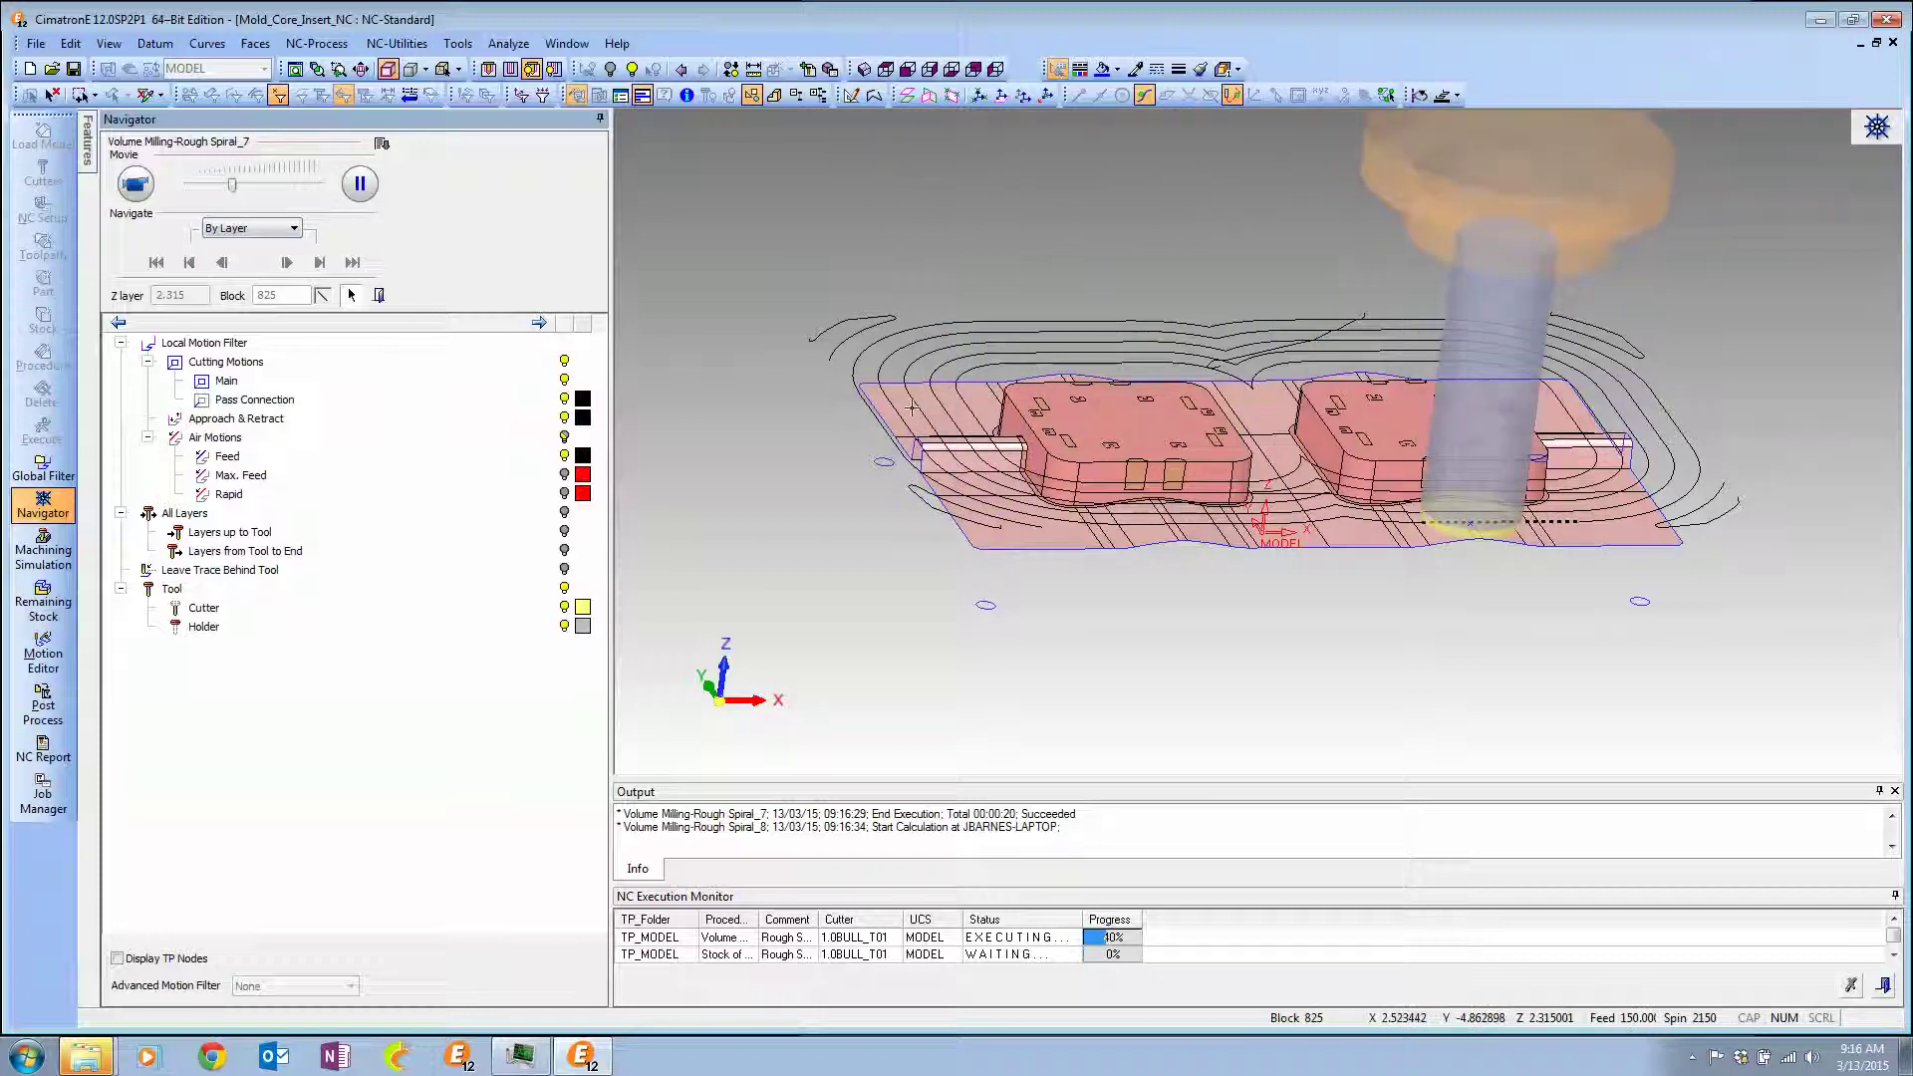
middle_click_drag(957, 368, 1081, 441)
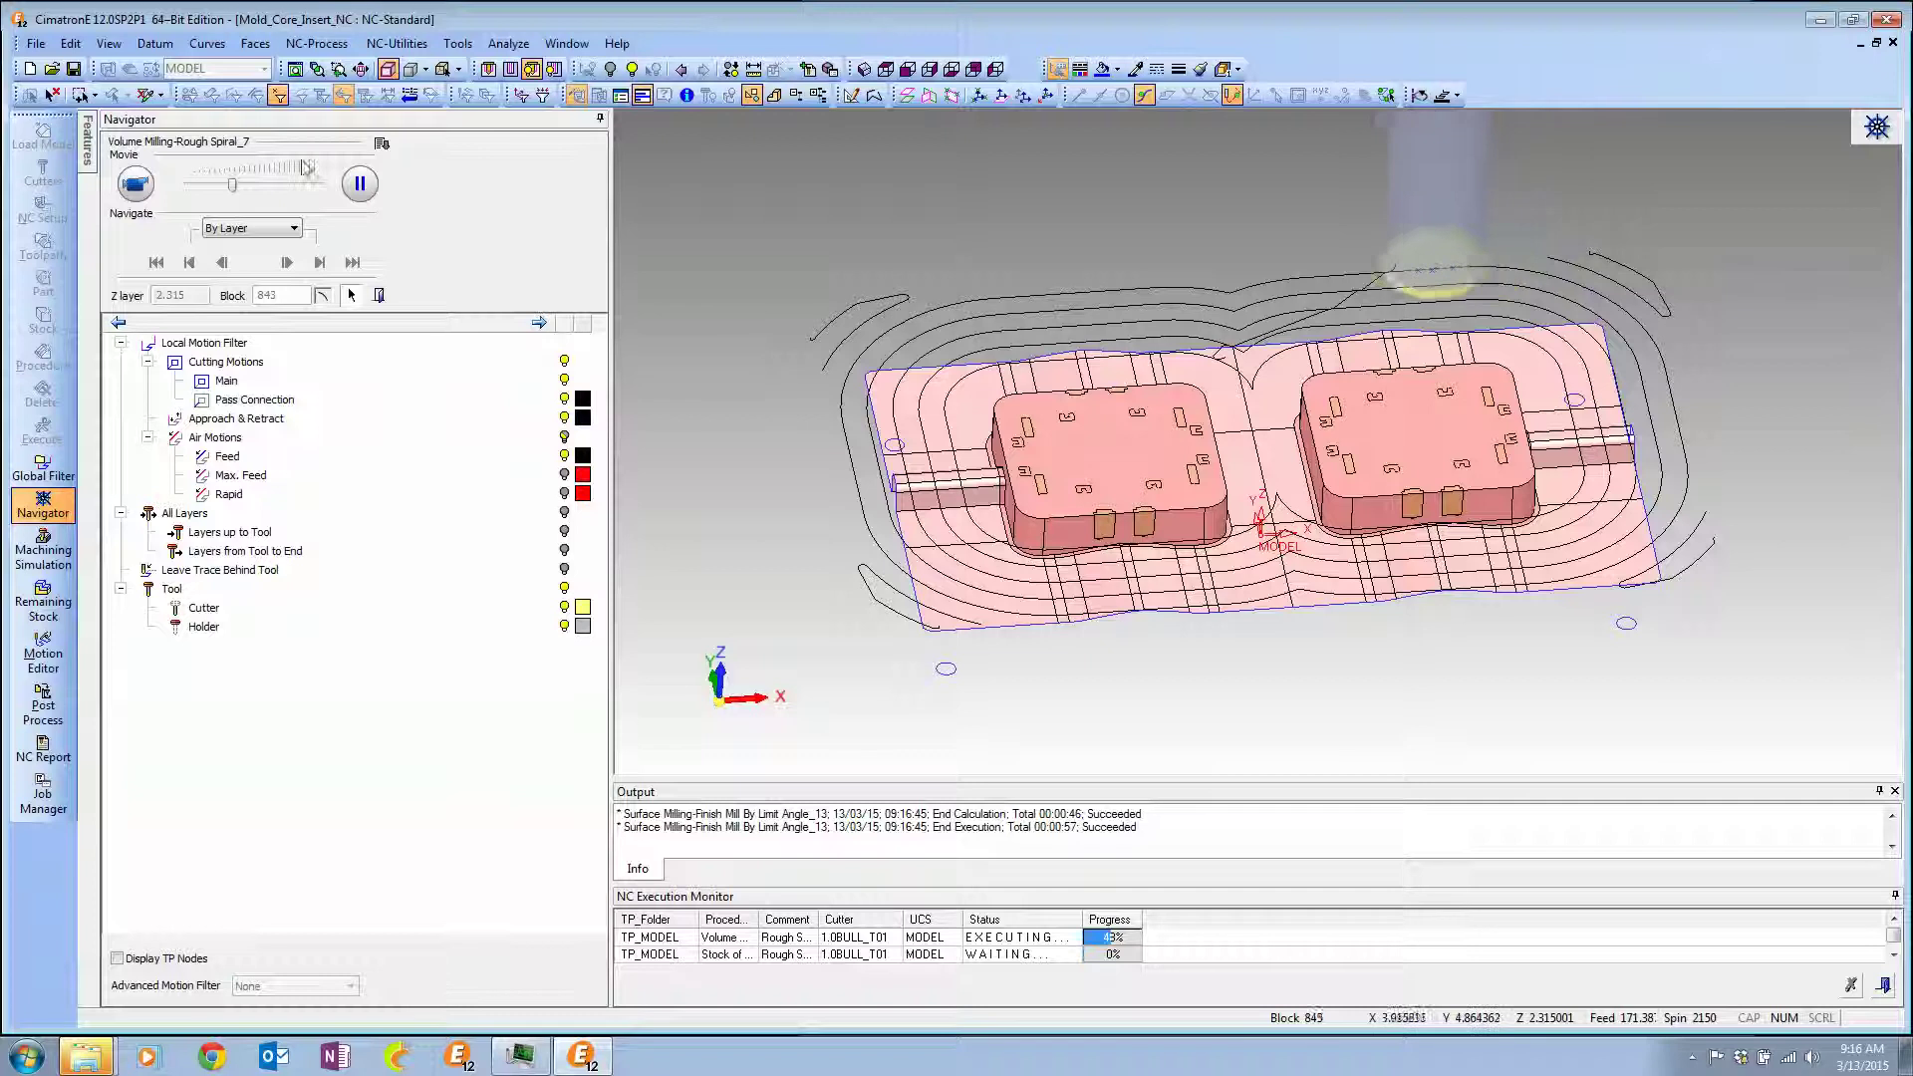
left_click_drag(232, 185, 250, 185)
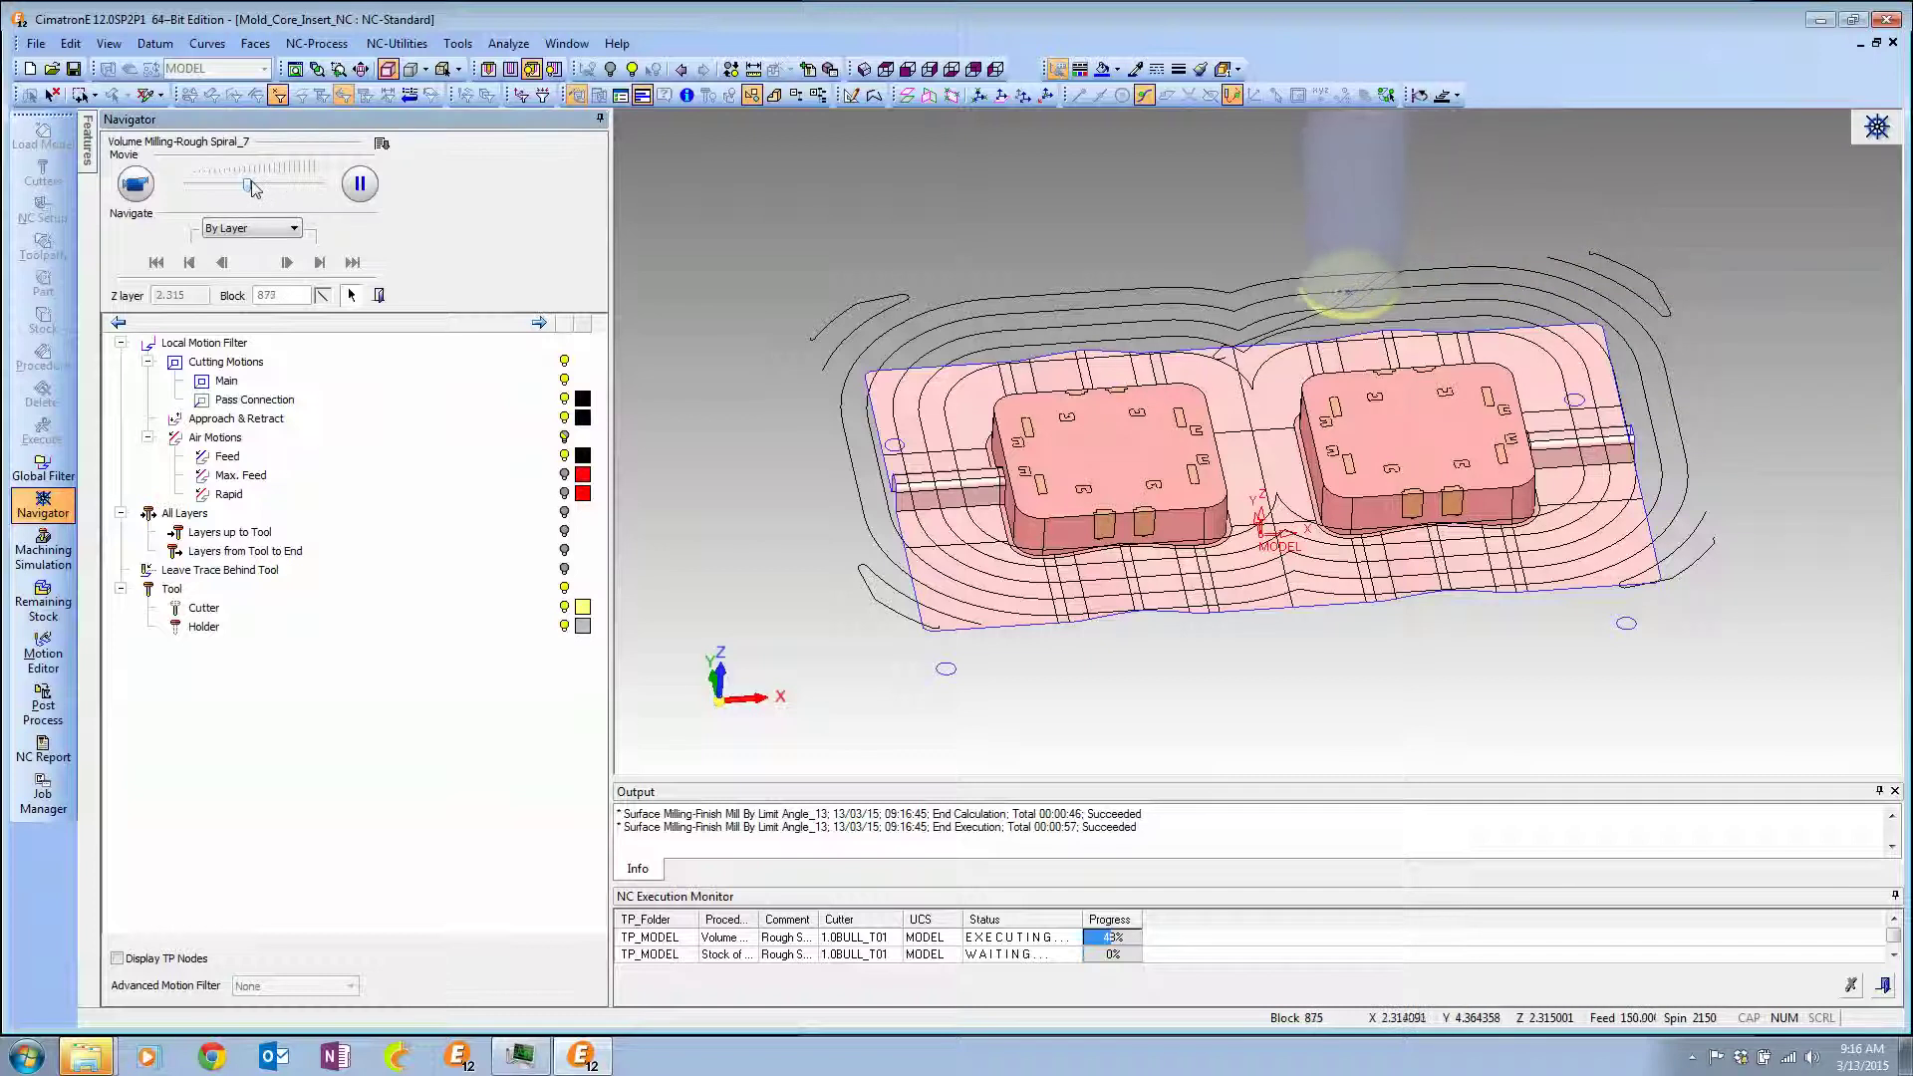
Speed up the R-Spiral_7 movie playback in stages to watch the cutting passes, and exit the Navigator.
left_click_drag(248, 185, 272, 187)
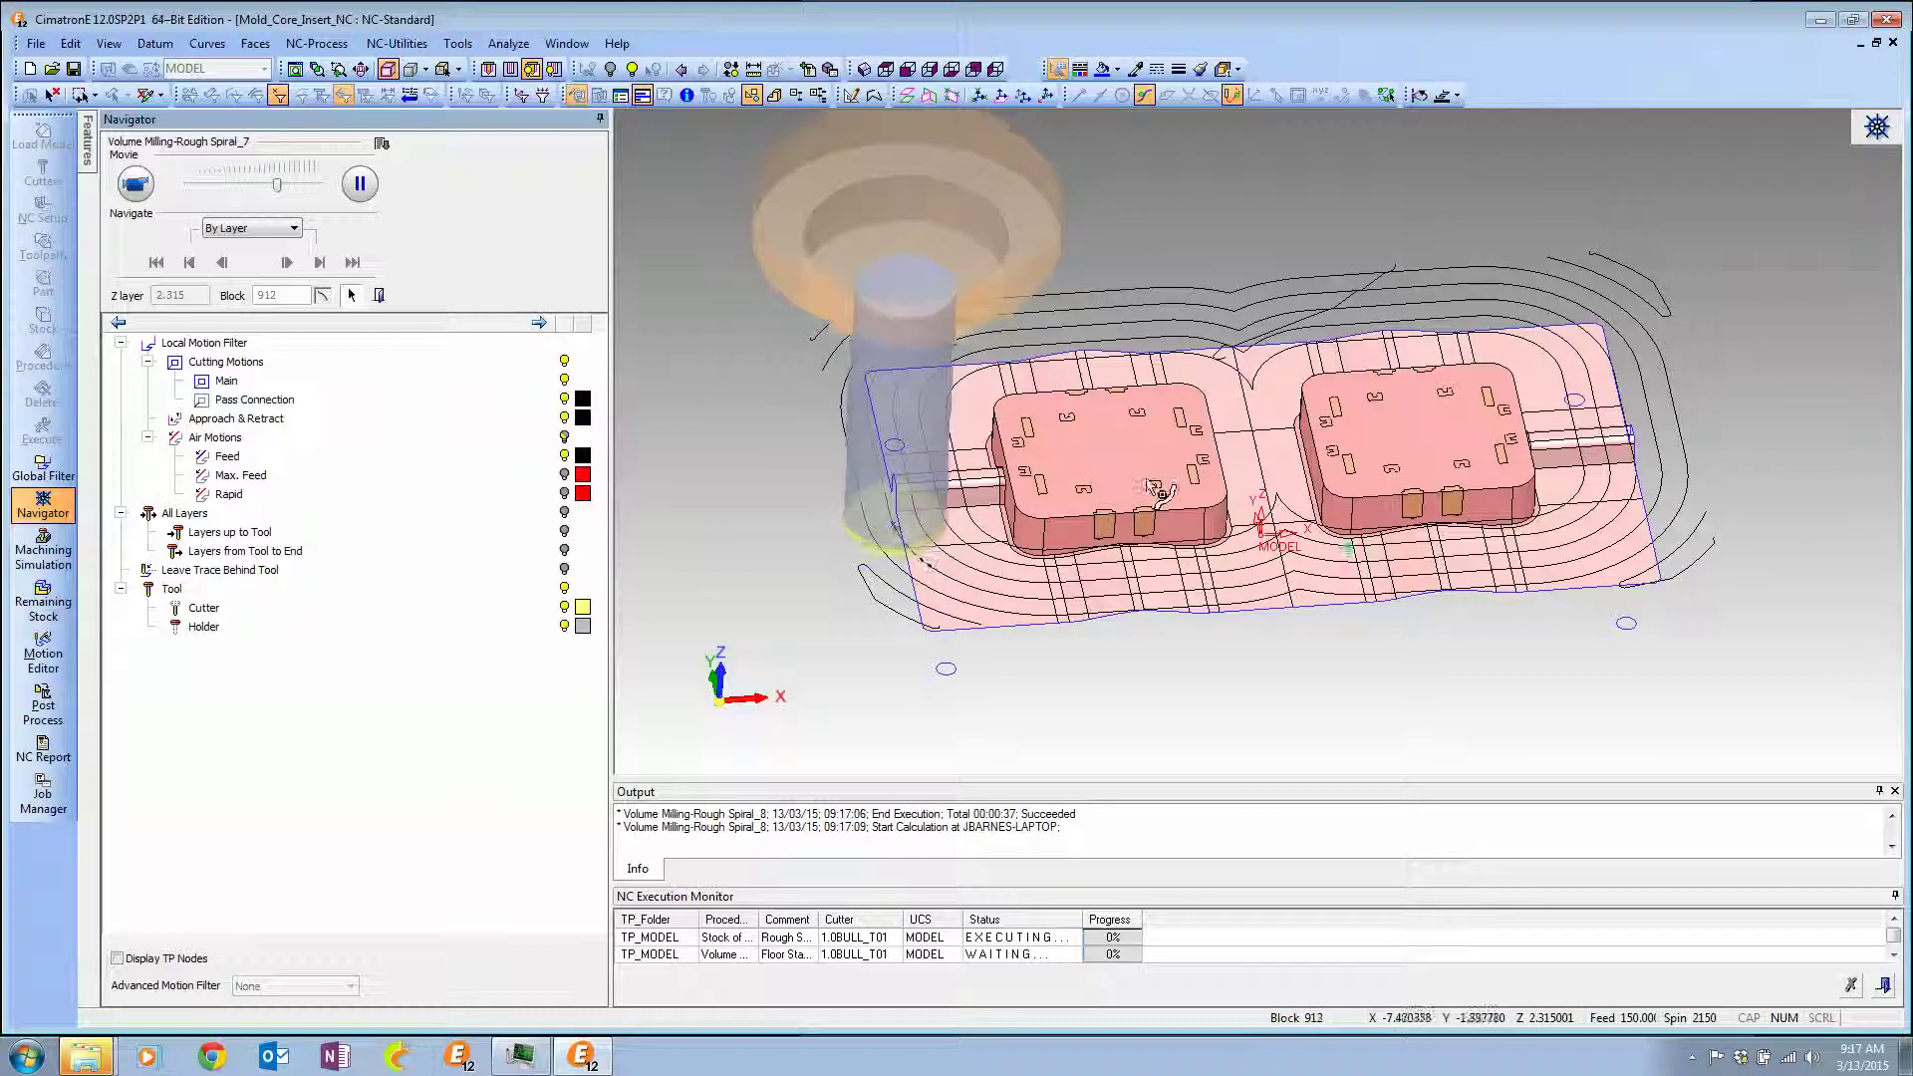
left_click_drag(277, 184, 306, 185)
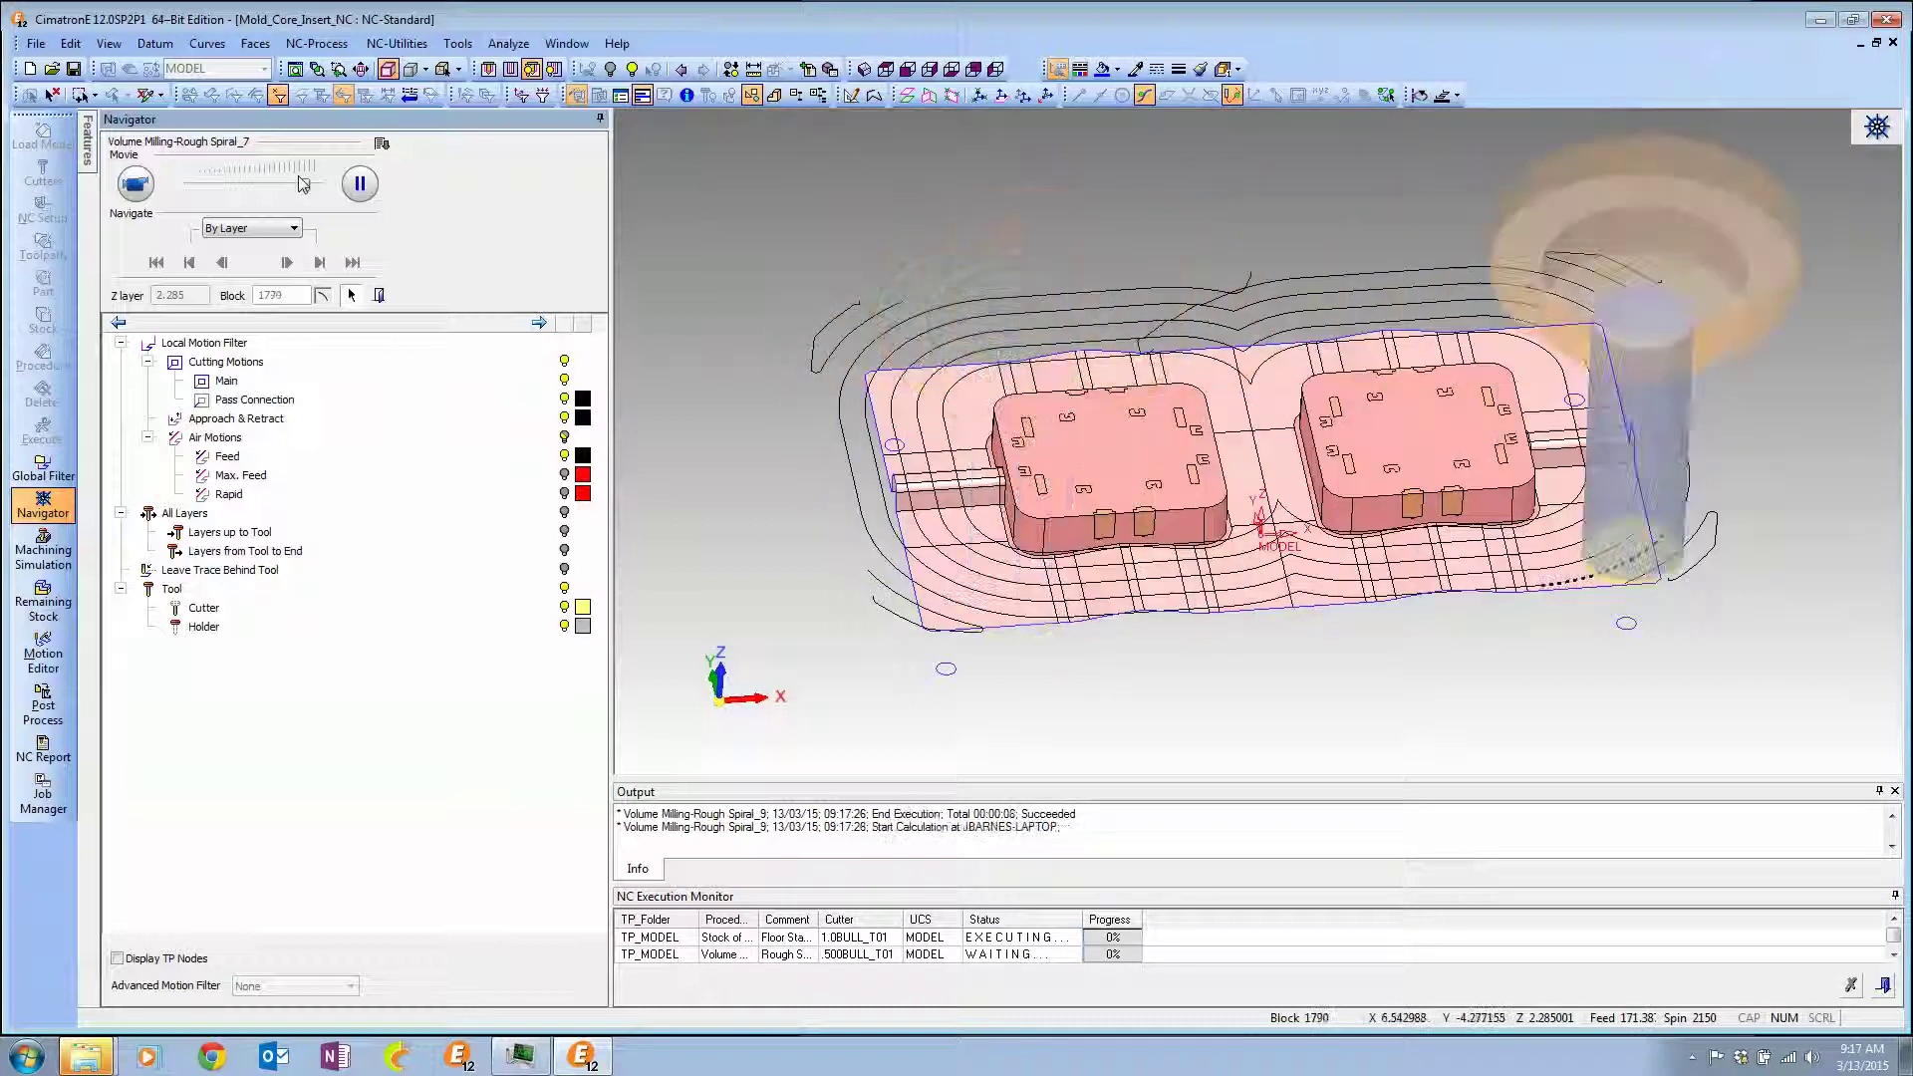
left_click(380, 296)
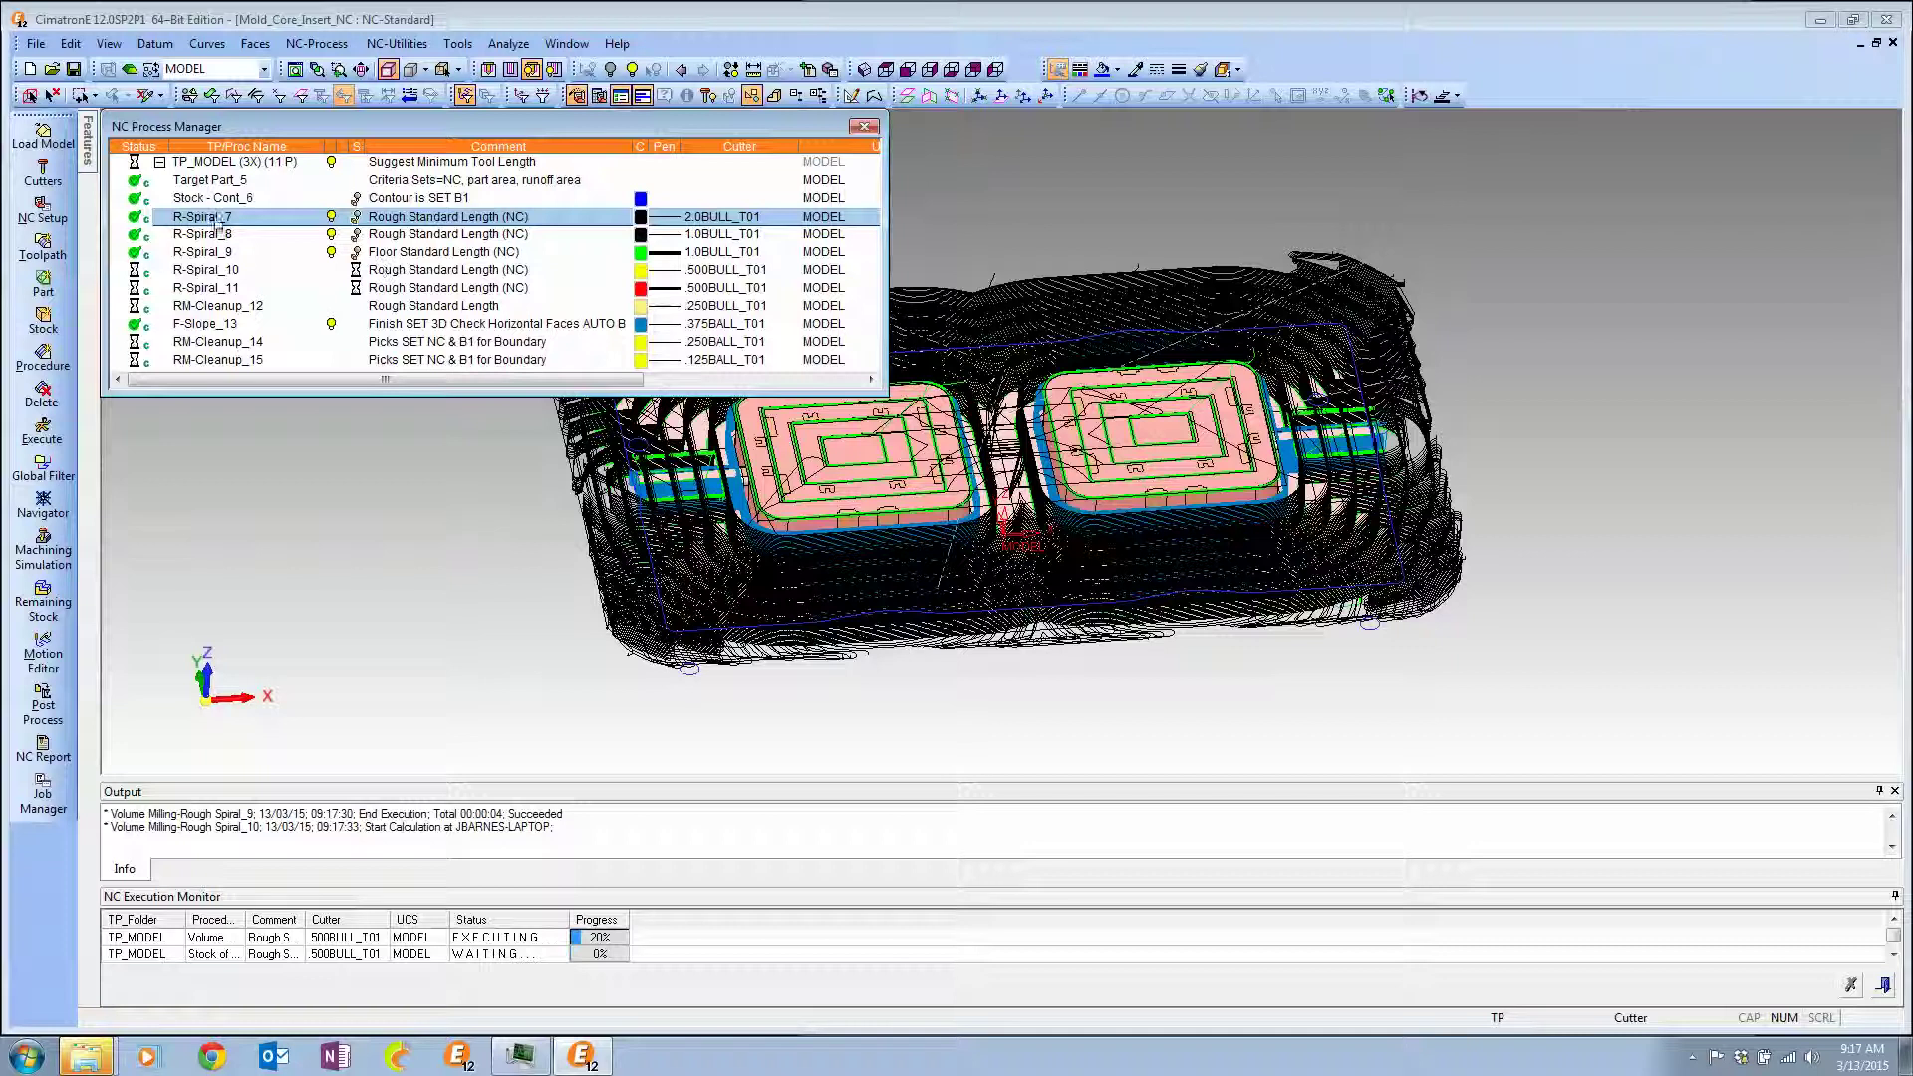
Hide the toolpaths of R-Spiral_7, R-Spiral_8, R-Spiral_9 and F-Slope_13 to clear the view of the insert.
left_click(334, 219)
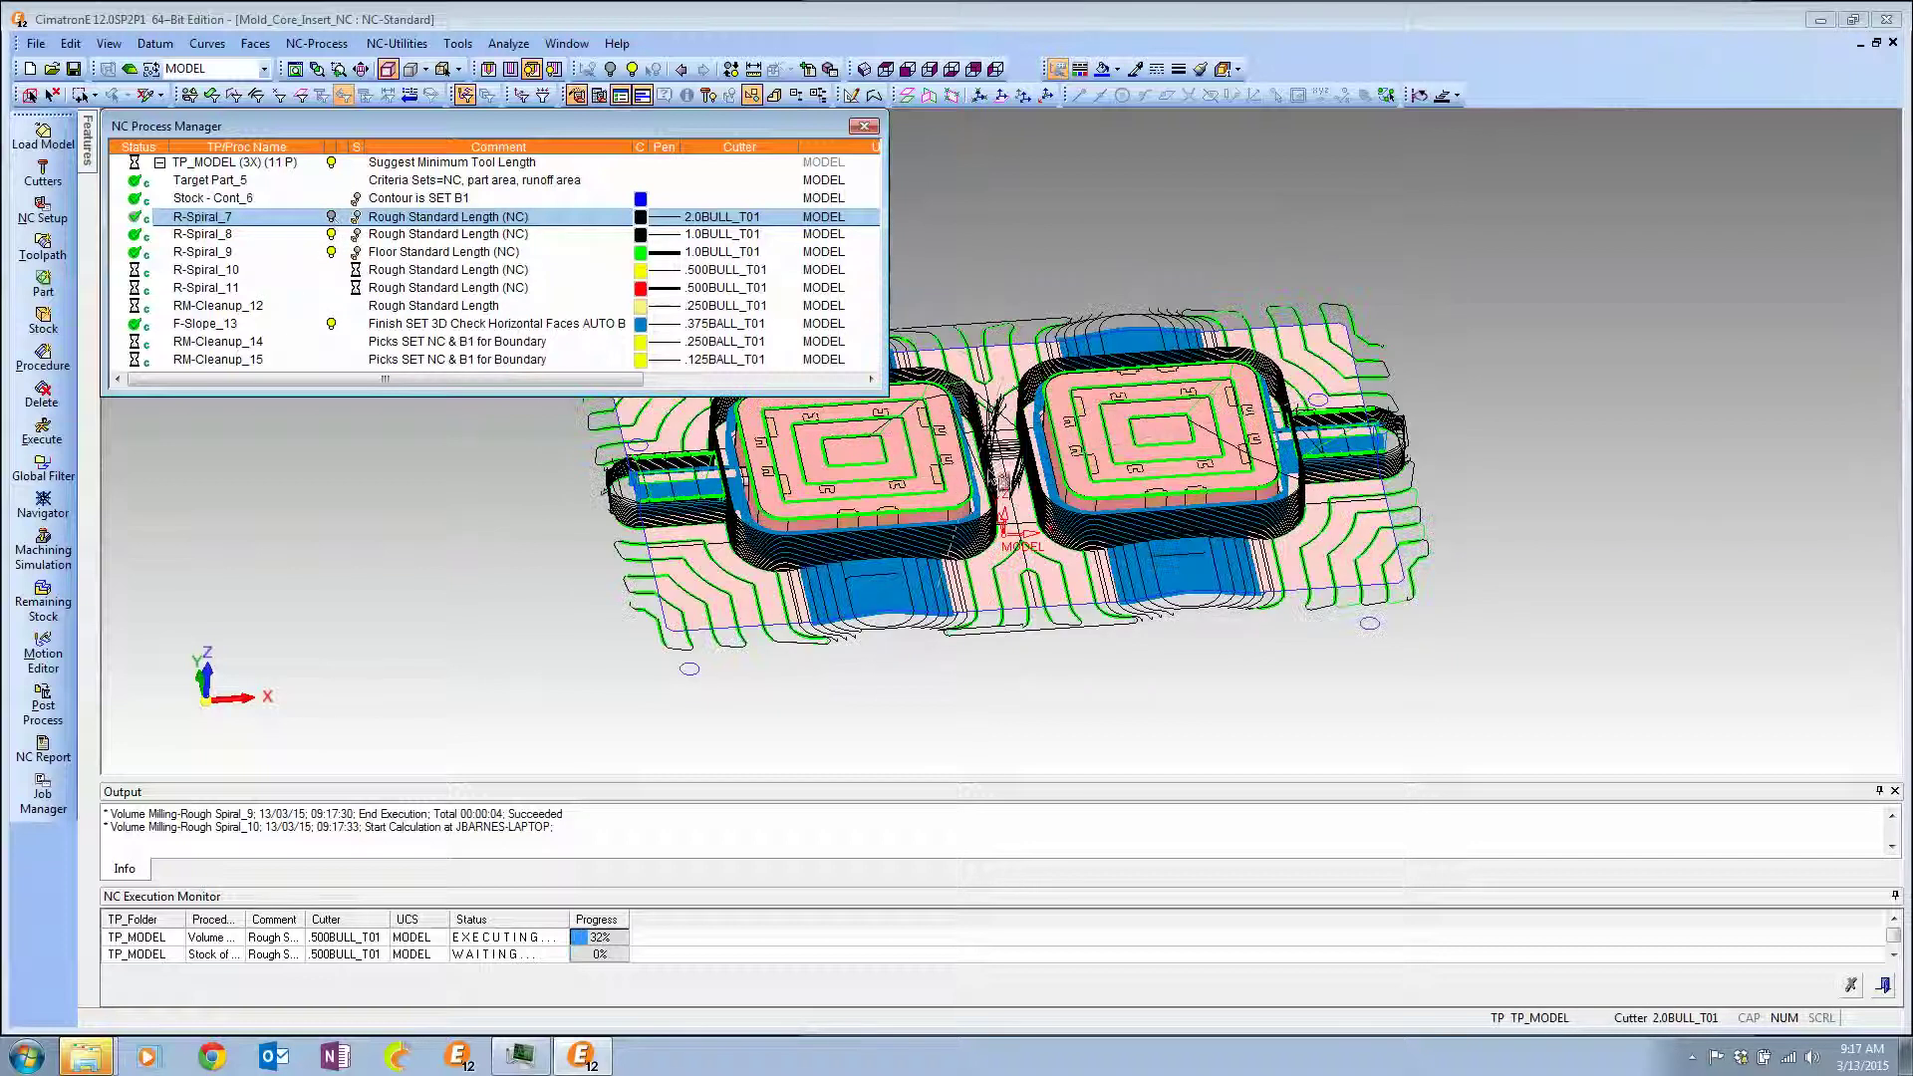
left_click(332, 234)
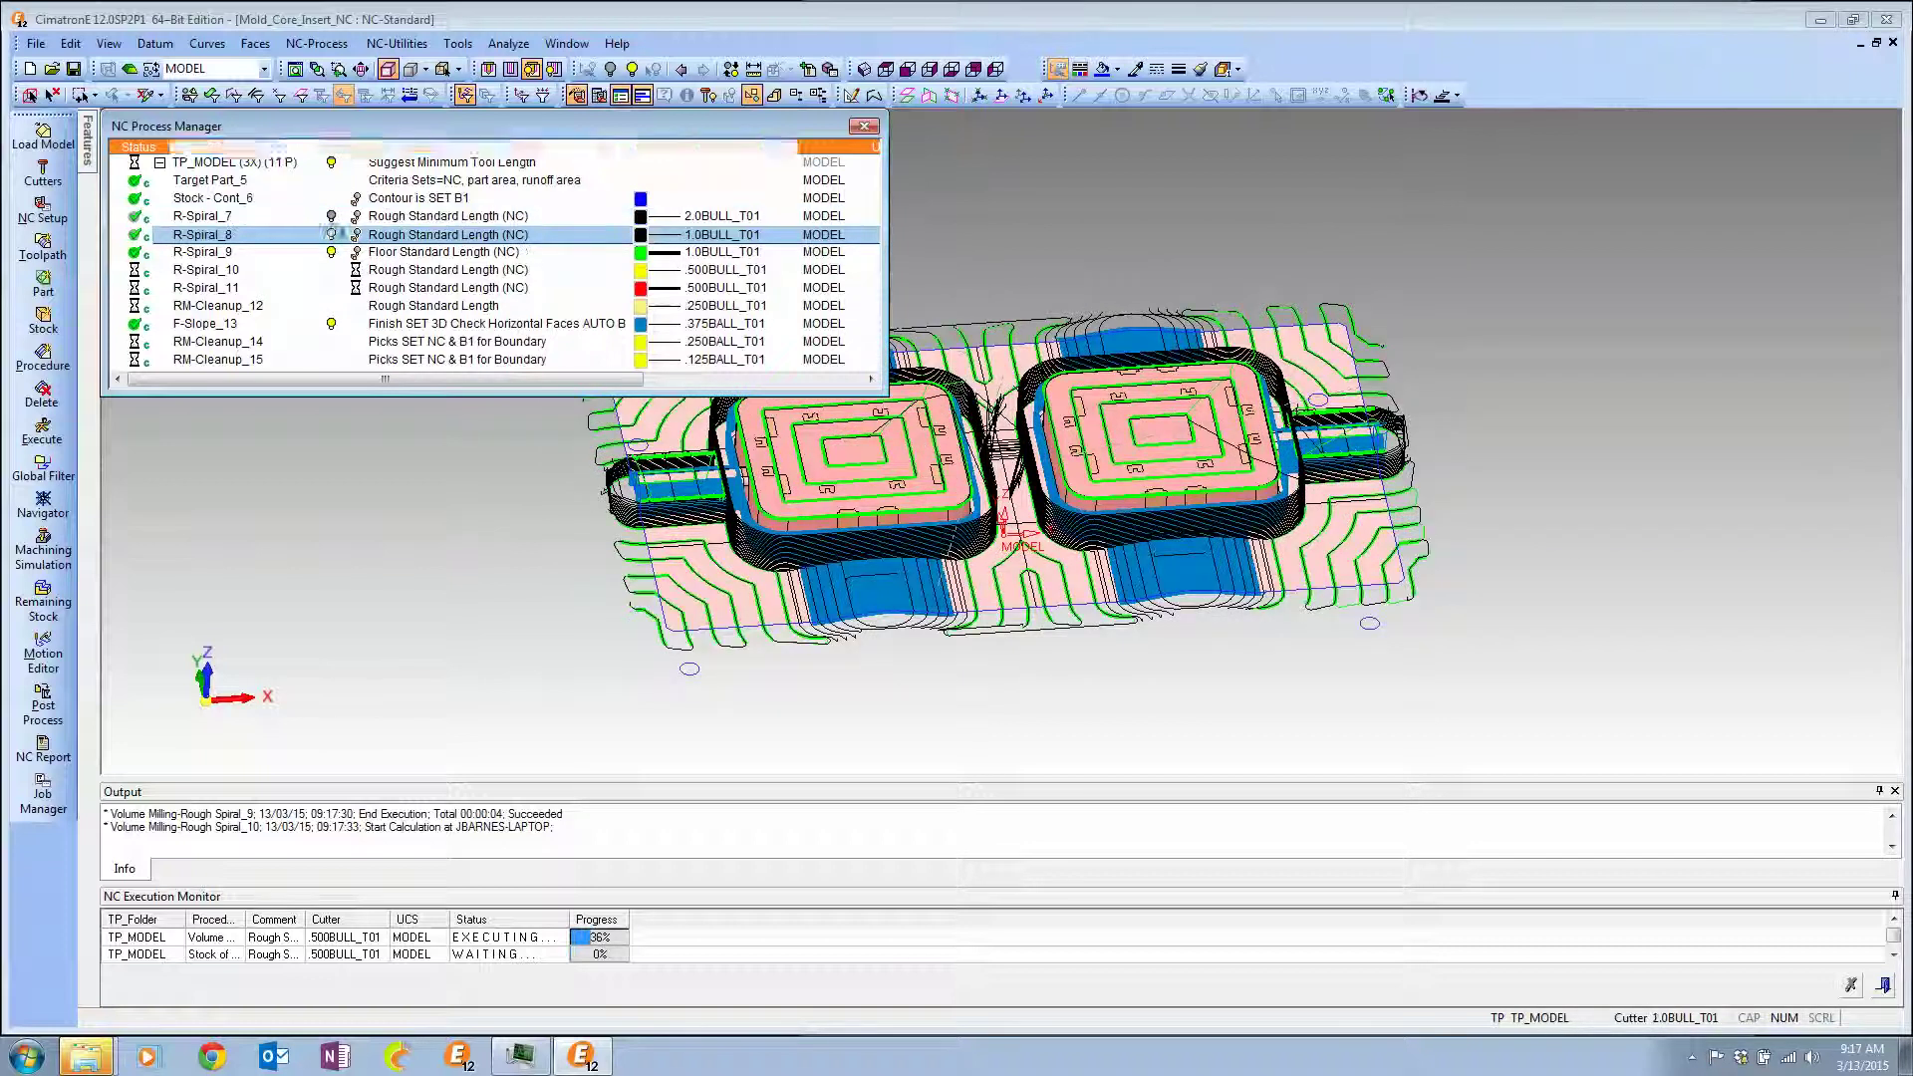
left_click(332, 252)
left_click(331, 323)
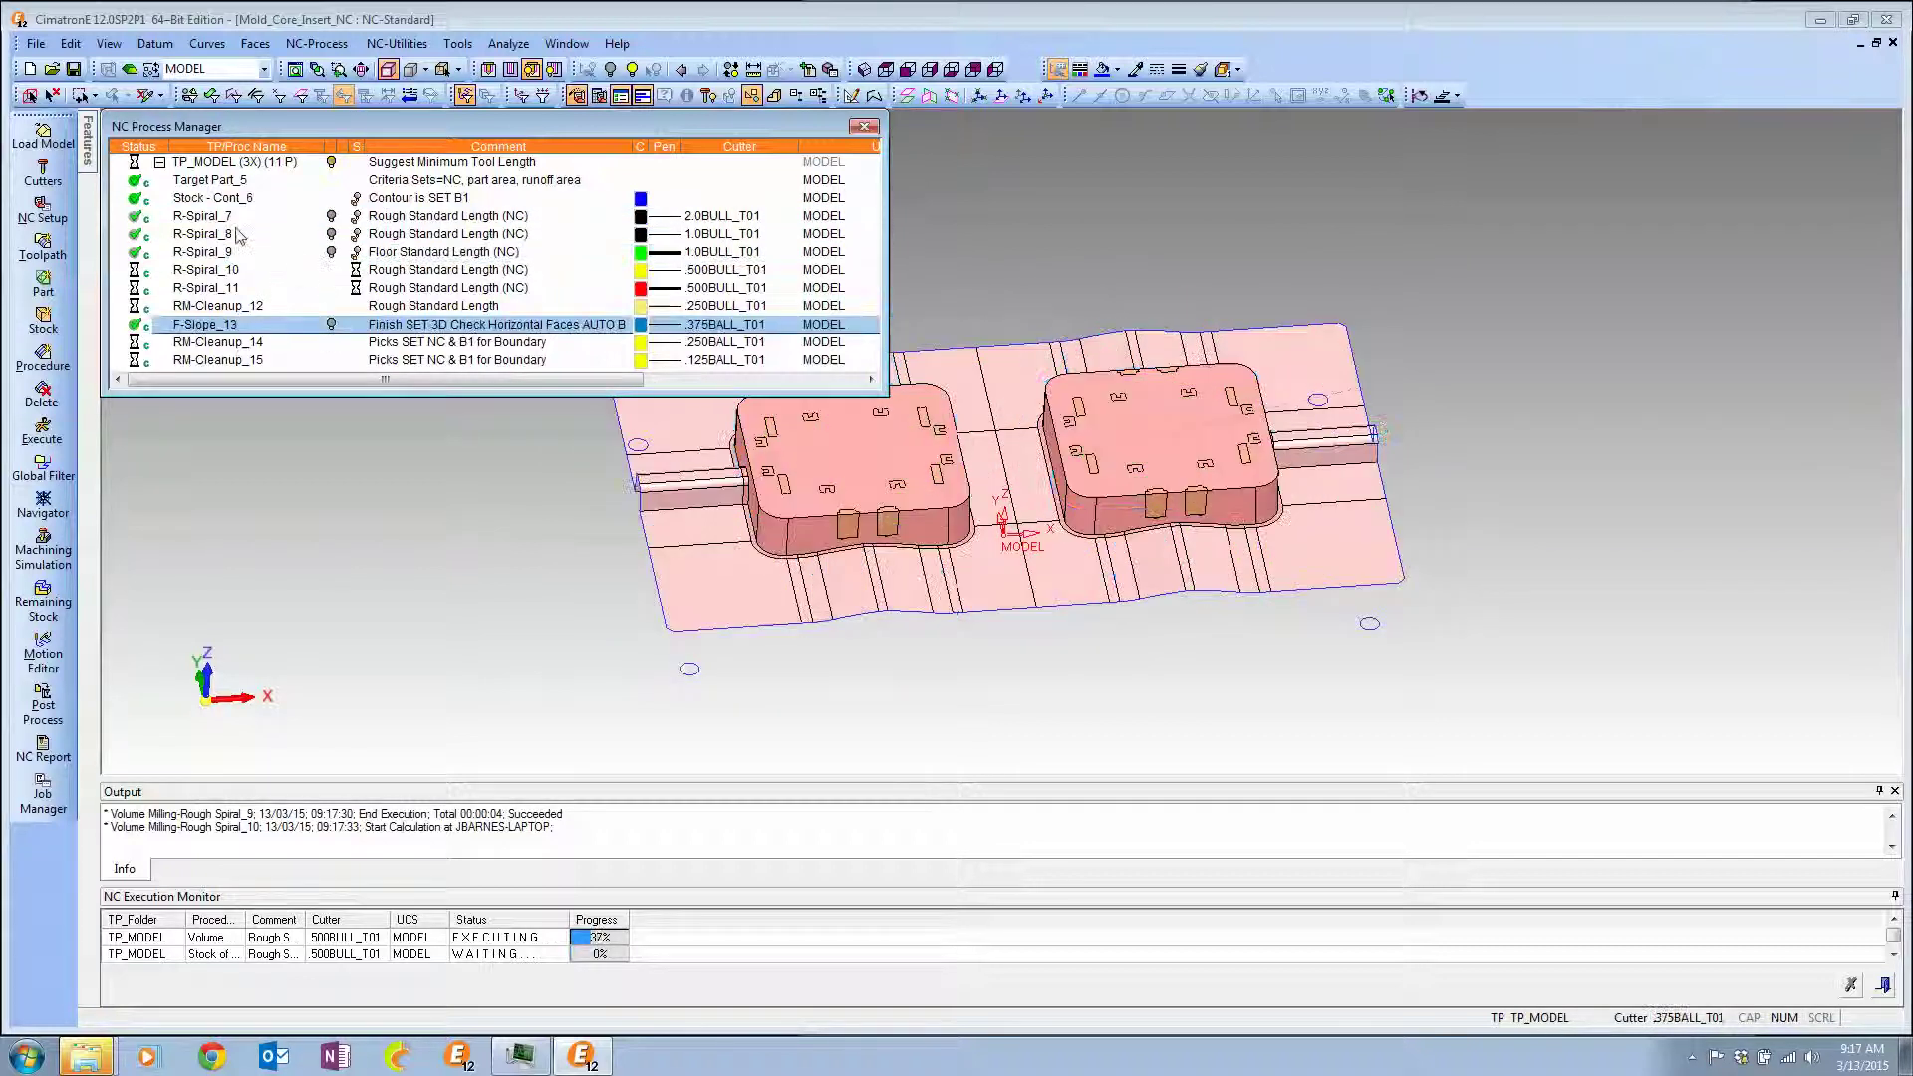
Display only the R-Spiral_8 toolpath, examine it around the two cores, and hide it.
left_click(199, 217)
left_click(206, 235)
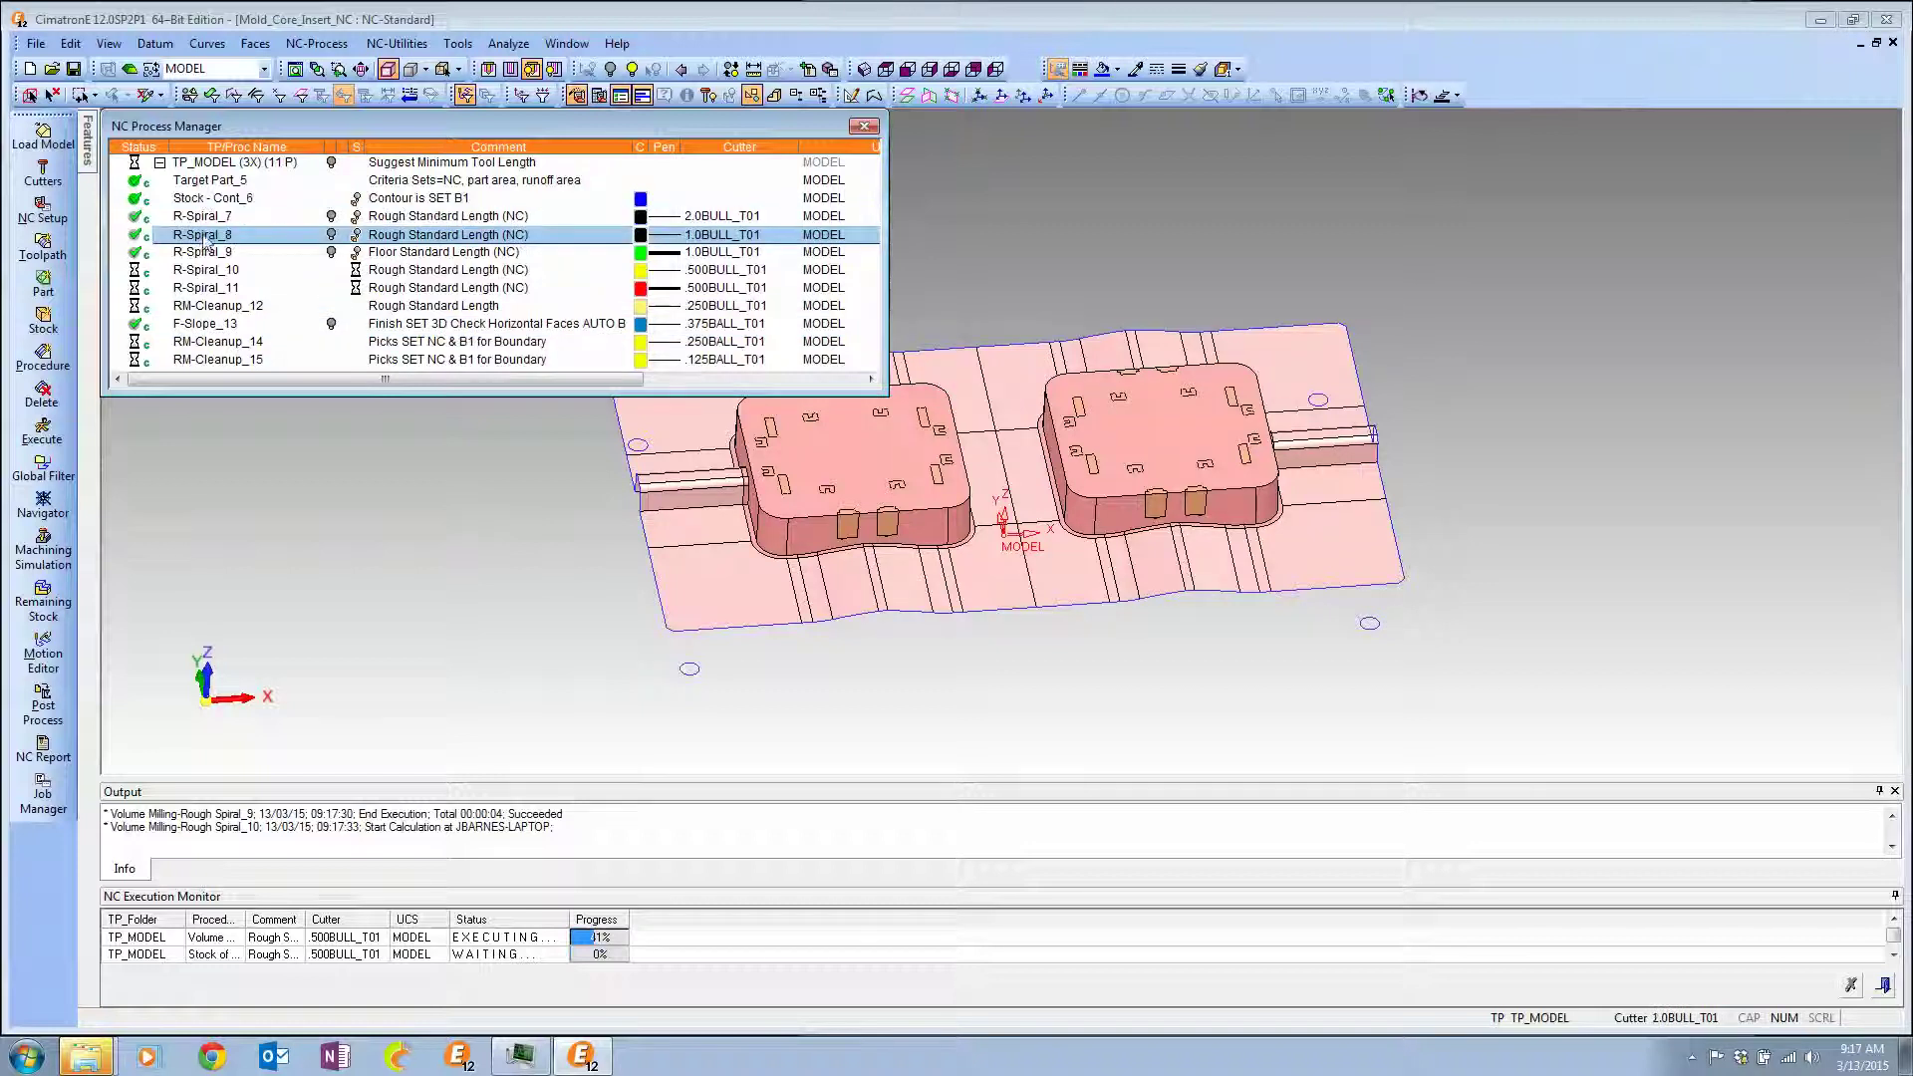
left_click(332, 234)
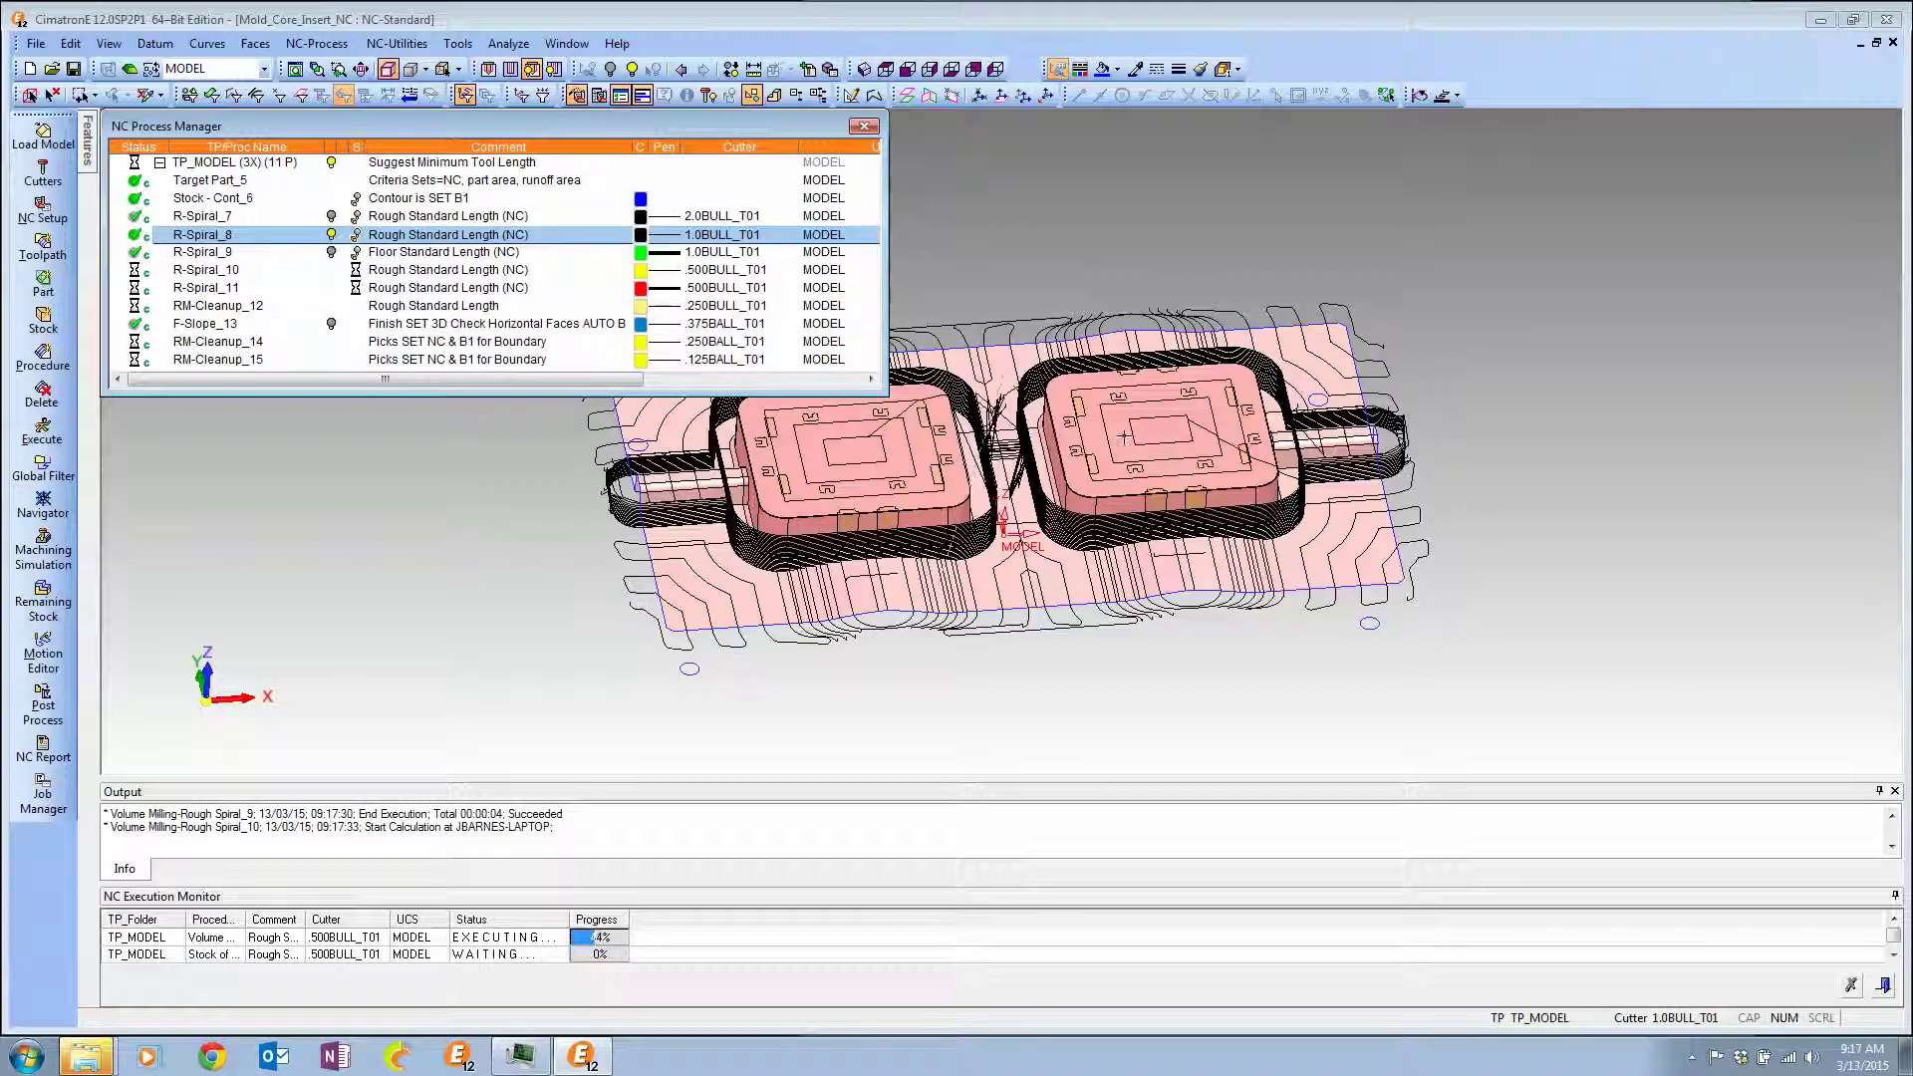
middle_click_drag(1317, 440, 1439, 415)
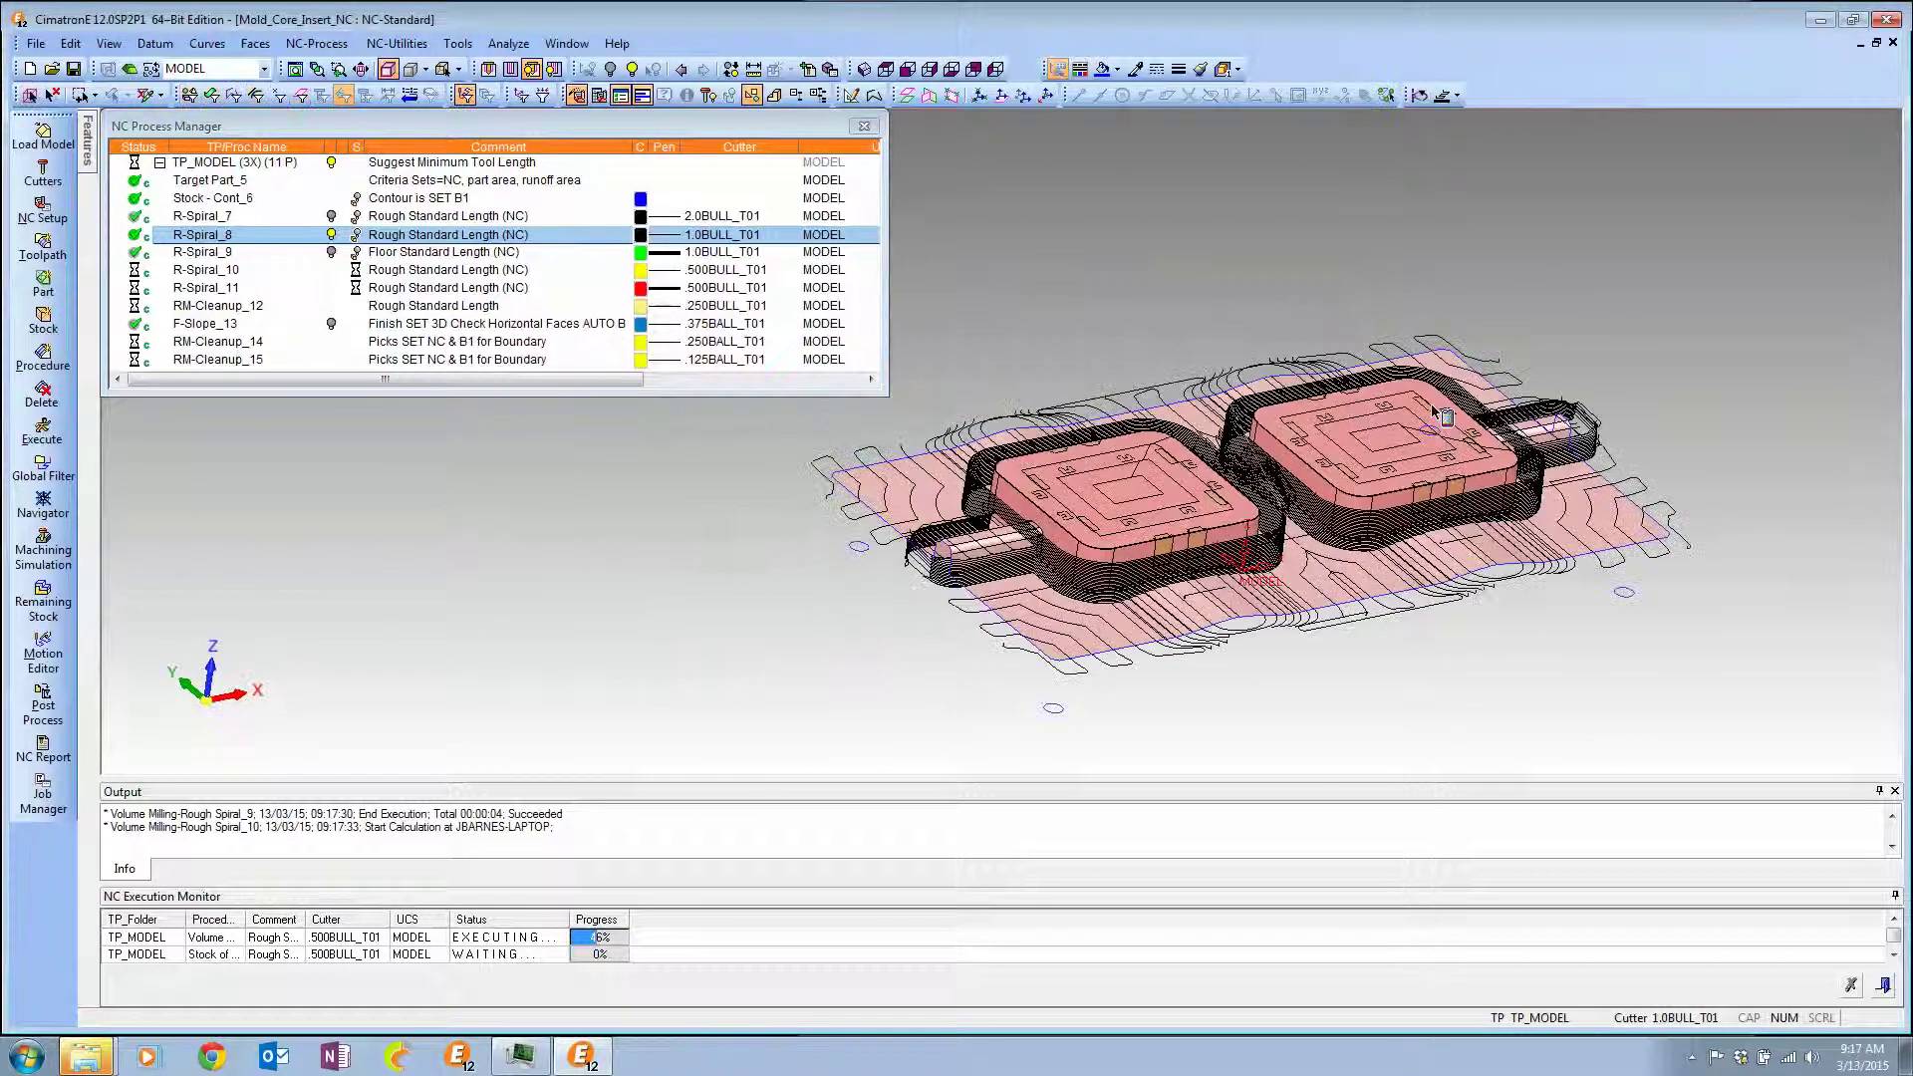
left_click(332, 235)
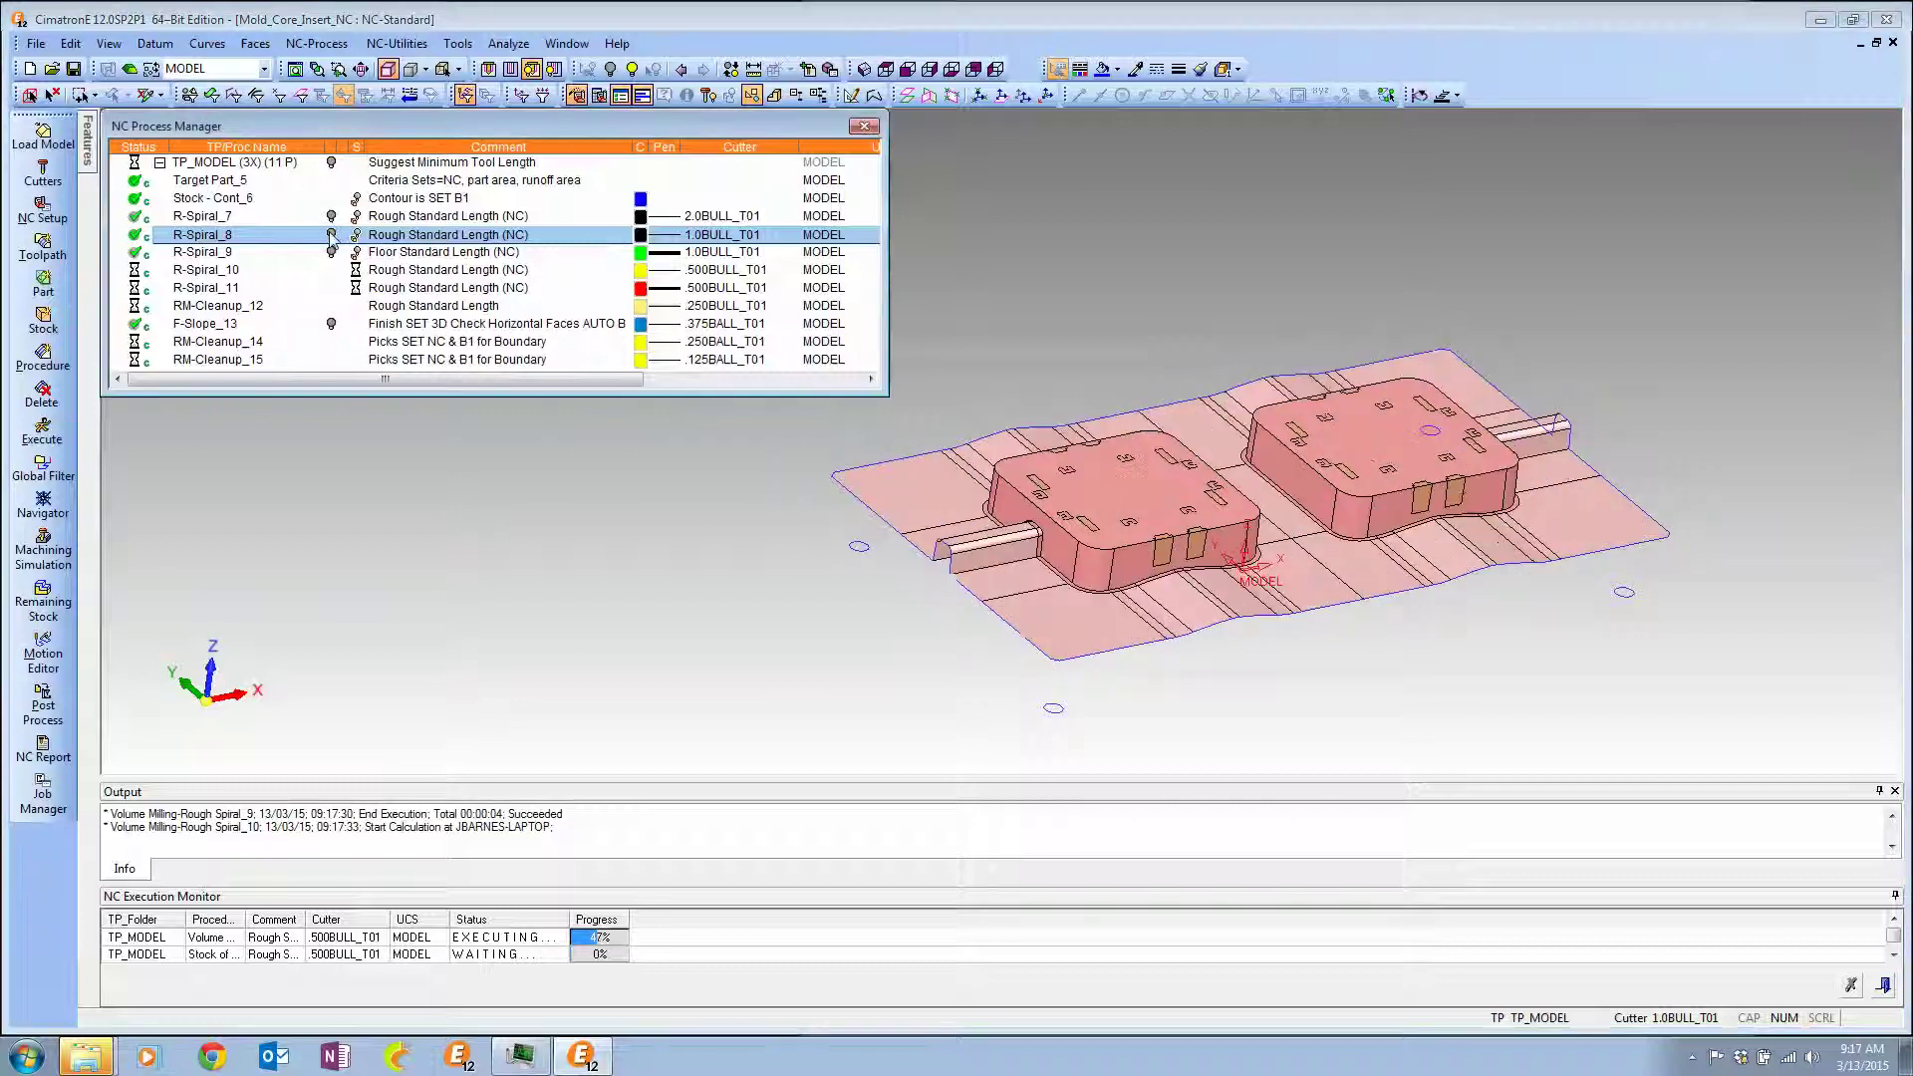
Display the remaining stock of R-Spiral_7 and examine the material left around the cores up close.
left_click(356, 217)
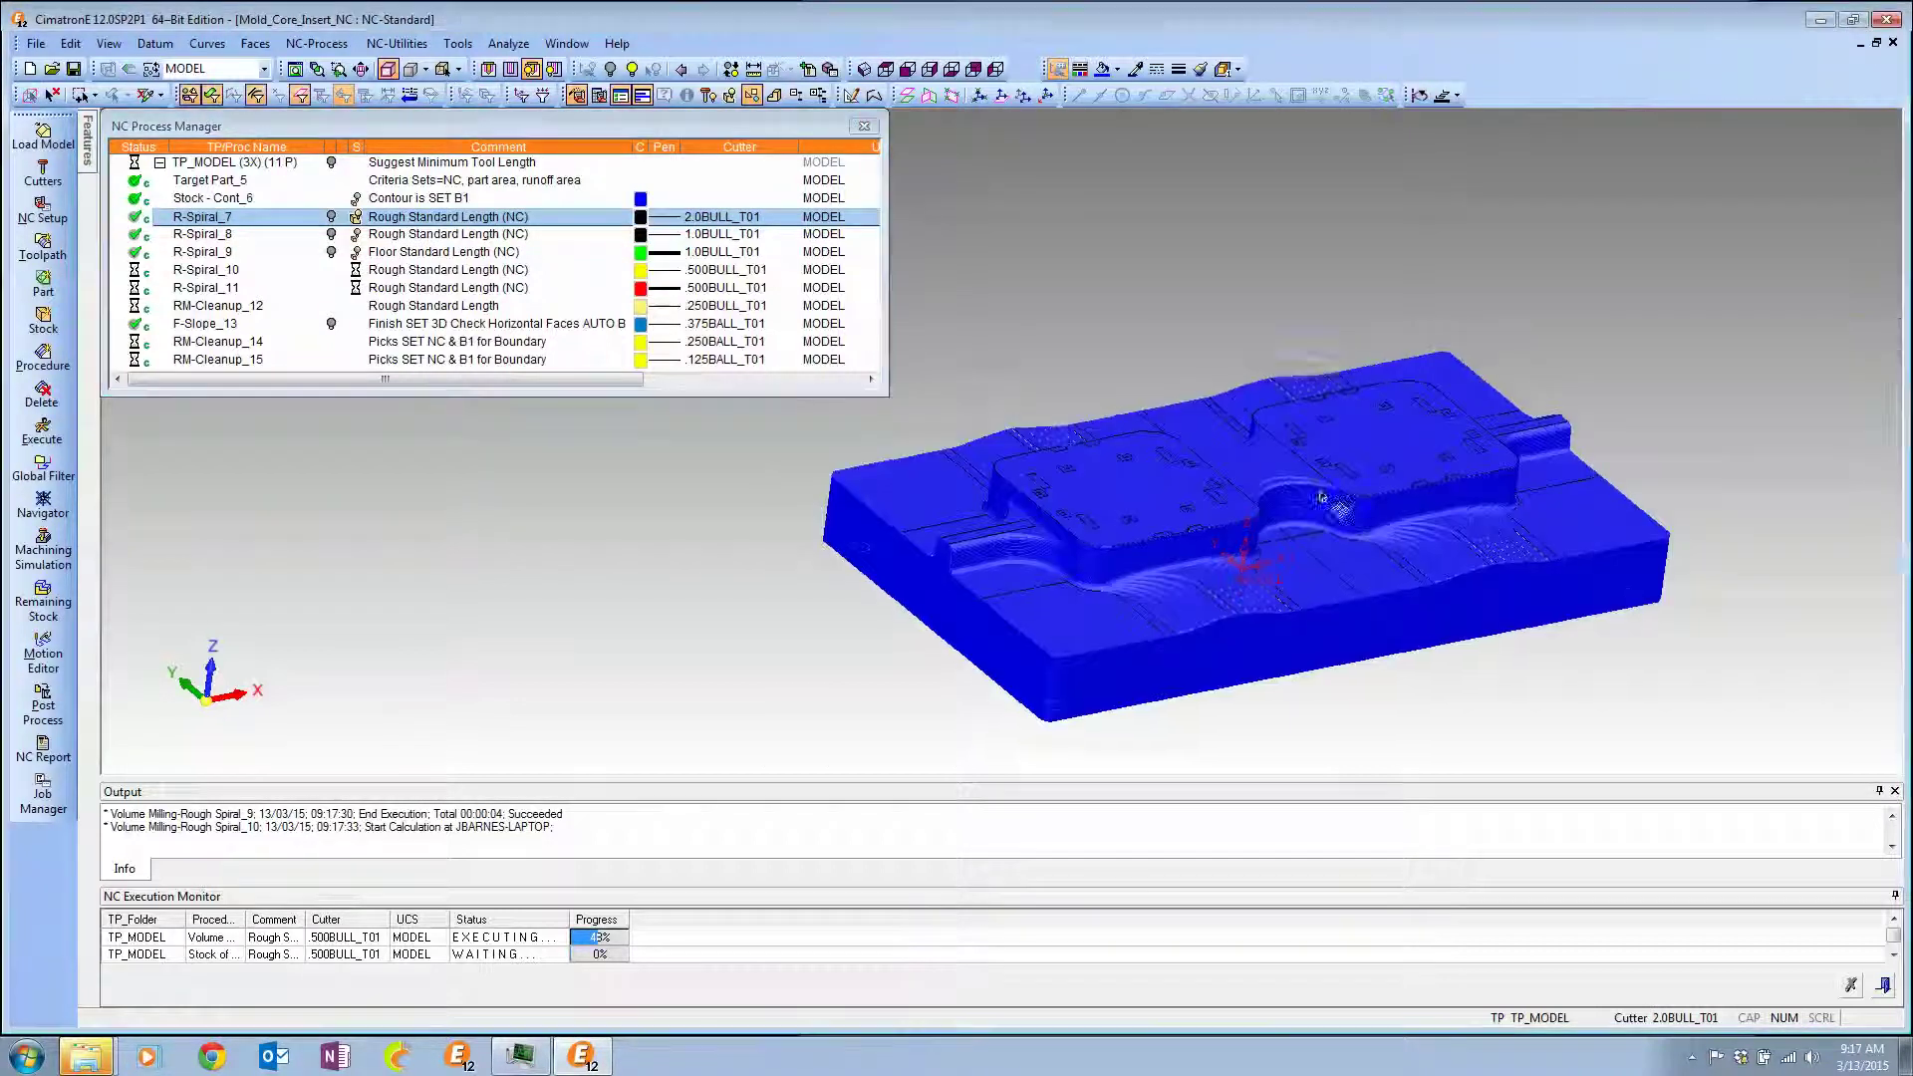
middle_click_drag(1333, 504, 1390, 388)
scroll(1365, 556, "up", 4)
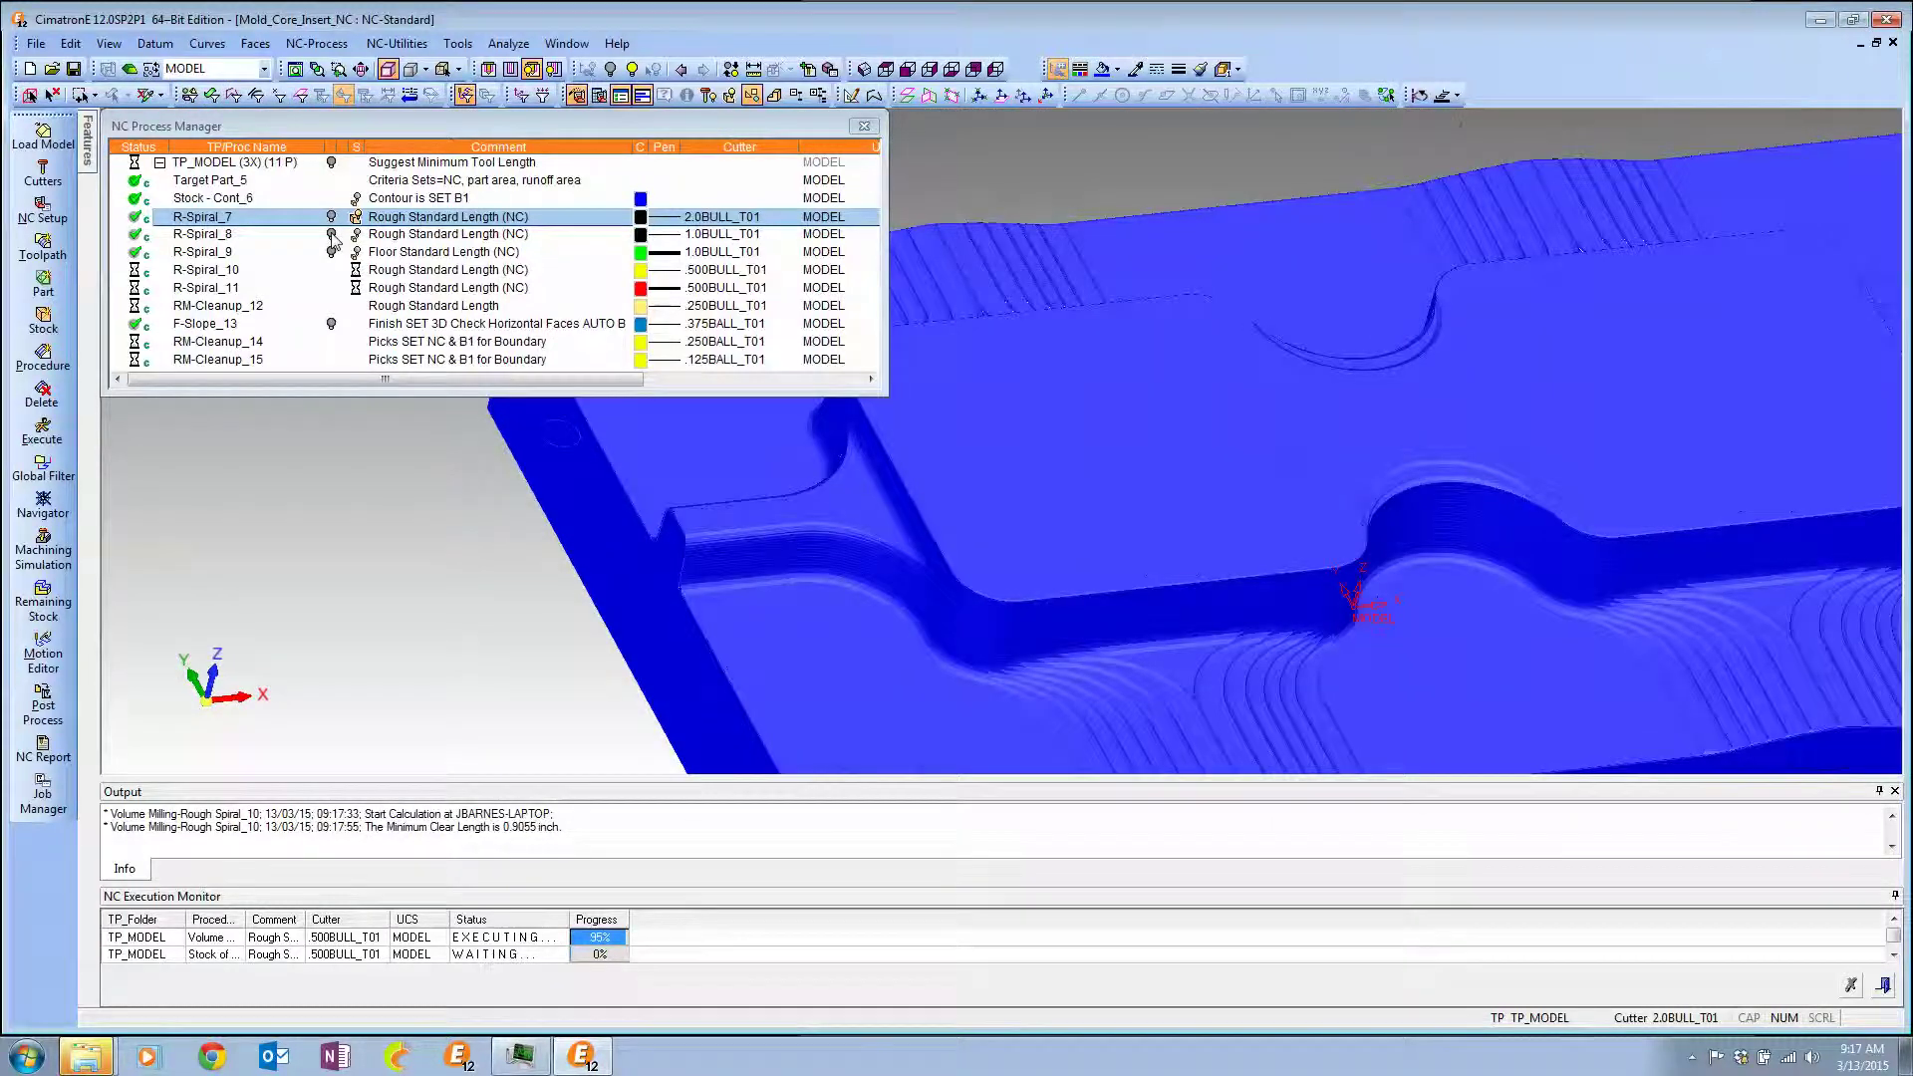
Compare the R-Spiral_8 toolpath with the R-Spiral_7 remaining stock, and hide both along with the R-Spiral_10 toolpath.
left_click(332, 236)
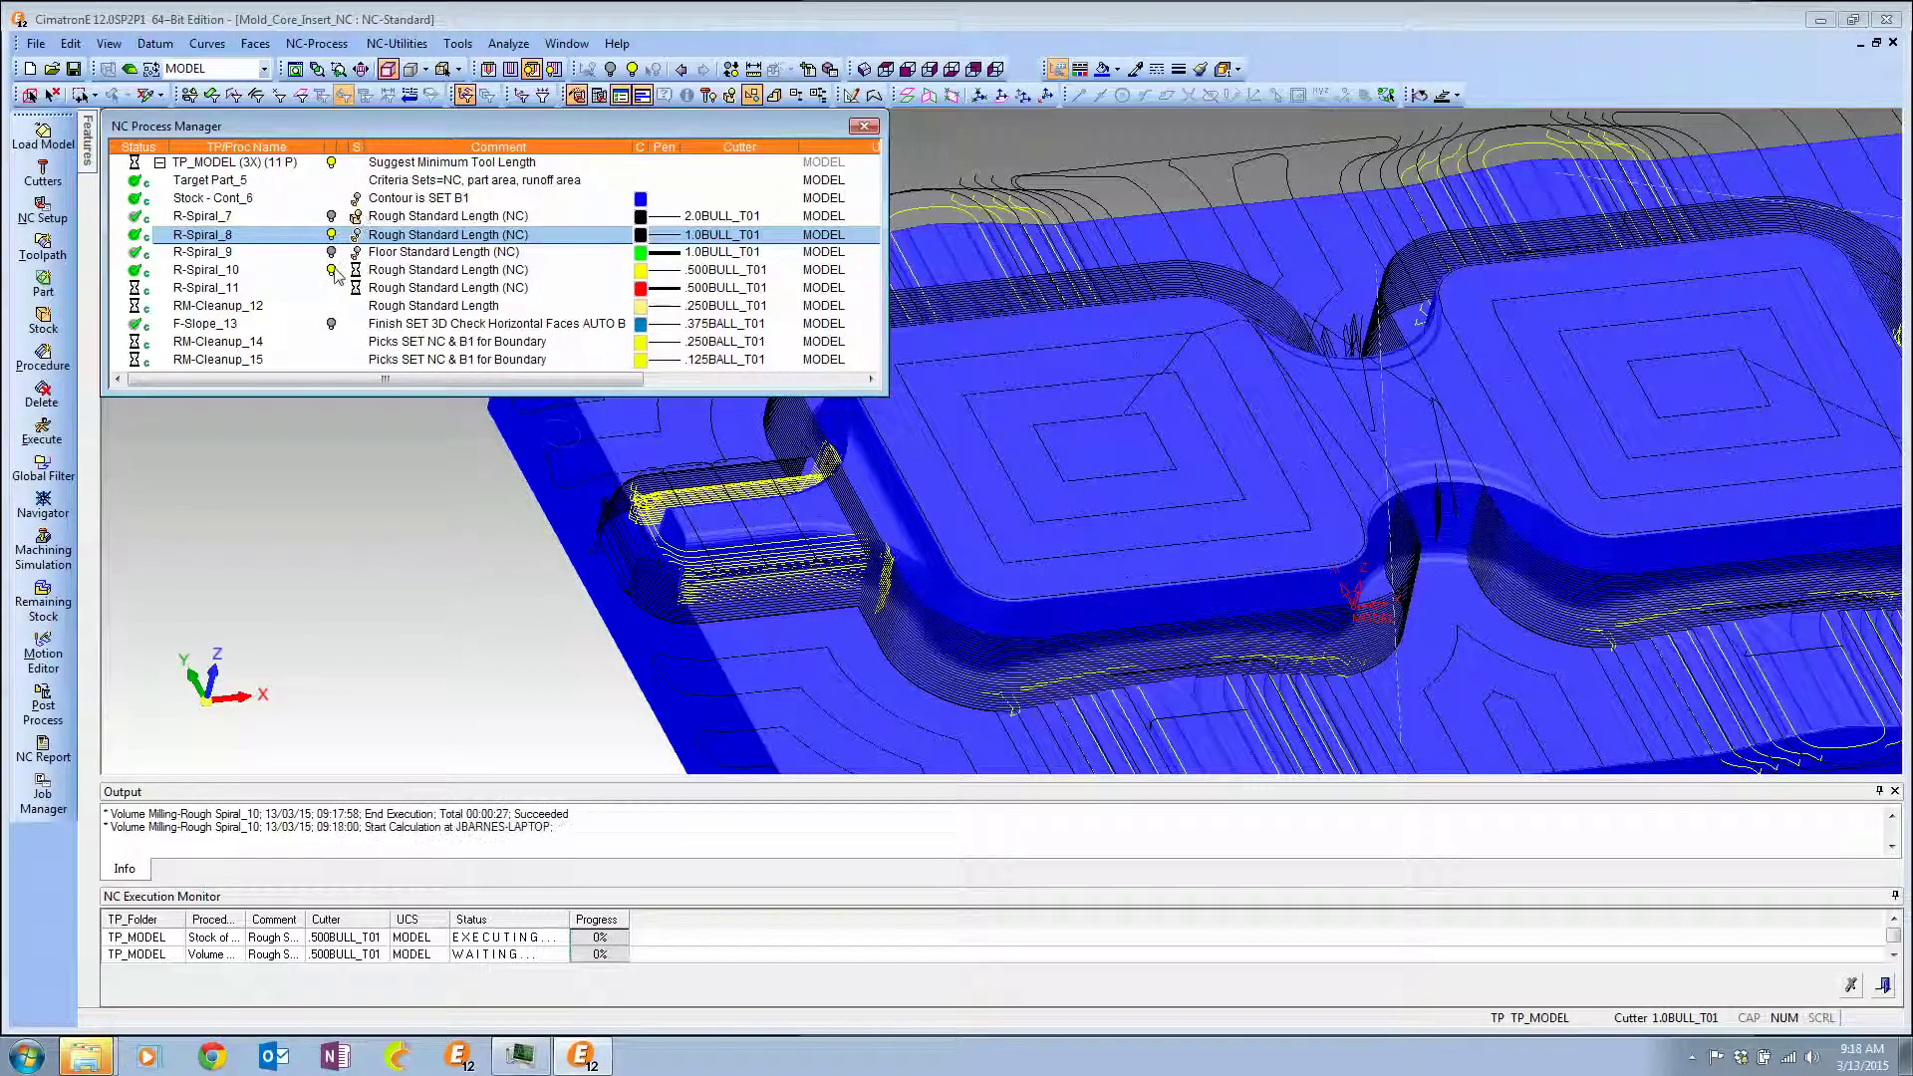
left_click(332, 270)
left_click(361, 217)
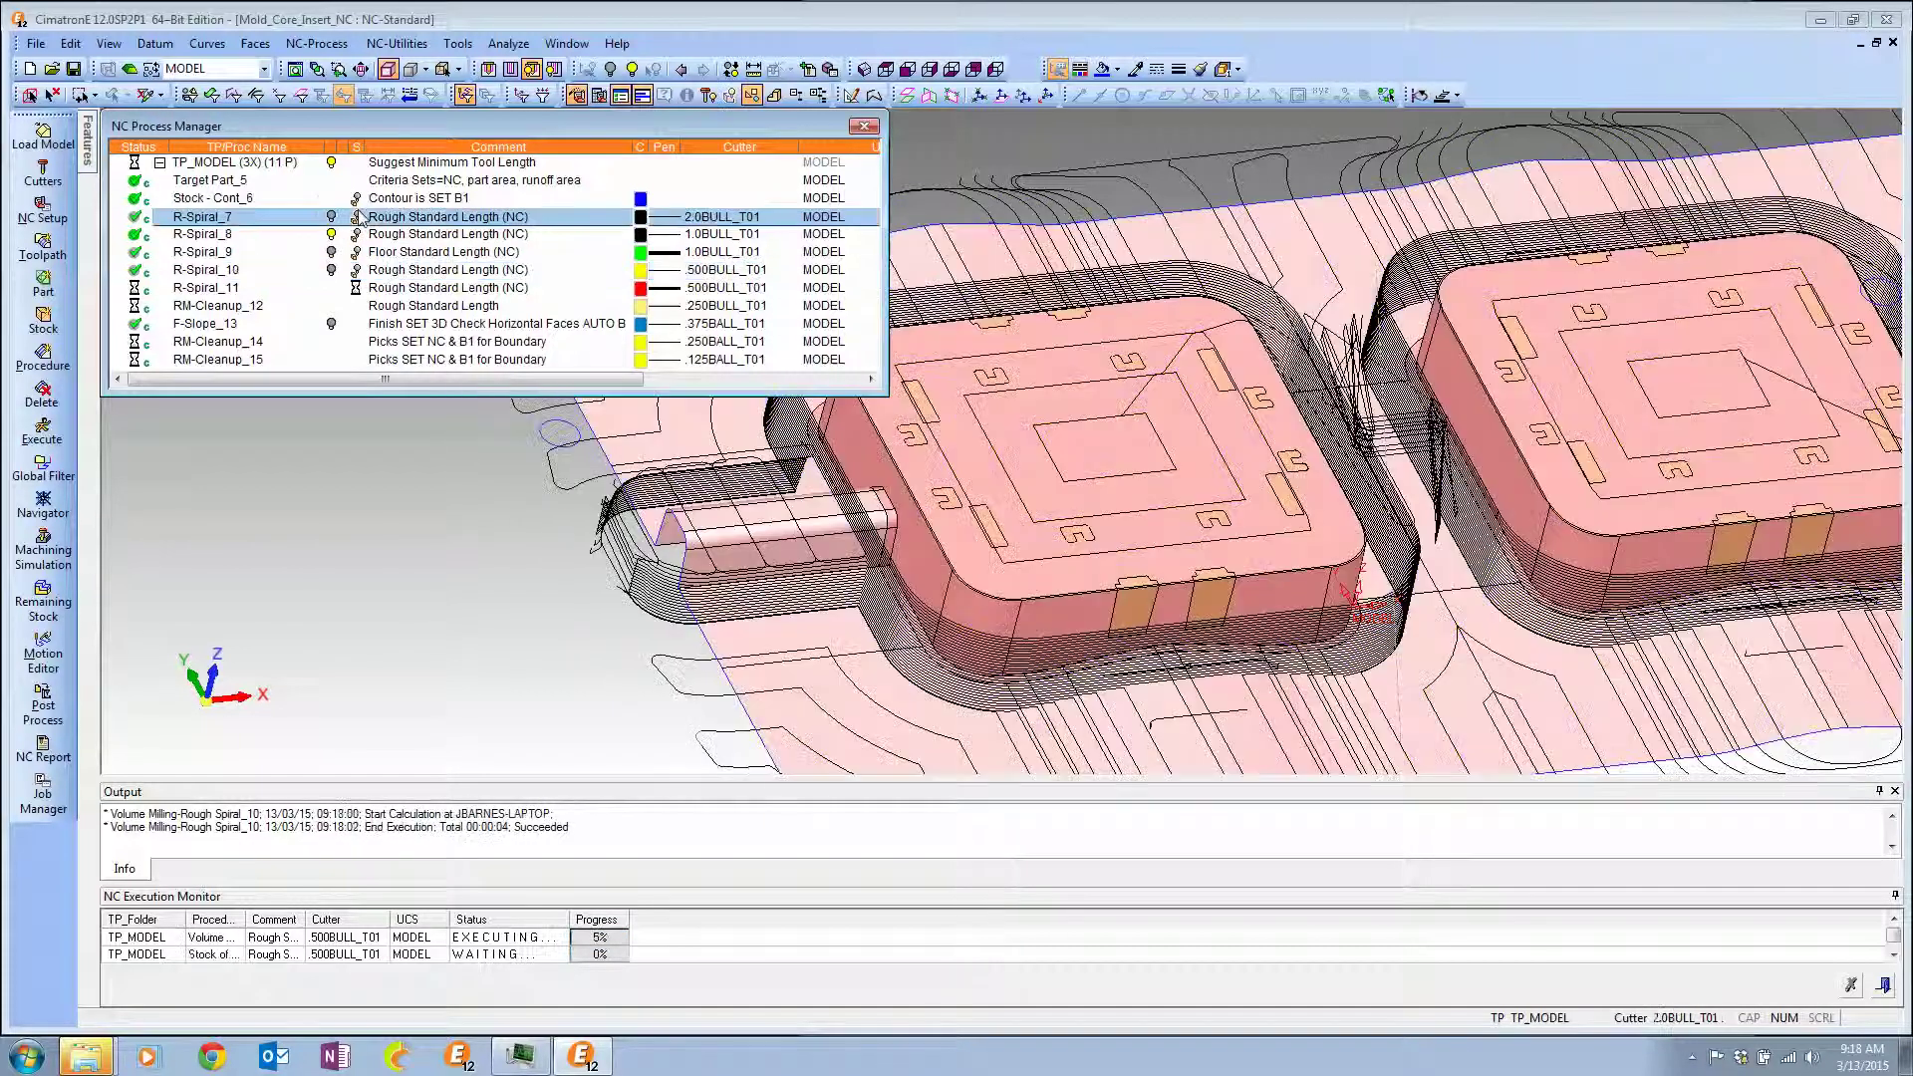
left_click_drag(1331, 414, 1323, 283, "ctrl")
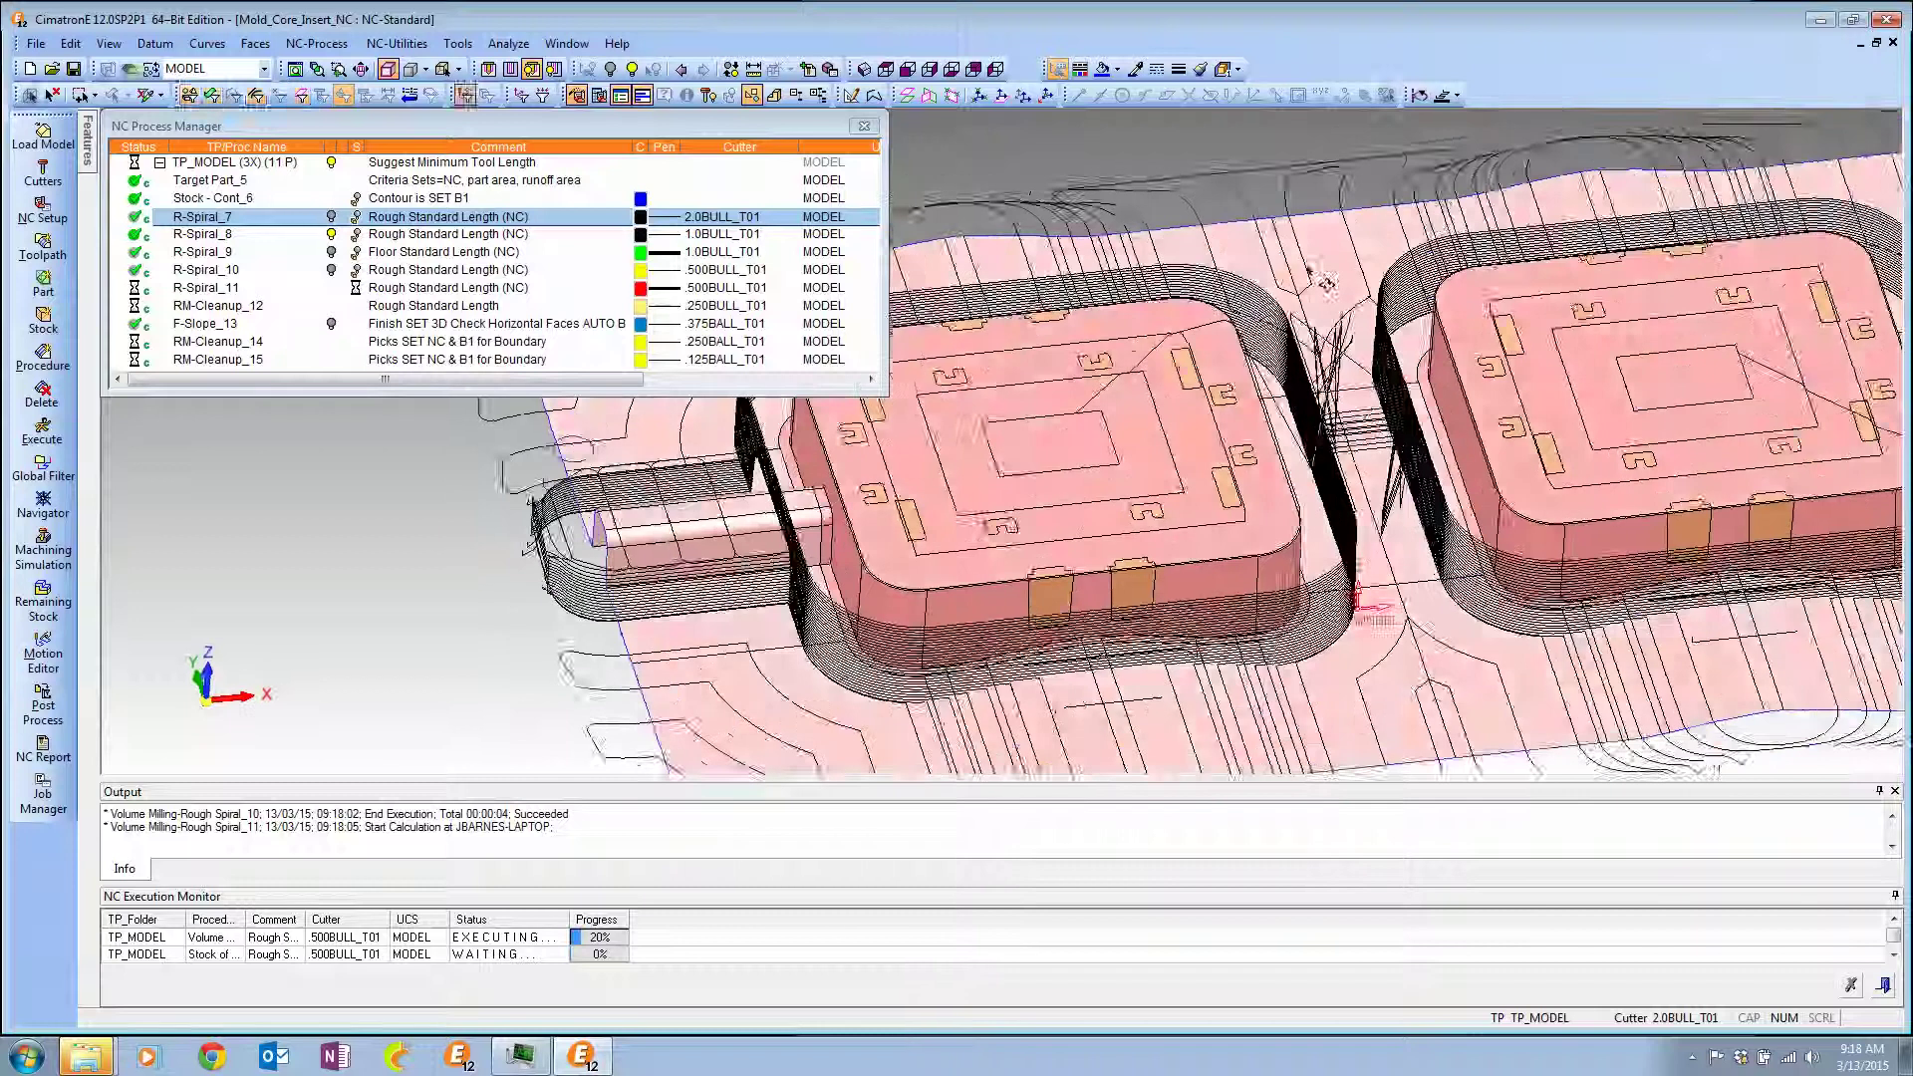
right_click_drag(1323, 283, 1432, 533, "ctrl")
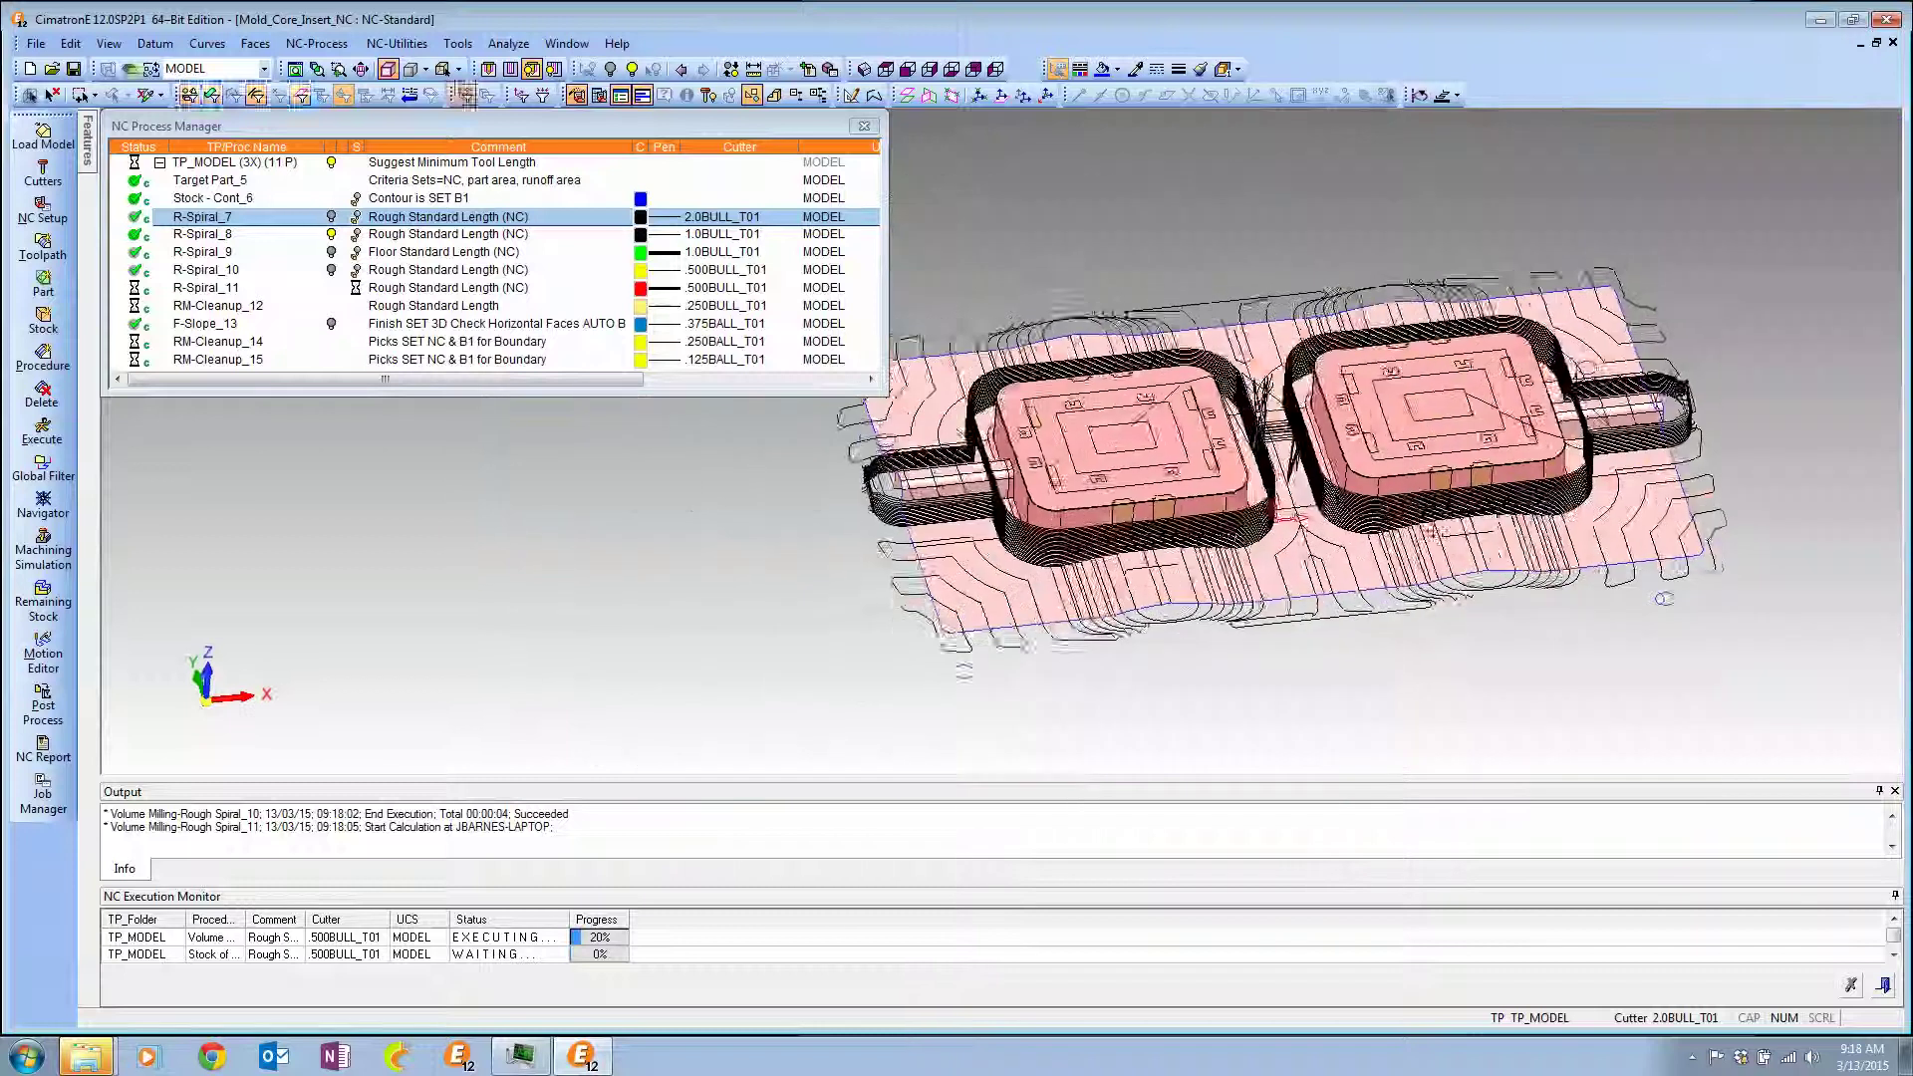
left_click(338, 236)
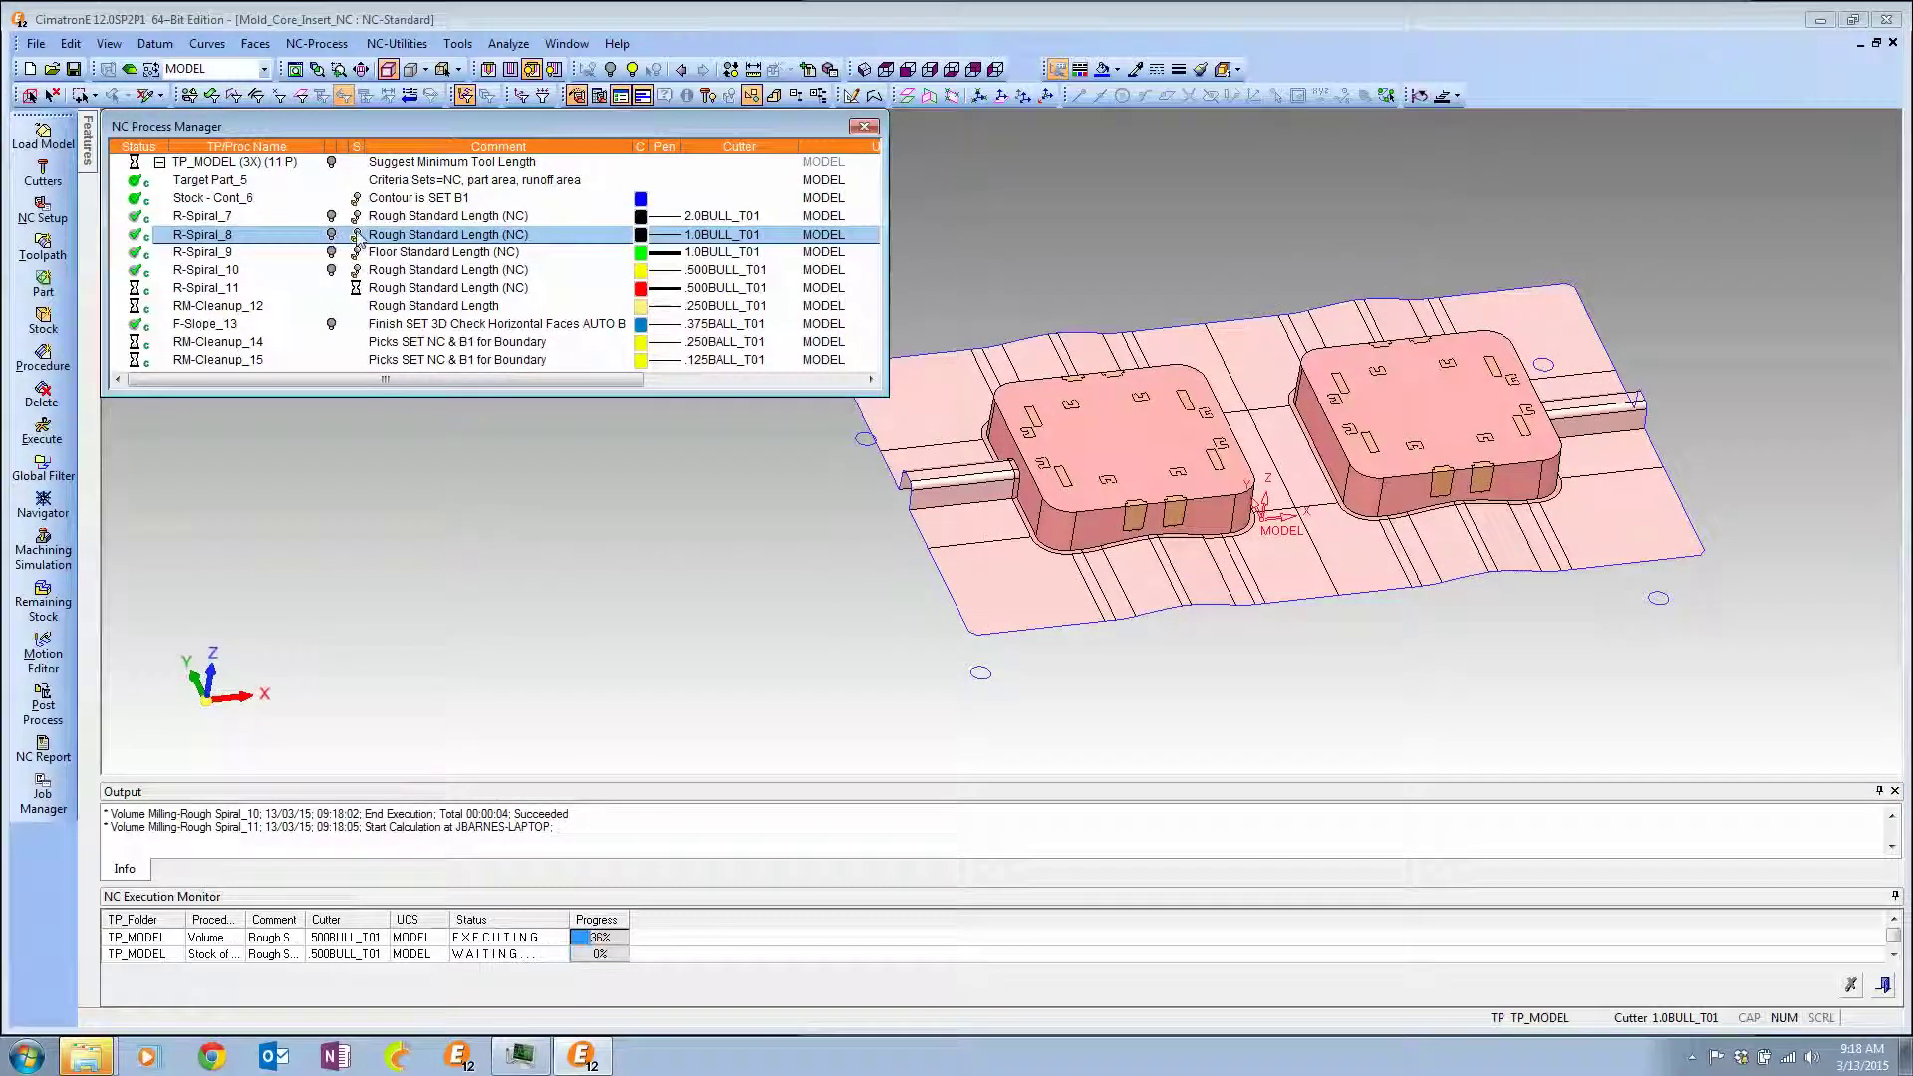
Display the remaining stock of R-Spiral_8, examine its walls and sloped areas up close, and hide it along with the R-Spiral_11 toolpath.
left_click(357, 236)
right_click_drag(1240, 653, 1216, 405, "ctrl")
middle_click_drag(1217, 406, 1161, 500, "ctrl")
scroll(1161, 500, "up", 5)
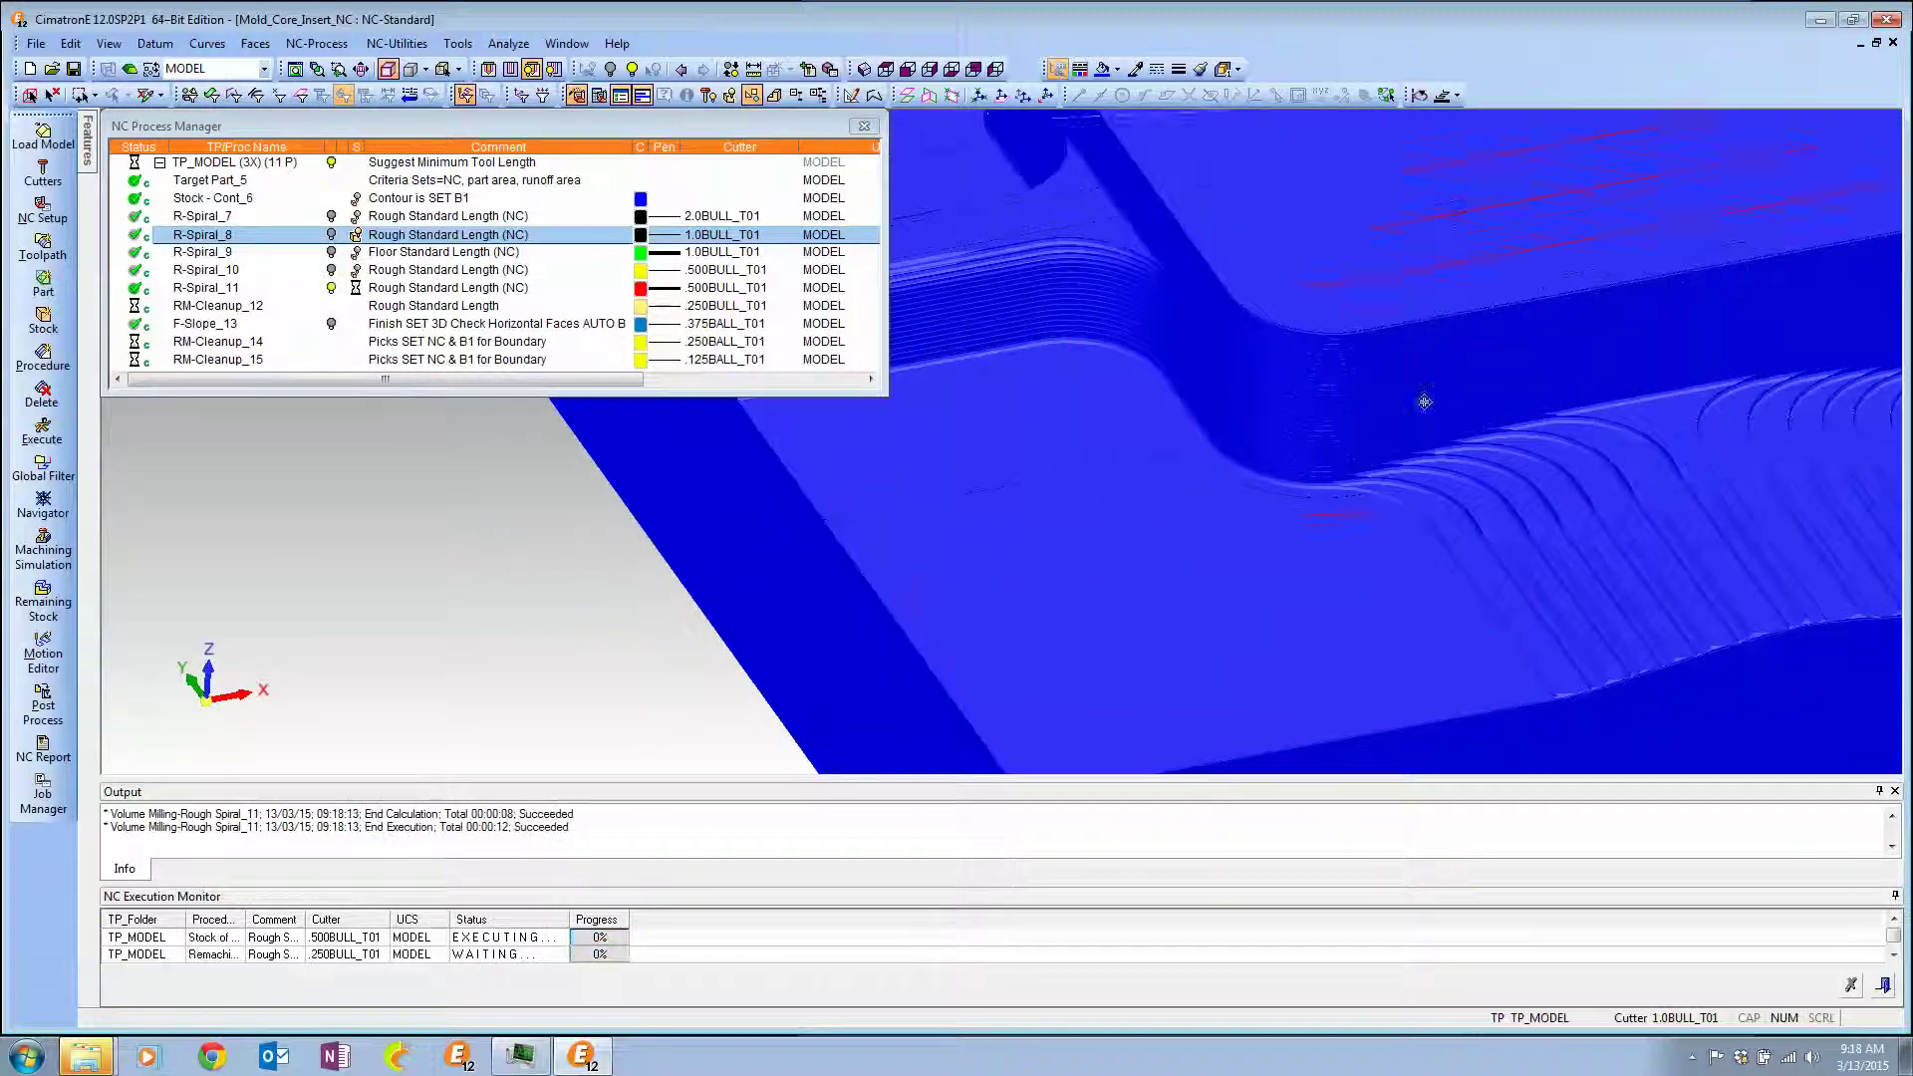
scroll(1131, 488, "up", 4)
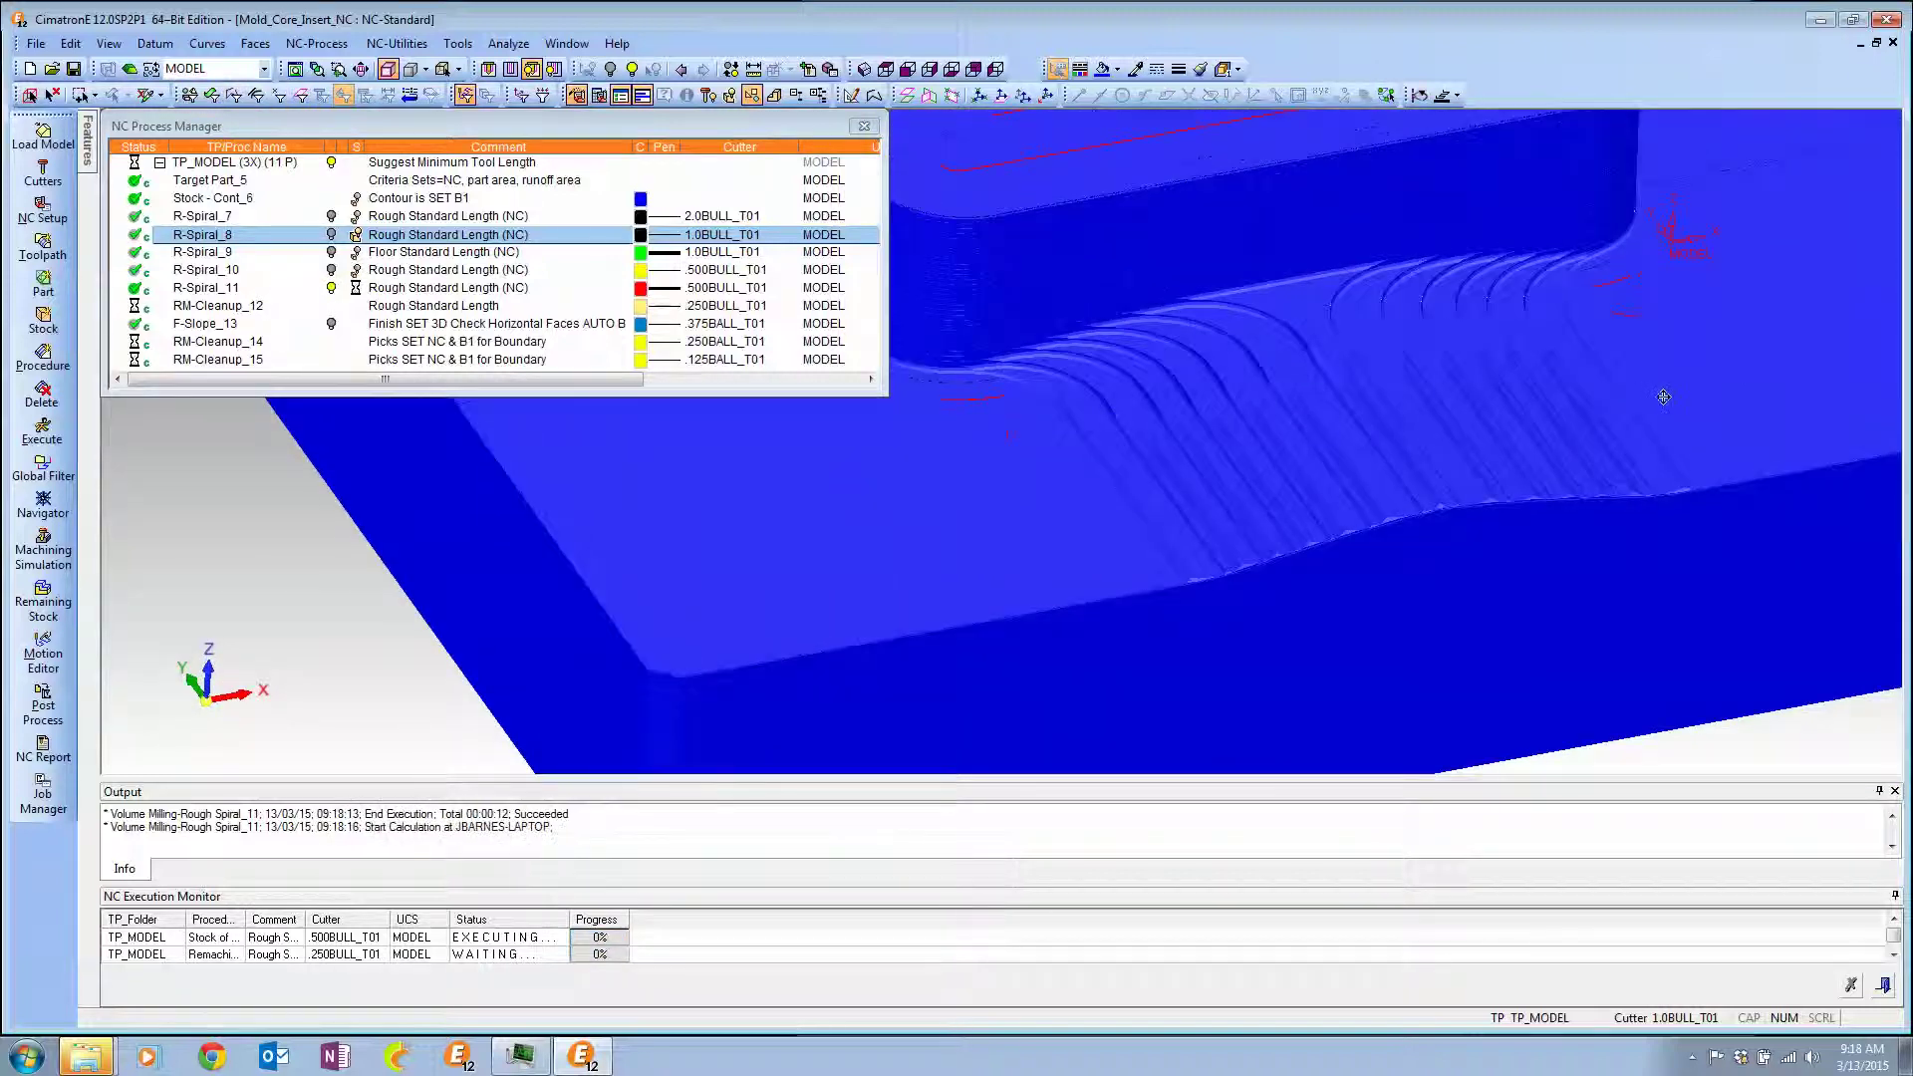
middle_click_drag(1199, 539, 1298, 413, "ctrl")
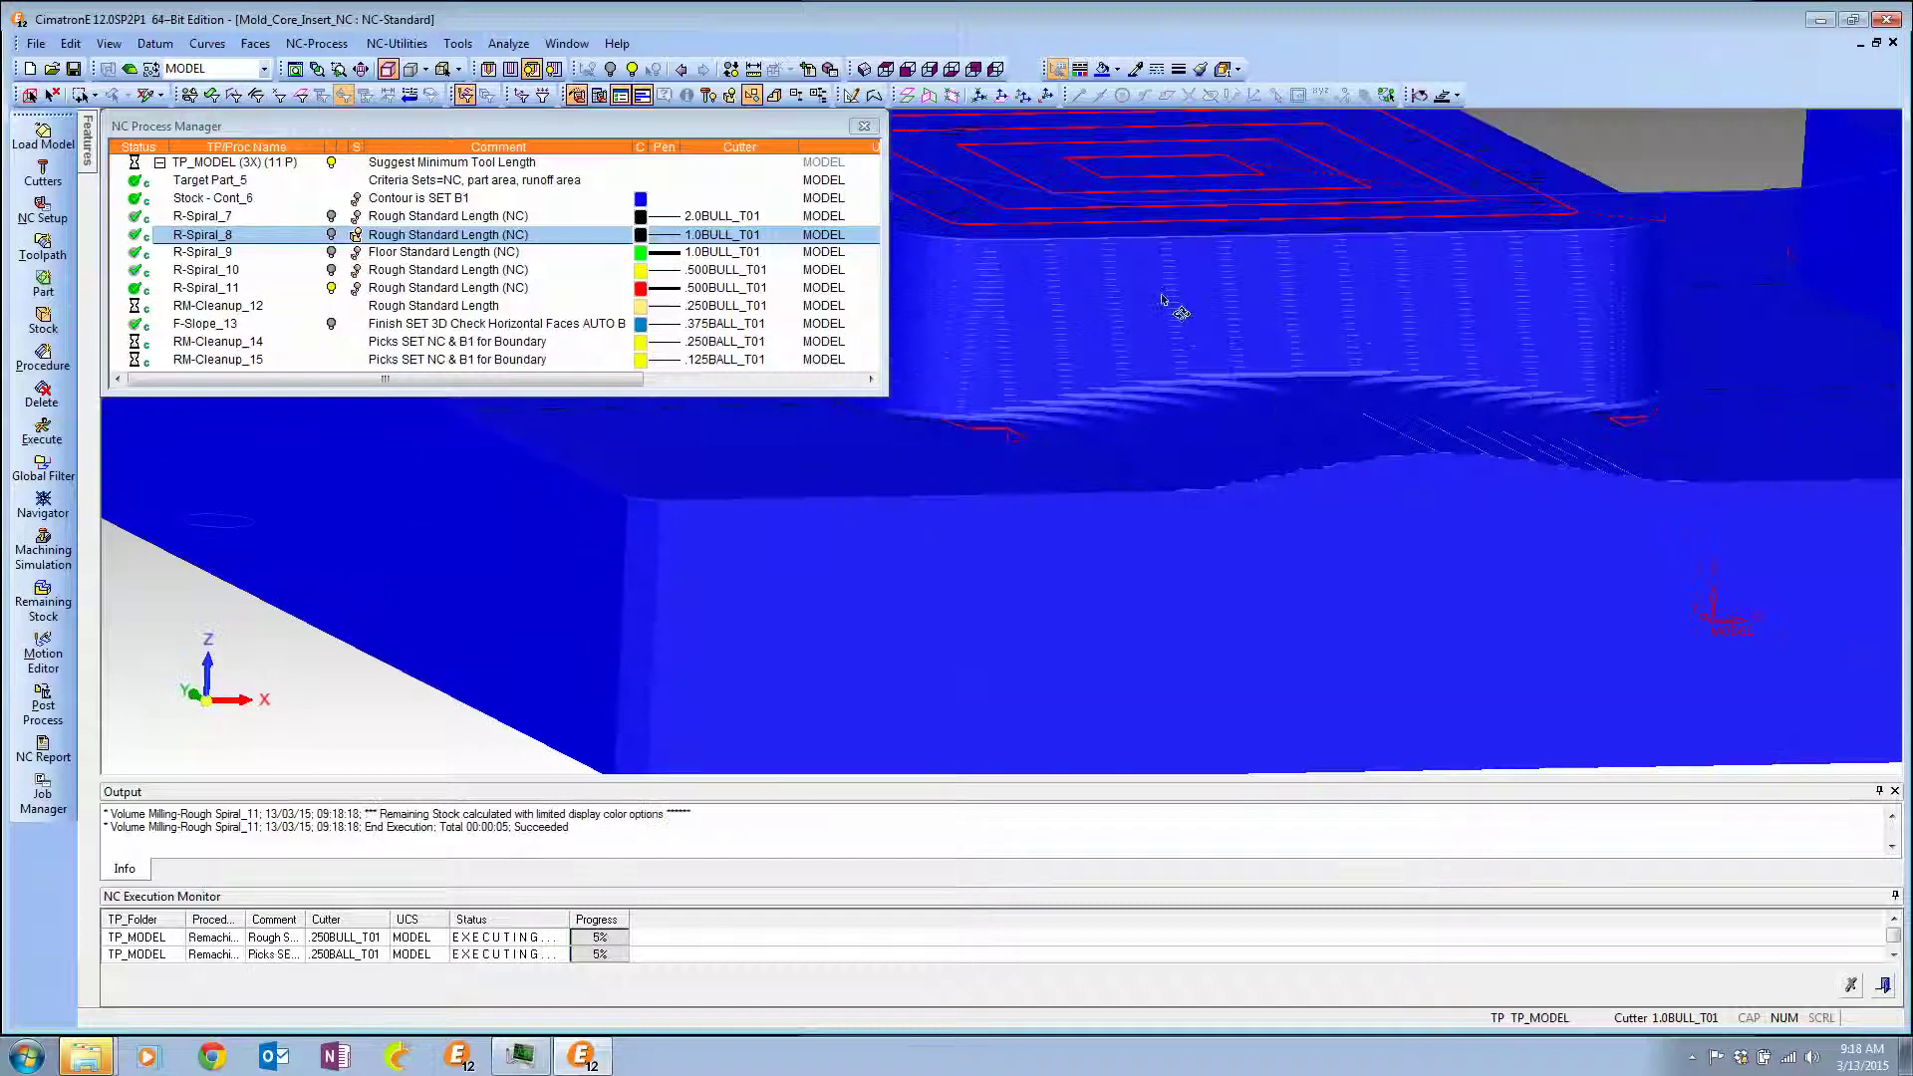
left_click(333, 289)
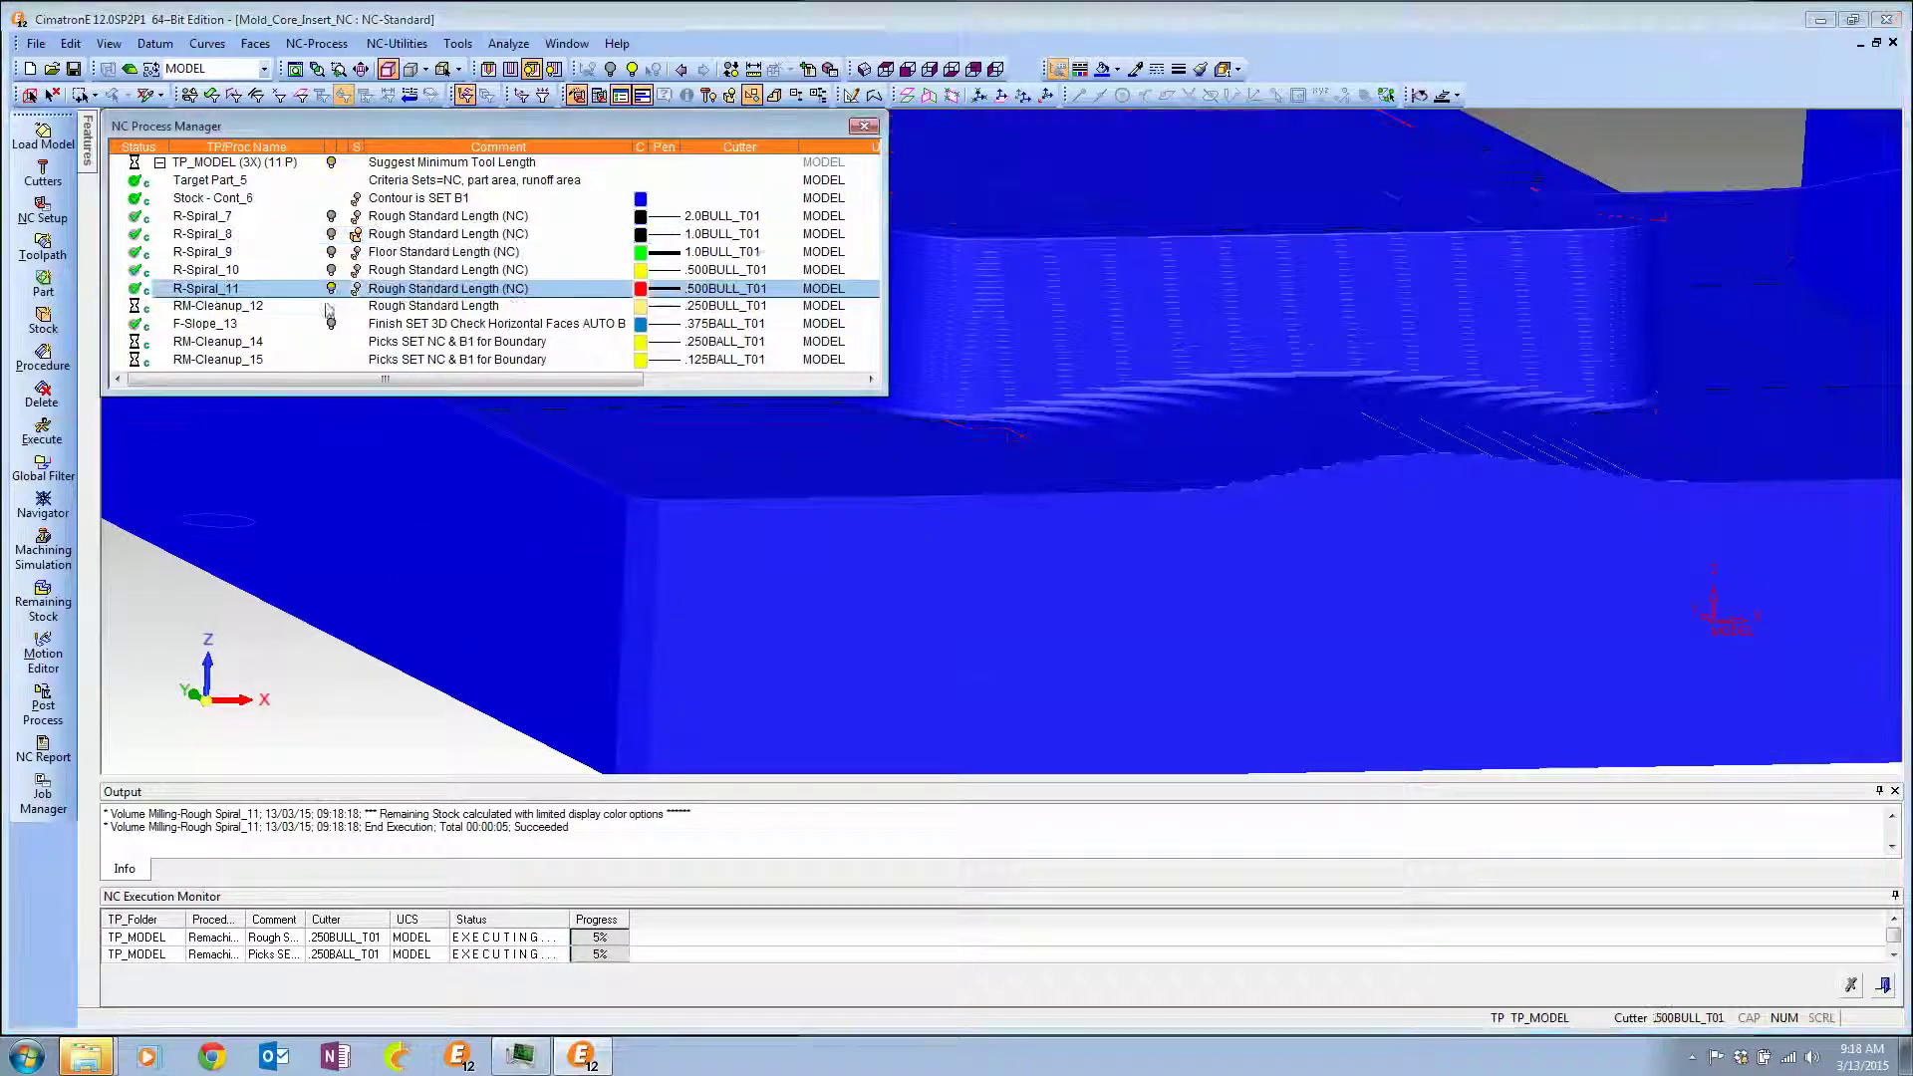
left_click(360, 237)
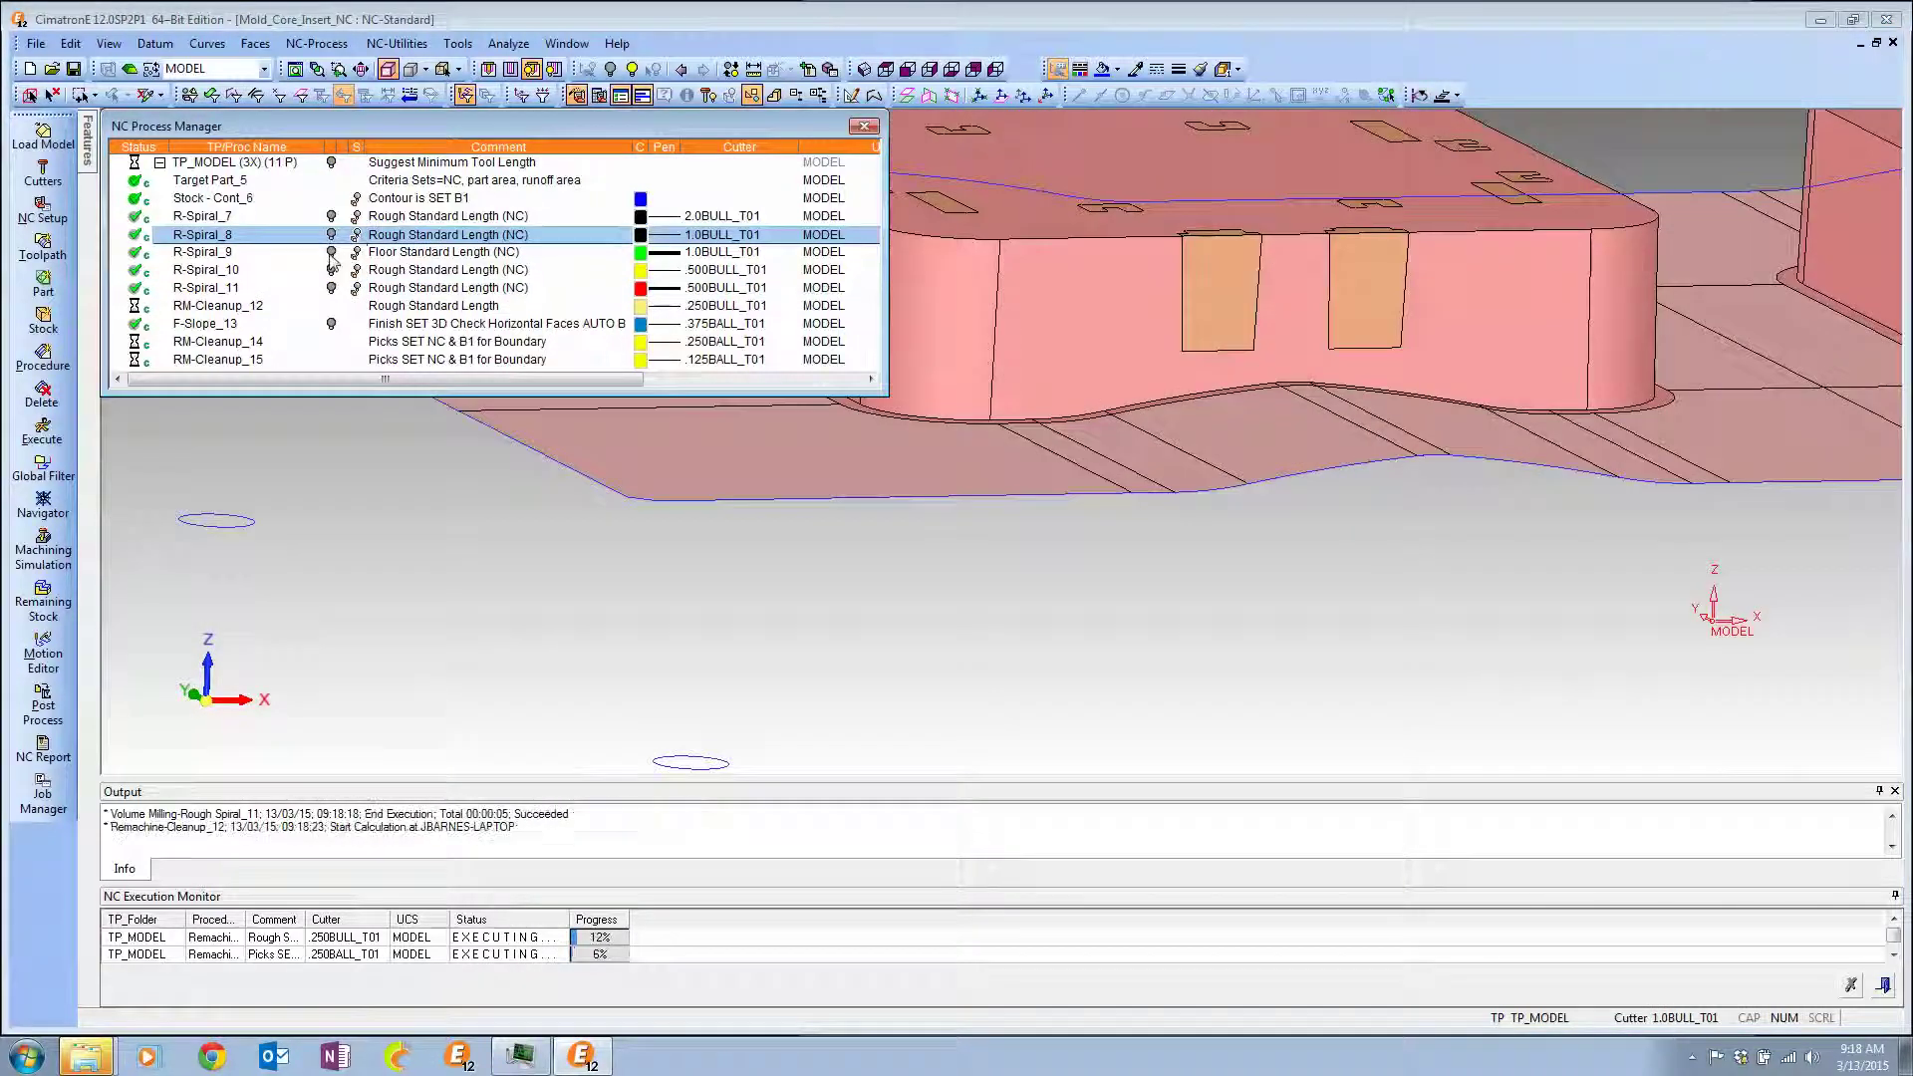
Display the R-Spiral_10 toolpath, examine its passes along the side rib and core base, and hide it.
left_click(332, 253)
left_click(331, 253)
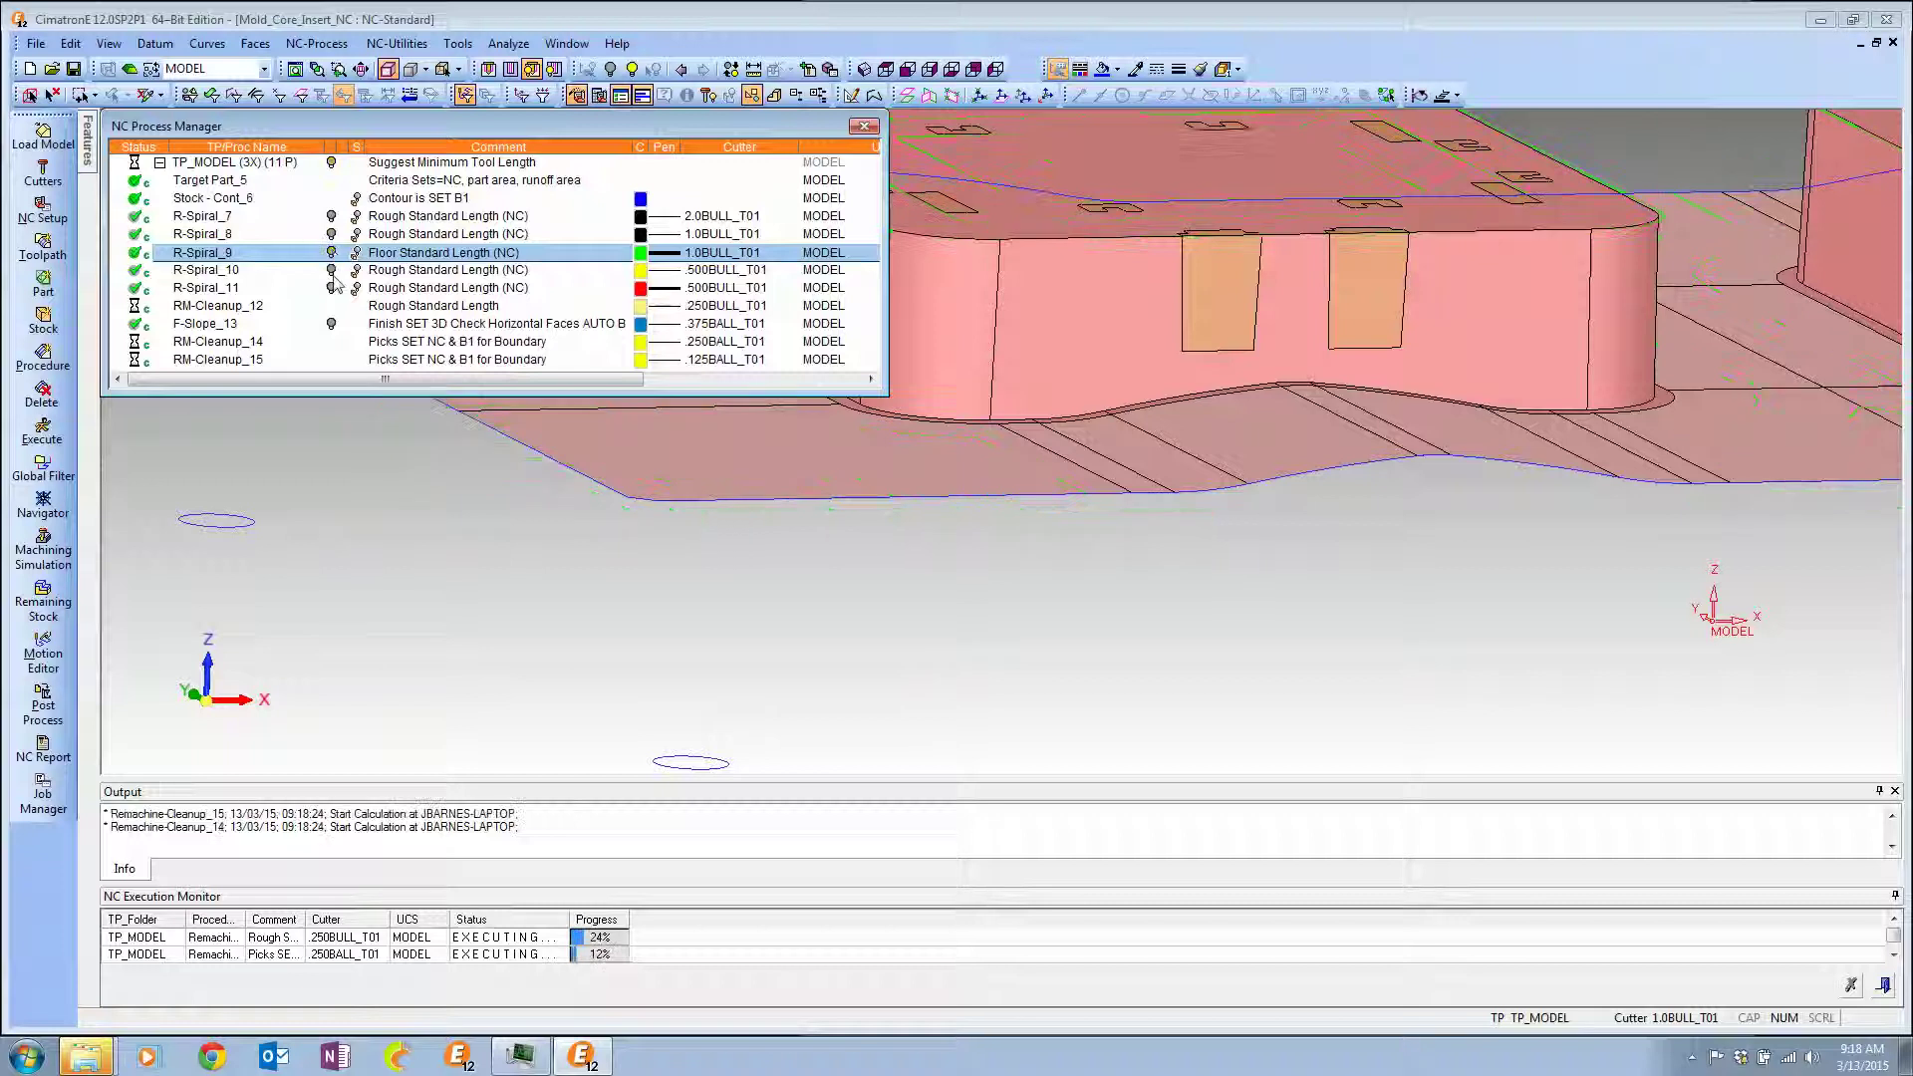
left_click(332, 271)
mouse_move(1170, 348)
middle_mouse_down()
mouse_move(1231, 603)
mouse_move(1269, 542)
middle_mouse_up()
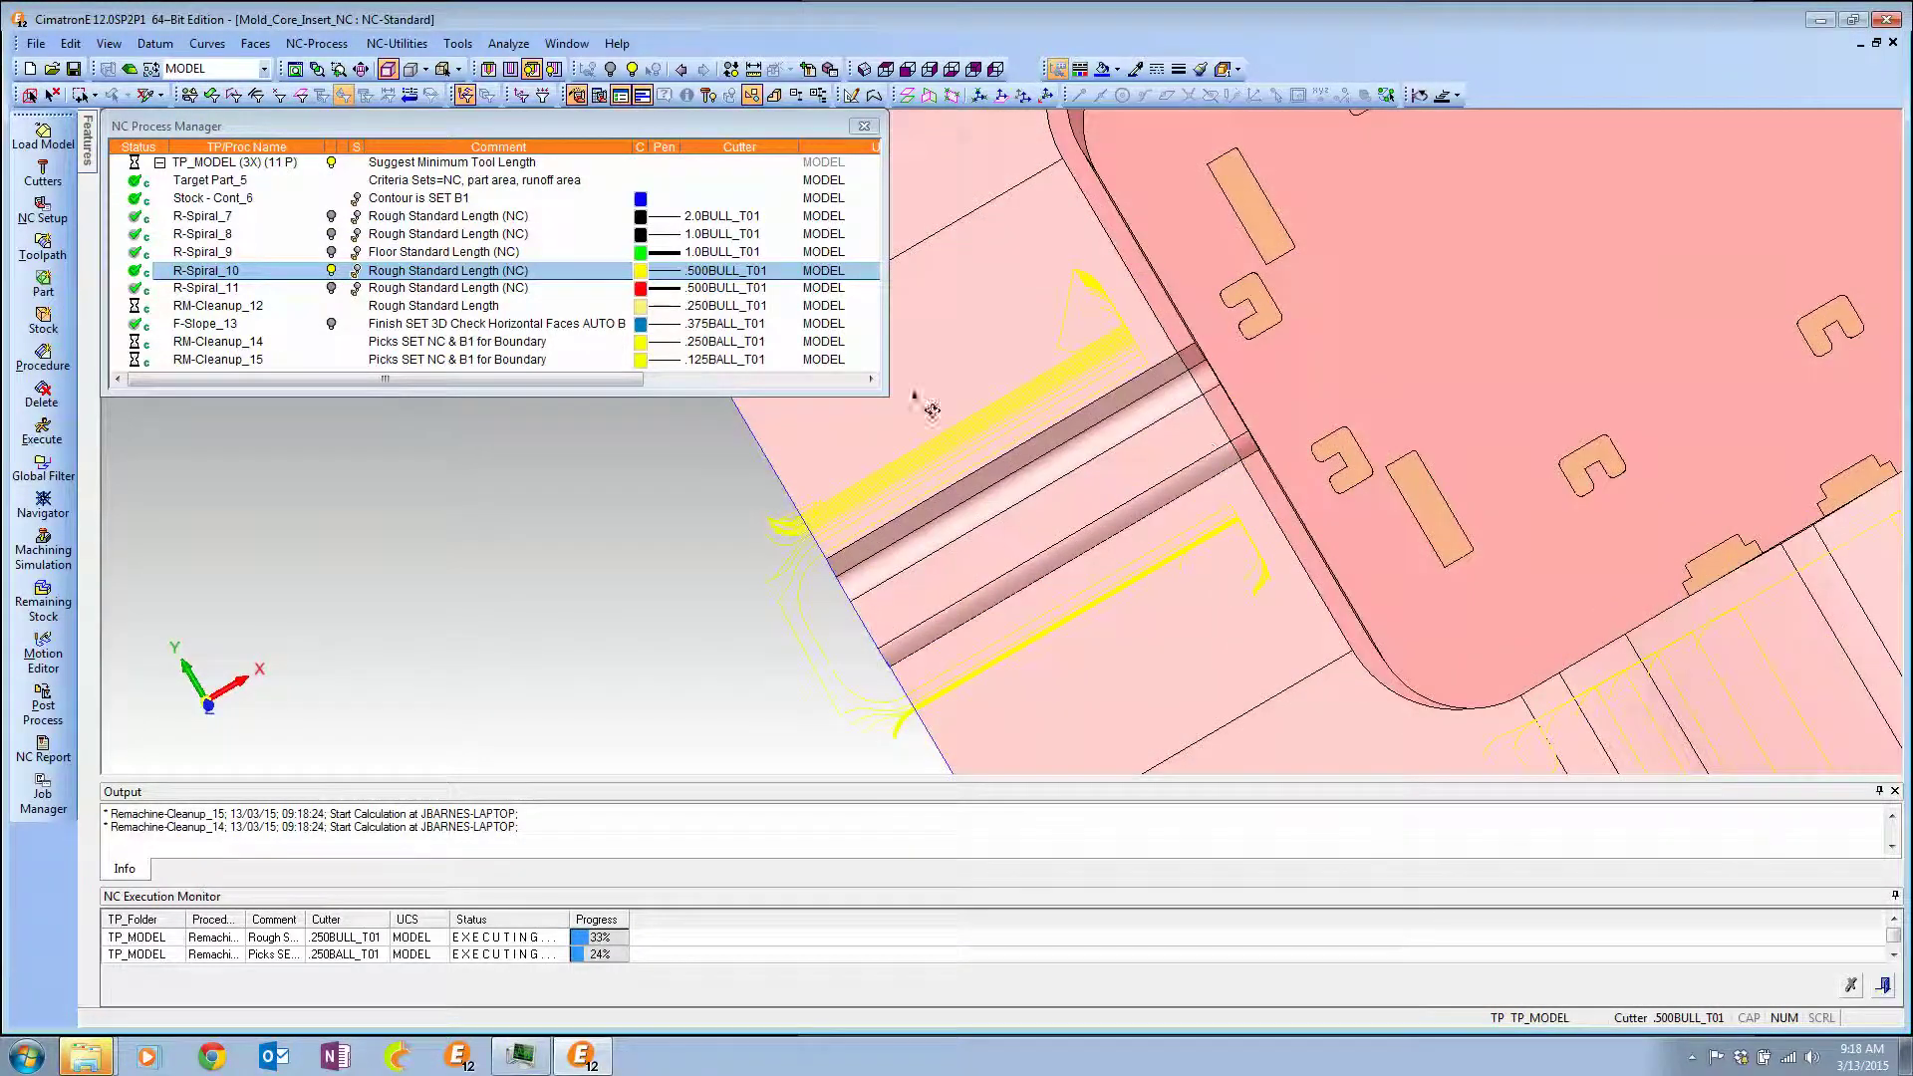
mouse_move(1280, 282)
middle_mouse_down()
mouse_move(1293, 398)
mouse_move(1297, 328)
middle_mouse_up()
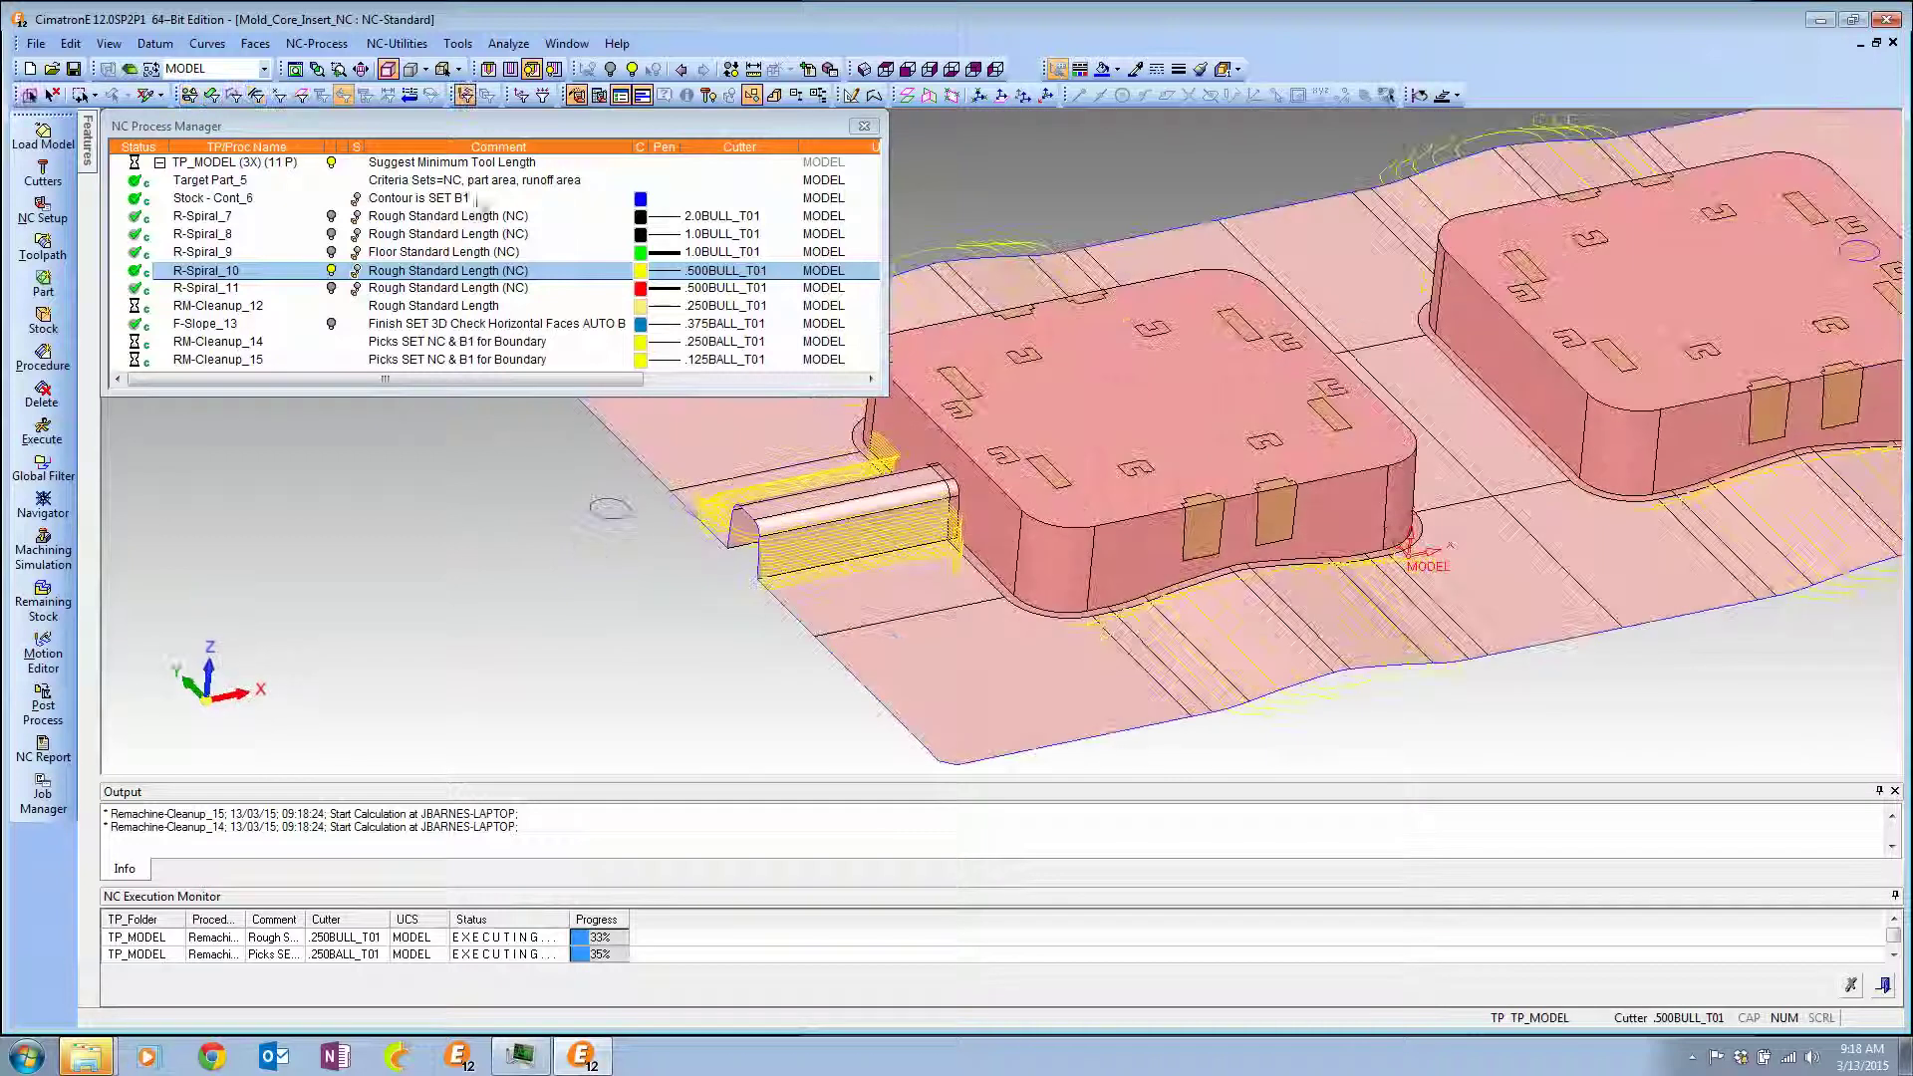
left_click(333, 272)
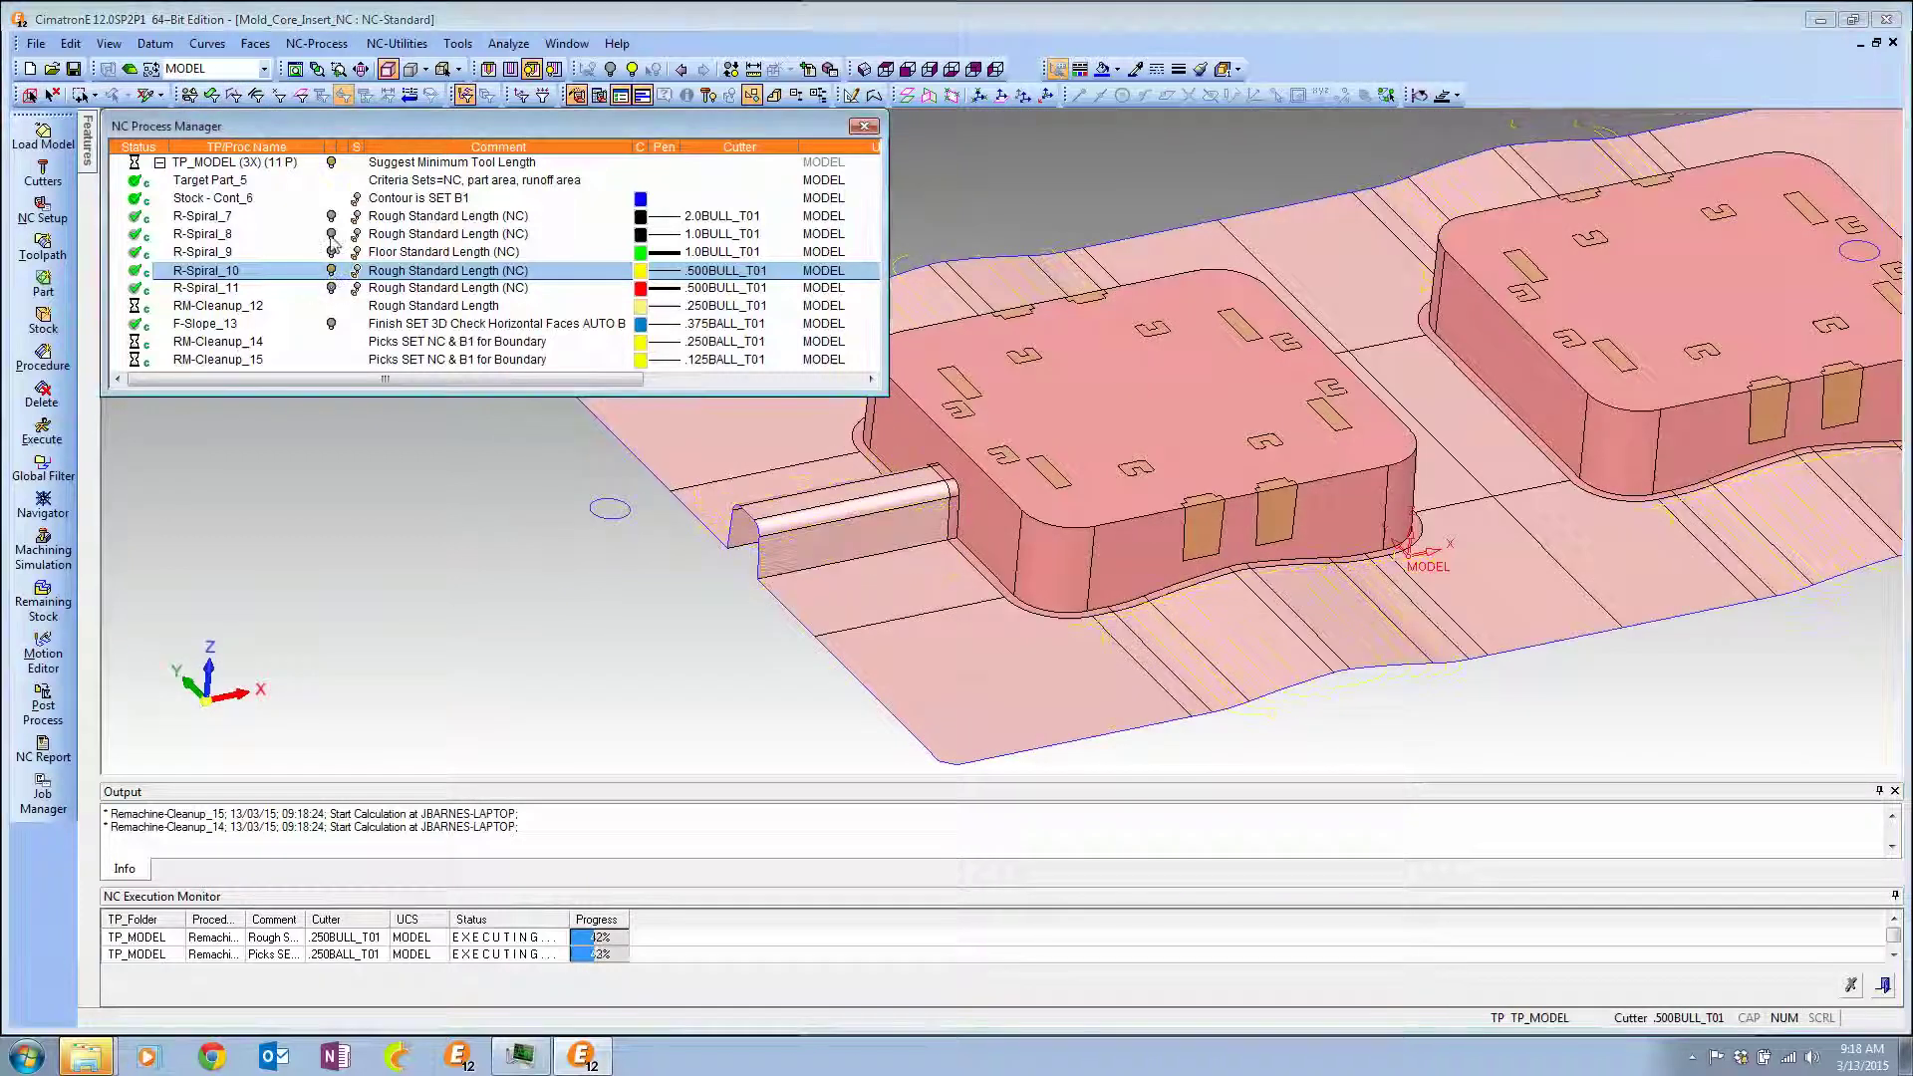
Display the R-Spiral_9 floor toolpath, examine its passes over the flat areas of the whole insert, and hide it.
left_click(332, 252)
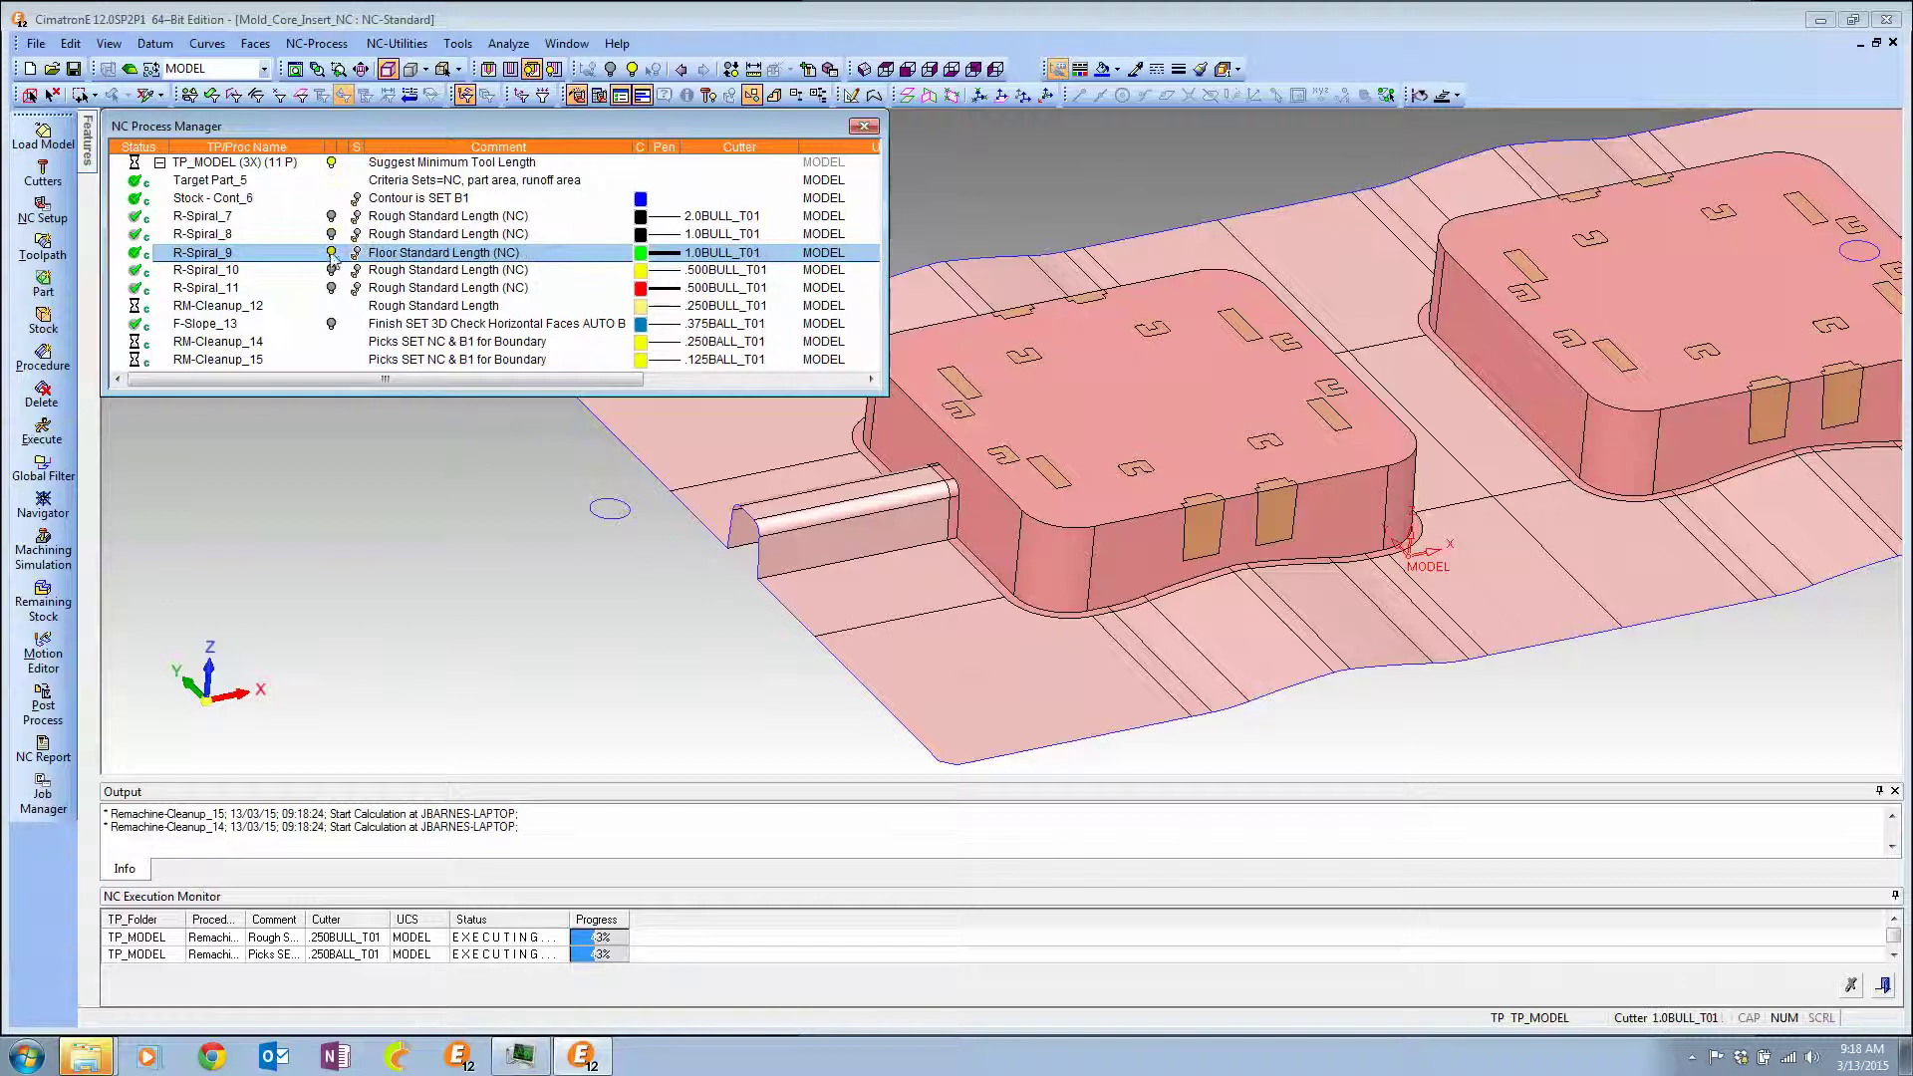
scroll(1219, 480, "down", 3)
middle_click_drag(1218, 481, 1154, 458)
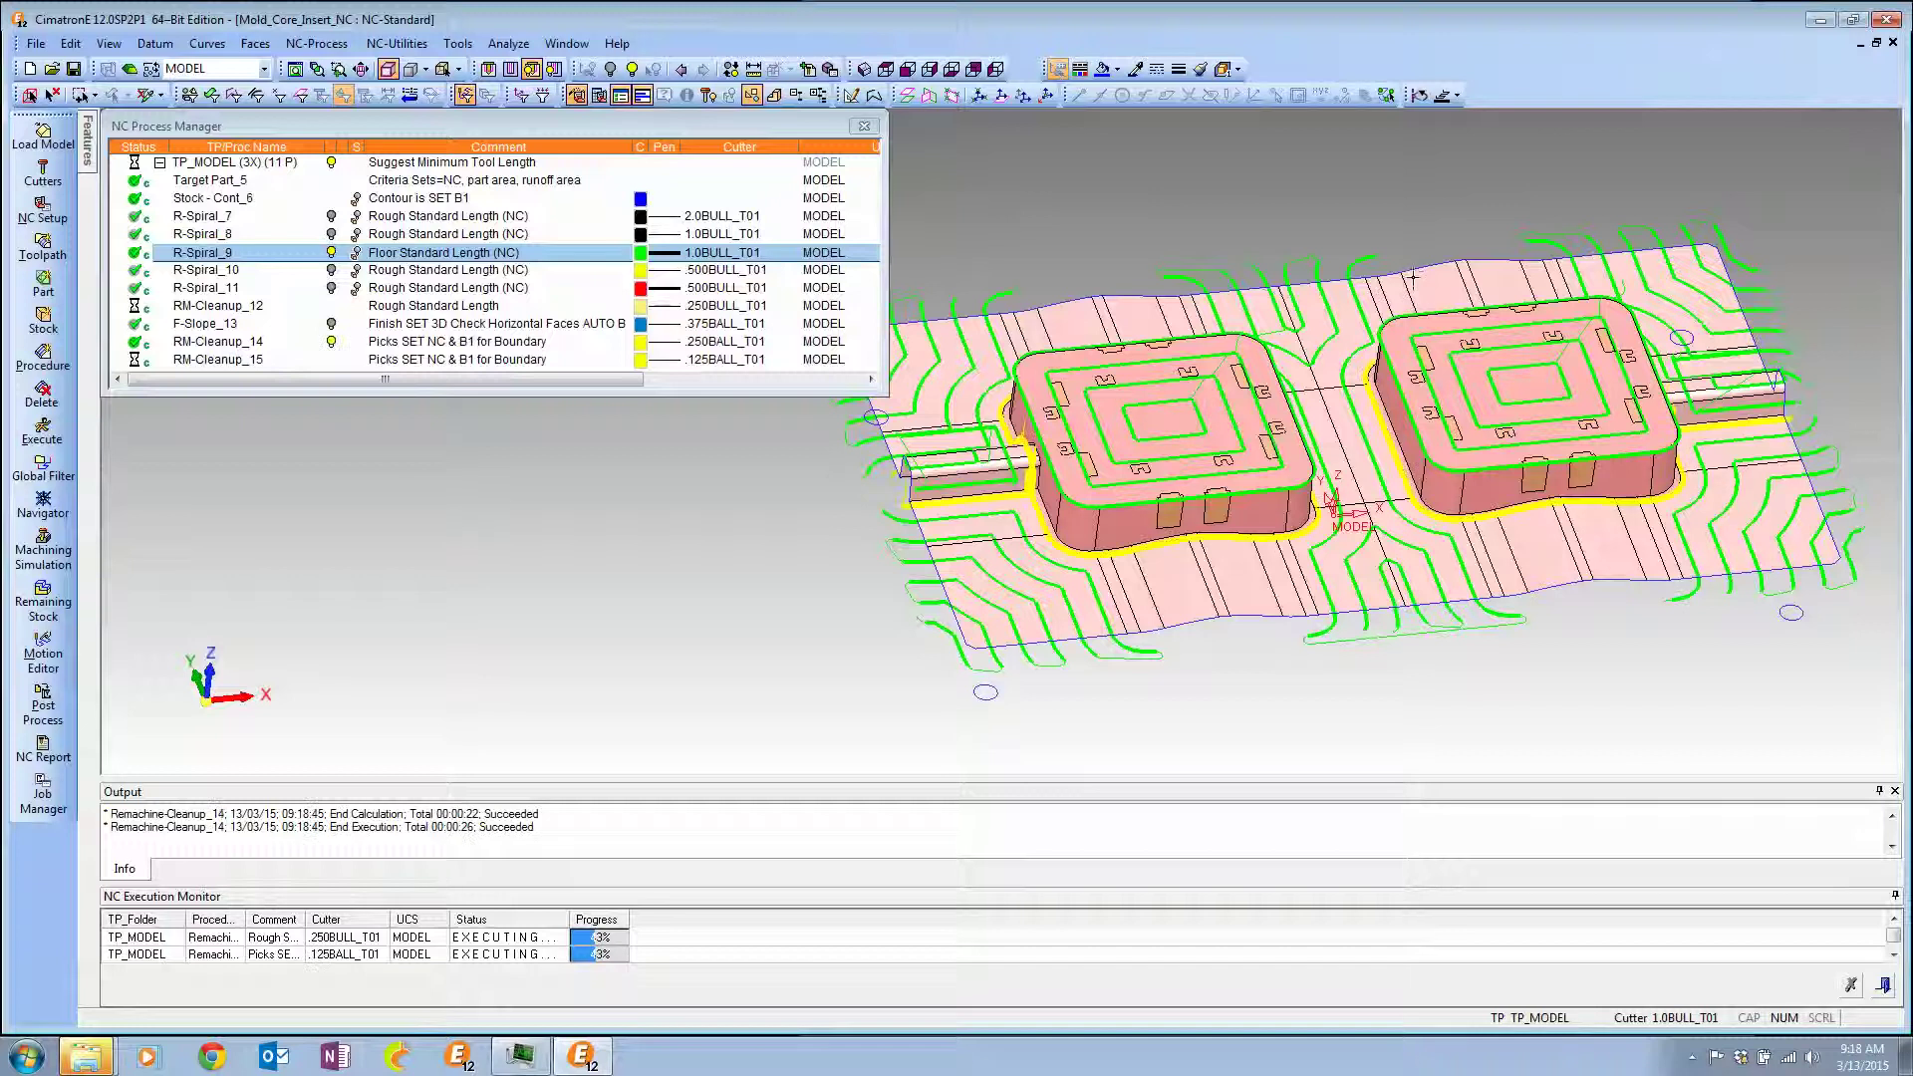
middle_click_drag(1408, 344, 1345, 425)
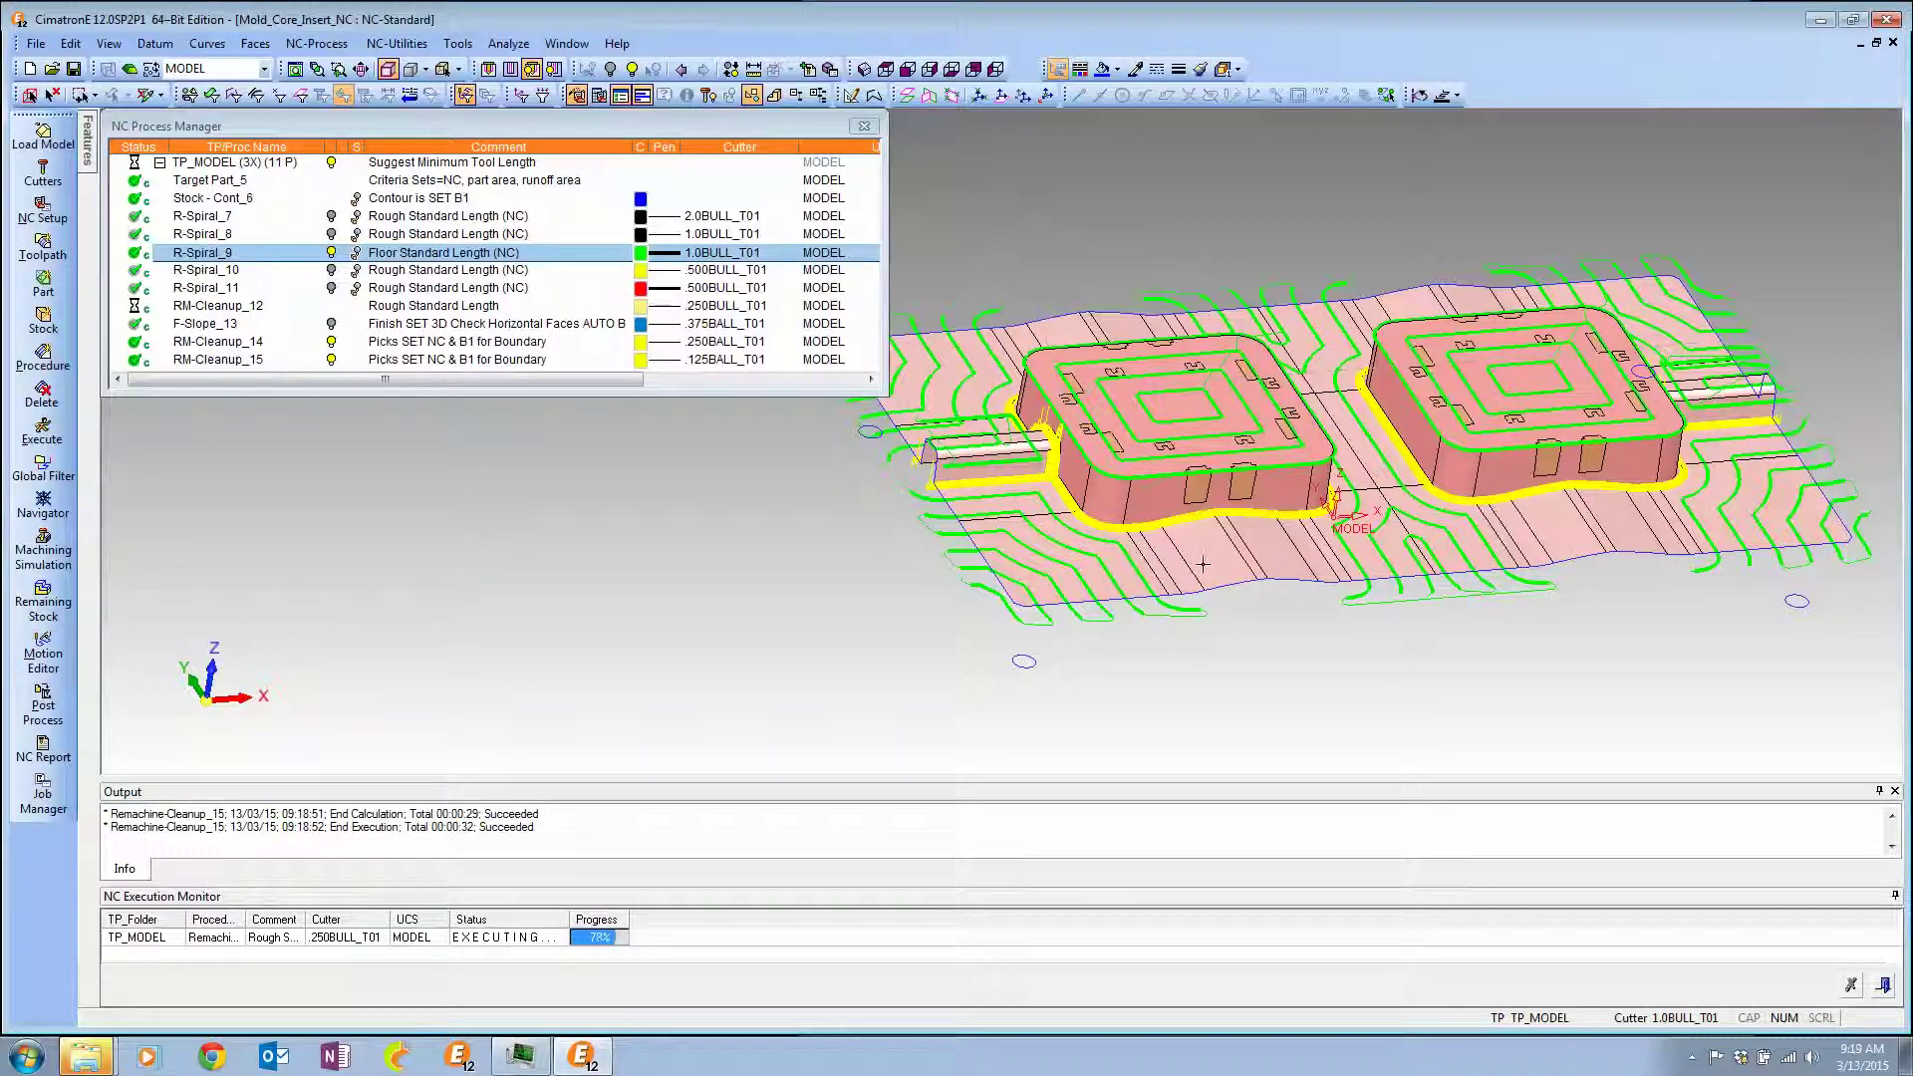
left_click(332, 254)
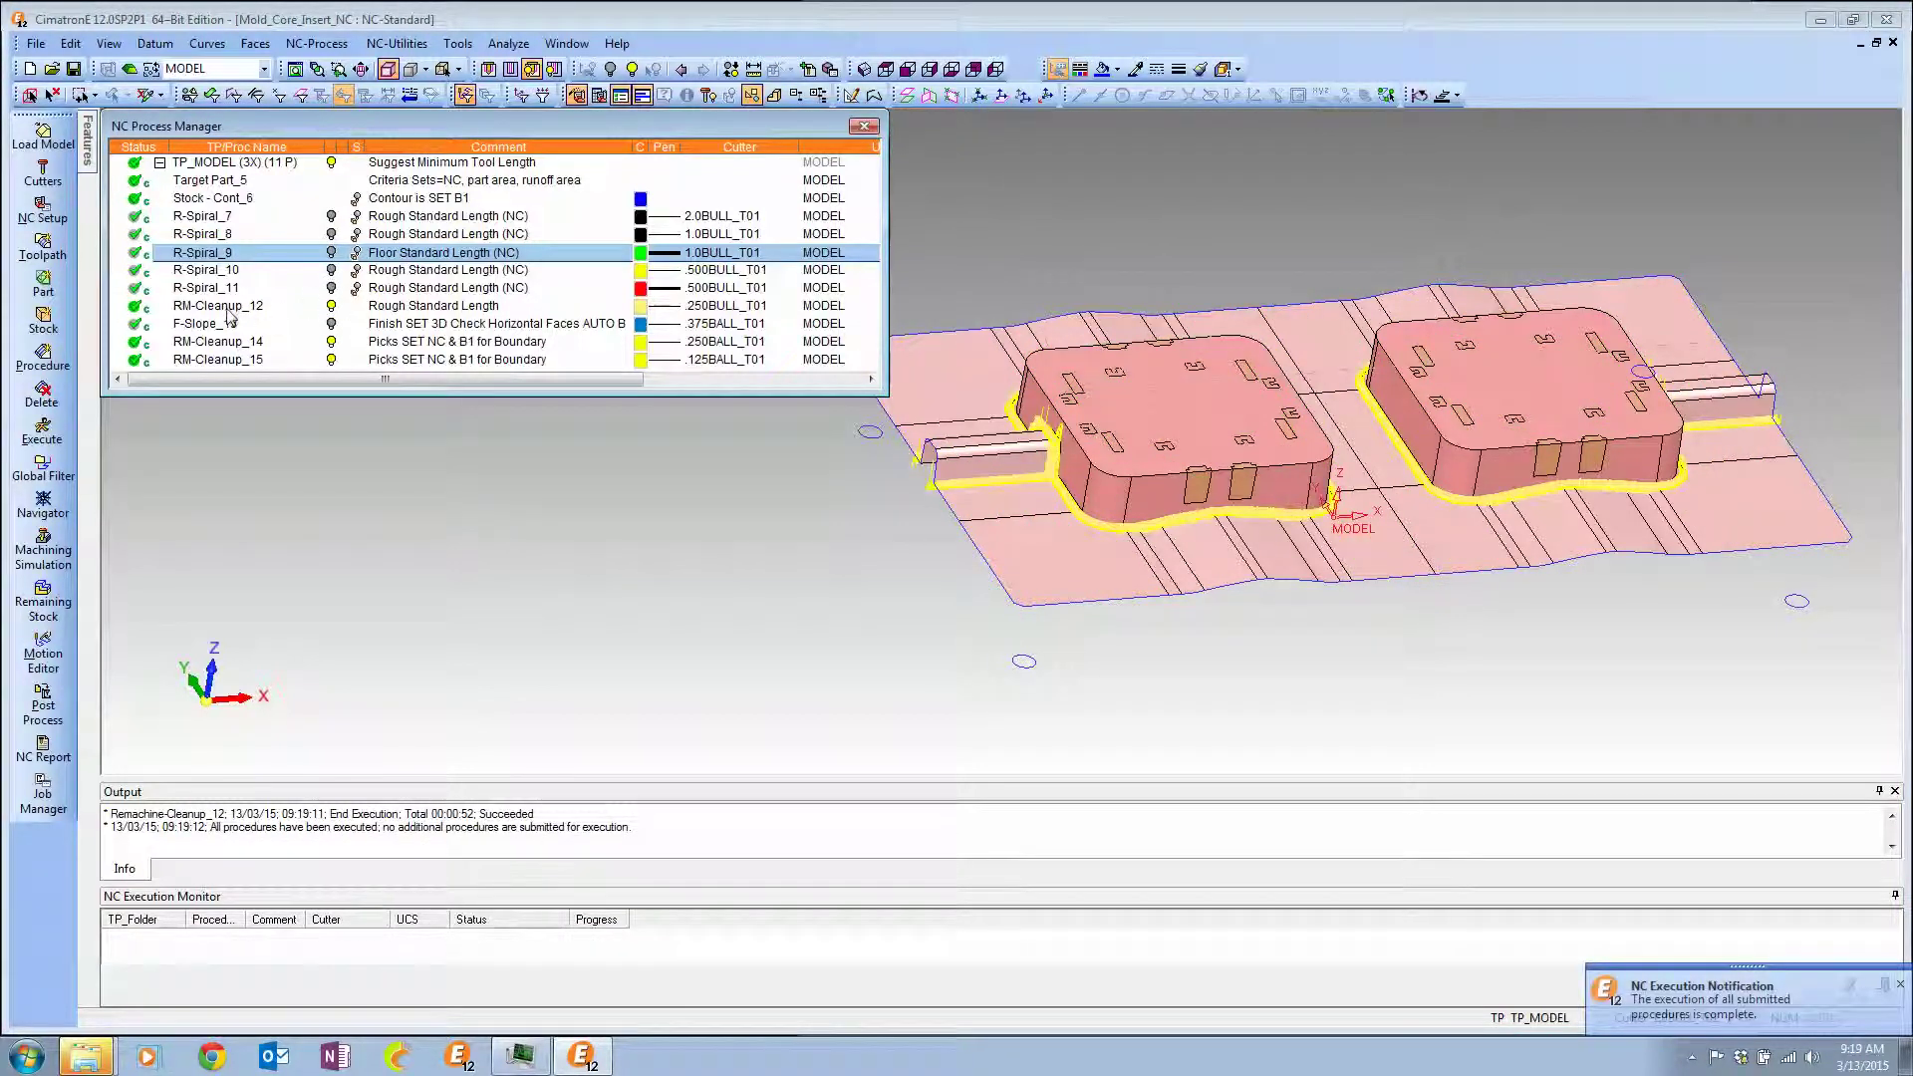
Hide the RM-Cleanup_12, RM-Cleanup_14 and RM-Cleanup_15 toolpaths, briefly redisplaying RM-Cleanup_12 to check it.
left_click(331, 308)
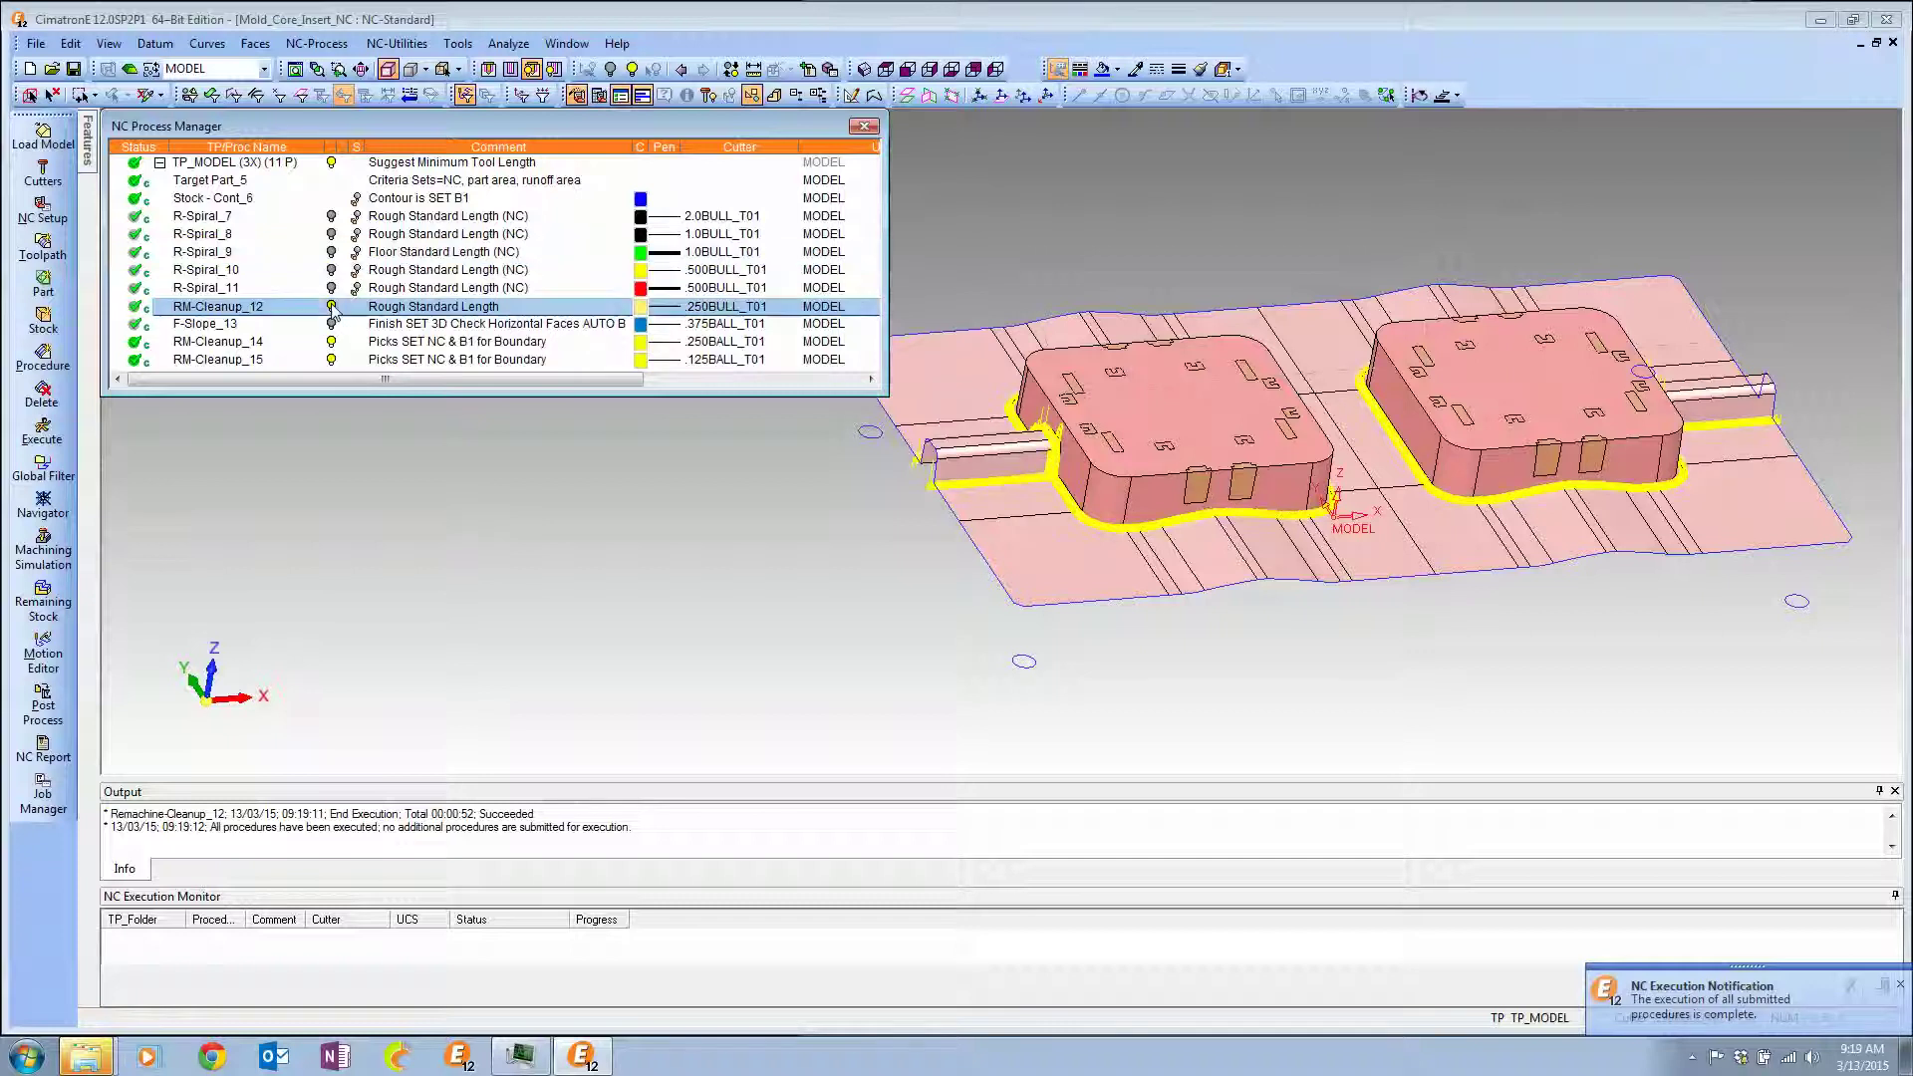
left_click(330, 341)
left_click(331, 359)
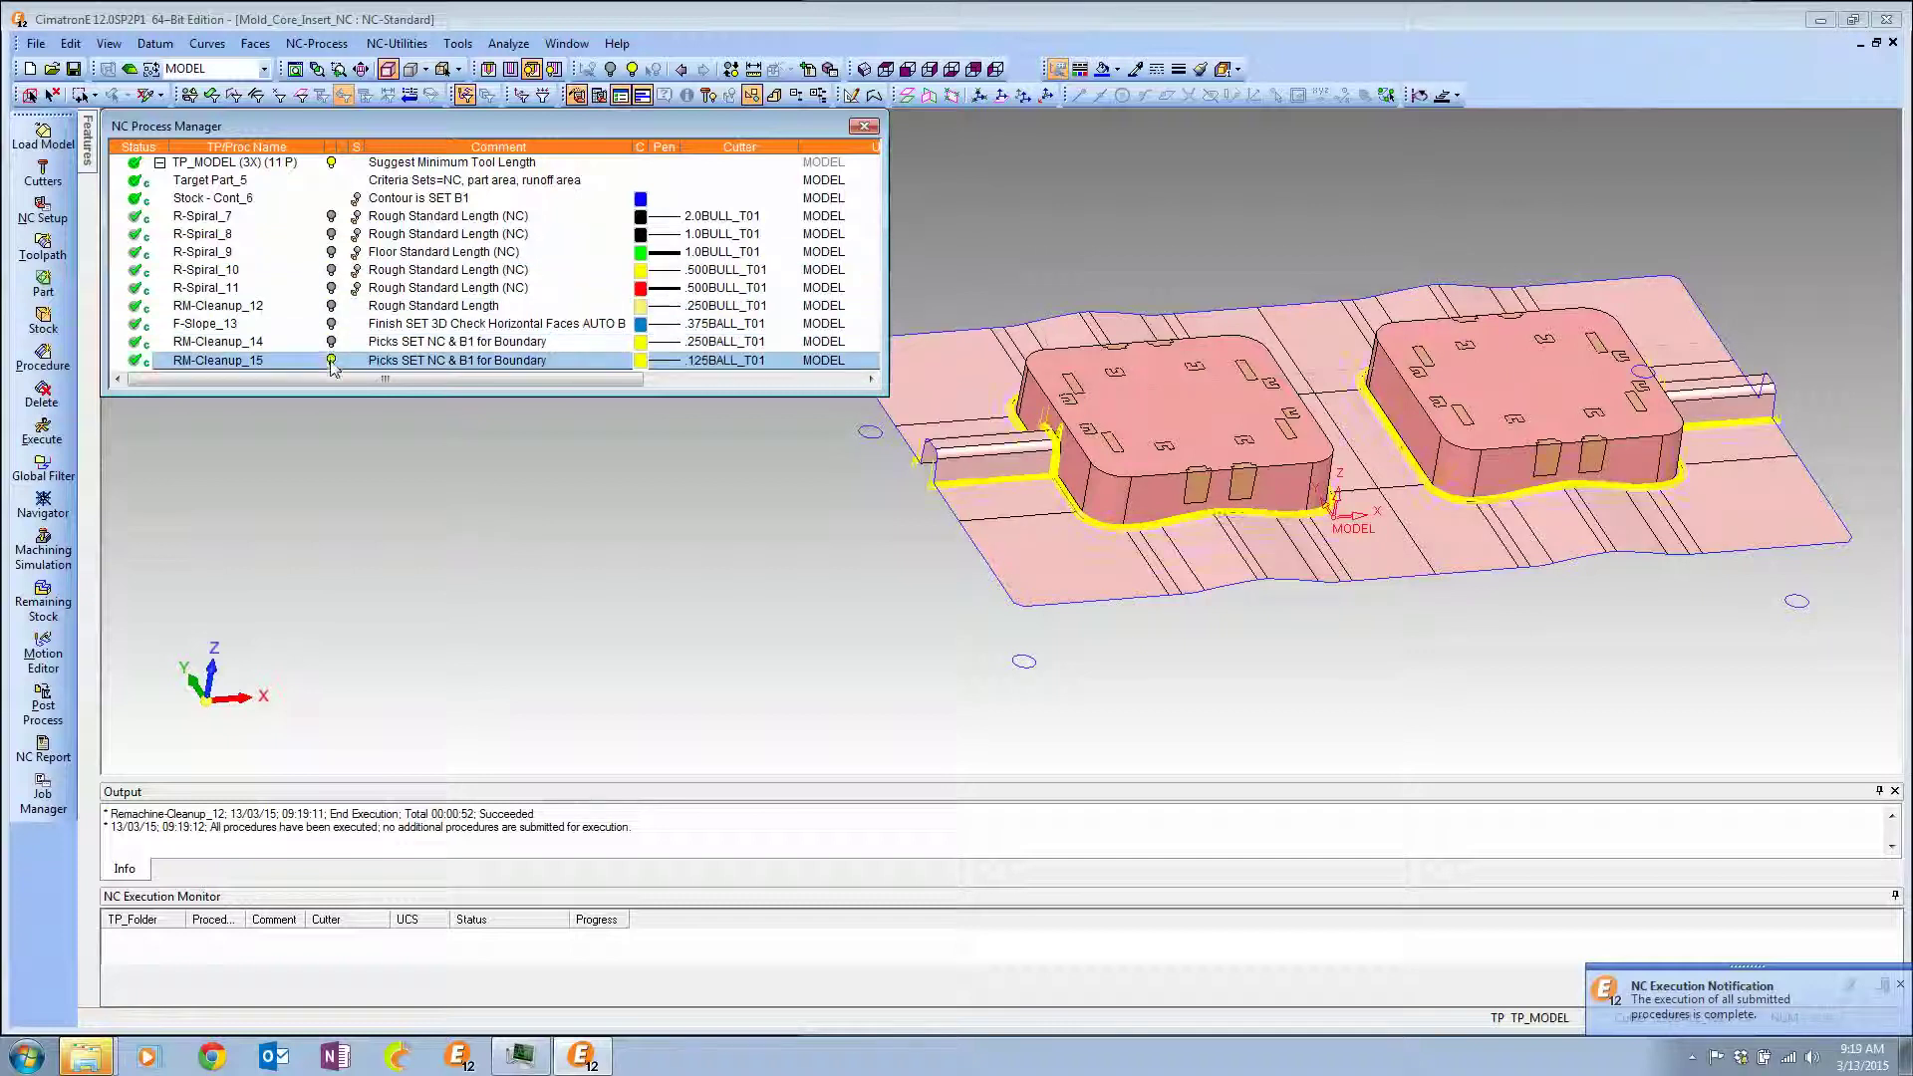
left_click(330, 307)
left_click(332, 308)
left_click(332, 308)
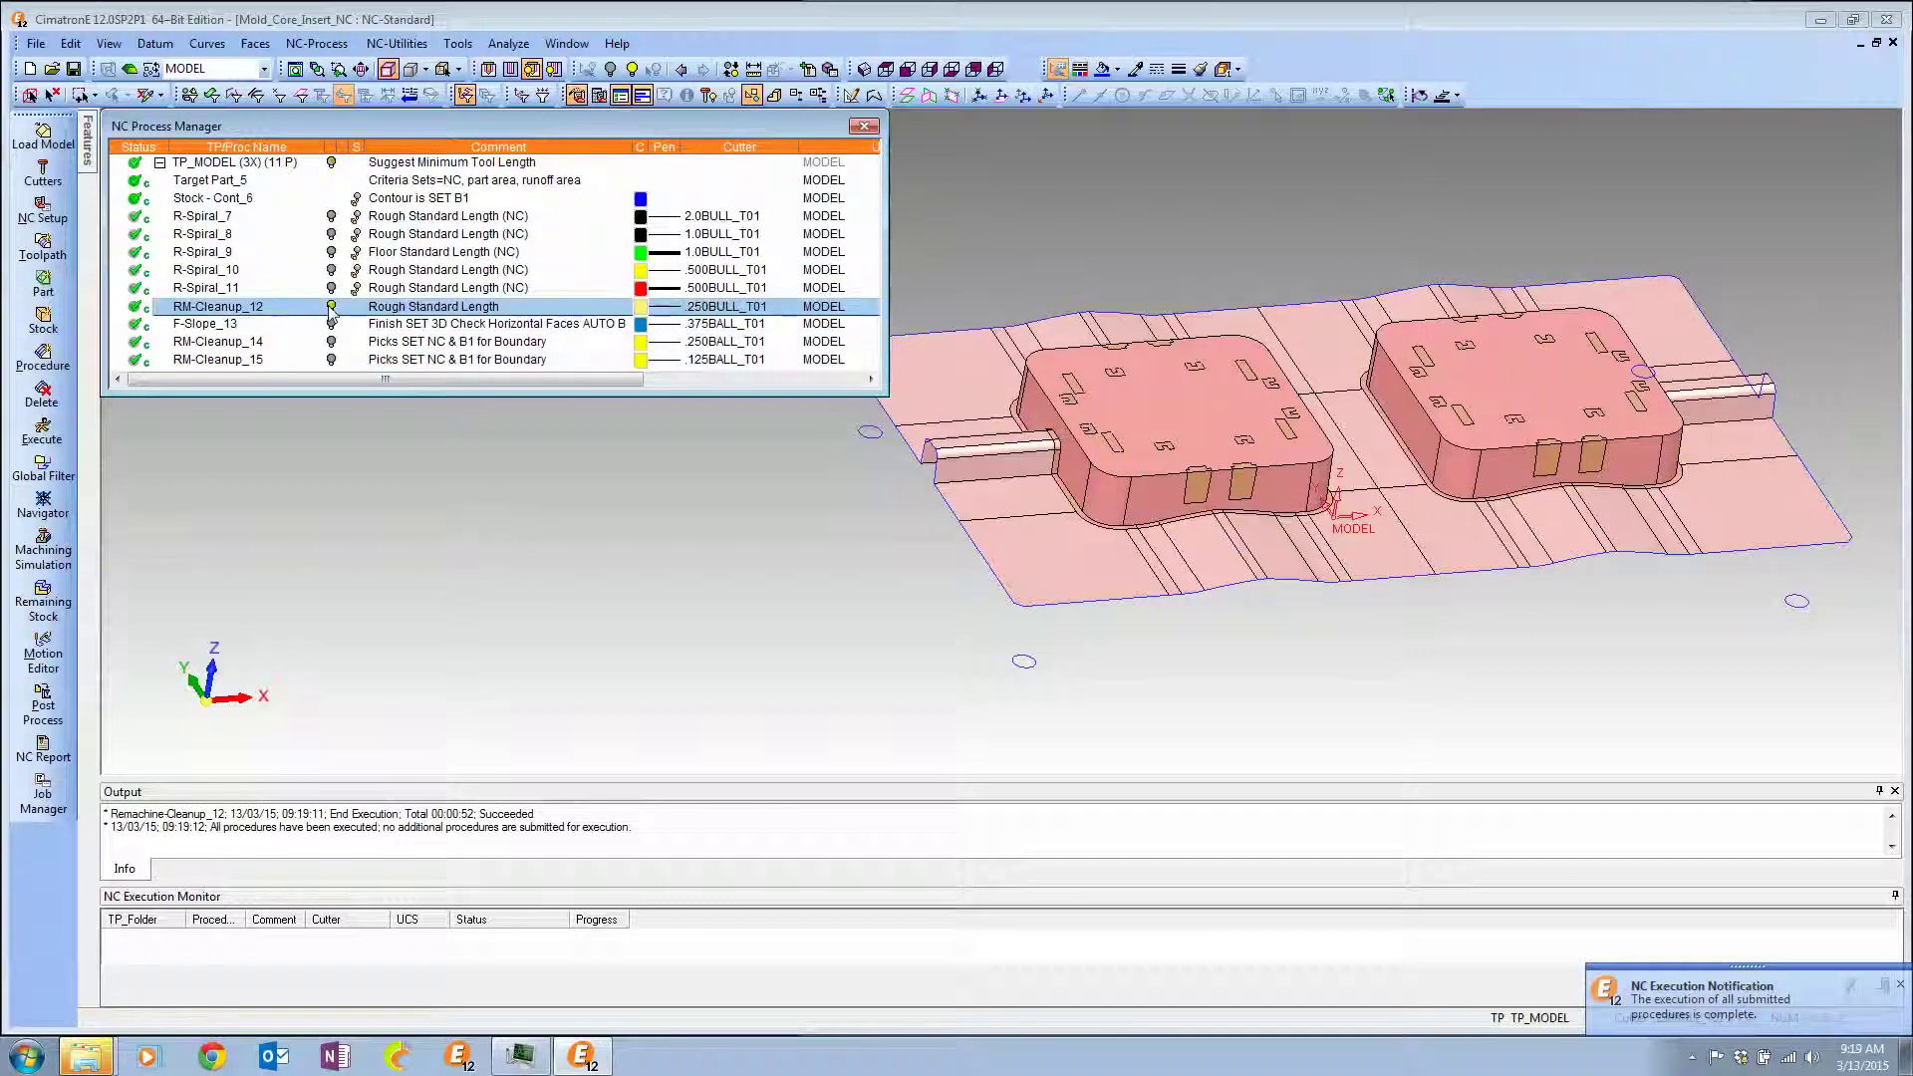
Display the F-Slope_13 finishing toolpath and examine its passes on the core walls and sloped areas up close.
left_click(230, 324)
left_click(332, 325)
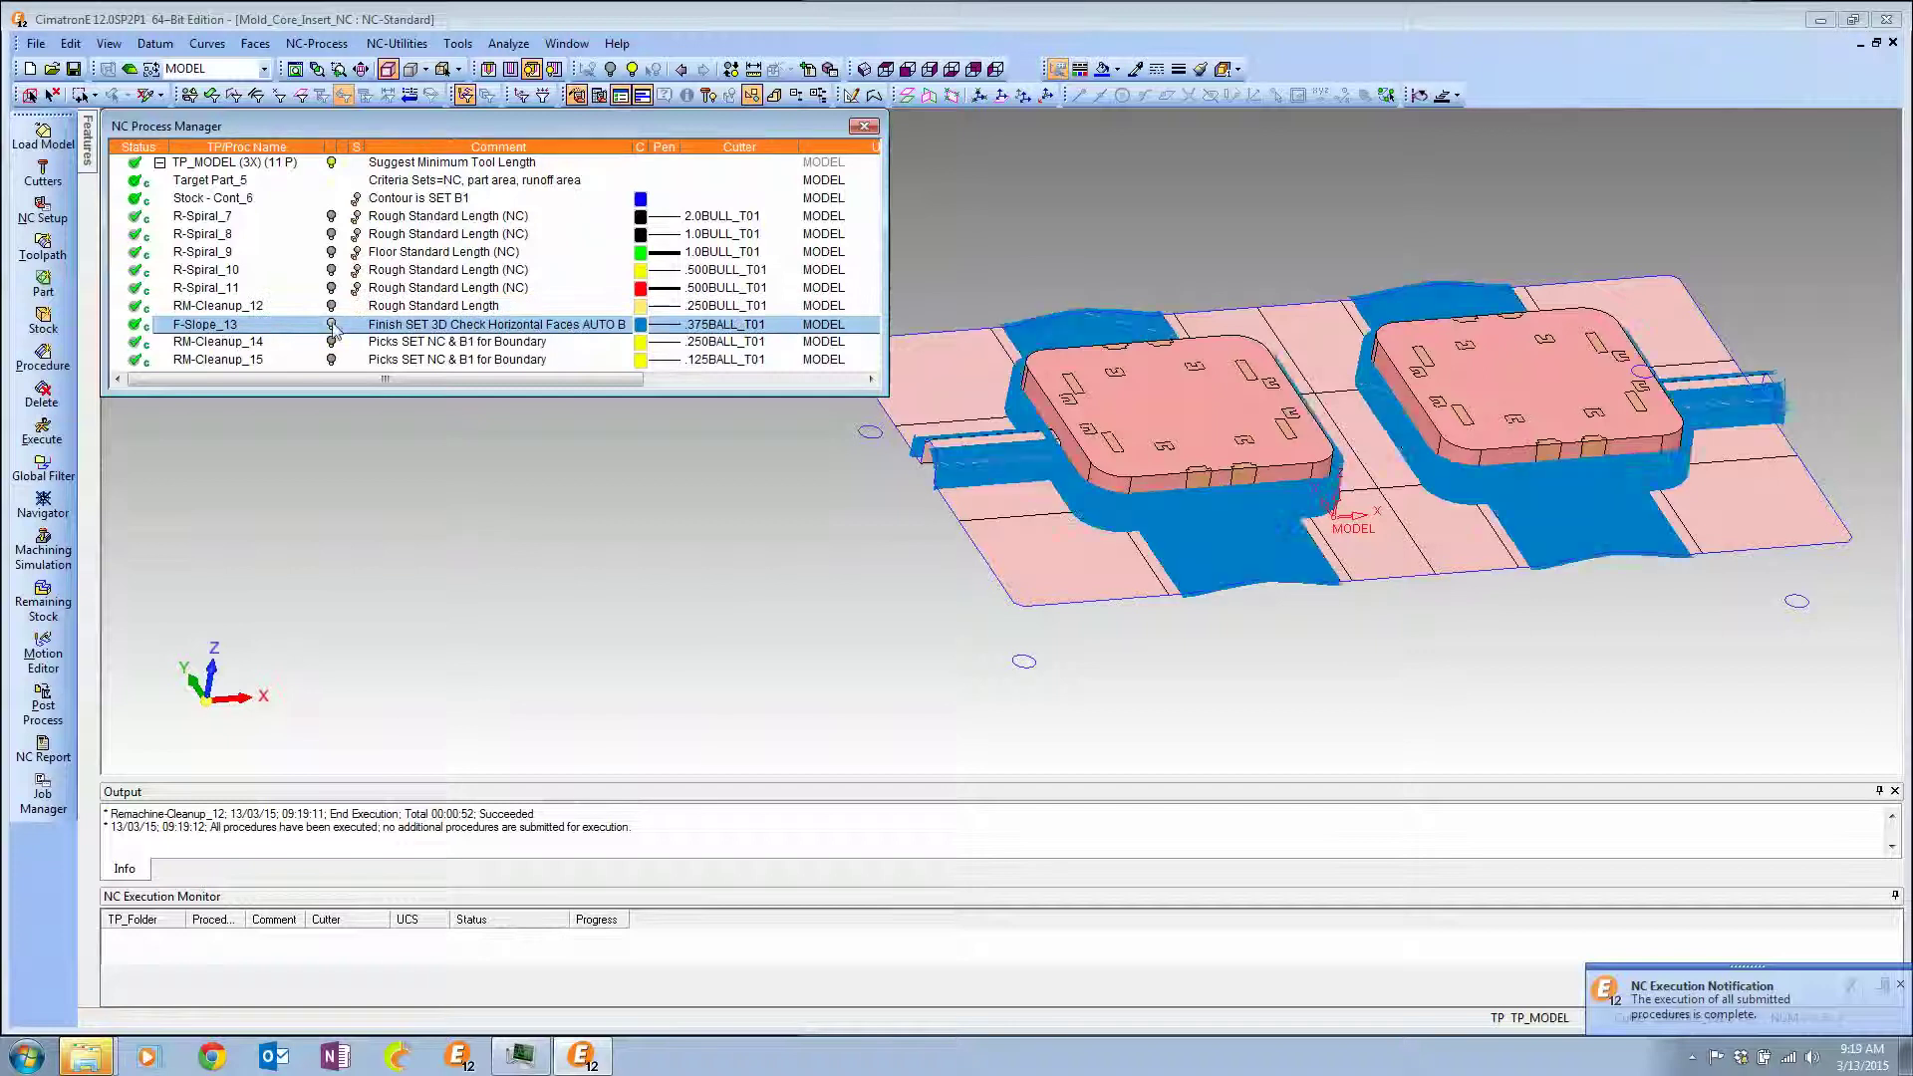
scroll(1155, 424, "up", 6)
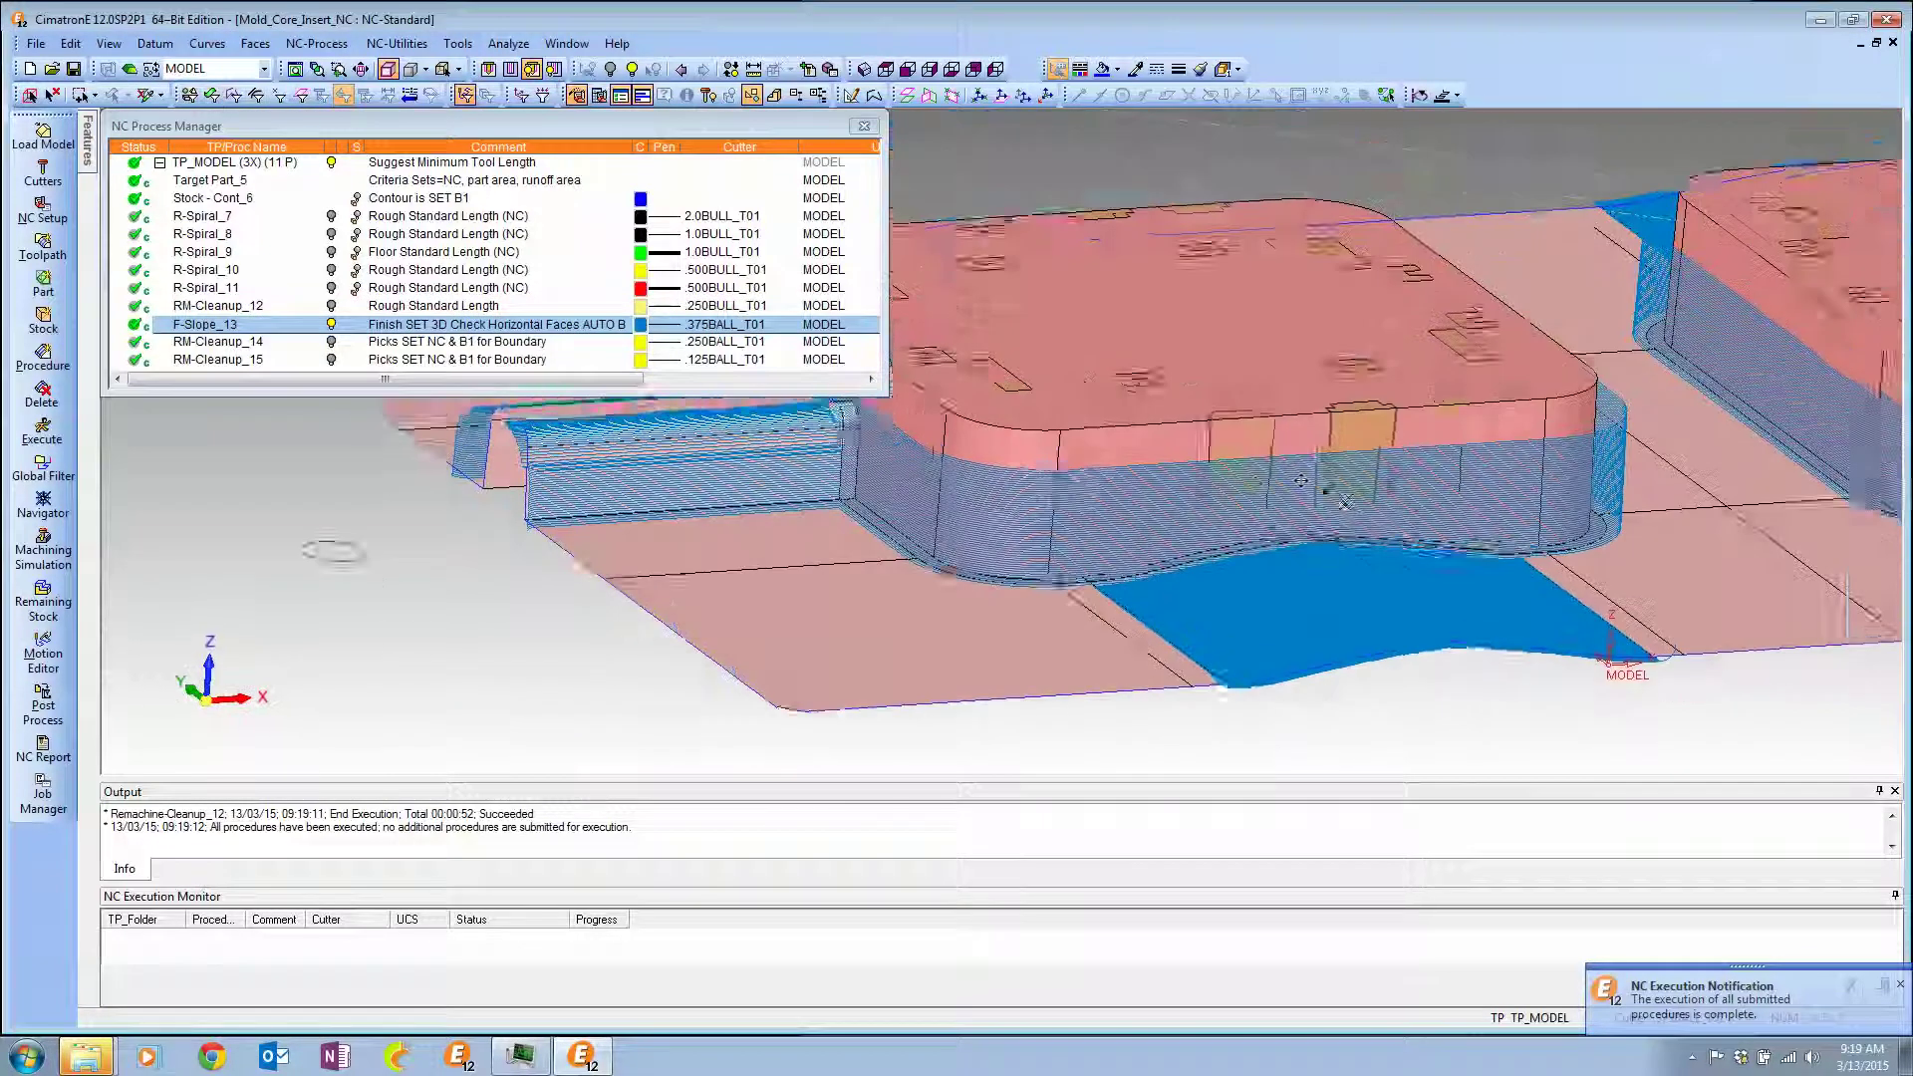
Inspect the finishing passes around the core walls and open the F-Slope_13 procedure in the Navigator.
middle_click_drag(1301, 480, 1291, 464)
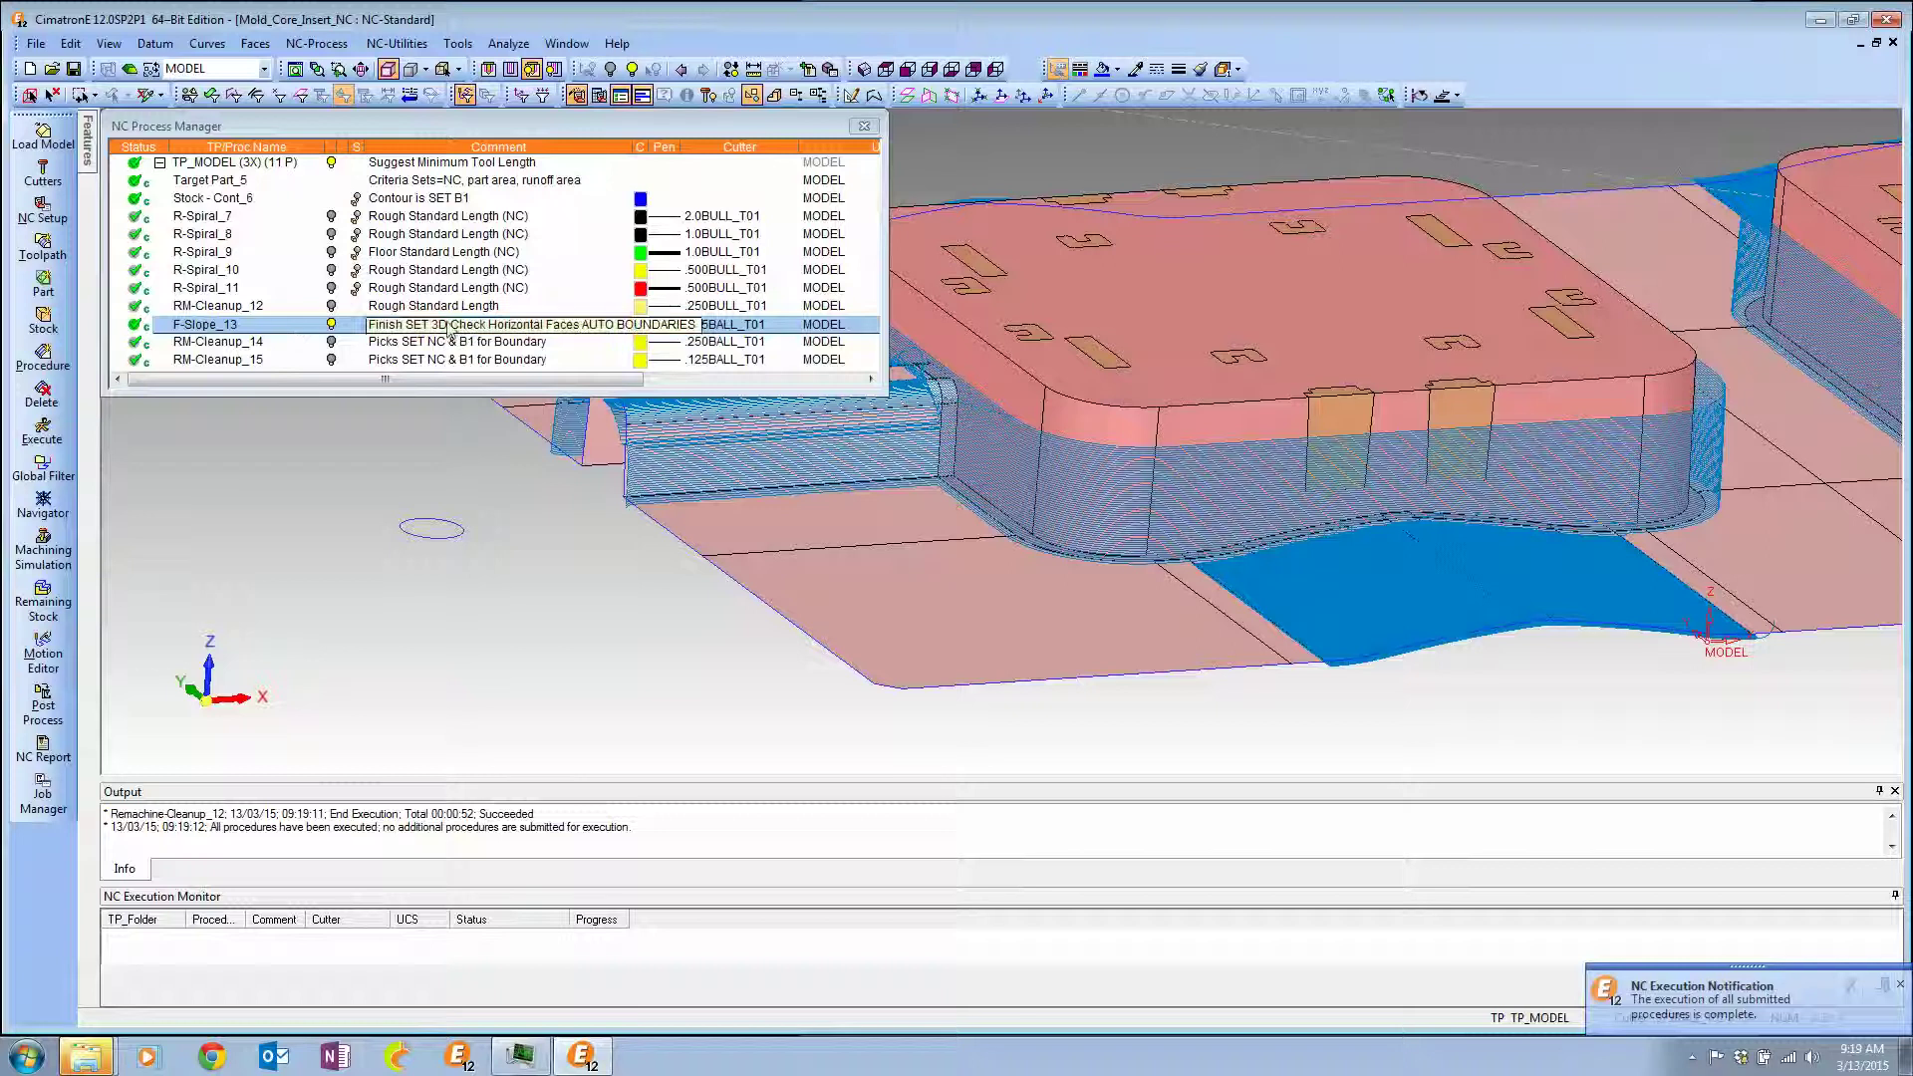
middle_click_drag(1218, 407, 1347, 438)
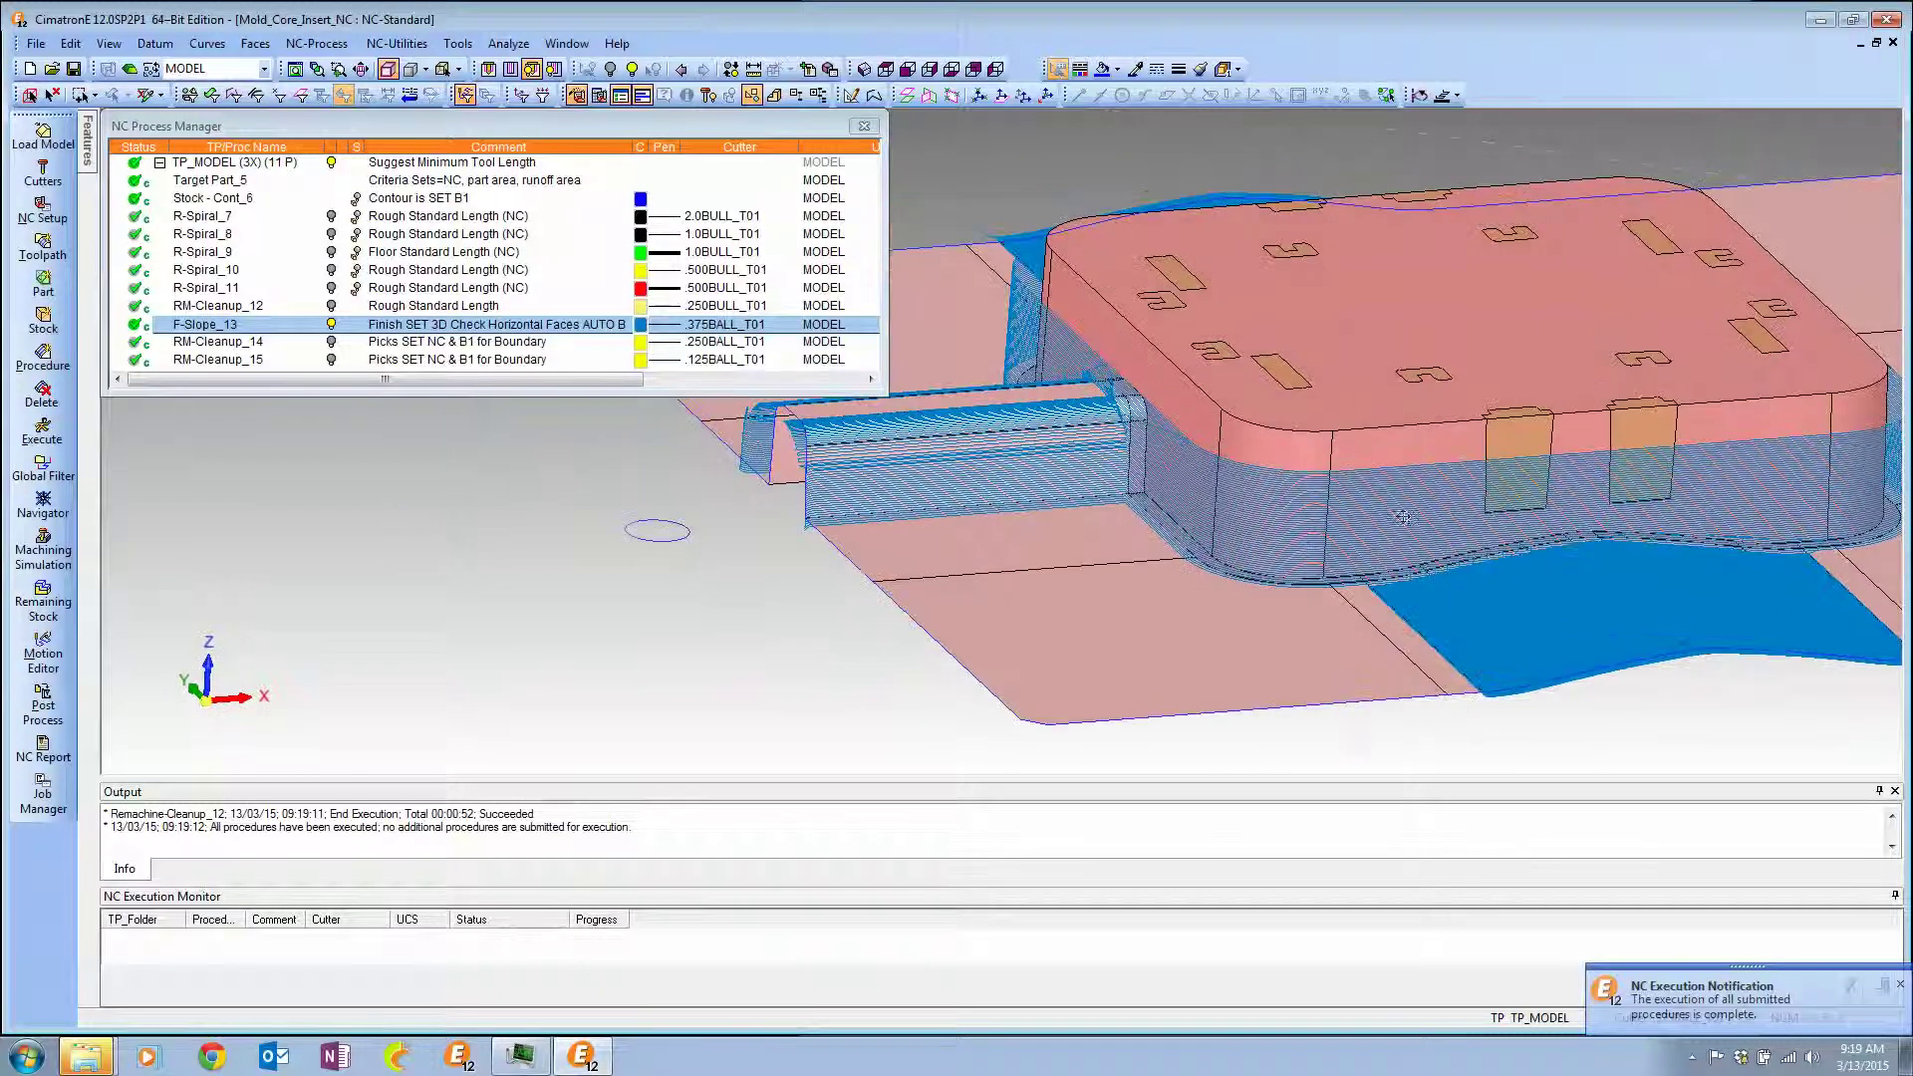
middle_click_drag(1402, 517, 1376, 449)
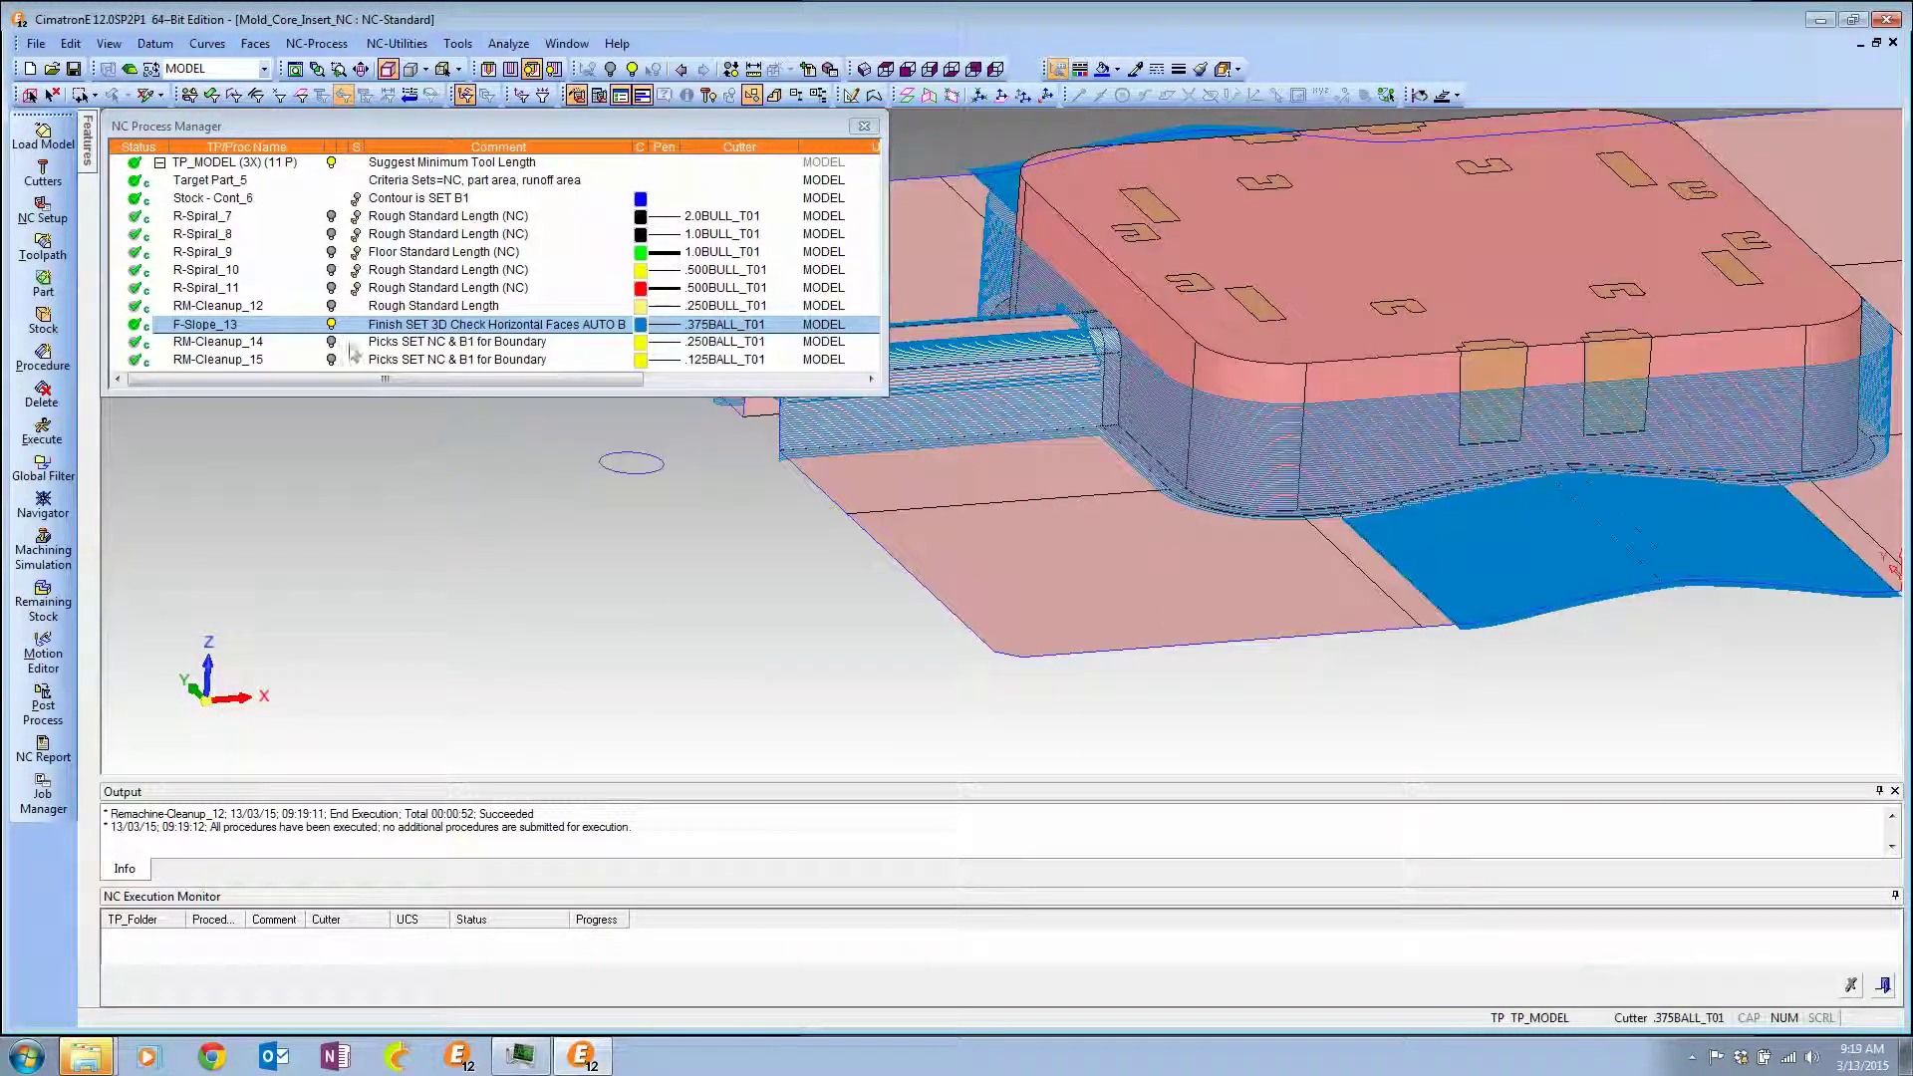
right_click(208, 336)
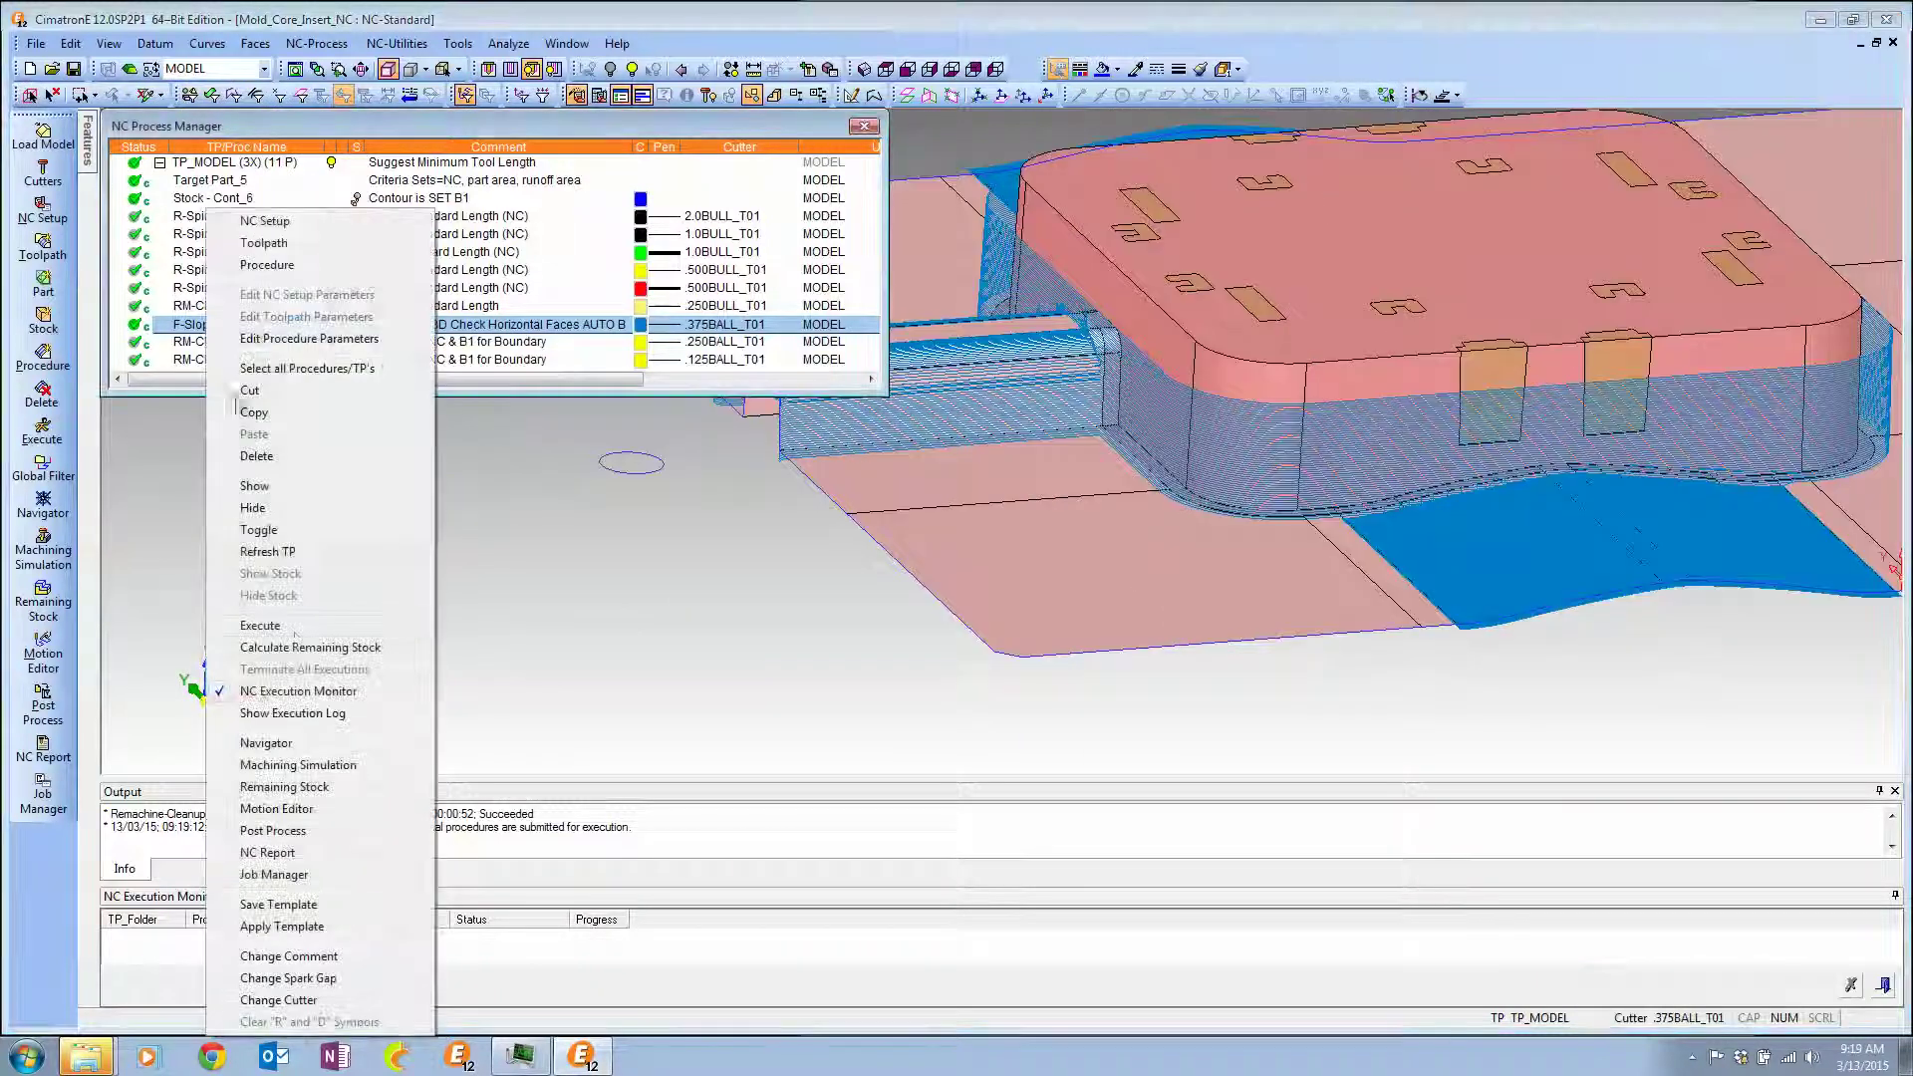
left_click(265, 744)
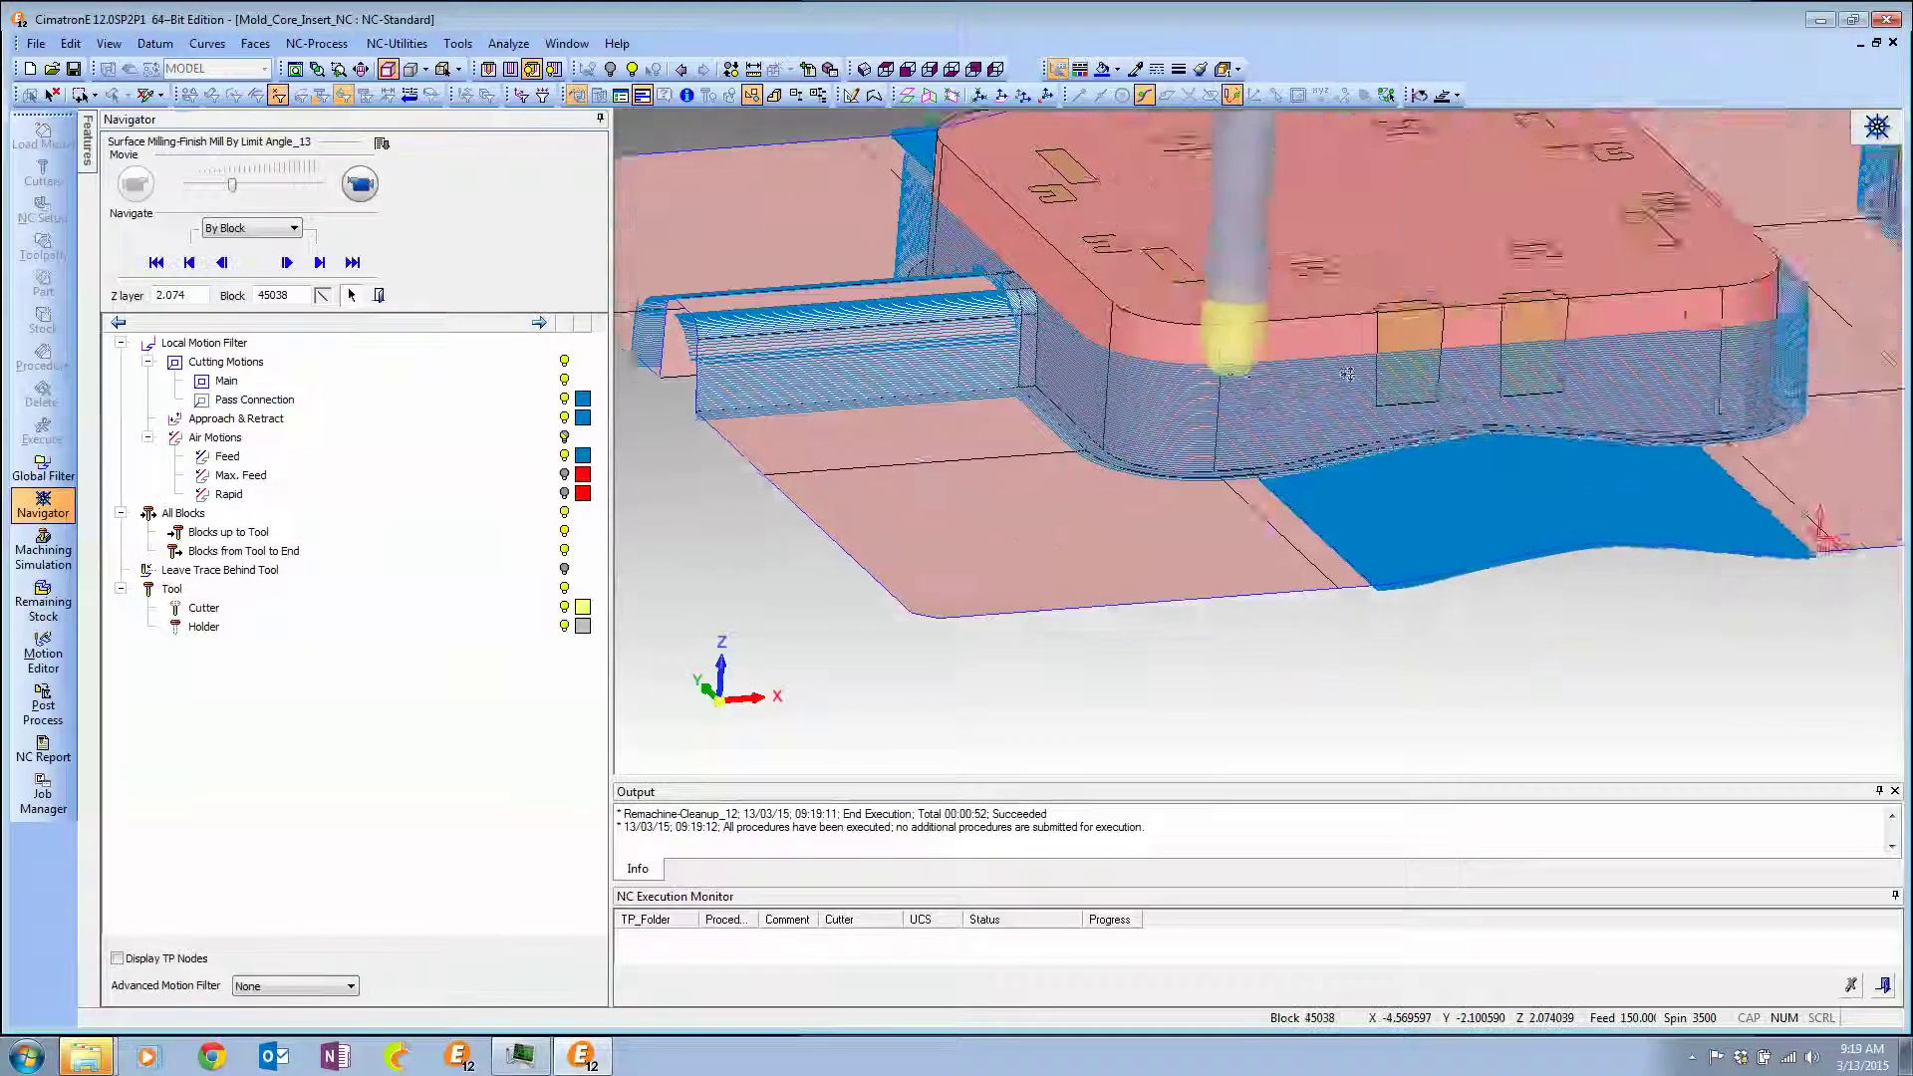
Place the cutter on an upper F-Slope_13 wall pass and examine its contact with the core wall around the rounded corner.
middle_click_drag(1348, 373, 1294, 344)
right_click_drag(1335, 339, 1430, 402, "ctrl")
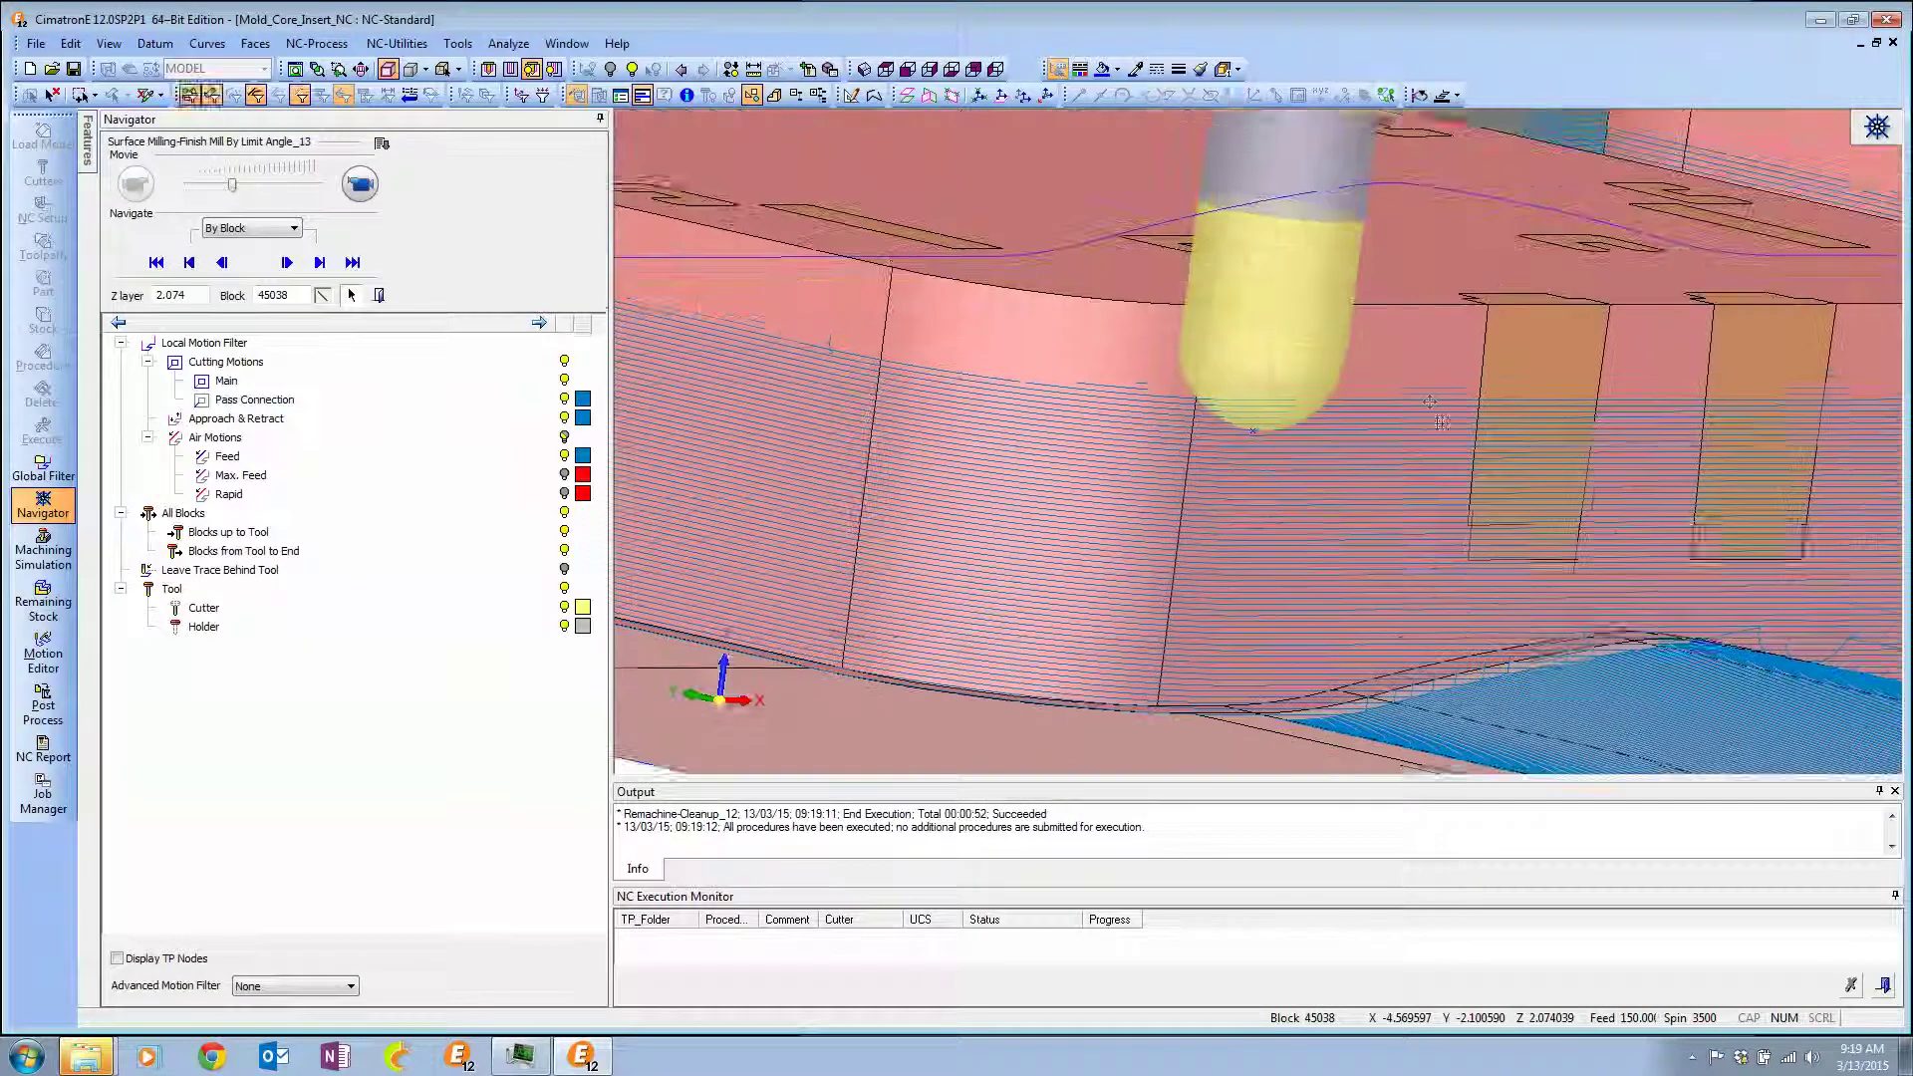
middle_click_drag(1430, 402, 1430, 407, "ctrl")
left_click(1438, 408)
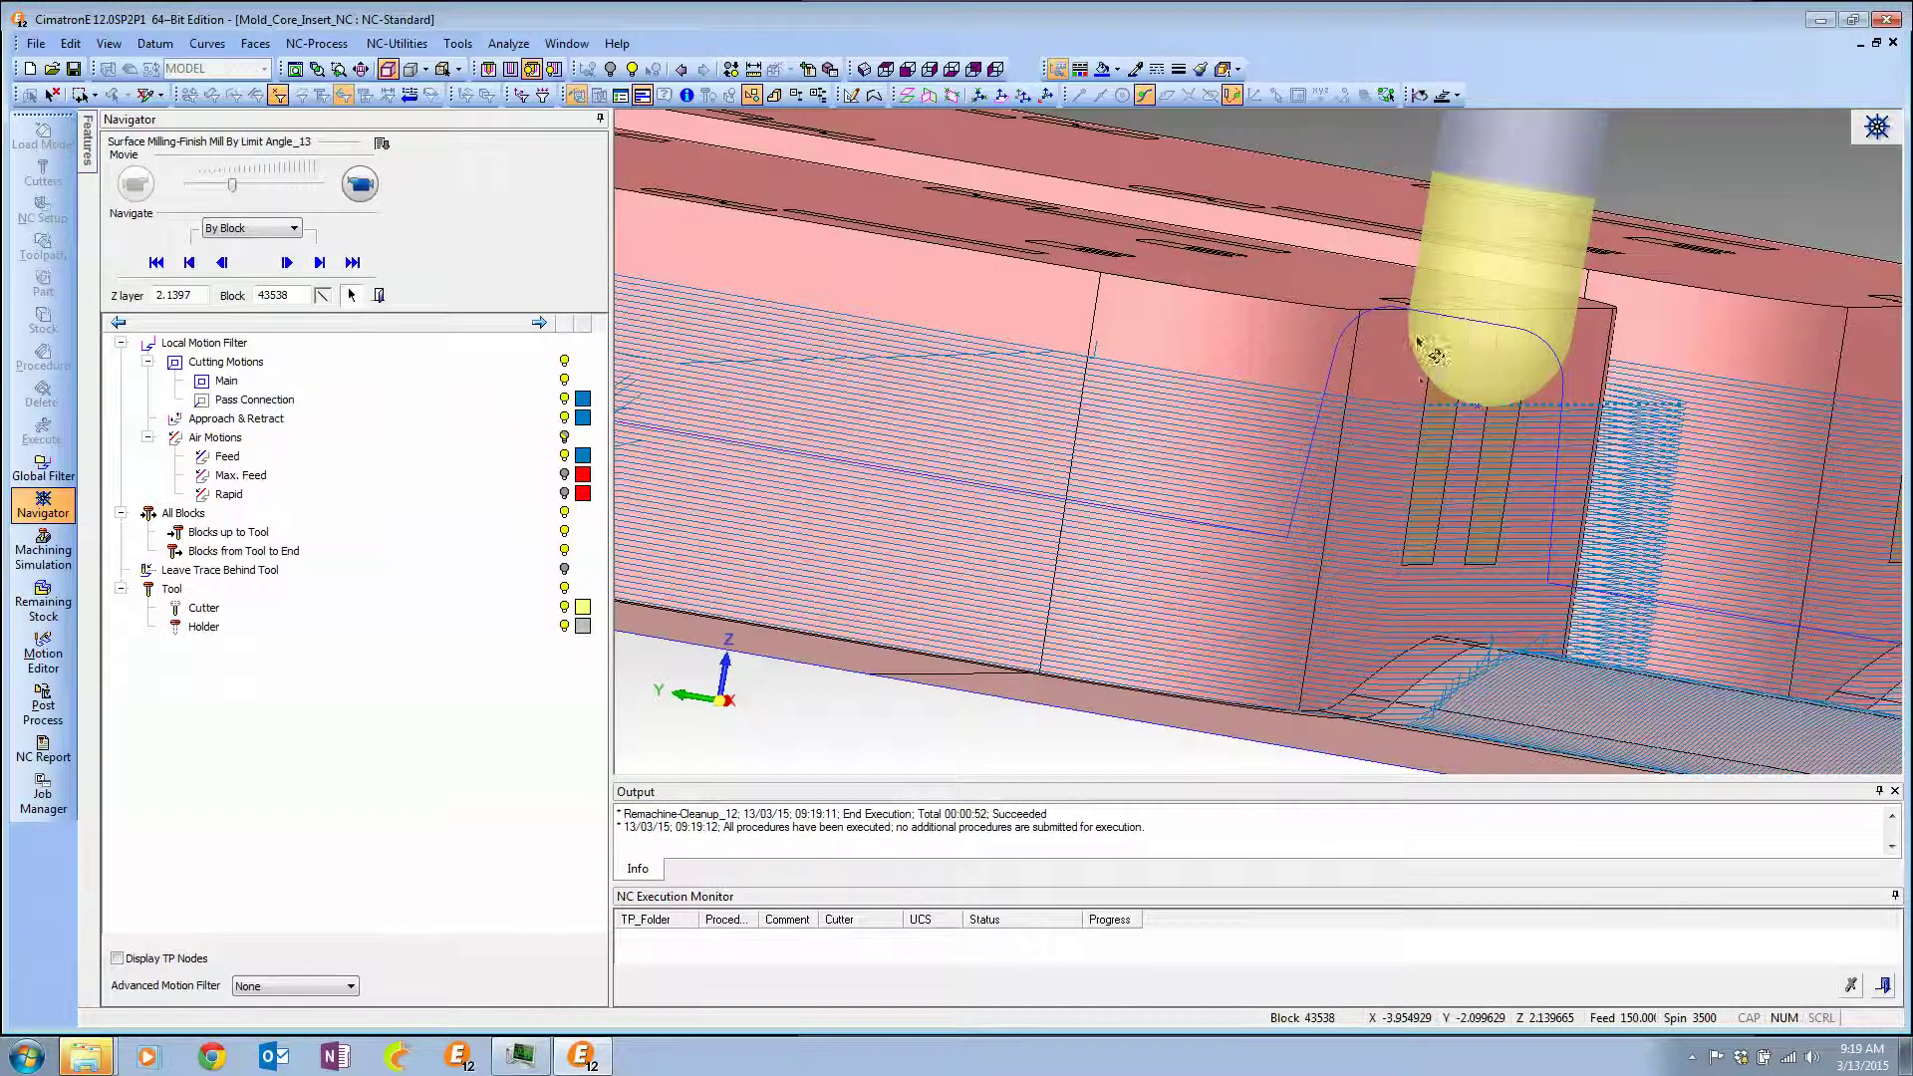
left_click_drag(1407, 309, 1425, 357, "ctrl")
middle_click_drag(1445, 436, 1411, 438)
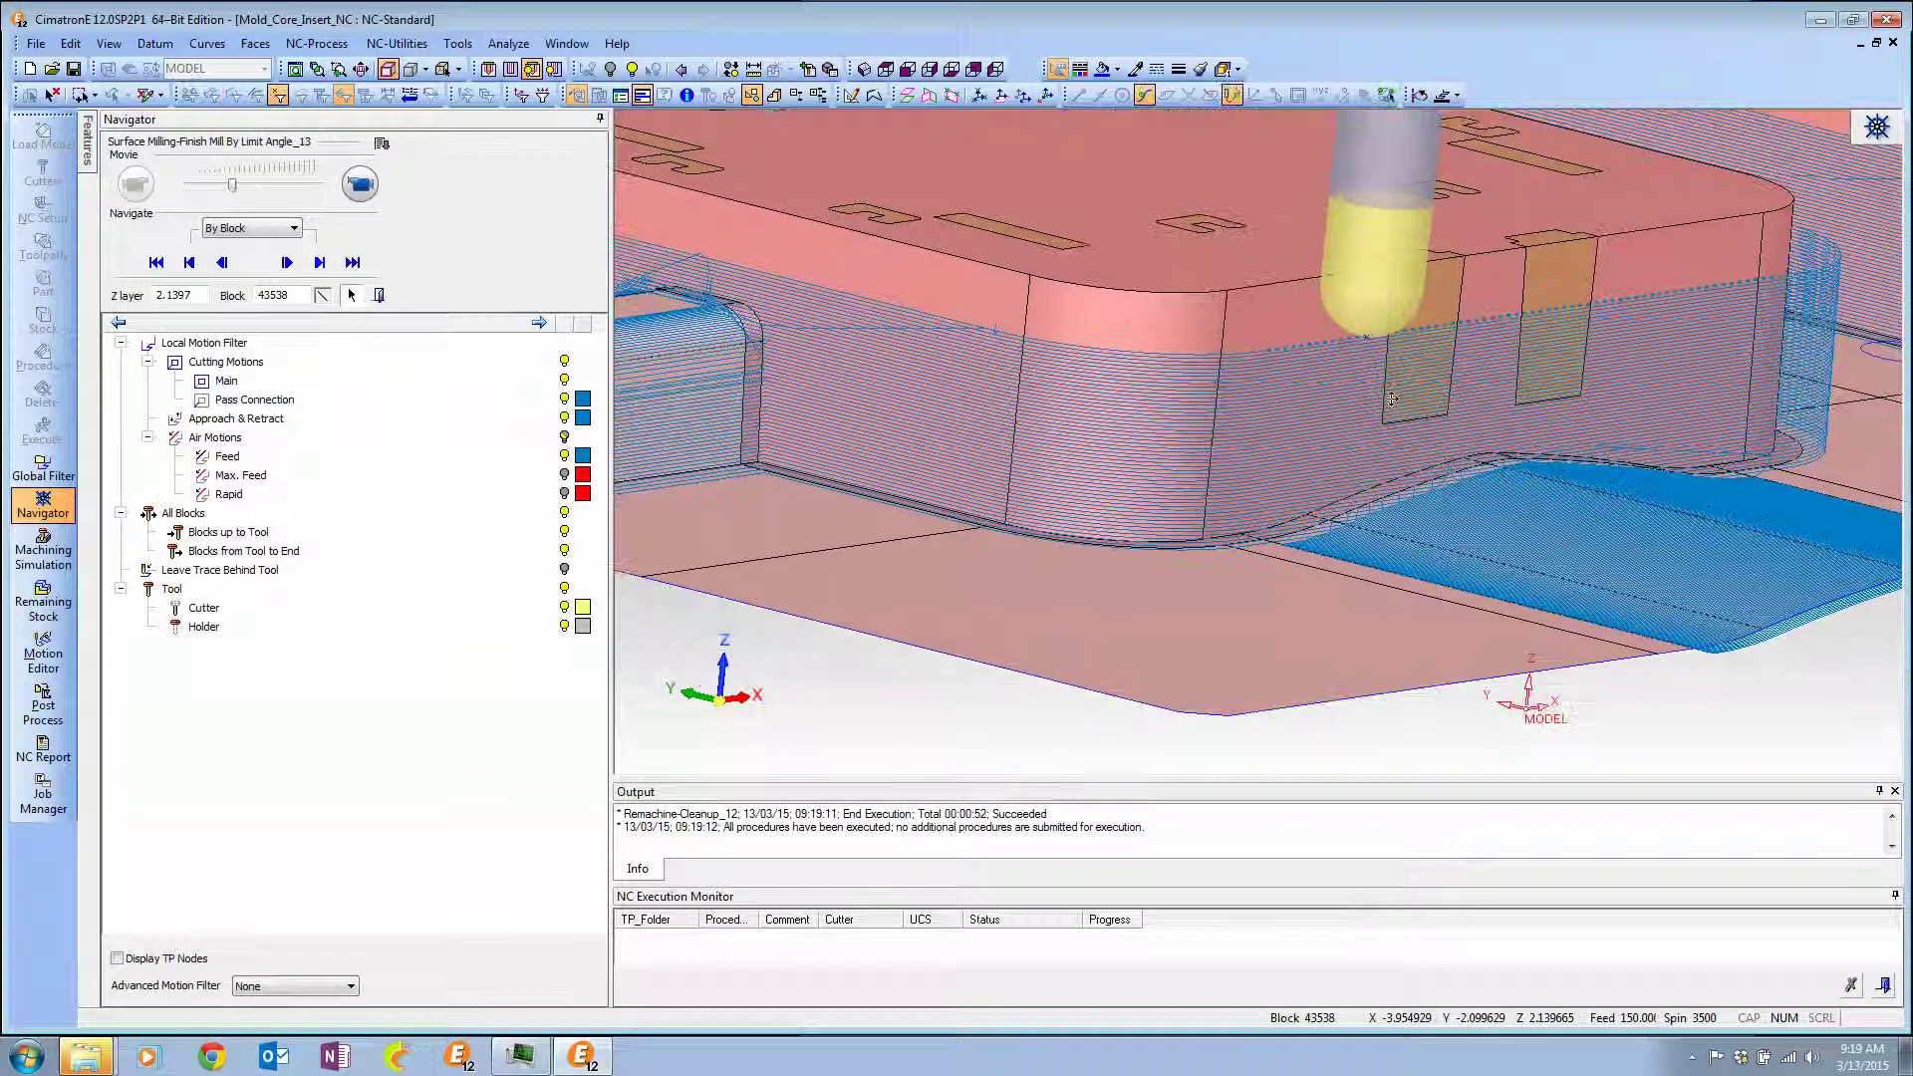
right_click_drag(1312, 355, 1393, 502, "ctrl")
left_click_drag(1393, 503, 1404, 446, "ctrl")
middle_click_drag(1404, 446, 1279, 481, "ctrl")
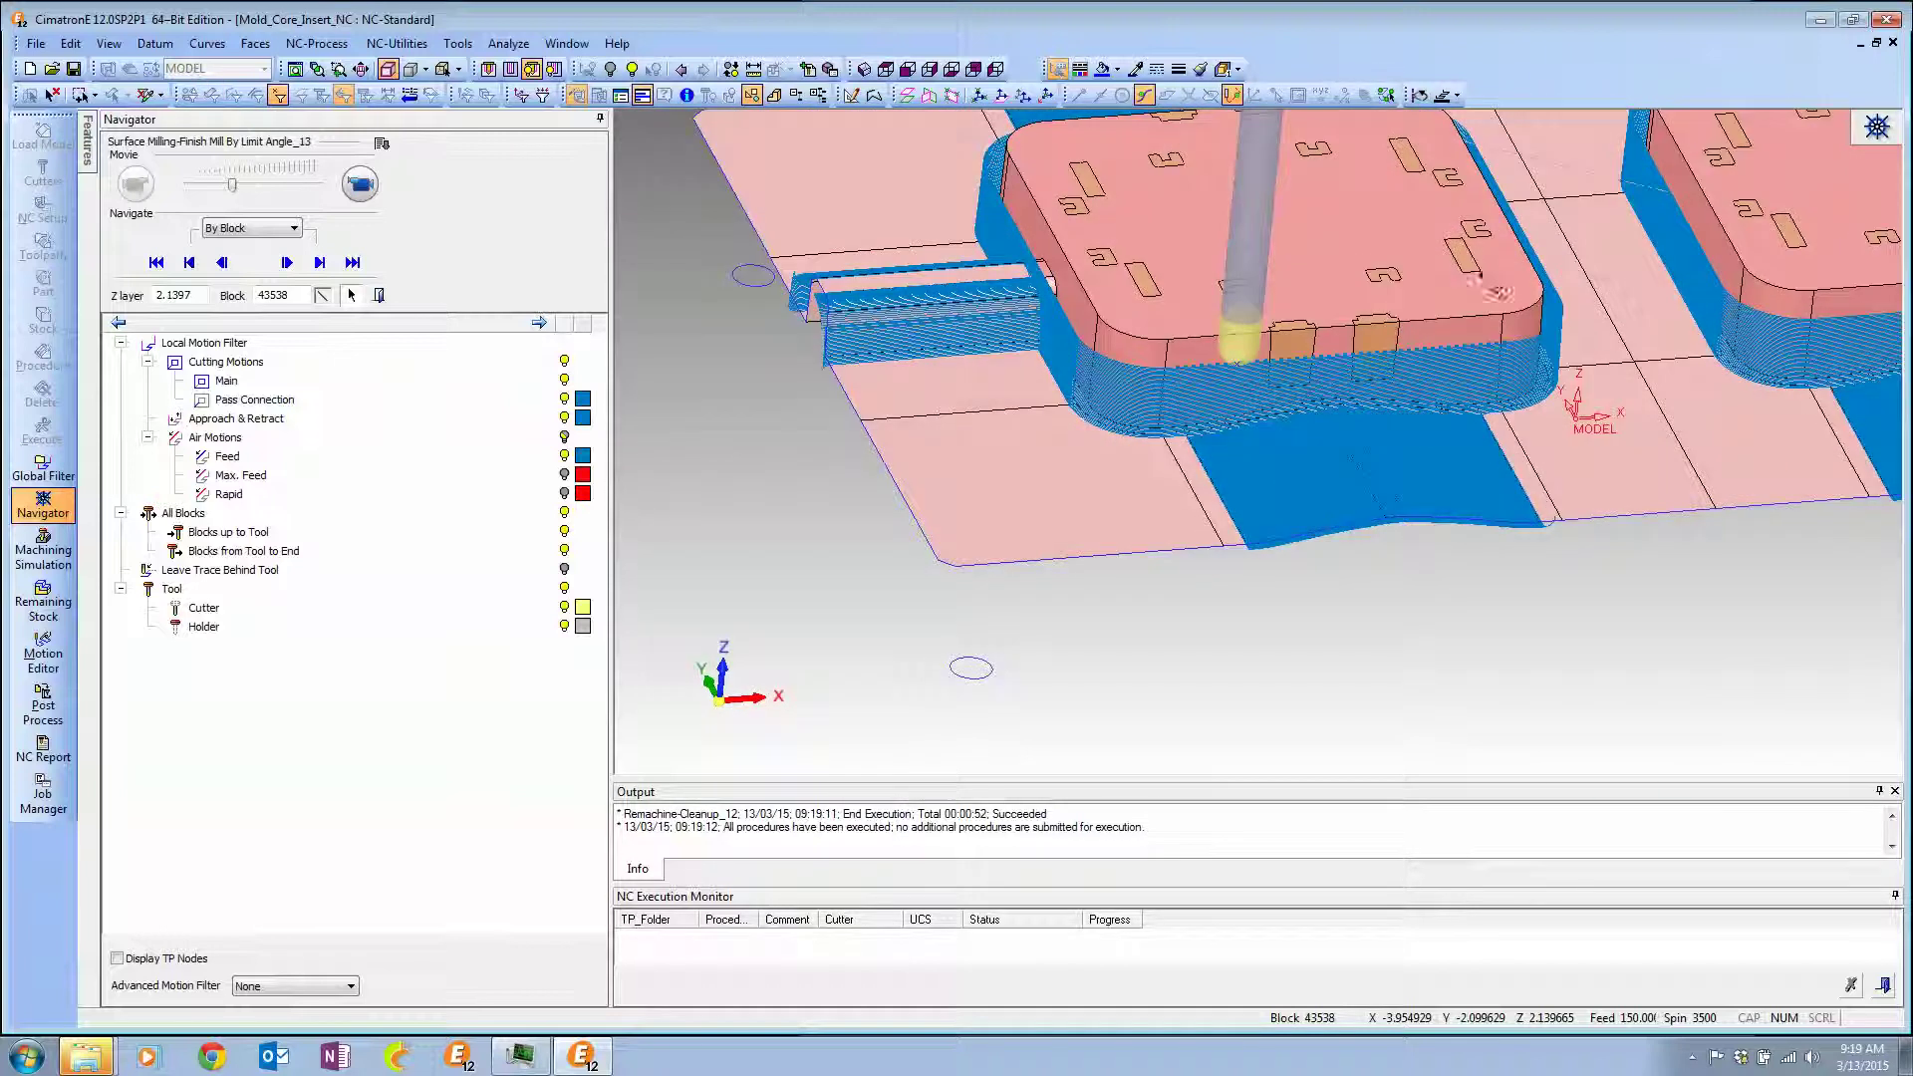
Place the cutter at the outer edge of the curved sloped area and examine how the passes end at the insert boundary.
right_click_drag(1396, 679, 1395, 762, "ctrl")
middle_click_drag(1395, 762, 1315, 420, "ctrl")
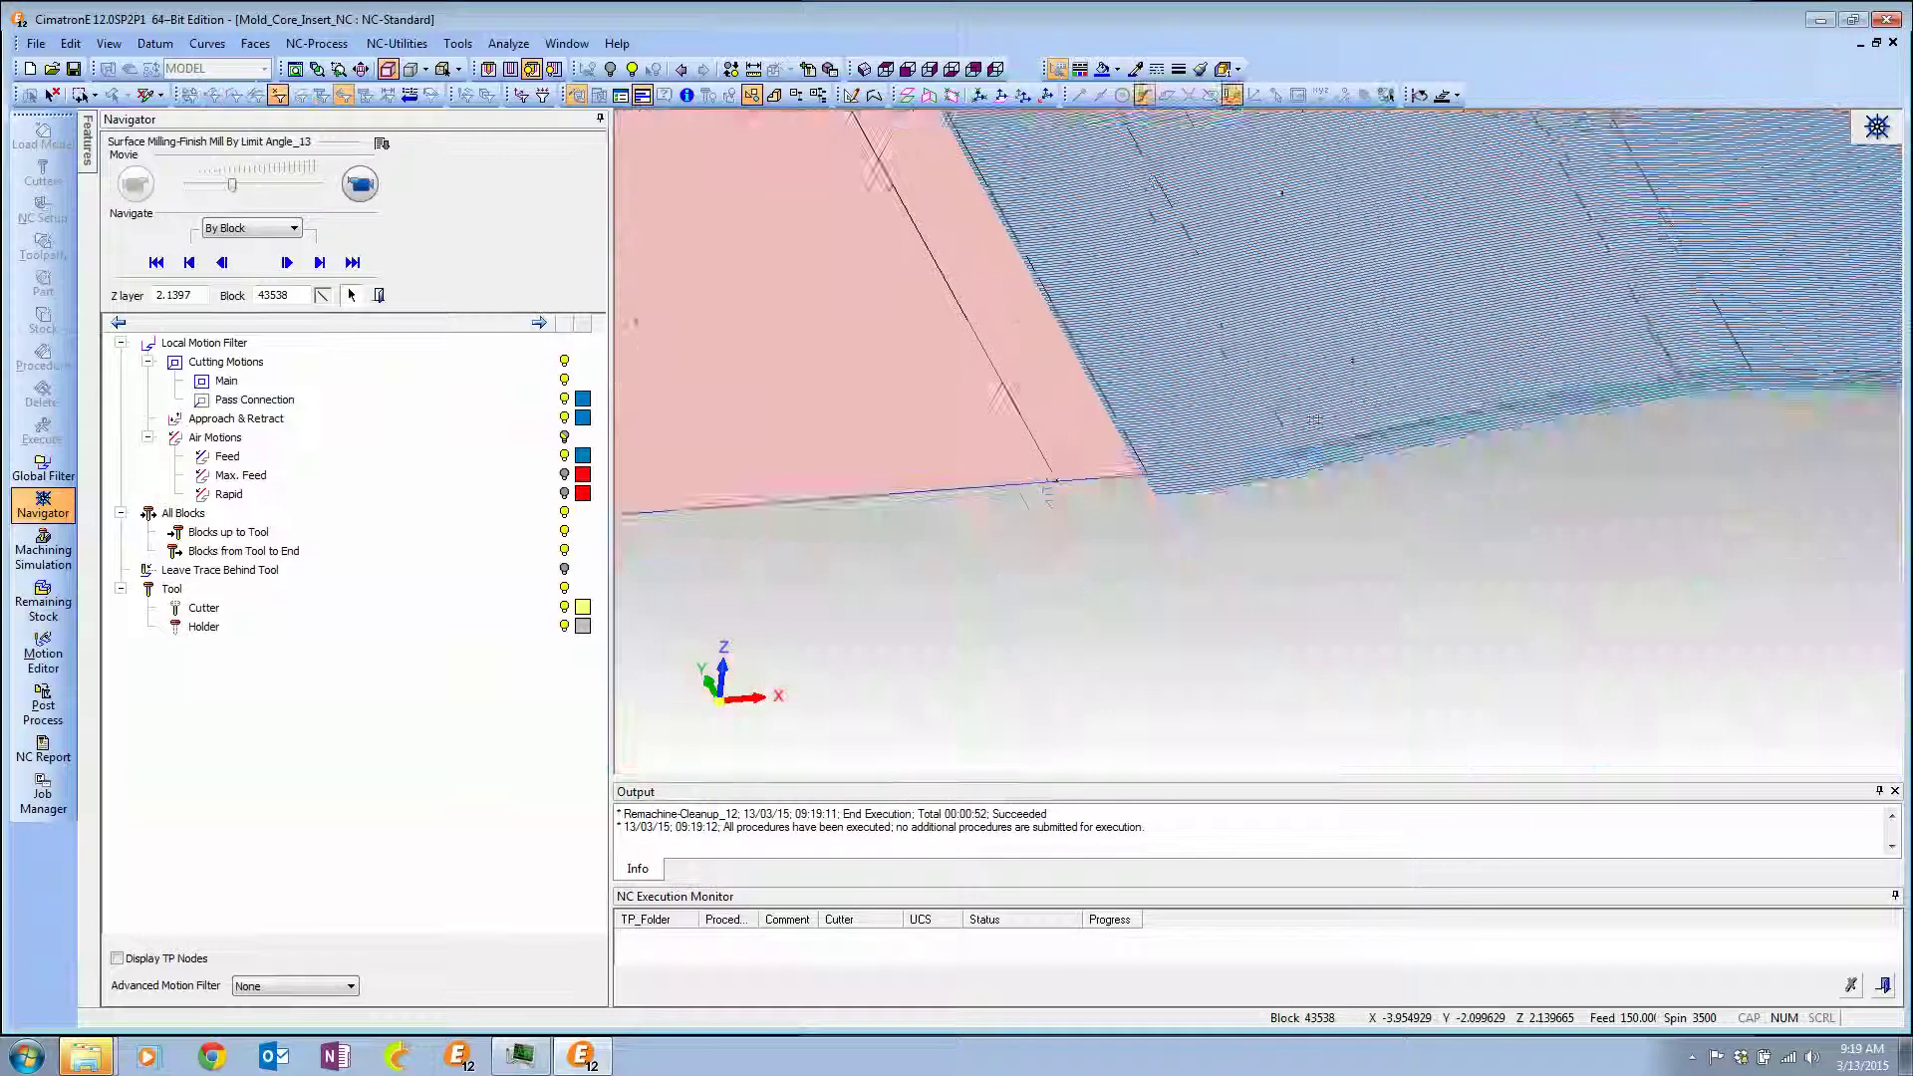
scroll(1316, 421, "up", 3)
left_click(1015, 572)
middle_click_drag(1015, 572, 1149, 512)
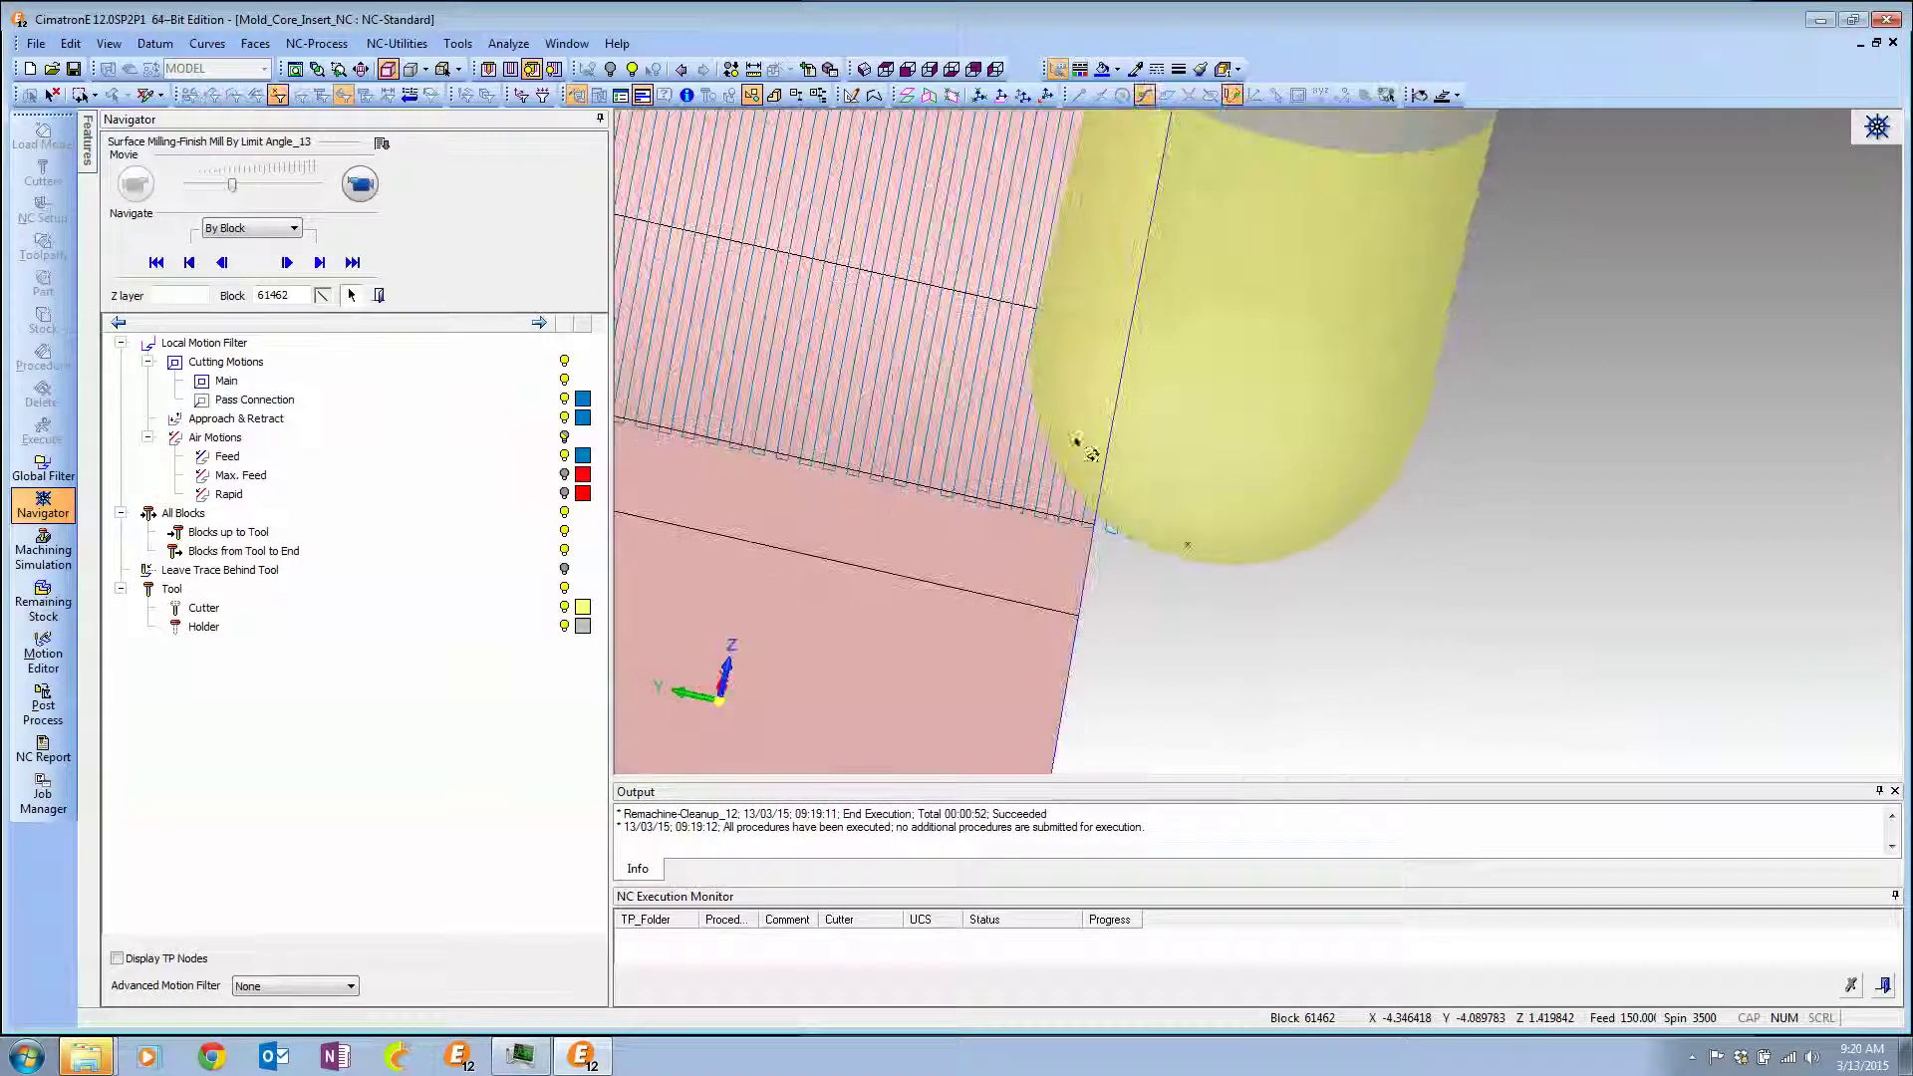
middle_click_drag(1092, 454, 1622, 525)
scroll(1405, 559, "down", 3)
middle_click_drag(1405, 559, 1570, 451)
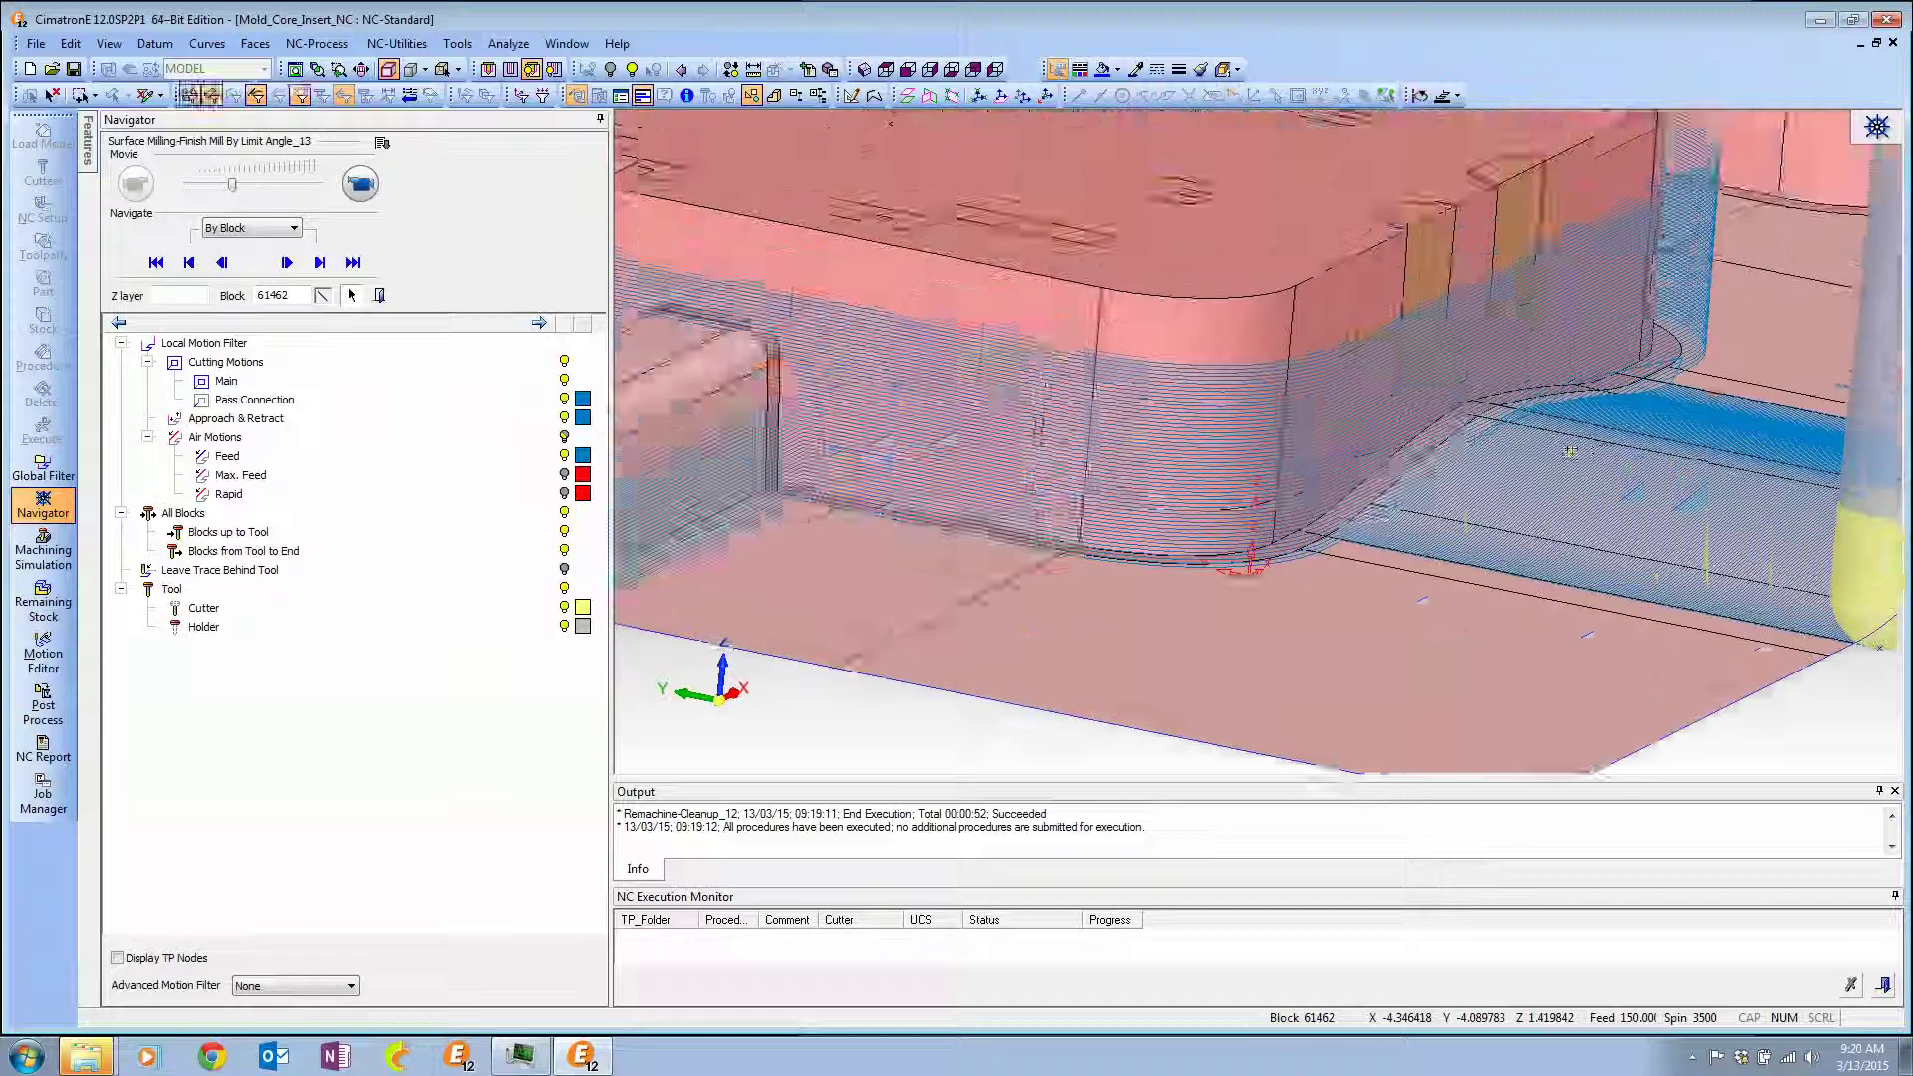
Examine the F-Slope_13 passes on the sloped area, the side rib and around both cores, and close the Navigator.
right_click_drag(1571, 452, 713, 517, "ctrl")
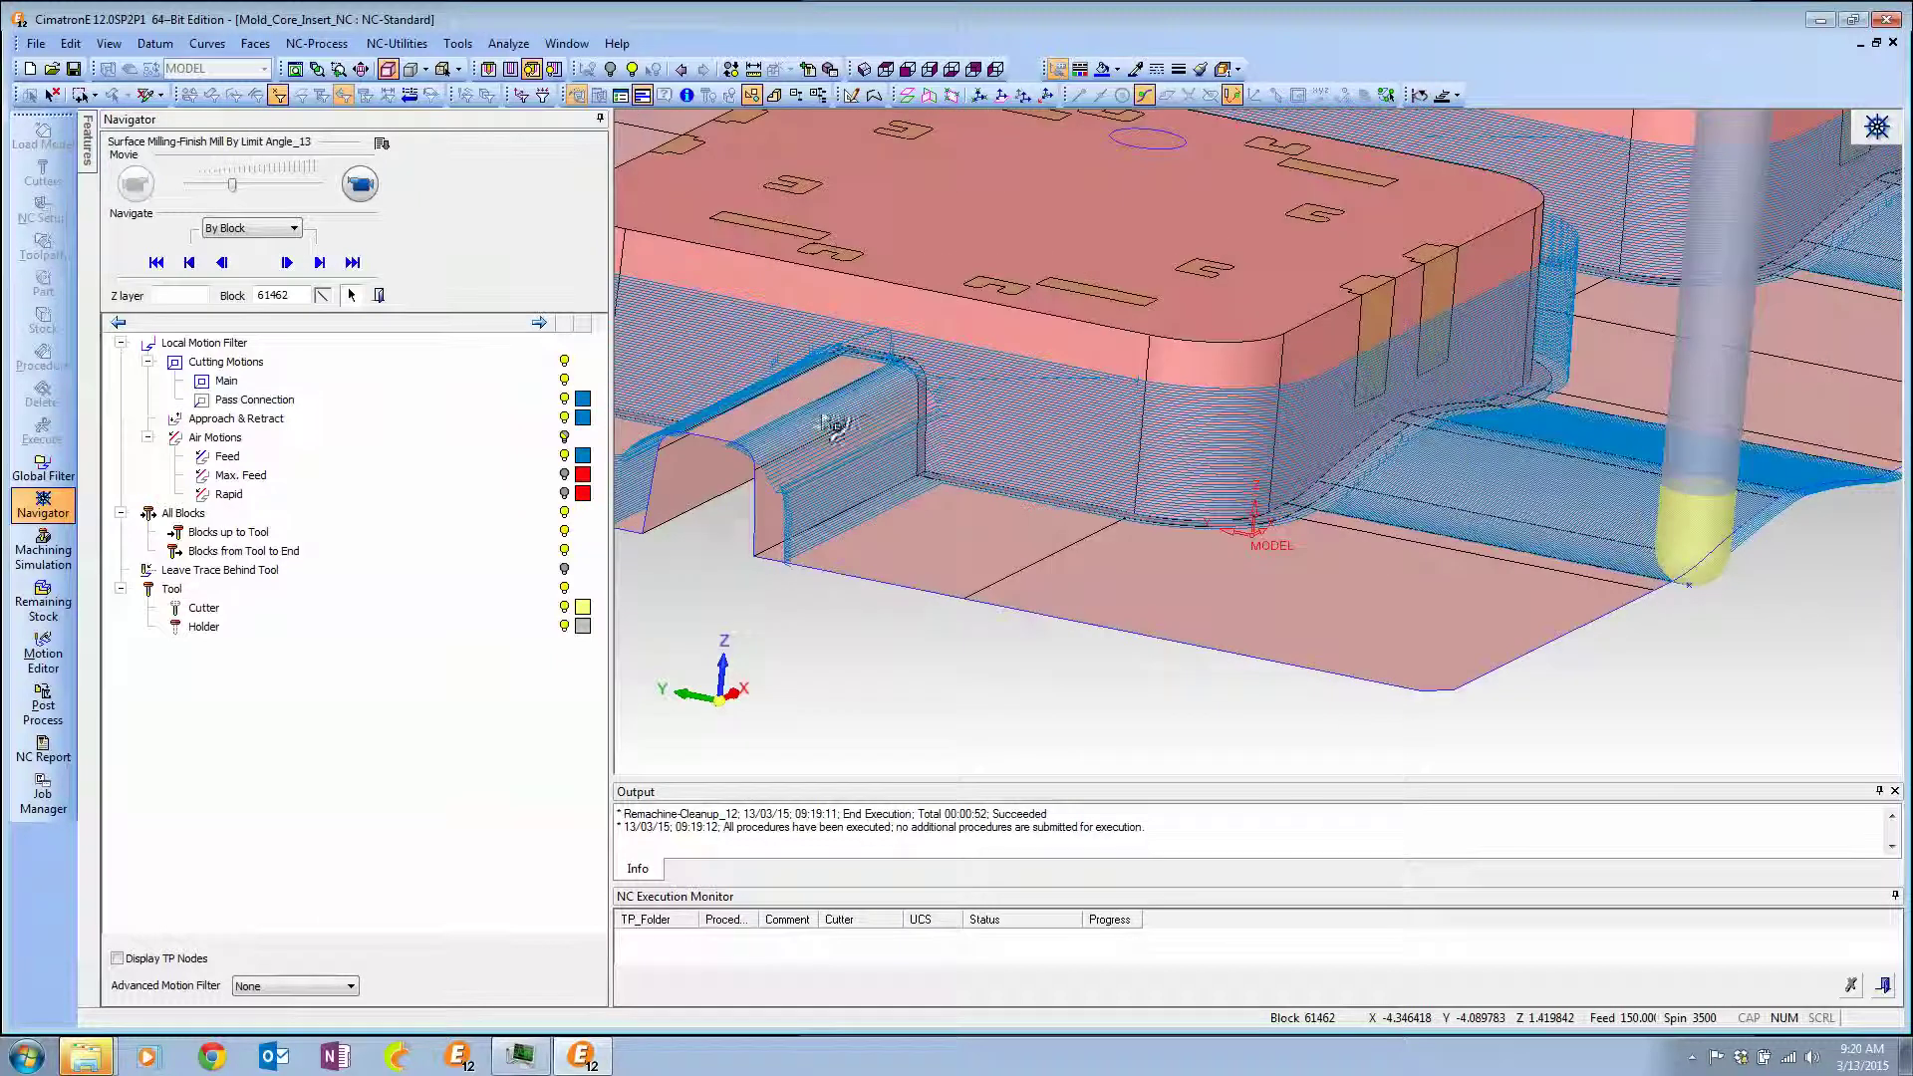
scroll(1373, 290, "up", 5)
middle_click_drag(1513, 406, 1260, 406)
scroll(1246, 492, "down", 3)
middle_click_drag(1247, 492, 1229, 469)
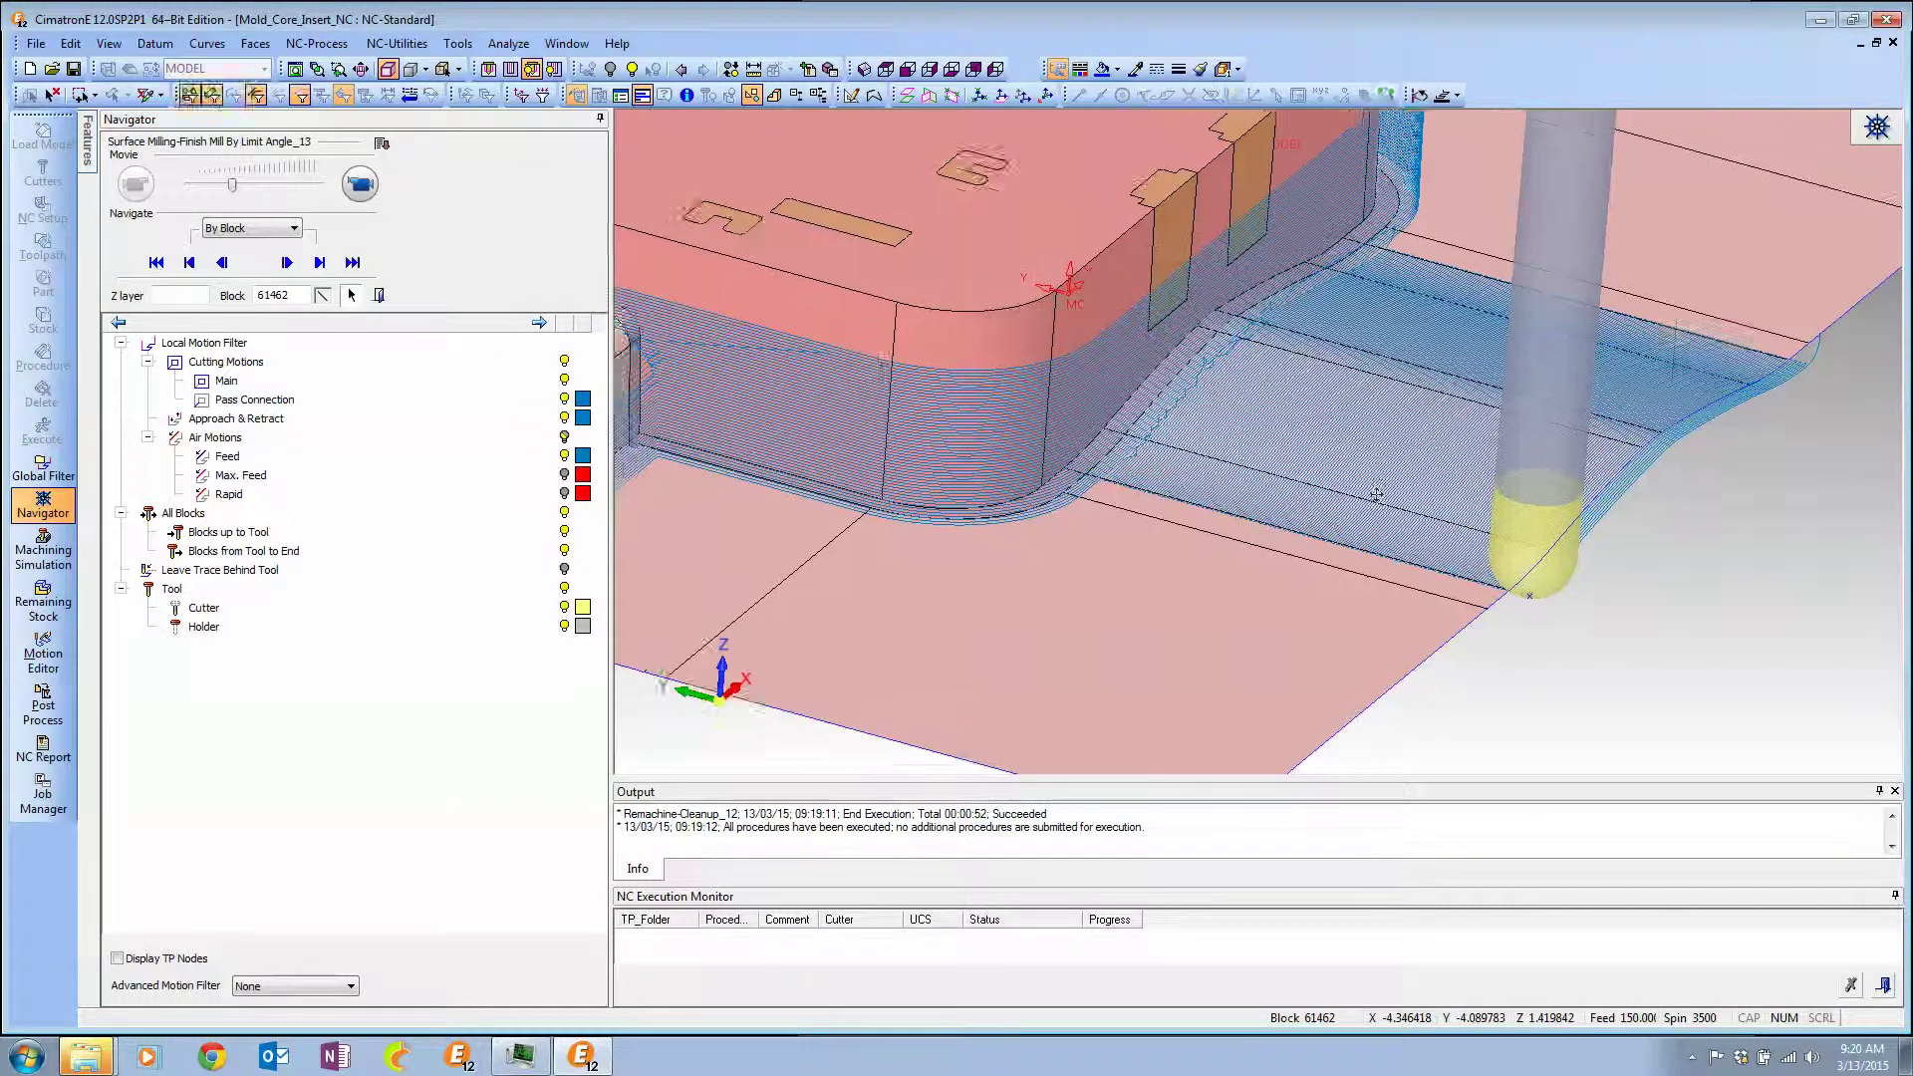
middle_click_drag(1377, 494, 1894, 418, "ctrl")
scroll(1315, 470, "up", 4)
middle_click_drag(959, 331, 1126, 387, "ctrl")
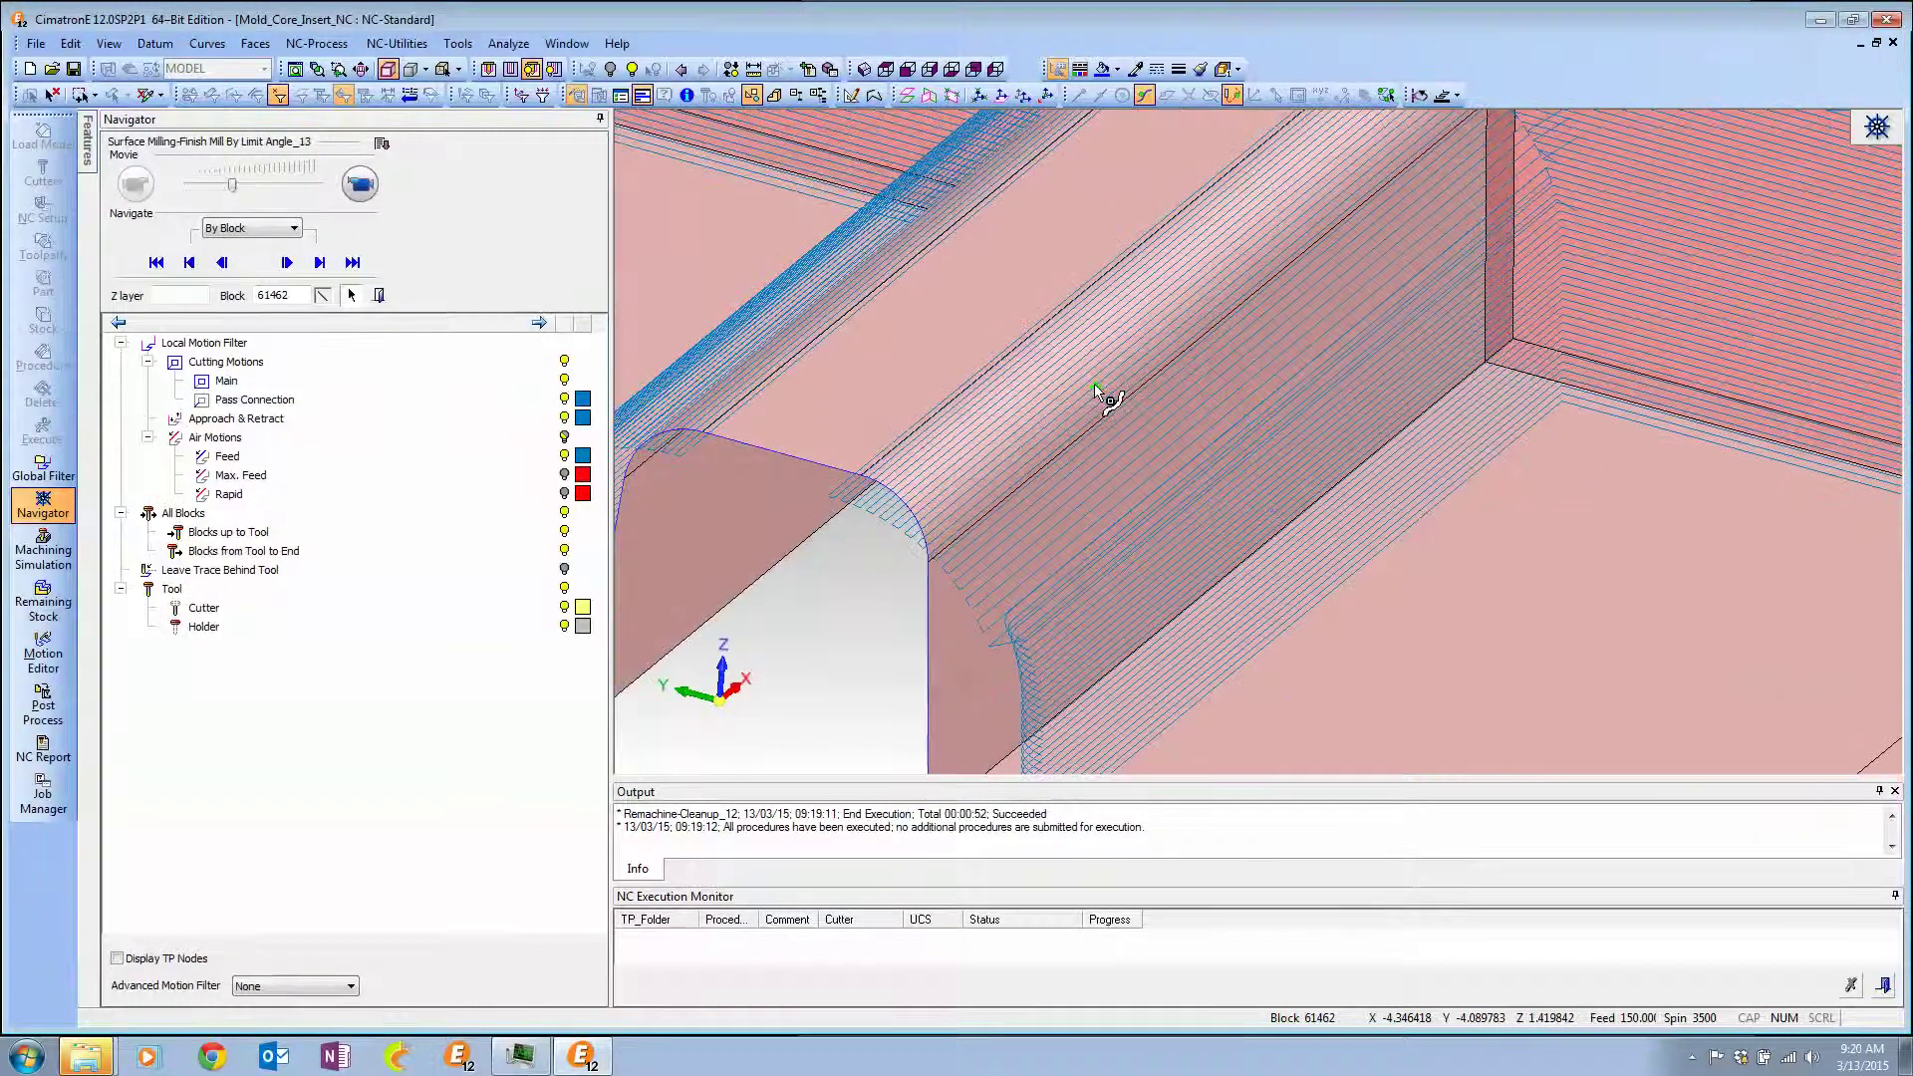
scroll(1096, 389, "down", 6)
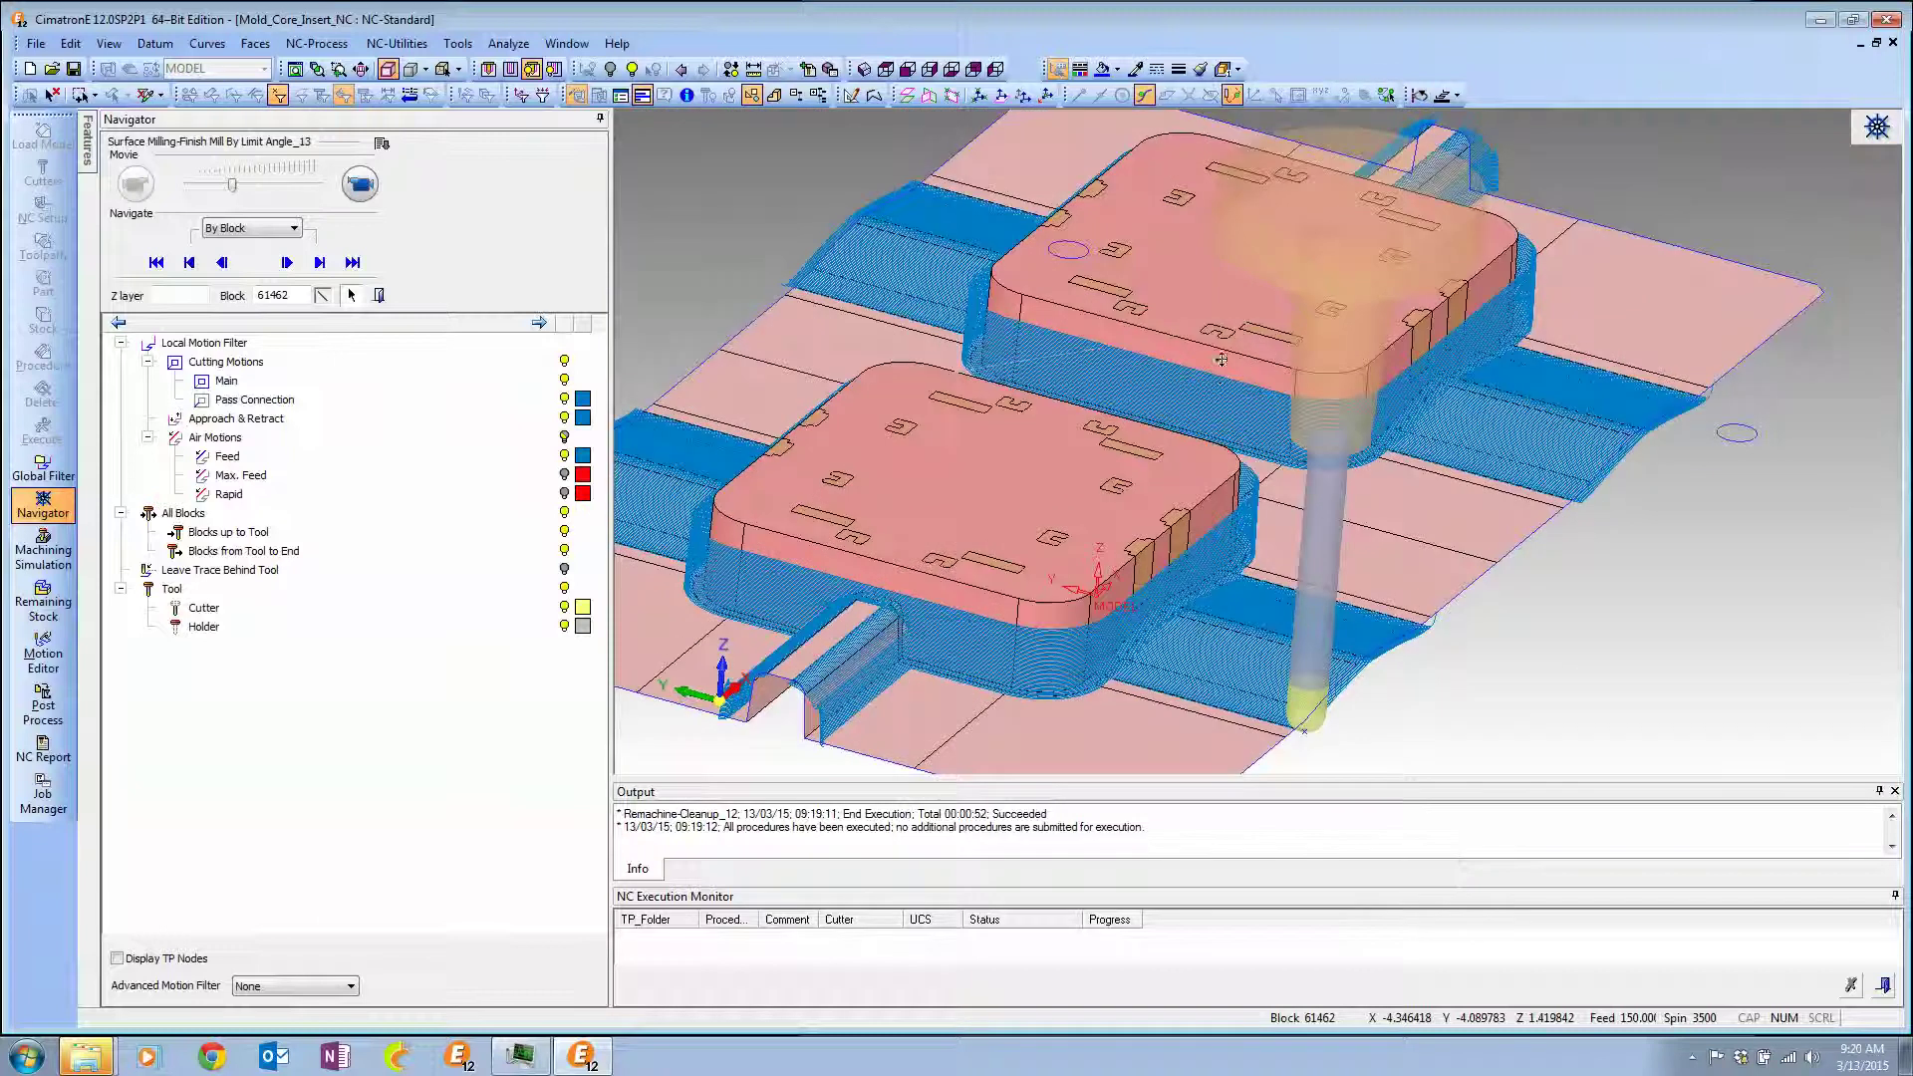
middle_click_drag(1220, 359, 1394, 469)
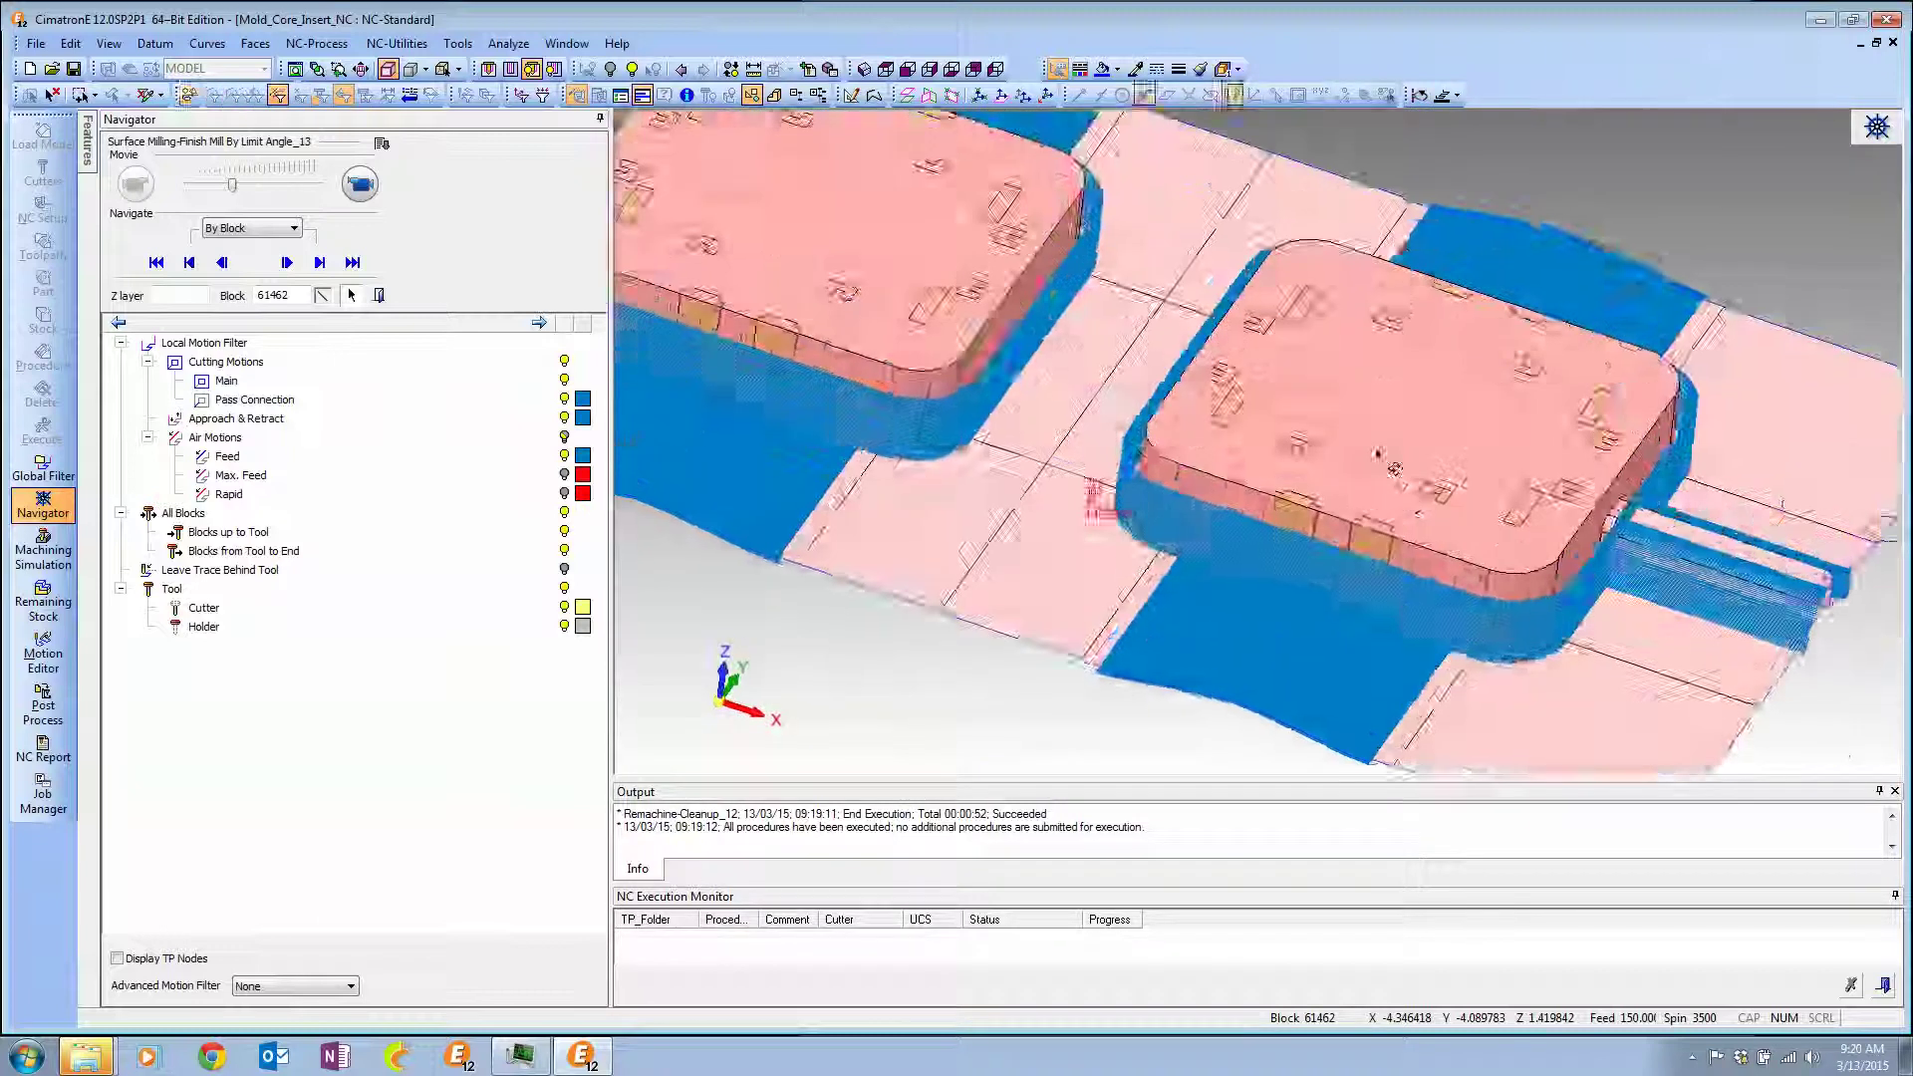
scroll(1394, 469, "down", 3)
left_click(378, 295)
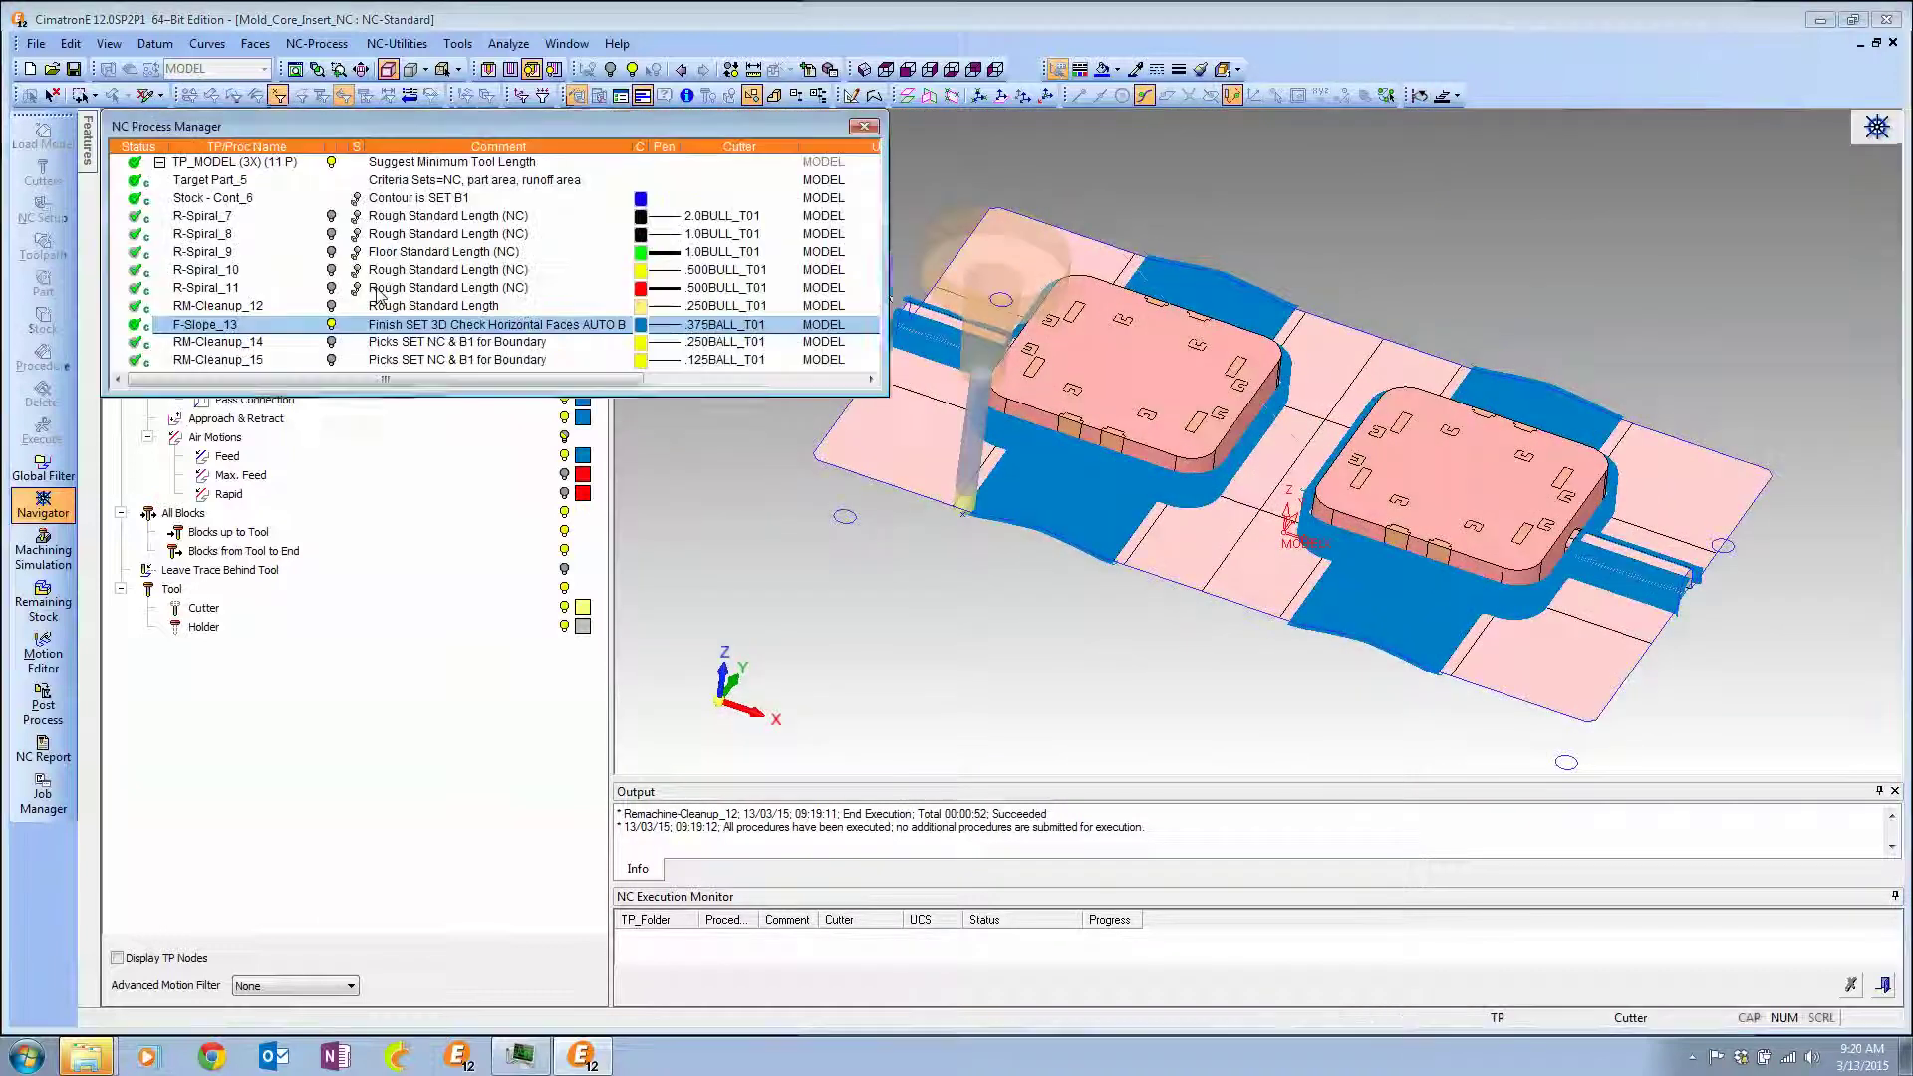
Switch the display from F-Slope_13 to the RM-Cleanup_14 toolpath and examine its passes where the rib meets the core.
left_click(331, 343)
scroll(1369, 306, "up", 10)
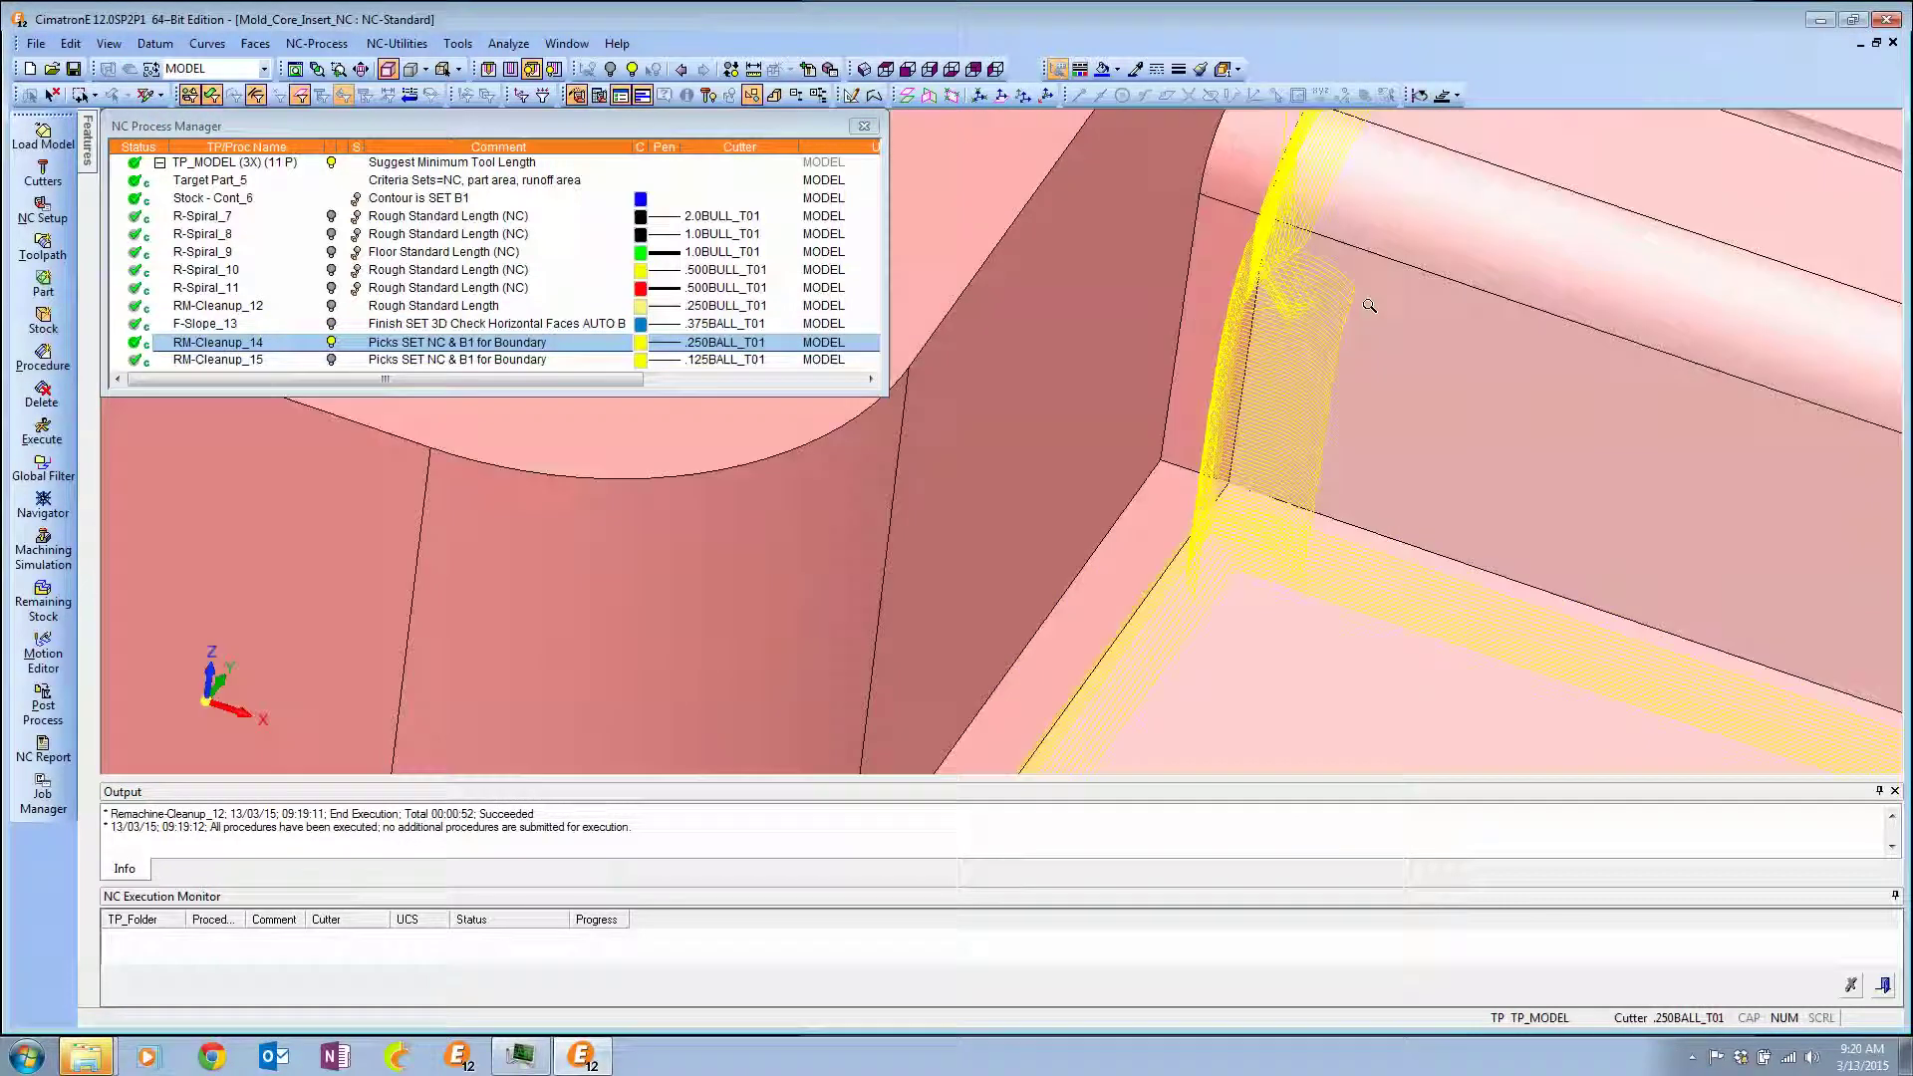
middle_click_drag(1369, 306, 1203, 405)
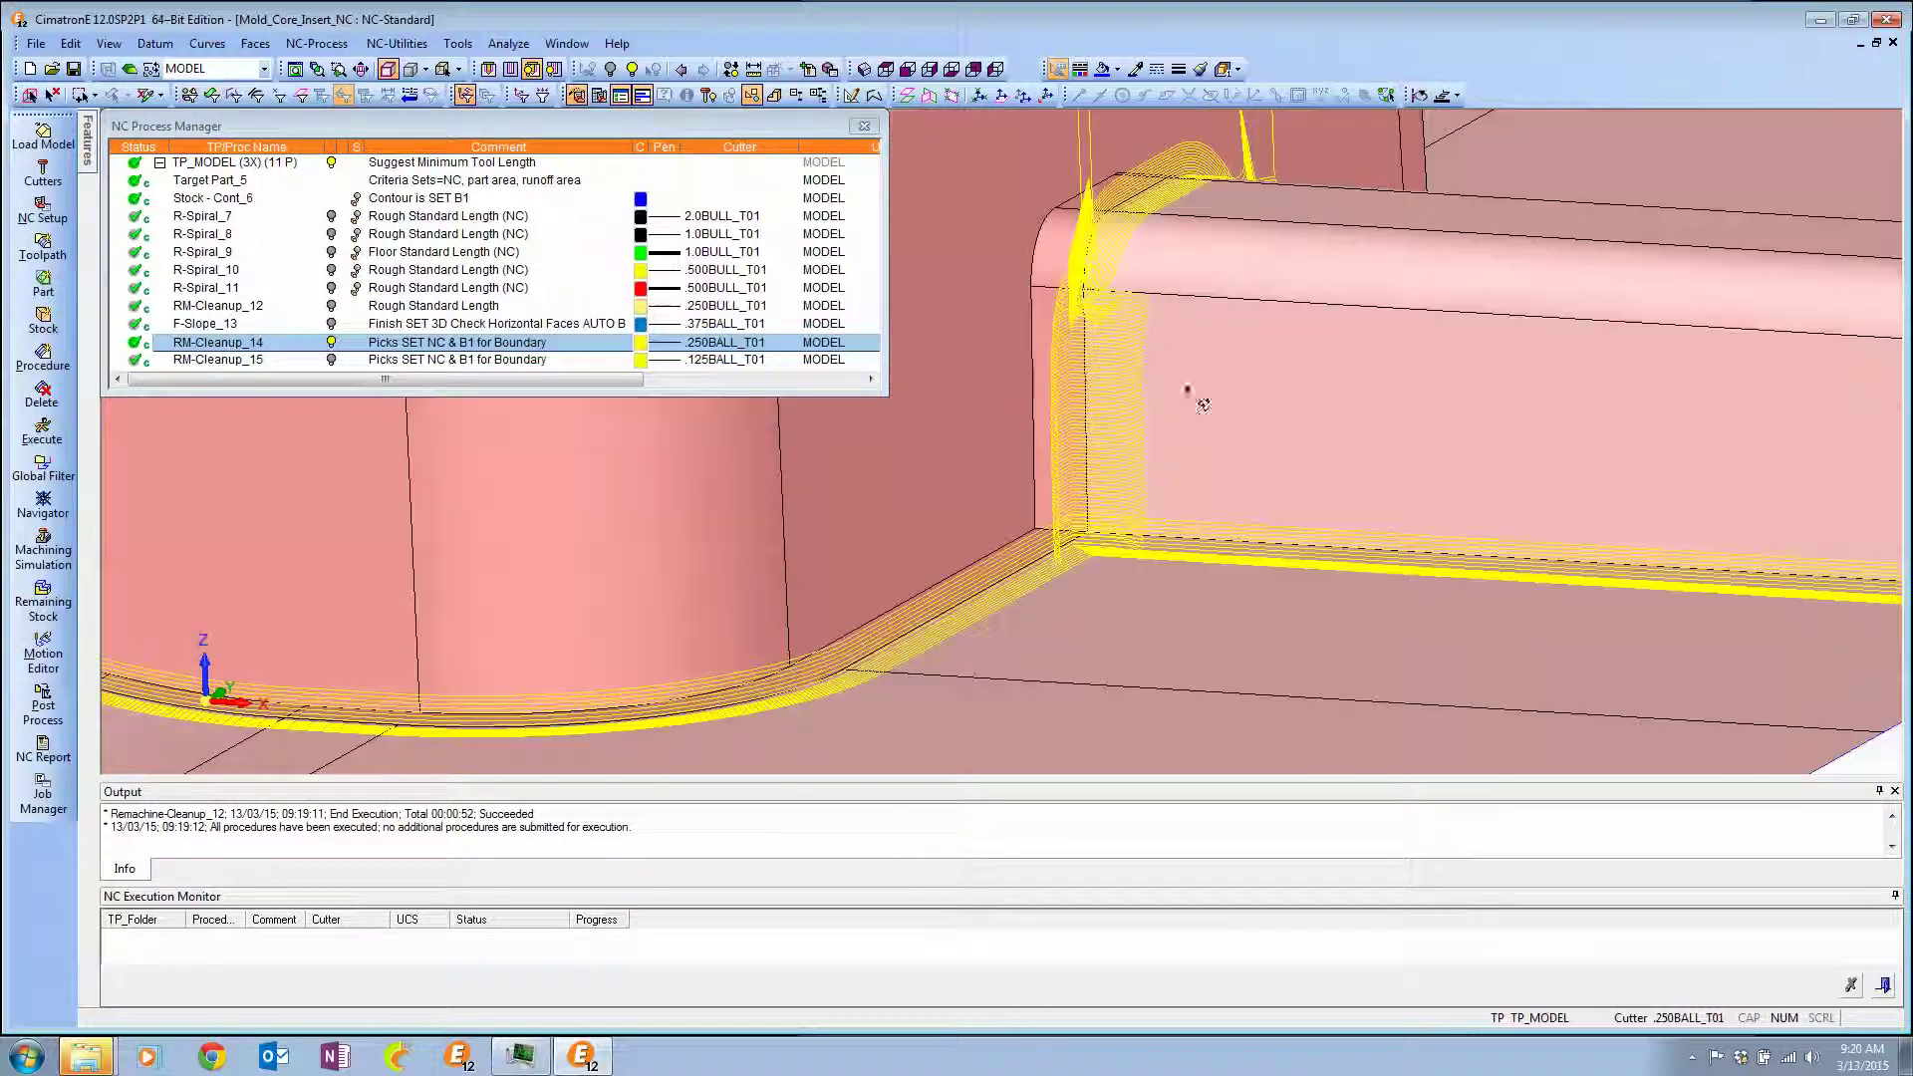
Play the RM-Cleanup_14 tool motion in the Navigator at a raised playback speed, watch the corner passes, and close the Navigator.
right_click(218, 348)
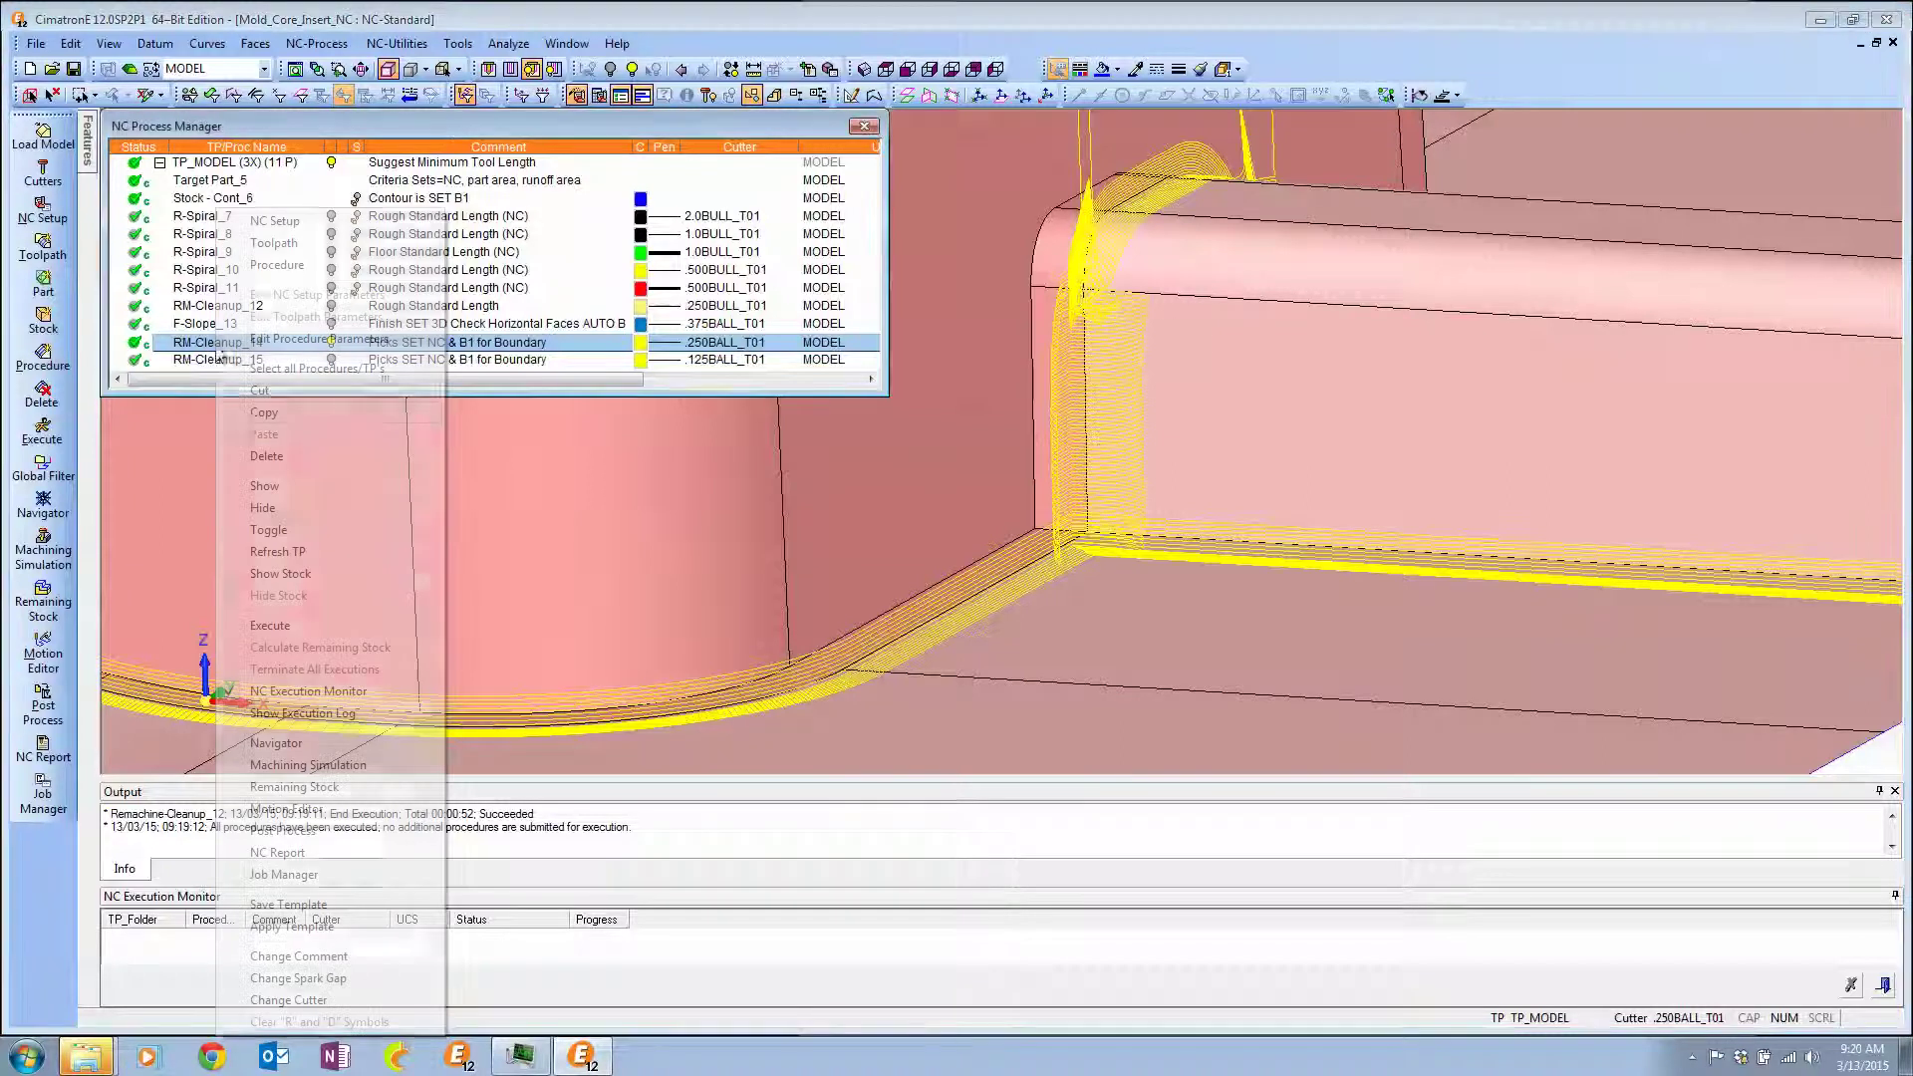
left_click(276, 743)
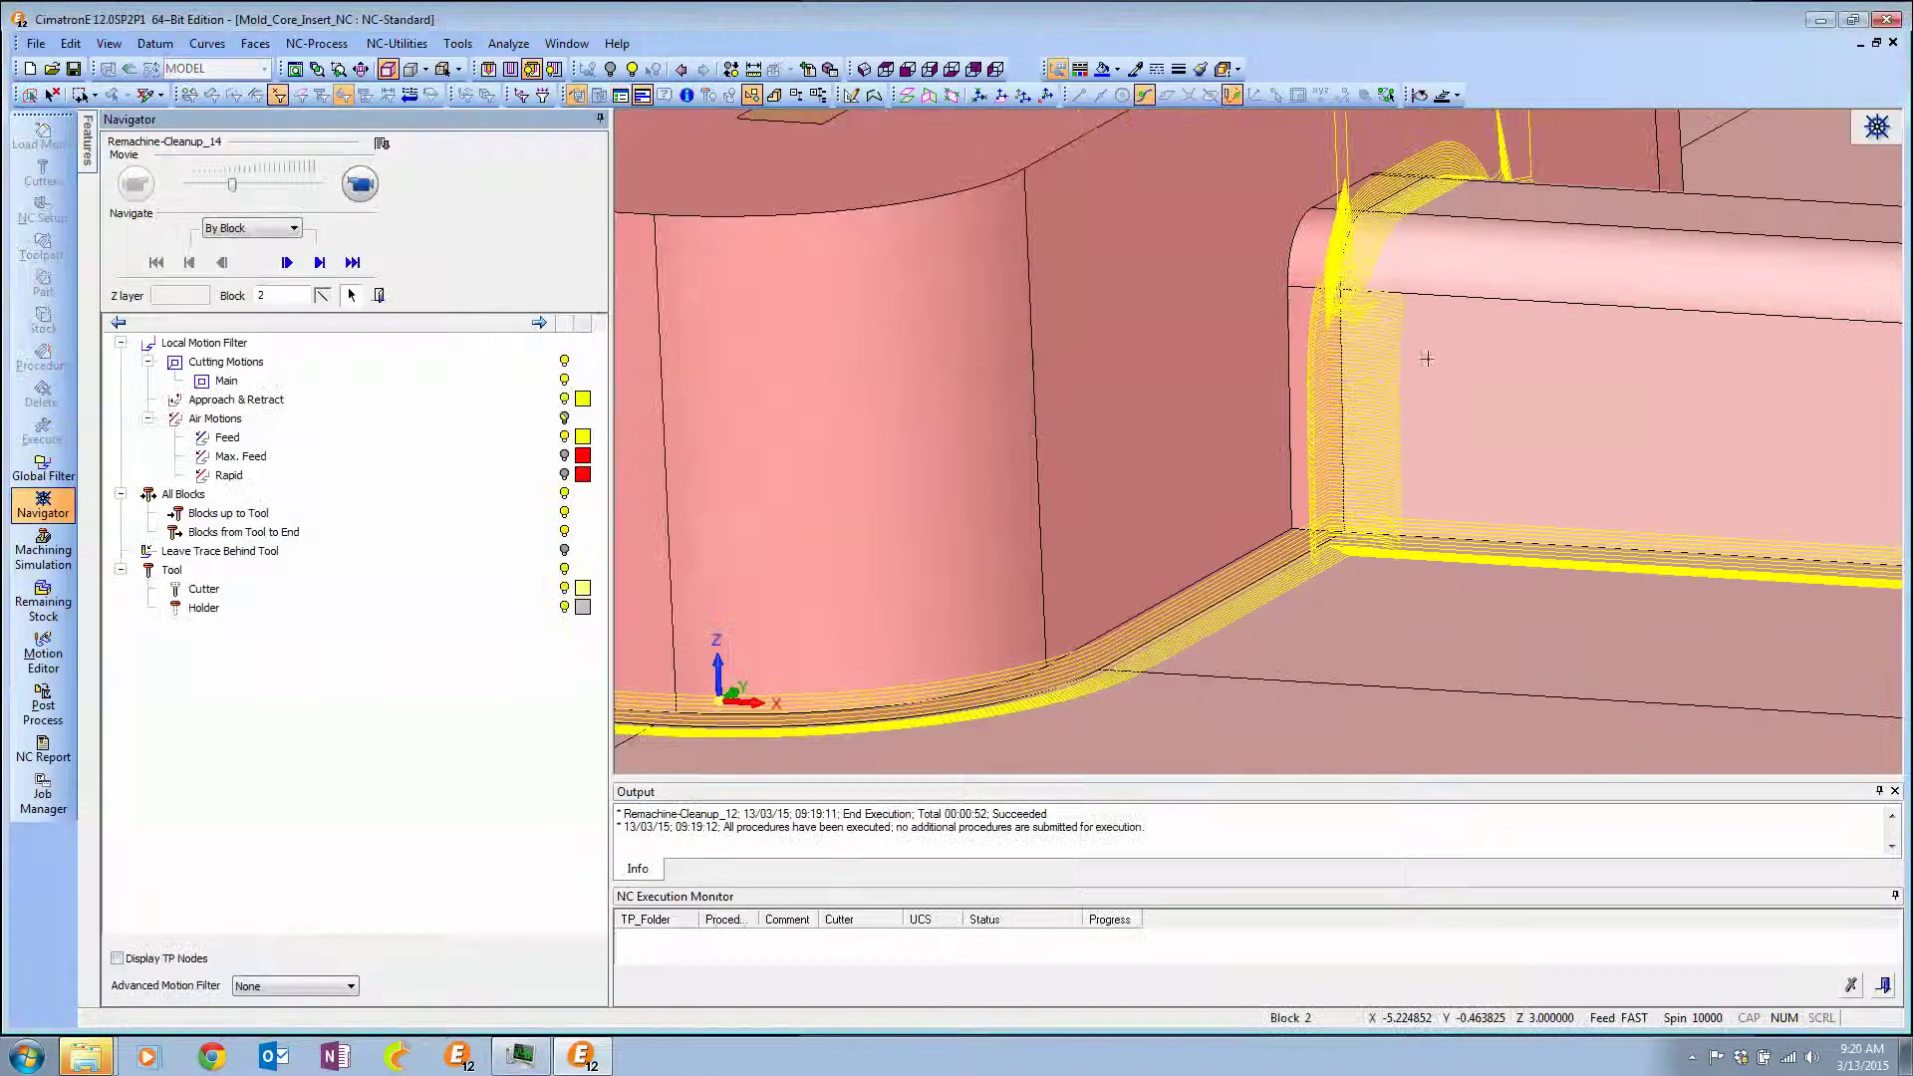
left_click(360, 184)
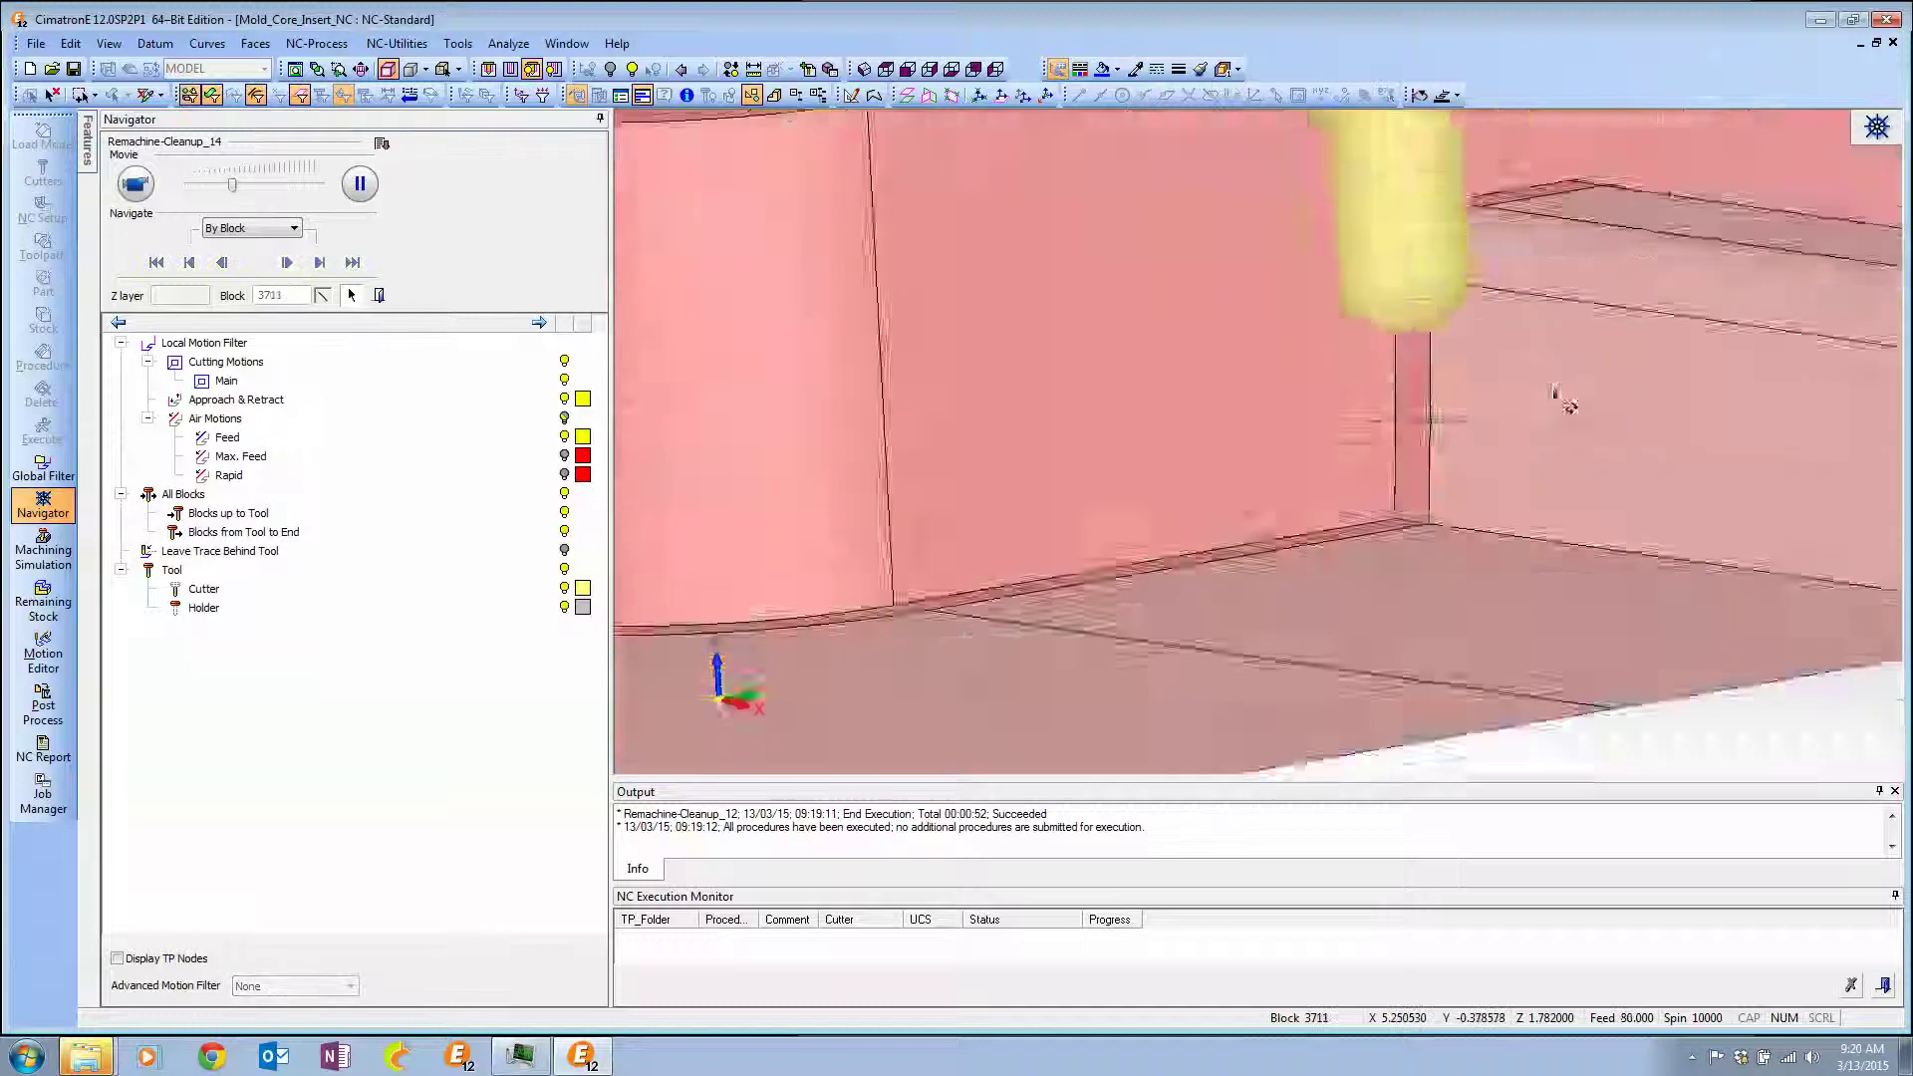
middle_click_drag(1561, 398, 1561, 410)
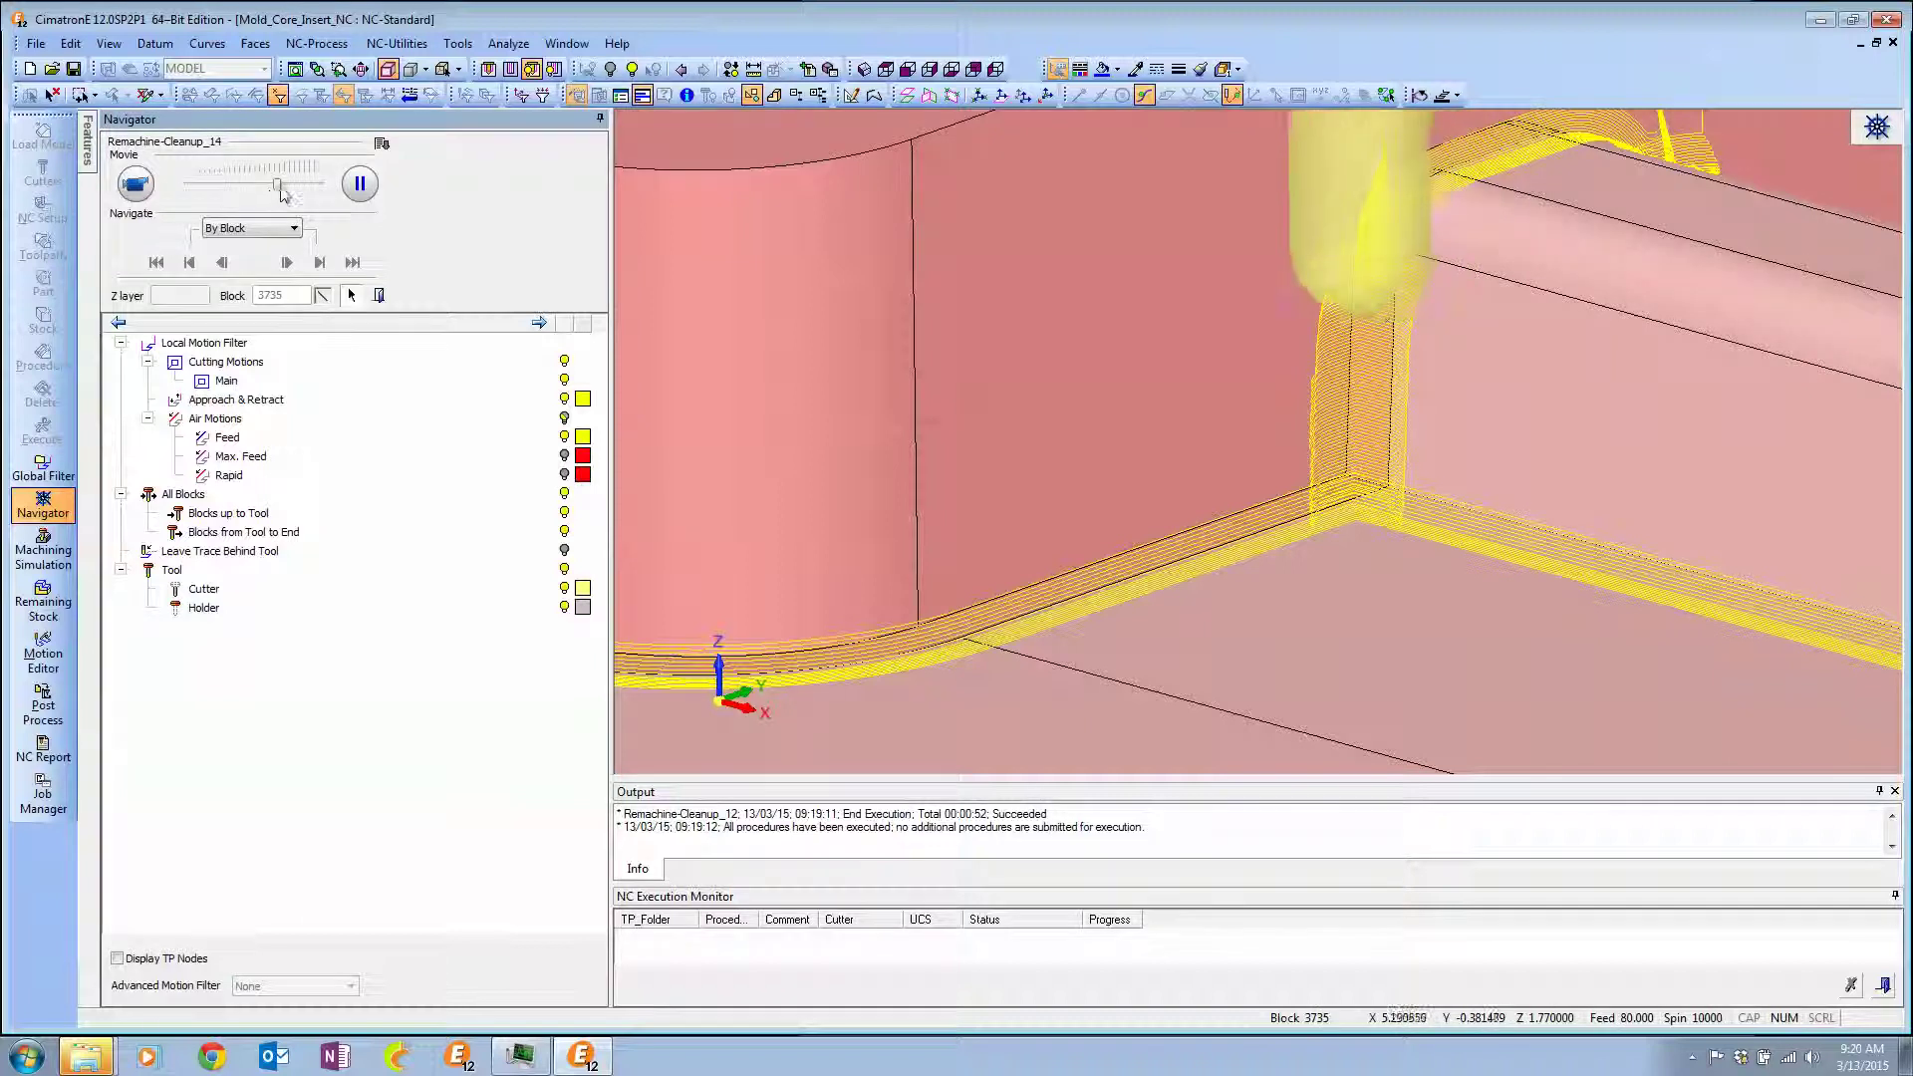
left_click_drag(303, 196, 307, 196)
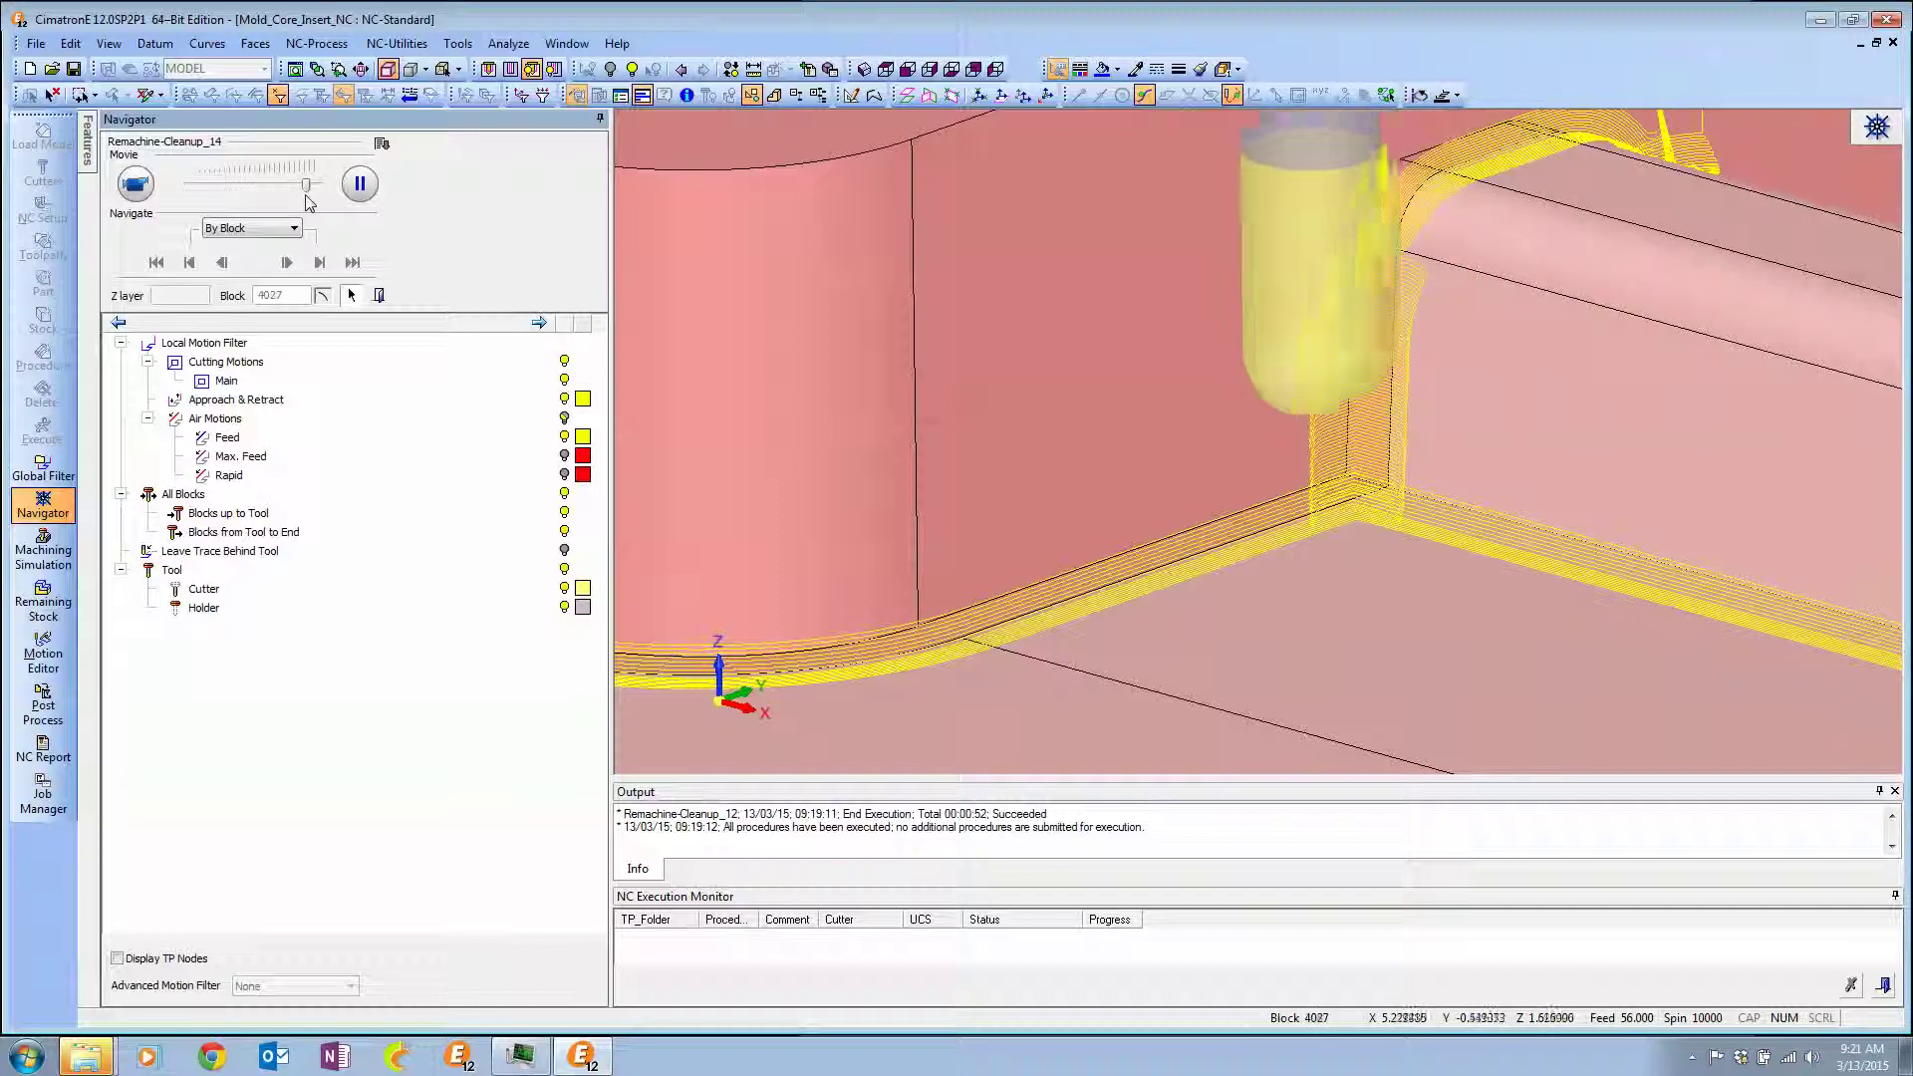
left_click(378, 295)
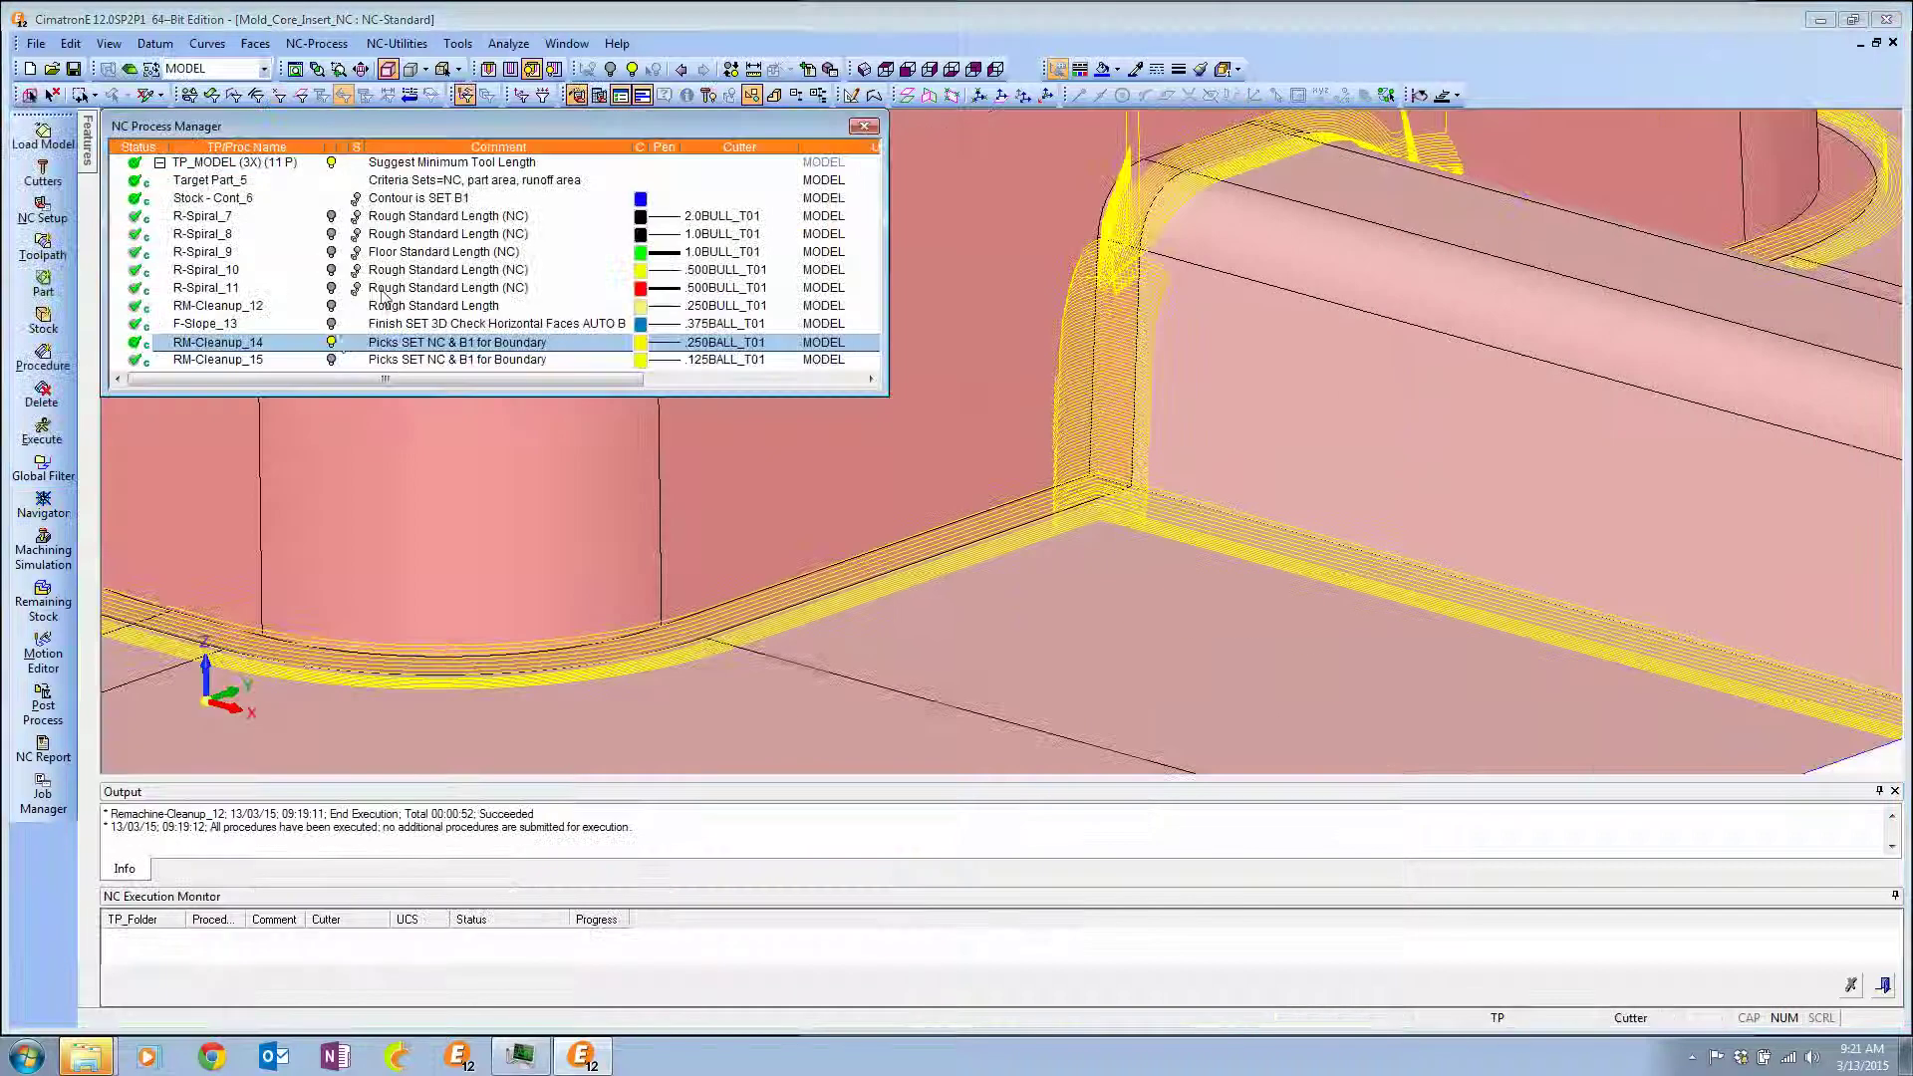
Hide the RM-Cleanup_14 toolpath and bring both cores of the insert into view.
left_click(331, 341)
scroll(343, 517, "down", 5)
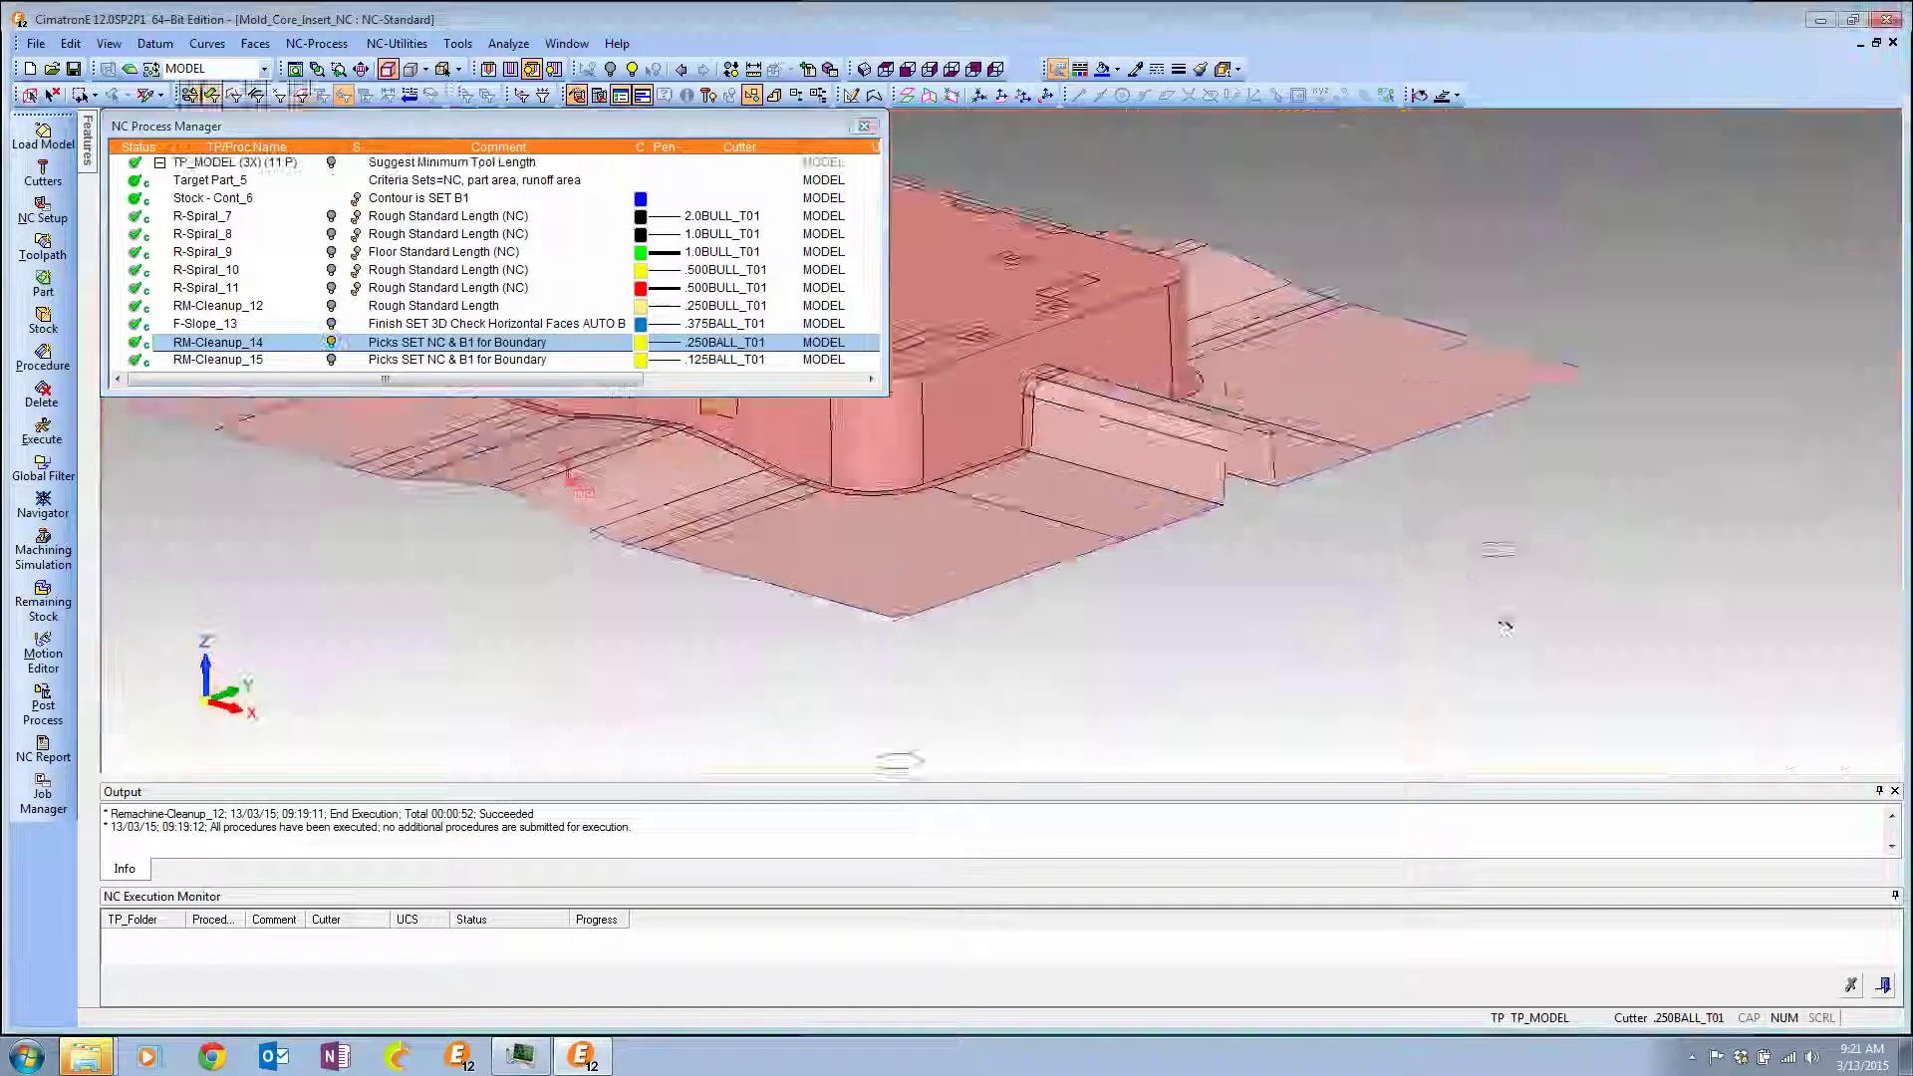
scroll(1002, 440, "down", 3)
left_click_drag(1086, 448, 1243, 500, "ctrl")
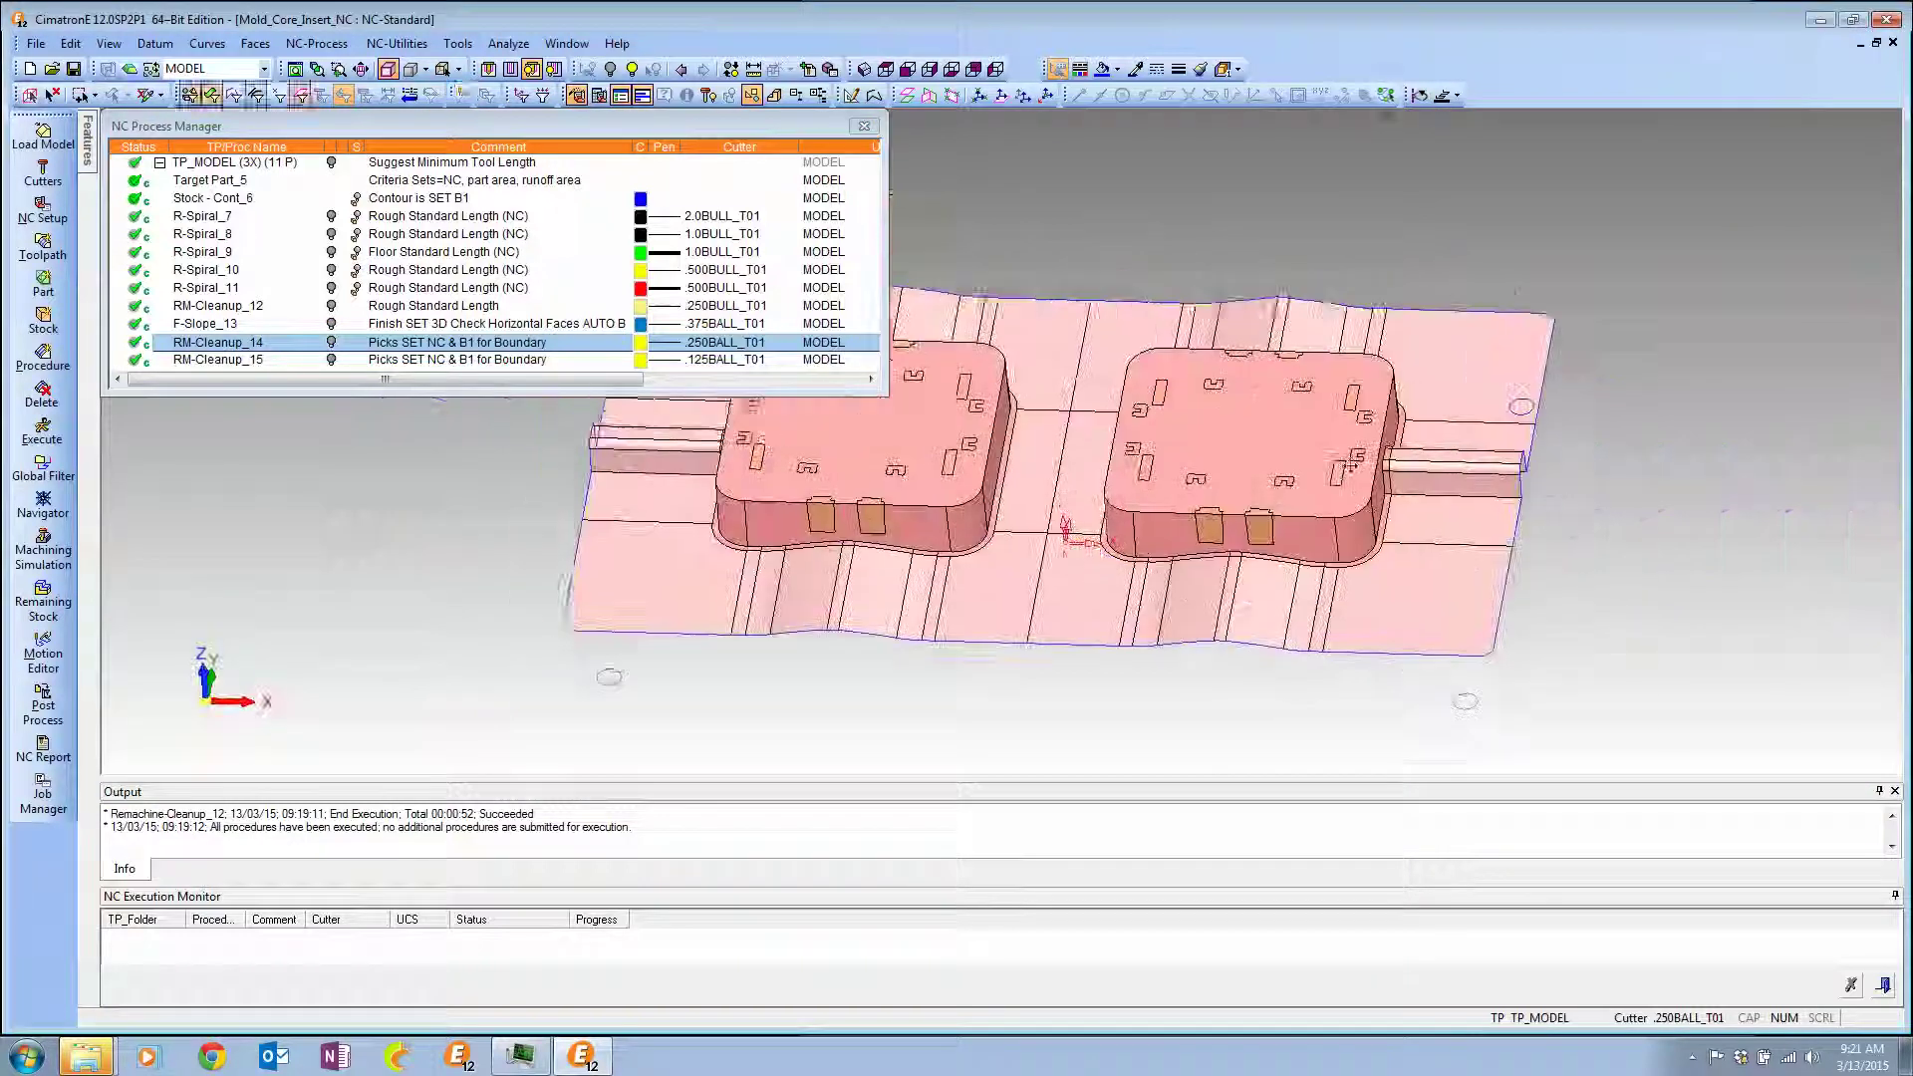